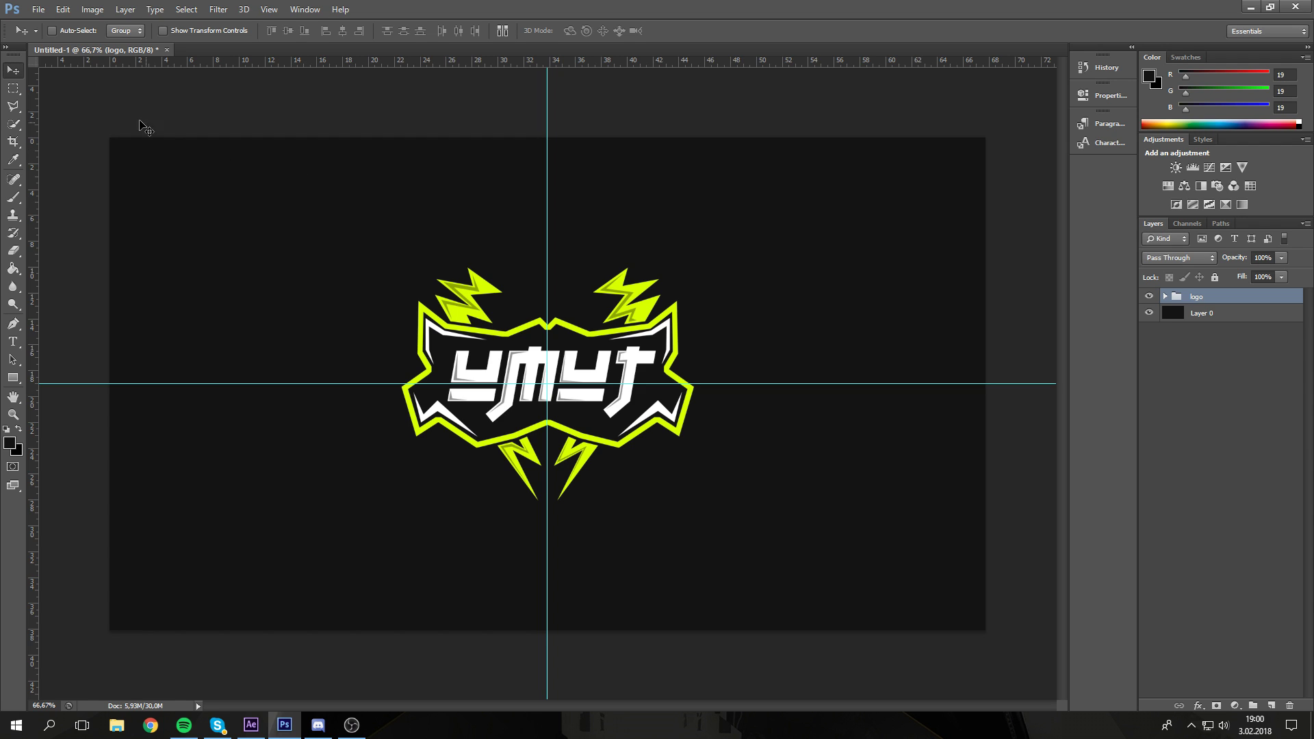
# Step: Hide the guides crossing the logo canvas
pyautogui.hotkey('ctrl', ';')
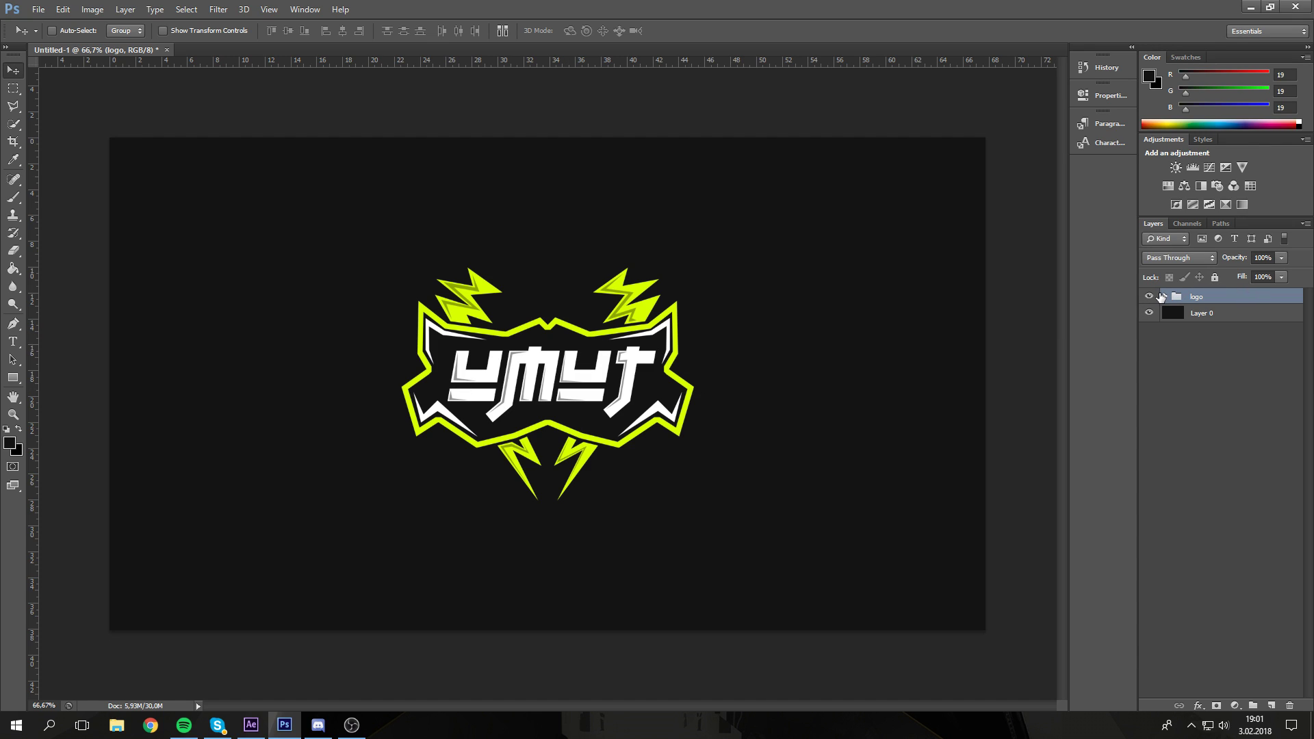
# Step: Switch to After Effects to view the empty project, and return to Photoshop
pyautogui.click(251, 725)
pyautogui.moveTo(477, 100); pyautogui.dragTo(629, 34)
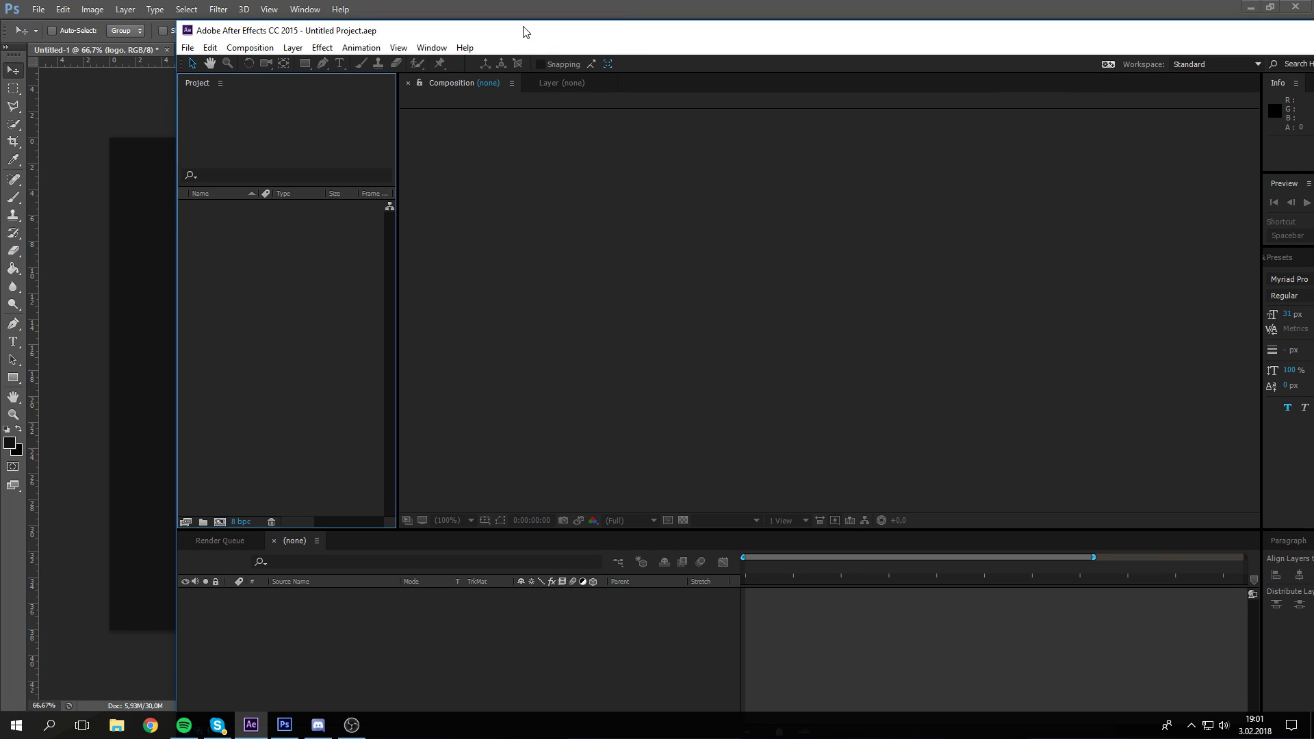
pyautogui.moveTo(524, 32); pyautogui.dragTo(520, 2)
pyautogui.hotkey('alt', 'Tab')
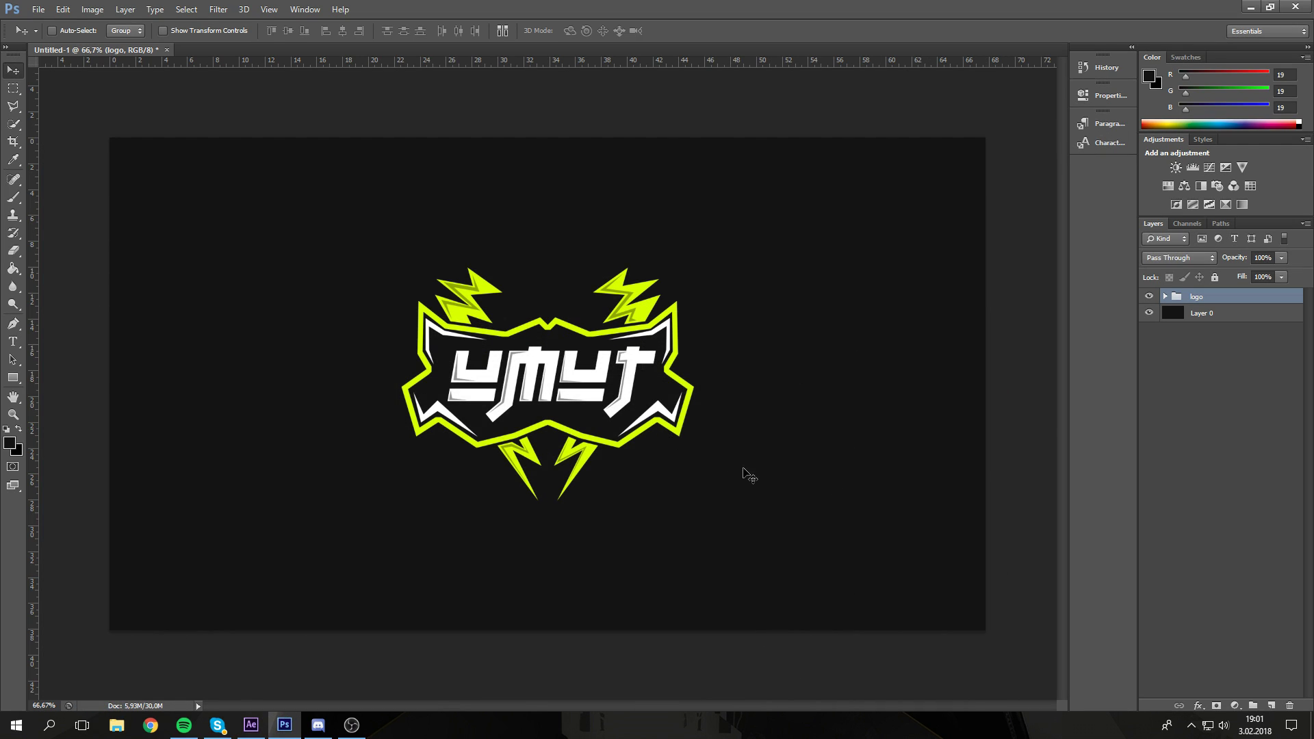
# Step: Expand the logo group and examine which part of the logo each layer holds by toggling their visibility
pyautogui.click(1165, 296)
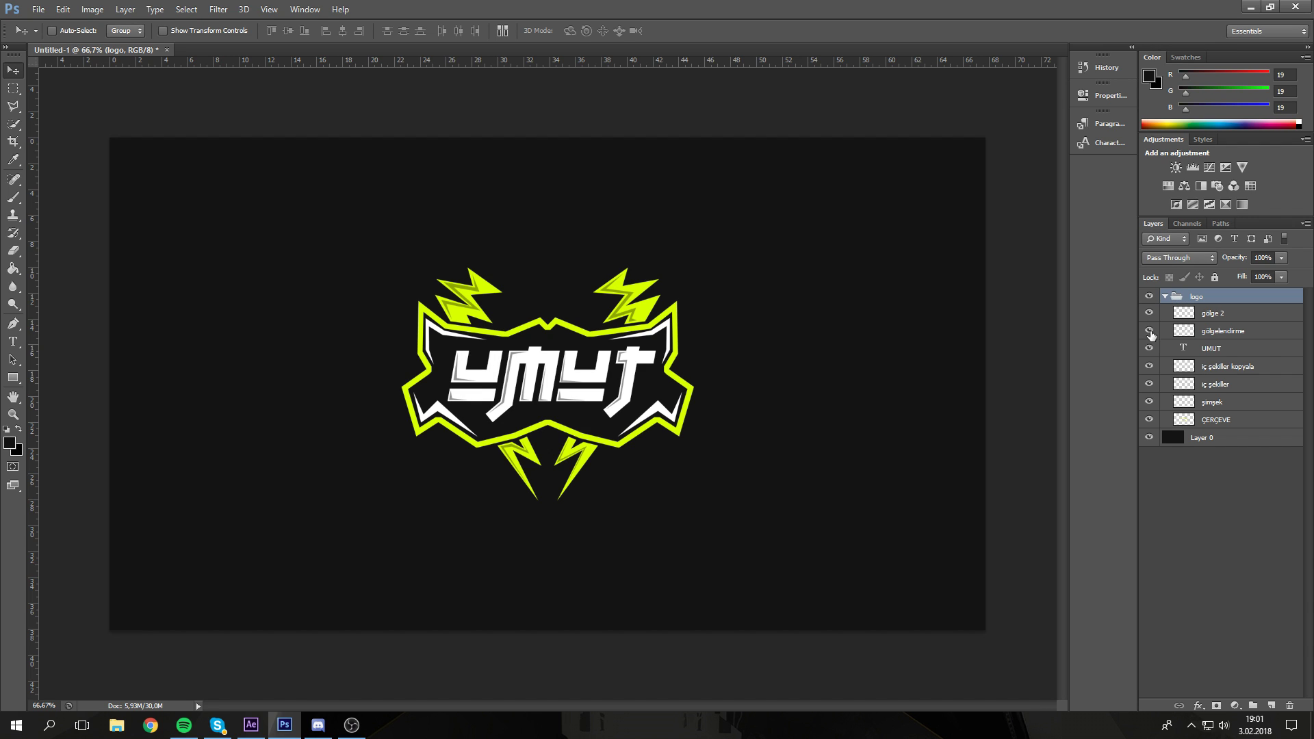
pyautogui.click(1150, 312)
pyautogui.click(1149, 313)
pyautogui.click(1149, 367)
pyautogui.click(1148, 379)
pyautogui.click(1149, 379)
pyautogui.click(1149, 400)
pyautogui.click(1149, 400)
pyautogui.click(1149, 419)
pyautogui.click(1148, 419)
pyautogui.click(1149, 349)
pyautogui.click(1149, 349)
pyautogui.click(1165, 296)
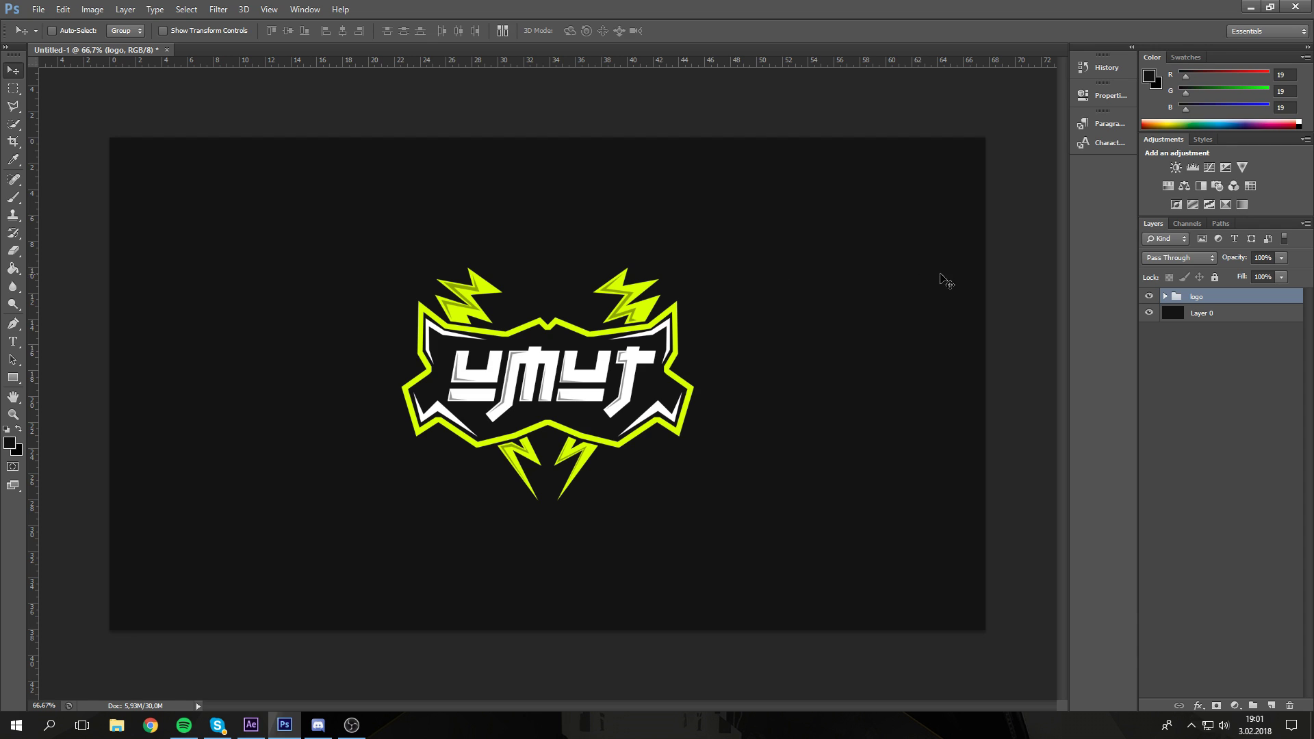
pyautogui.click(1164, 296)
pyautogui.click(1203, 315)
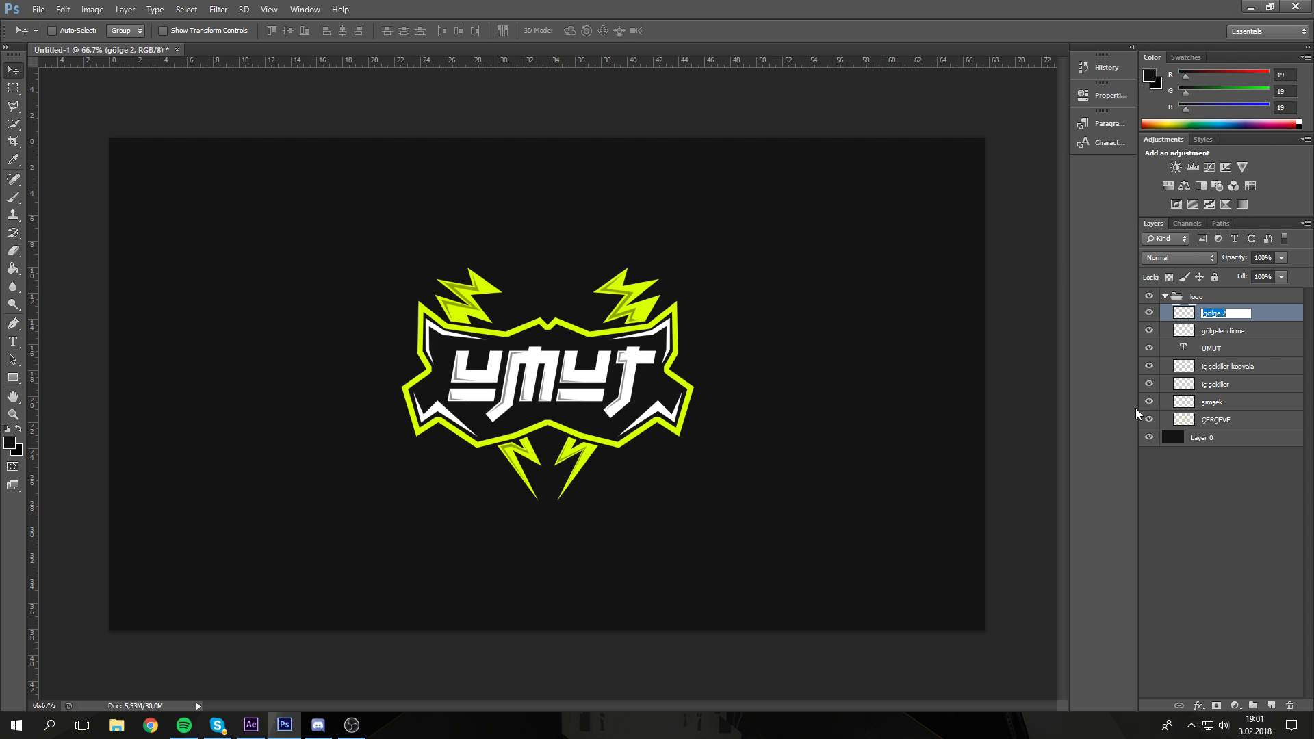
pyautogui.keyDown('shift'); pyautogui.click(1227, 420); pyautogui.keyUp('shift')
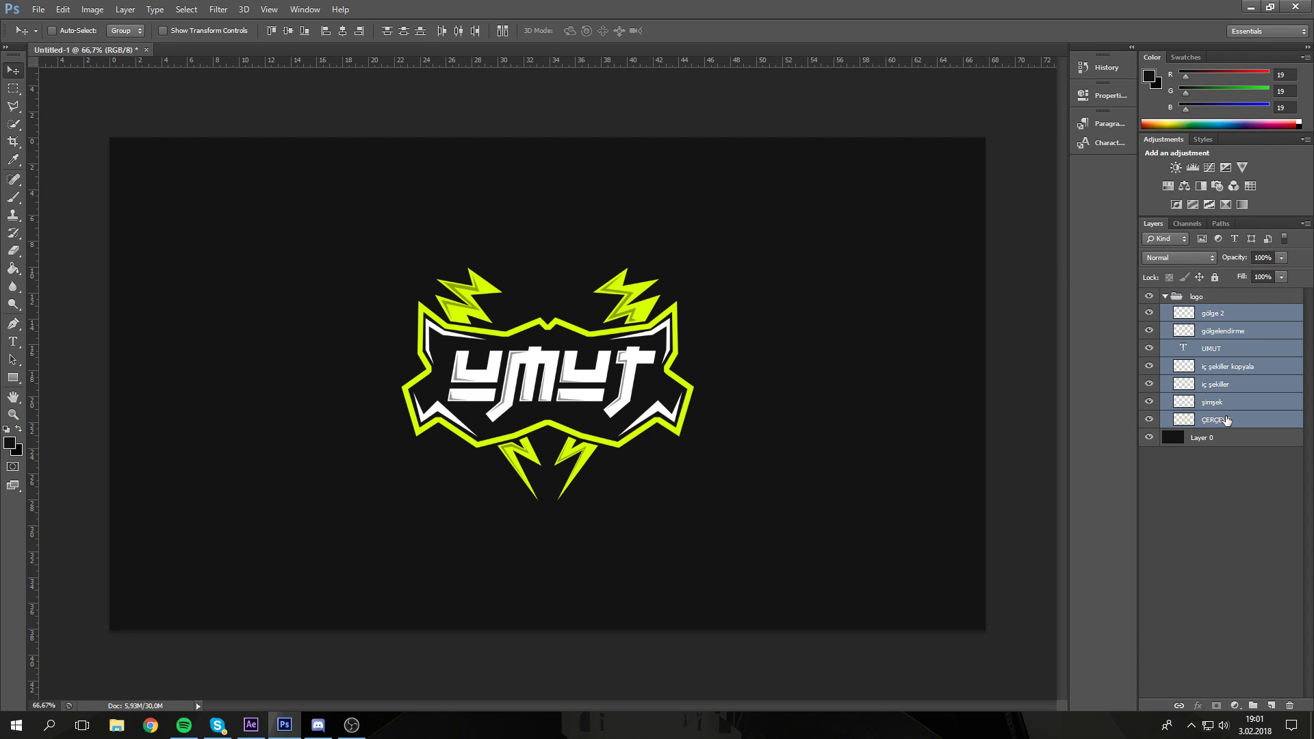
pyautogui.click(1225, 332)
pyautogui.keyDown('ctrl'); pyautogui.click(1225, 332); pyautogui.keyUp('ctrl')
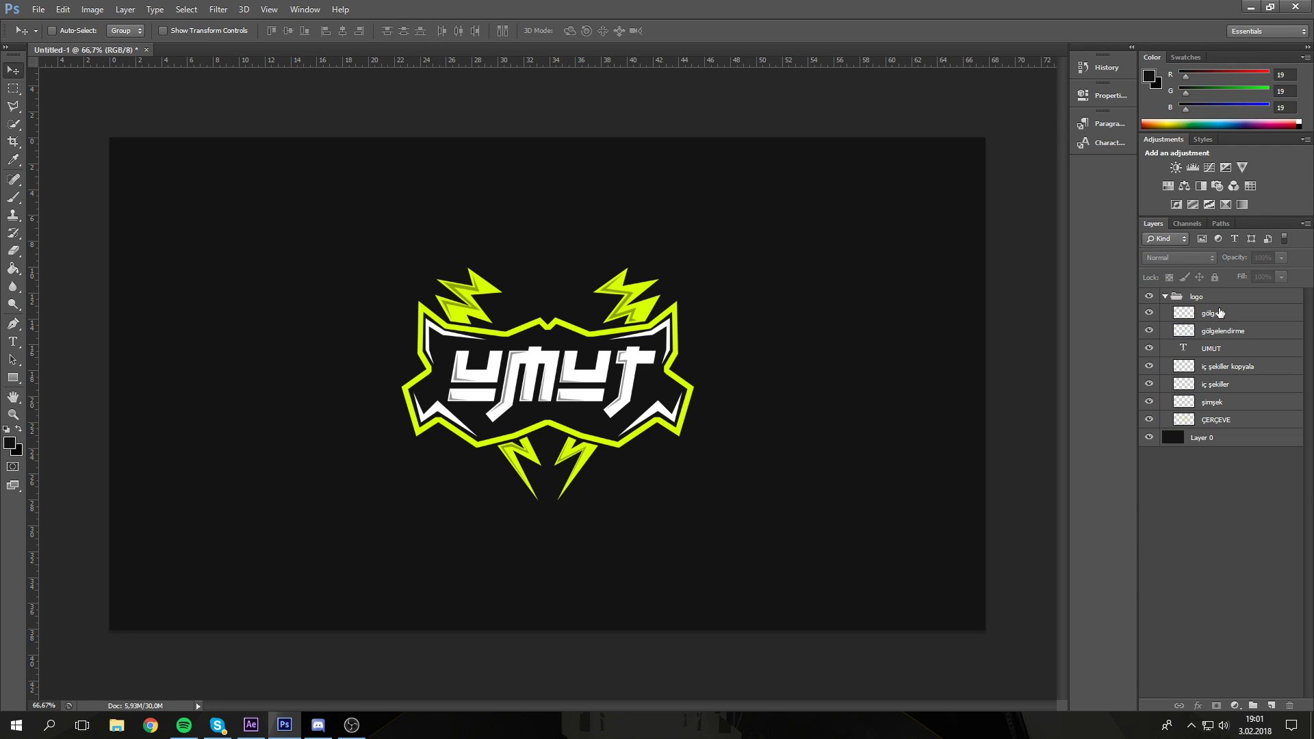
pyautogui.click(1224, 317)
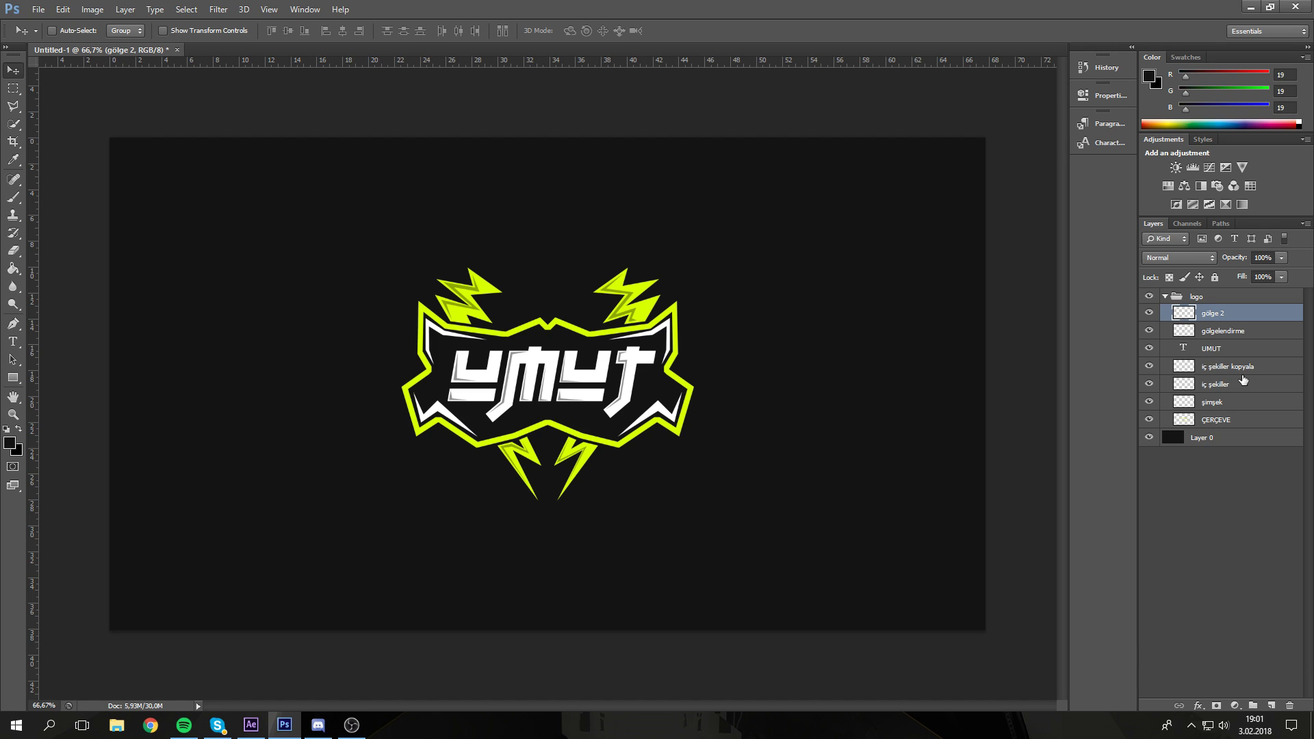
pyautogui.keyDown('ctrl'); pyautogui.click(1248, 317); pyautogui.keyUp('ctrl')
pyautogui.keyDown('ctrl'); pyautogui.click(1241, 318); pyautogui.keyUp('ctrl')
pyautogui.keyDown('ctrl'); pyautogui.click(1239, 319); pyautogui.keyUp('ctrl')
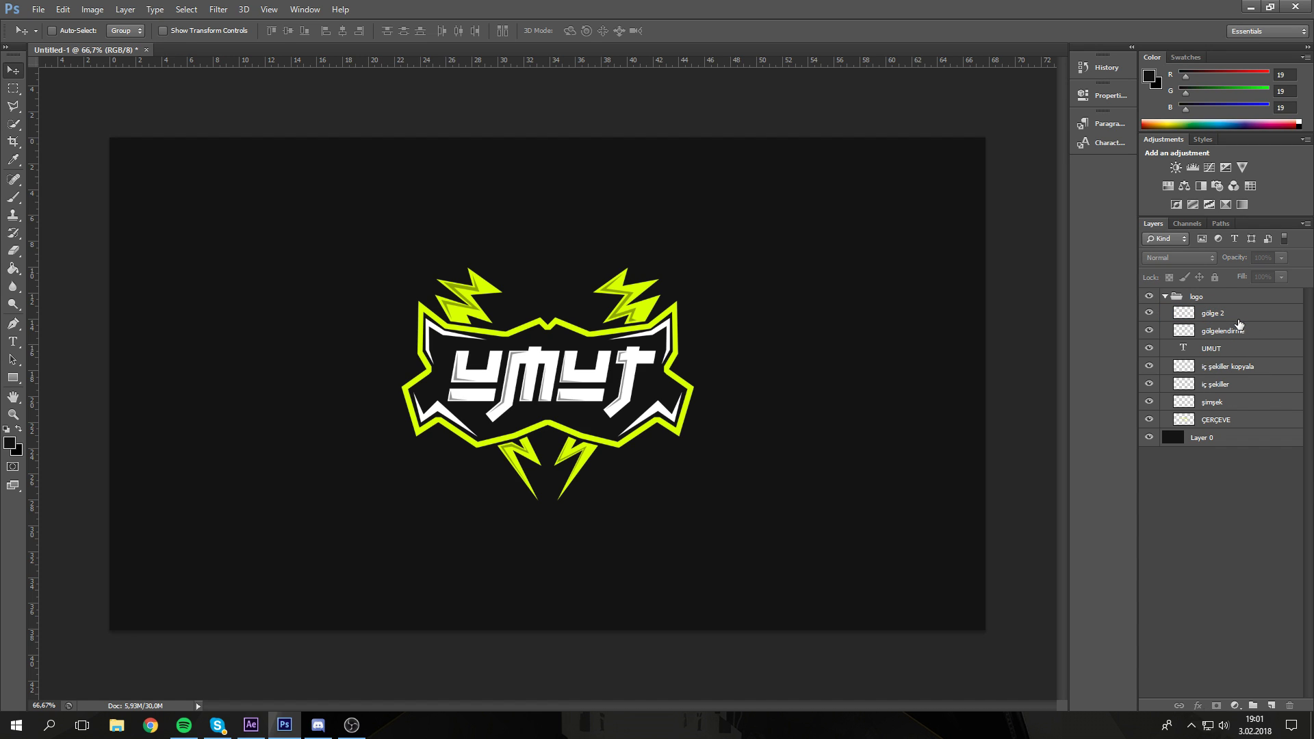
pyautogui.keyDown('ctrl'); pyautogui.click(1222, 314); pyautogui.keyUp('ctrl')
pyautogui.keyDown('ctrl'); pyautogui.click(1235, 333); pyautogui.keyUp('ctrl')
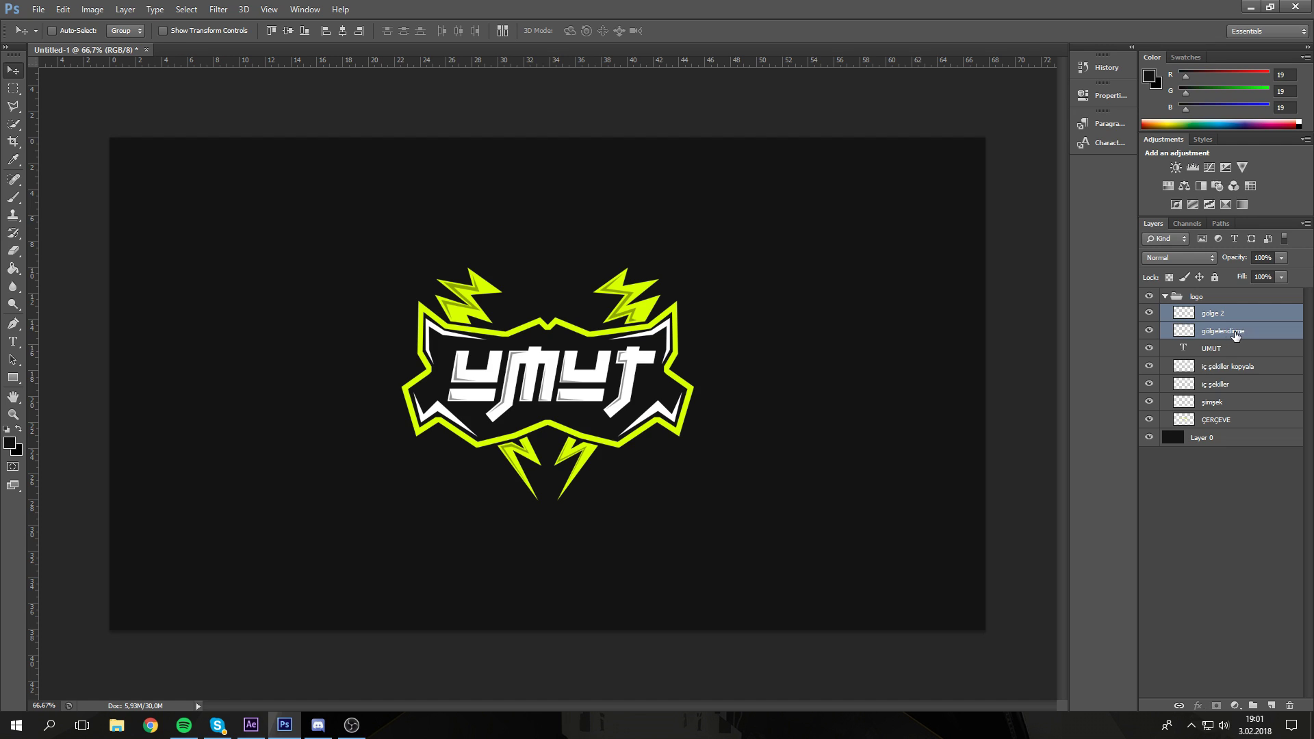
pyautogui.keyDown('ctrl'); pyautogui.click(1223, 350); pyautogui.keyUp('ctrl')
pyautogui.keyDown('ctrl'); pyautogui.click(1238, 371); pyautogui.keyUp('ctrl')
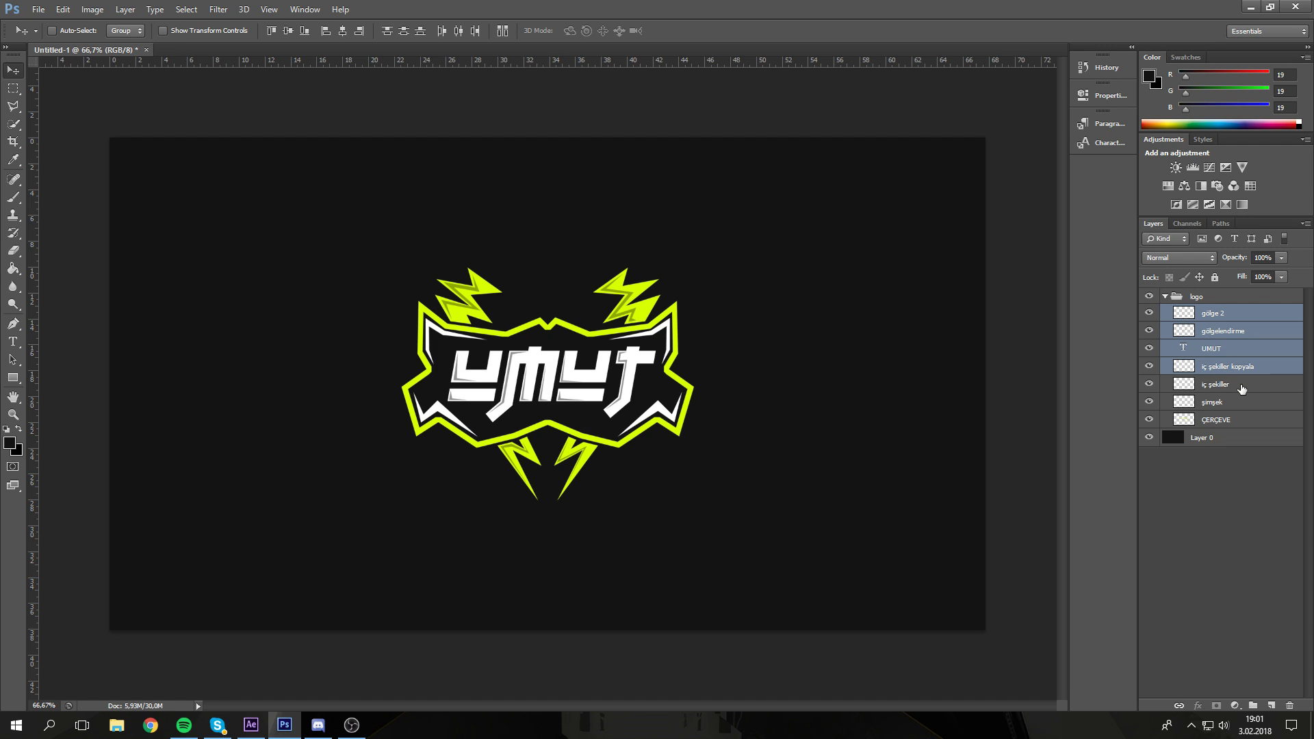
pyautogui.keyDown('ctrl'); pyautogui.click(1243, 386); pyautogui.keyUp('ctrl')
pyautogui.keyDown('ctrl'); pyautogui.click(1235, 403); pyautogui.keyUp('ctrl')
pyautogui.keyDown('ctrl'); pyautogui.click(1233, 417); pyautogui.keyUp('ctrl')
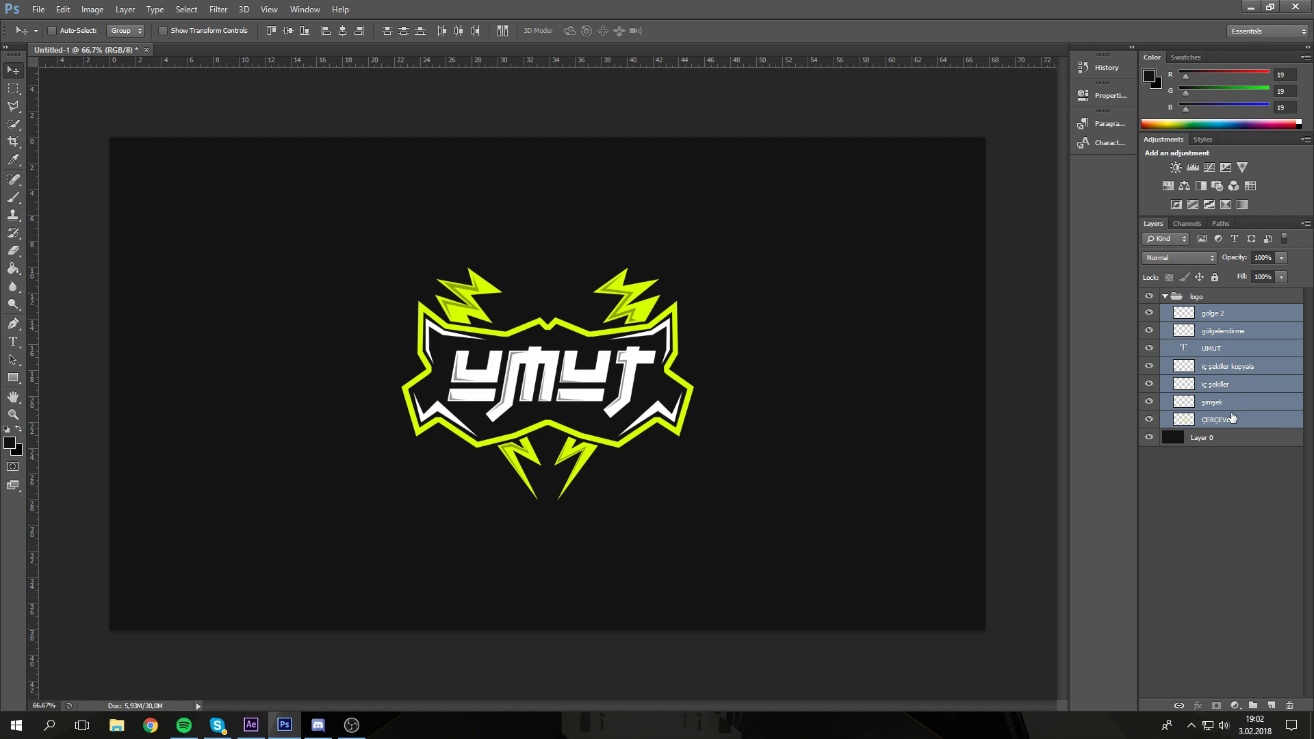
pyautogui.keyDown('ctrl'); pyautogui.click(1231, 420); pyautogui.keyUp('ctrl')
pyautogui.keyDown('ctrl'); pyautogui.click(1229, 402); pyautogui.keyUp('ctrl')
pyautogui.keyDown('ctrl'); pyautogui.click(1229, 384); pyautogui.keyUp('ctrl')
pyautogui.keyDown('ctrl'); pyautogui.click(1230, 367); pyautogui.keyUp('ctrl')
pyautogui.keyDown('ctrl'); pyautogui.click(1229, 349); pyautogui.keyUp('ctrl')
pyautogui.keyDown('ctrl'); pyautogui.click(1229, 331); pyautogui.keyUp('ctrl')
pyautogui.keyDown('ctrl'); pyautogui.click(1229, 313); pyautogui.keyUp('ctrl')
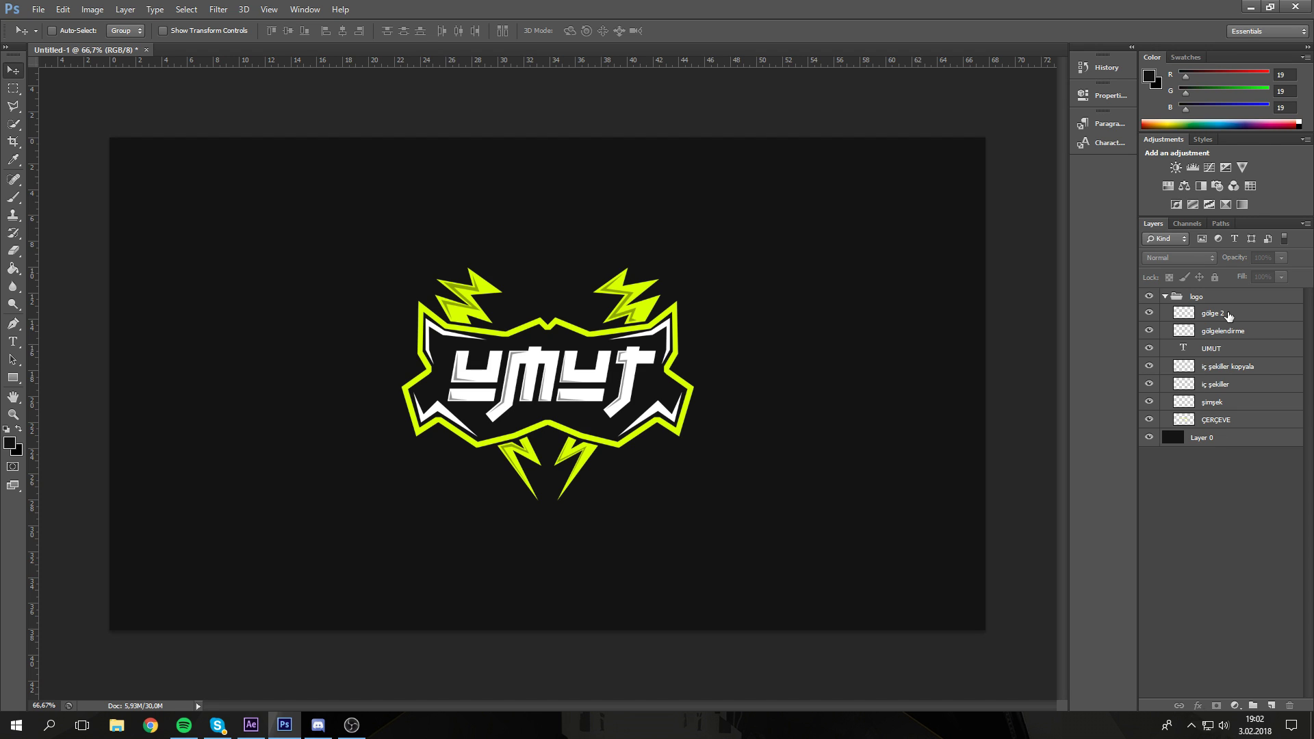
pyautogui.keyDown('ctrl'); pyautogui.click(1229, 314); pyautogui.keyUp('ctrl')
pyautogui.keyDown('ctrl'); pyautogui.click(1228, 331); pyautogui.keyUp('ctrl')
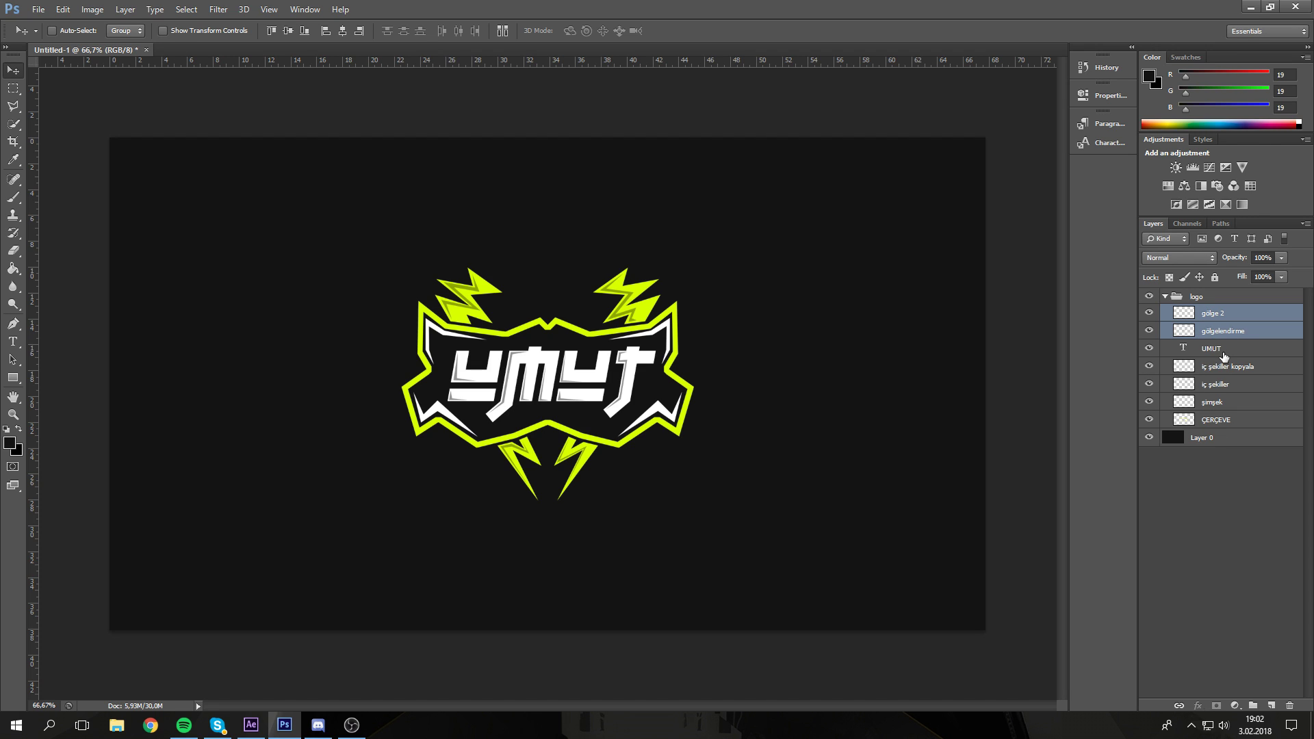
pyautogui.keyDown('ctrl'); pyautogui.click(1225, 349); pyautogui.keyUp('ctrl')
pyautogui.keyDown('ctrl'); pyautogui.click(1223, 367); pyautogui.keyUp('ctrl')
pyautogui.keyDown('ctrl'); pyautogui.click(1216, 384); pyautogui.keyUp('ctrl')
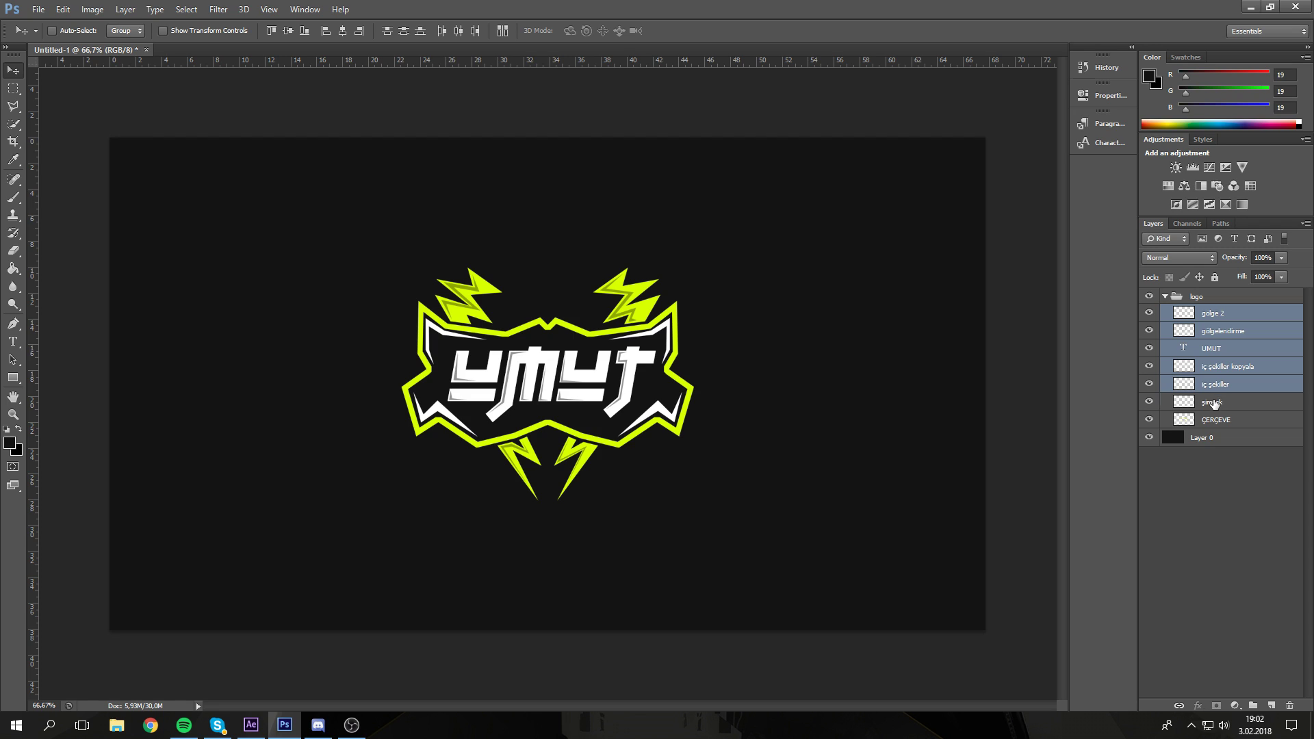
pyautogui.keyDown('ctrl'); pyautogui.click(1215, 401); pyautogui.keyUp('ctrl')
pyautogui.keyDown('ctrl'); pyautogui.click(1213, 420); pyautogui.keyUp('ctrl')
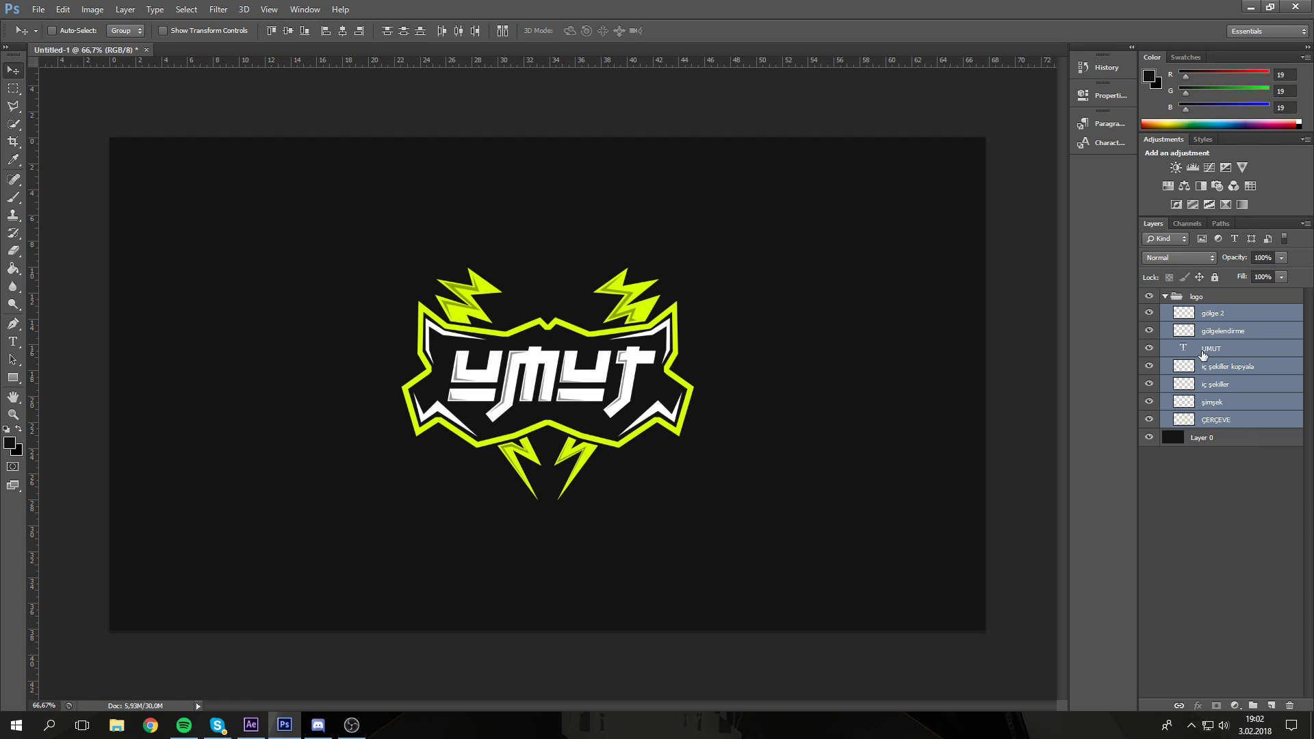
pyautogui.click(1220, 385)
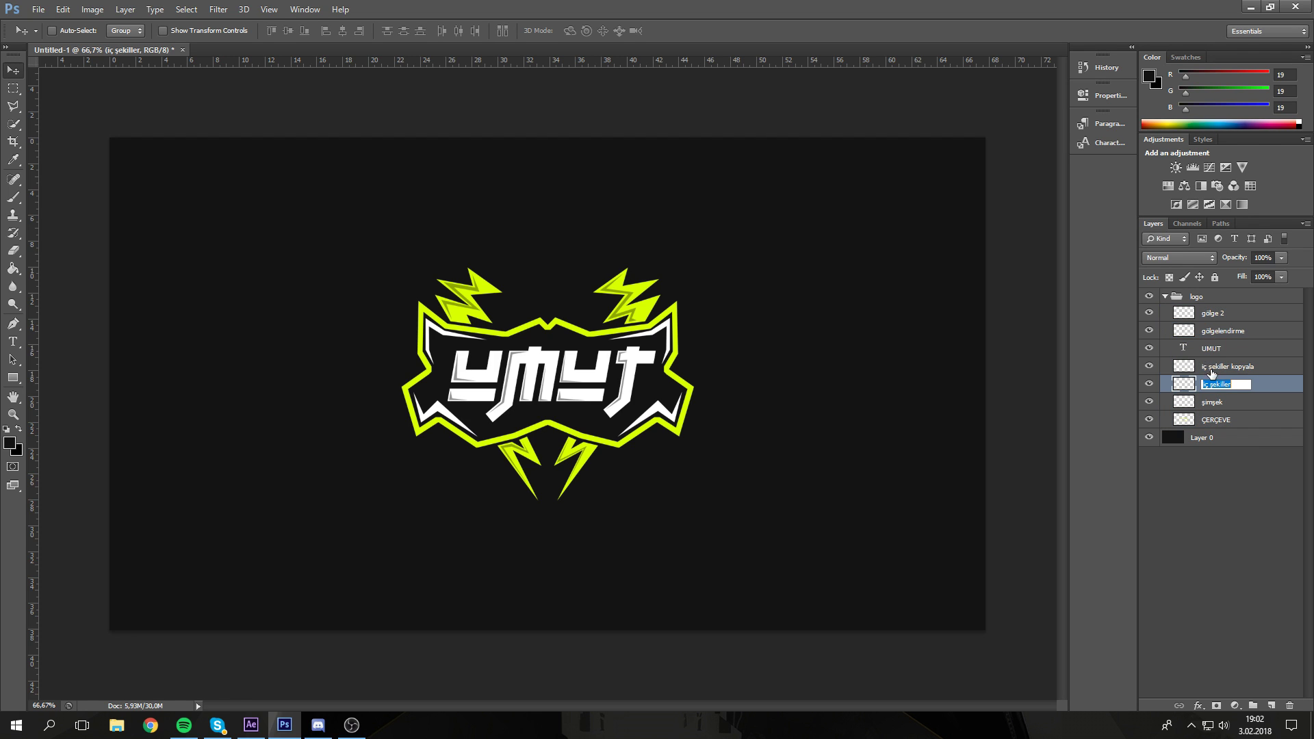
# Step: Select all seven layers inside the logo group and move them out above the group
pyautogui.keyDown('ctrl'); pyautogui.click(1228, 385); pyautogui.keyUp('ctrl')
pyautogui.keyDown('ctrl'); pyautogui.click(1232, 315); pyautogui.keyUp('ctrl')
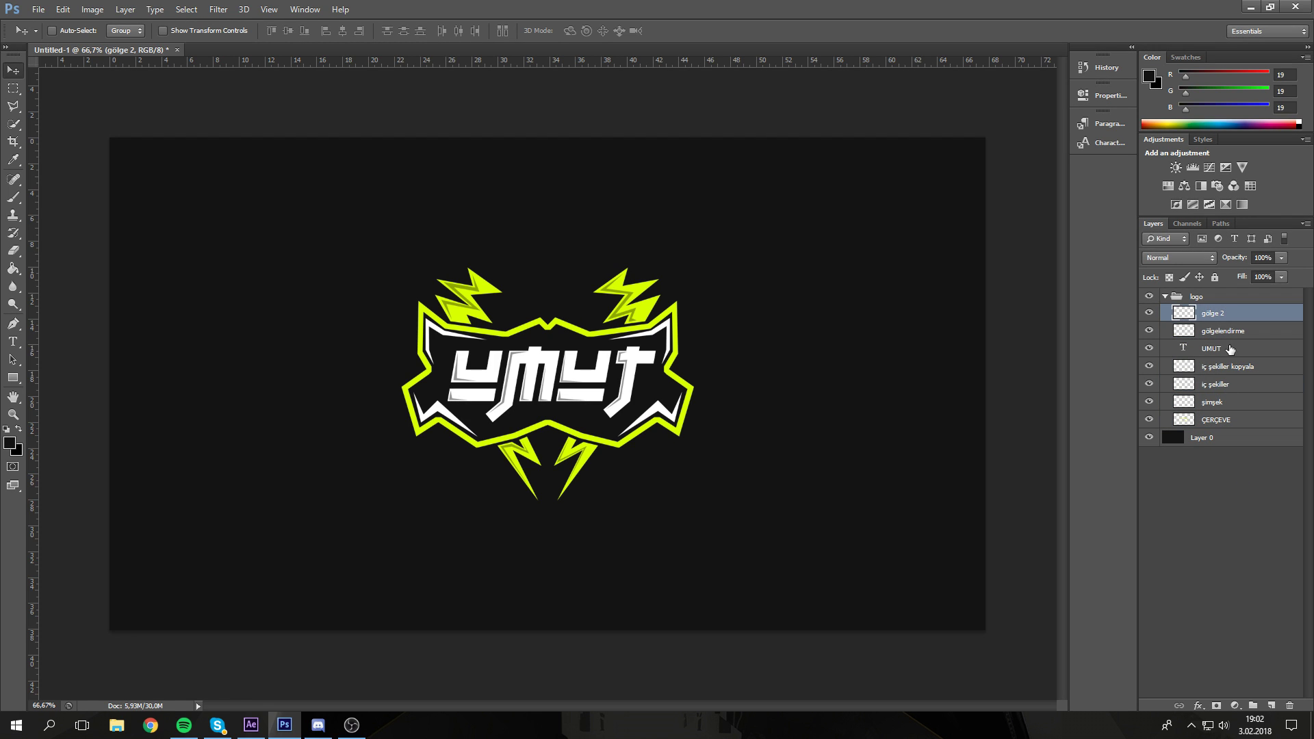
pyautogui.keyDown('ctrl'); pyautogui.click(1217, 420); pyautogui.keyUp('ctrl')
pyautogui.keyDown('shift'); pyautogui.click(1222, 385); pyautogui.keyUp('shift')
pyautogui.keyDown('ctrl'); pyautogui.click(1233, 351); pyautogui.keyUp('ctrl')
pyautogui.keyDown('ctrl'); pyautogui.click(1231, 366); pyautogui.keyUp('ctrl')
pyautogui.keyDown('ctrl'); pyautogui.click(1229, 332); pyautogui.keyUp('ctrl')
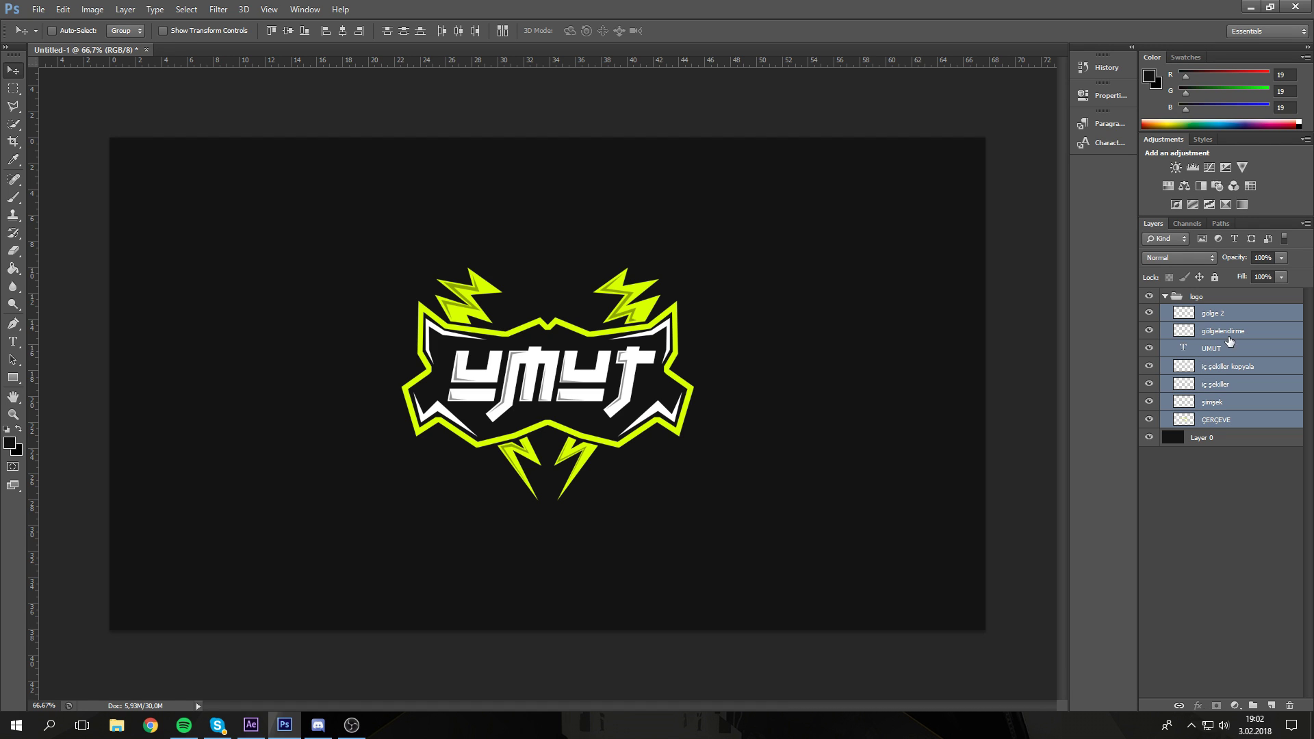
pyautogui.moveTo(1225, 384); pyautogui.dragTo(1220, 289)
# Step: Delete the empty logo group while keeping the Layer 0 background
pyautogui.click(1207, 422)
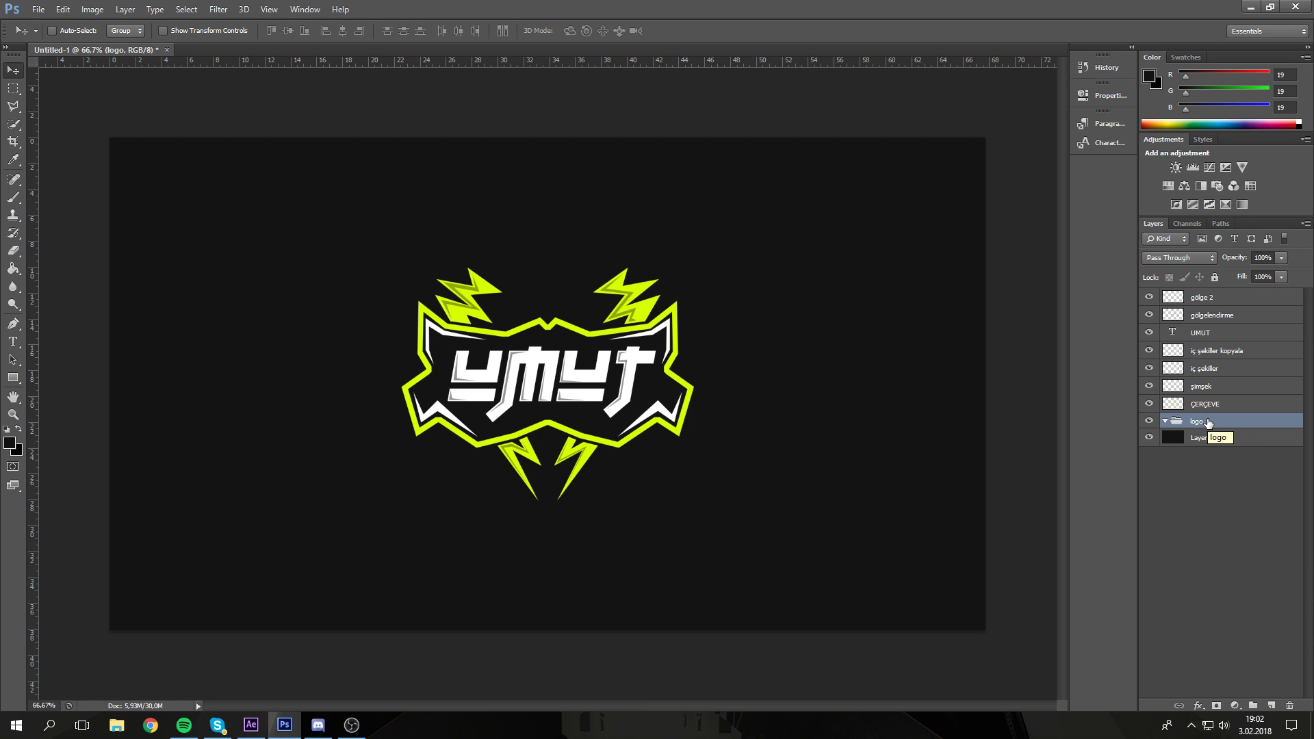
pyautogui.moveTo(1227, 429); pyautogui.dragTo(1291, 706)
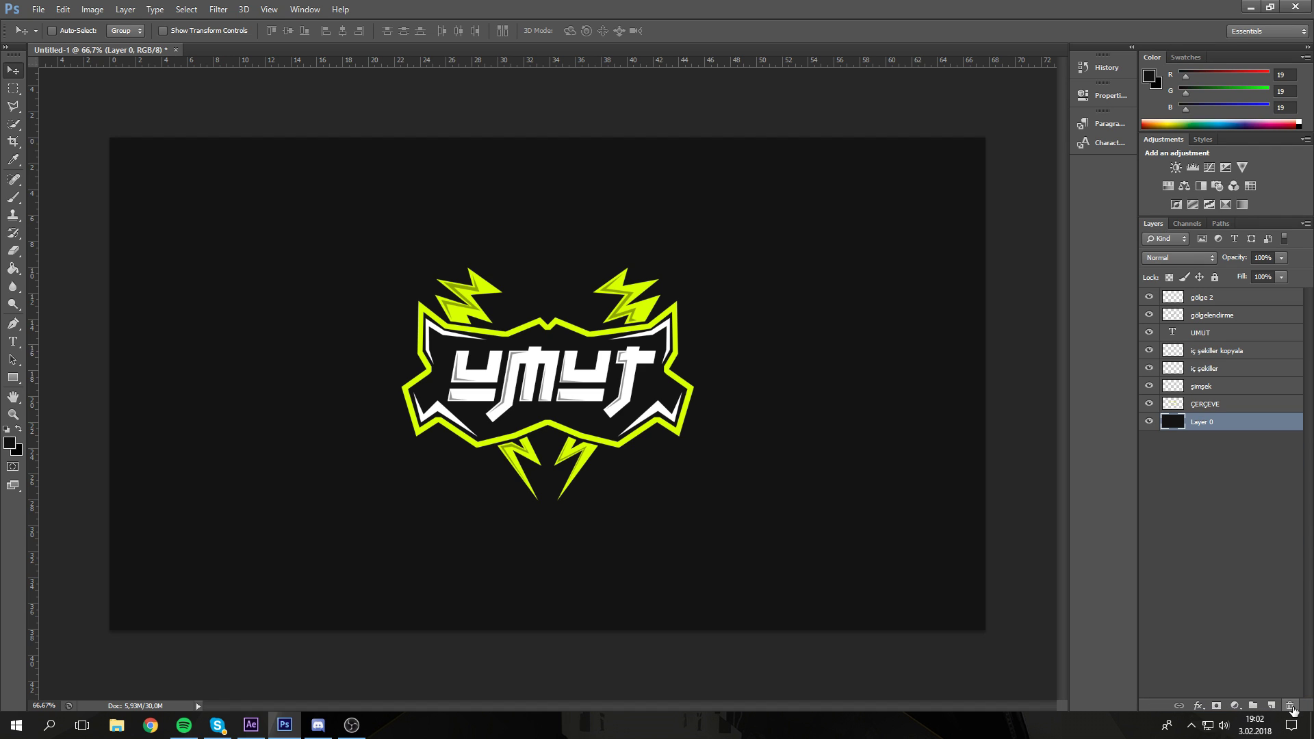
pyautogui.click(1292, 710)
pyautogui.click(688, 267)
# Step: Merge the gölgelendirme shading layer with the text layer beneath it
pyautogui.click(1228, 305)
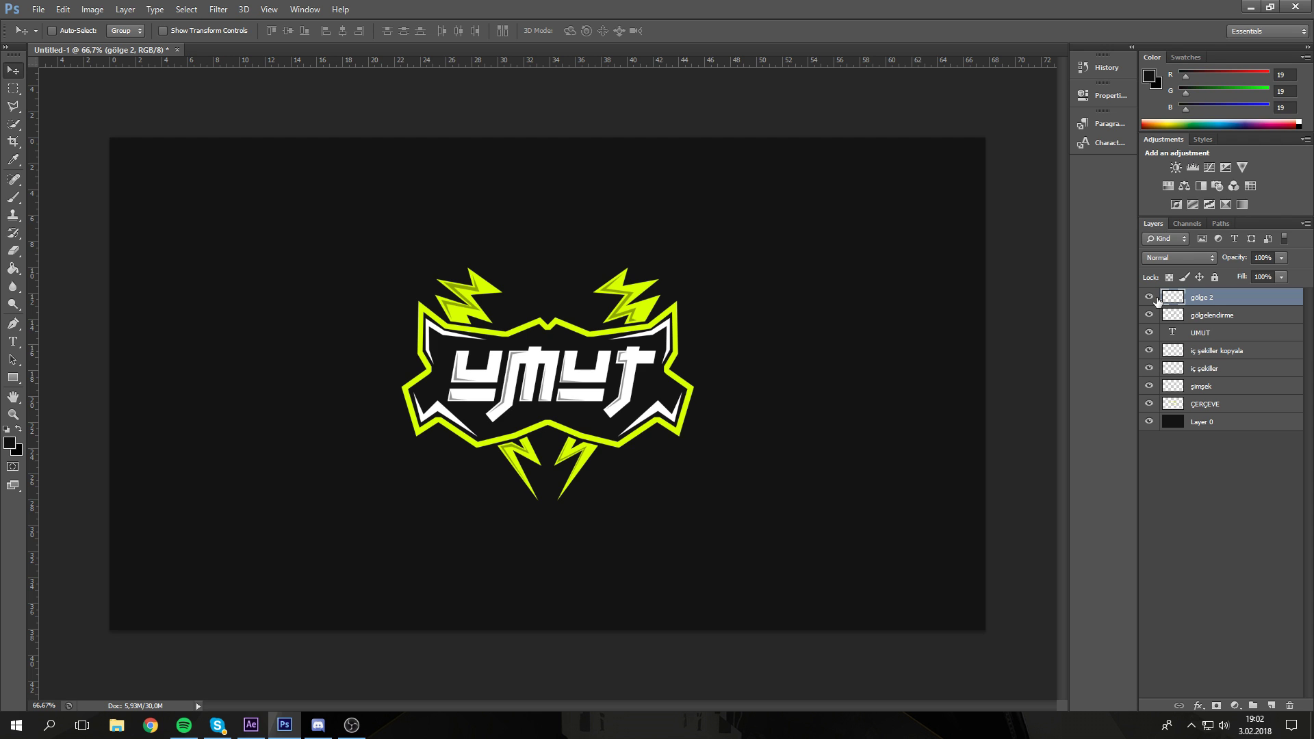
pyautogui.click(13, 415)
pyautogui.moveTo(520, 352); pyautogui.dragTo(588, 340)
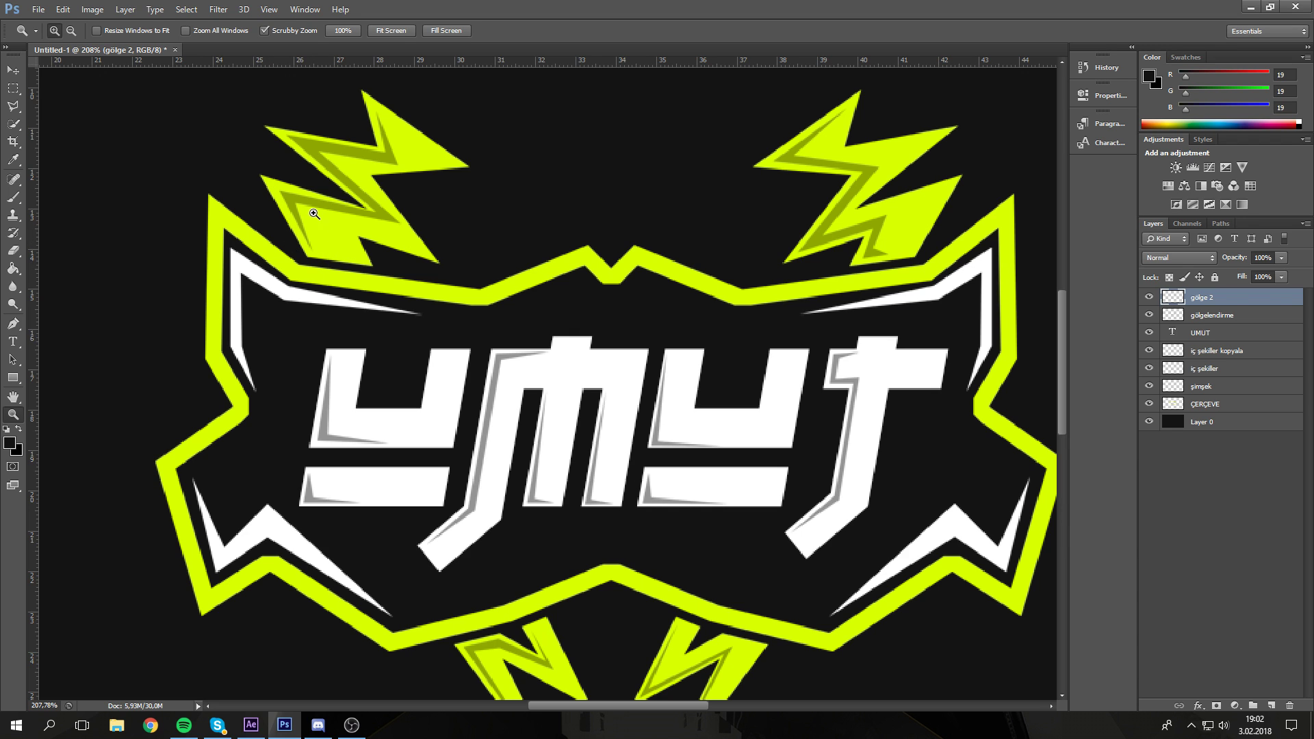
pyautogui.click(1215, 315)
pyautogui.click(1150, 315)
pyautogui.click(1149, 315)
pyautogui.moveTo(793, 387); pyautogui.dragTo(1027, 383)
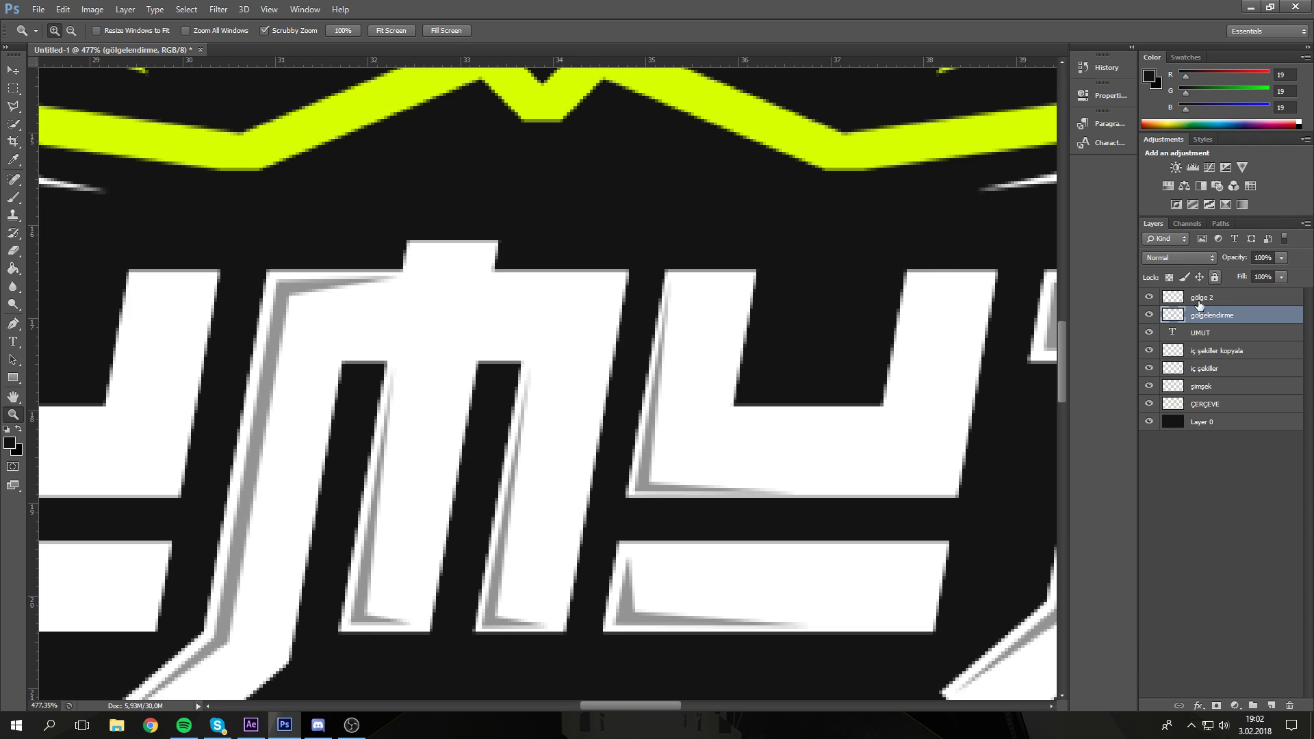
pyautogui.keyDown('shift'); pyautogui.click(1216, 334); pyautogui.keyUp('shift')
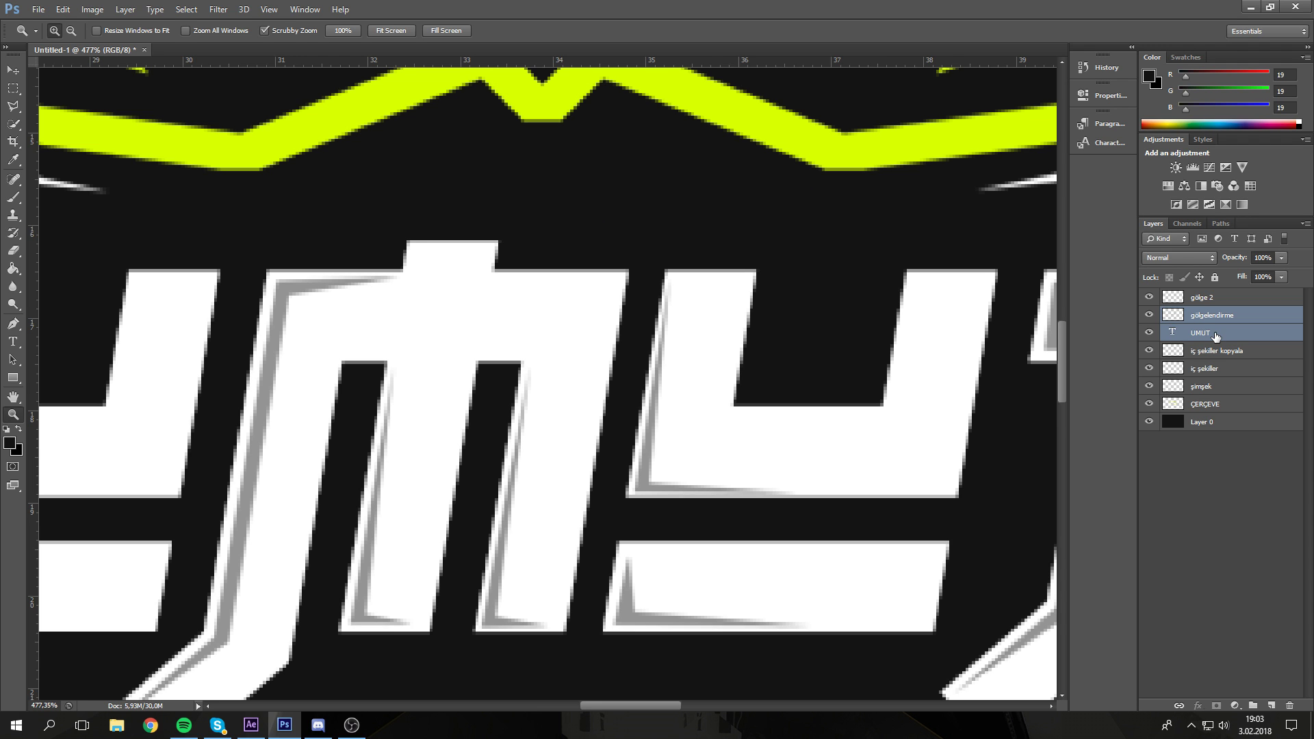
pyautogui.hotkey('ctrl', 'e')
# Step: Check the merged lettering layer by toggling its visibility and rename it yazı
pyautogui.moveTo(692, 372); pyautogui.dragTo(657, 383)
pyautogui.click(1150, 315)
pyautogui.click(1150, 315)
pyautogui.moveTo(542, 382); pyautogui.dragTo(644, 368)
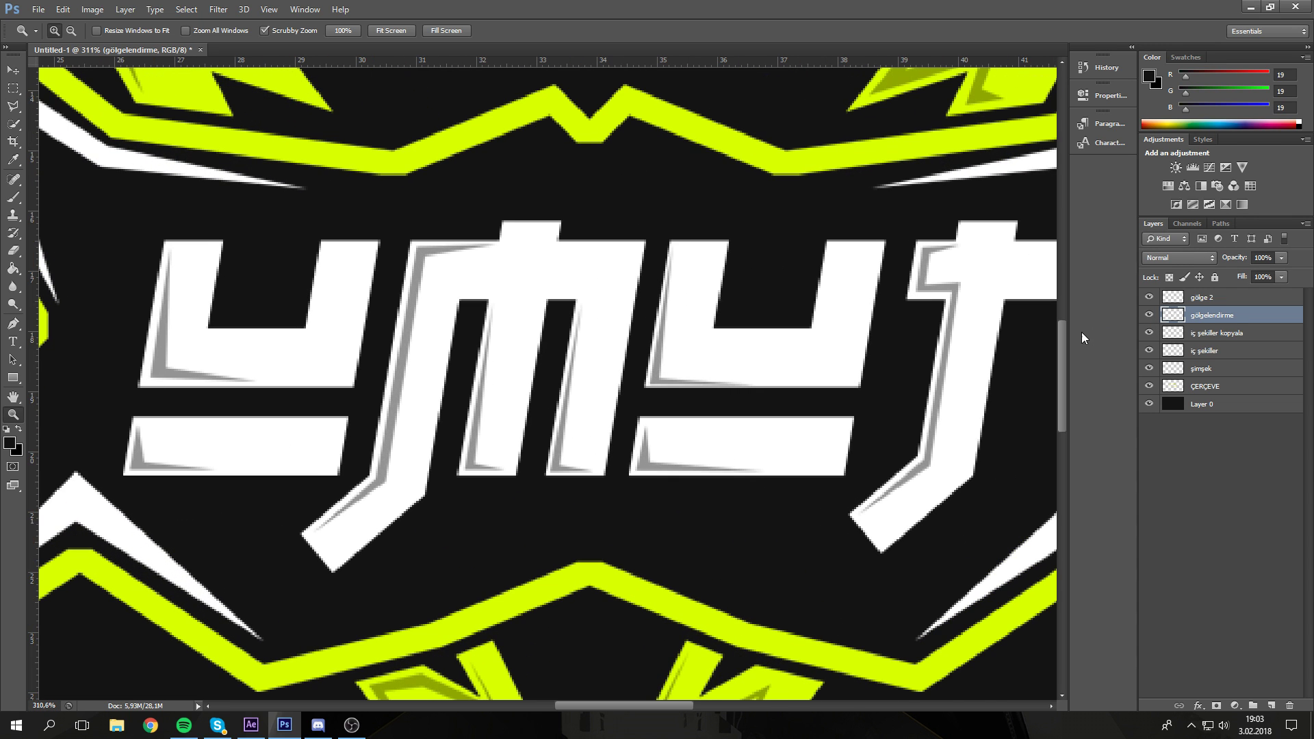
pyautogui.doubleClick(1214, 314)
pyautogui.write('ysx')
pyautogui.write('ı')
pyautogui.press('Return')
pyautogui.doubleClick(1204, 313)
pyautogui.press('Return')
# Step: Merge the gölge 2 shading layer with the şimşek lightning bolt layer
pyautogui.press('h')
pyautogui.moveTo(581, 206); pyautogui.dragTo(828, 510)
pyautogui.click(1150, 297)
pyautogui.click(1150, 298)
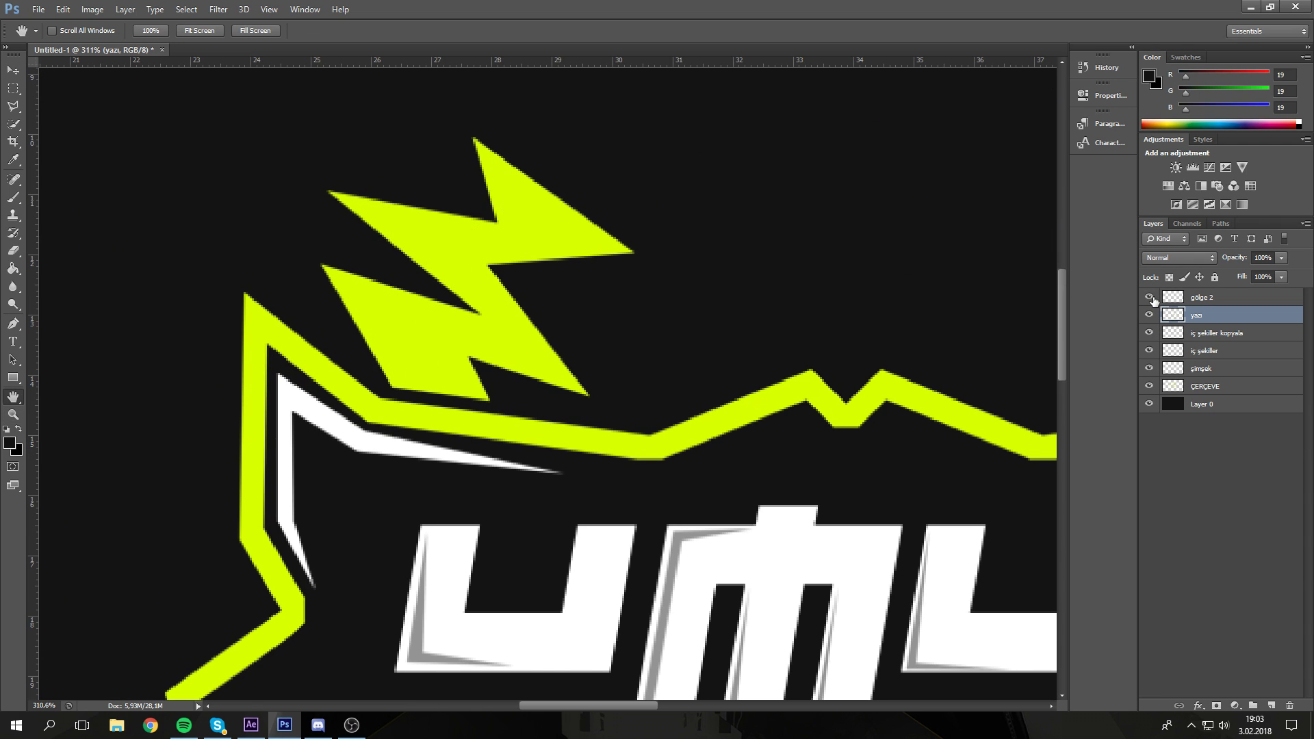
pyautogui.click(1209, 370)
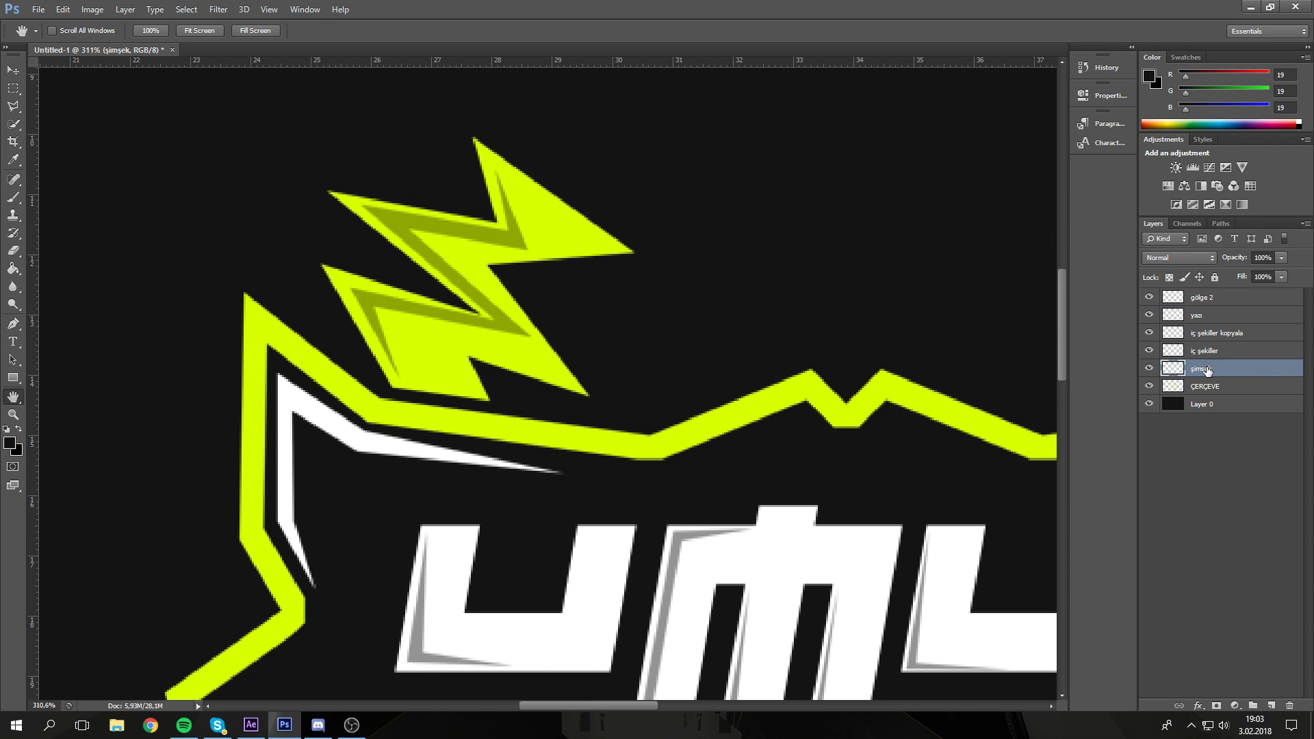
pyautogui.keyDown('ctrl'); pyautogui.click(1208, 299); pyautogui.keyUp('ctrl')
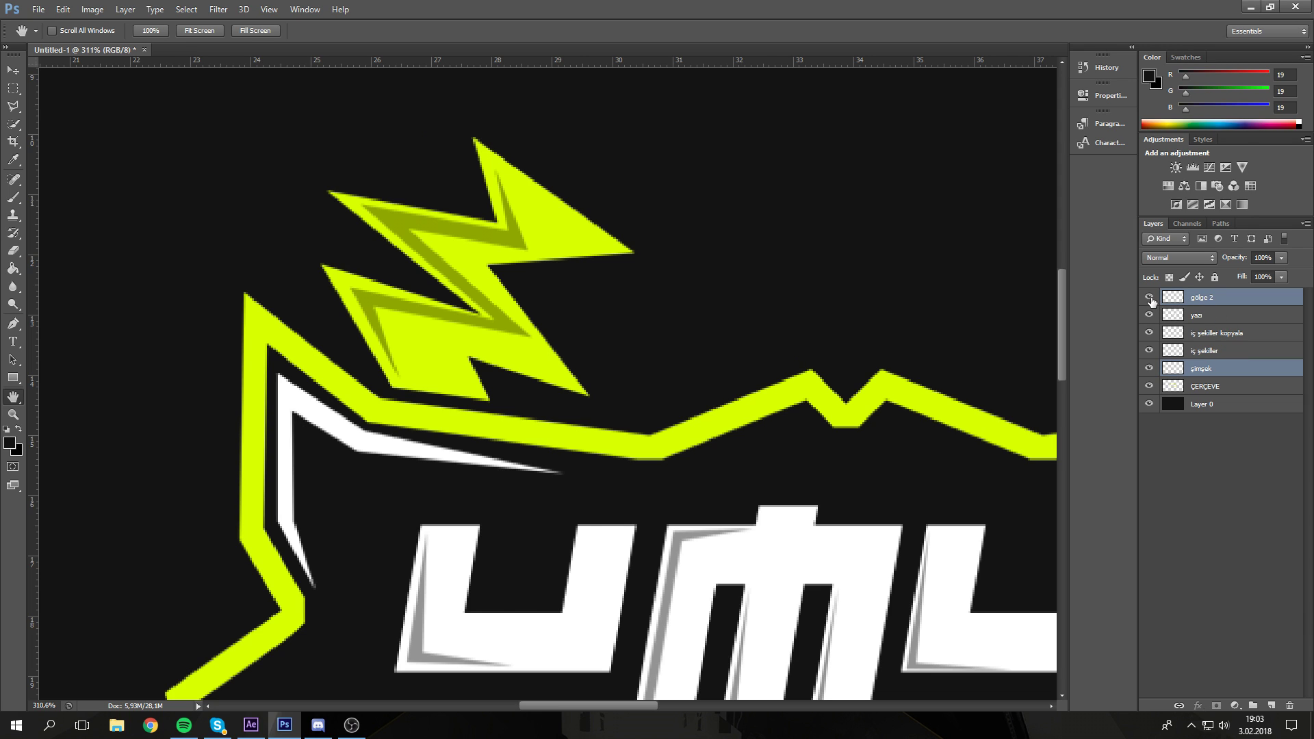
pyautogui.hotkey('ctrl', 'e')
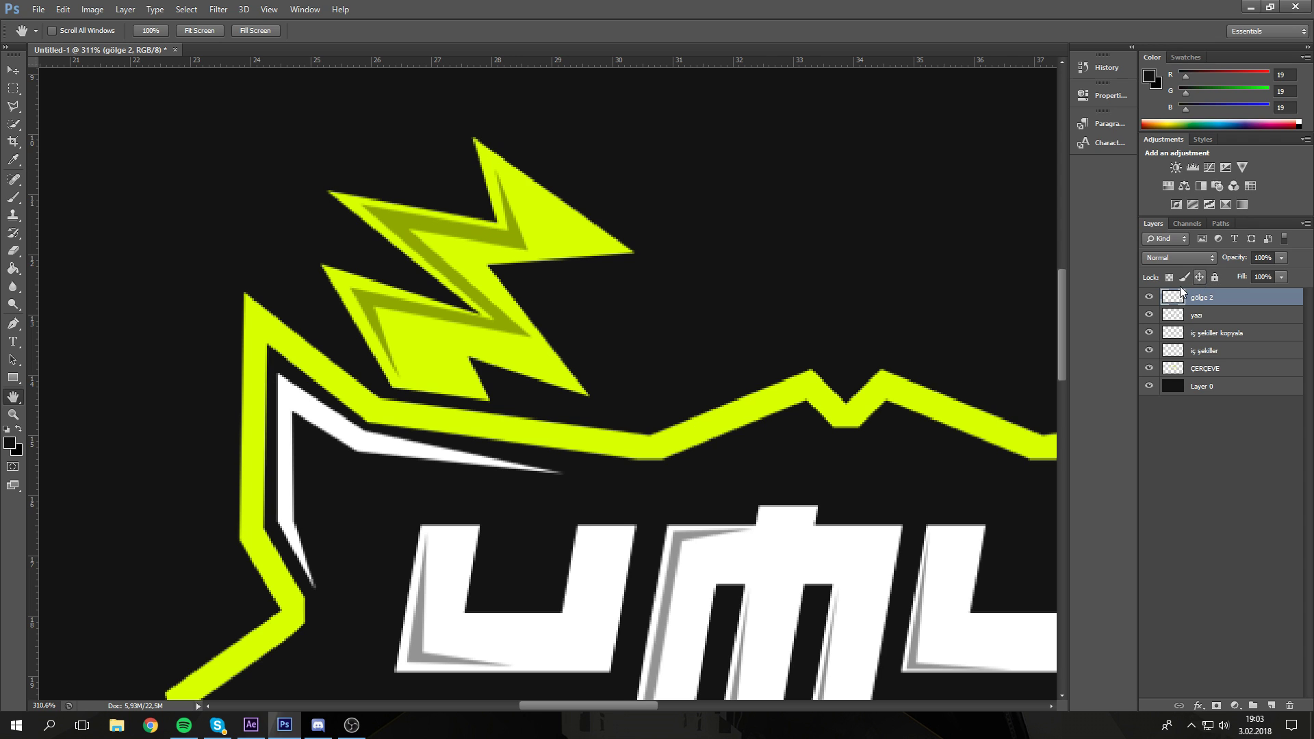
# Step: Rename the merged lightning bolt layer şimşek and check it by toggling its visibility
pyautogui.doubleClick(1209, 297)
pyautogui.write('şimşek')
pyautogui.press('Return')
pyautogui.click(1149, 297)
pyautogui.click(1149, 297)
pyautogui.click(1149, 297)
pyautogui.click(1150, 297)
# Step: Merge the iç şekiller kopyala and iç şekiller layers holding the white inner shapes
pyautogui.press('z')
pyautogui.moveTo(710, 346); pyautogui.dragTo(684, 411)
pyautogui.moveTo(358, 336); pyautogui.dragTo(308, 344)
pyautogui.moveTo(472, 301); pyautogui.dragTo(549, 328)
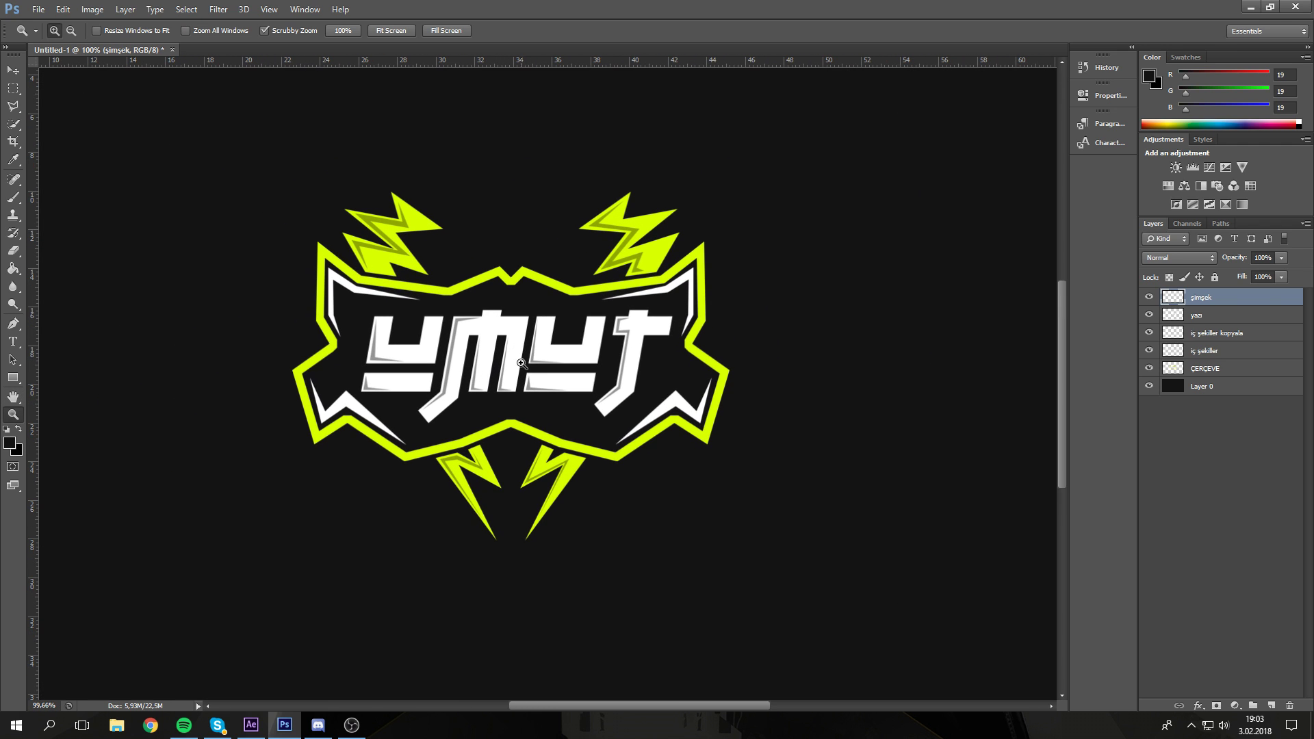
pyautogui.click(1208, 334)
pyautogui.click(1149, 333)
pyautogui.click(1149, 333)
pyautogui.click(1149, 352)
pyautogui.click(1149, 352)
pyautogui.keyDown('ctrl'); pyautogui.click(1238, 354); pyautogui.keyUp('ctrl')
pyautogui.hotkey('ctrl', 'e')
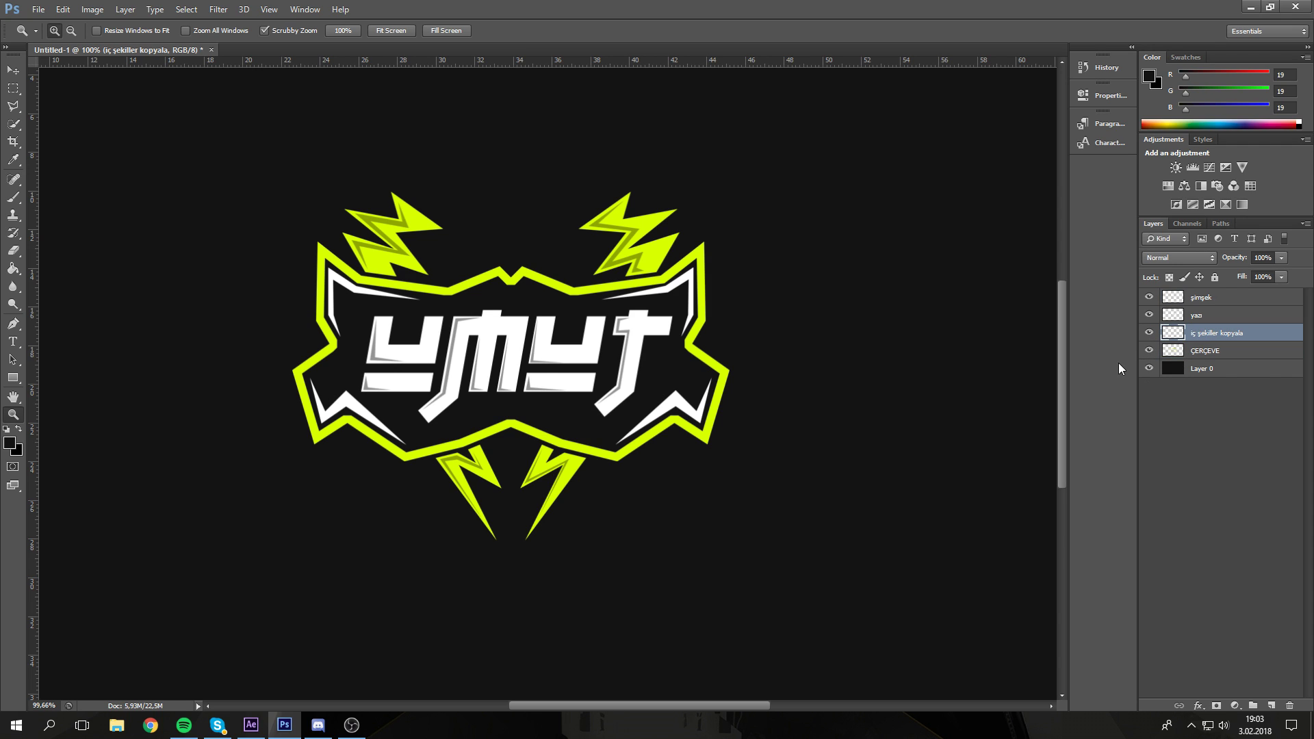
# Step: Review the four remaining logo layers by selecting them and toggling their visibility, and view the whole canvas
pyautogui.click(1222, 429)
pyautogui.click(1217, 297)
pyautogui.click(1216, 315)
pyautogui.click(1216, 333)
pyautogui.click(1216, 351)
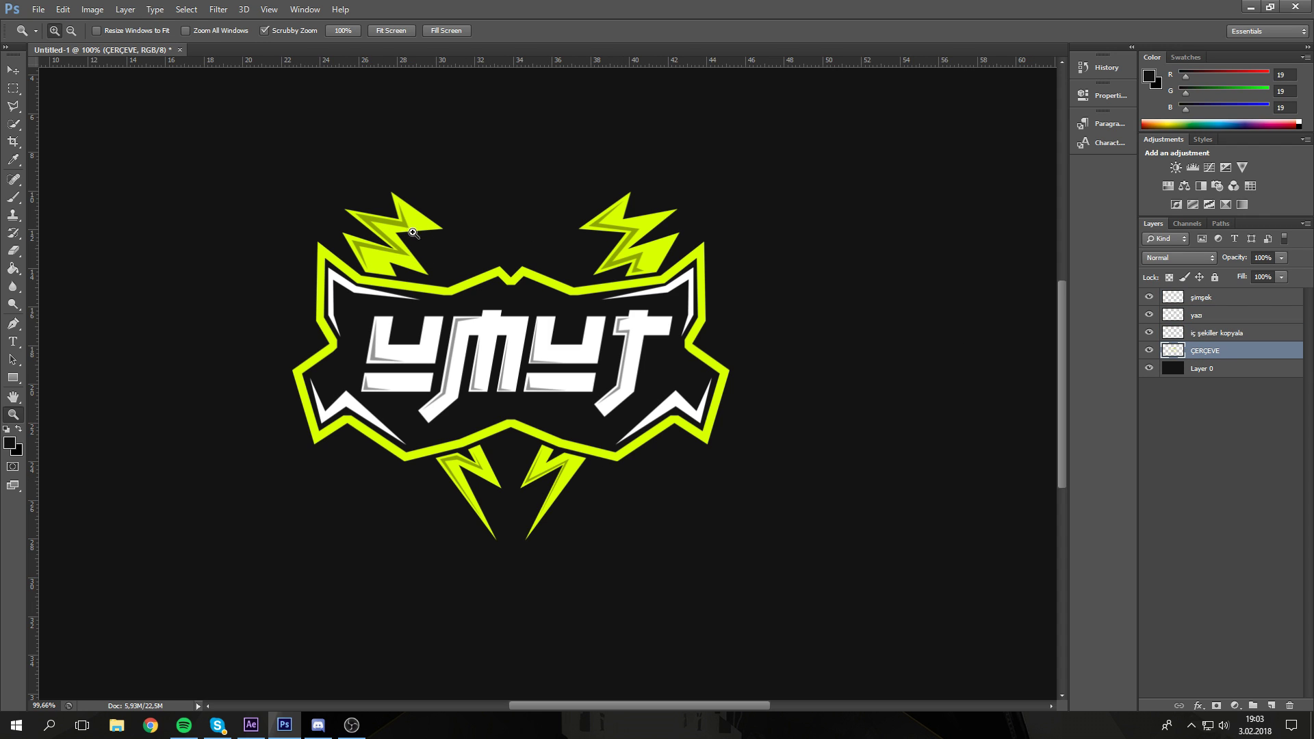
pyautogui.click(1149, 351)
pyautogui.click(1149, 350)
pyautogui.click(1149, 333)
pyautogui.click(1150, 333)
pyautogui.click(1149, 297)
pyautogui.click(1149, 297)
pyautogui.click(1149, 297)
pyautogui.click(1149, 297)
pyautogui.click(1149, 315)
pyautogui.click(1150, 315)
pyautogui.moveTo(445, 442); pyautogui.dragTo(474, 451)
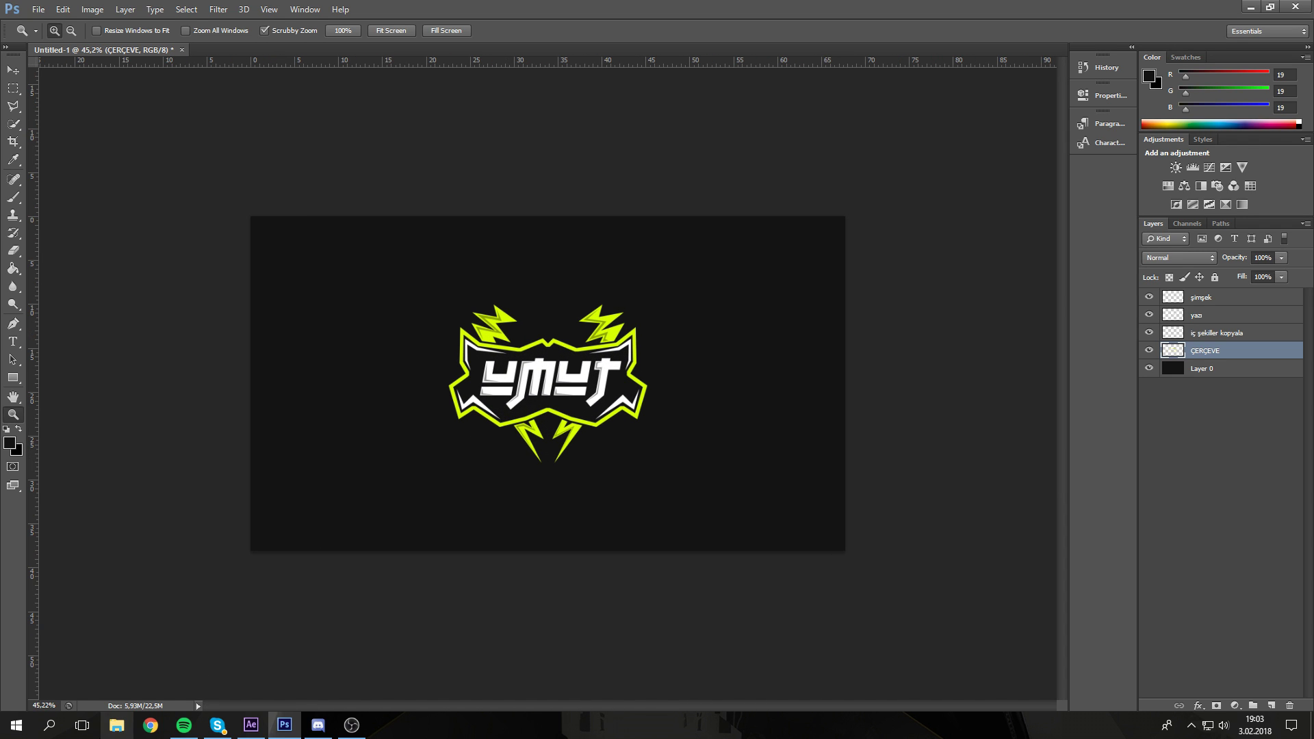
# Step: Switch to File Explorer and open the Artz folder
pyautogui.click(116, 725)
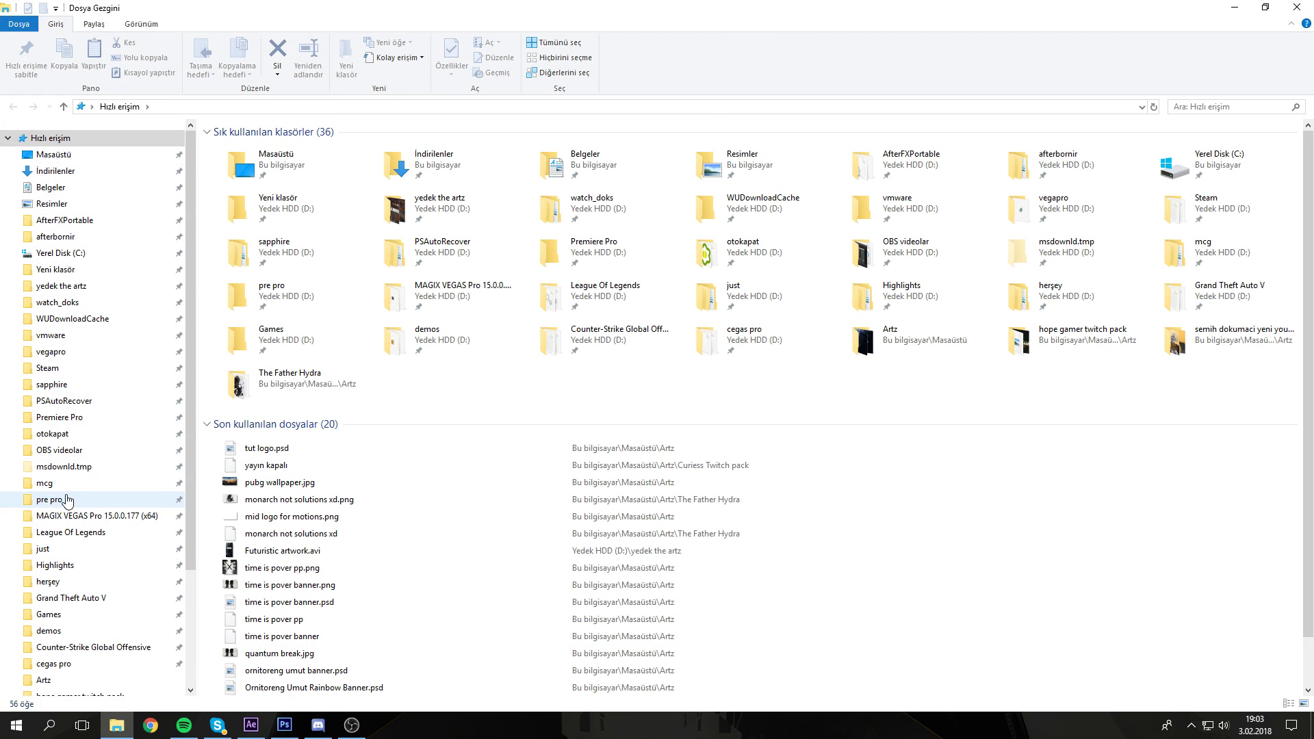
pyautogui.scroll(-3, 66, 604)
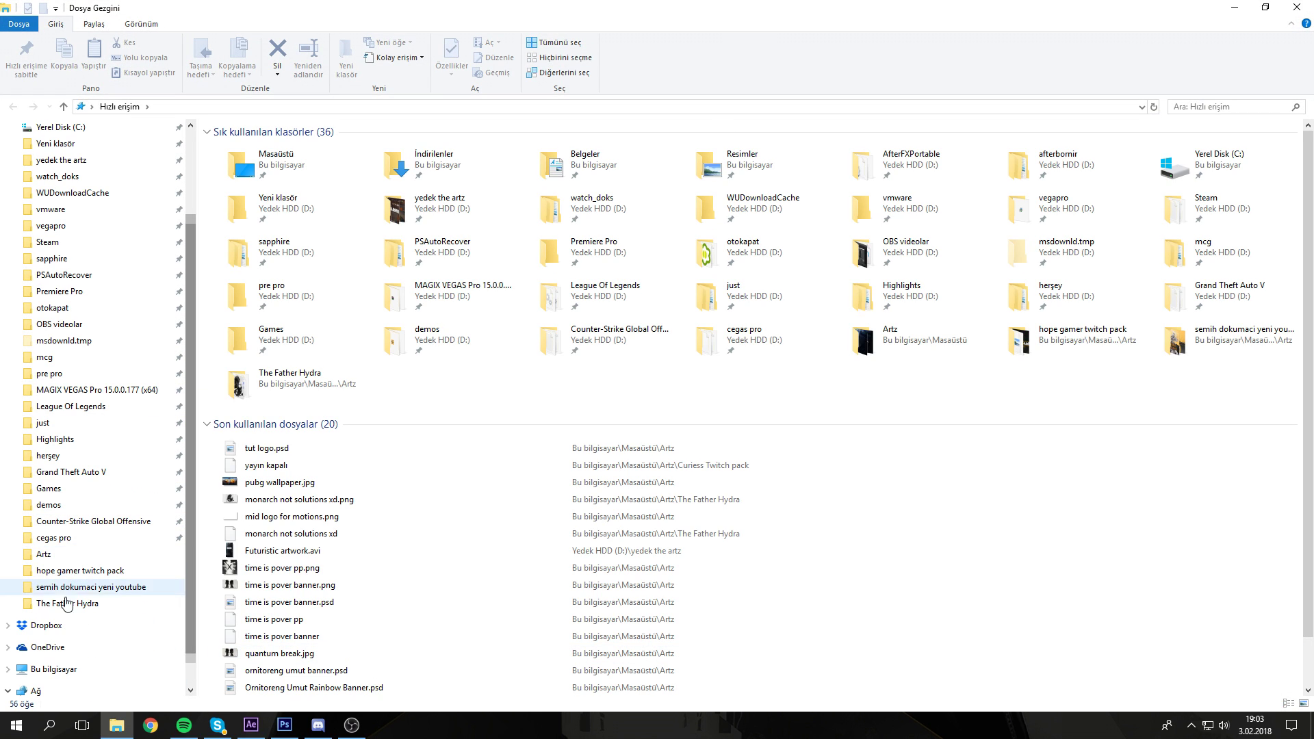
pyautogui.click(43, 554)
# Step: Create a folder named İntro Parçaları inside the Artz folder and open it
pyautogui.rightClick(380, 425)
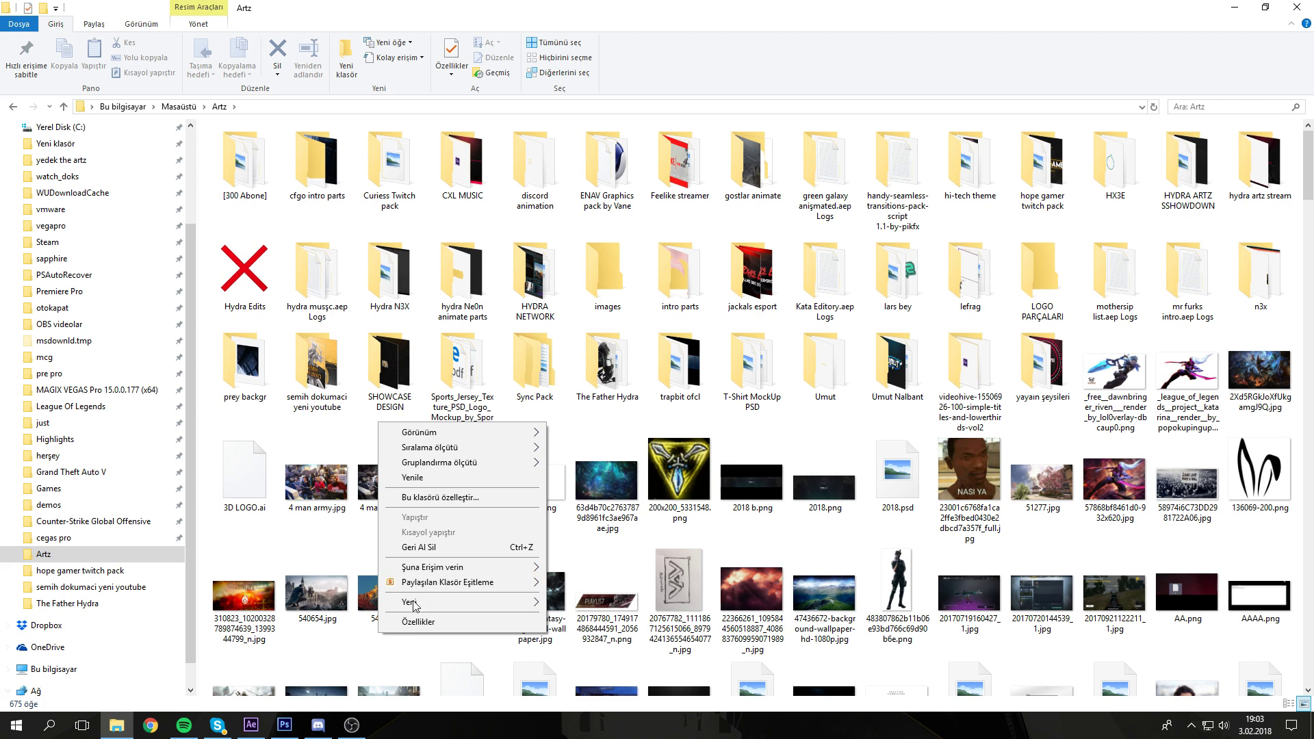
pyautogui.moveTo(416, 602)
pyautogui.click(575, 446)
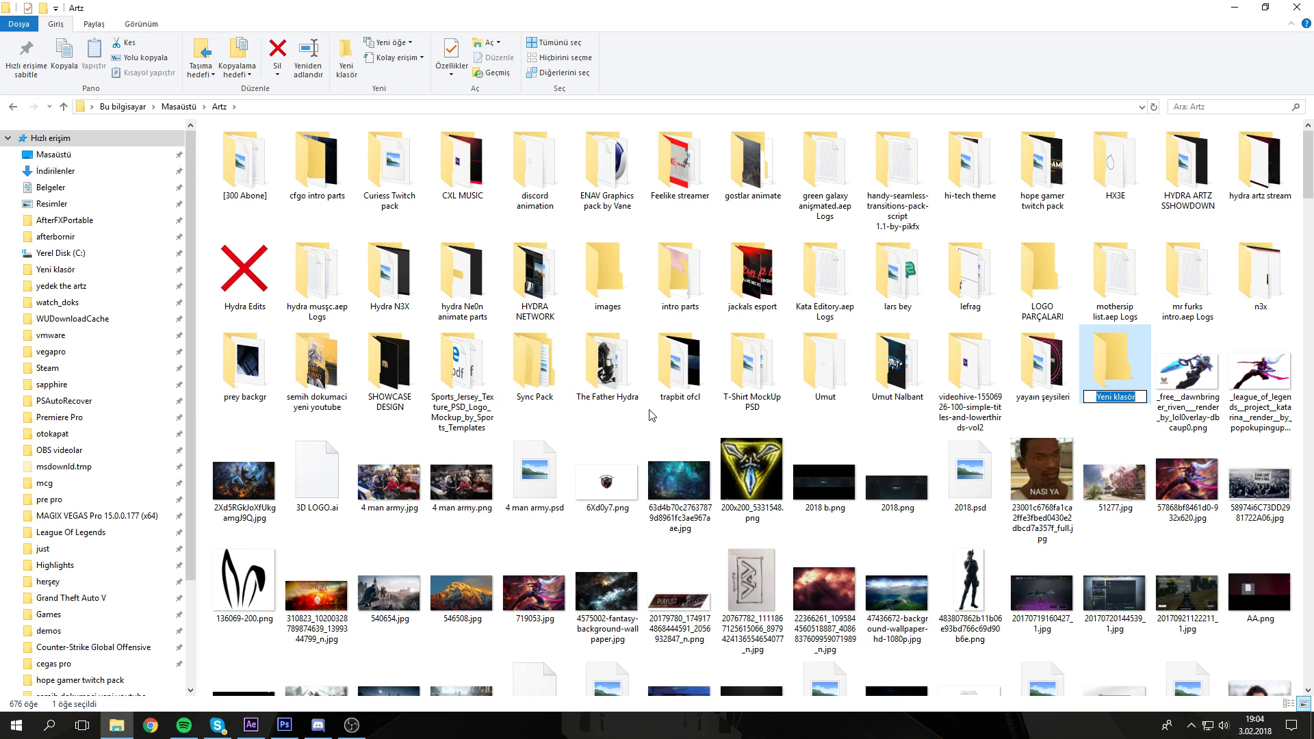
pyautogui.write('İntro Parçaları')
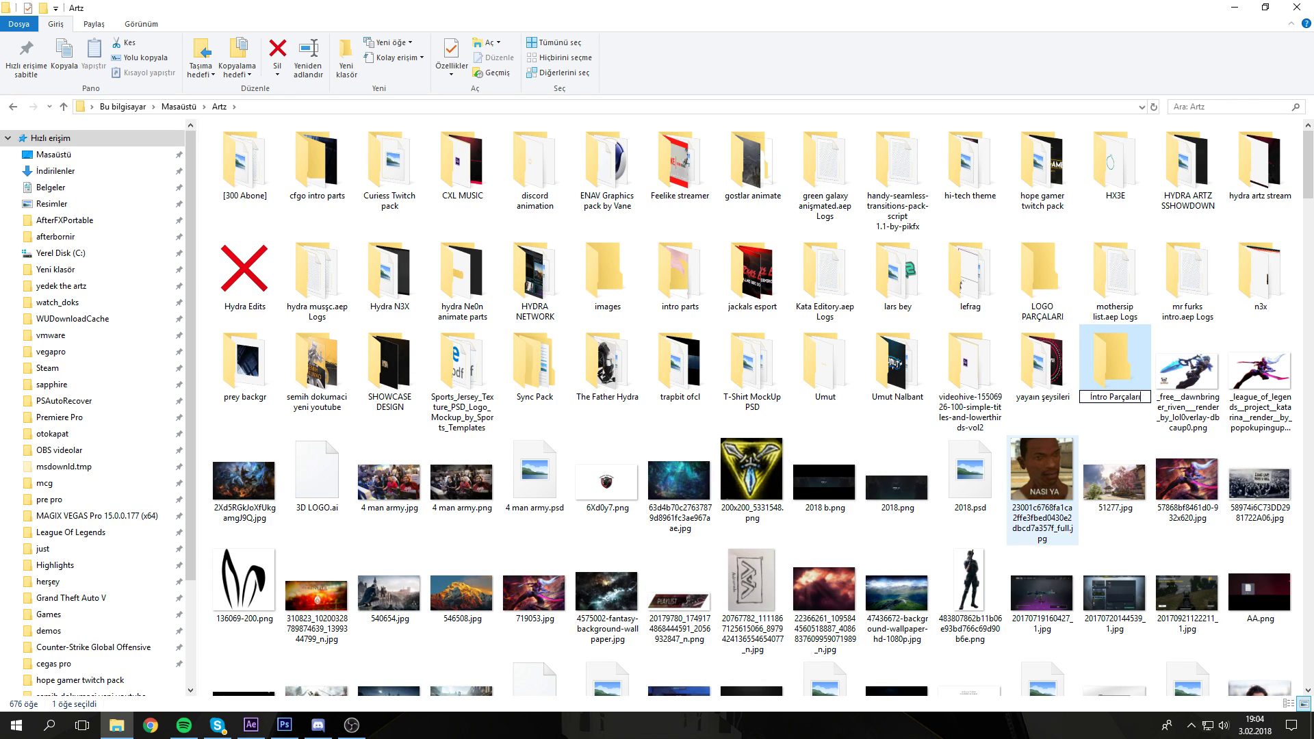
pyautogui.press('Return')
pyautogui.doubleClick(1093, 372)
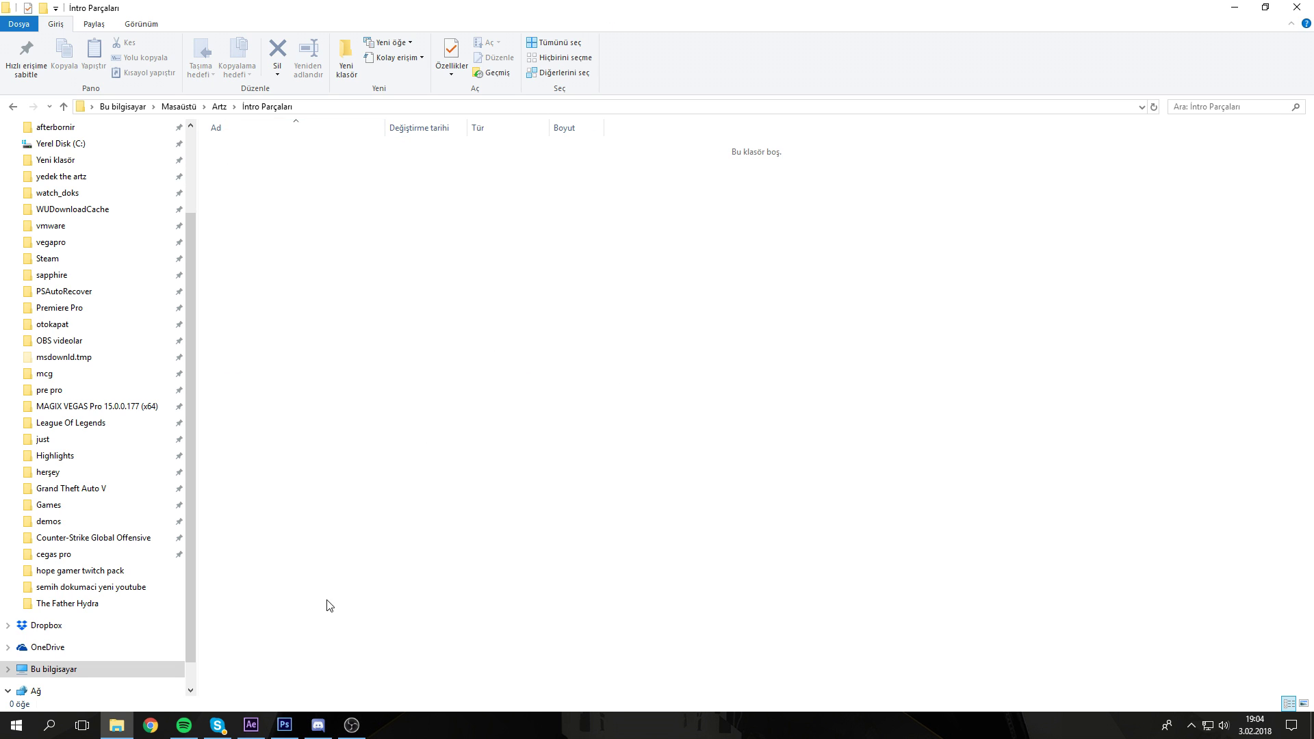
# Step: Switch back to Photoshop and hide the şimşek, yazı and iç şekiller kopyala layers to view the frame alone
pyautogui.click(285, 724)
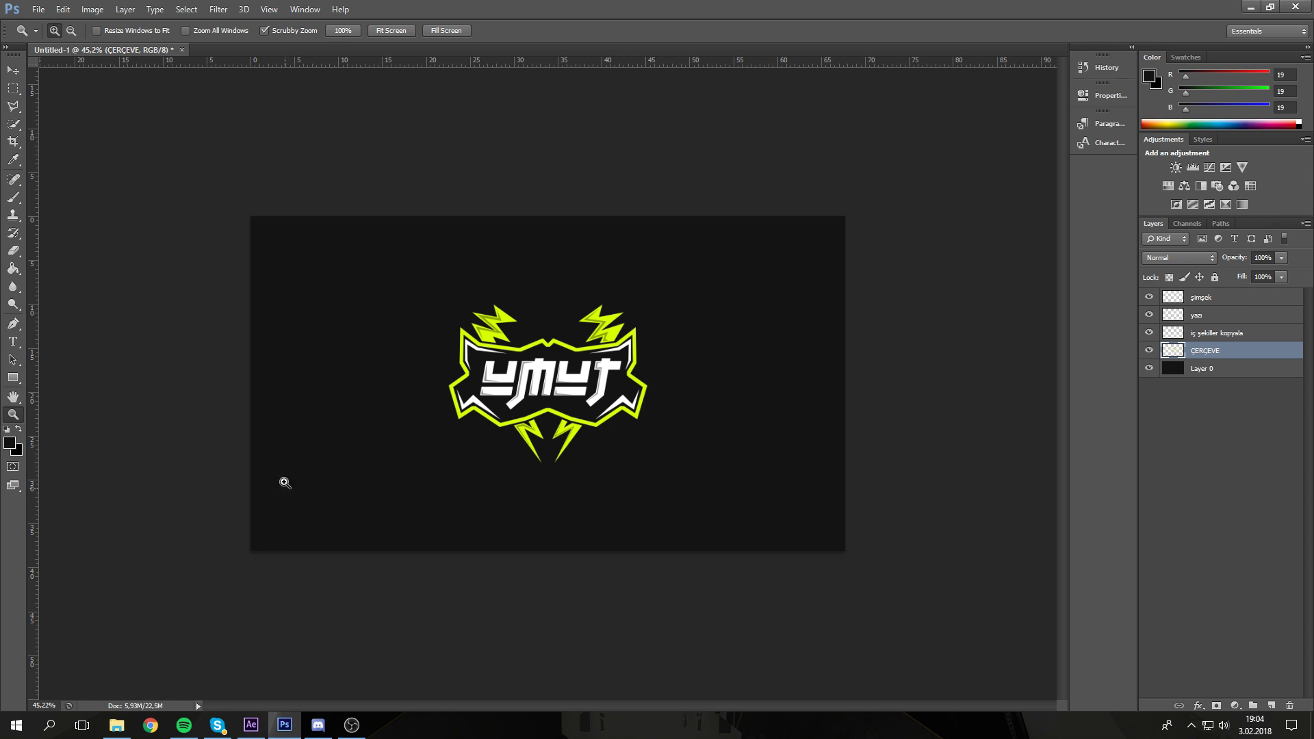
pyautogui.click(1186, 439)
pyautogui.moveTo(527, 397); pyautogui.dragTo(535, 396)
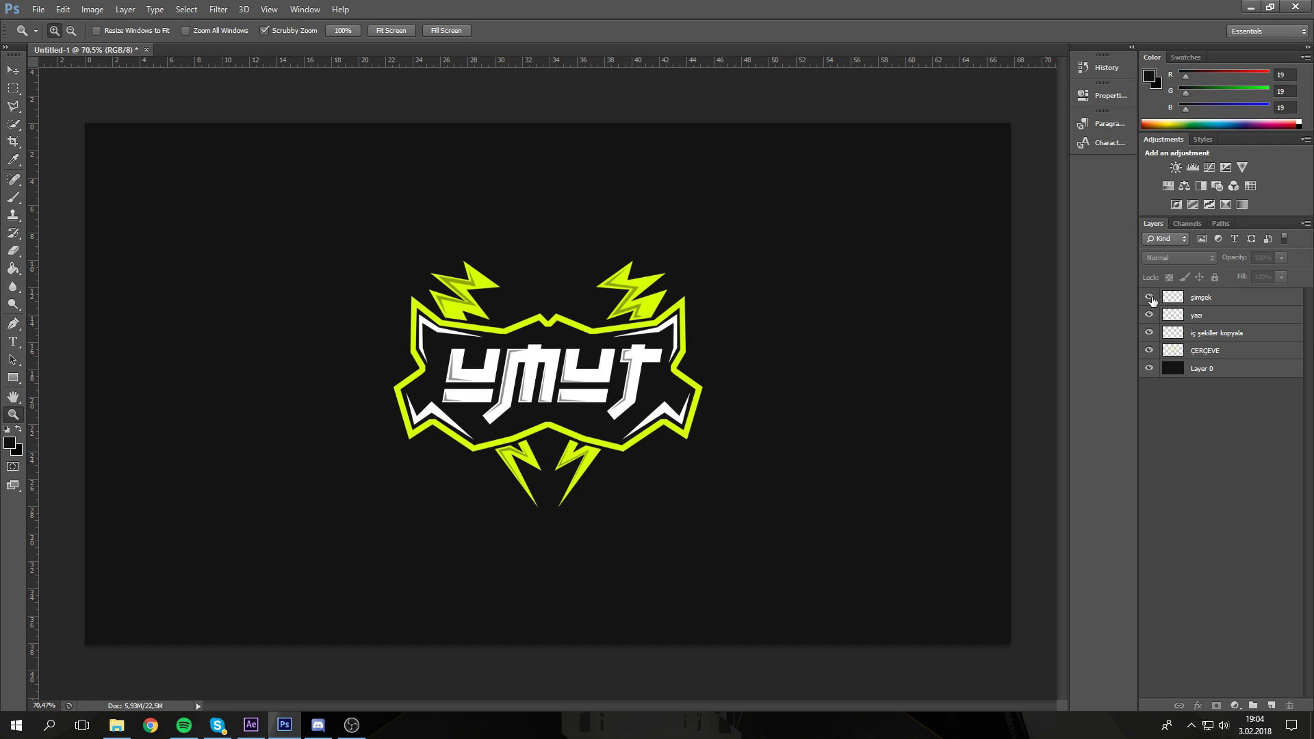
pyautogui.click(1148, 297)
pyautogui.click(1148, 315)
pyautogui.click(1148, 315)
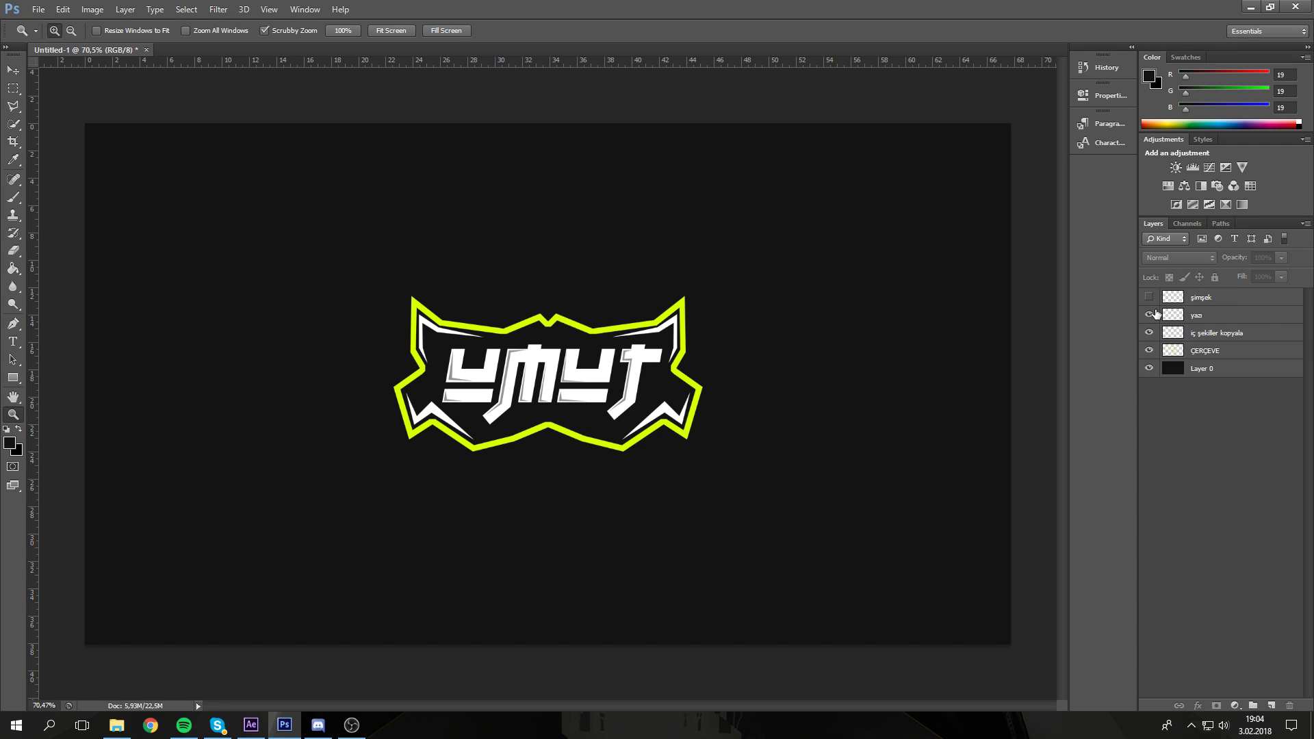
pyautogui.moveTo(1149, 315); pyautogui.dragTo(1148, 333)
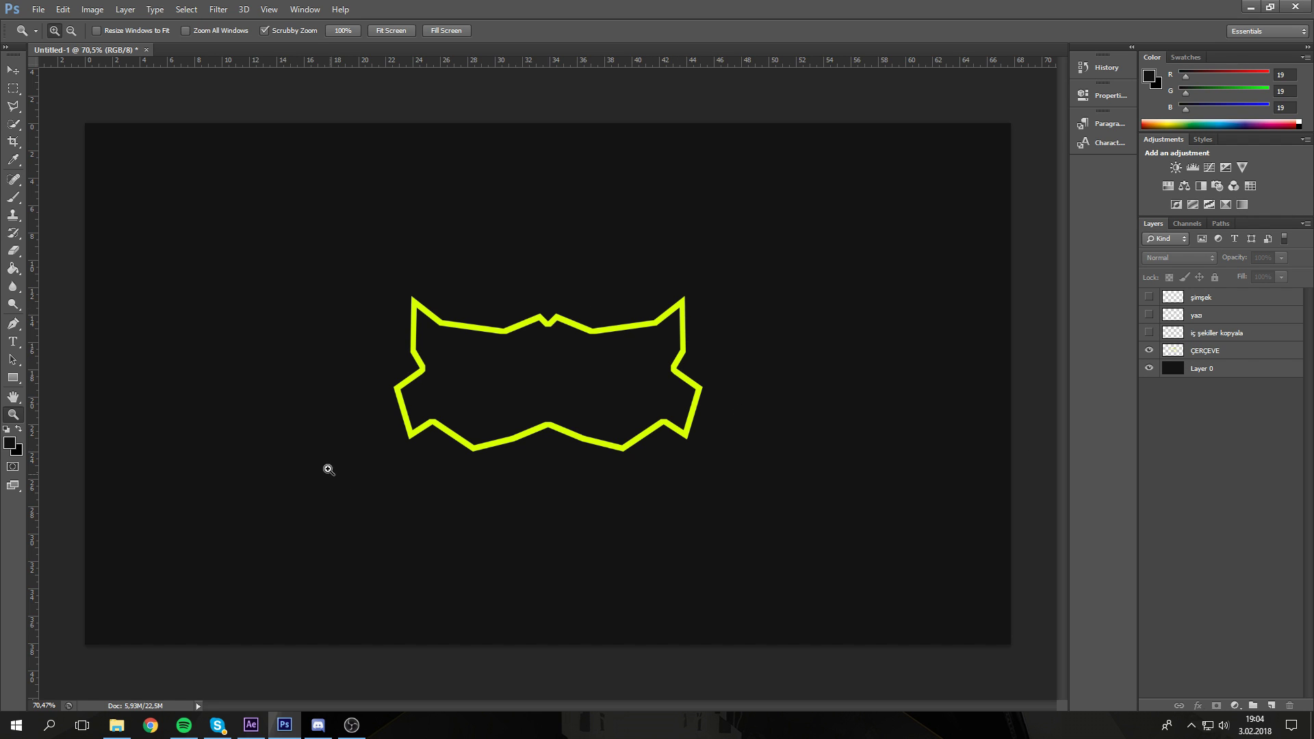
# Step: Preview the iç şekiller kopyala, yazı and şimşek layers one at a time, and check the background by toggling Layer 0
pyautogui.click(1149, 350)
pyautogui.click(1149, 333)
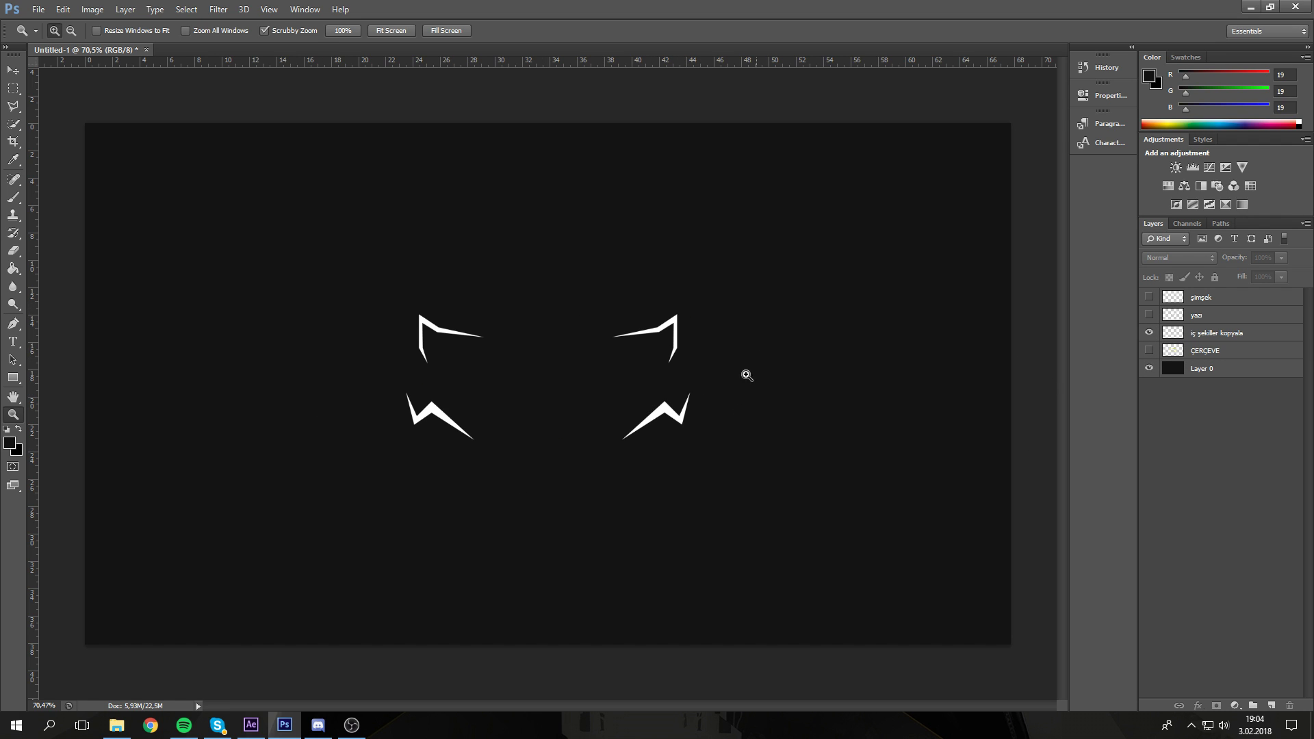
pyautogui.click(1148, 333)
pyautogui.click(1148, 315)
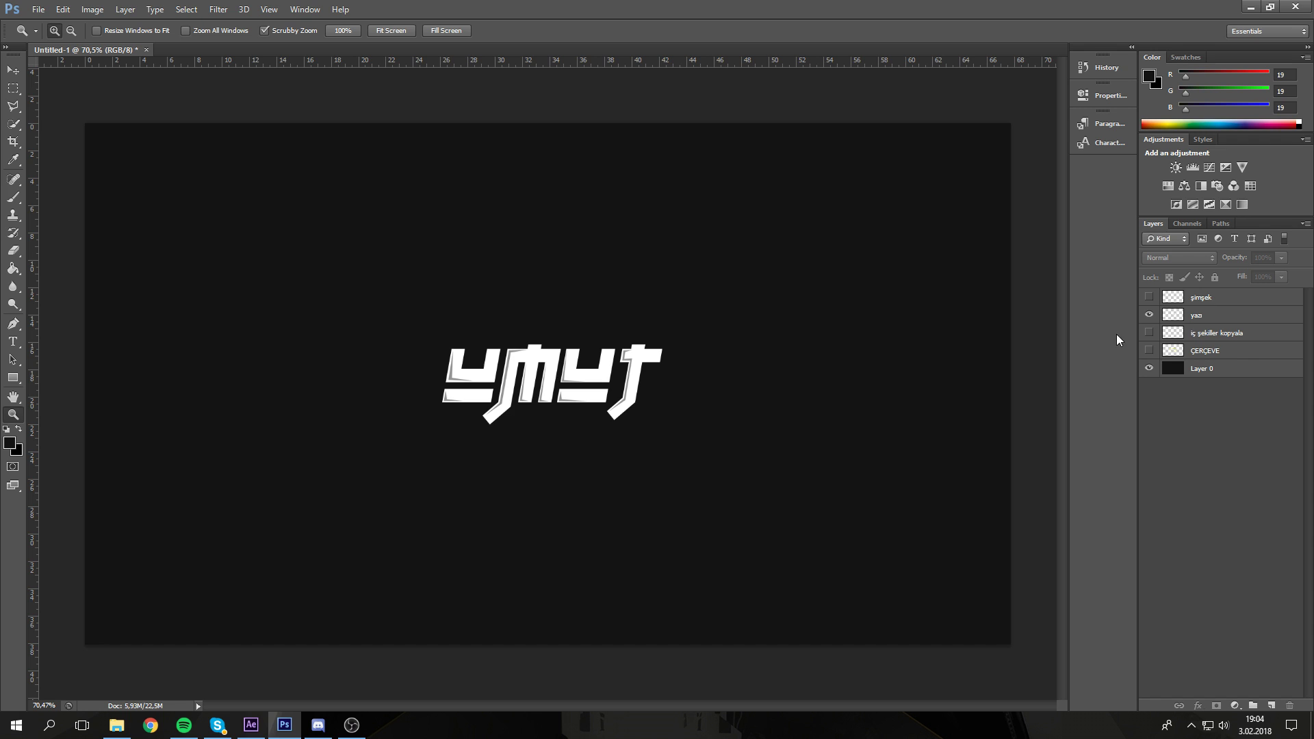
pyautogui.click(1149, 315)
pyautogui.click(1149, 297)
pyautogui.click(1148, 297)
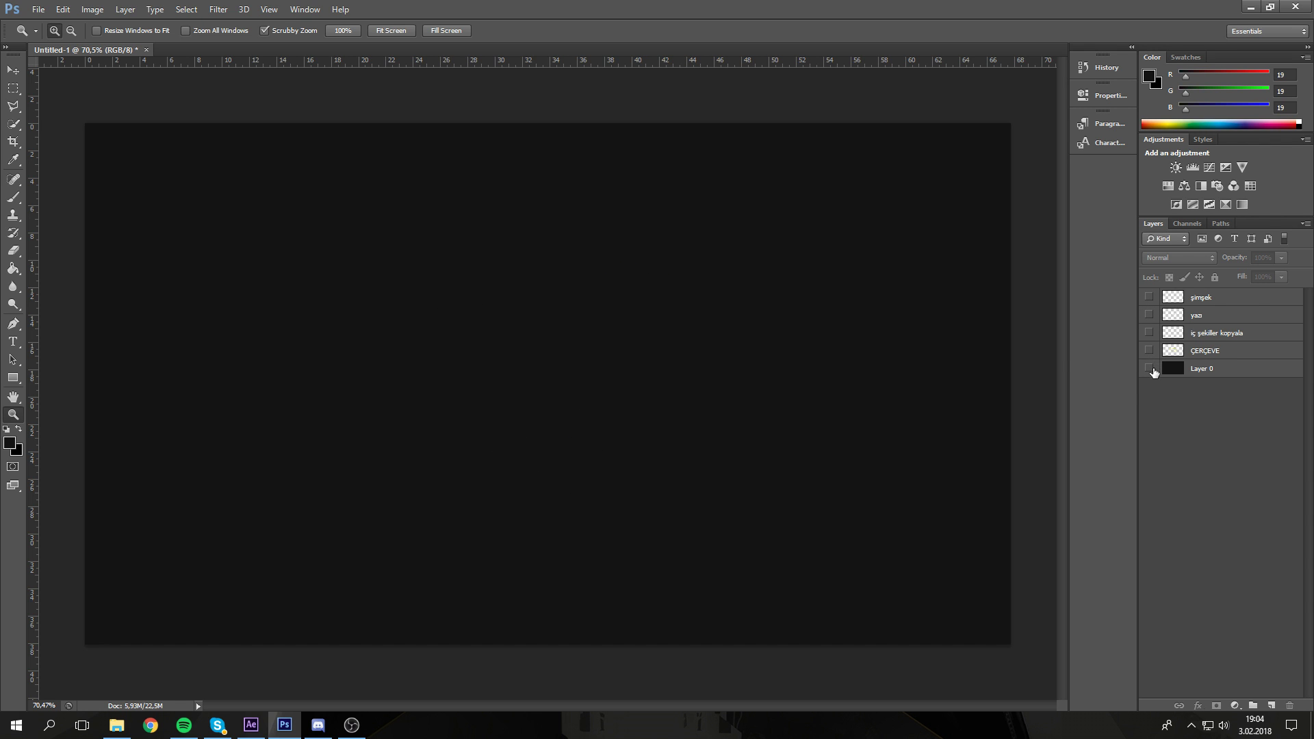
pyautogui.click(1149, 369)
pyautogui.moveTo(1150, 351); pyautogui.dragTo(1149, 297)
pyautogui.click(1148, 368)
pyautogui.click(39, 11)
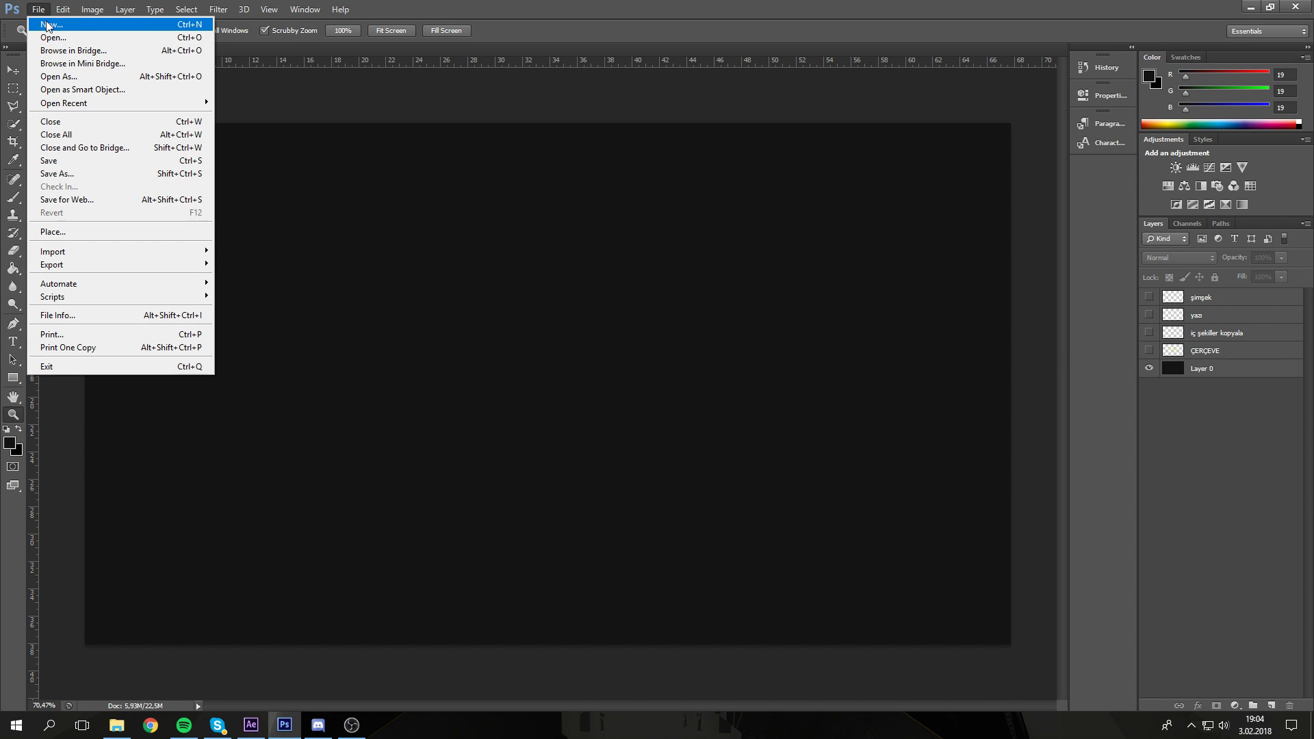
pyautogui.click(50, 24)
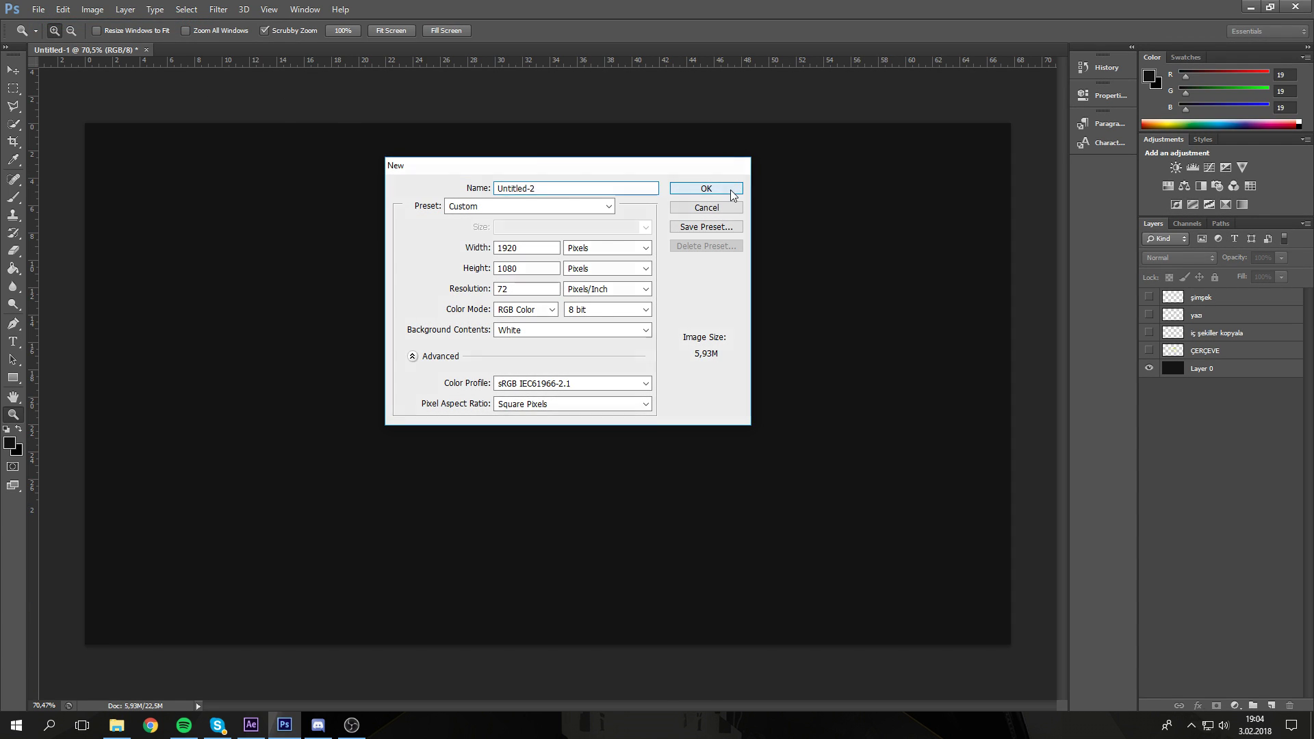
pyautogui.click(706, 188)
pyautogui.click(267, 50)
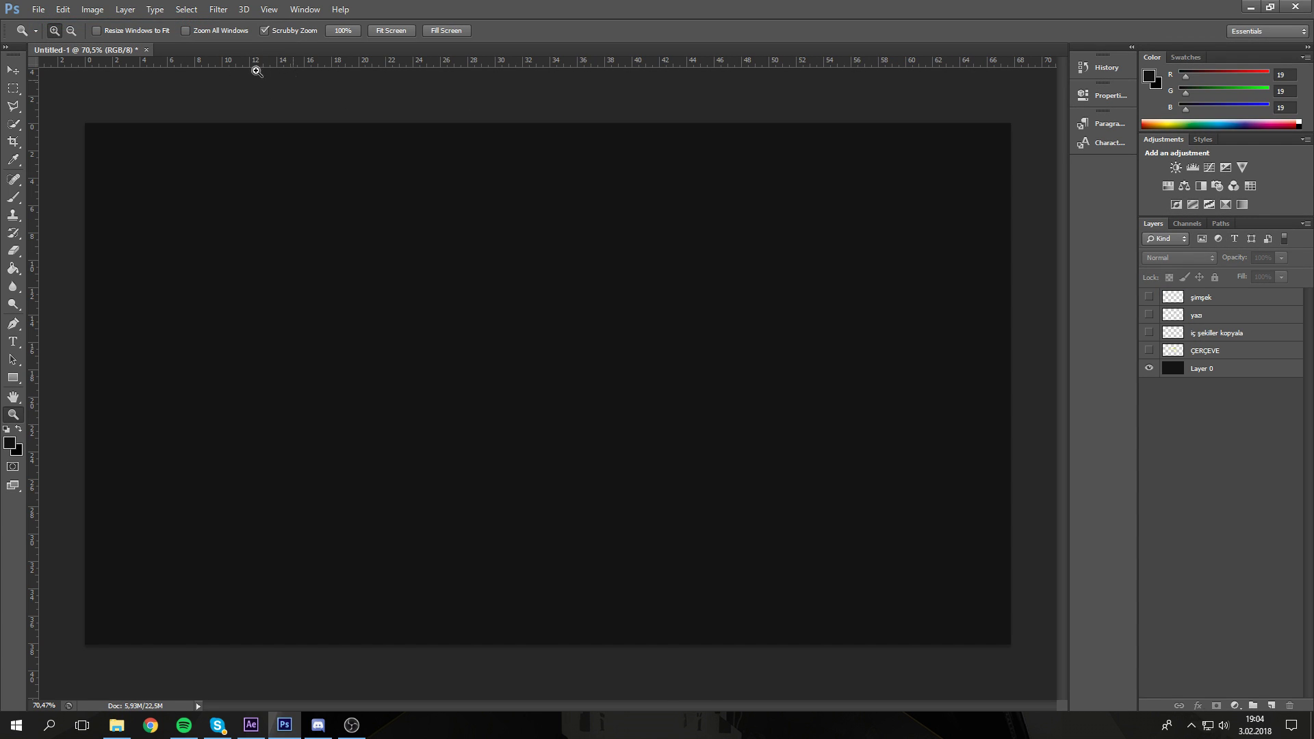
# Step: Show all four logo layers again, activate the Move tool and select individual layers, ending on şimşek
pyautogui.moveTo(1157, 304); pyautogui.dragTo(1151, 351)
pyautogui.click(13, 71)
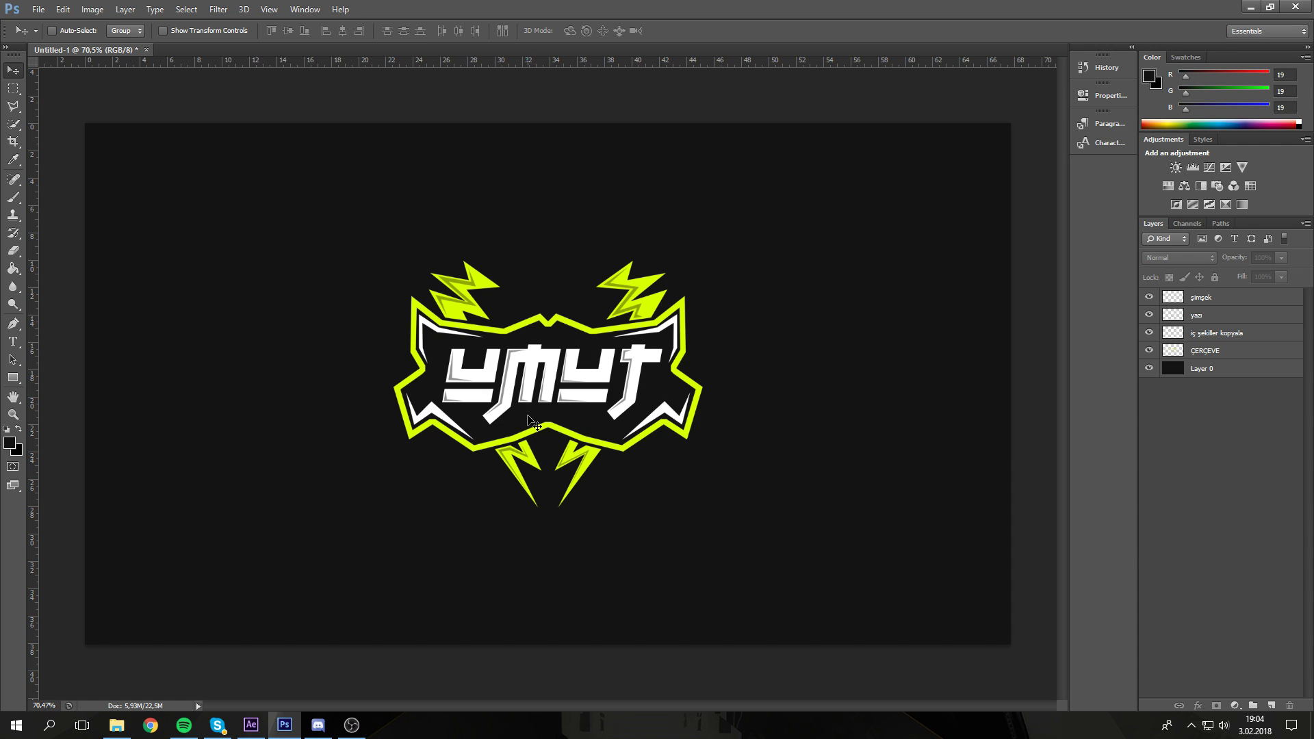
pyautogui.click(1222, 298)
pyautogui.click(1215, 335)
pyautogui.click(1211, 316)
pyautogui.click(1204, 300)
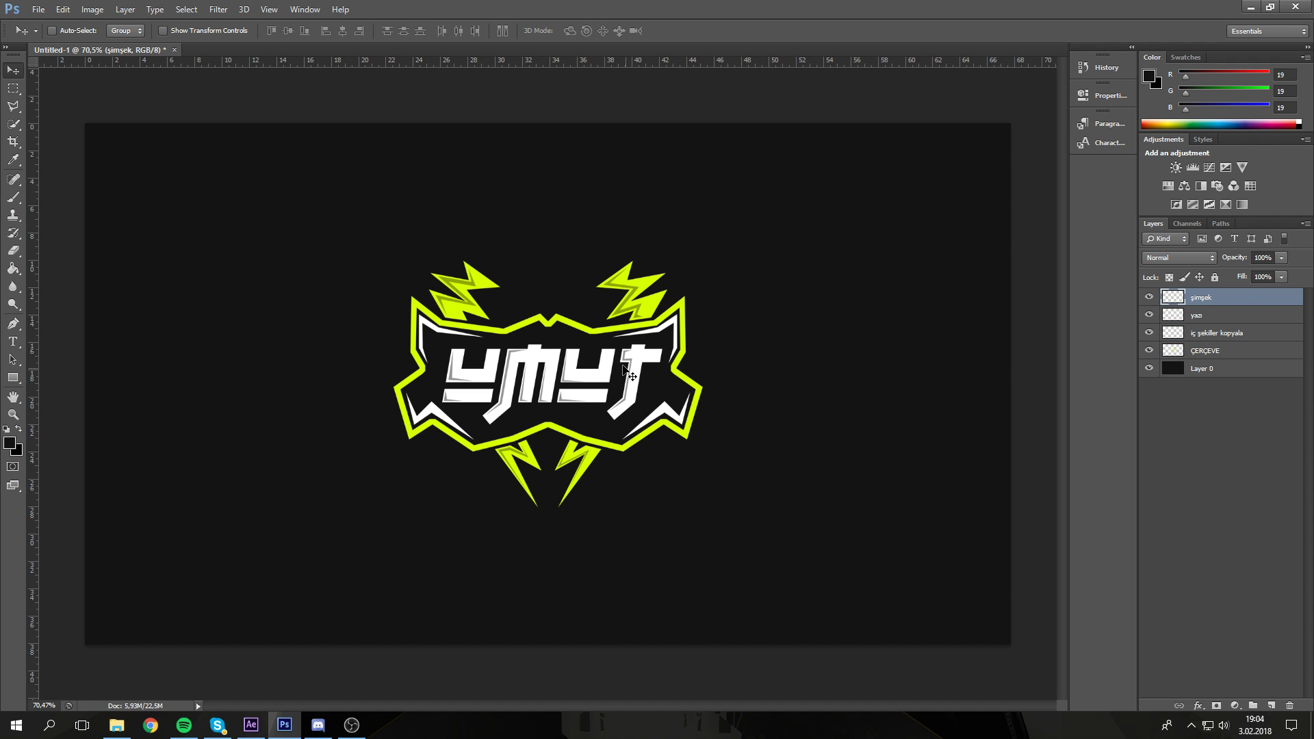
pyautogui.click(247, 723)
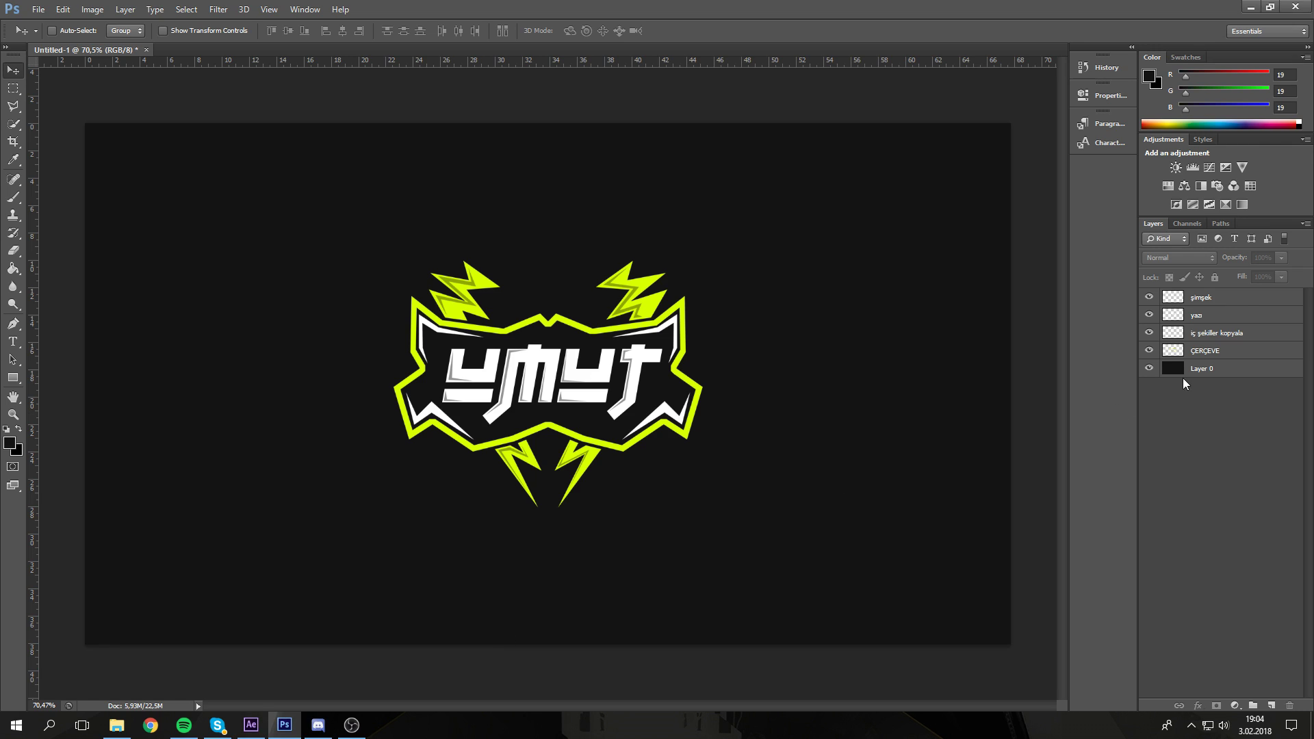
# Step: Lock all properties of the background Layer 0, try to edit it while locked, and remove the lock
pyautogui.click(1263, 375)
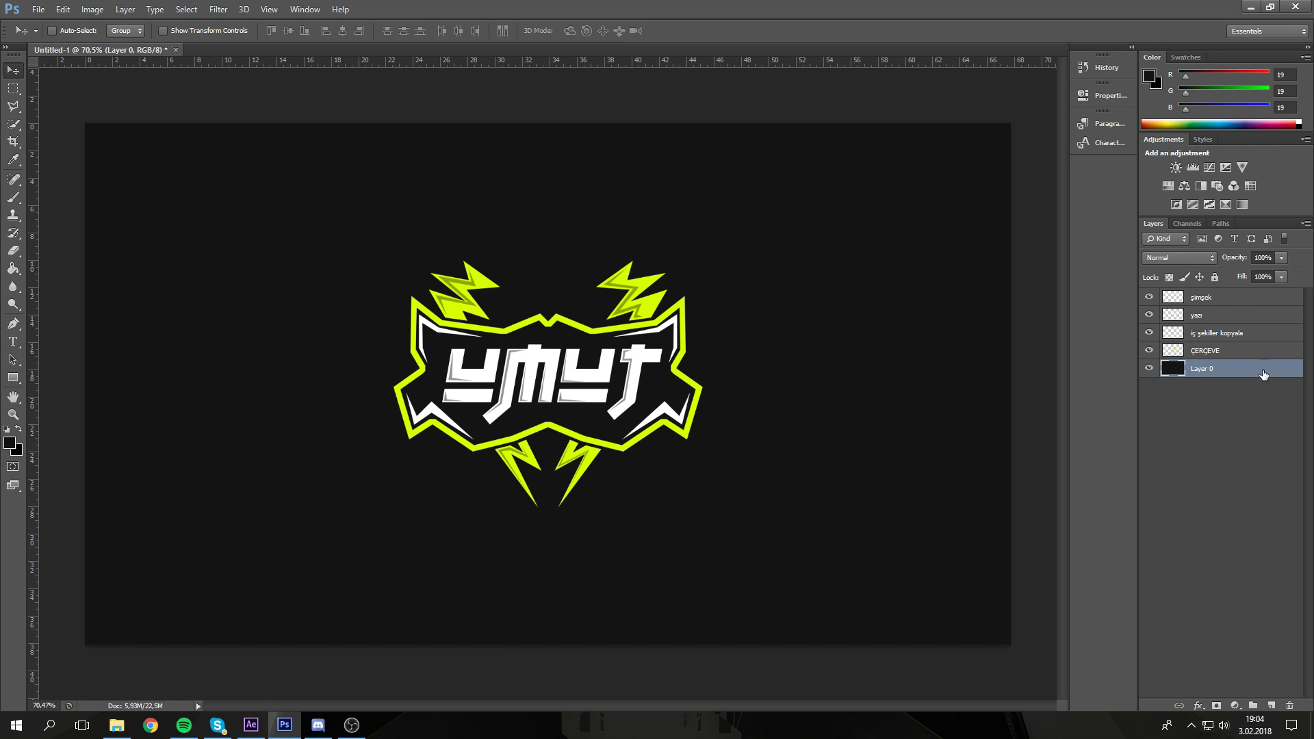
pyautogui.click(1215, 277)
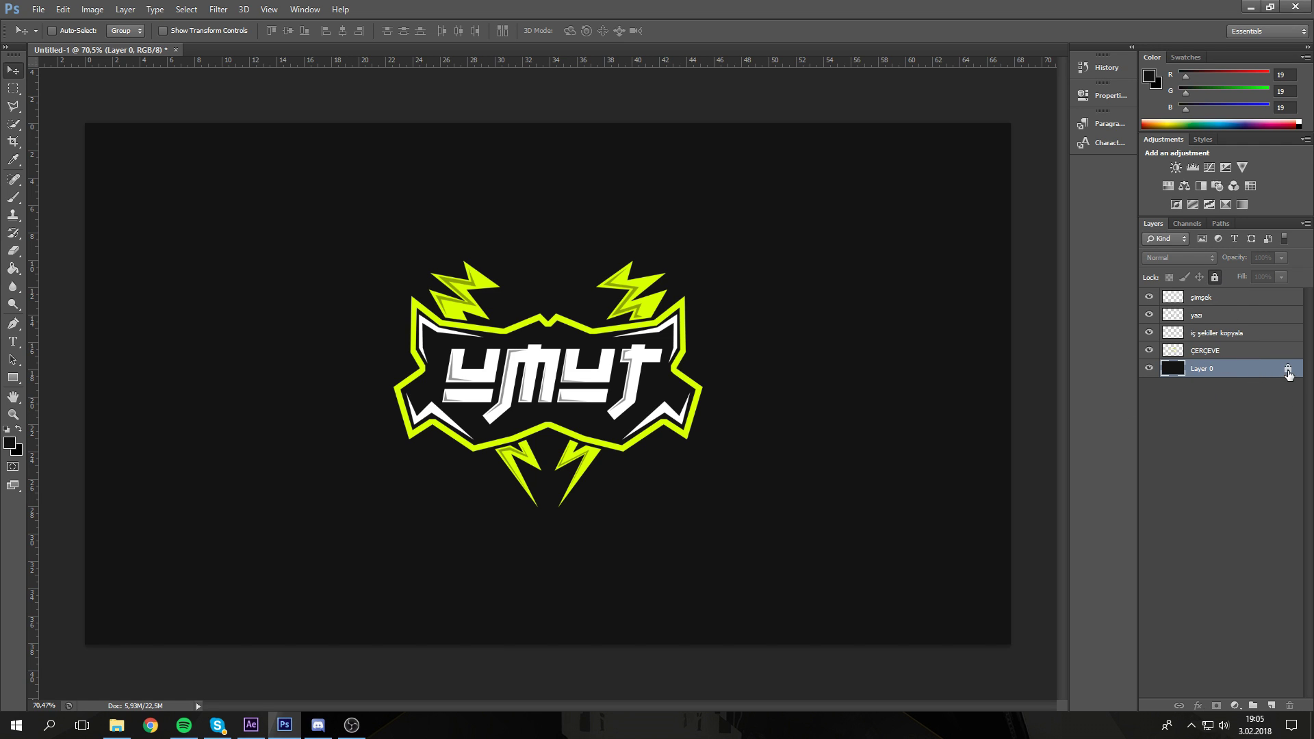
pyautogui.doubleClick(1225, 375)
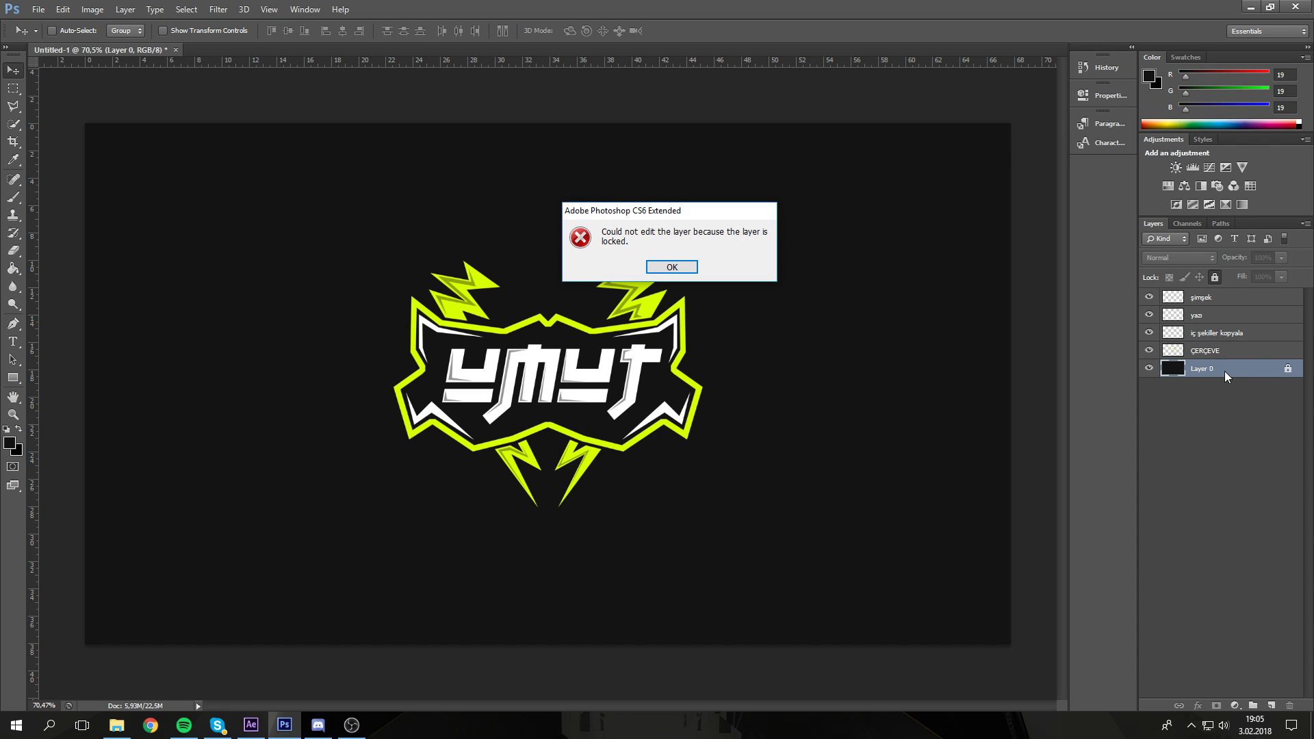
pyautogui.click(672, 268)
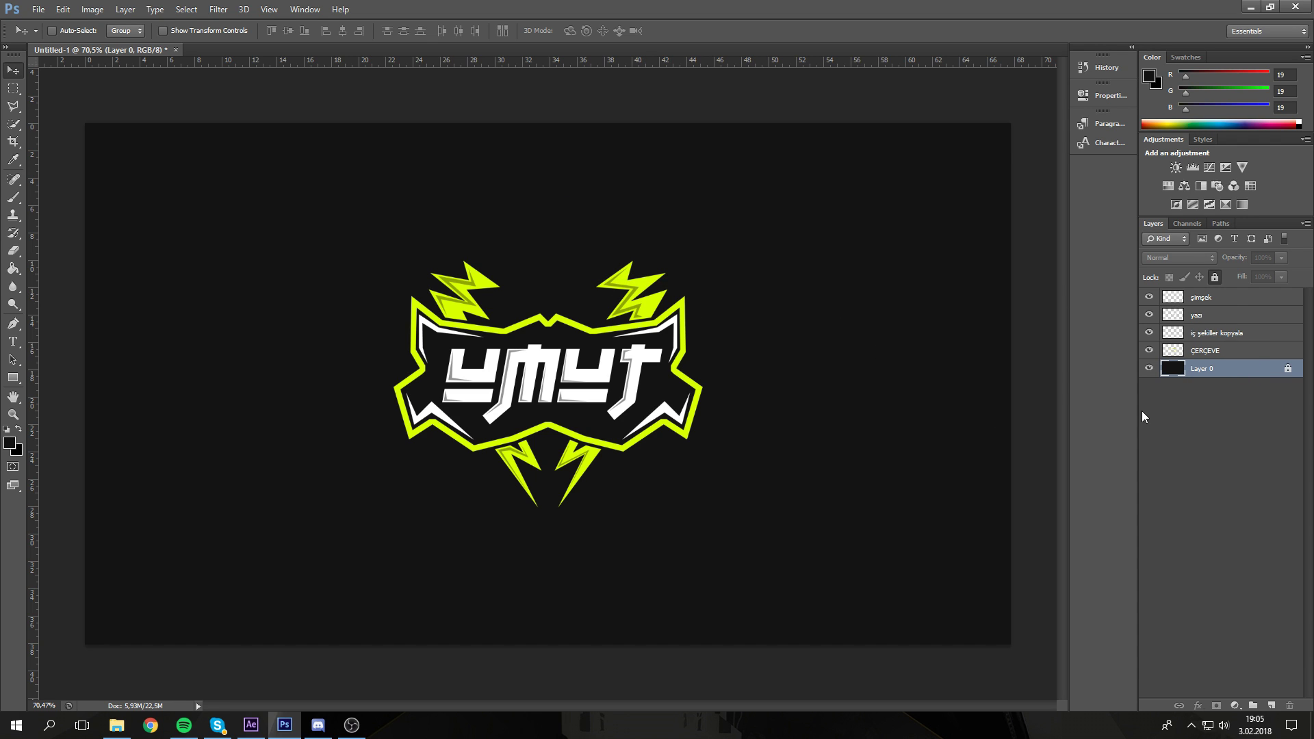
pyautogui.click(1215, 277)
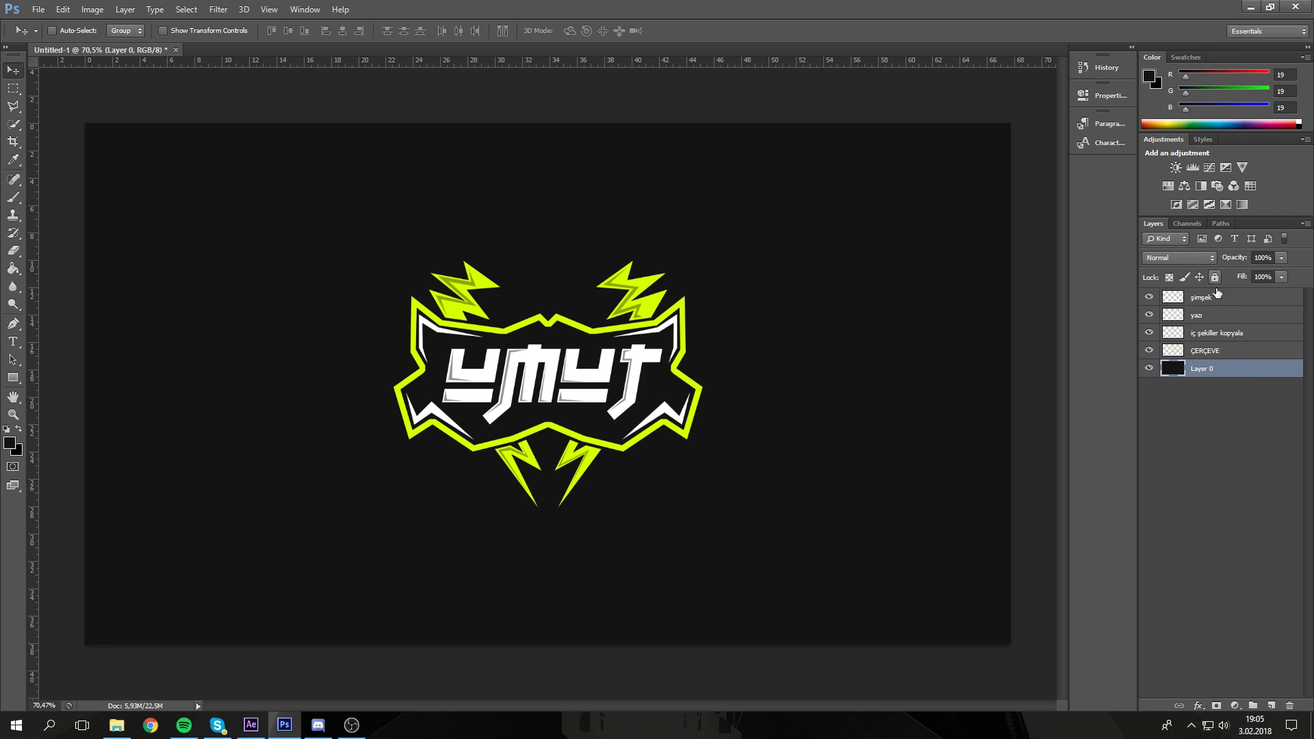
pyautogui.keyDown('ctrl'); pyautogui.click(1228, 364); pyautogui.keyUp('ctrl')
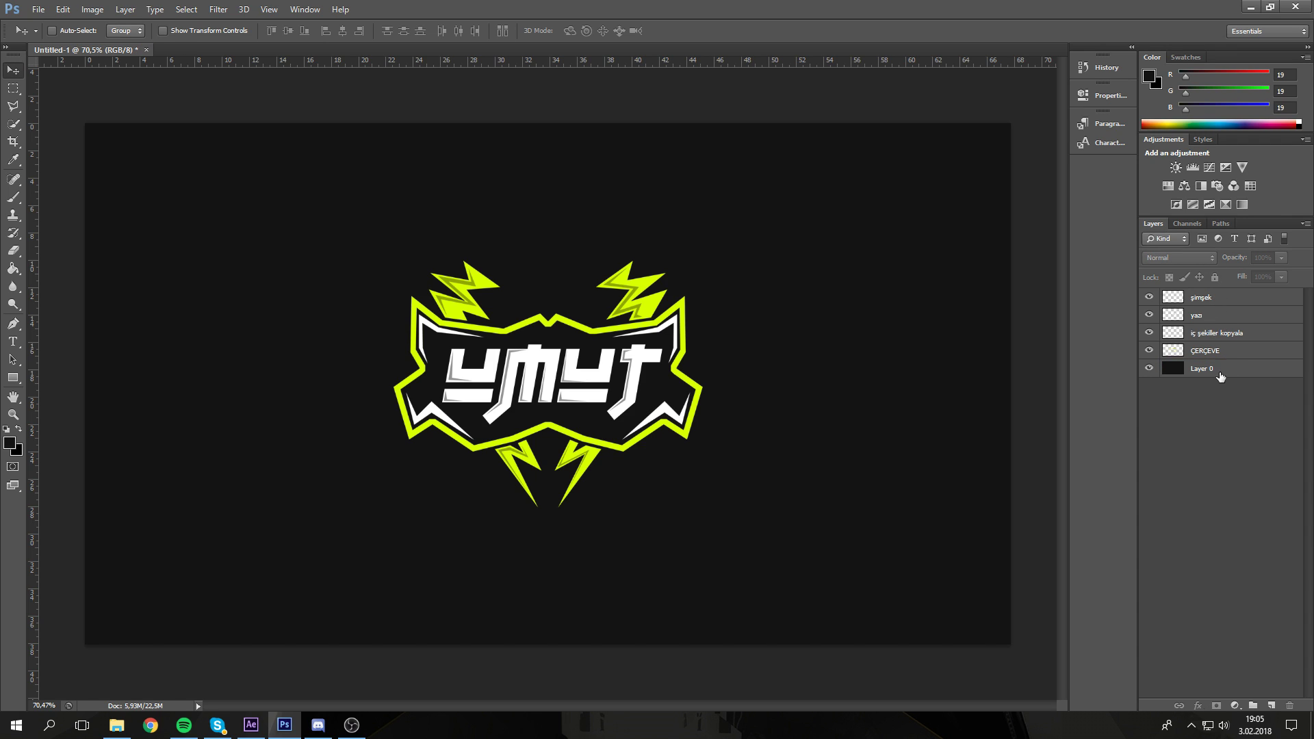
# Step: Hide Layer 0, iç şekiller kopyala, yazı and şimşek, and select the ÇERÇEVE layer as the only visible one
pyautogui.click(1220, 375)
pyautogui.click(1149, 369)
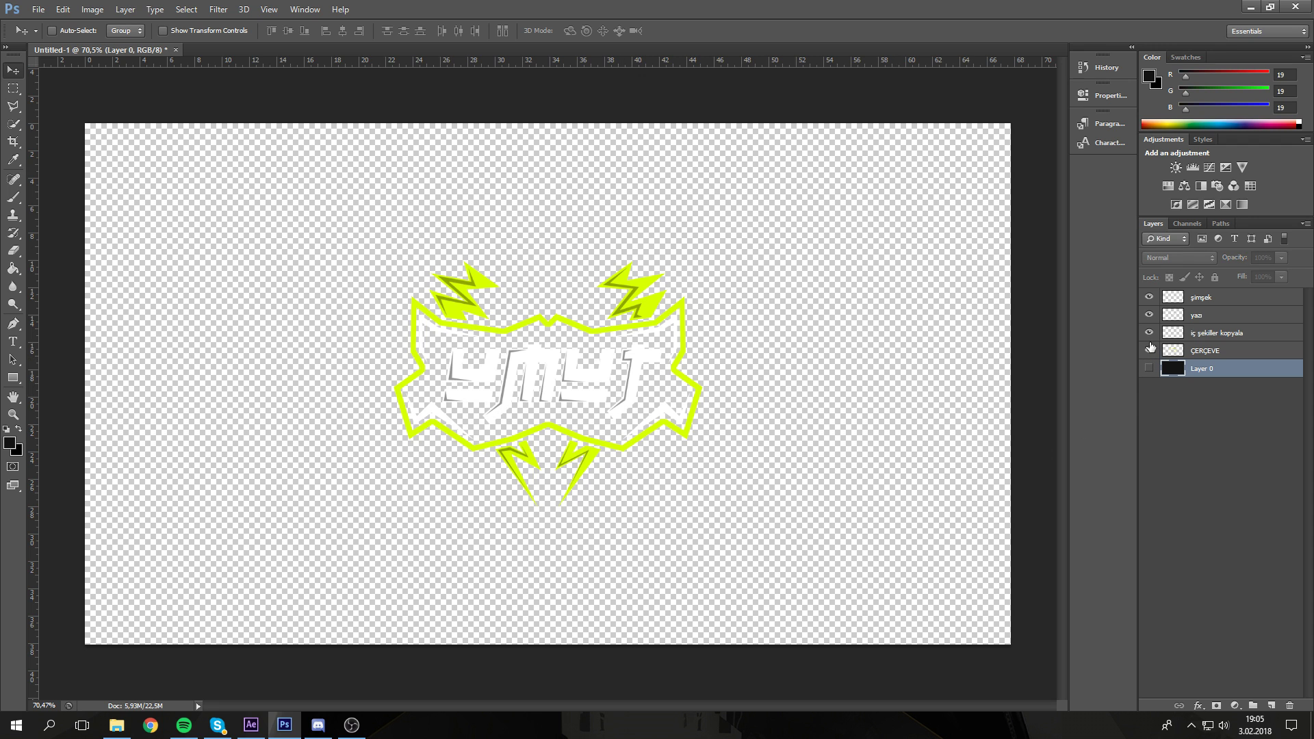
pyautogui.click(1149, 332)
pyautogui.click(1149, 315)
pyautogui.click(1149, 297)
pyautogui.click(1149, 351)
pyautogui.click(1149, 351)
pyautogui.click(1208, 354)
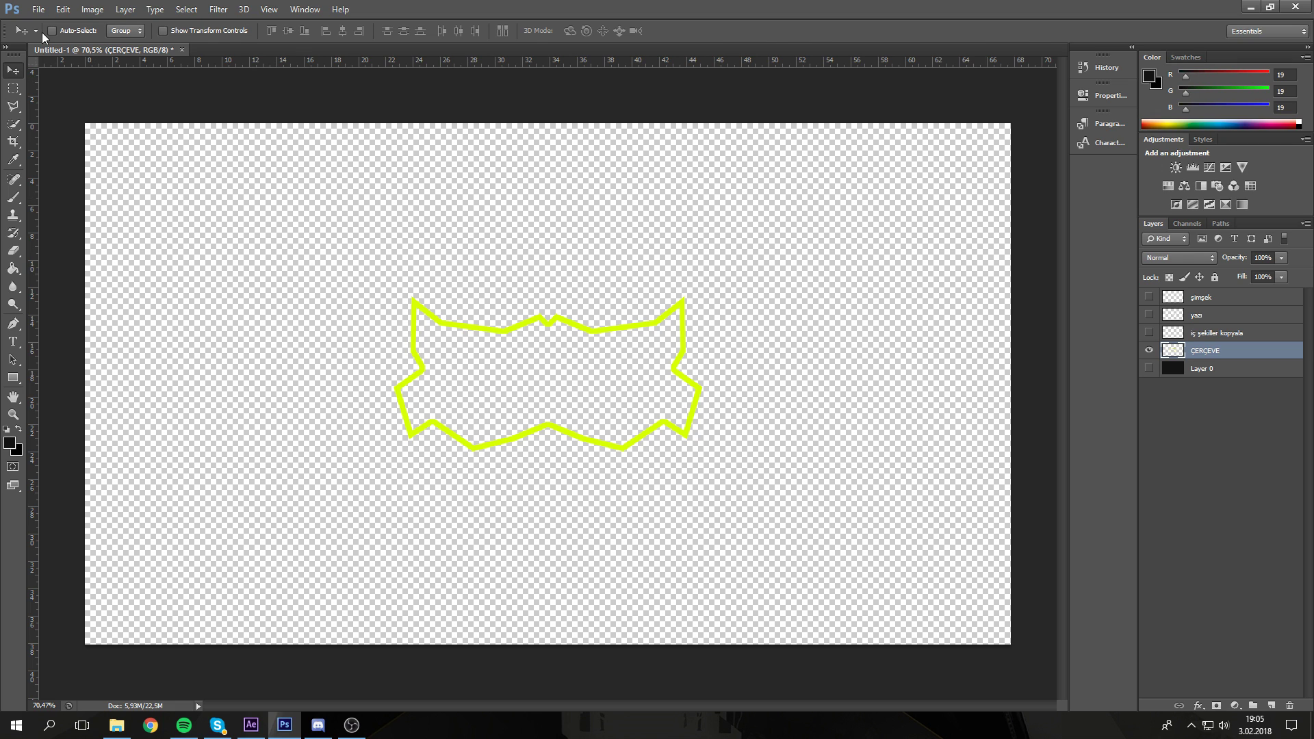
# Step: Save the document as Untitled-1.psd in Photoshop format in the İntro Parçaları folder within Artz
pyautogui.click(41, 11)
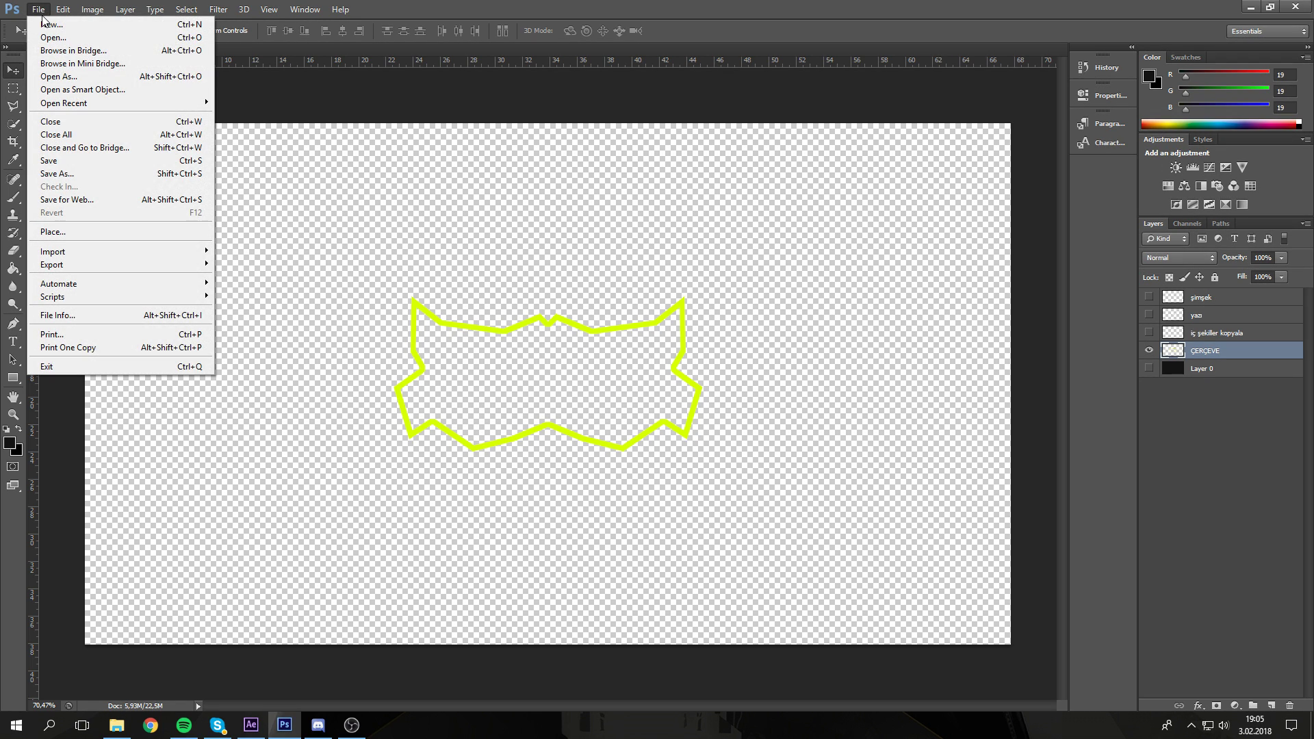
pyautogui.click(68, 173)
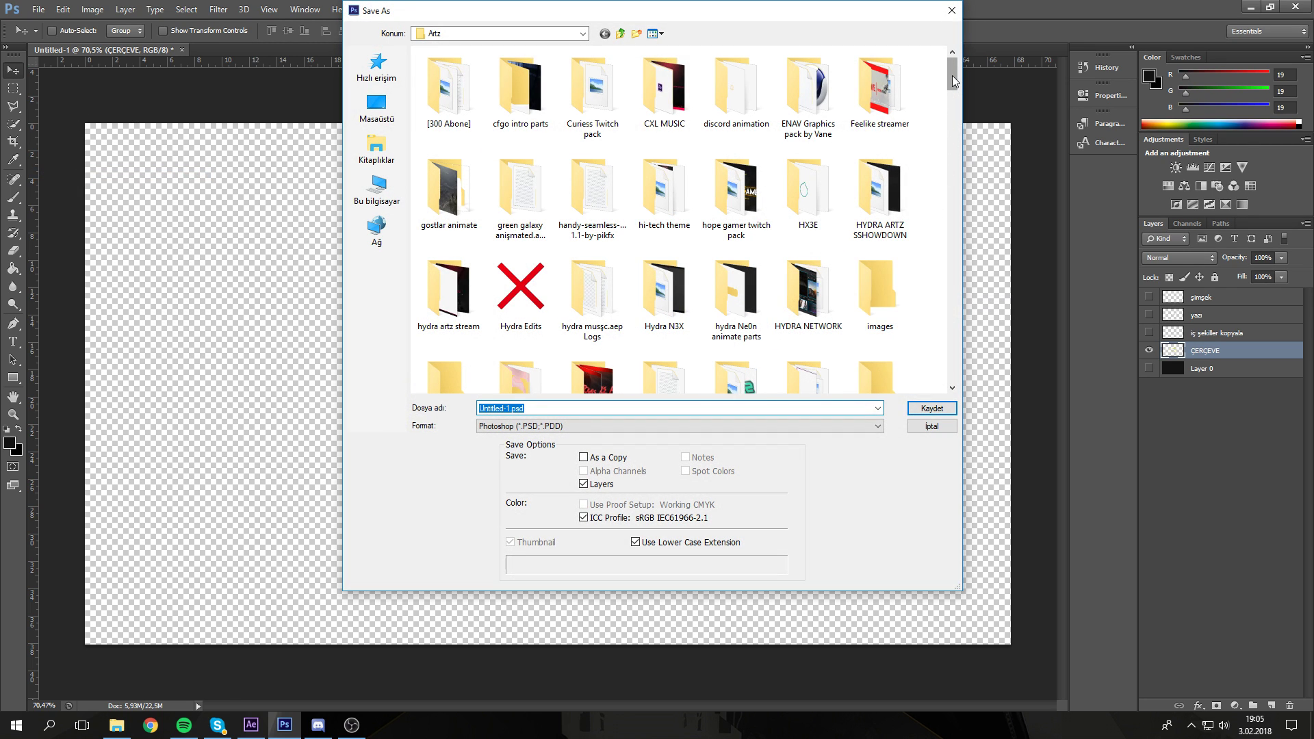
pyautogui.moveTo(951, 75); pyautogui.dragTo(949, 101)
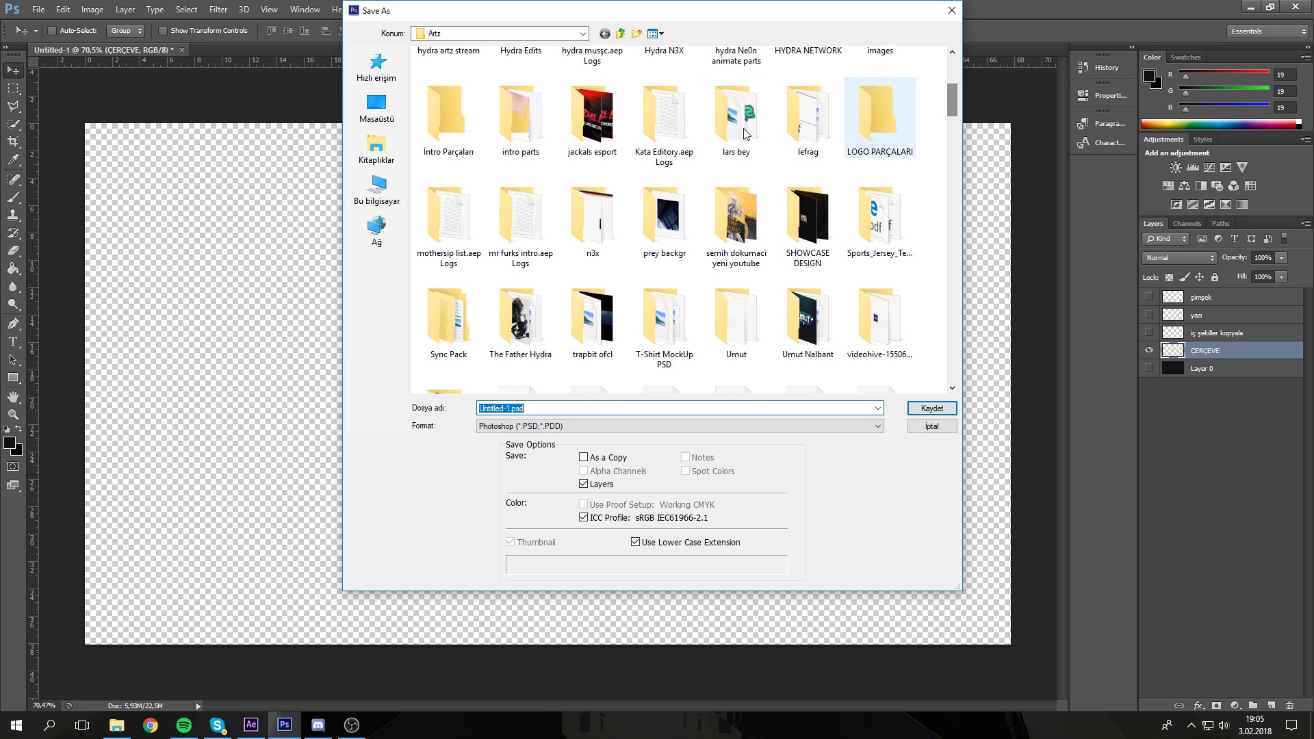
pyautogui.click(468, 120)
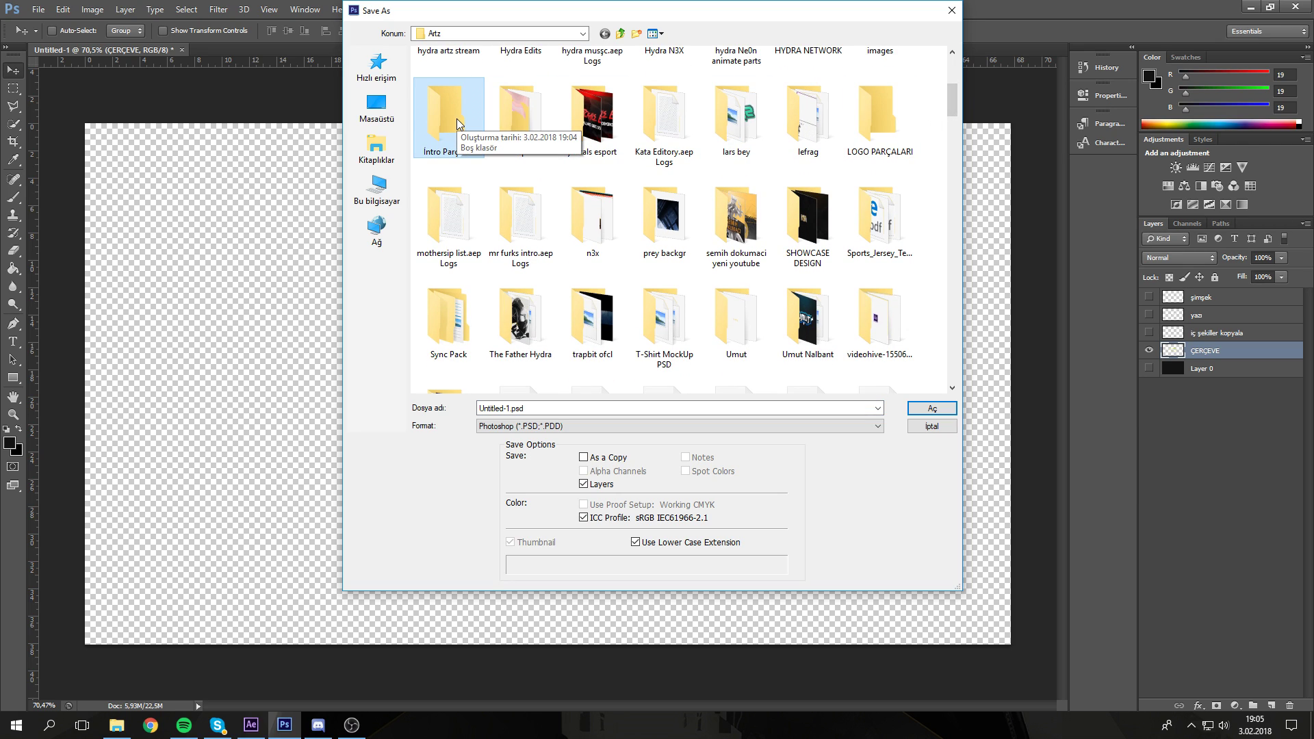
pyautogui.doubleClick(457, 123)
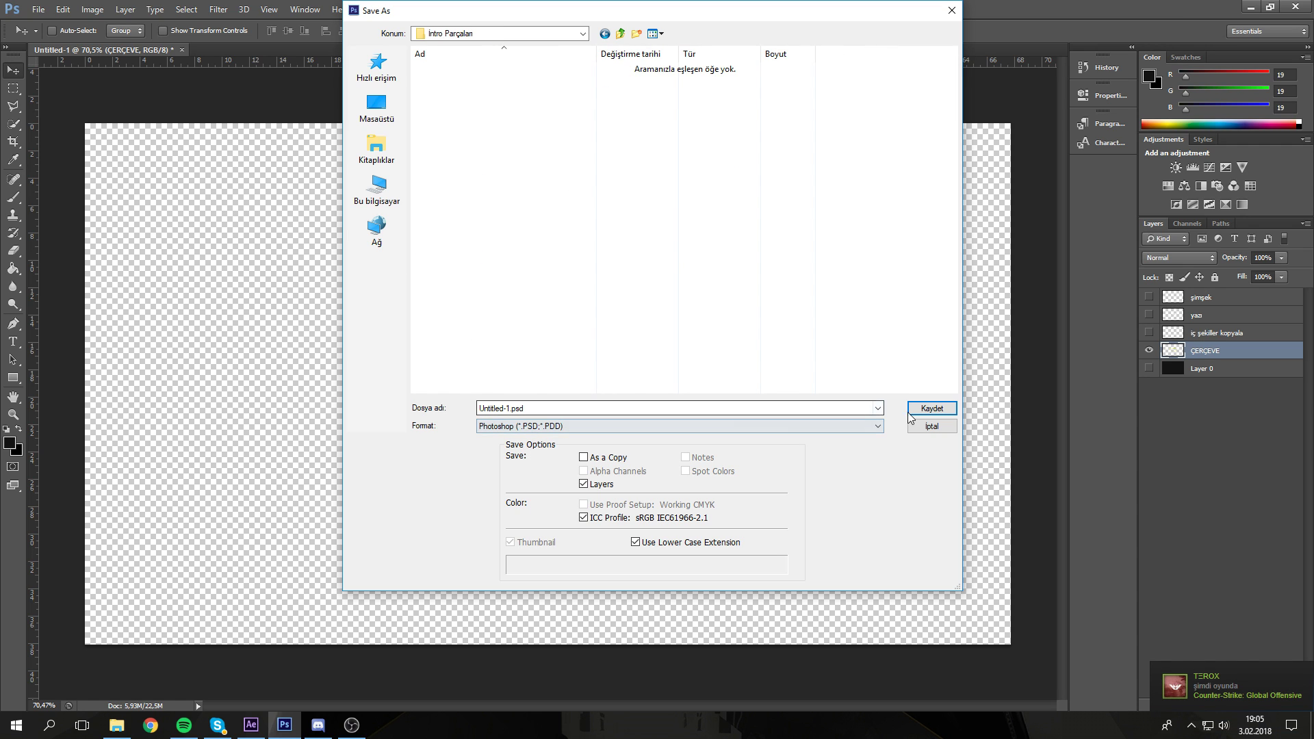
pyautogui.click(795, 427)
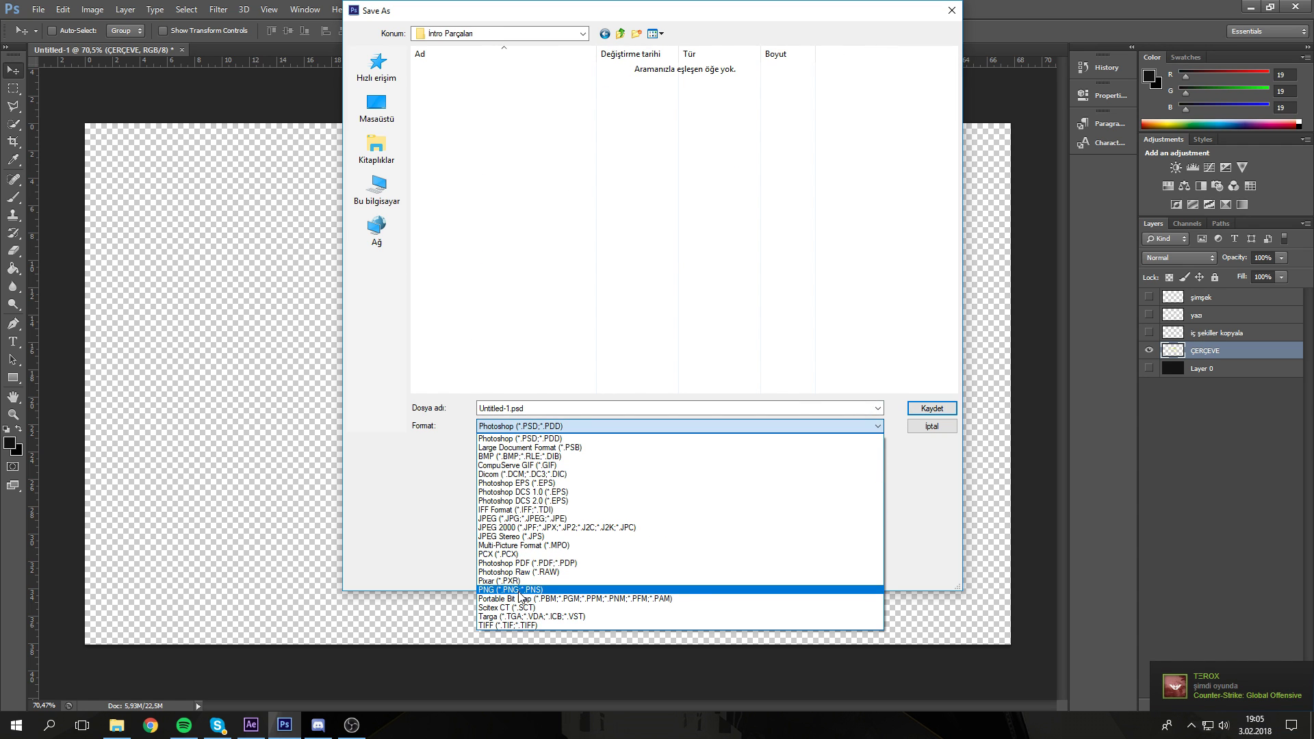
pyautogui.click(870, 405)
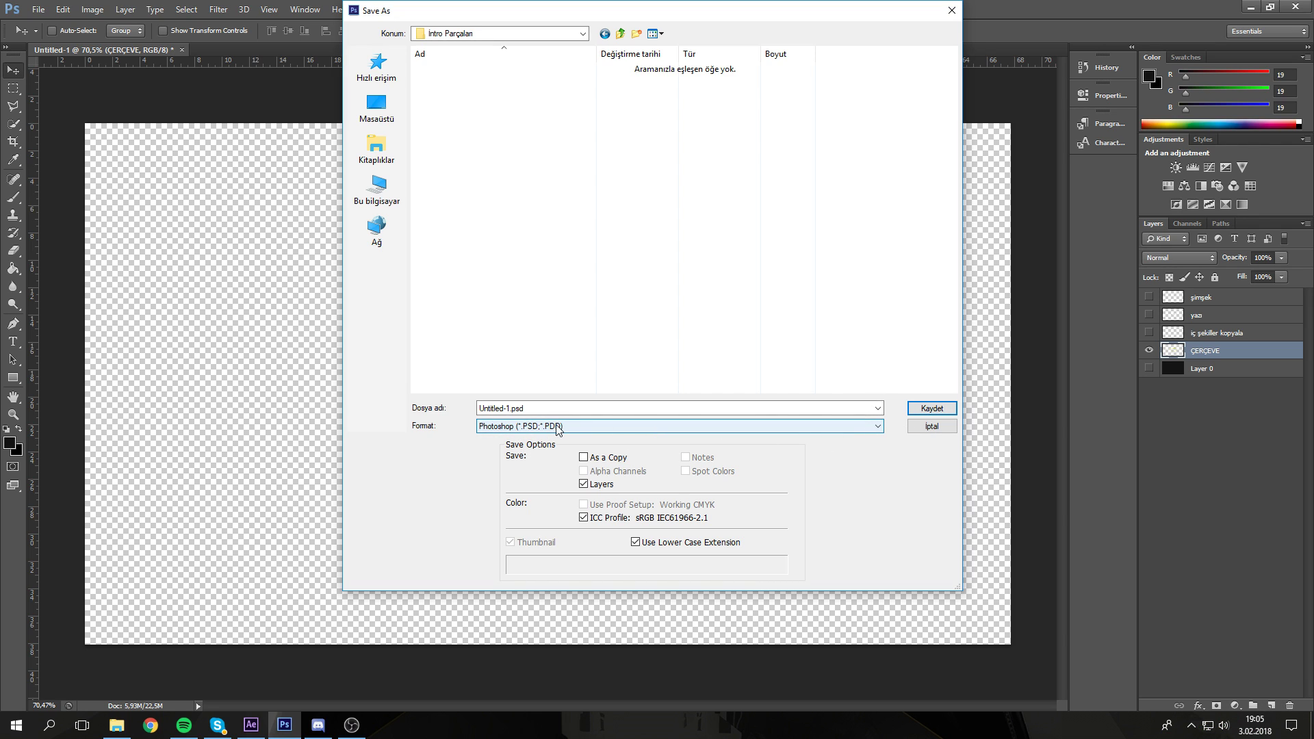
pyautogui.click(923, 414)
pyautogui.click(774, 222)
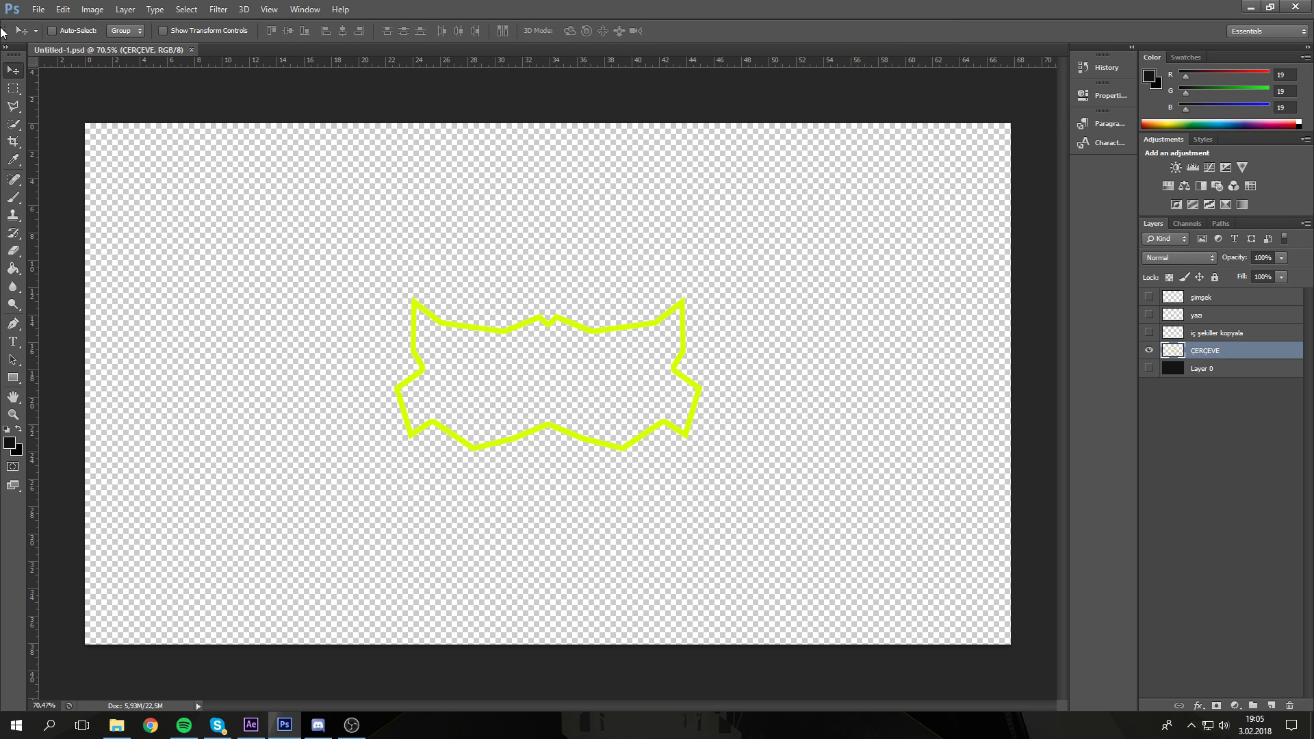
# Step: Save the visible ÇERÇEVE layer as çerçeve.png in the İntro Parçaları folder, with smallest compression and no interlacing
pyautogui.click(39, 11)
pyautogui.click(63, 170)
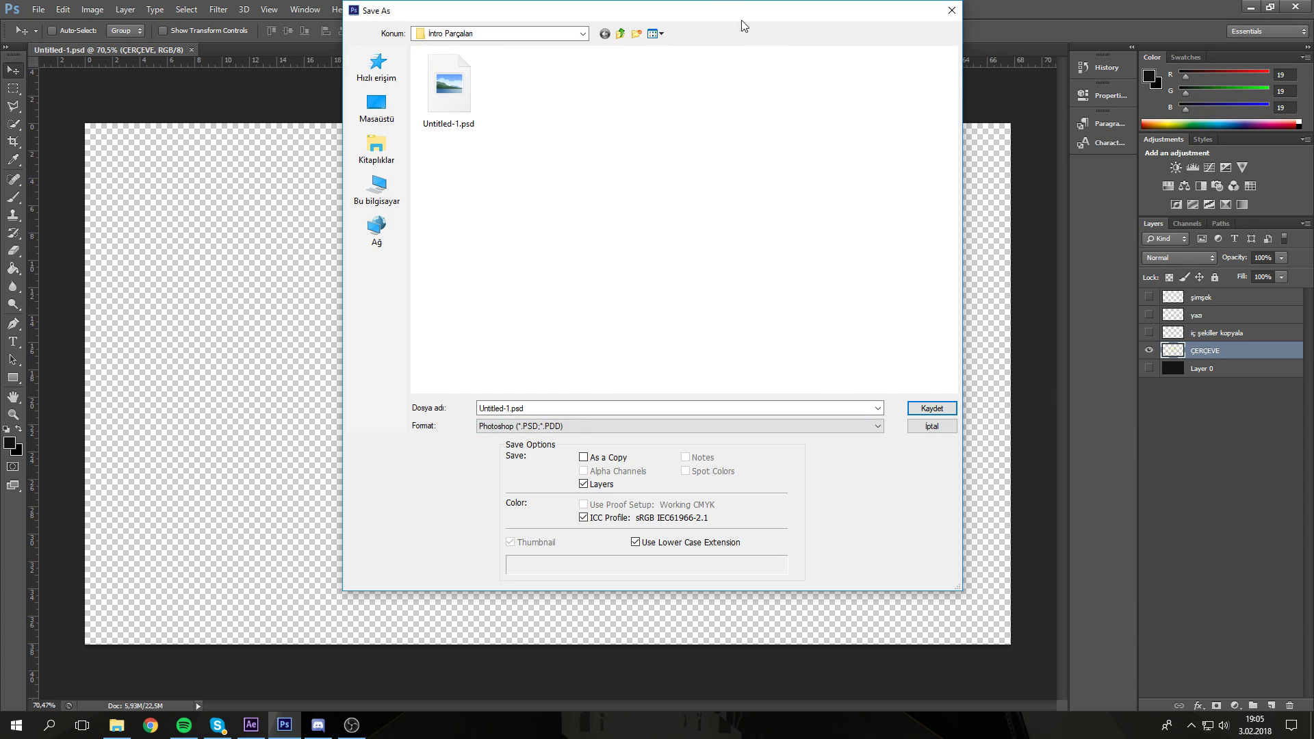
pyautogui.moveTo(724, 16); pyautogui.dragTo(1139, 150)
pyautogui.moveTo(947, 147); pyautogui.dragTo(552, 71)
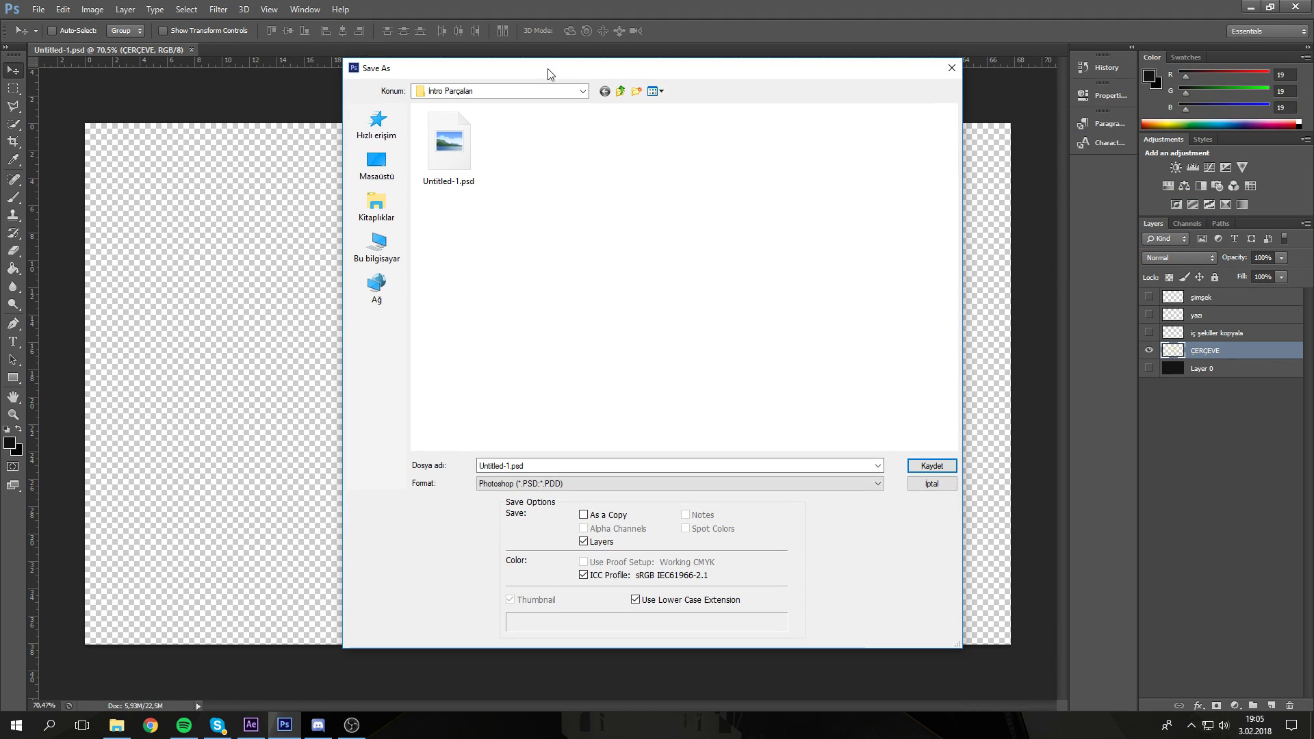
pyautogui.doubleClick(532, 466)
pyautogui.write('çerçeve')
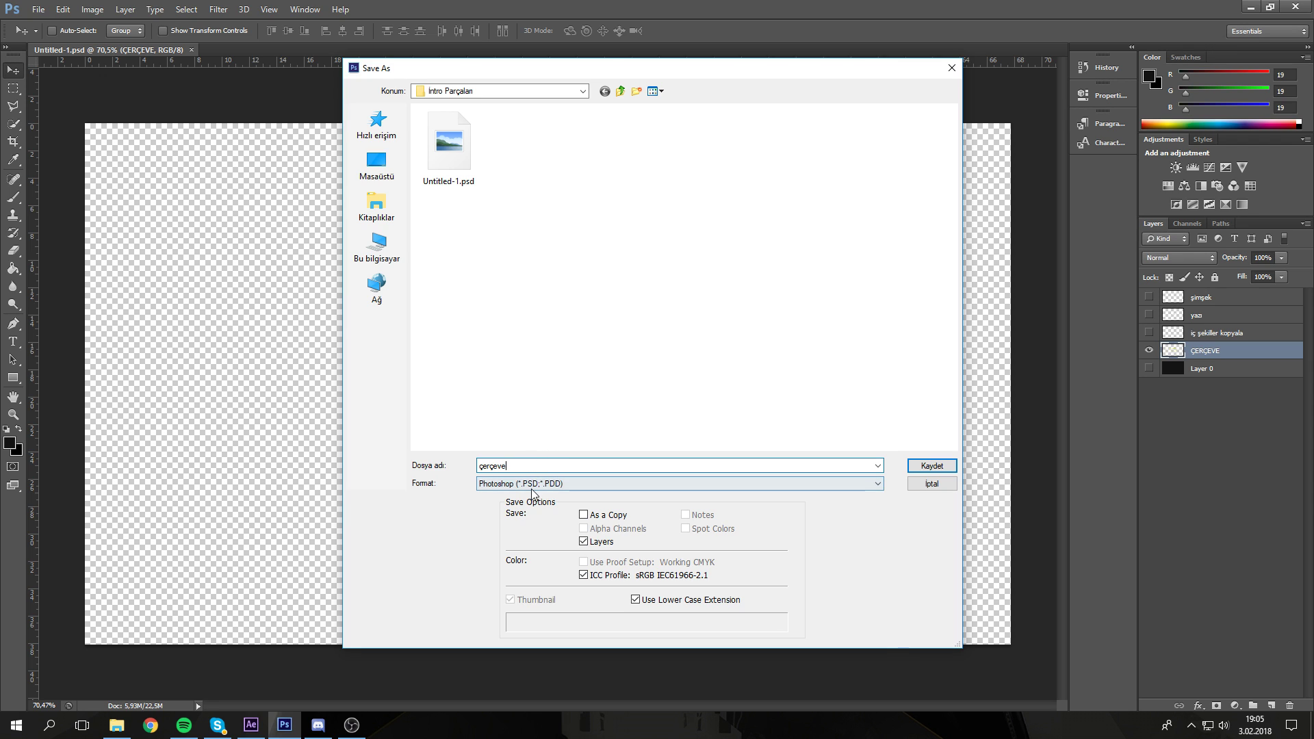
pyautogui.click(532, 486)
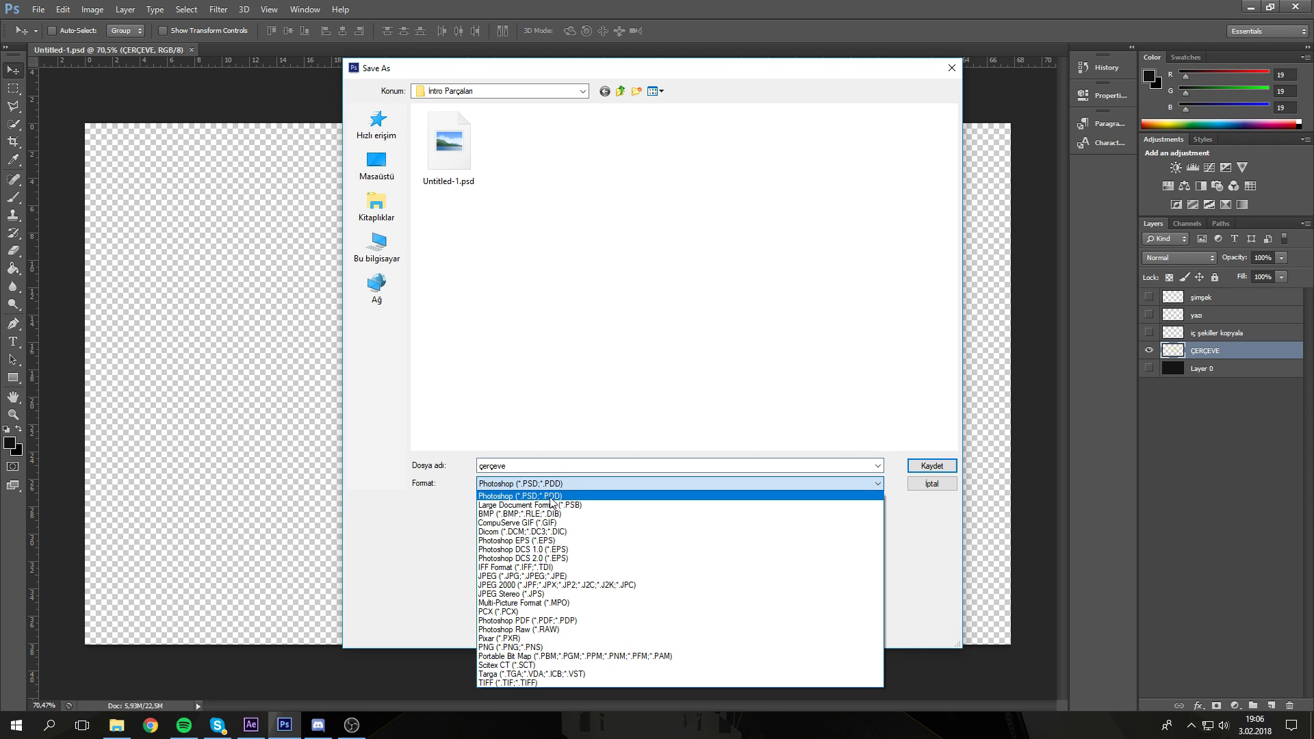
pyautogui.click(592, 485)
pyautogui.click(592, 484)
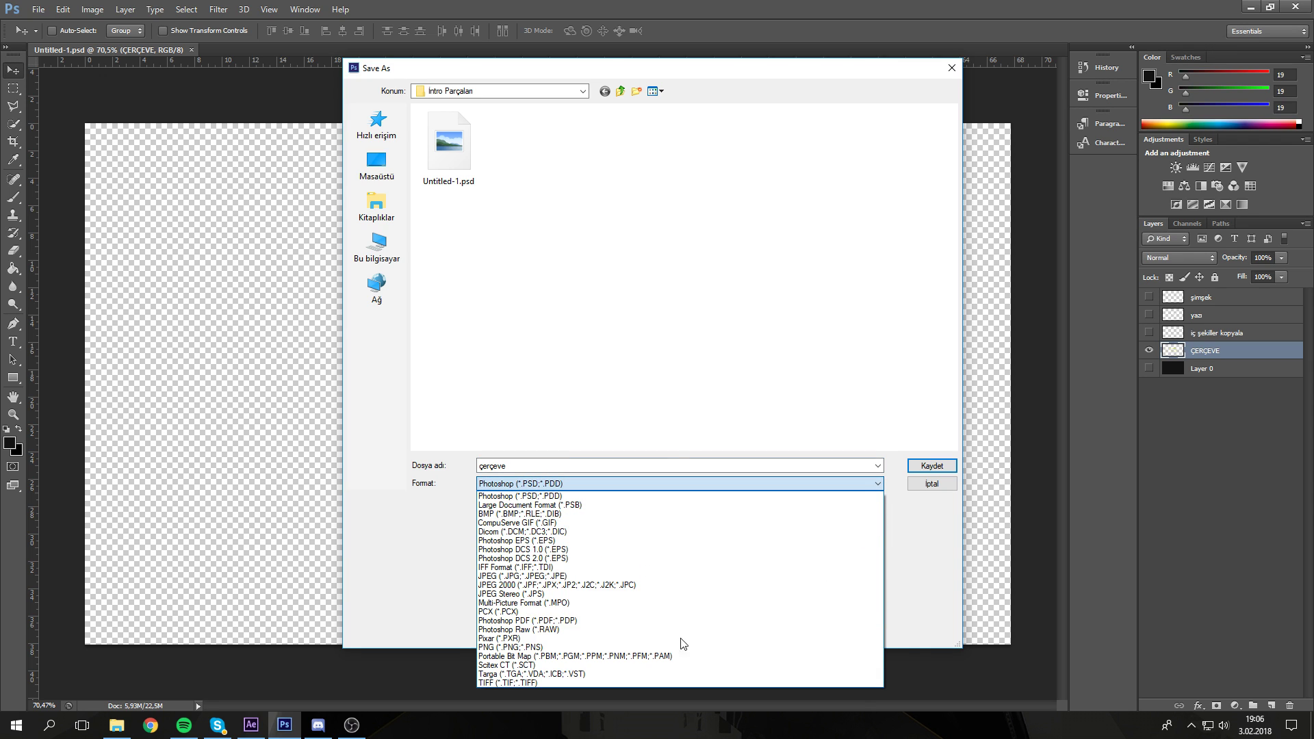
pyautogui.click(585, 647)
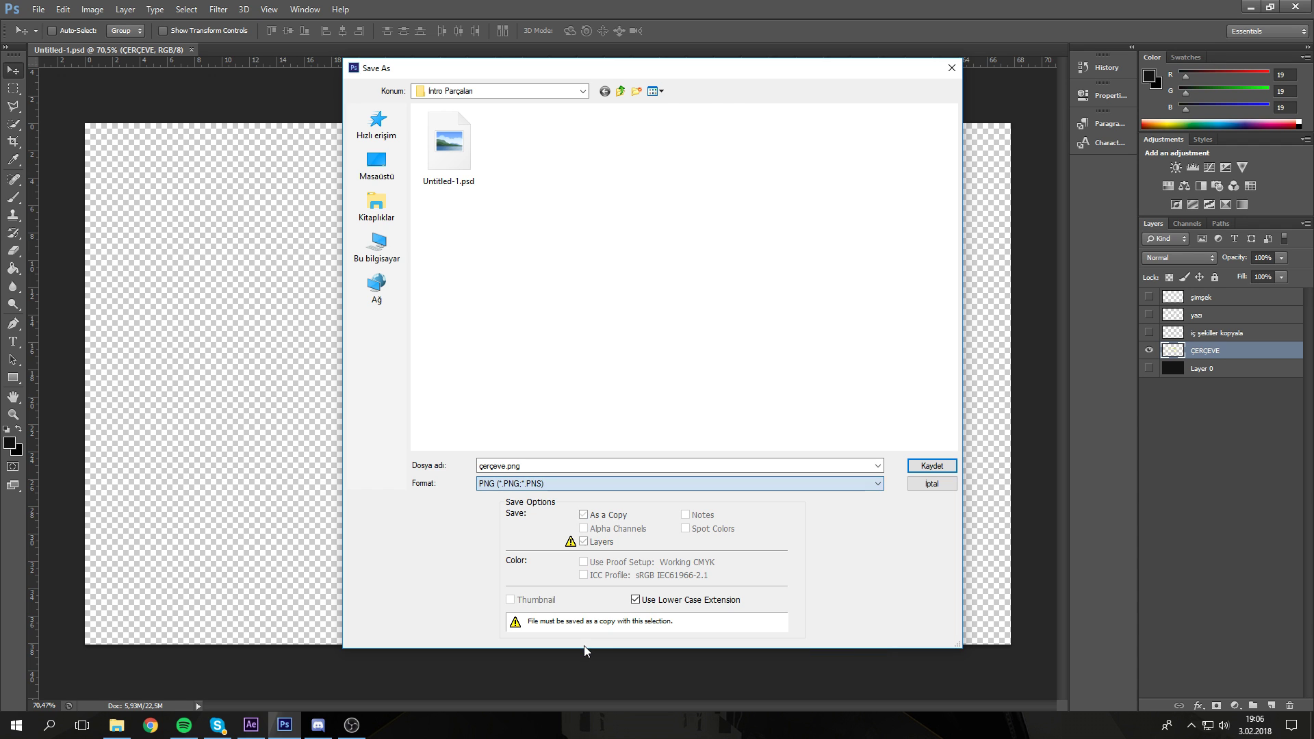
pyautogui.click(946, 470)
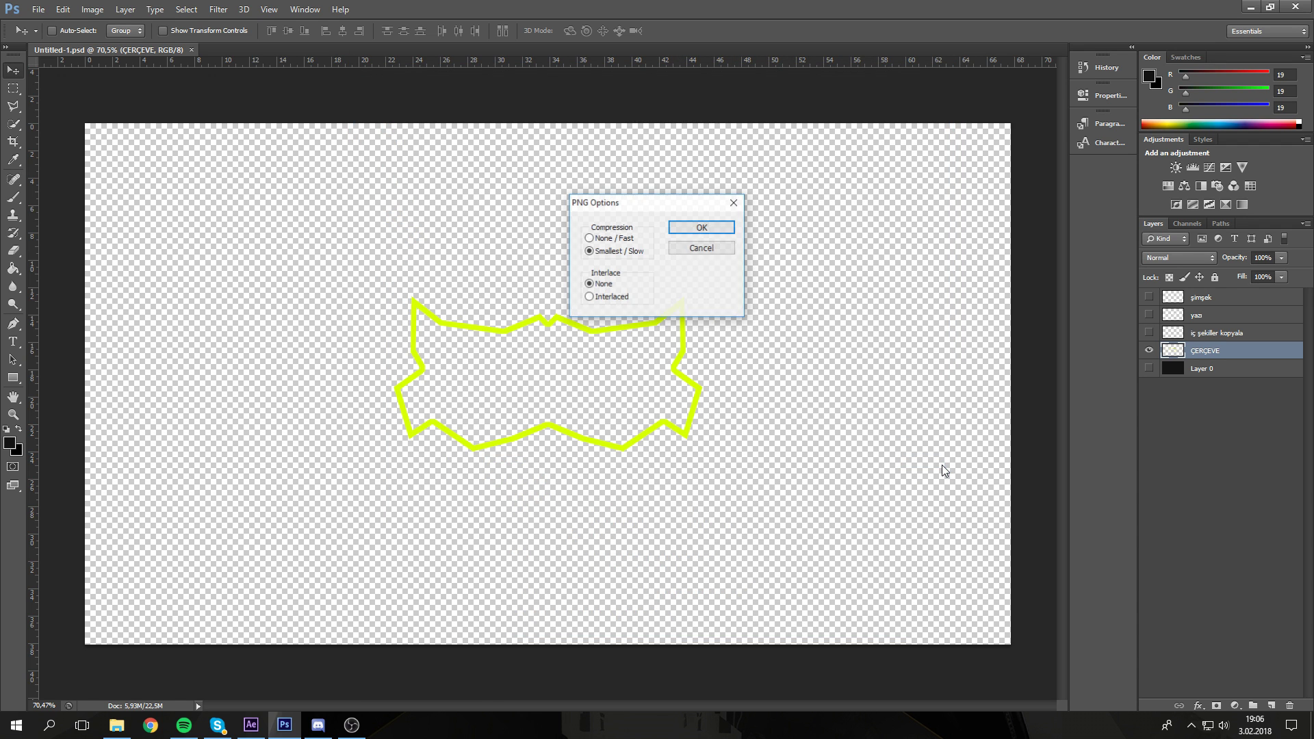
pyautogui.click(704, 227)
# Step: Hide the ÇERÇEVE layer and show only the iç şekiller kopyala layer
pyautogui.click(1149, 351)
pyautogui.click(1149, 333)
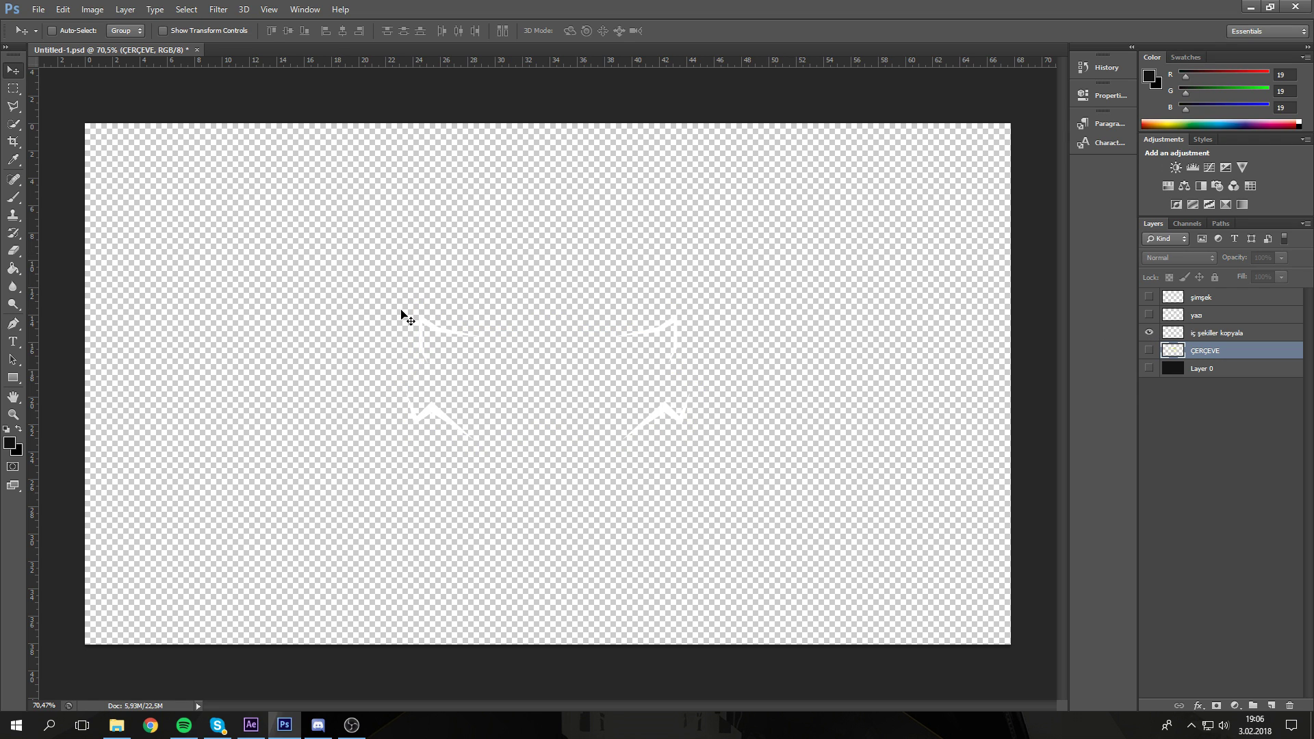
pyautogui.press('z')
pyautogui.moveTo(402, 336); pyautogui.dragTo(543, 322)
pyautogui.moveTo(683, 205); pyautogui.dragTo(638, 249)
# Step: Save the visible inner shapes as iç şekiller.png in PNG format, with smallest compression and no interlacing
pyautogui.click(38, 9)
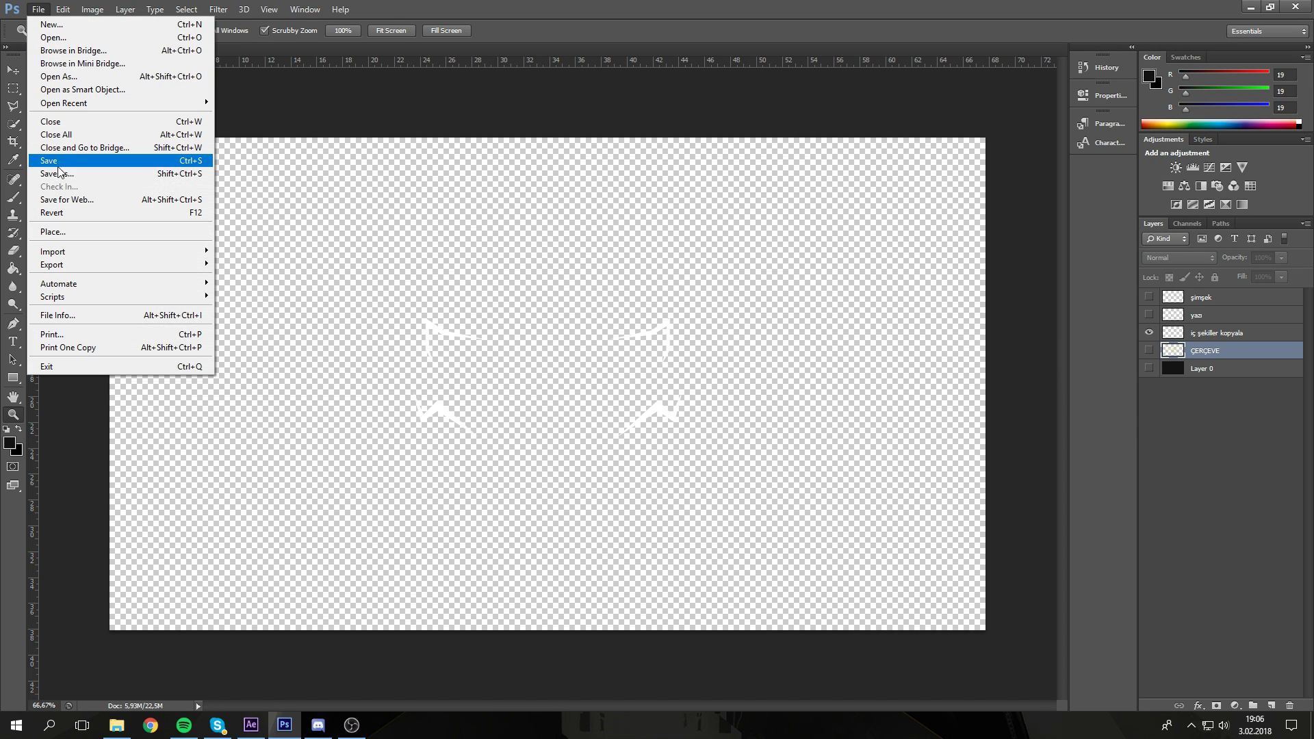
pyautogui.click(82, 170)
pyautogui.write('iç şekiller')
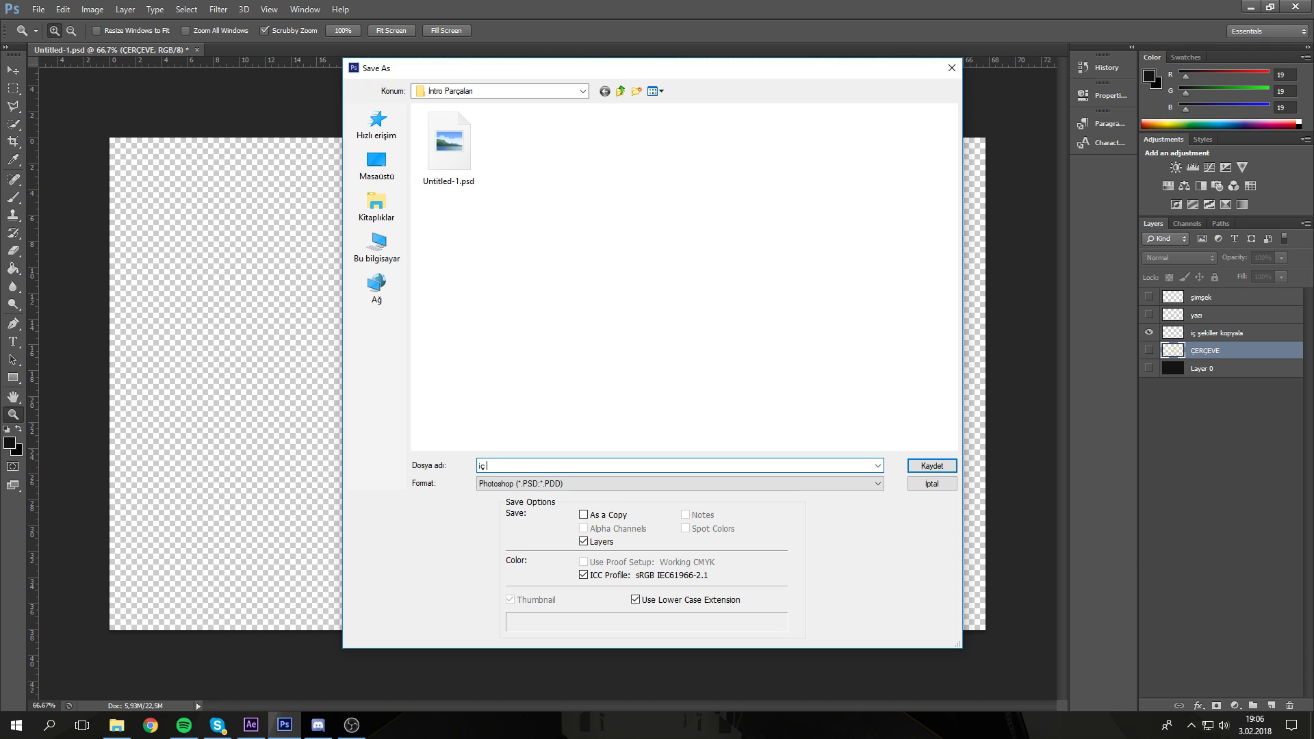
pyautogui.click(565, 490)
pyautogui.click(520, 656)
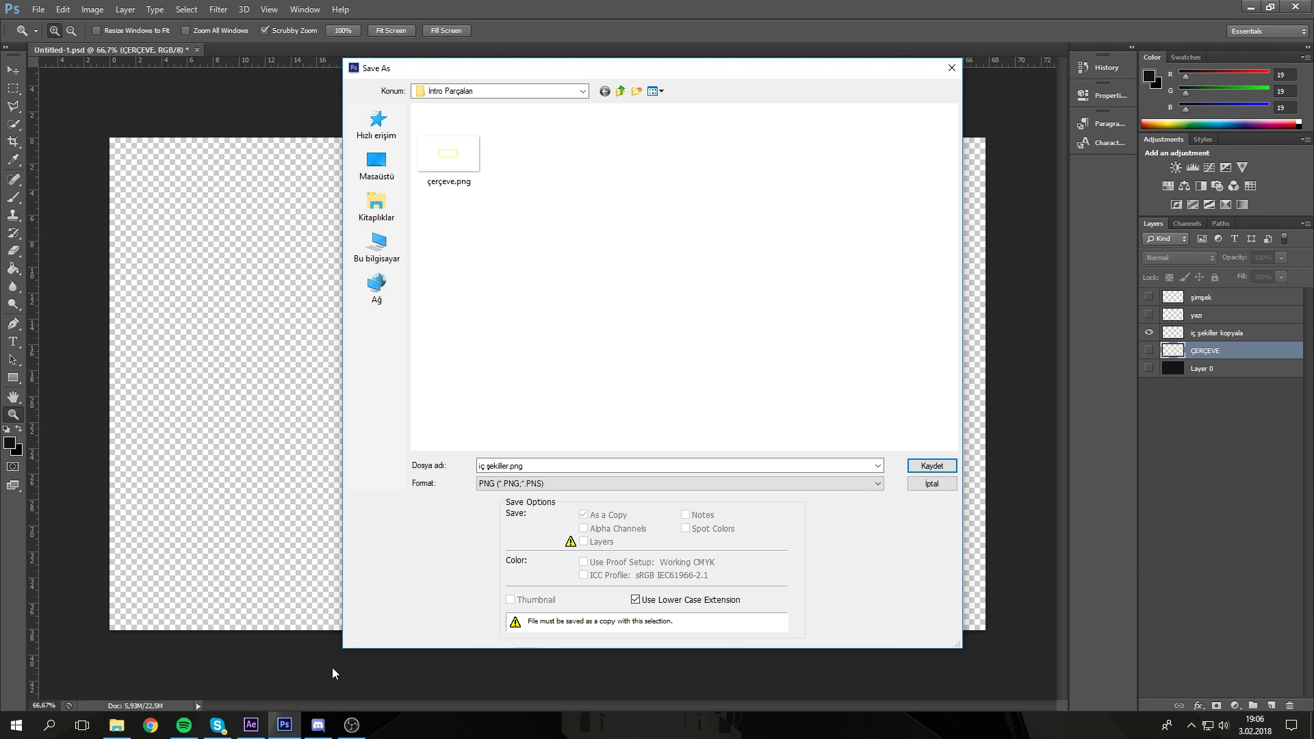
pyautogui.click(352, 725)
pyautogui.click(352, 725)
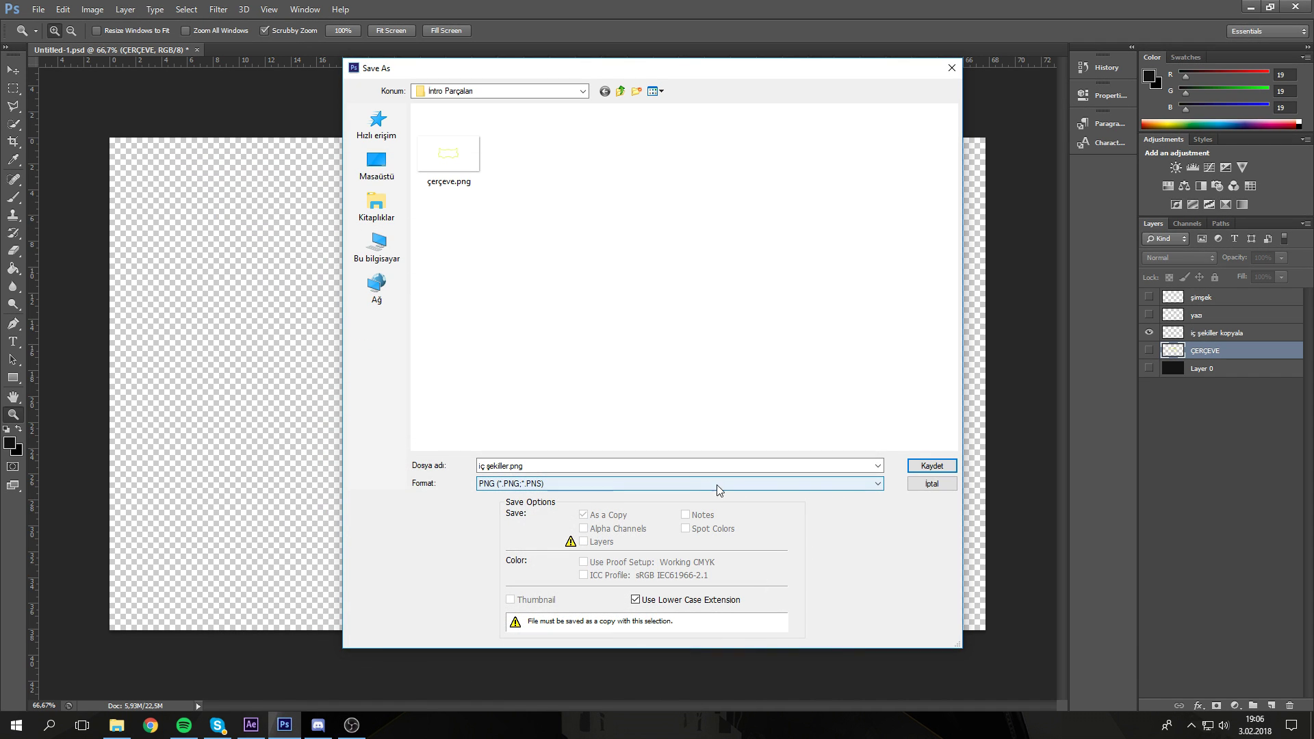
pyautogui.press('Return')
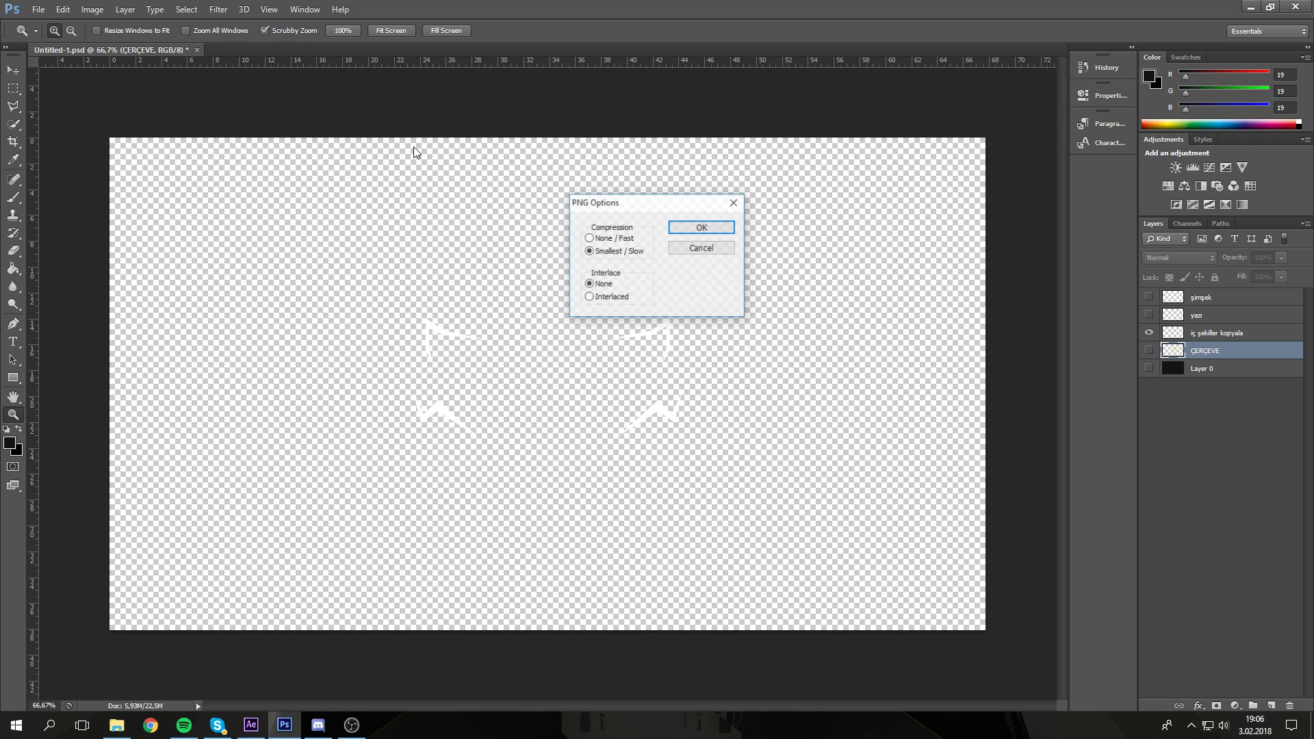
pyautogui.click(701, 228)
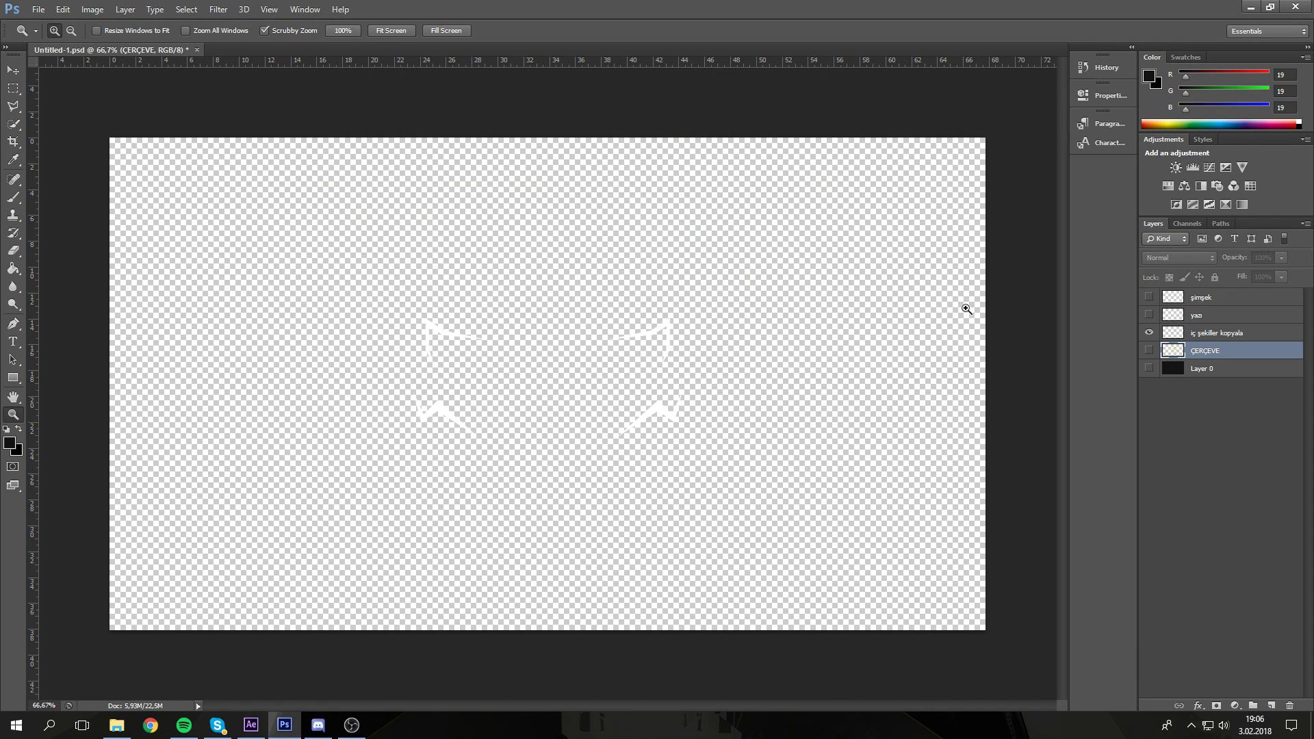
# Step: Make yazı the only visible layer and save it as yazı.png in PNG format in the İntro Parçaları folder
pyautogui.click(1150, 333)
pyautogui.click(1149, 315)
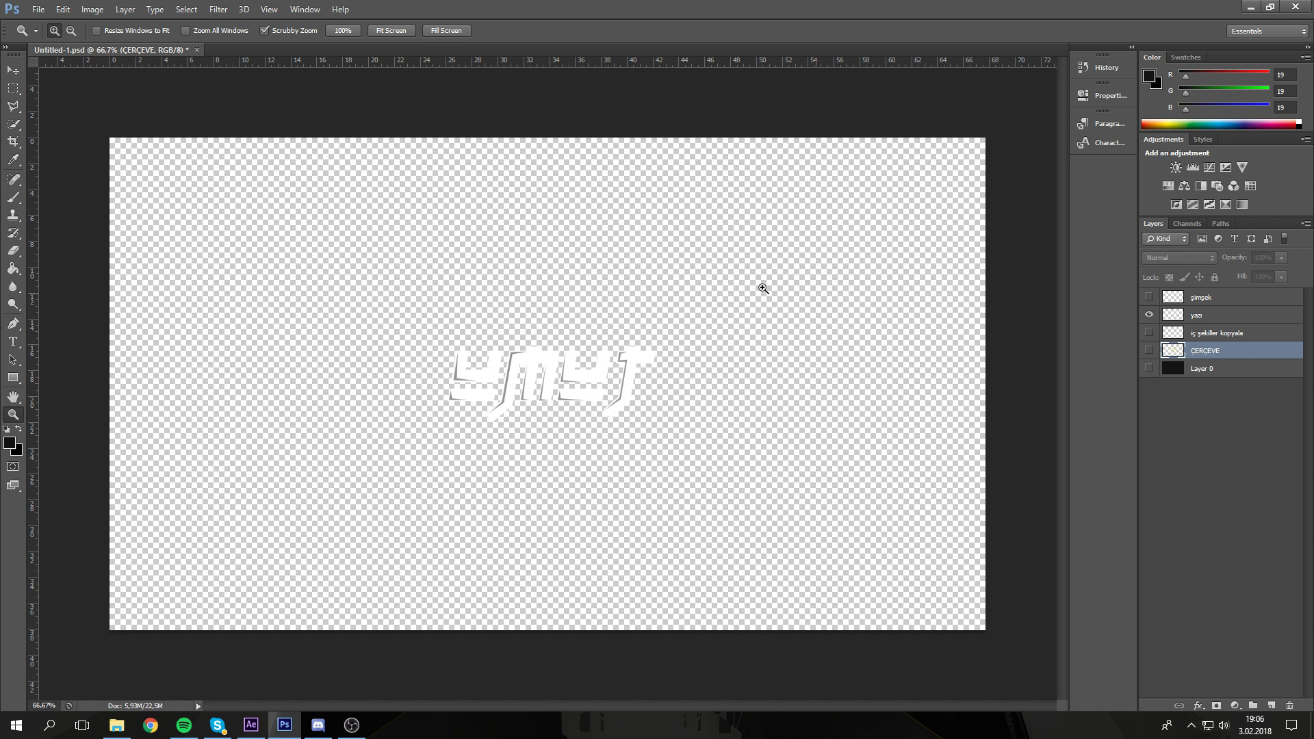
pyautogui.click(38, 10)
pyautogui.click(55, 174)
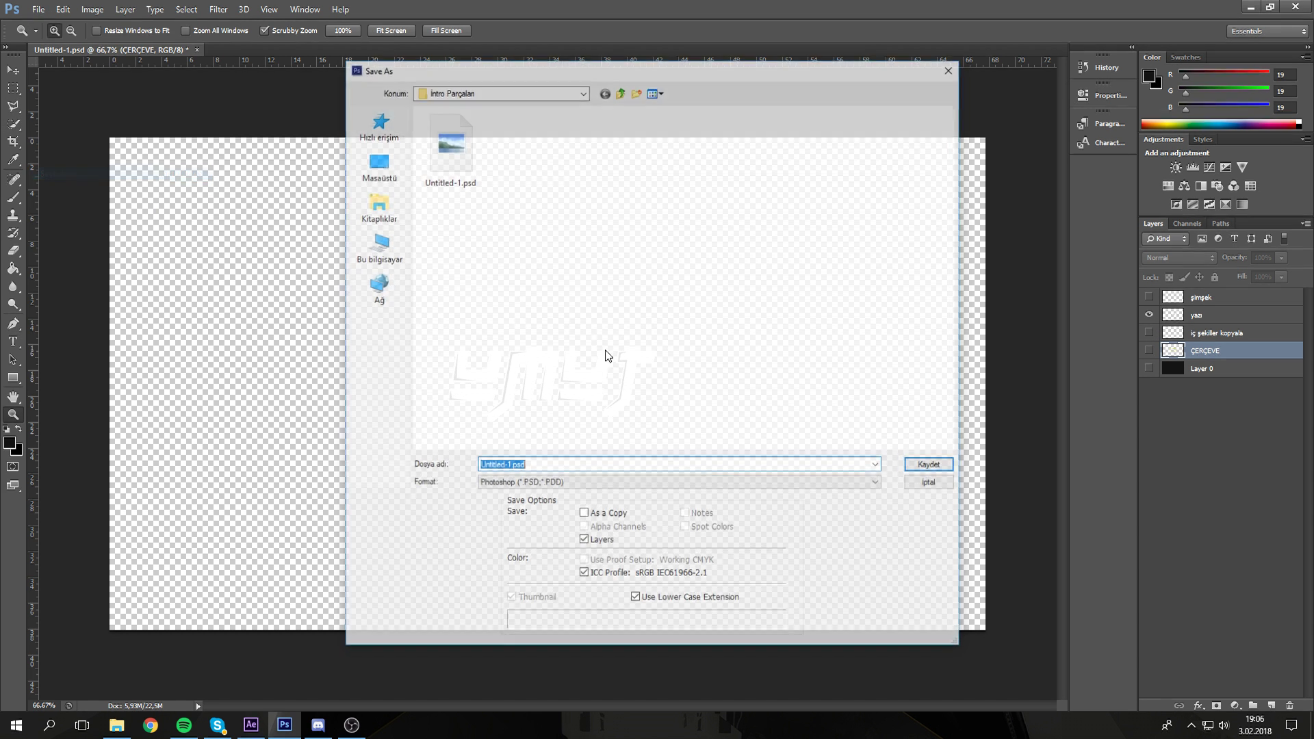
pyautogui.write('yazı')
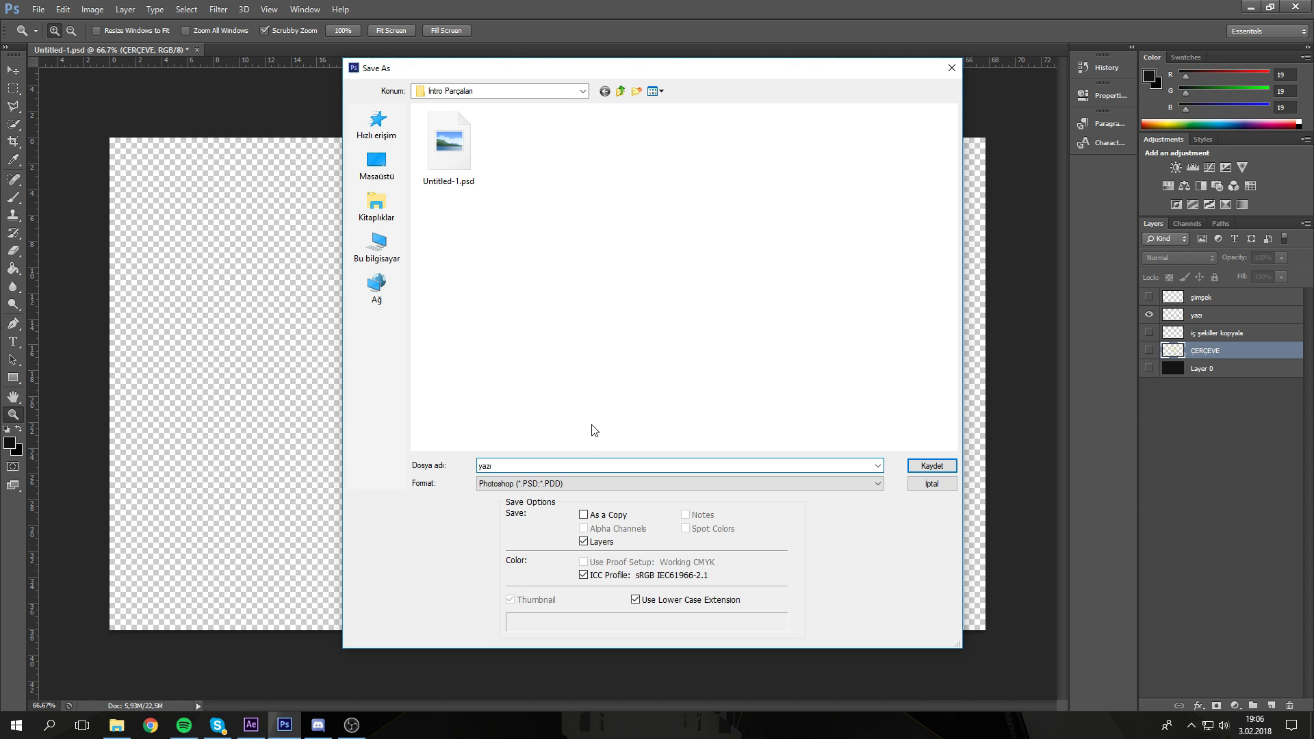
pyautogui.click(634, 482)
pyautogui.click(636, 623)
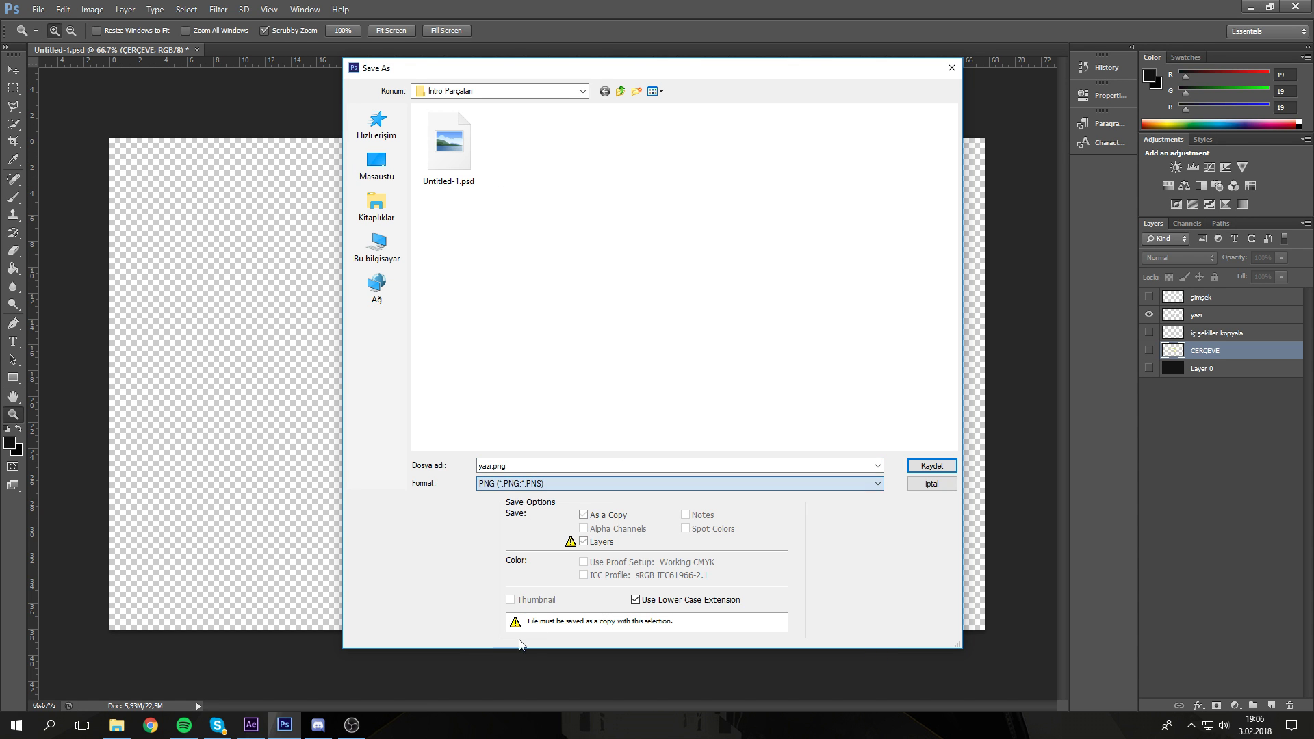
pyautogui.click(931, 466)
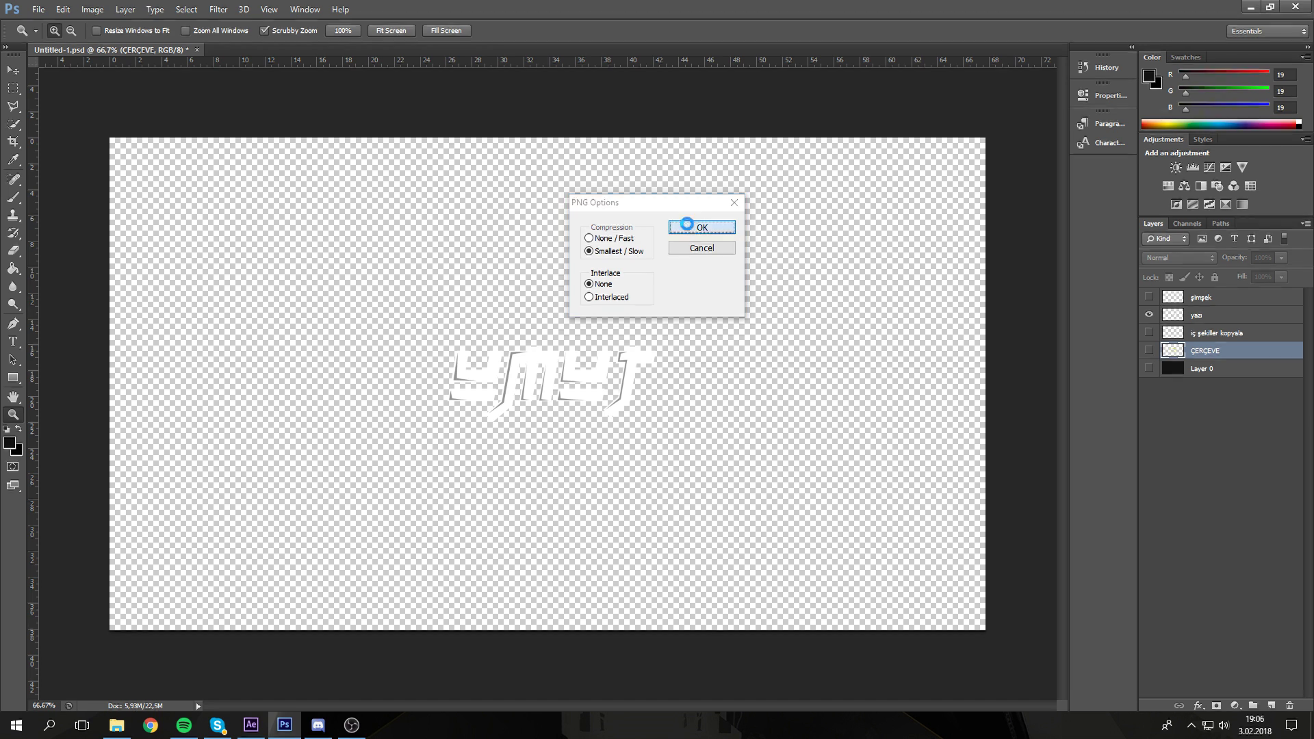
pyautogui.click(684, 224)
# Step: Make şimşek the only visible layer and save it as a PNG named şimşek in the İntro Parçaları folder
pyautogui.click(1150, 314)
pyautogui.click(1149, 296)
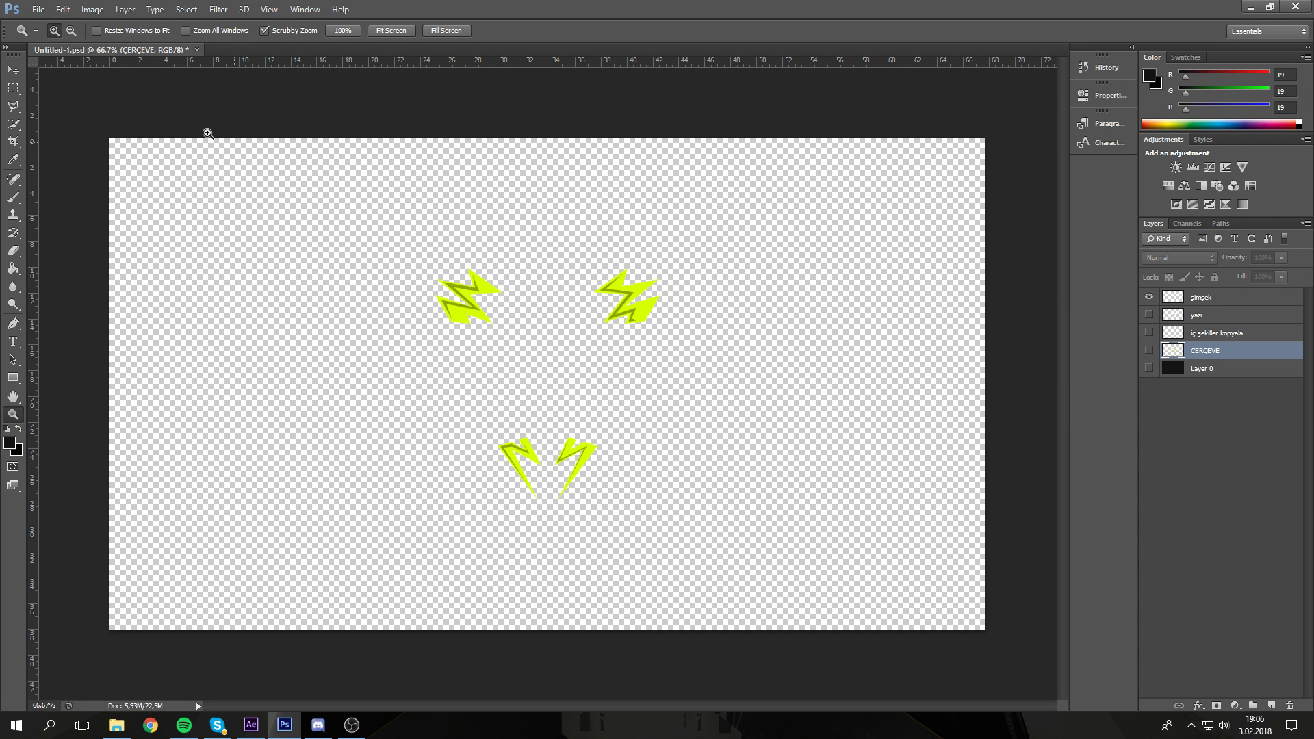
pyautogui.click(38, 9)
pyautogui.click(56, 173)
pyautogui.click(596, 484)
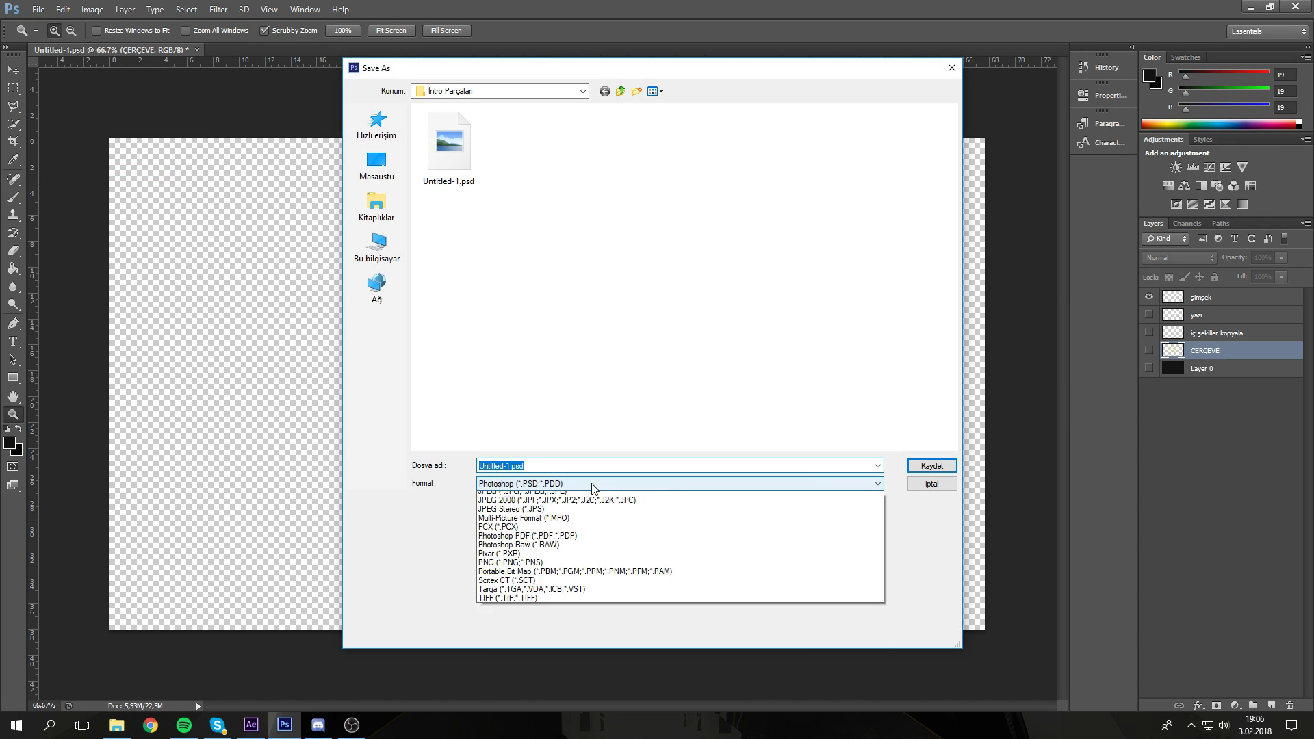
pyautogui.click(495, 647)
pyautogui.click(547, 484)
pyautogui.click(547, 483)
pyautogui.click(546, 466)
pyautogui.write('şimşek')
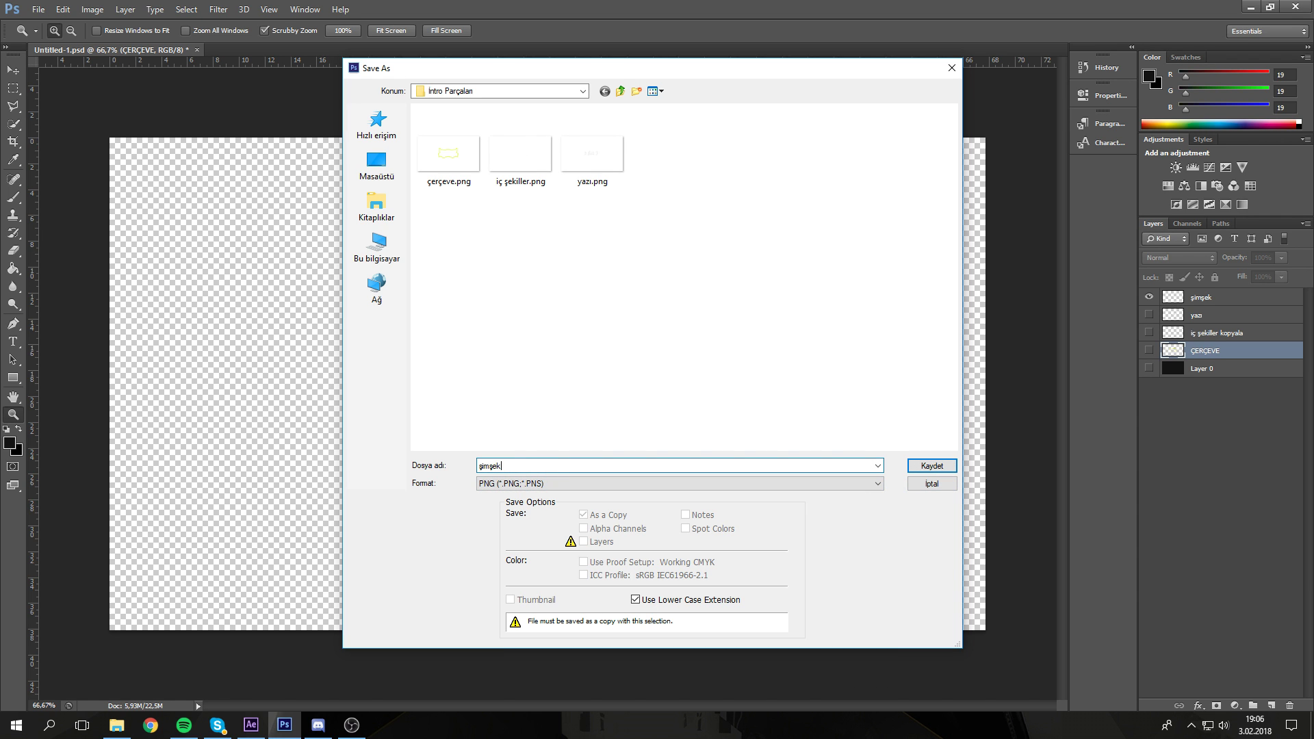
pyautogui.press('Return')
pyautogui.press('Return')
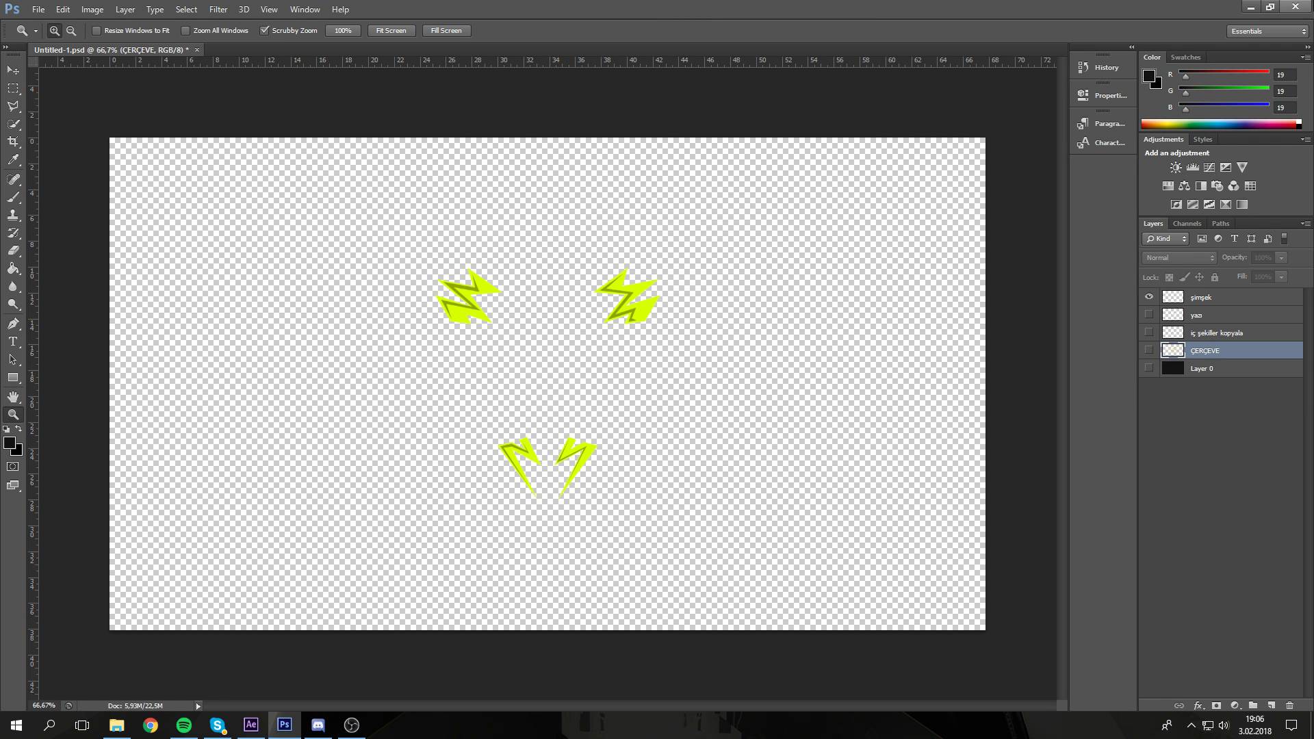
# Step: Close Photoshop and switch to the empty After Effects project
pyautogui.click(1296, 6)
pyautogui.click(681, 268)
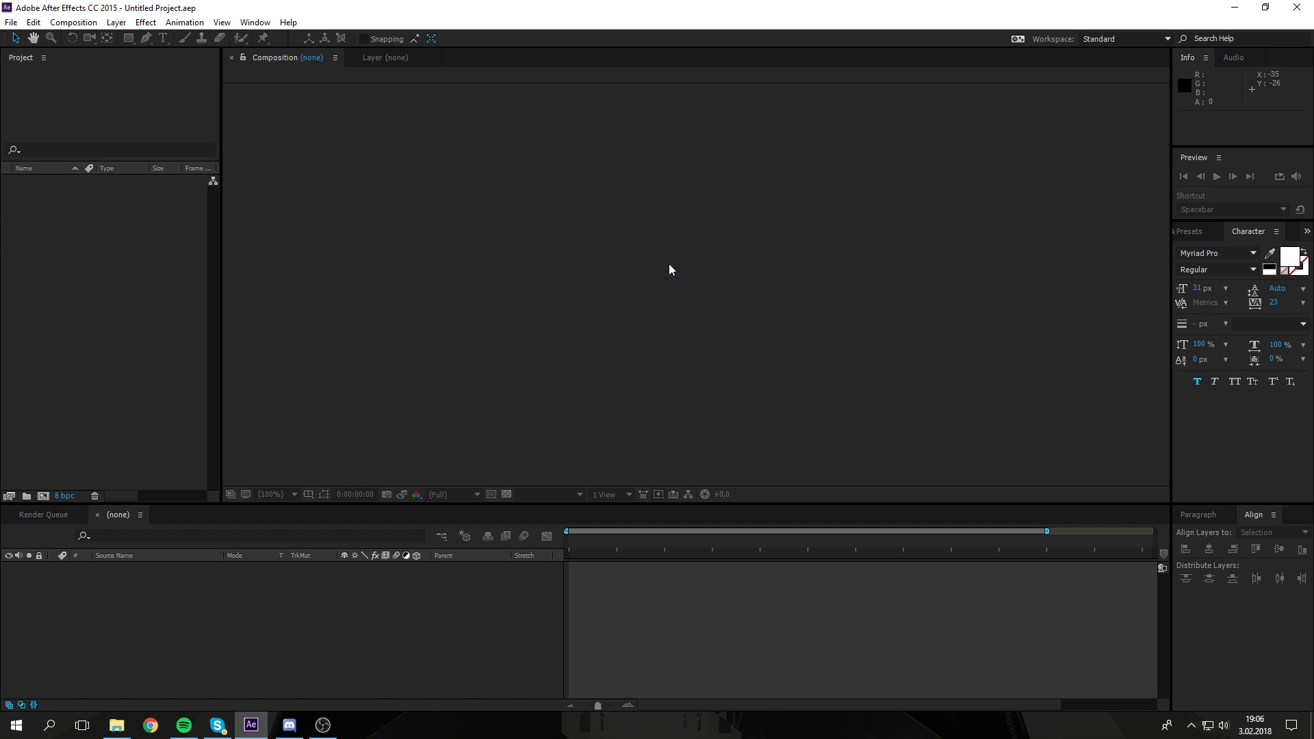
pyautogui.doubleClick(232, 11)
pyautogui.doubleClick(232, 11)
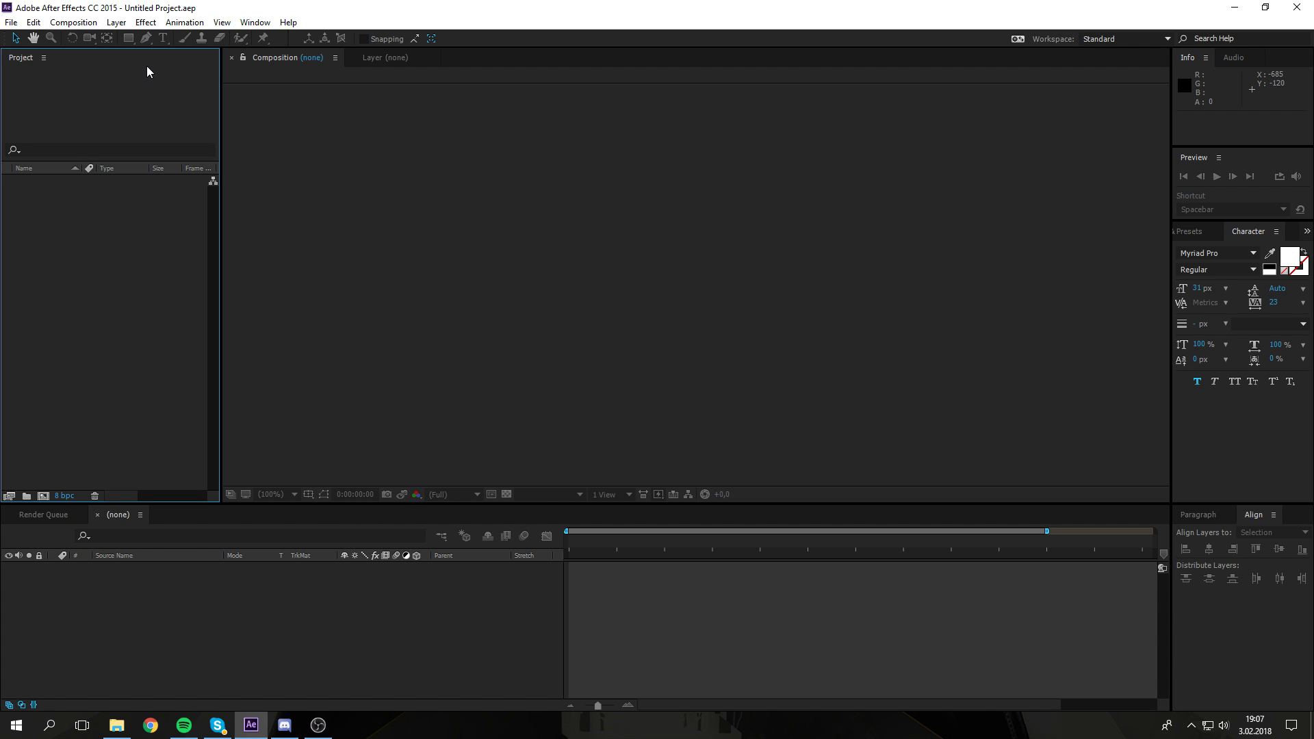
pyautogui.moveTo(226, 60); pyautogui.dragTo(237, 2)
# Step: Create the composition Comp 1 at 1920 x 1080 px, 60 frames per second, full resolution and a duration of 0:00:30:00
pyautogui.click(83, 24)
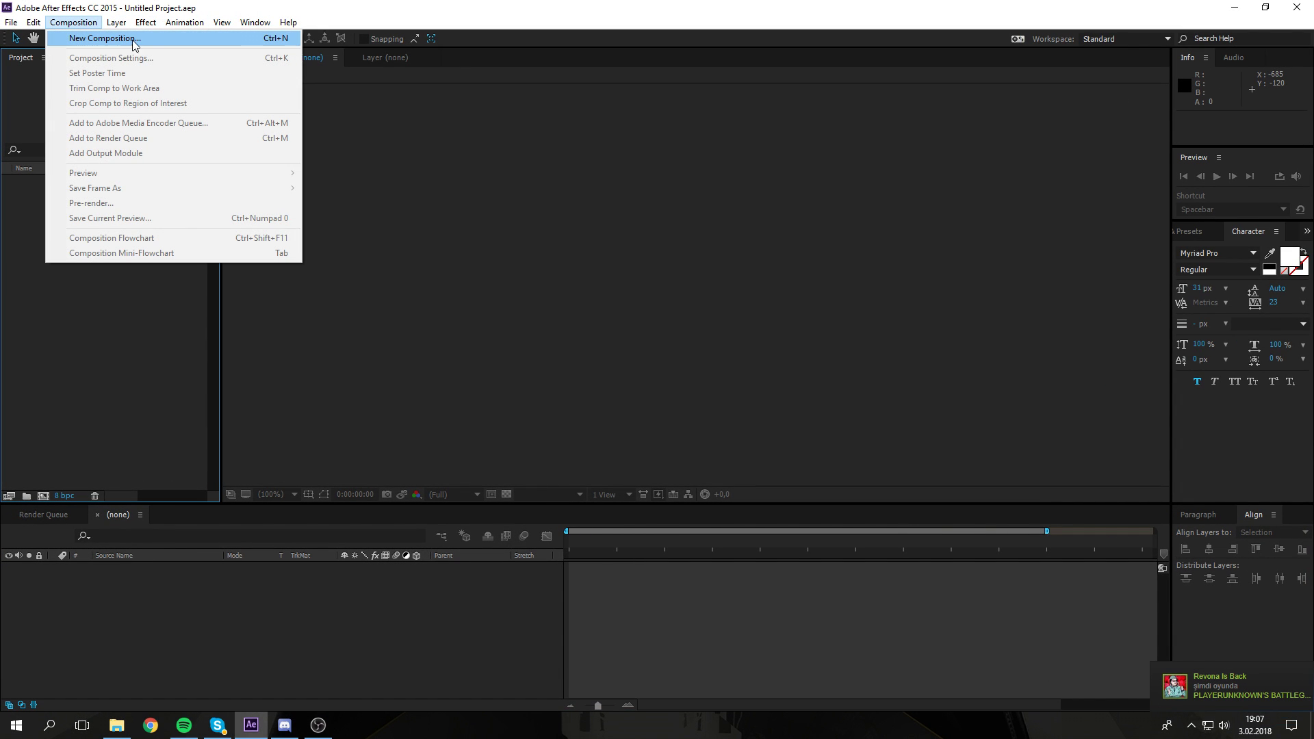
pyautogui.click(216, 43)
pyautogui.moveTo(627, 205); pyautogui.dragTo(625, 209)
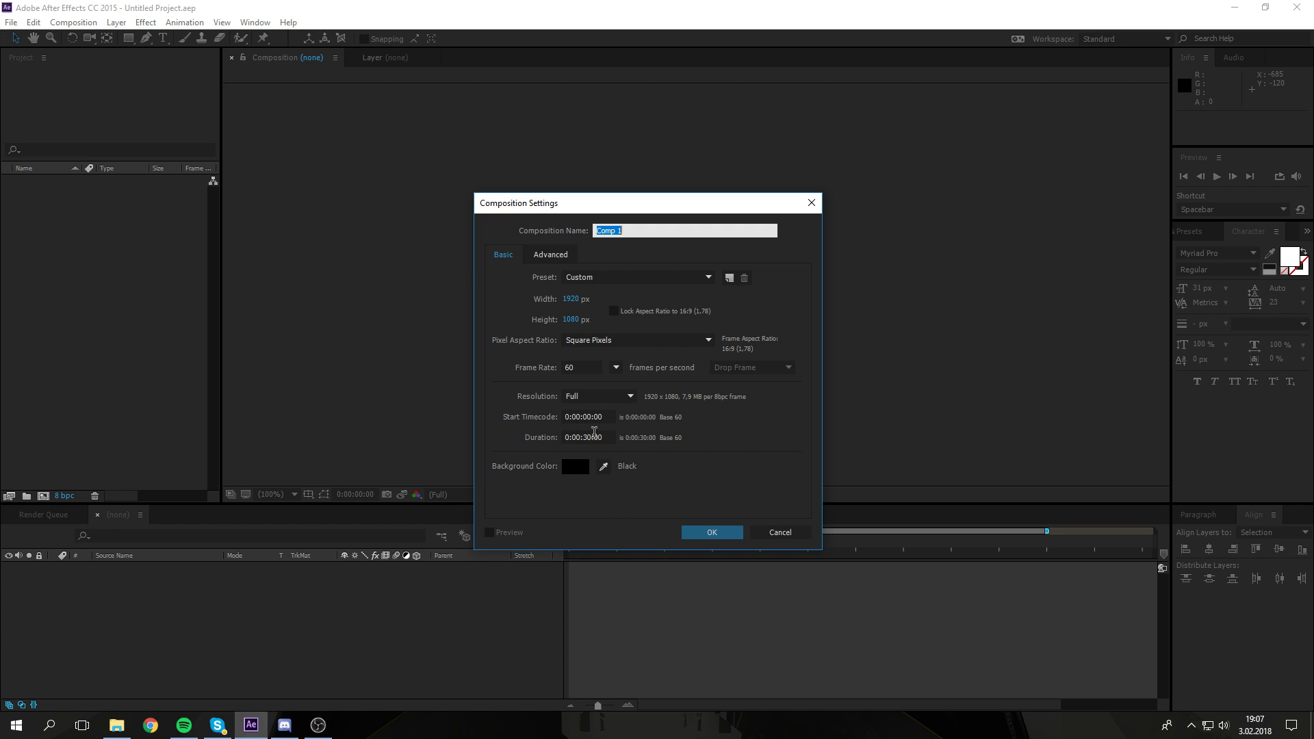
pyautogui.click(594, 437)
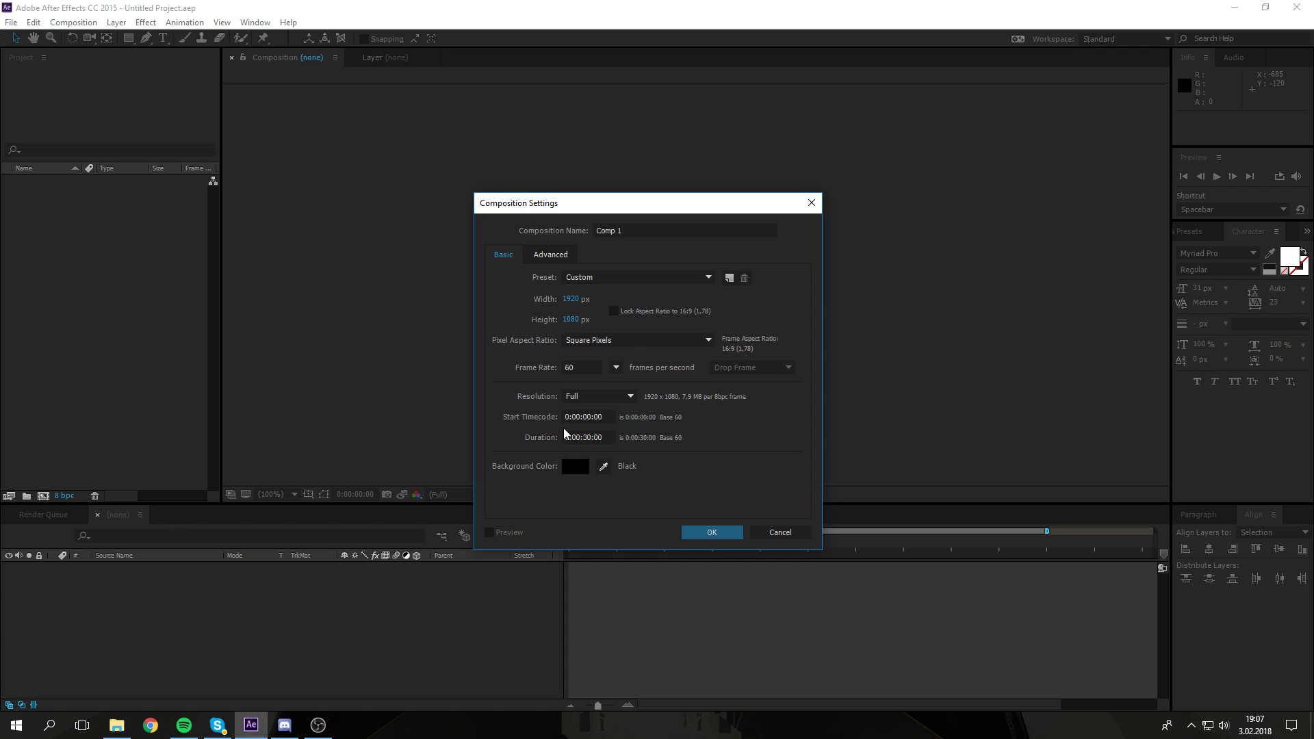
pyautogui.click(630, 396)
pyautogui.click(626, 400)
pyautogui.click(616, 367)
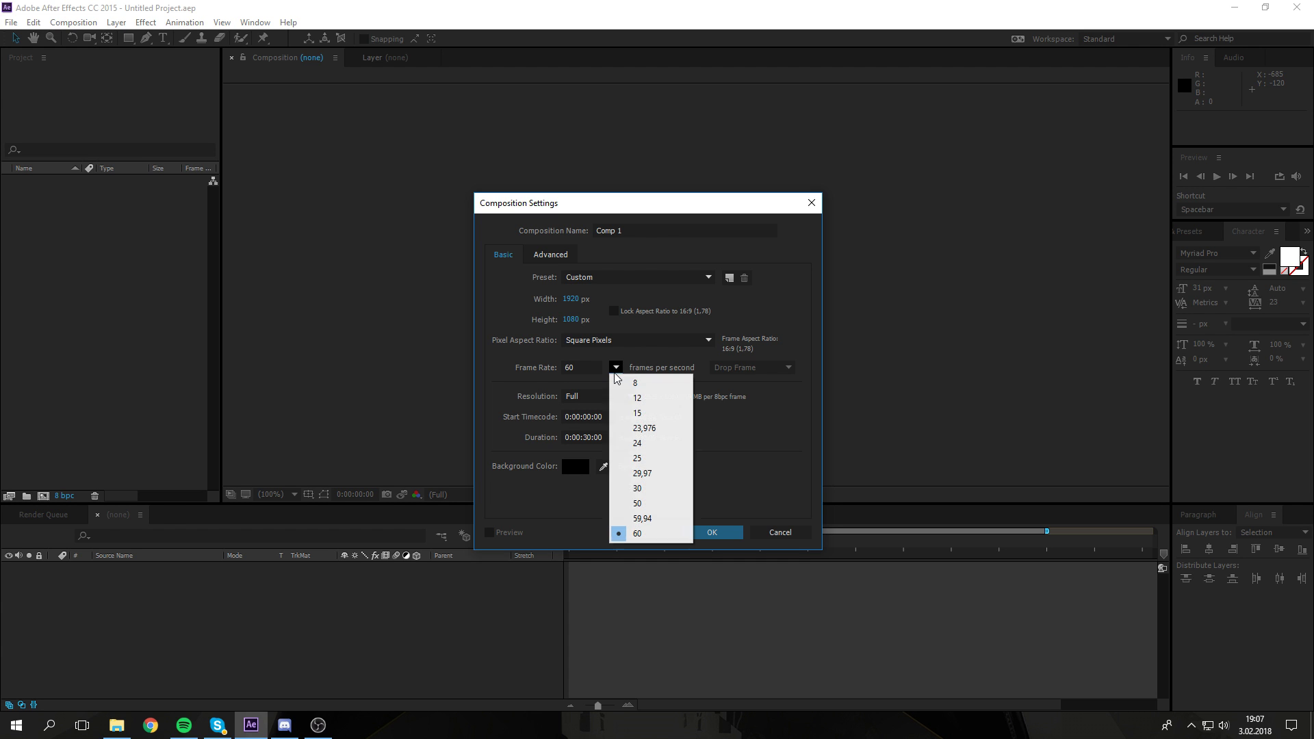
pyautogui.click(659, 503)
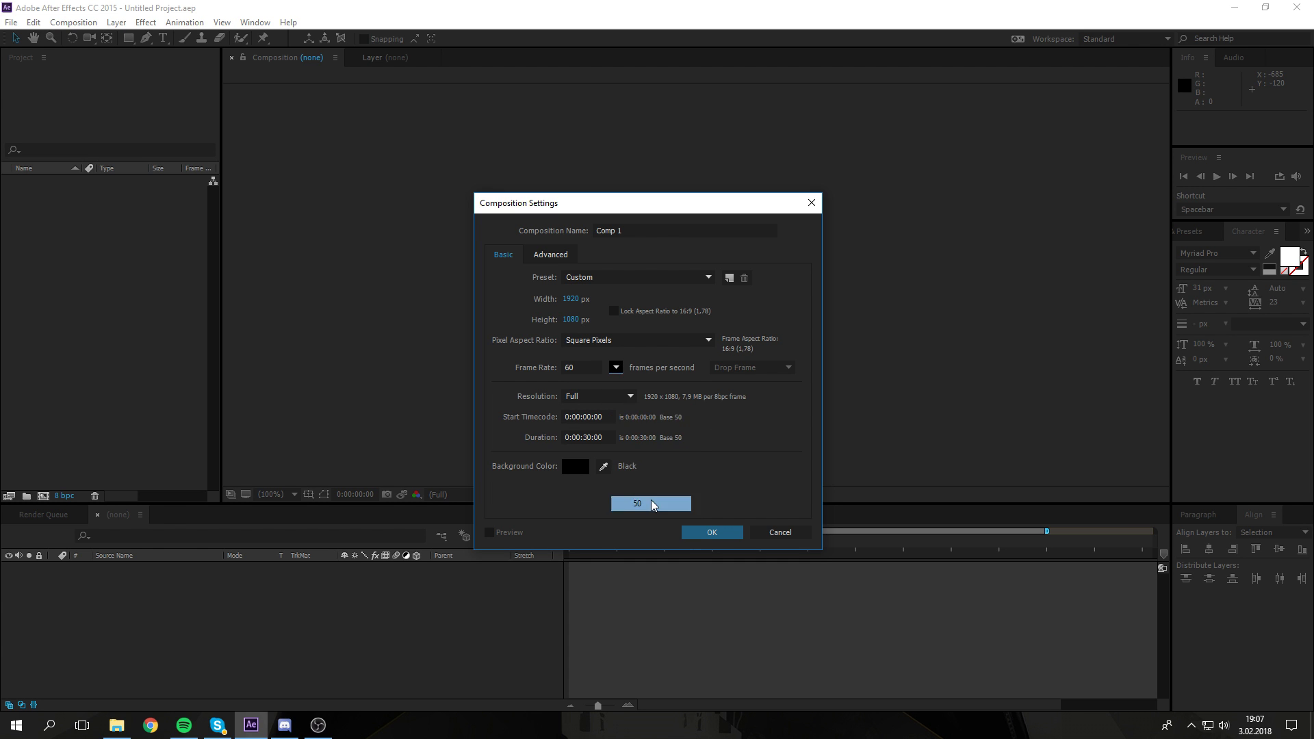
pyautogui.click(580, 368)
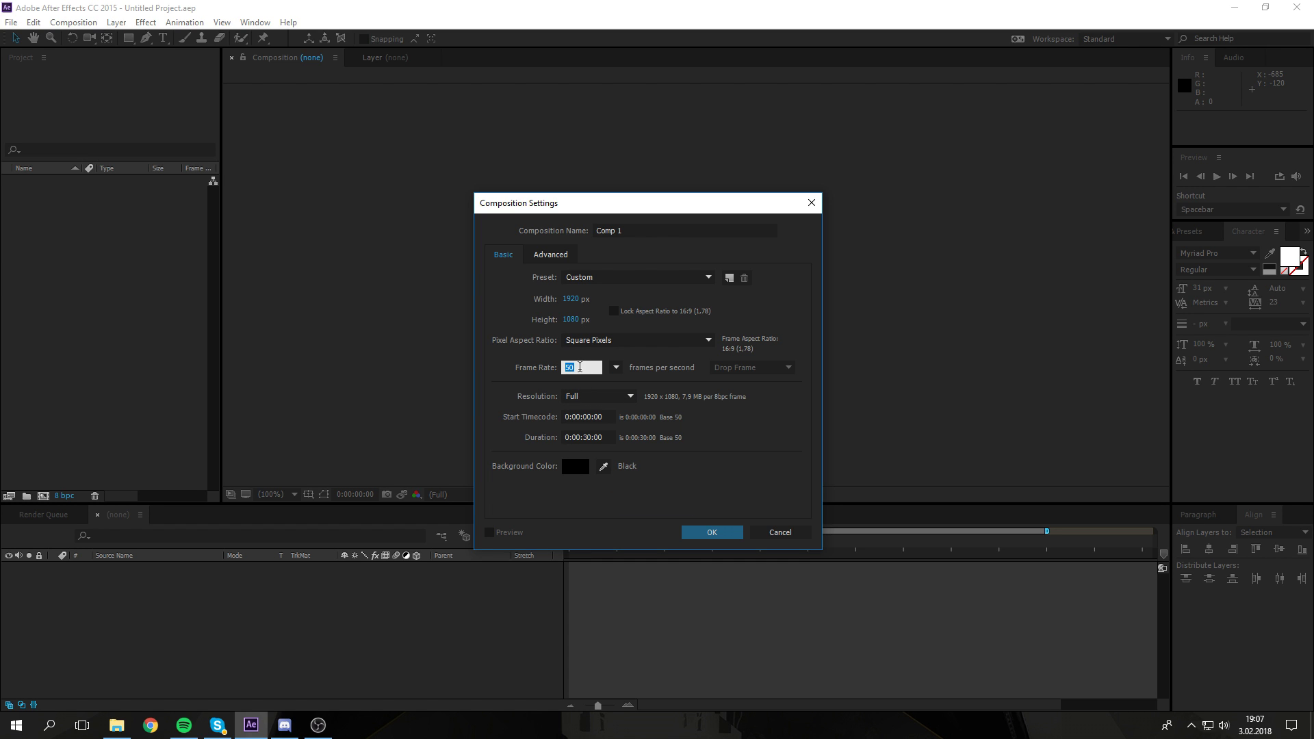
pyautogui.click(777, 446)
pyautogui.click(701, 532)
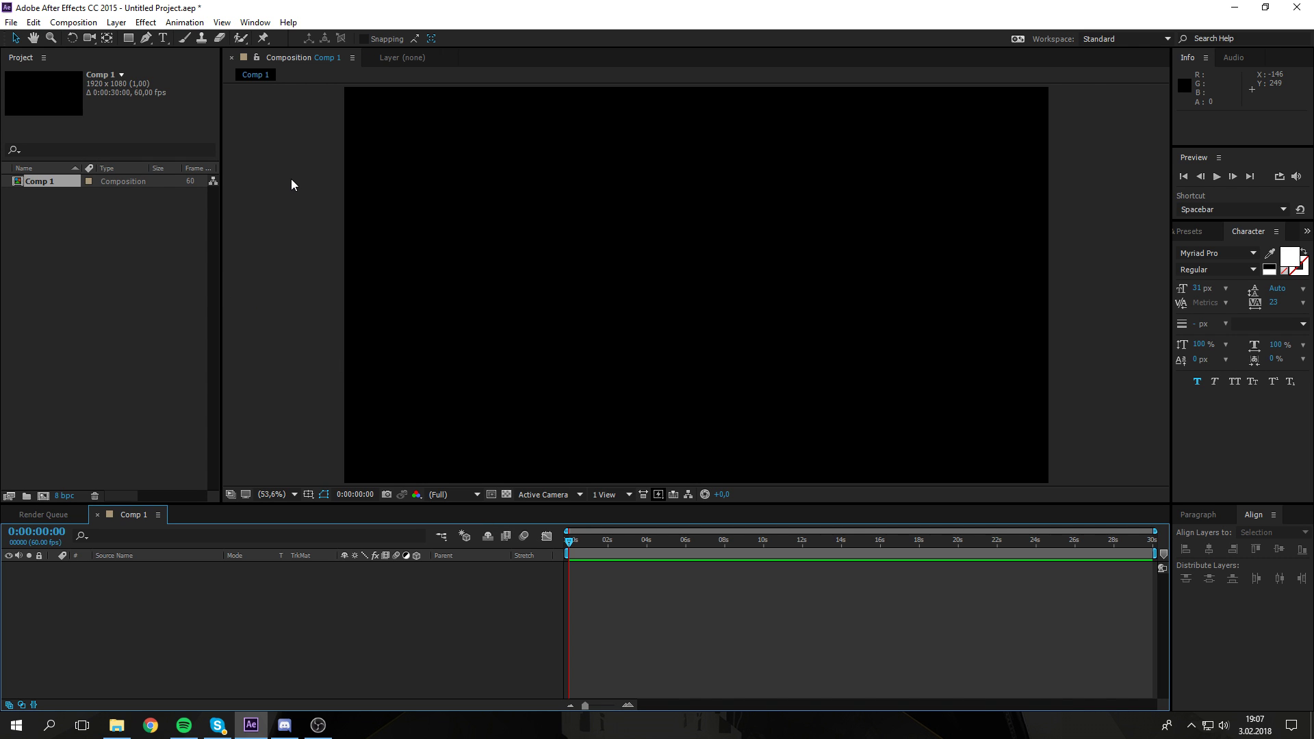
pyautogui.click(170, 394)
pyautogui.click(295, 403)
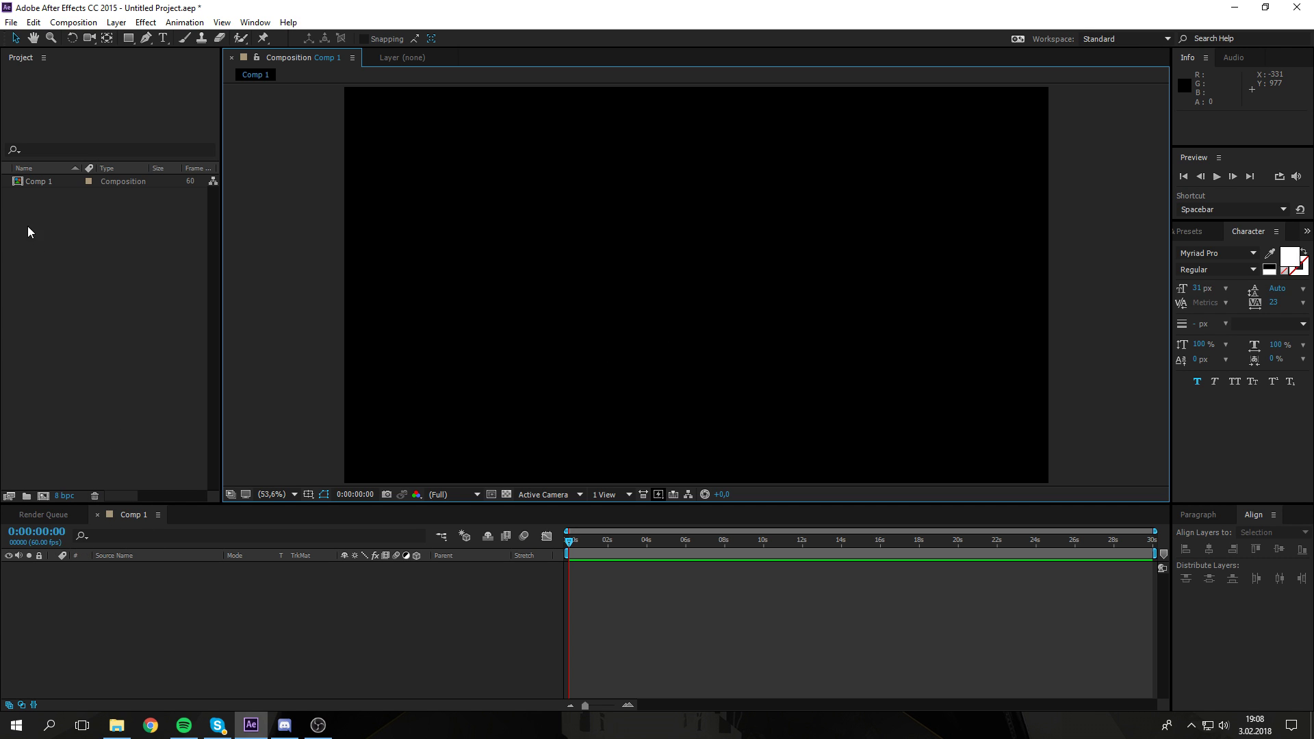
pyautogui.click(22, 63)
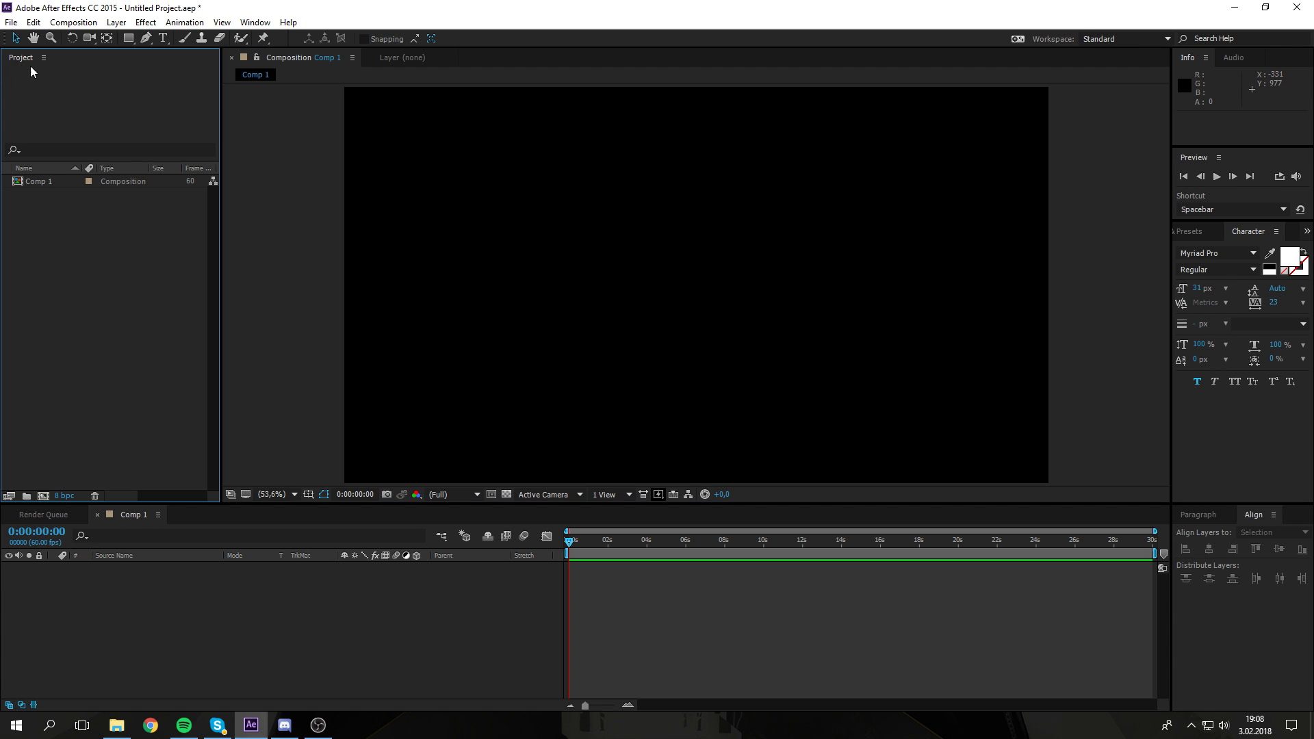
pyautogui.click(32, 184)
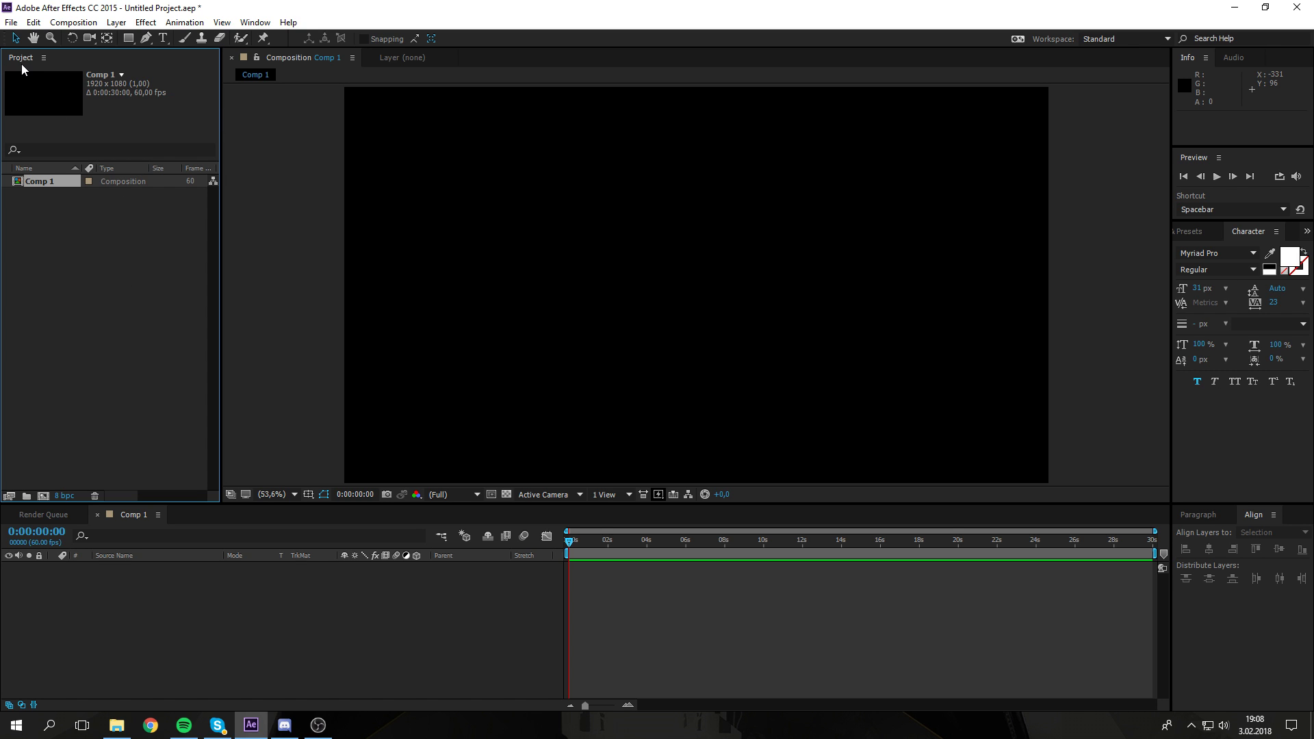
# Step: Hide the Project panel and bring it back into the workspace
pyautogui.click(267, 24)
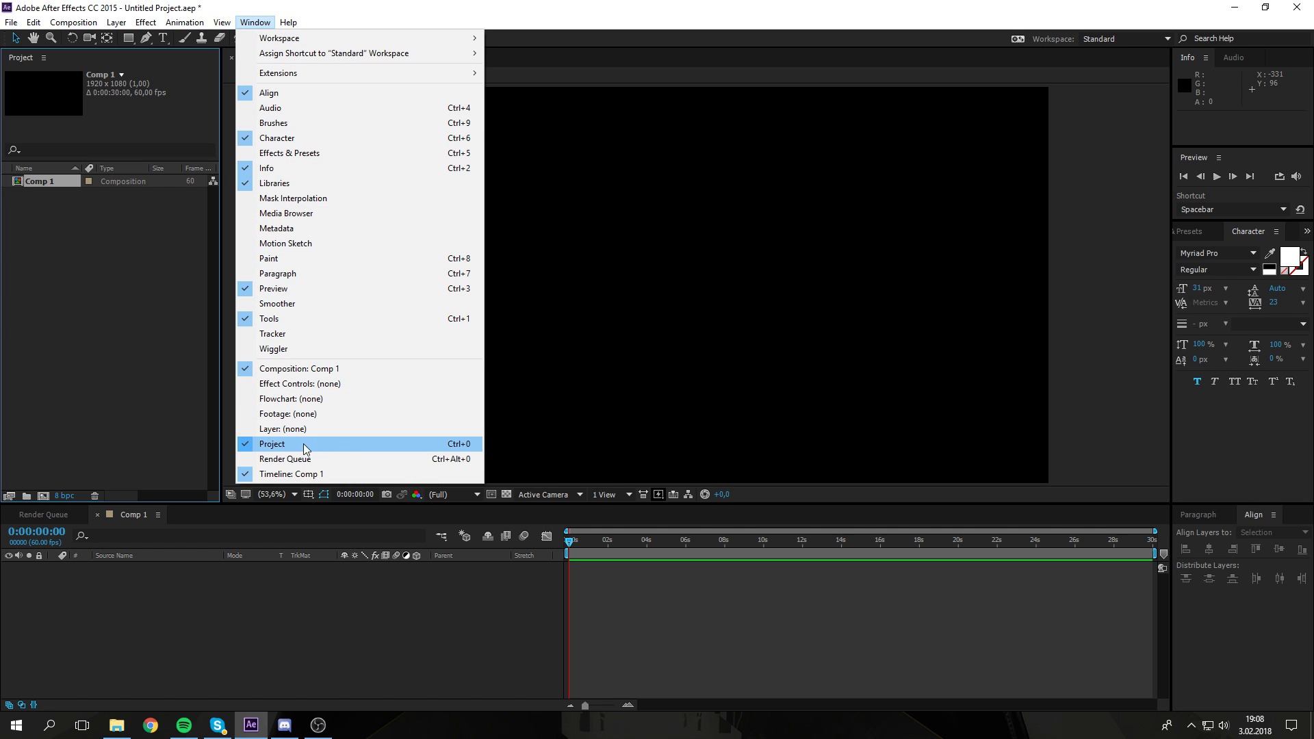
pyautogui.click(261, 447)
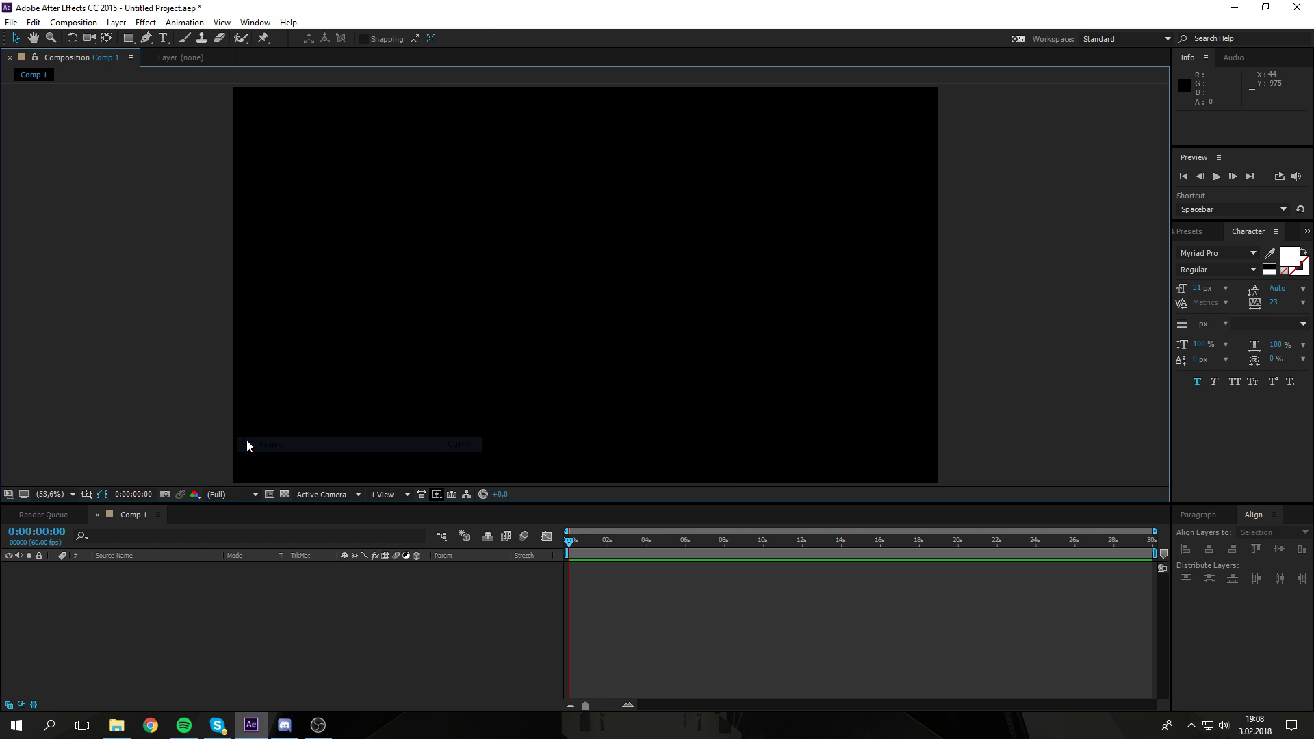
pyautogui.click(255, 22)
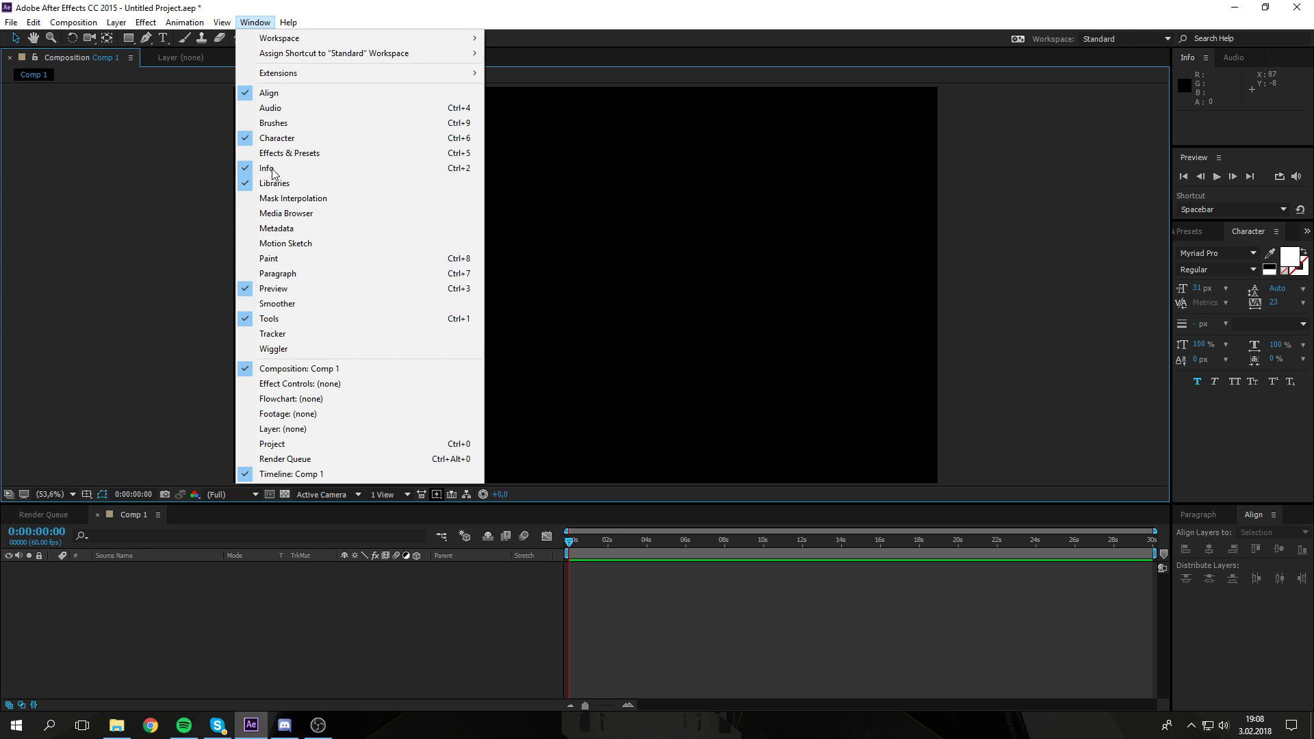
pyautogui.click(264, 446)
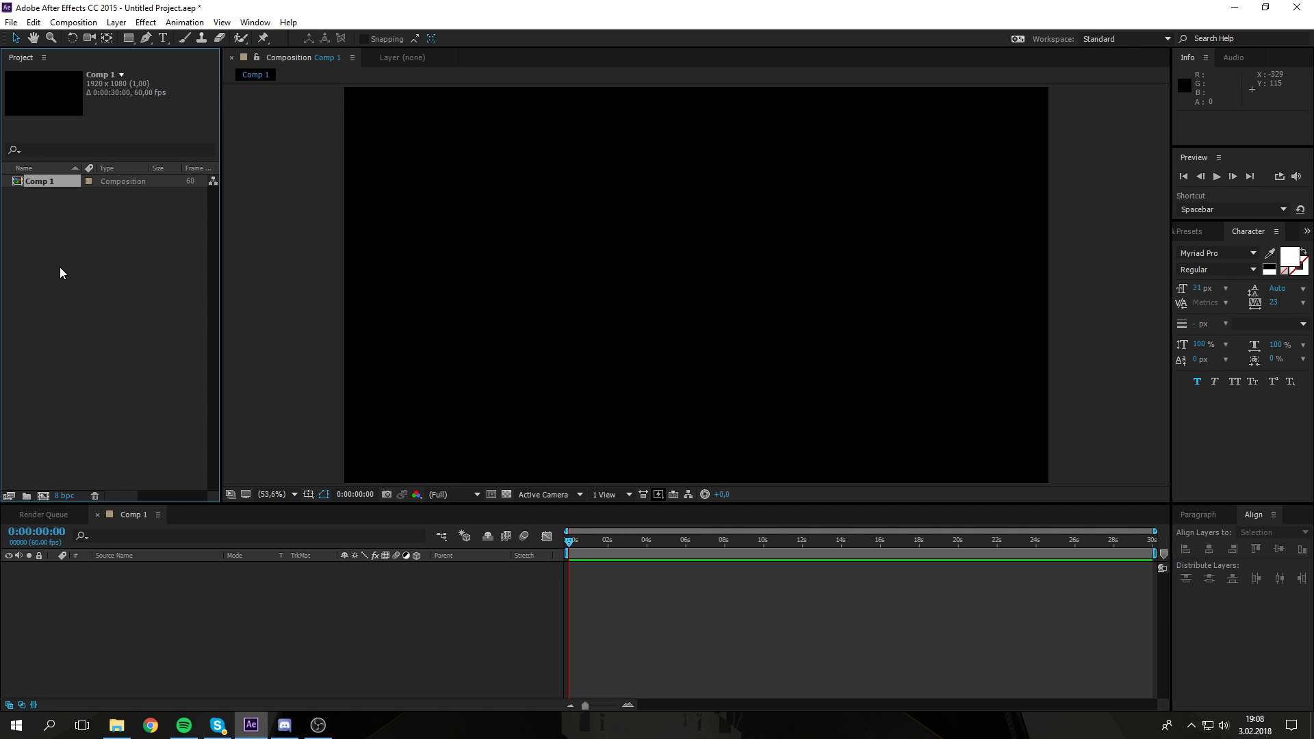
# Step: Show the Paint panel in the workspace and hide it again
pyautogui.click(257, 23)
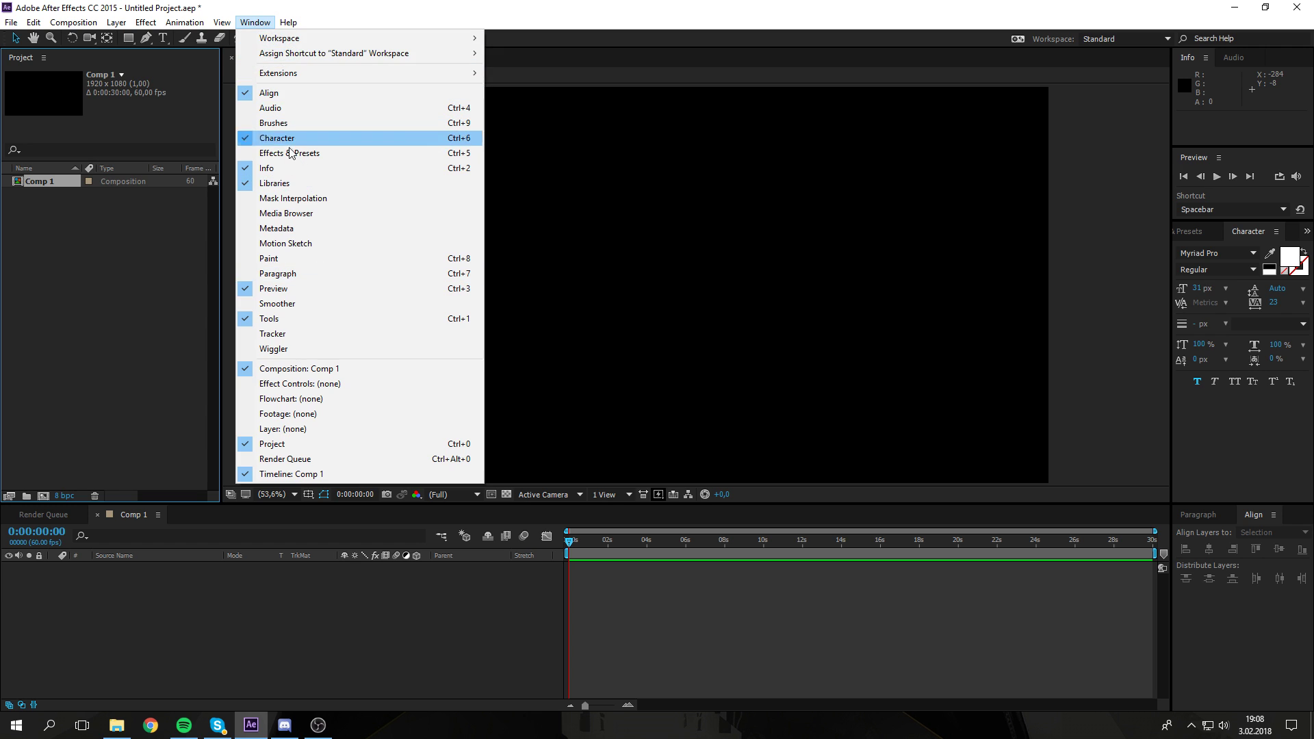
pyautogui.click(298, 260)
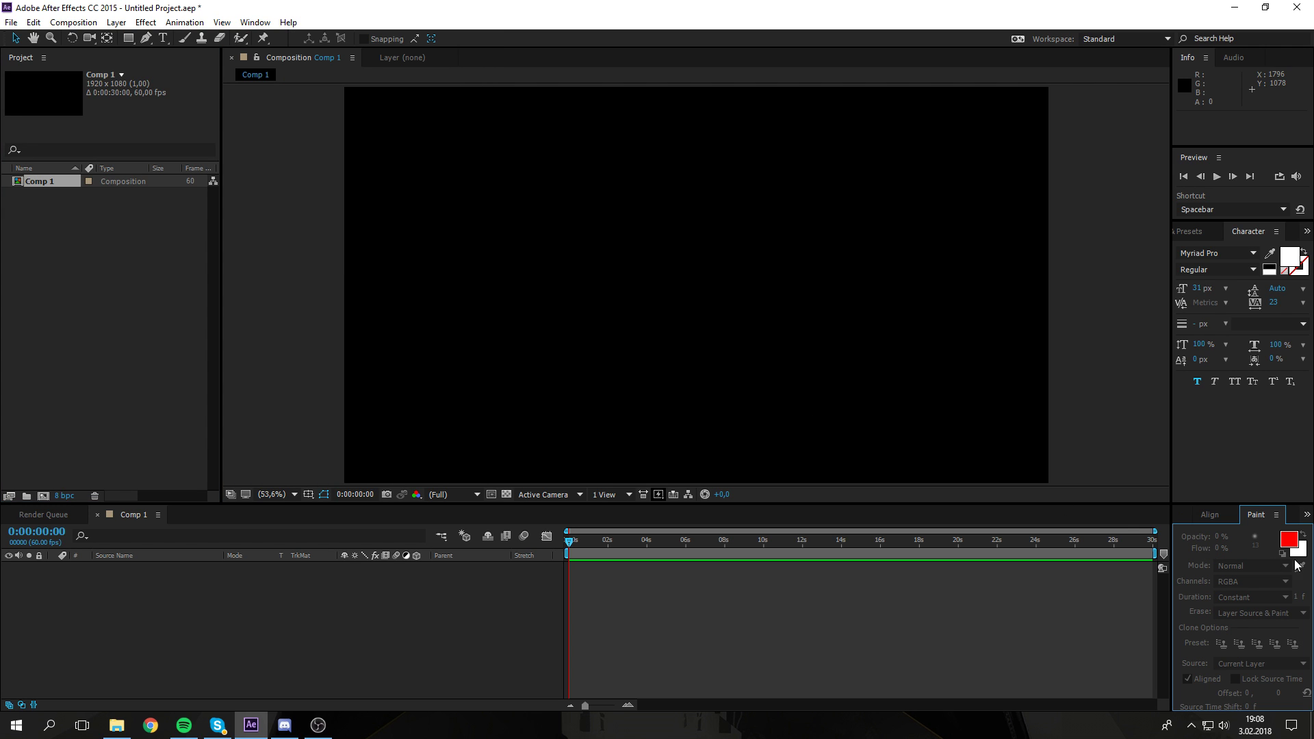
pyautogui.click(255, 23)
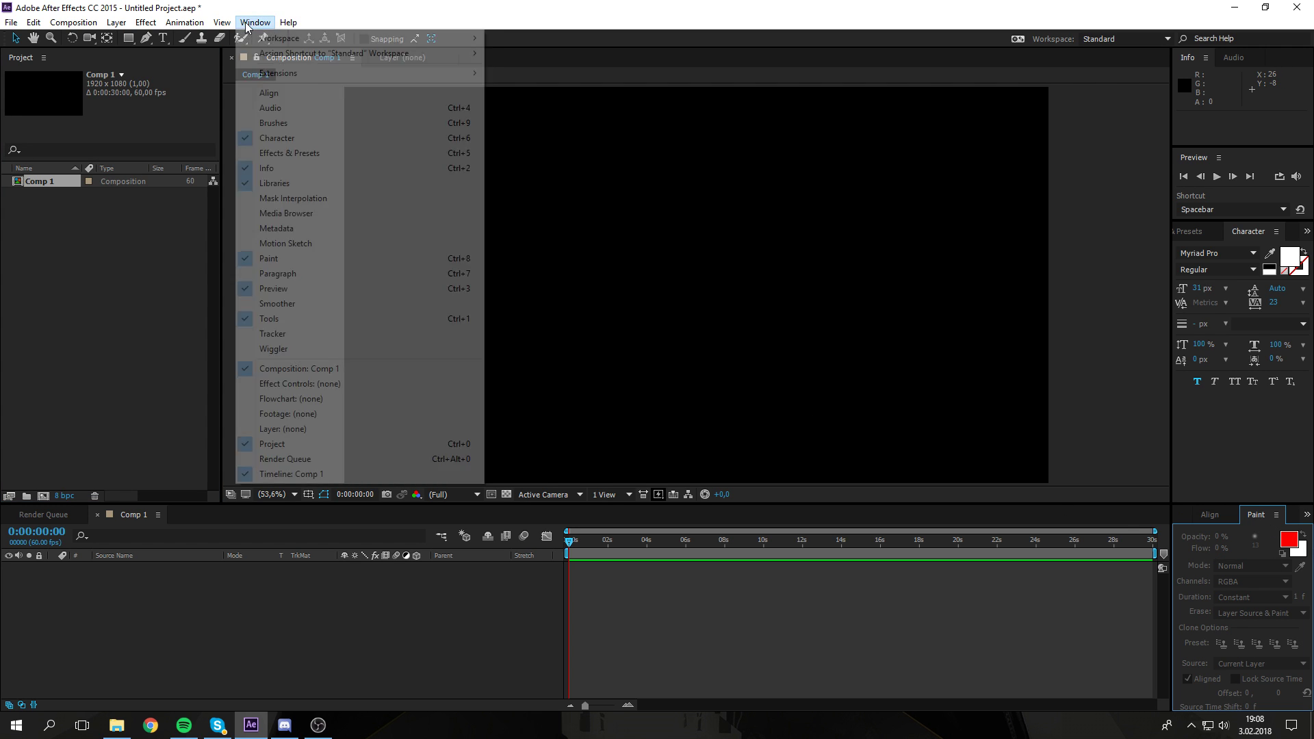
pyautogui.click(277, 260)
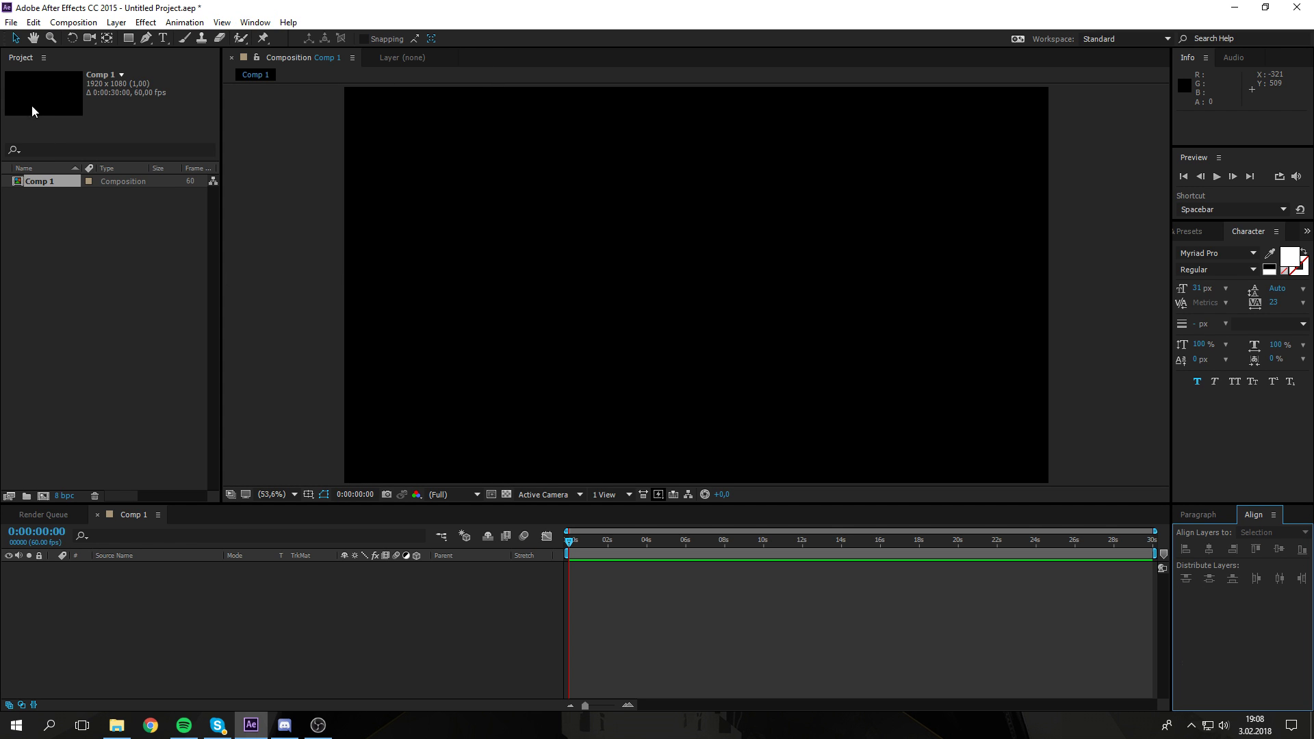
# Step: Import çerçeve.png, iç şekiller.png, şimşekler.png and yazı.png from the İntro Parçaları folder as footage
pyautogui.doubleClick(83, 218)
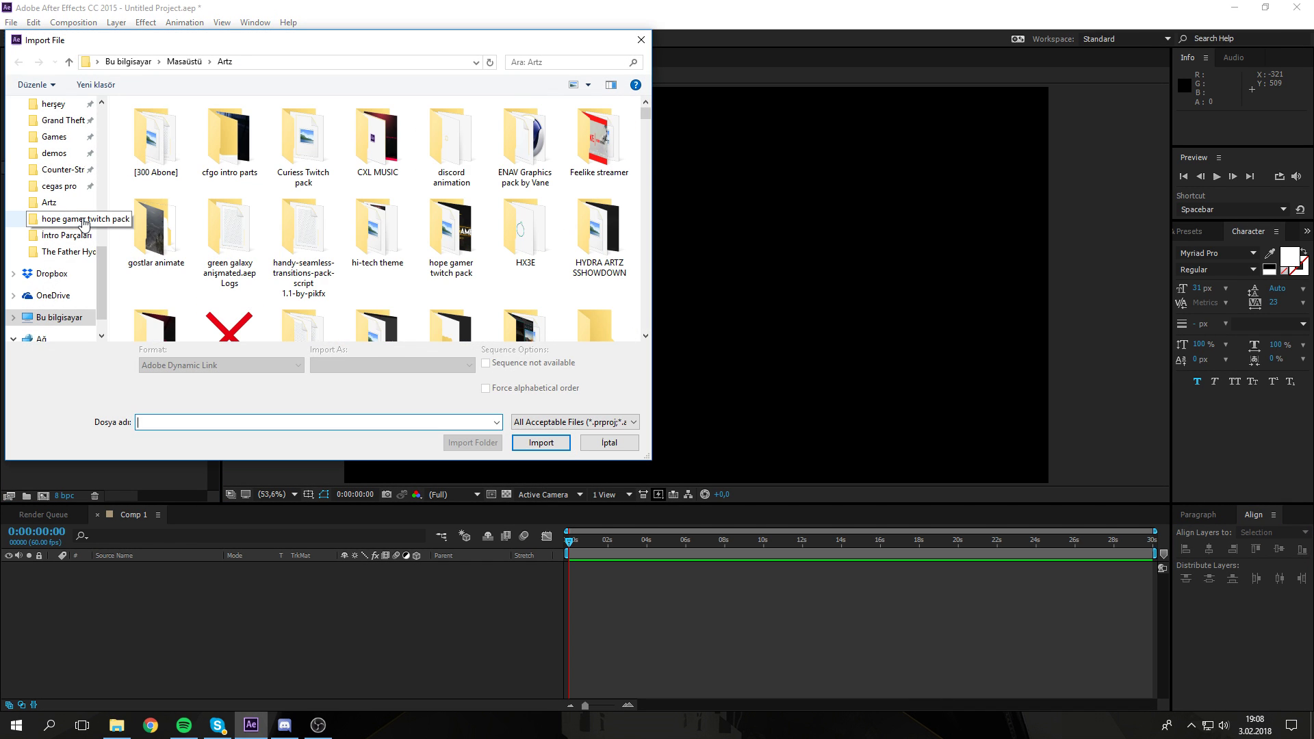
pyautogui.moveTo(647, 111)
pyautogui.mouseDown()
pyautogui.moveTo(648, 131)
pyautogui.moveTo(647, 104)
pyautogui.mouseUp()
pyautogui.doubleClick(215, 165)
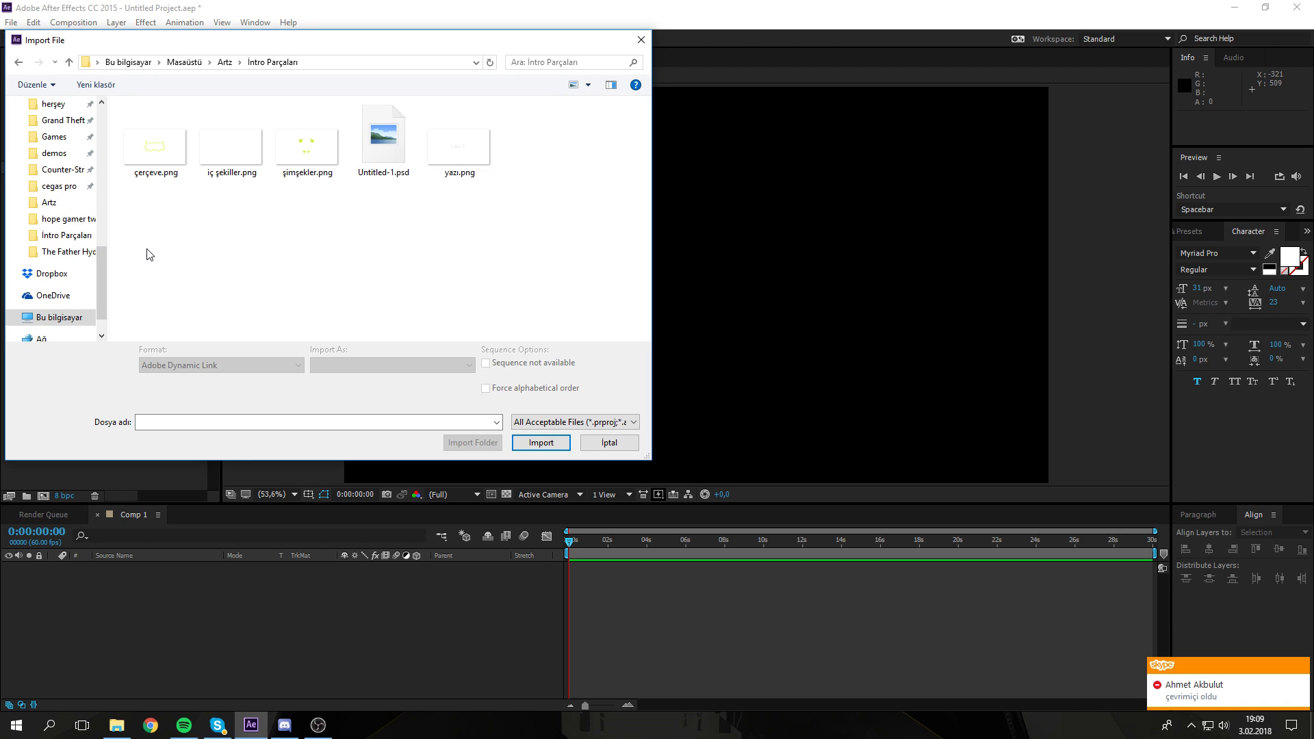
pyautogui.moveTo(139, 220); pyautogui.dragTo(322, 146)
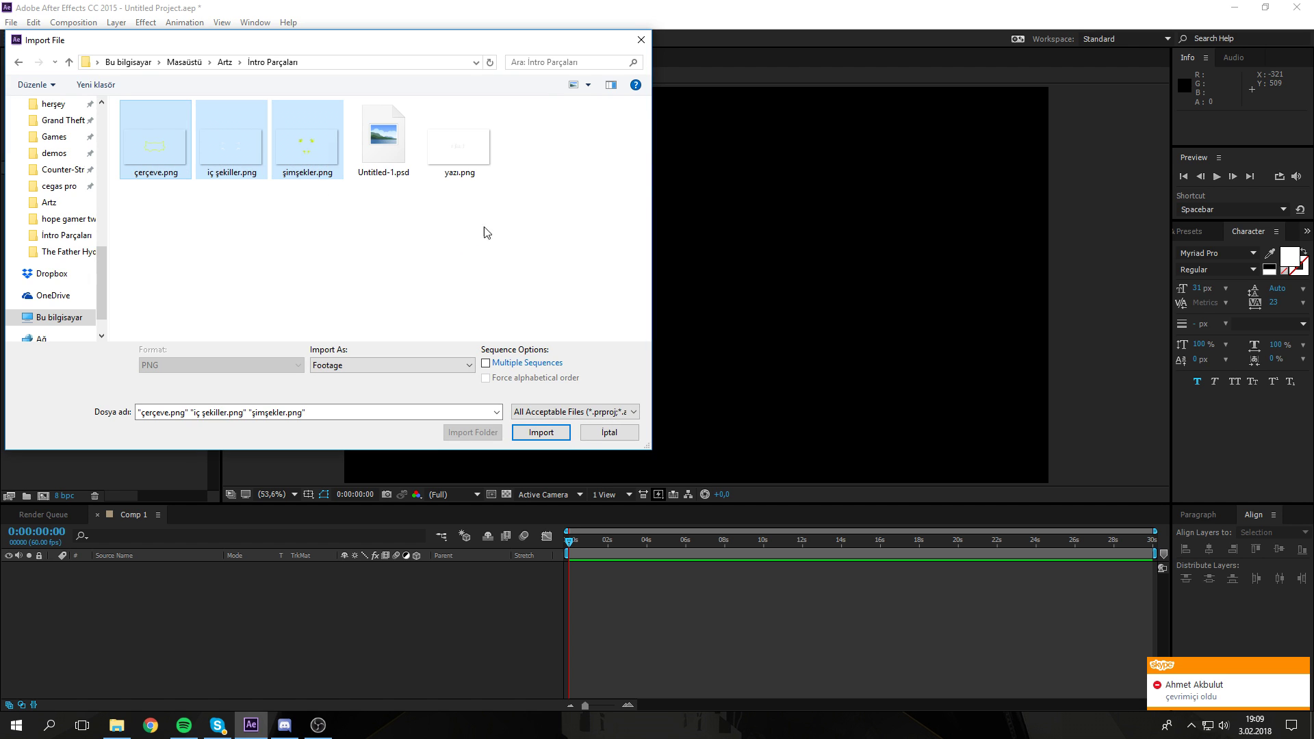
pyautogui.keyDown('ctrl'); pyautogui.click(450, 171); pyautogui.keyUp('ctrl')
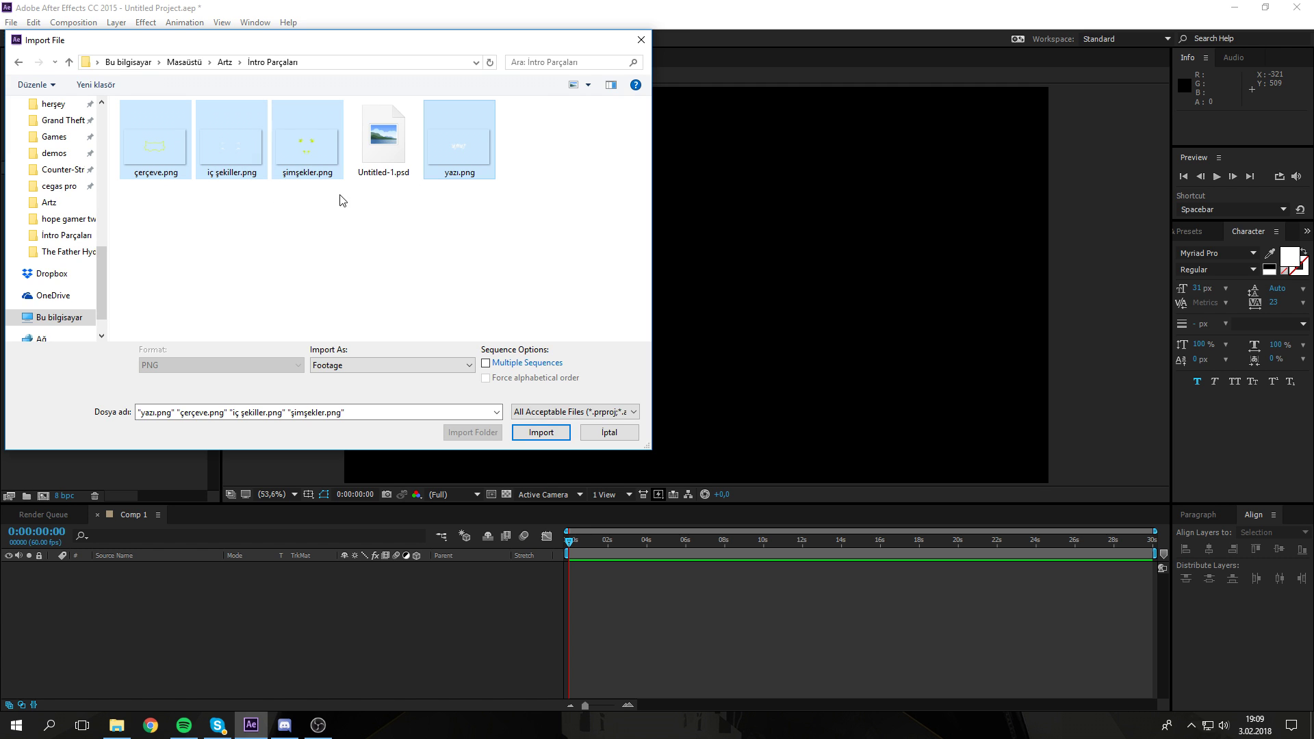
pyautogui.click(531, 434)
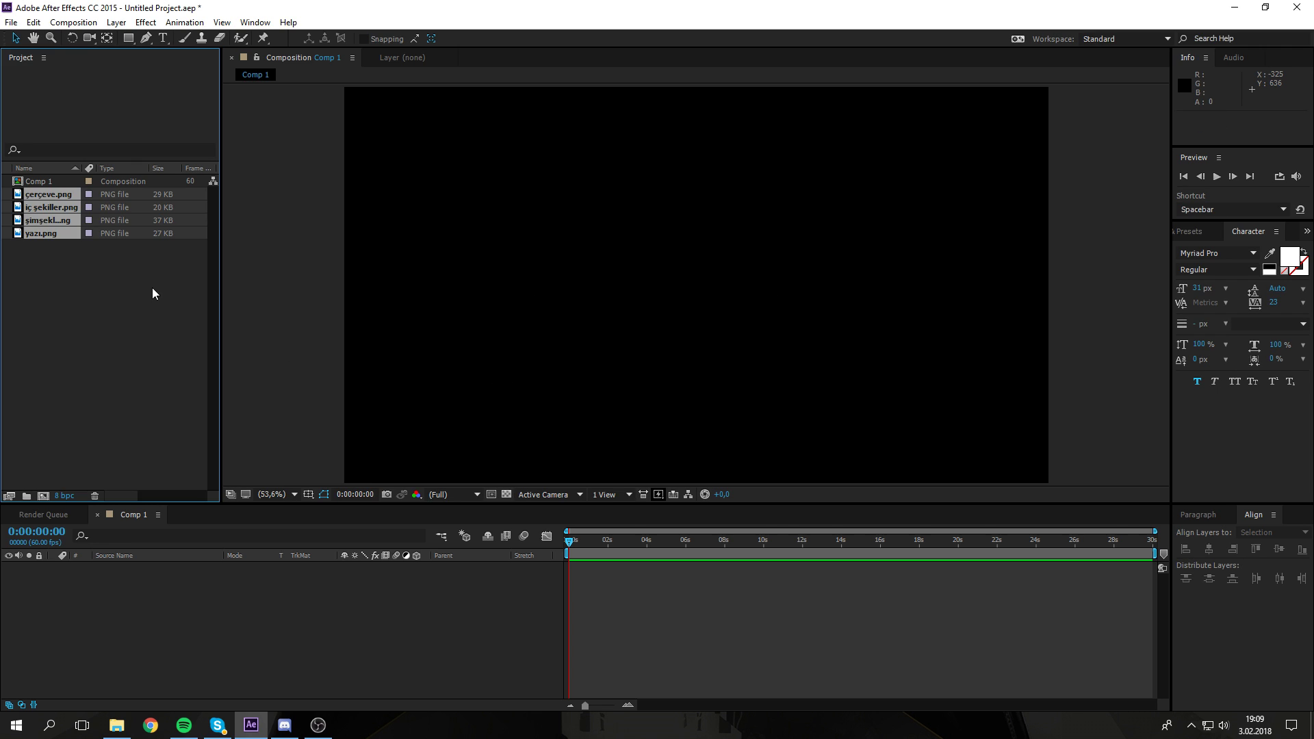
# Step: Add the four imported PNG files to Comp 1 as layers
pyautogui.moveTo(48, 207); pyautogui.dragTo(100, 277)
pyautogui.moveTo(134, 463); pyautogui.dragTo(193, 592)
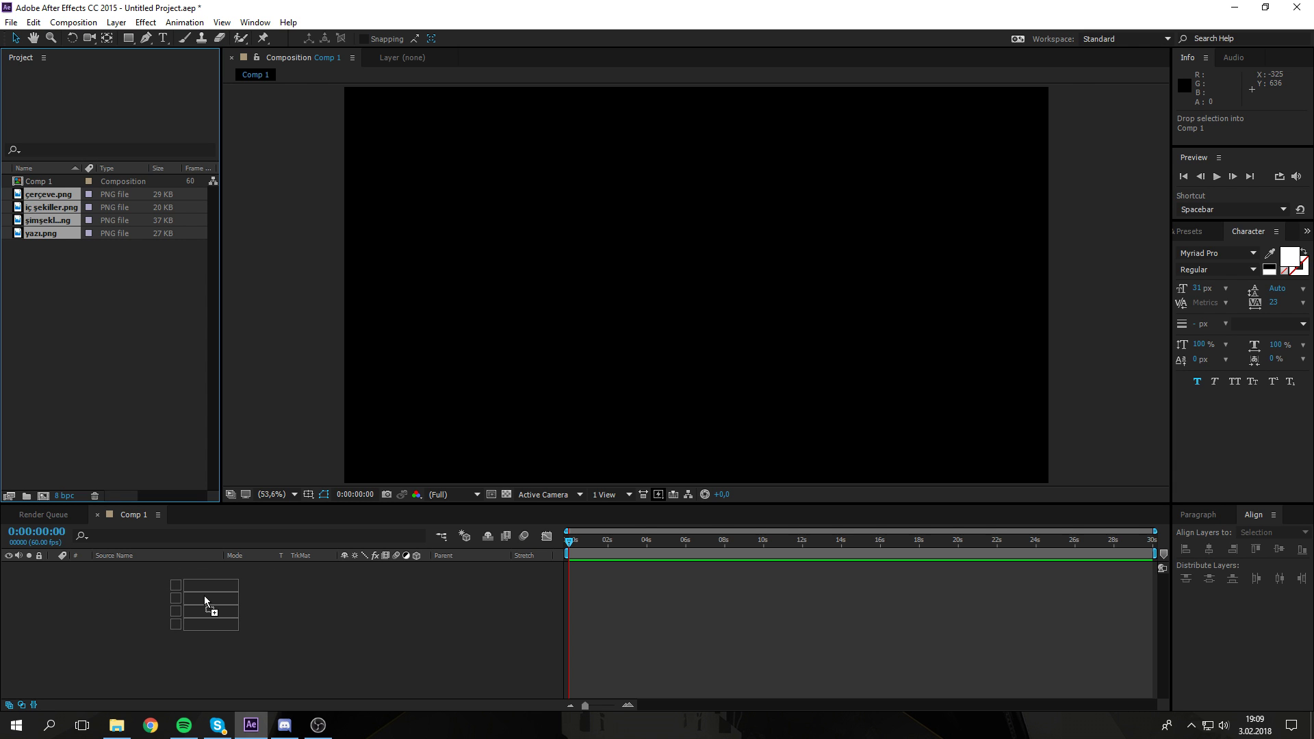
pyautogui.moveTo(98, 598); pyautogui.dragTo(101, 601)
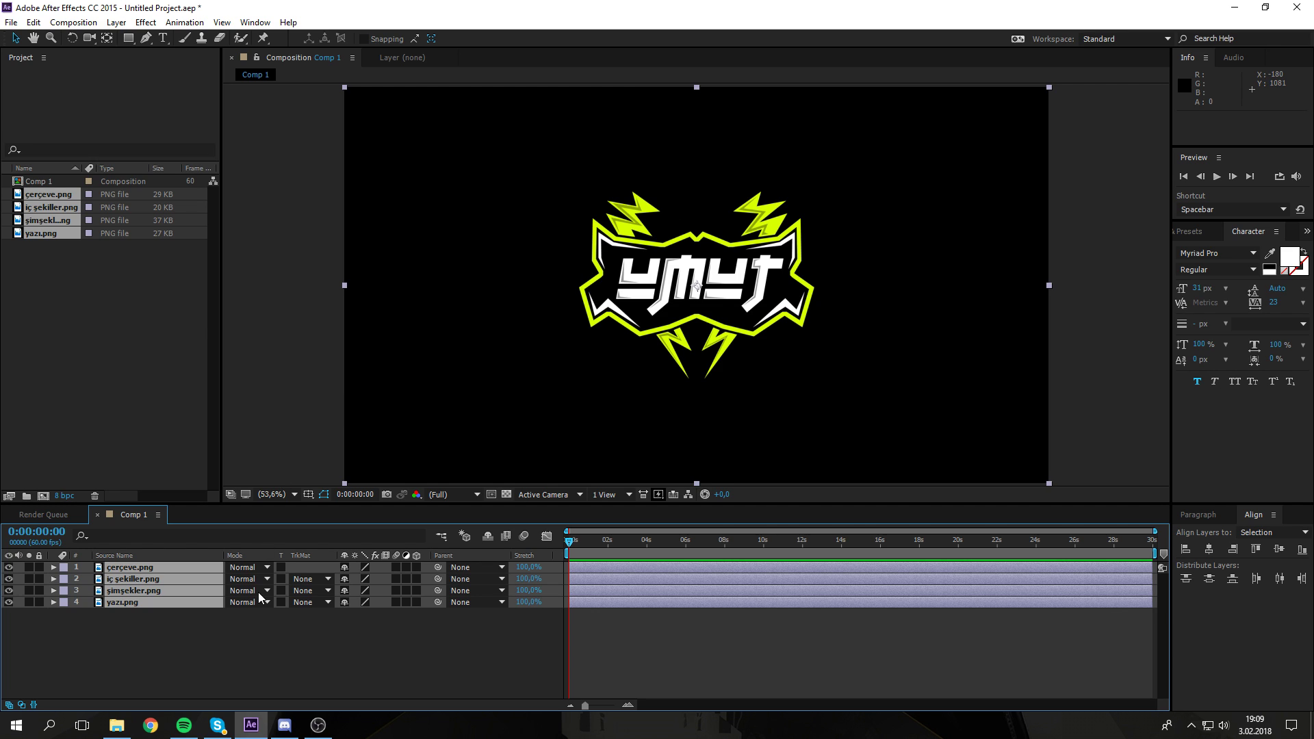
pyautogui.click(133, 642)
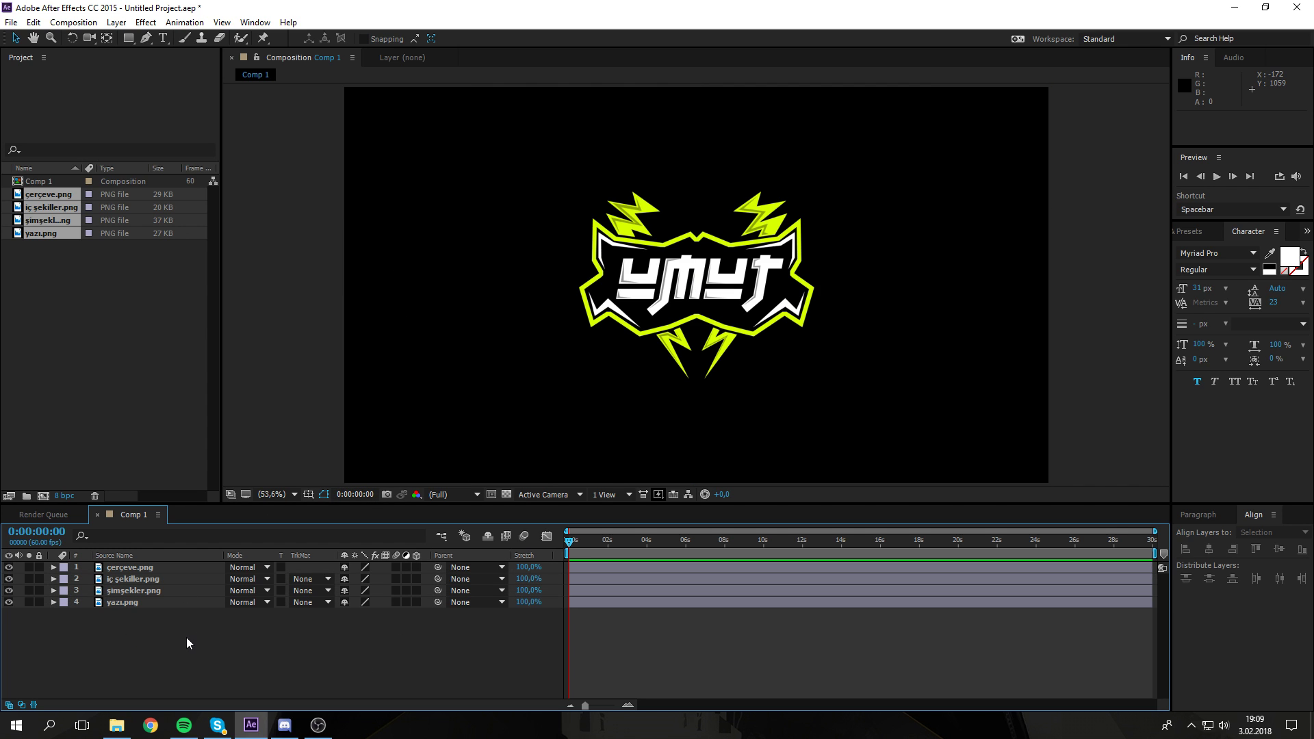
# Step: Add a 1920 x 1080 px solid in very dark gray (RGB 22, 22, 22) to Comp 1
pyautogui.rightClick(186, 638)
pyautogui.moveTo(268, 512)
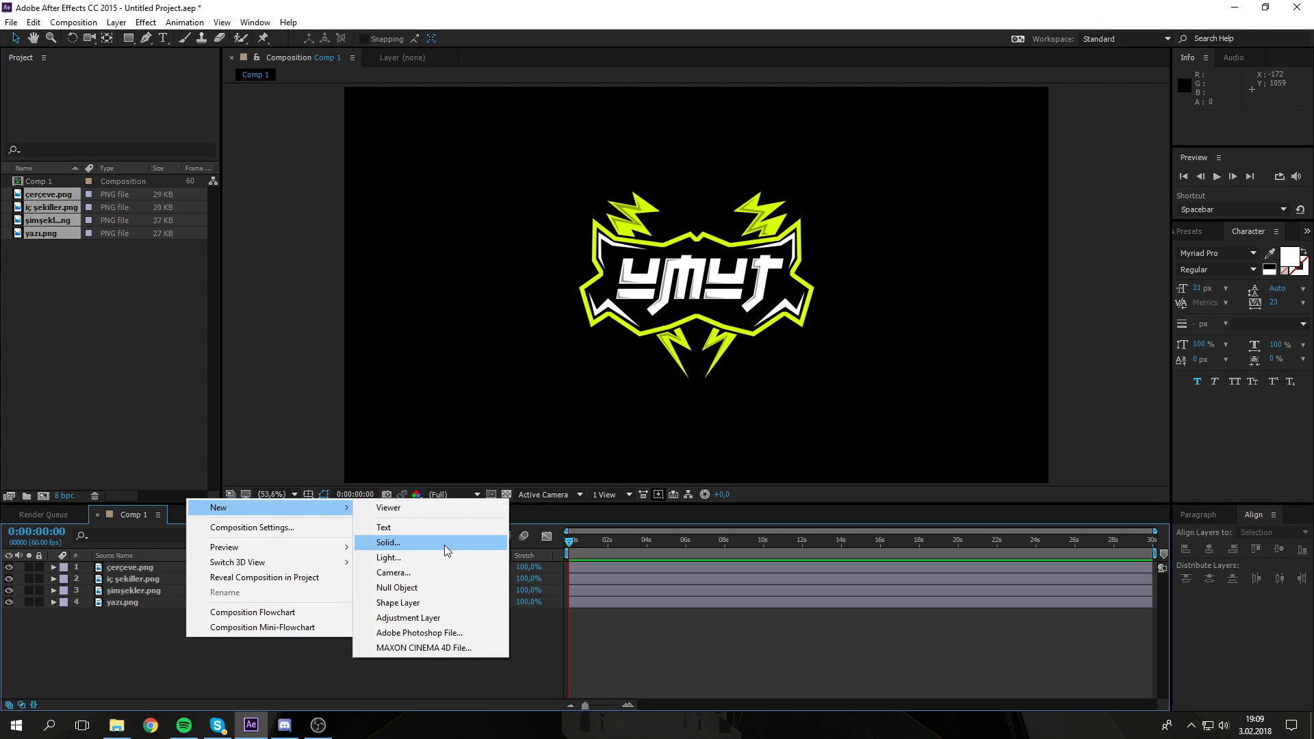
pyautogui.rightClick(141, 658)
pyautogui.rightClick(96, 646)
pyautogui.moveTo(219, 521)
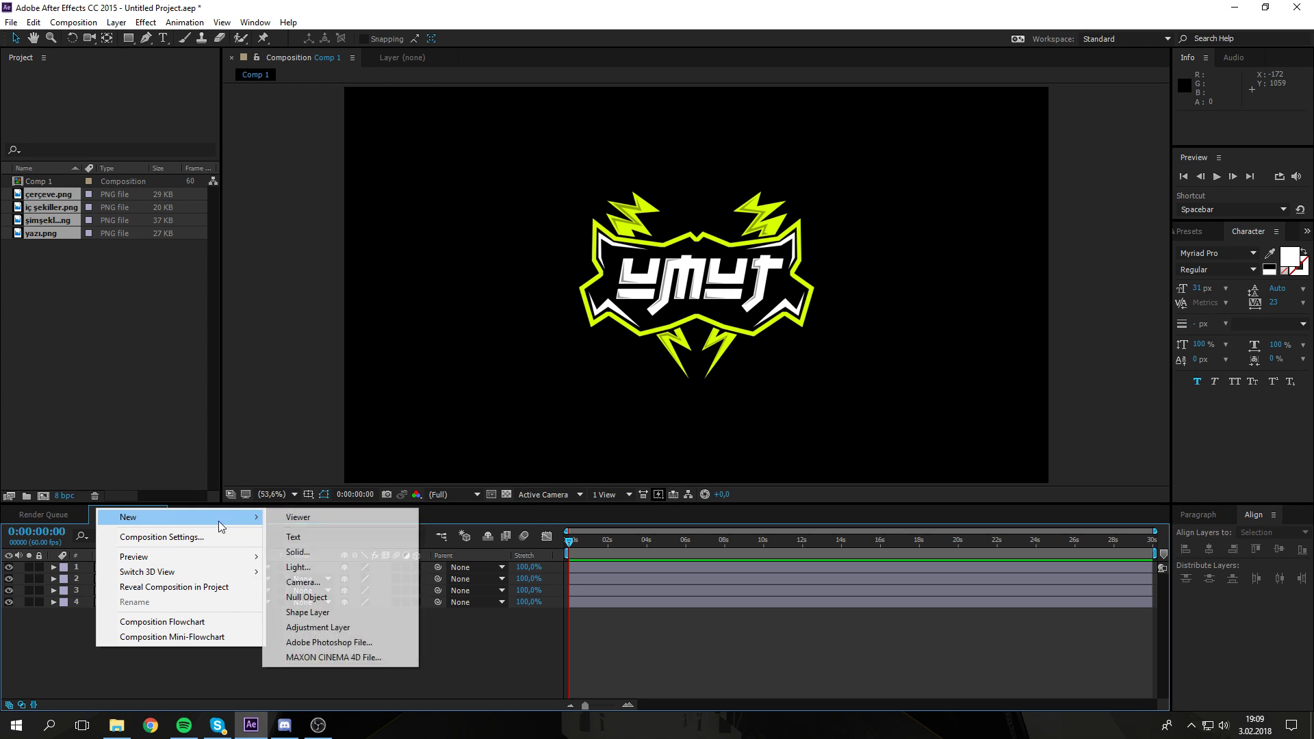
pyautogui.click(320, 553)
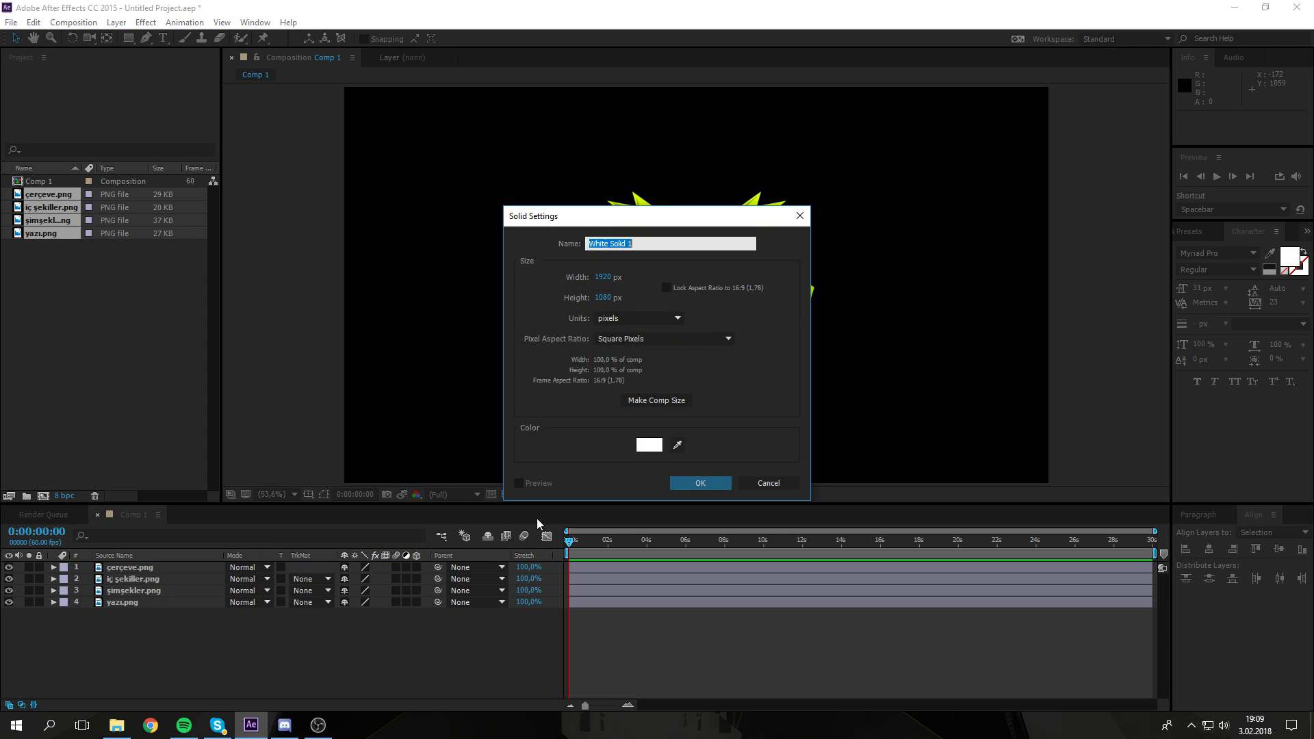
pyautogui.click(647, 449)
pyautogui.moveTo(664, 321); pyautogui.dragTo(901, 299)
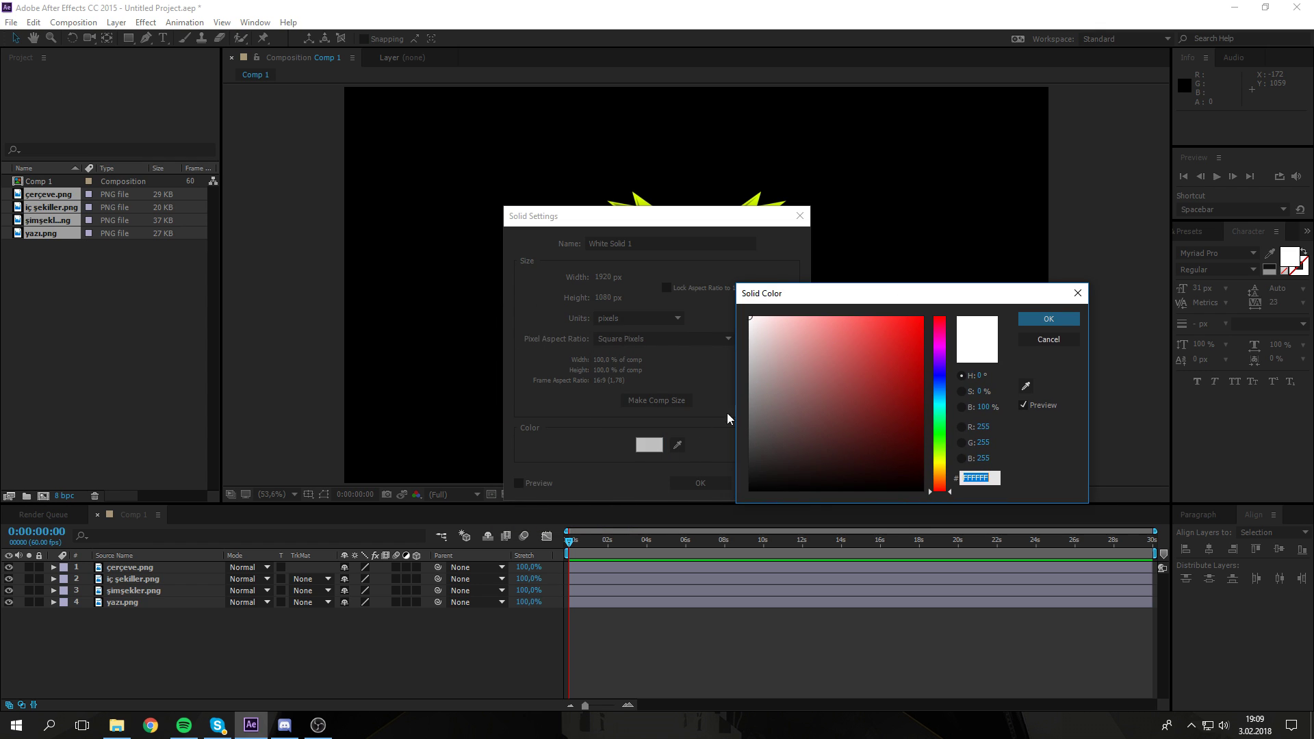
pyautogui.moveTo(832, 429); pyautogui.dragTo(731, 468)
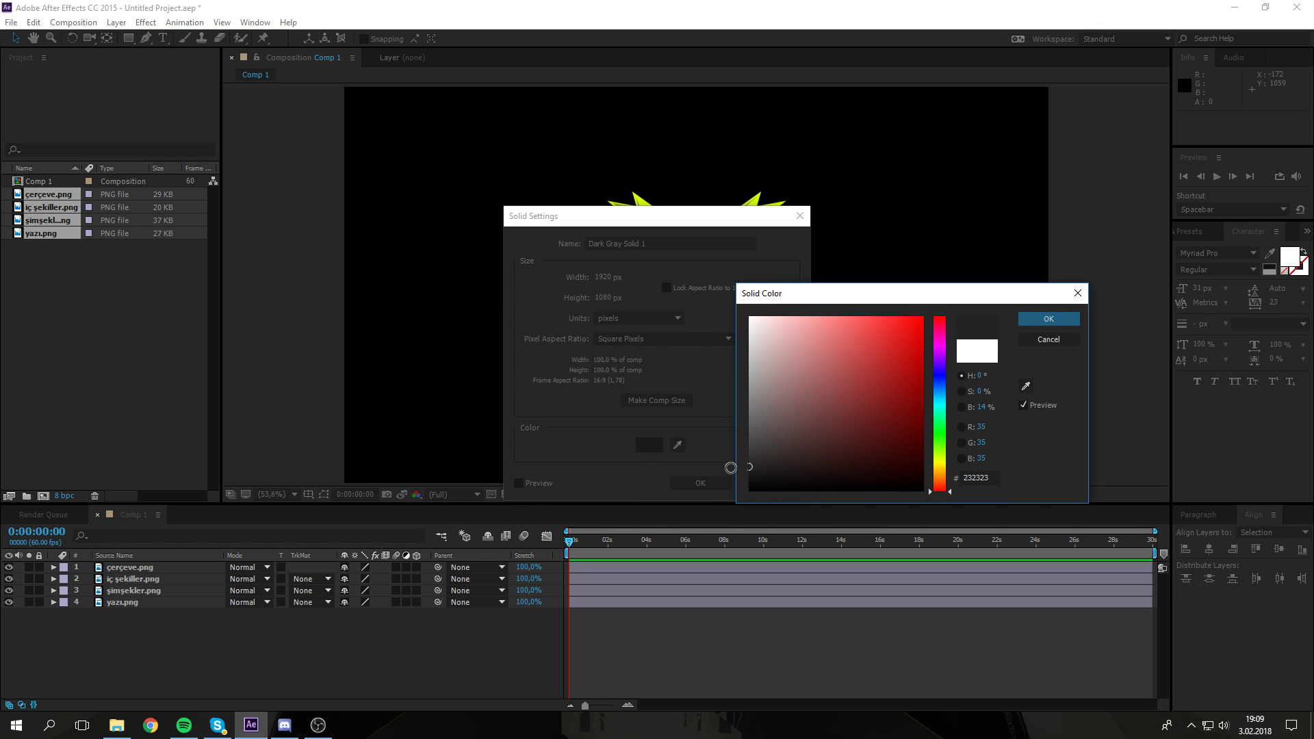
pyautogui.moveTo(753, 487); pyautogui.dragTo(734, 475)
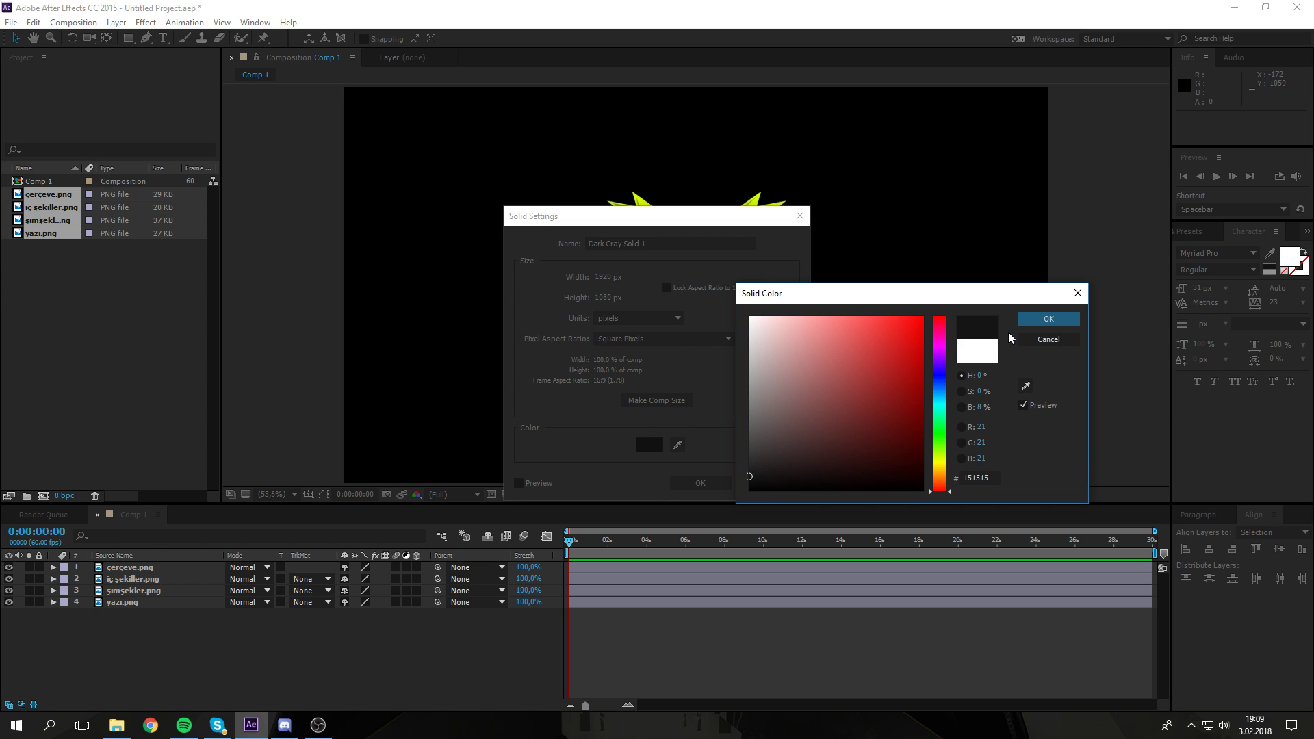
pyautogui.moveTo(876, 417); pyautogui.dragTo(994, 226)
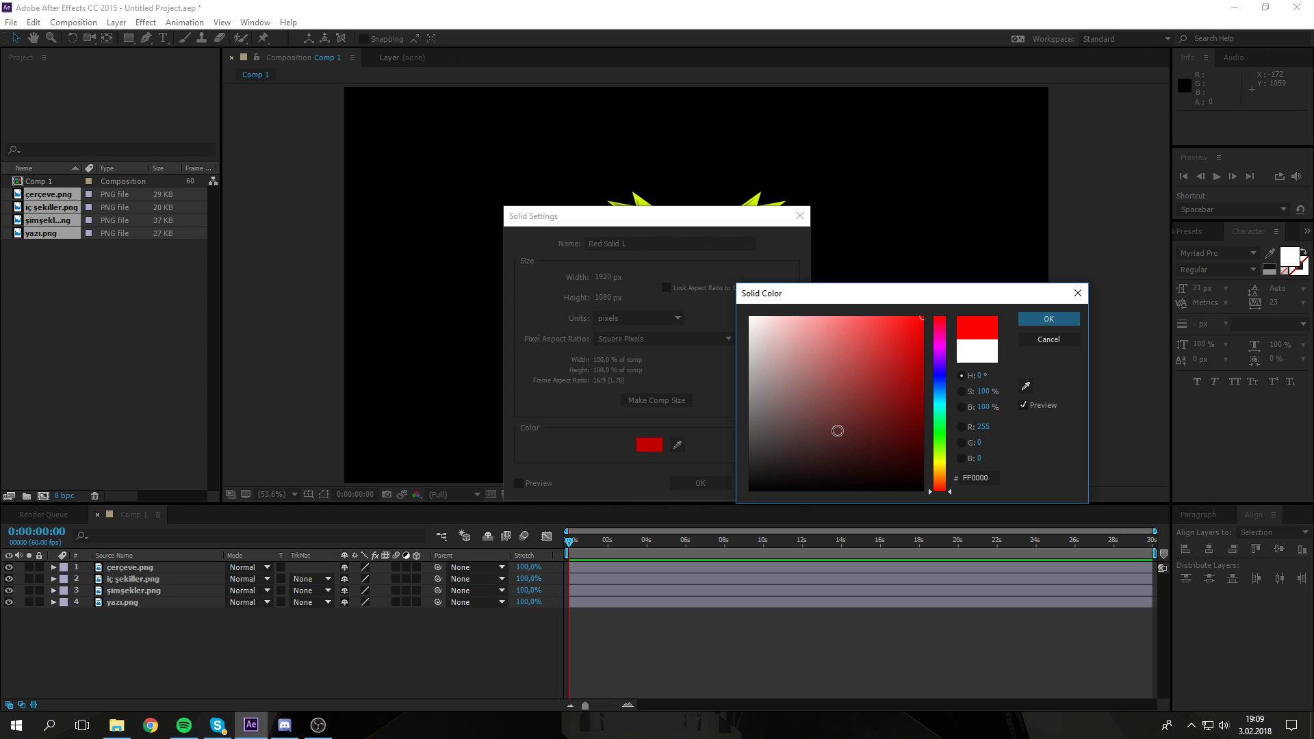
pyautogui.click(753, 466)
pyautogui.moveTo(753, 466); pyautogui.dragTo(708, 475)
pyautogui.click(1030, 320)
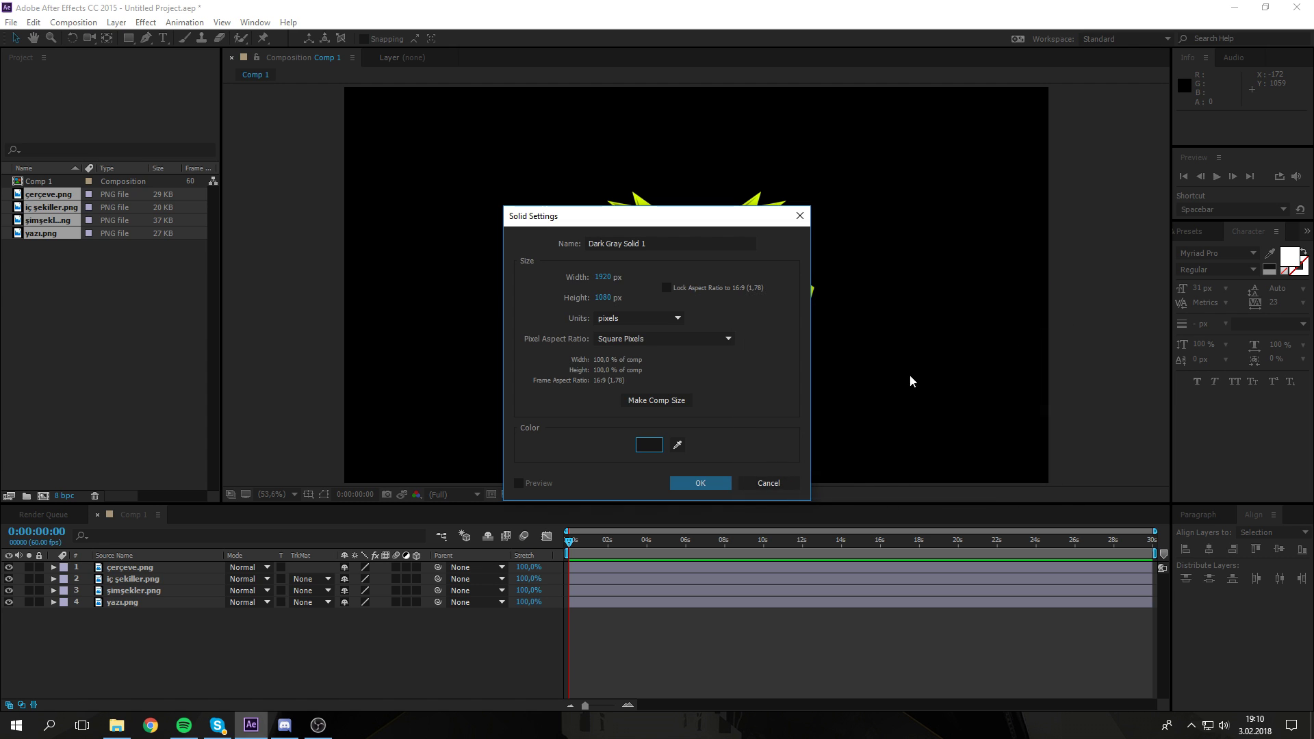
pyautogui.click(692, 482)
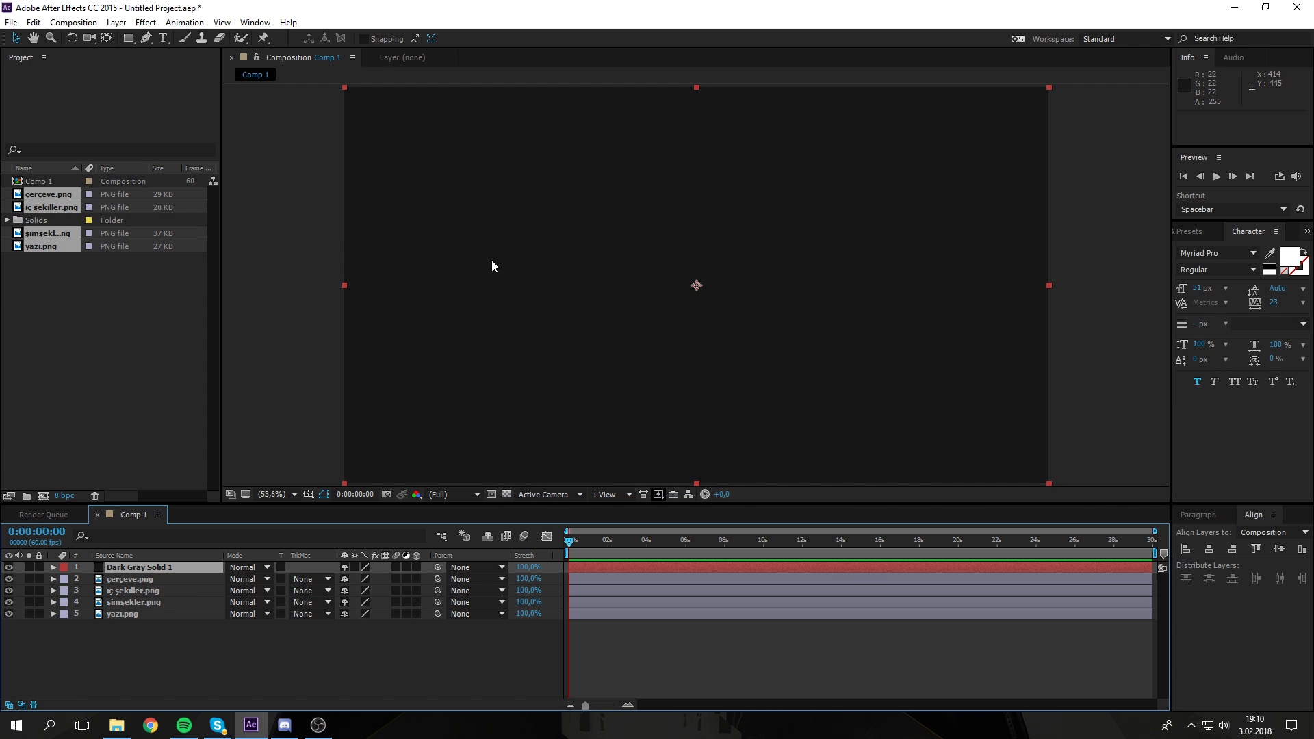
# Step: Move the dark gray solid to the bottom of the layer stack, below yazı.png, as the background
pyautogui.click(158, 657)
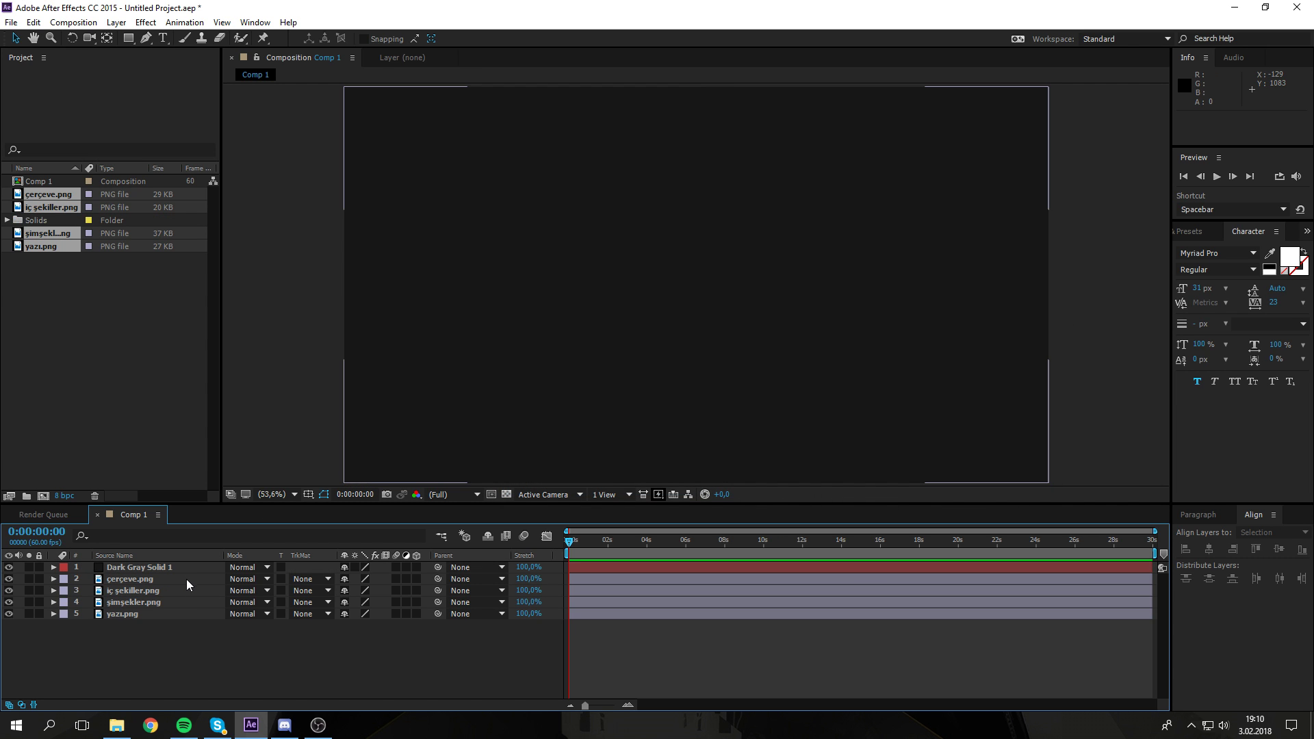
pyautogui.click(130, 567)
pyautogui.moveTo(188, 568); pyautogui.dragTo(183, 622)
pyautogui.click(170, 640)
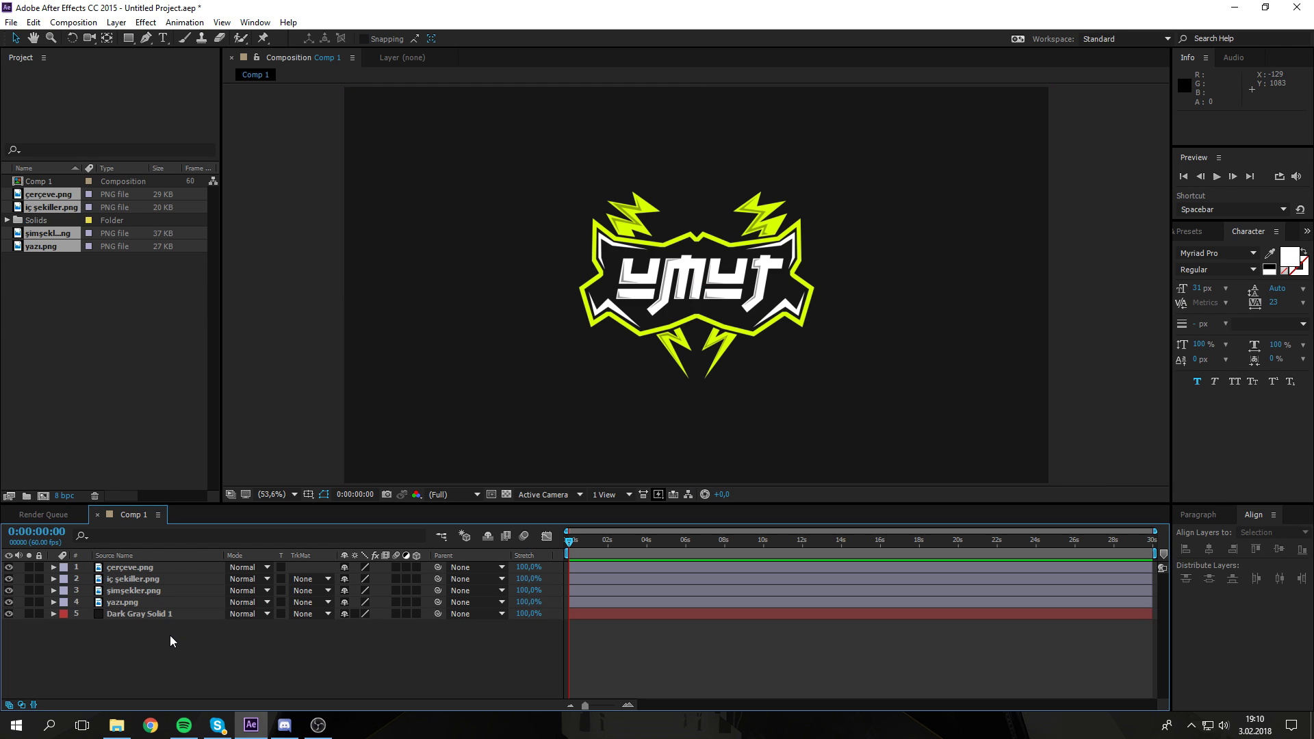
# Step: Check the çerçeve.png and yazı.png layers by switching the visibility of each off and on again
pyautogui.click(9, 568)
pyautogui.click(8, 568)
pyautogui.click(8, 602)
pyautogui.click(9, 602)
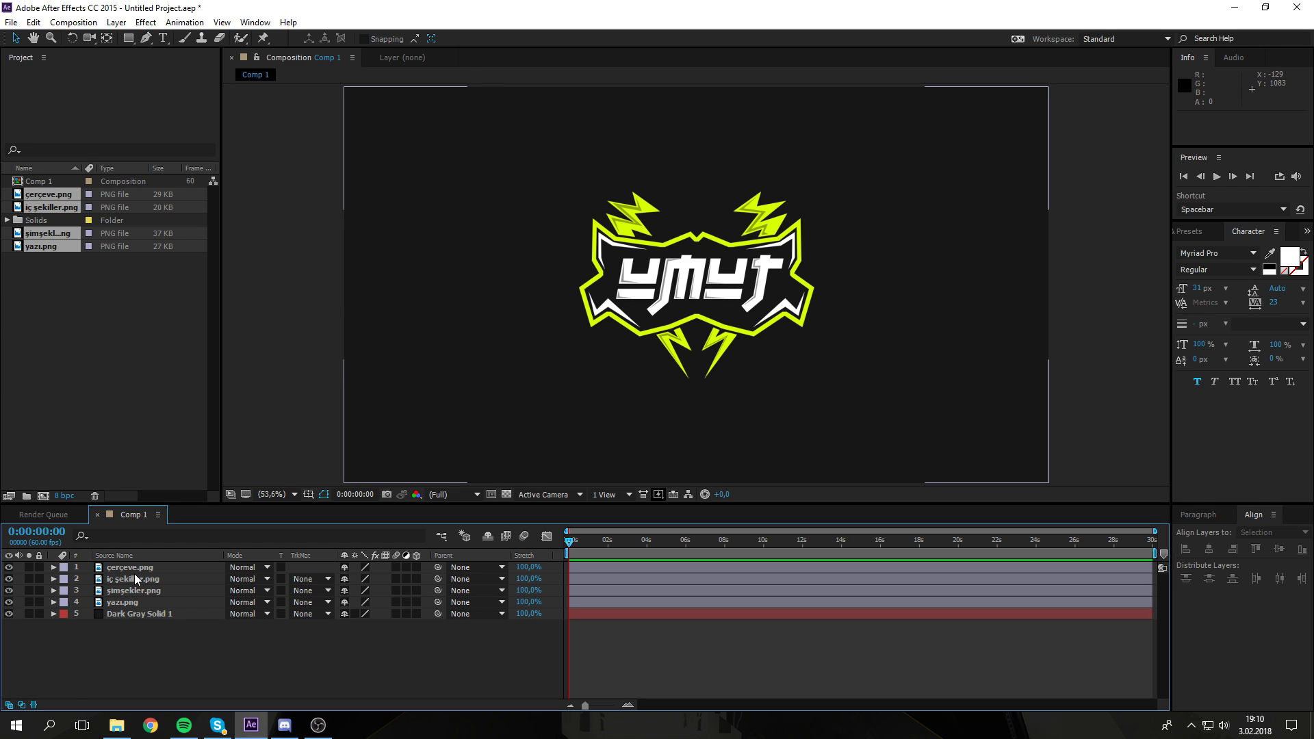
# Step: Reorder the logo layers from top to bottom as şimşekler.png, iç şekiller.png, yazı.png and çerçeve.png
pyautogui.moveTo(140, 568)
pyautogui.mouseDown()
pyautogui.moveTo(146, 609)
pyautogui.moveTo(129, 571)
pyautogui.mouseUp()
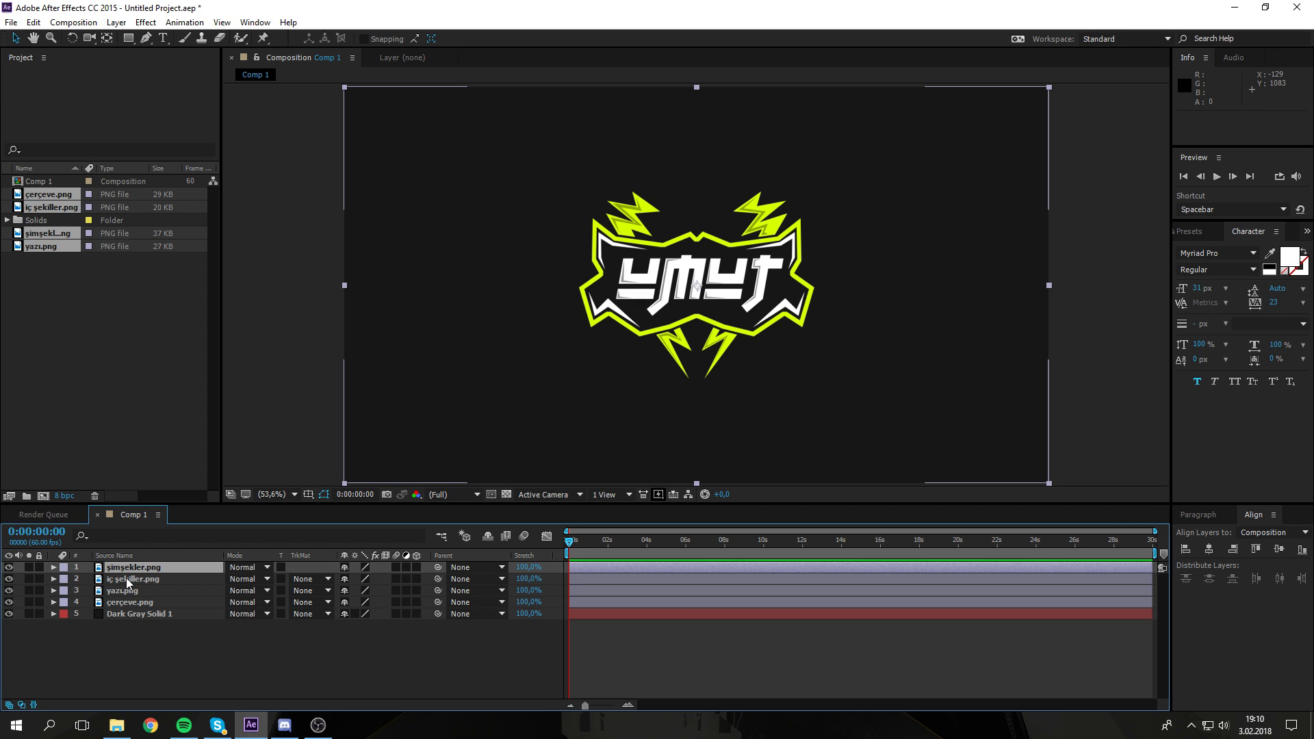
pyautogui.click(126, 578)
pyautogui.click(134, 643)
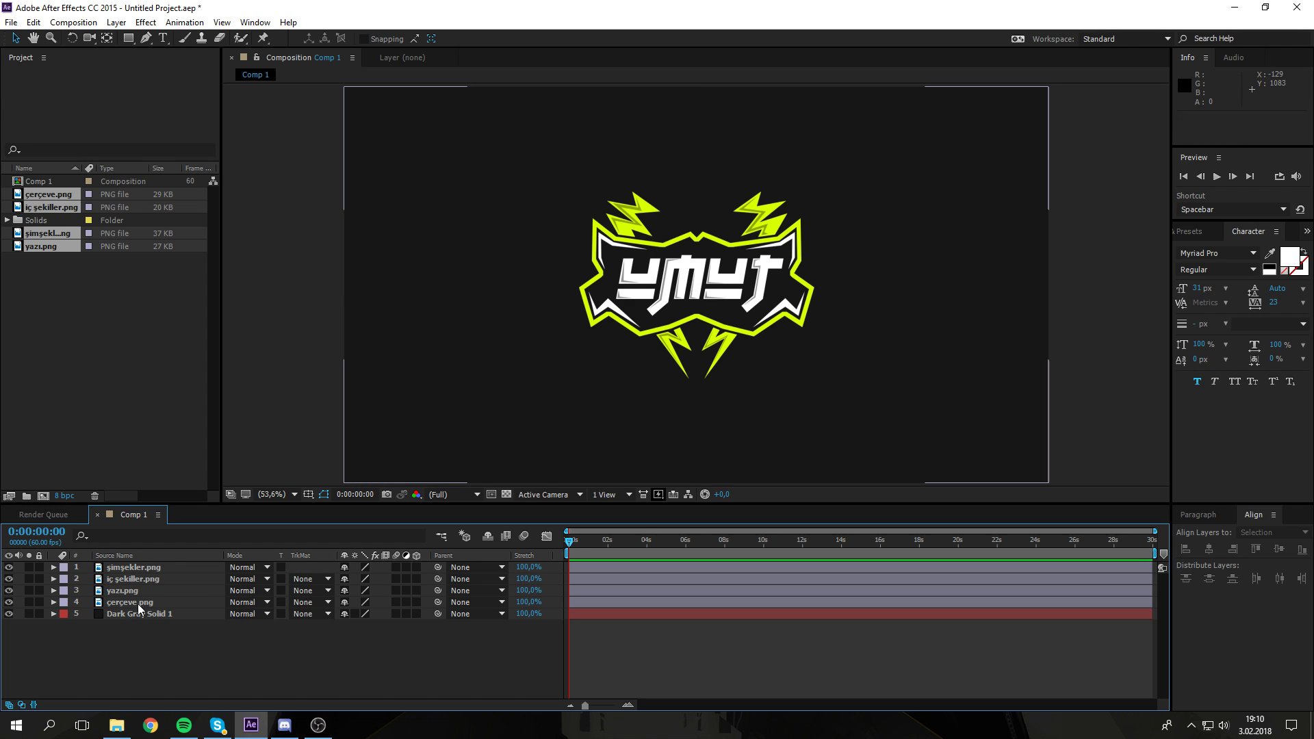
pyautogui.click(129, 602)
pyautogui.click(134, 591)
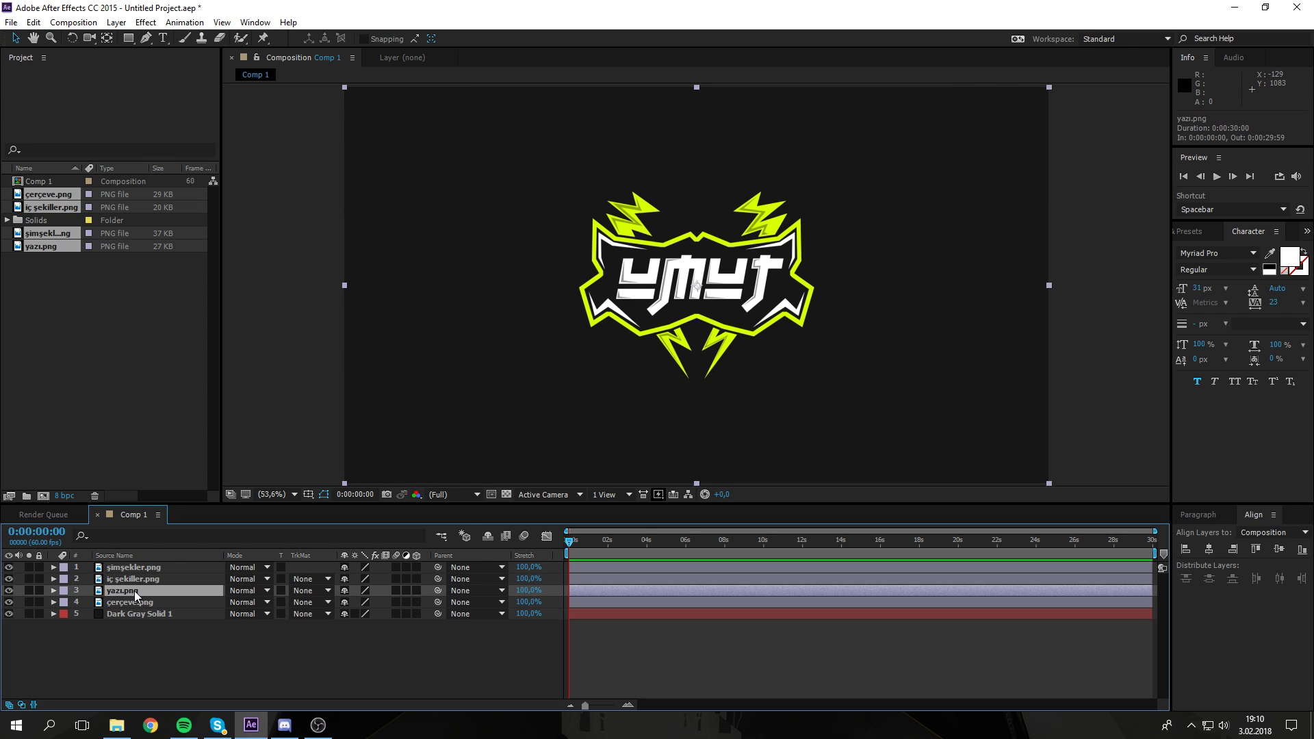
pyautogui.click(137, 583)
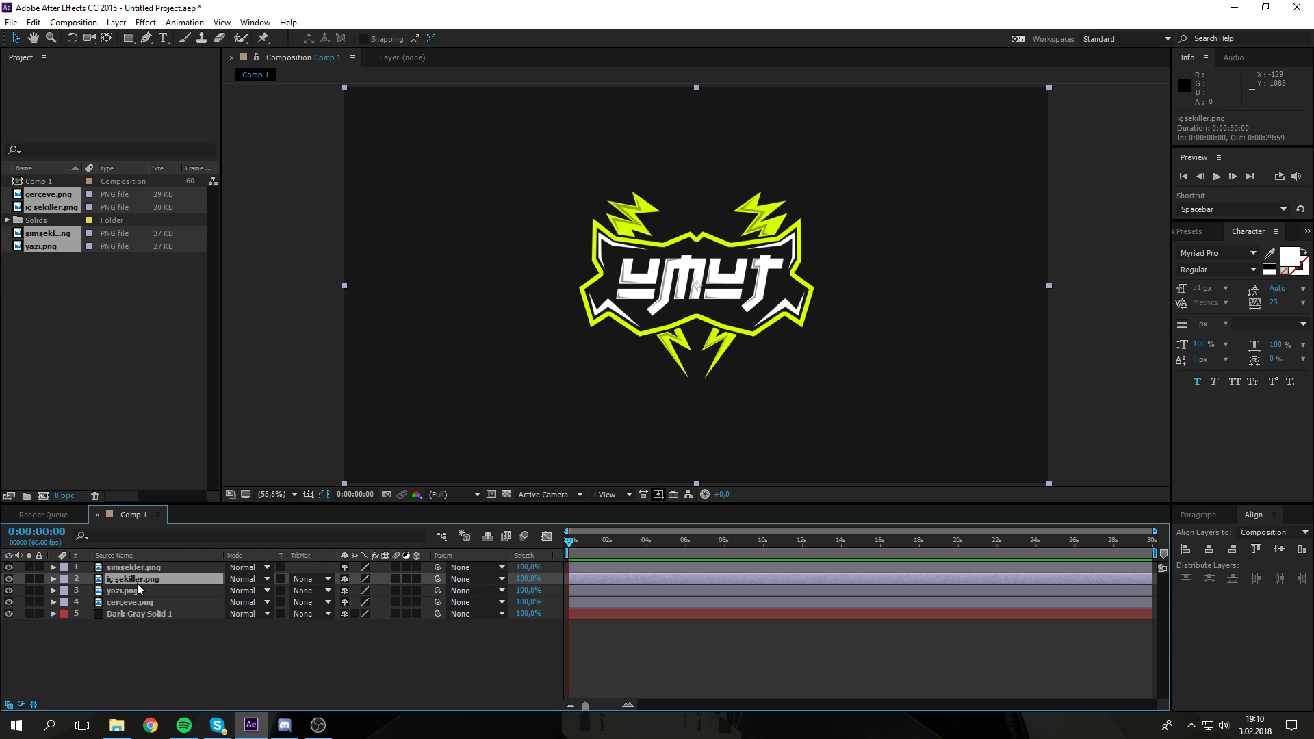
pyautogui.click(134, 568)
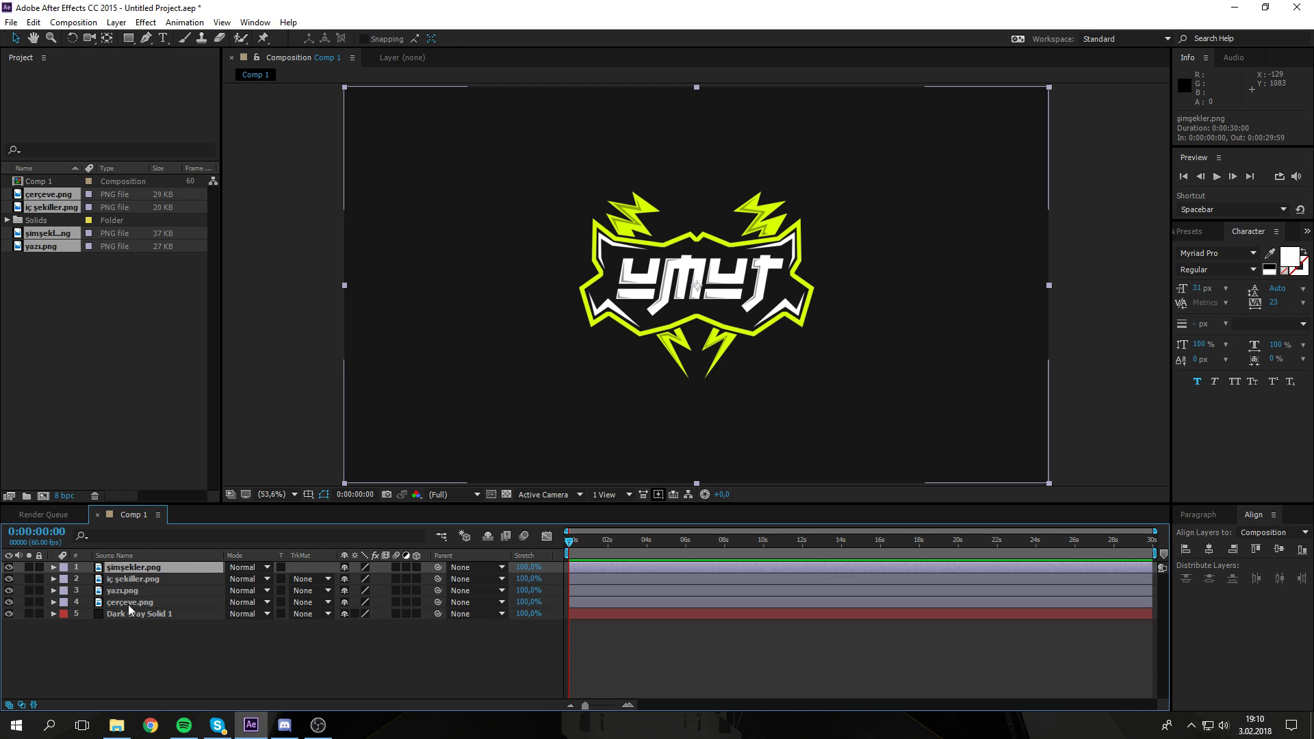
pyautogui.moveTo(129, 604); pyautogui.dragTo(145, 582)
pyautogui.click(126, 641)
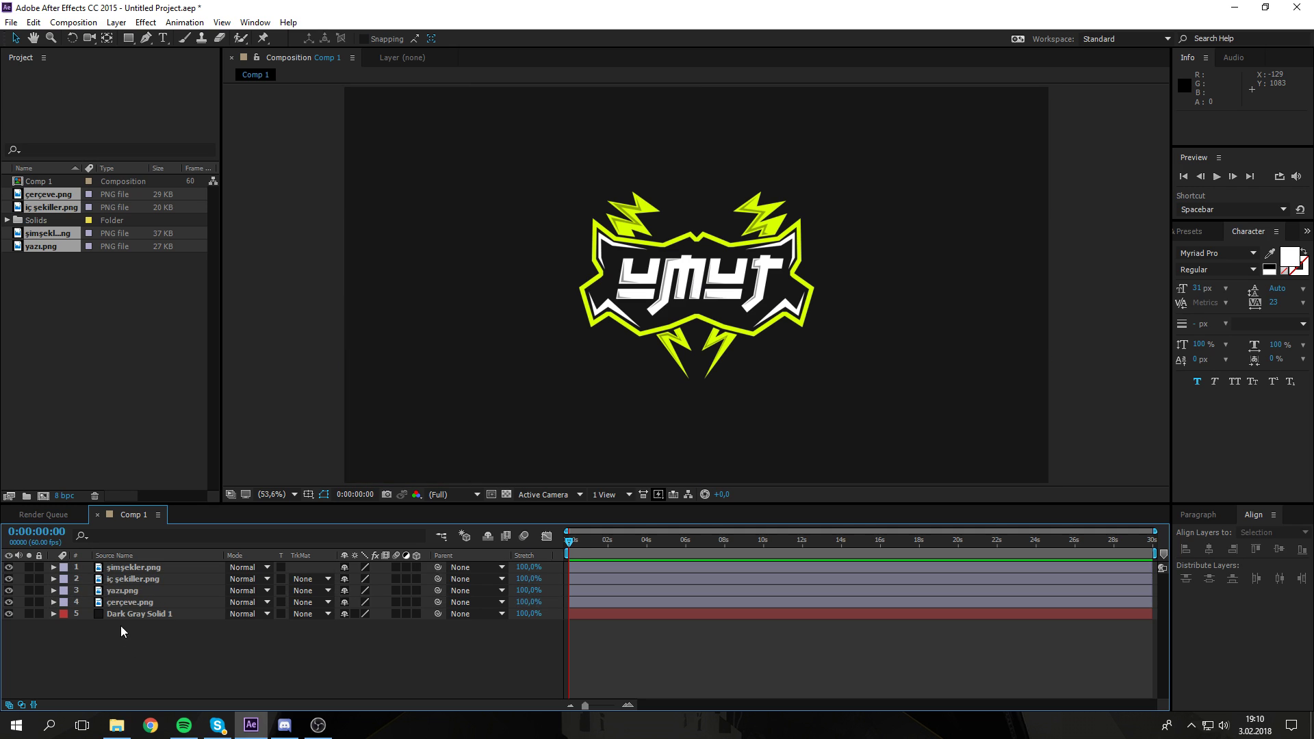
# Step: Select the four logo PNG layers and expand the Transform properties of şimşekler.png
pyautogui.click(144, 569)
pyautogui.keyDown('shift'); pyautogui.click(138, 600); pyautogui.keyUp('shift')
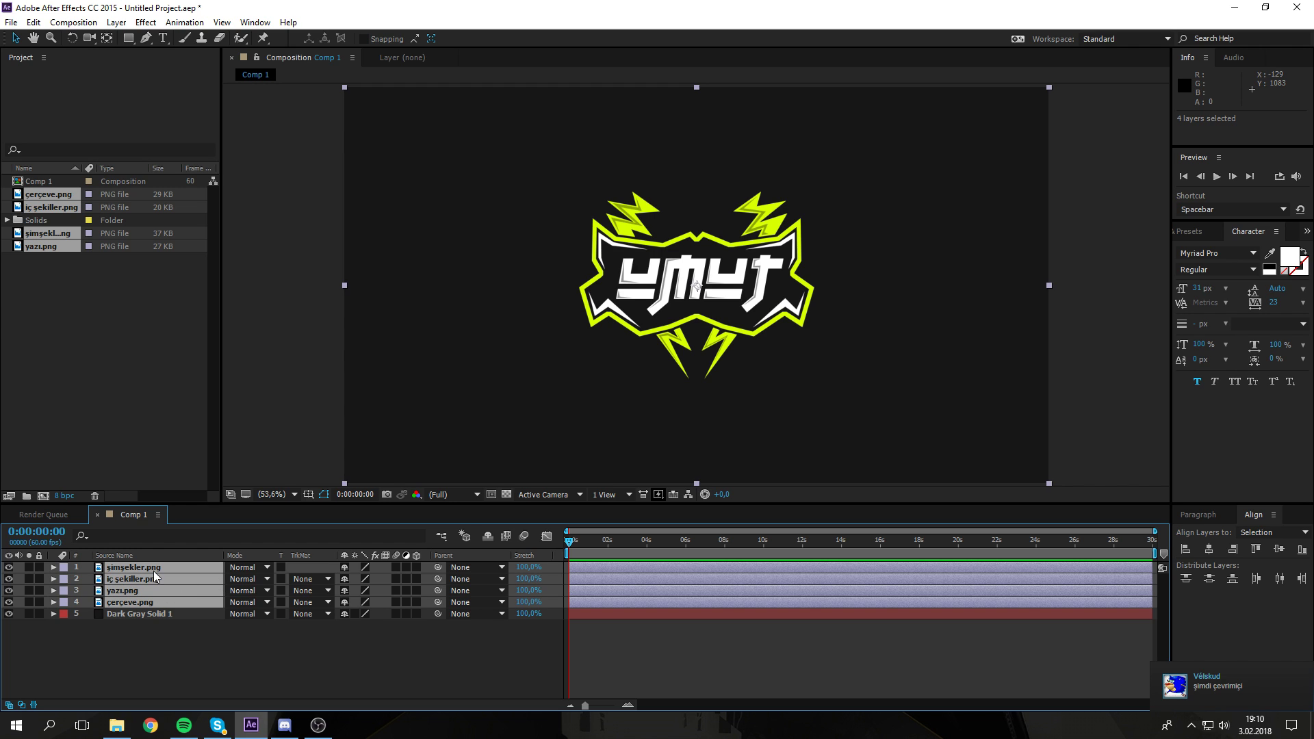
pyautogui.click(55, 568)
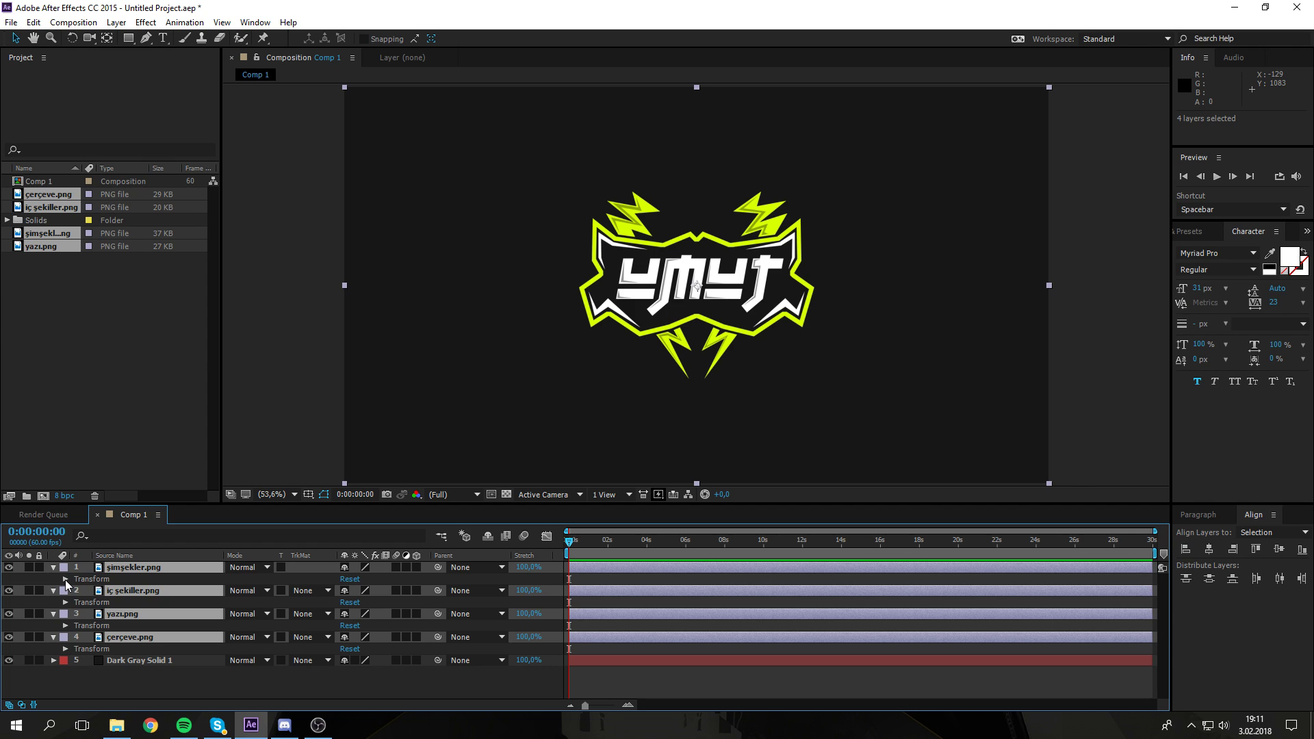
pyautogui.click(65, 579)
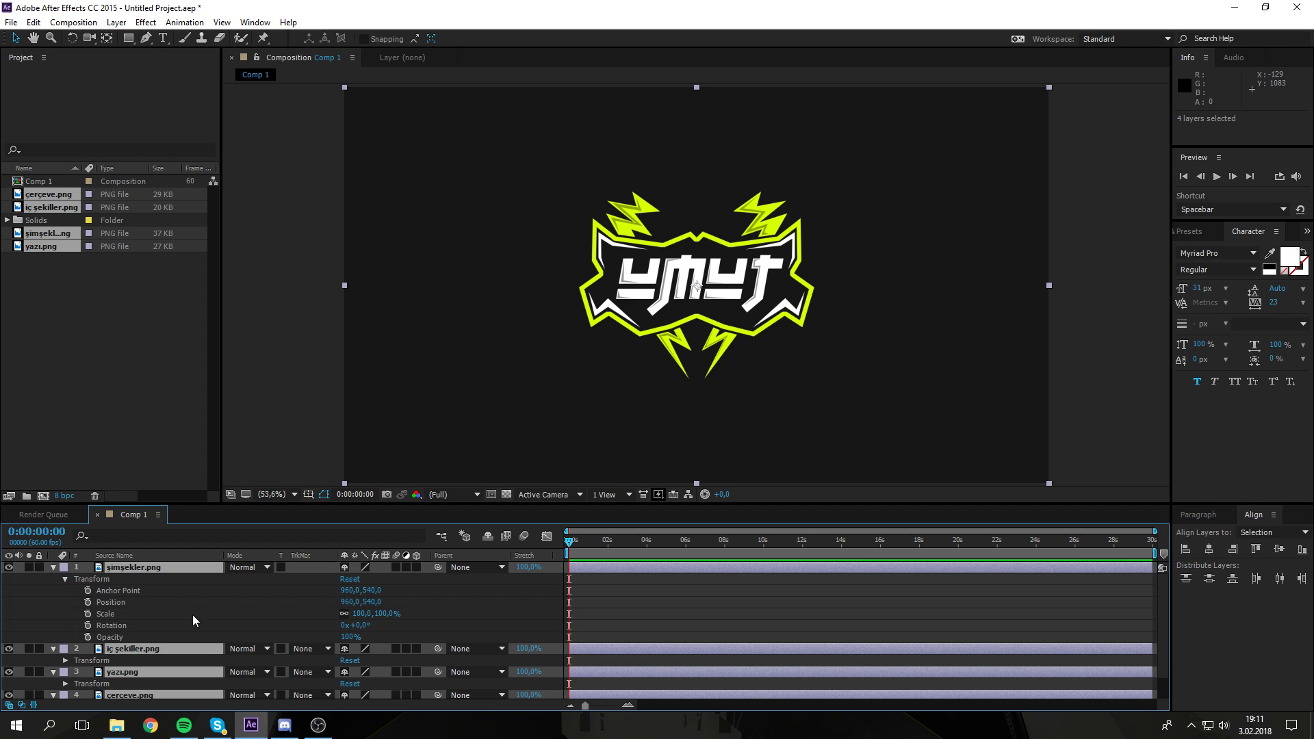
pyautogui.scroll(-1, 203, 622)
pyautogui.scroll(1, 319, 612)
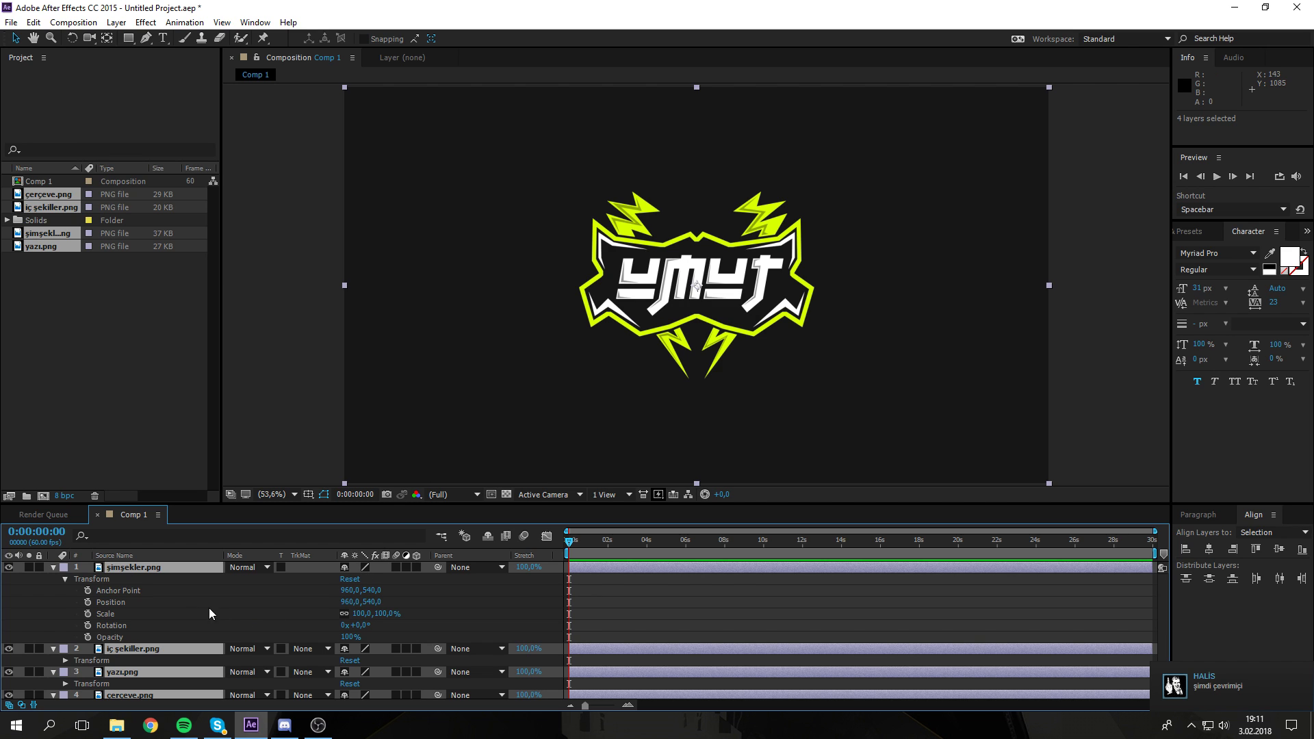
# Step: Move the four selected logo layers straight down out of the frame, to Position 960, 1346
pyautogui.moveTo(355, 603)
pyautogui.mouseDown()
pyautogui.moveTo(408, 593)
pyautogui.moveTo(314, 606)
pyautogui.moveTo(360, 613)
pyautogui.mouseUp()
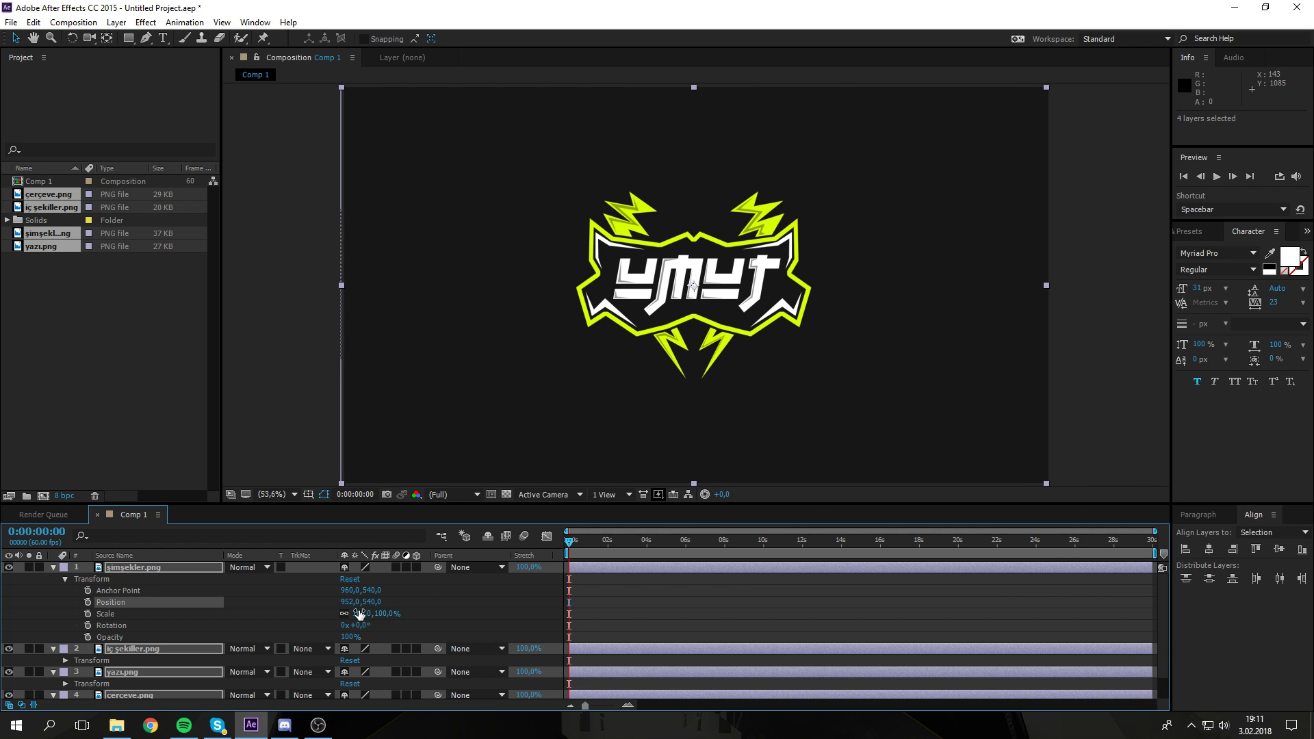
pyautogui.hotkey('ctrl', 'z')
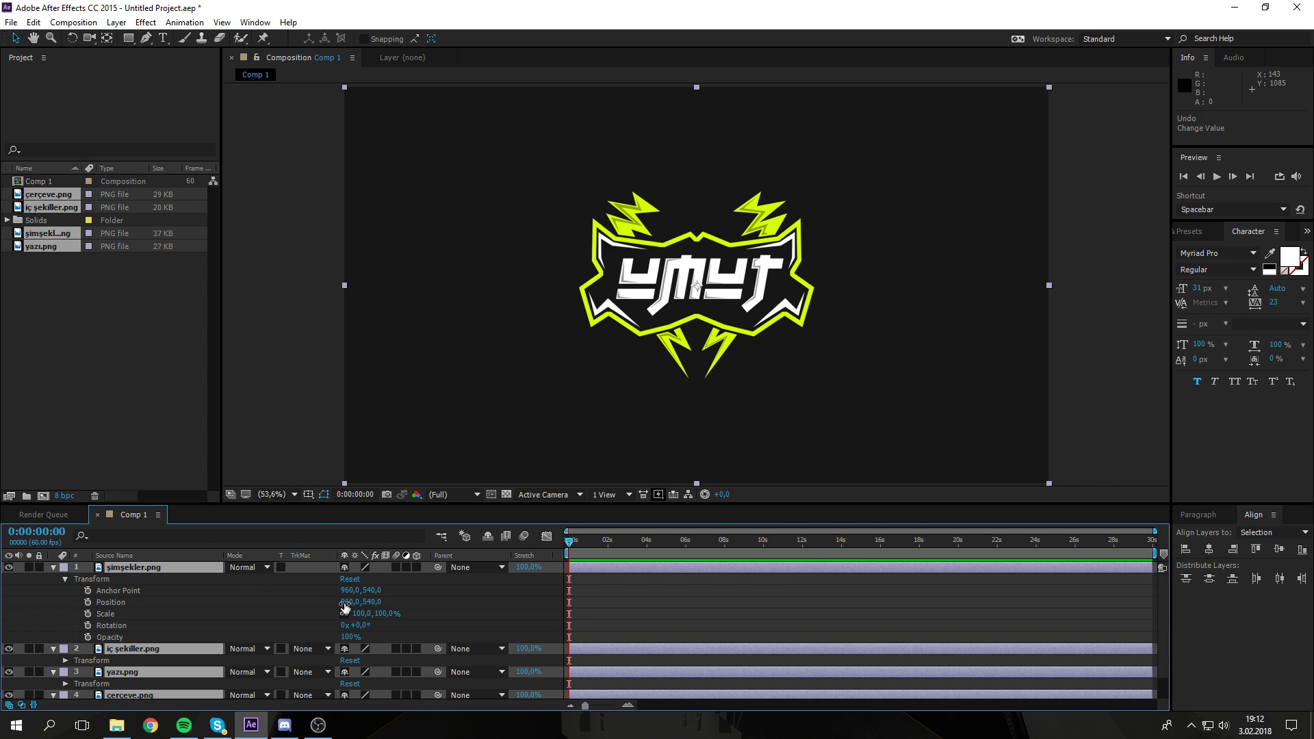
pyautogui.moveTo(345, 606); pyautogui.dragTo(345, 602)
pyautogui.moveTo(370, 604); pyautogui.dragTo(924, 586)
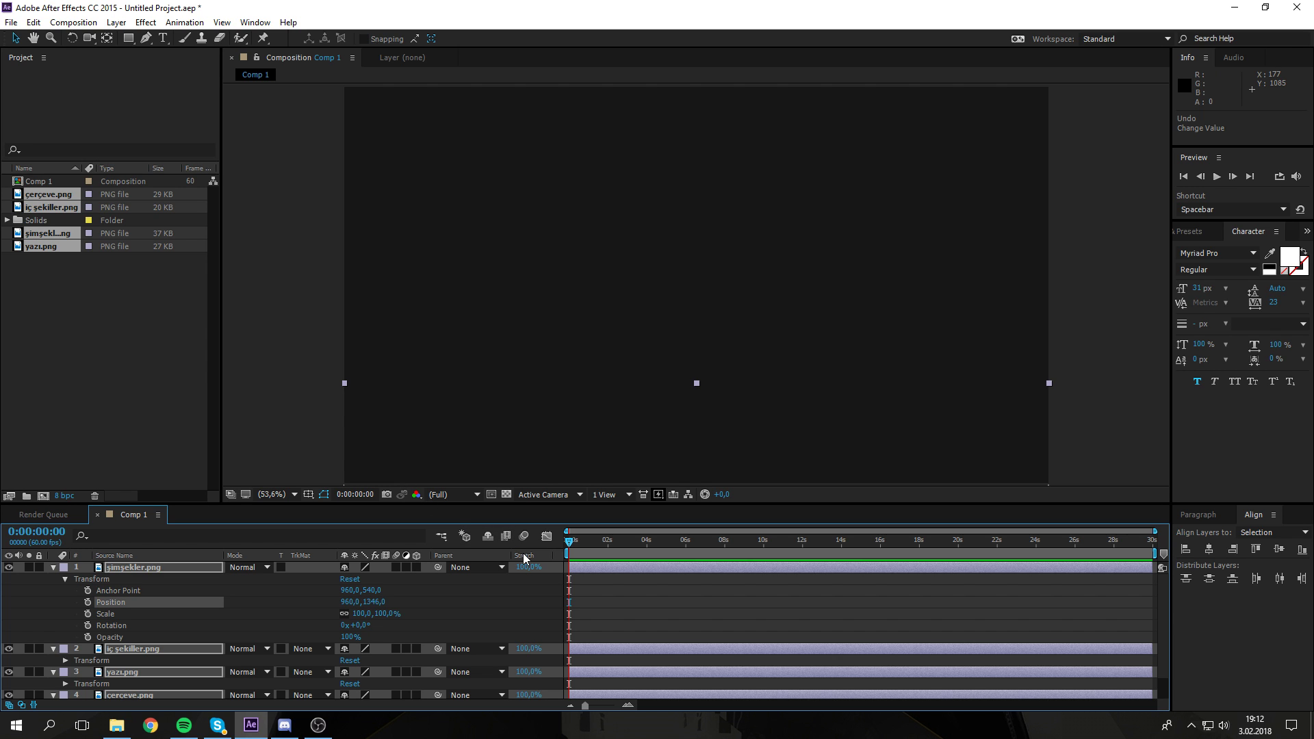
# Step: Keyframe the four logo layers' Position at 960, 1346 at 0:00:01:00 and at 960, 540 at 0:00:01:58
pyautogui.moveTo(571, 545)
pyautogui.mouseDown()
pyautogui.moveTo(713, 545)
pyautogui.moveTo(577, 545)
pyautogui.moveTo(601, 545)
pyautogui.moveTo(589, 548)
pyautogui.mouseUp()
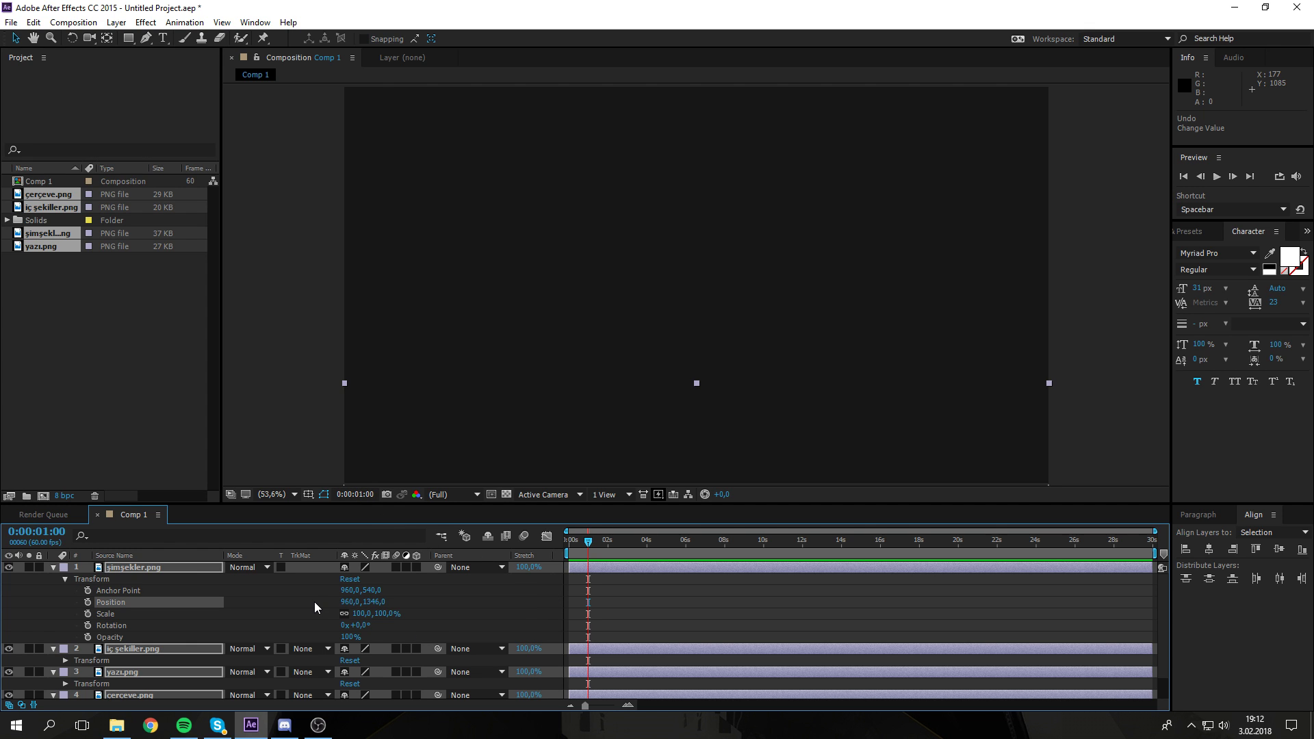
pyautogui.click(87, 603)
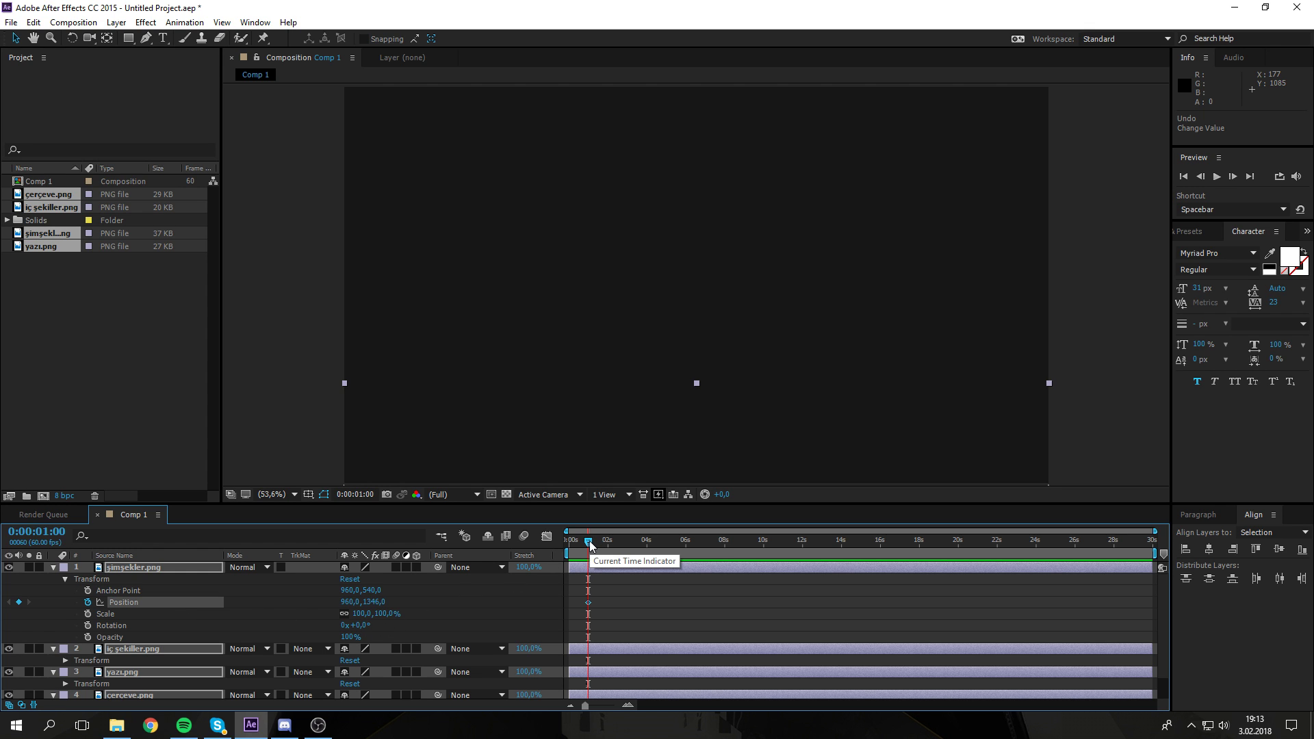
pyautogui.moveTo(589, 543); pyautogui.dragTo(609, 550)
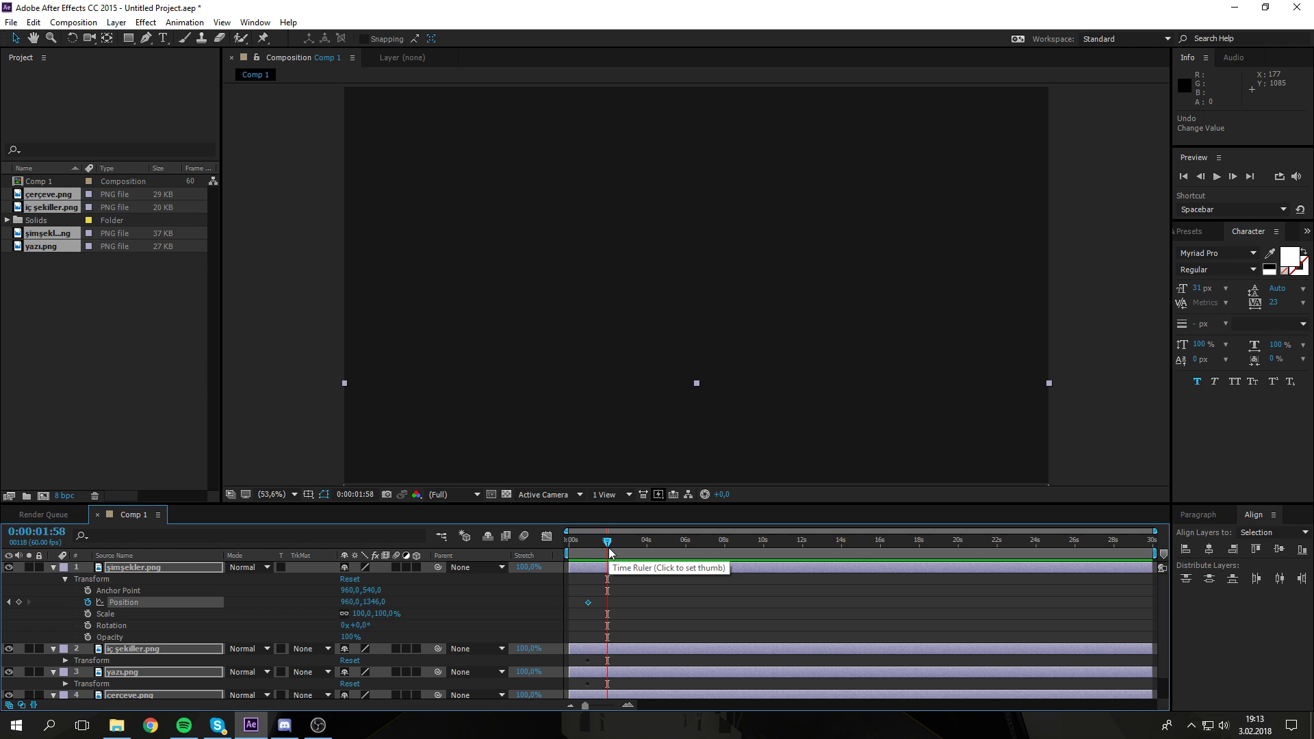
pyautogui.click(375, 605)
pyautogui.write('540')
pyautogui.press('Return')
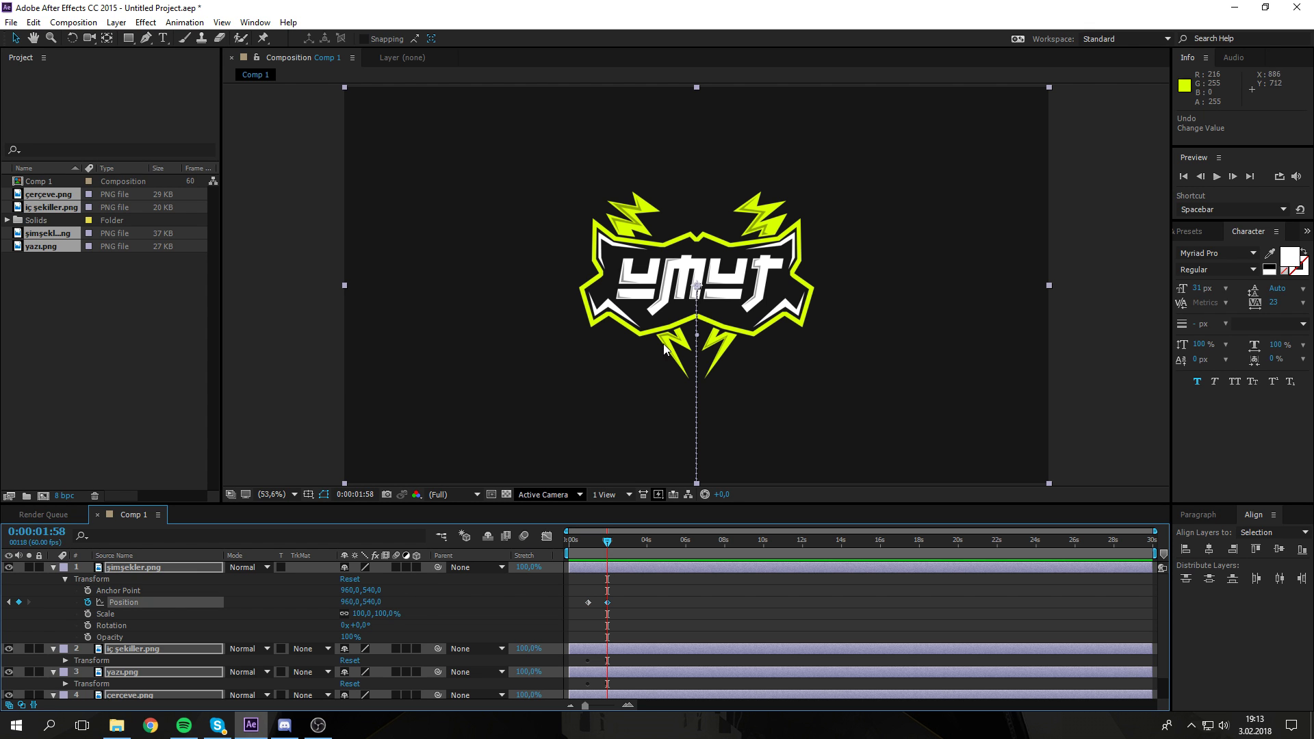
pyautogui.click(55, 568)
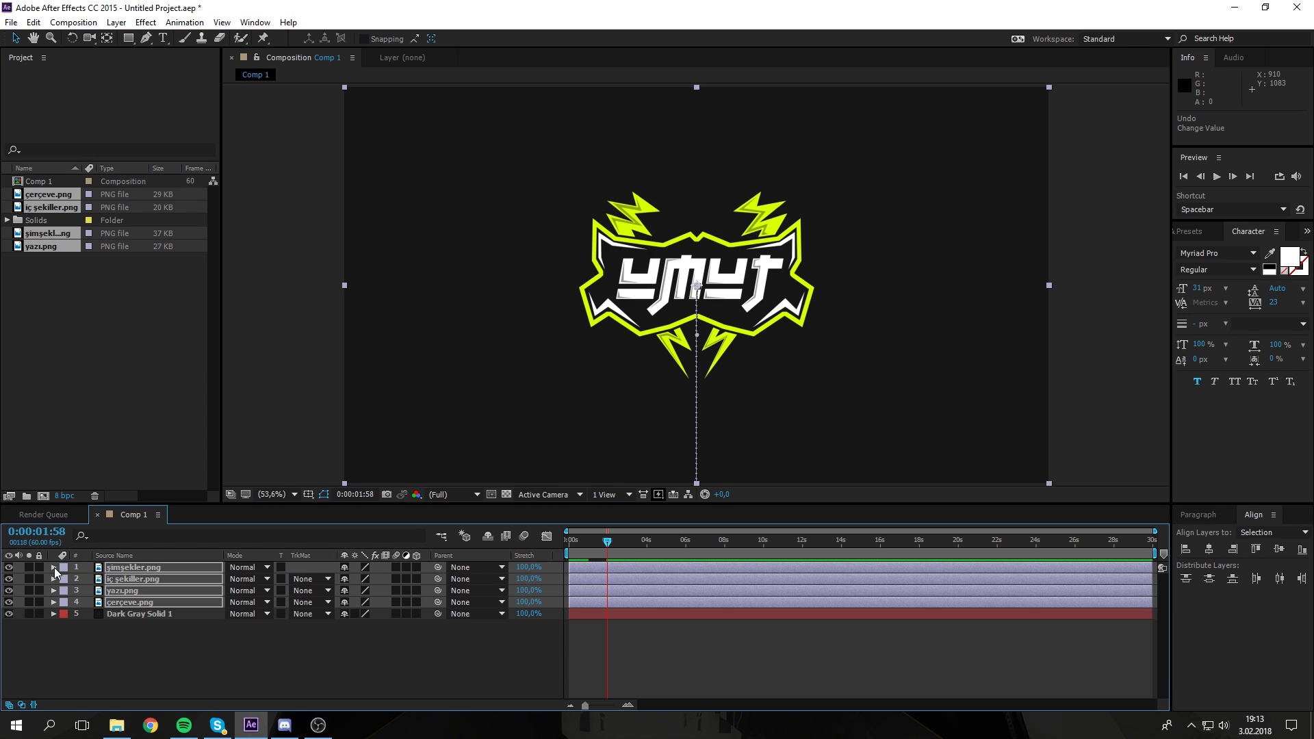
# Step: Preview the logo's upward slide-in from the start of the composition and return to the first frame
pyautogui.click(173, 635)
pyautogui.moveTo(609, 539); pyautogui.dragTo(568, 540)
pyautogui.click(1218, 176)
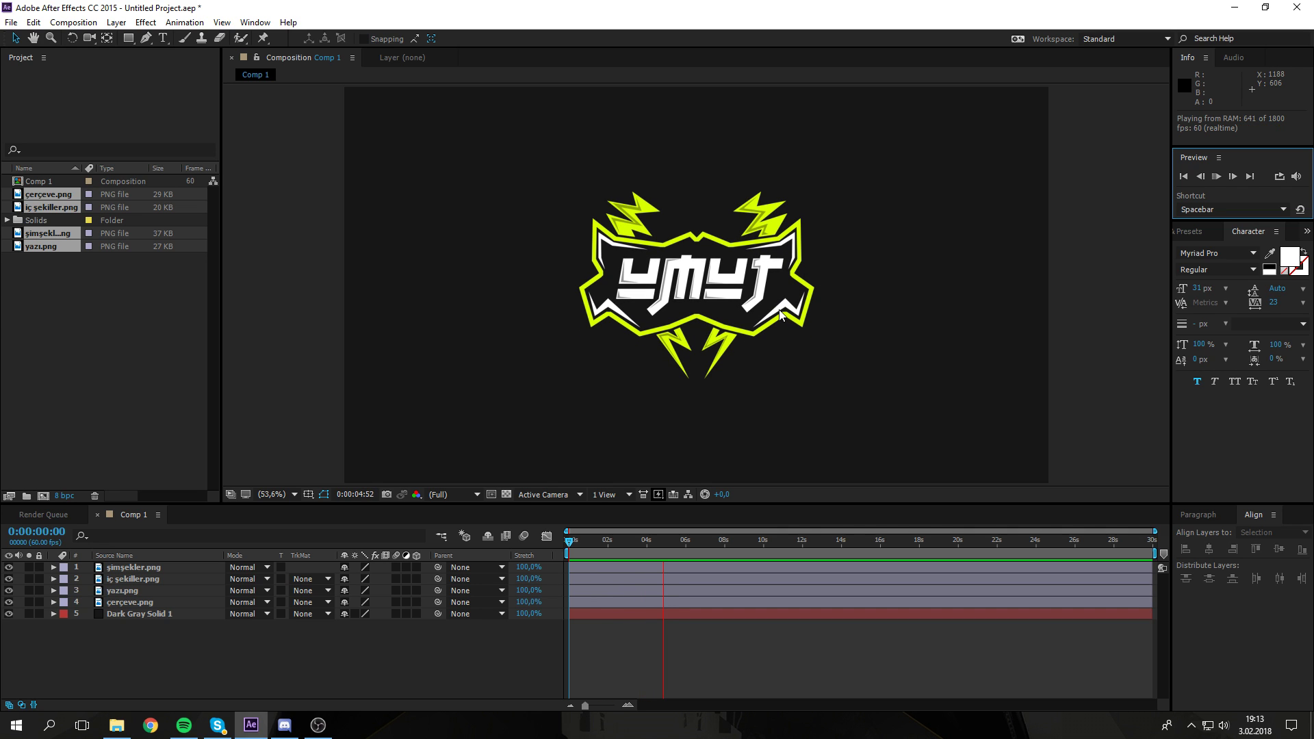
pyautogui.moveTo(575, 540); pyautogui.dragTo(559, 569)
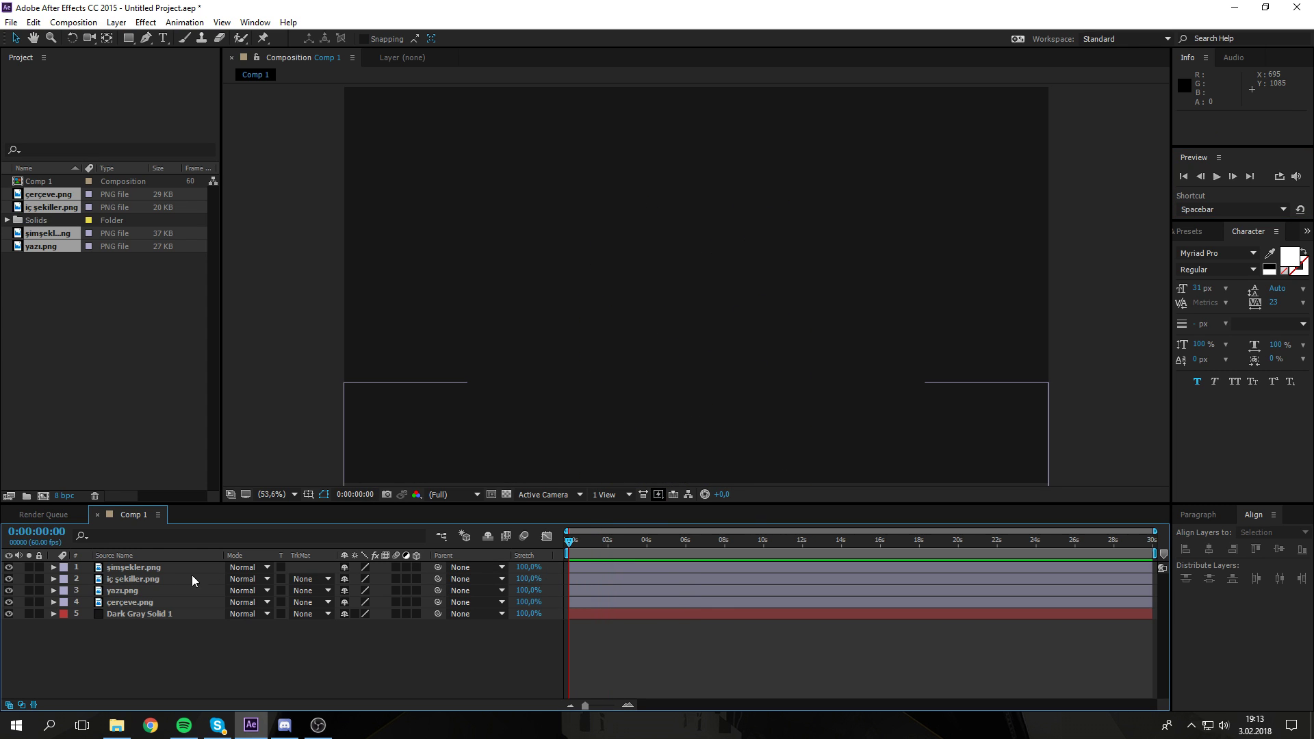
pyautogui.click(51, 568)
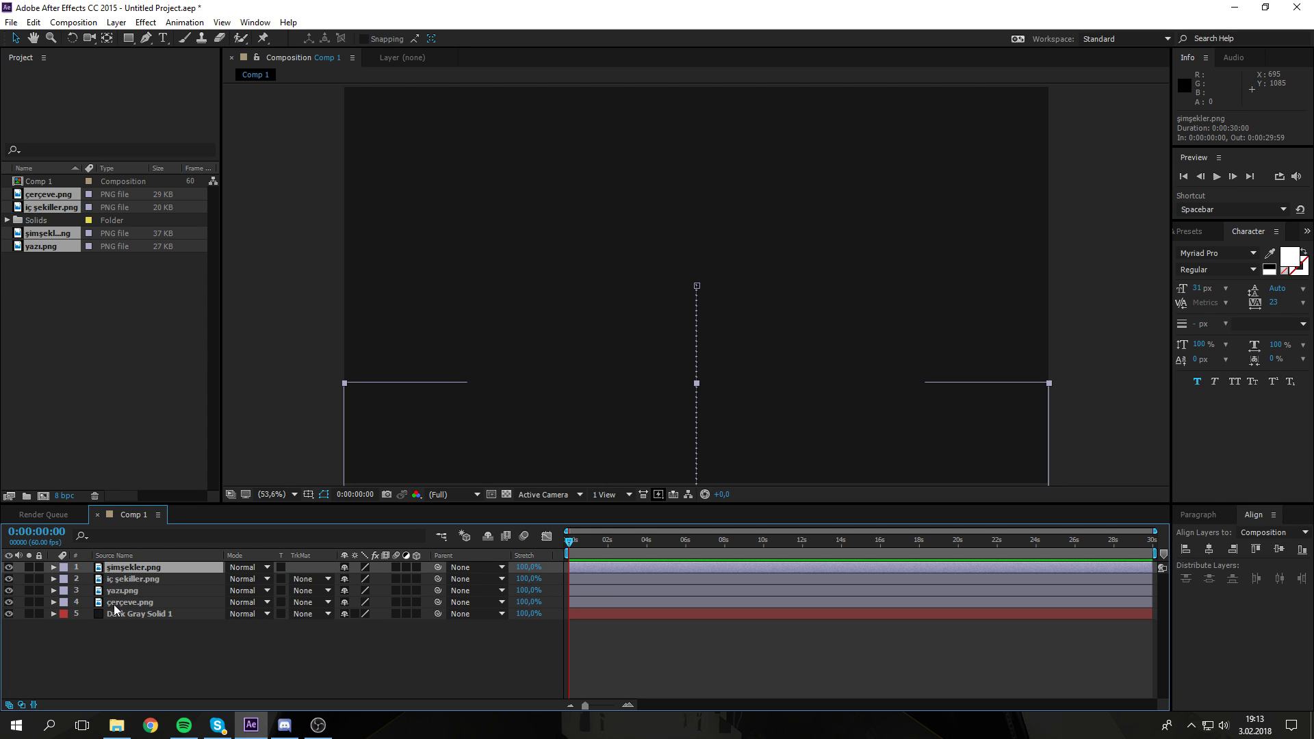
pyautogui.keyDown('shift'); pyautogui.click(48, 599); pyautogui.keyUp('shift')
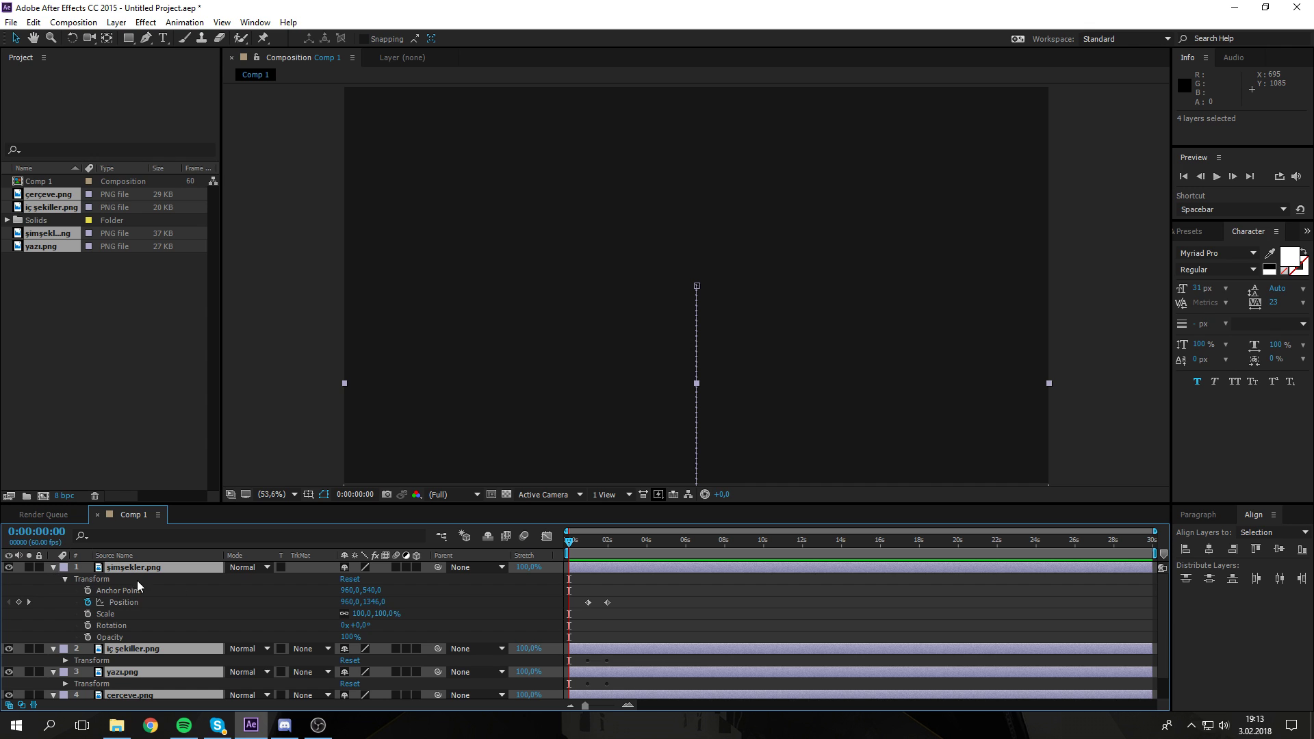
pyautogui.click(577, 609)
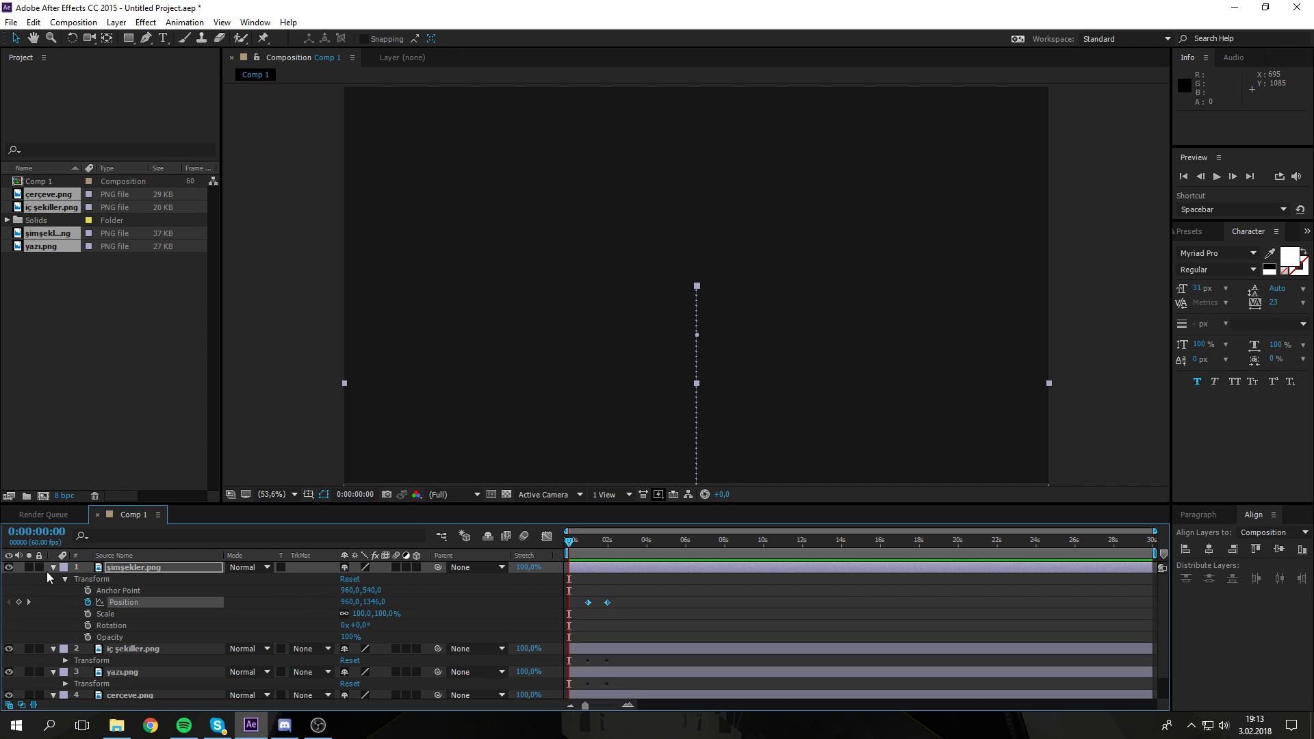
pyautogui.hotkey('ctrl', 'z')
pyautogui.hotkey('ctrl', 'z')
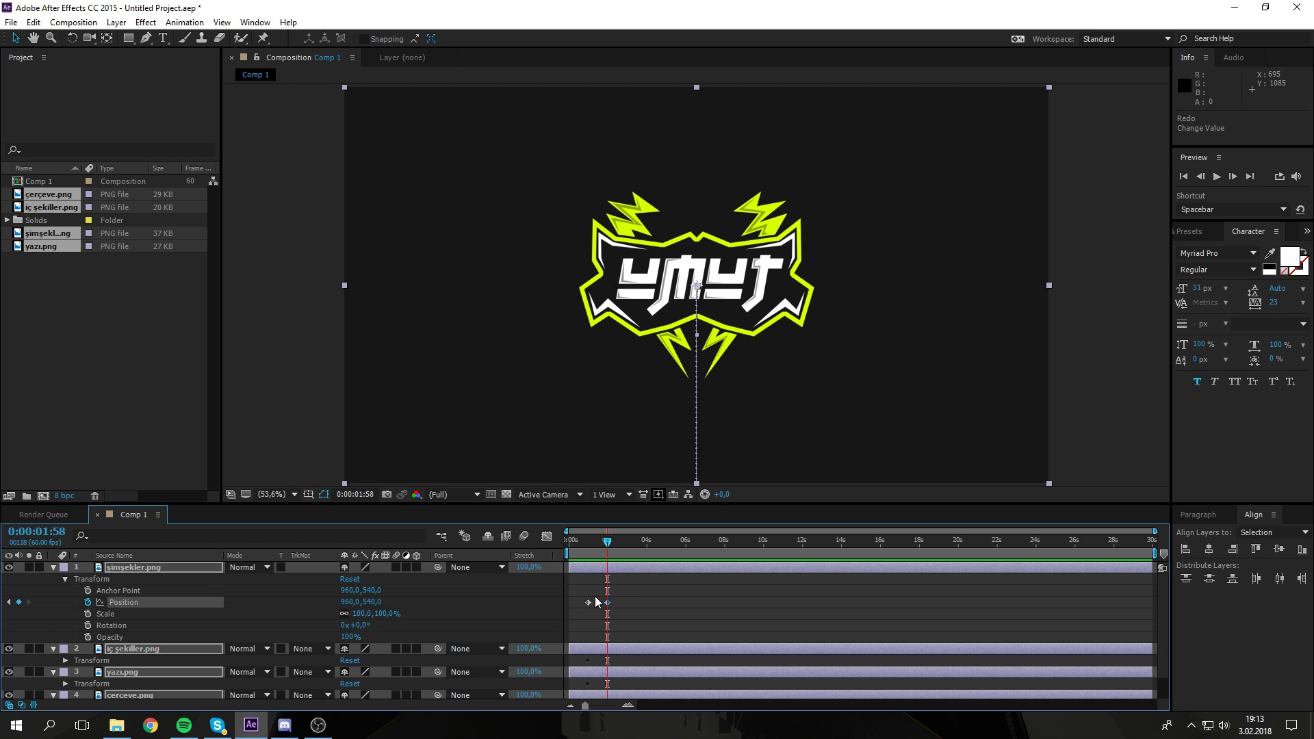
pyautogui.moveTo(580, 596); pyautogui.dragTo(616, 624)
pyautogui.moveTo(610, 545); pyautogui.dragTo(643, 545)
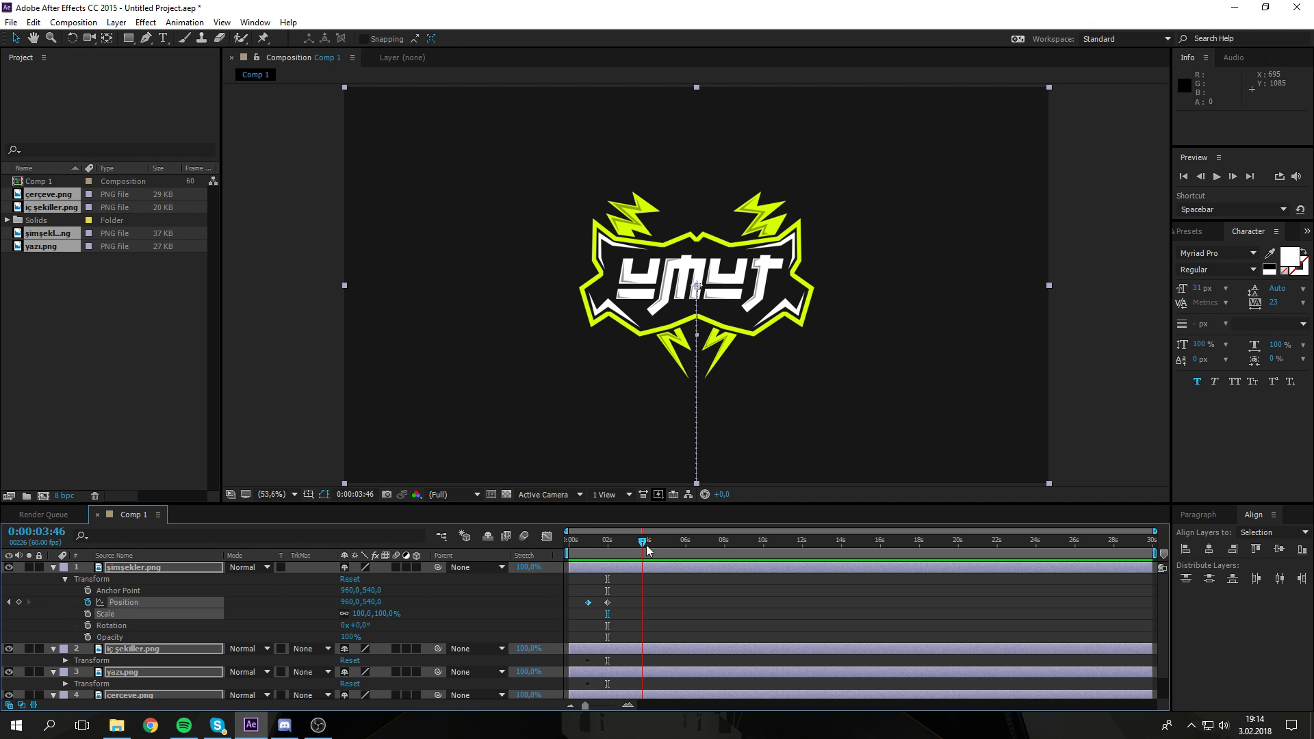
pyautogui.click(615, 606)
# Step: Collapse the expanded properties of all four logo layers in the timeline
pyautogui.click(54, 568)
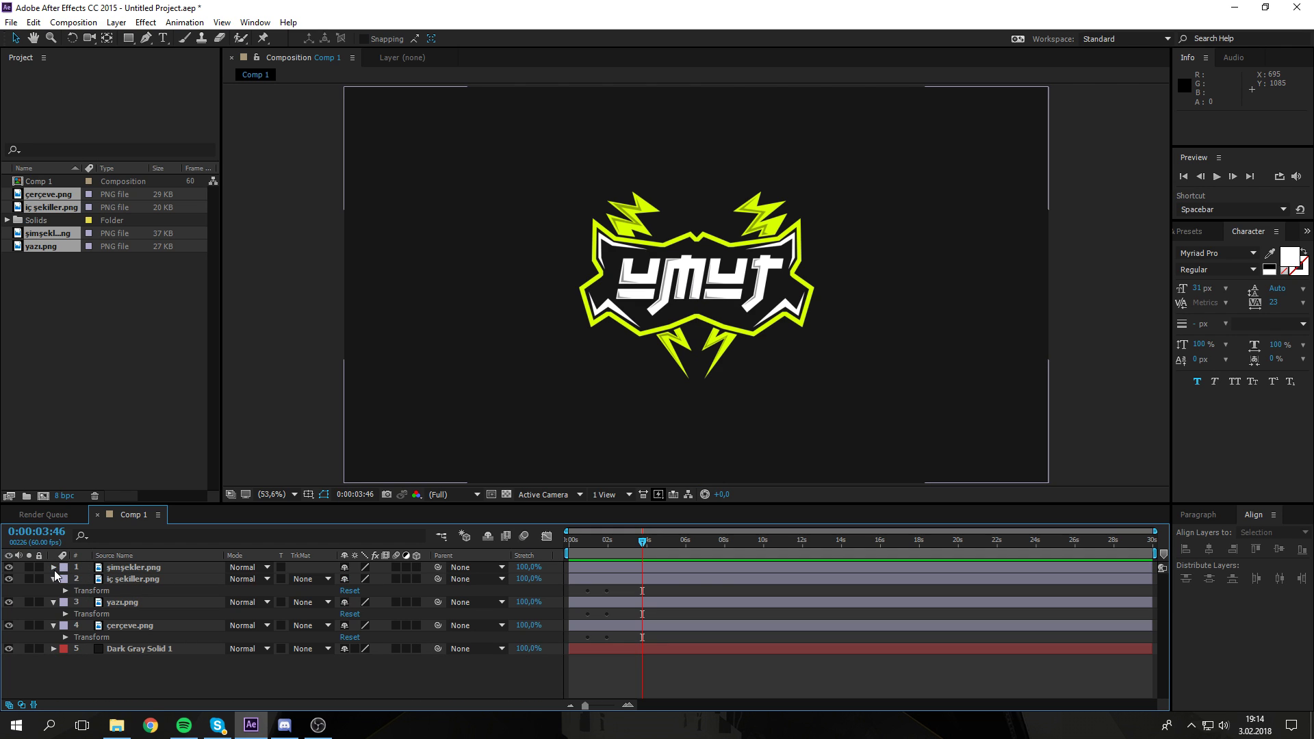
pyautogui.click(53, 578)
pyautogui.click(53, 590)
pyautogui.click(53, 602)
# Step: Apply Easy Ease to both Position keyframes of şimşekler.png
pyautogui.click(54, 567)
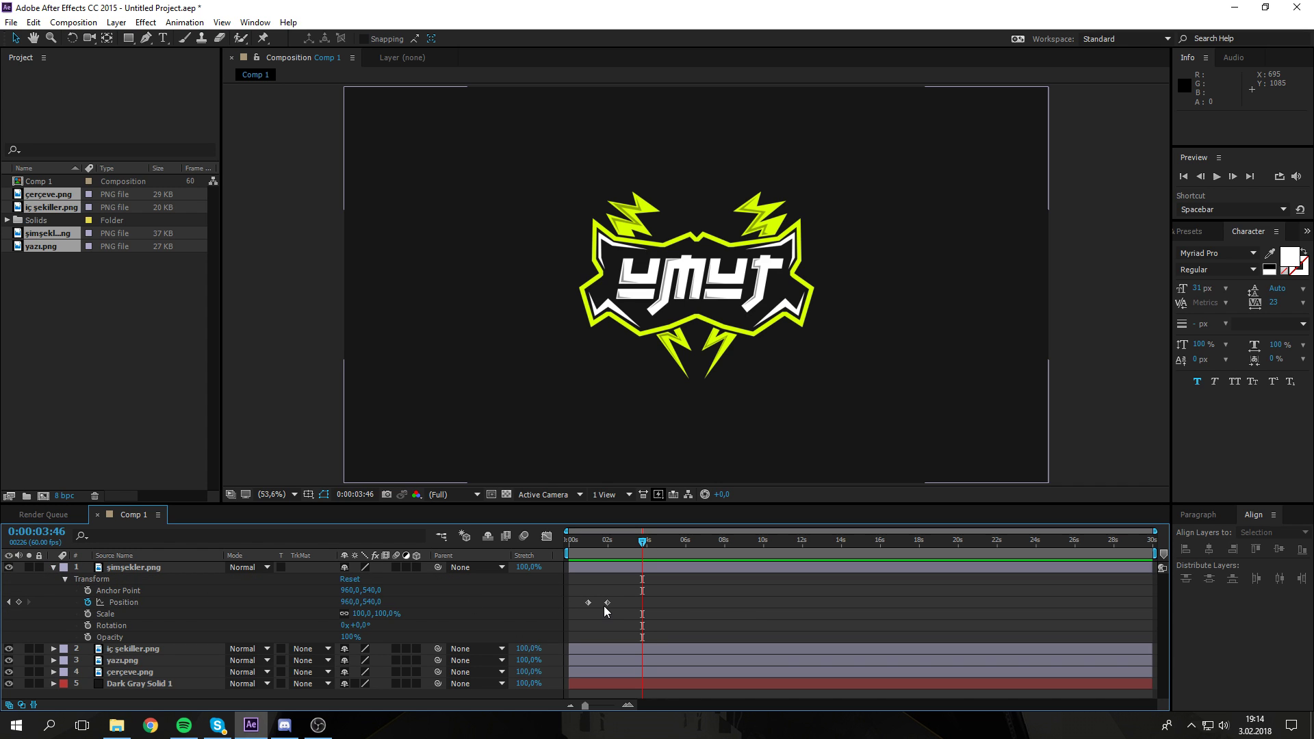
pyautogui.moveTo(620, 594); pyautogui.dragTo(580, 611)
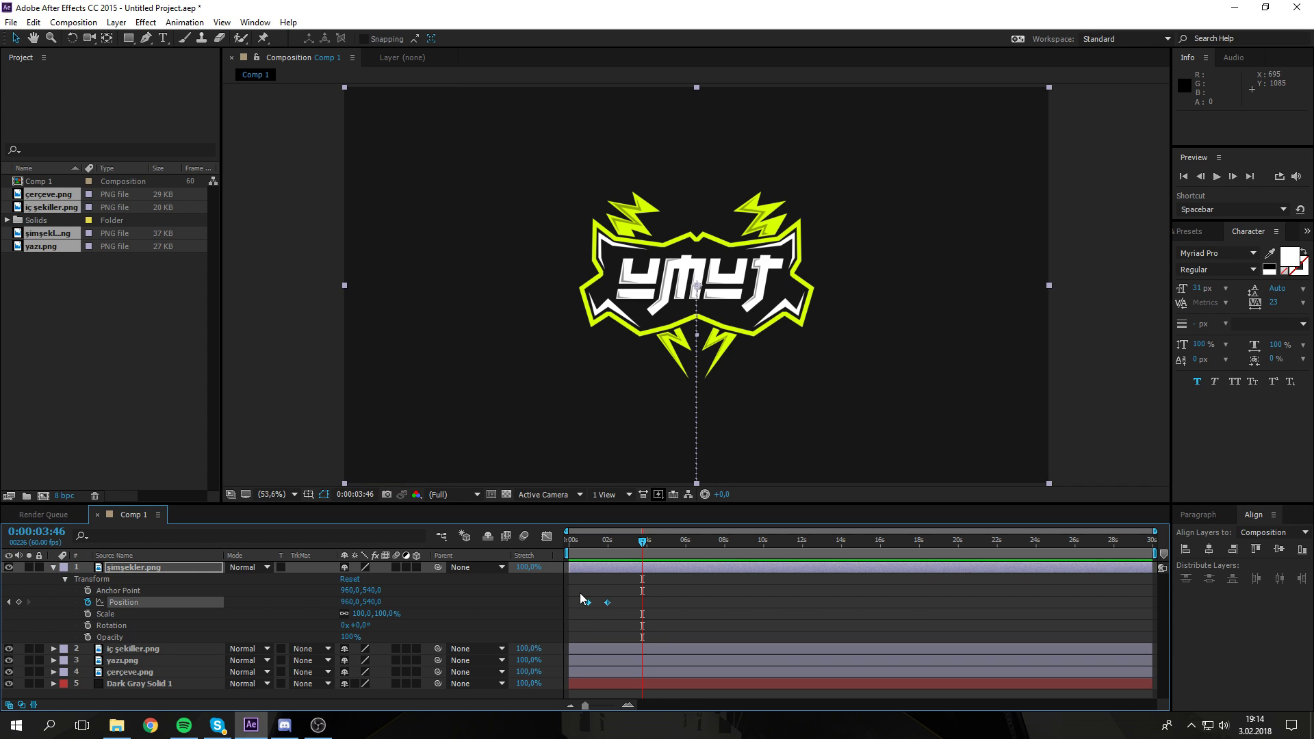
pyautogui.click(65, 579)
pyautogui.click(65, 578)
pyautogui.moveTo(615, 593); pyautogui.dragTo(573, 593)
pyautogui.rightClick(608, 602)
pyautogui.moveTo(719, 592)
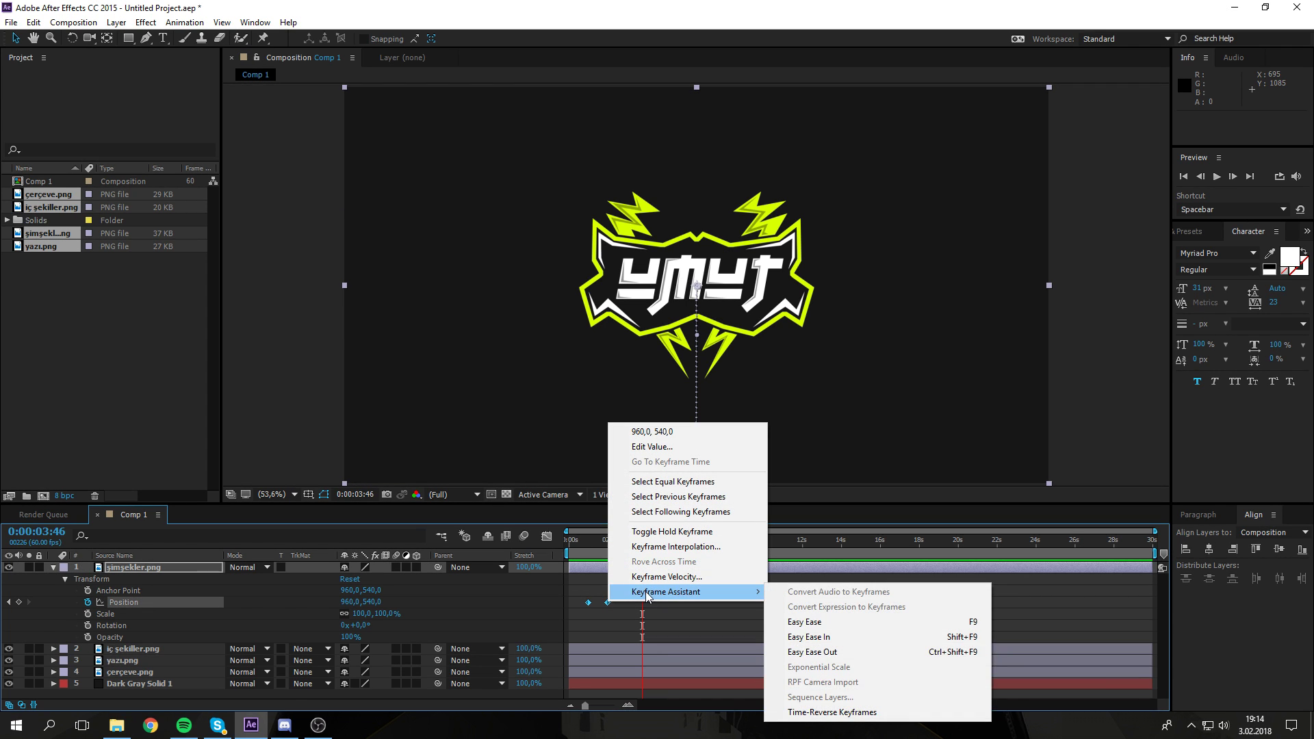
pyautogui.click(805, 621)
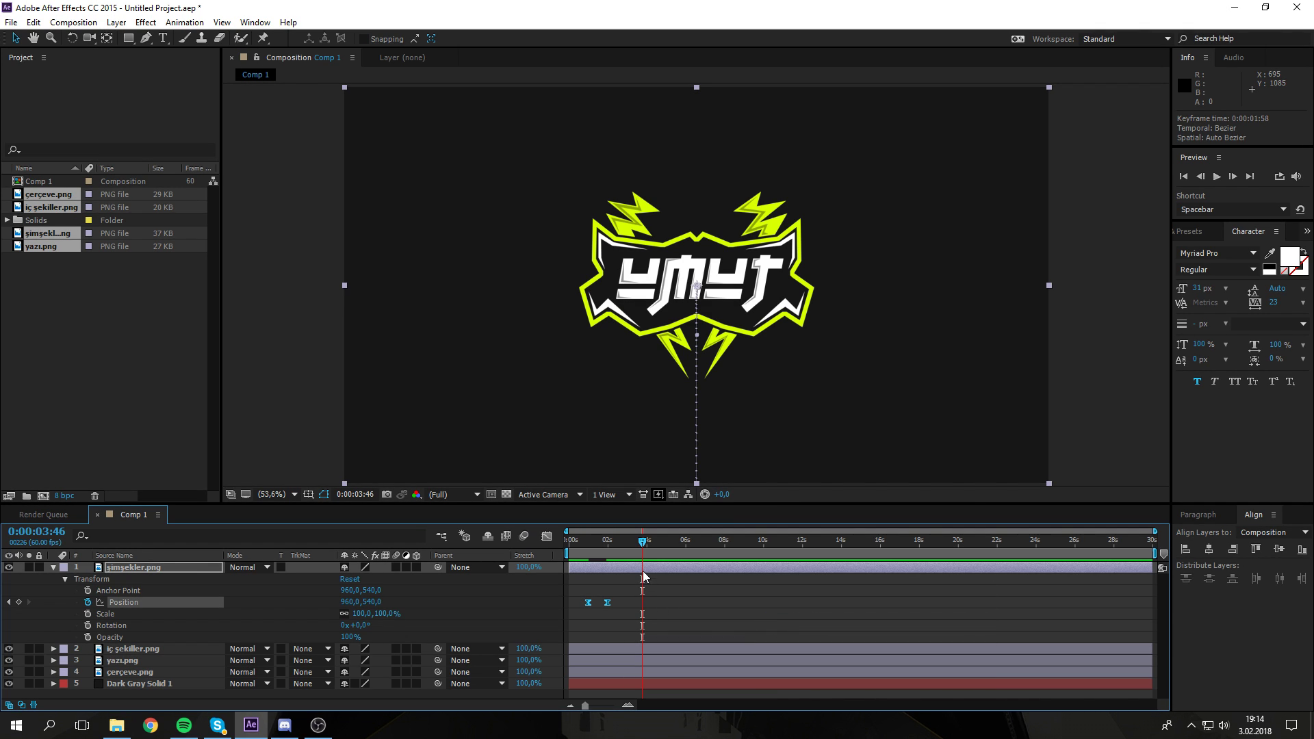
# Step: Preview the slide-in from about 0:00:00:30 to check the eased motion, replaying it once
pyautogui.moveTo(642, 547); pyautogui.dragTo(576, 549)
pyautogui.press('space')
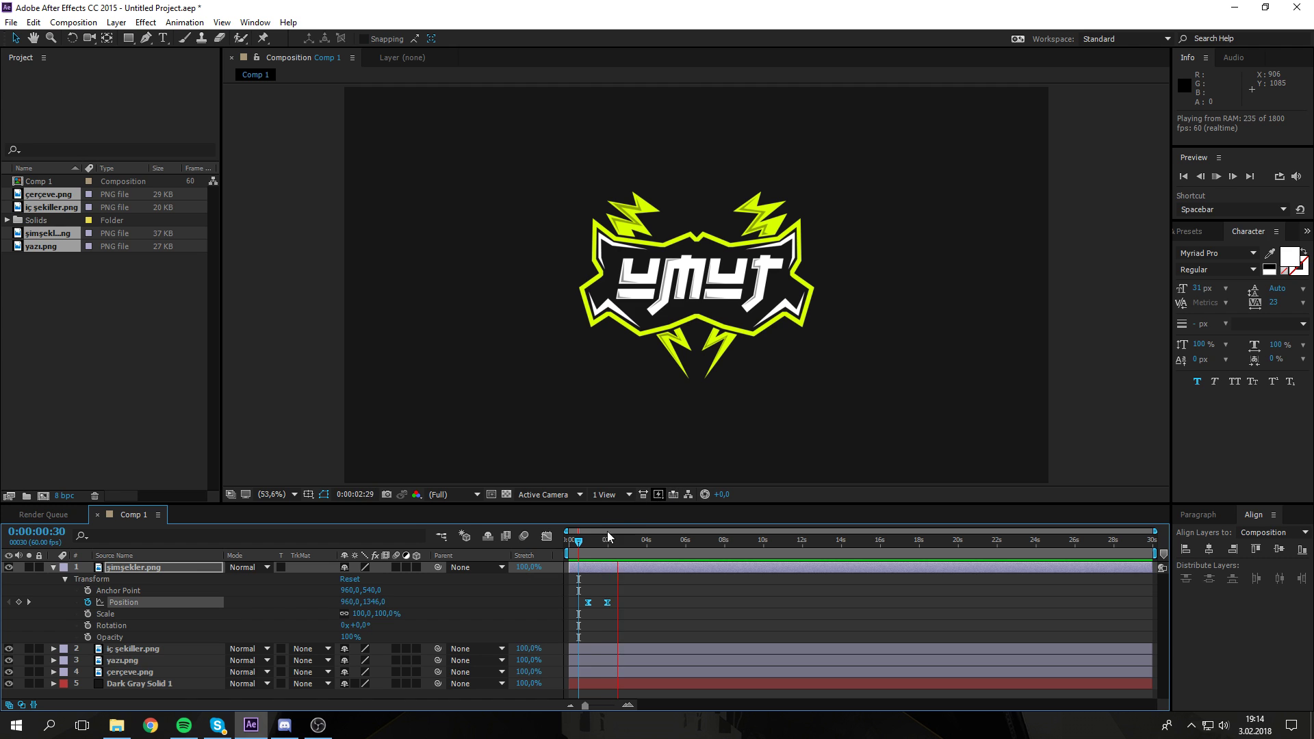
pyautogui.click(589, 541)
pyautogui.moveTo(588, 541)
pyautogui.mouseDown()
pyautogui.moveTo(616, 544)
pyautogui.moveTo(580, 544)
pyautogui.mouseUp()
pyautogui.press('space')
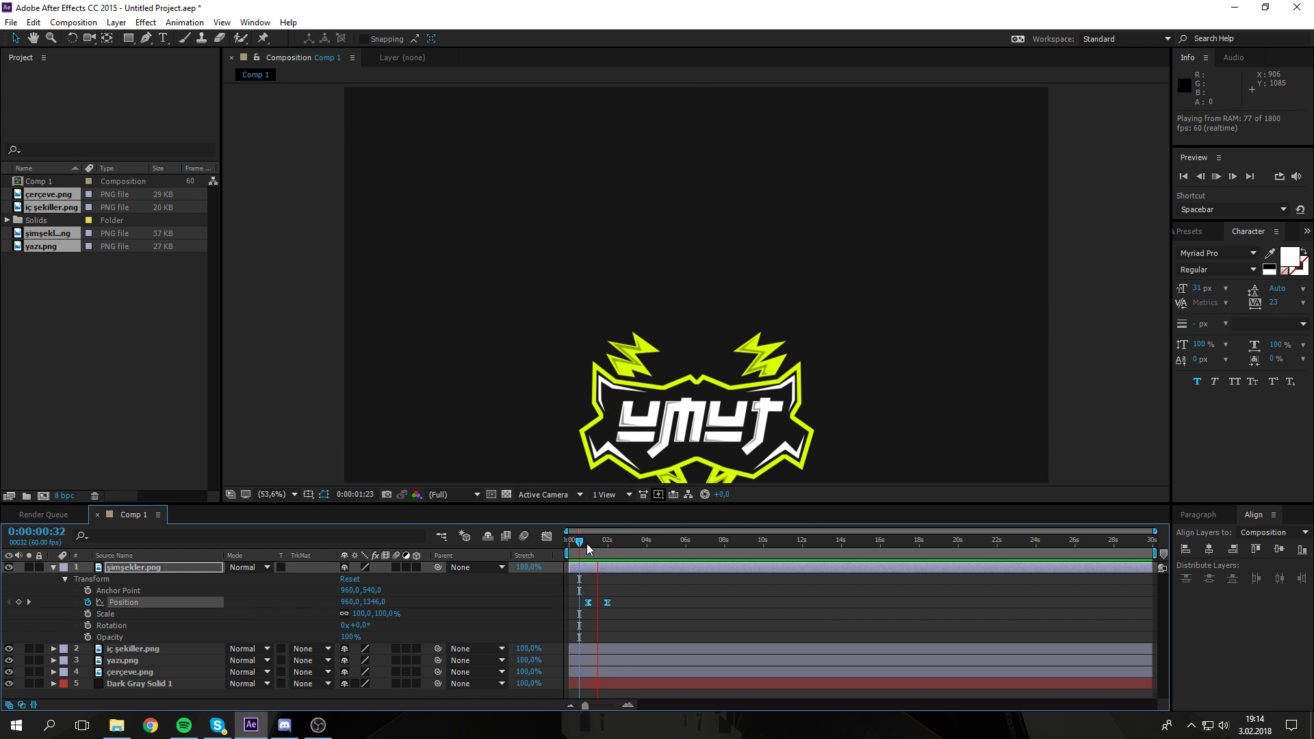
pyautogui.click(619, 540)
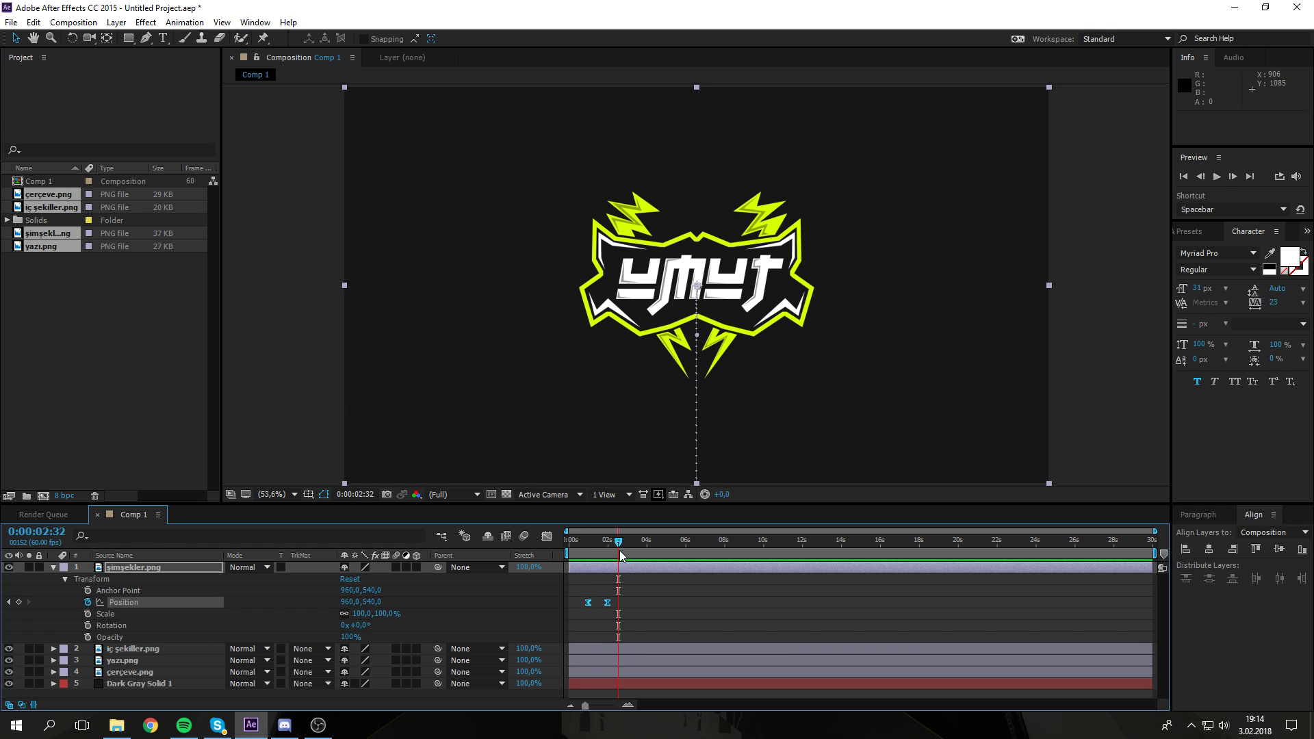
pyautogui.moveTo(619, 544); pyautogui.dragTo(589, 550)
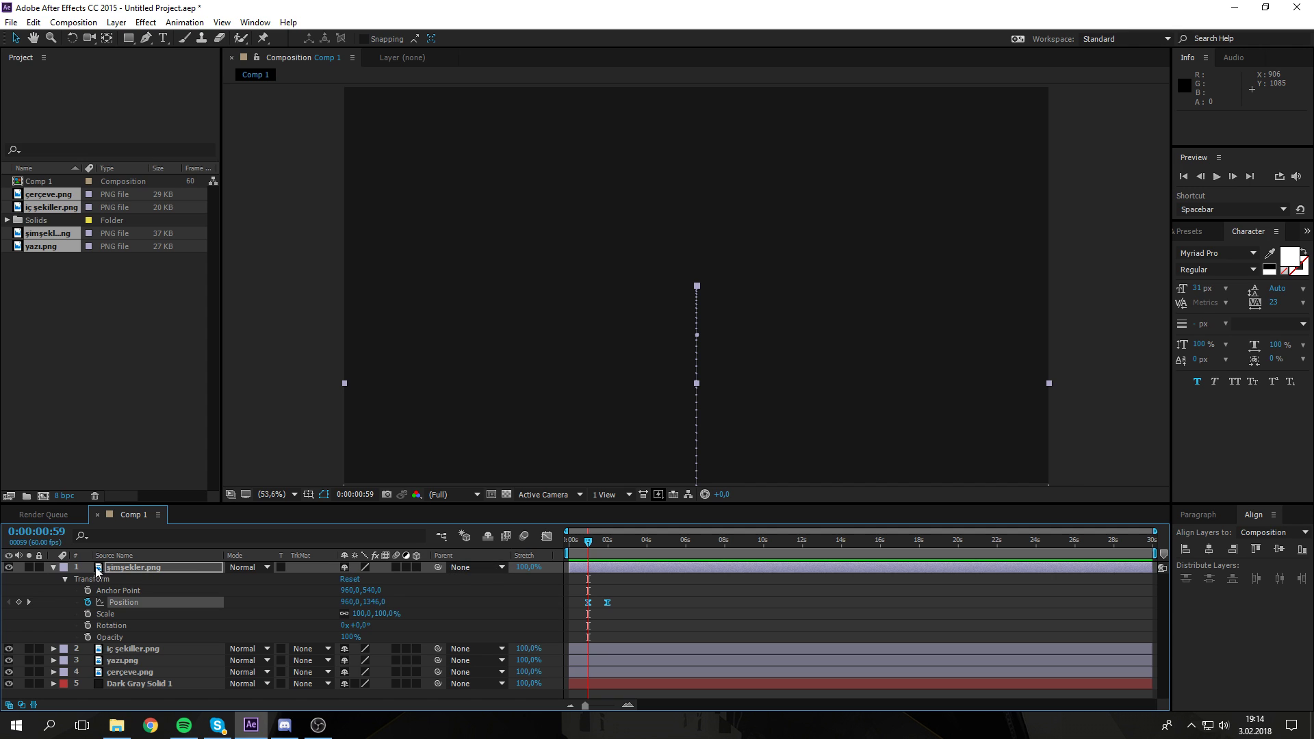
# Step: Apply Easy Ease to the Position keyframes of iç şekiller.png and collapse the layer
pyautogui.click(55, 568)
pyautogui.click(55, 579)
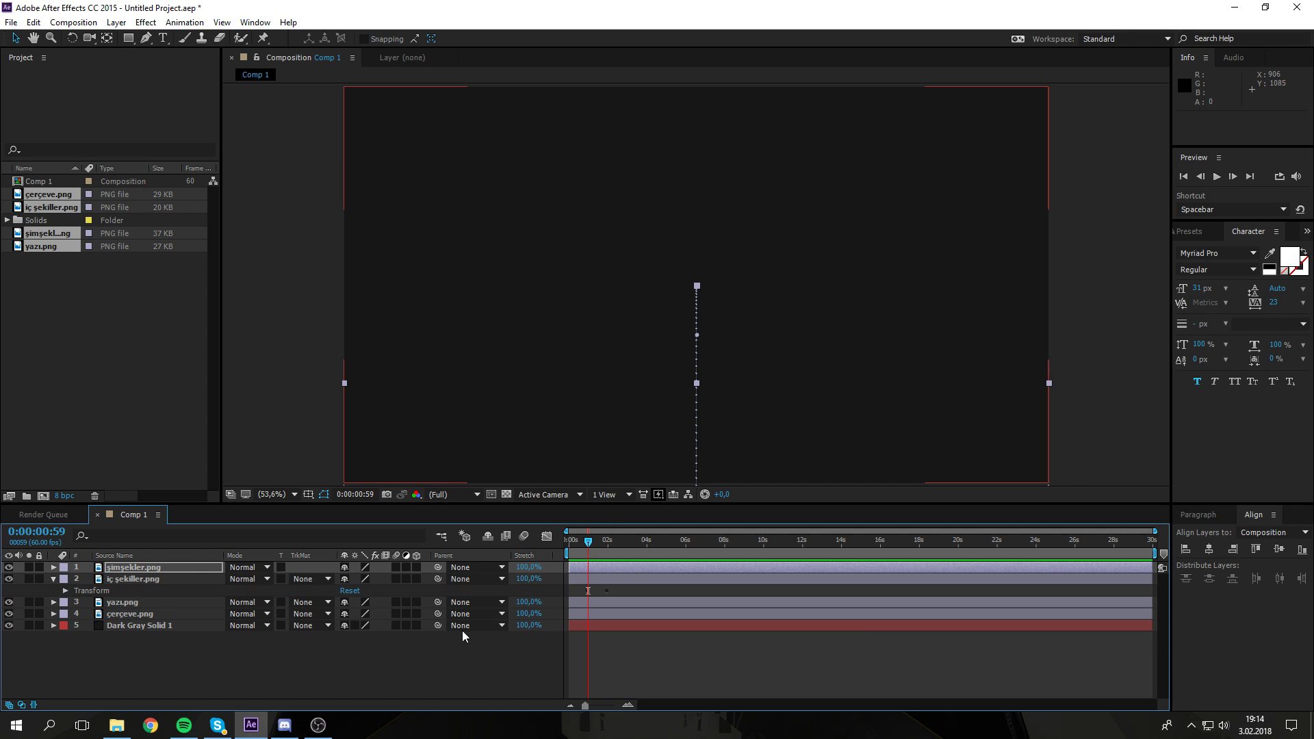
pyautogui.click(63, 591)
pyautogui.moveTo(643, 594); pyautogui.dragTo(593, 623)
pyautogui.rightClick(608, 614)
pyautogui.moveTo(681, 607)
pyautogui.click(802, 633)
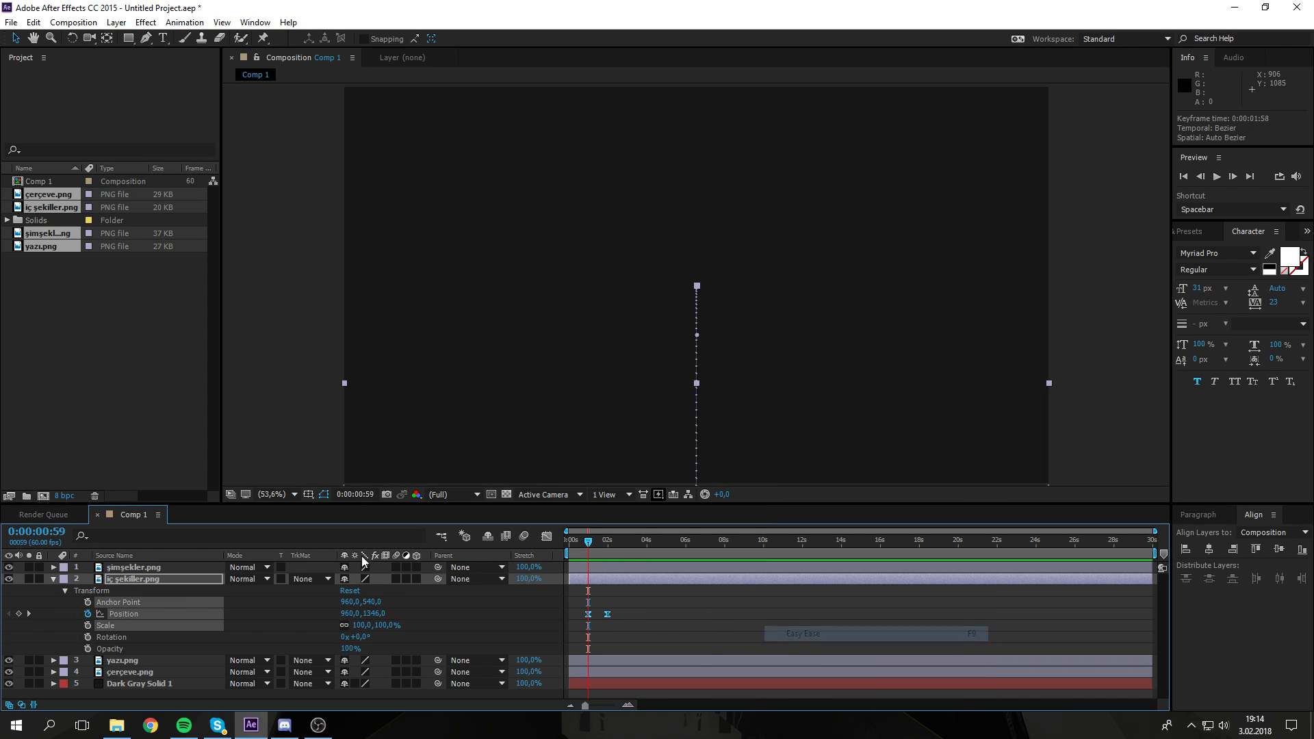
pyautogui.click(54, 579)
# Step: Apply Easy Ease In to the Position keyframes of yazı.png and collapse the layer
pyautogui.click(54, 591)
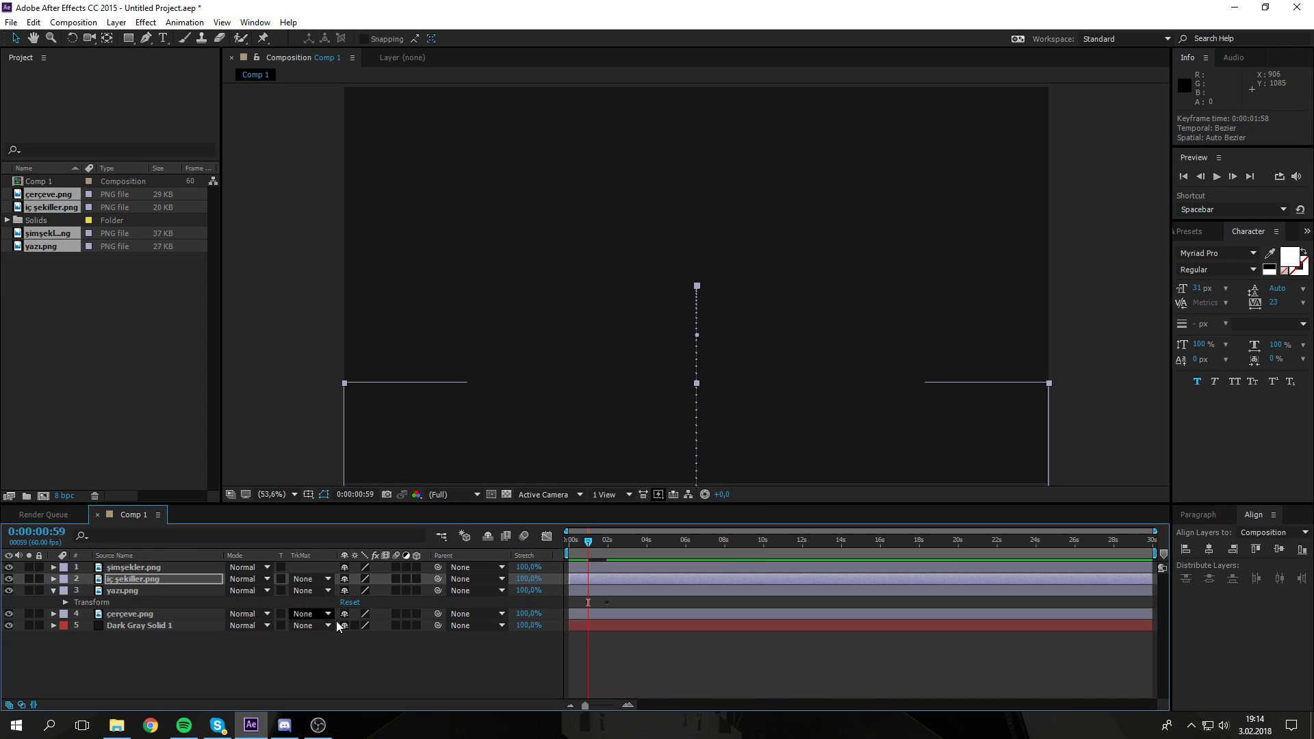
pyautogui.click(64, 602)
pyautogui.moveTo(645, 609); pyautogui.dragTo(569, 639)
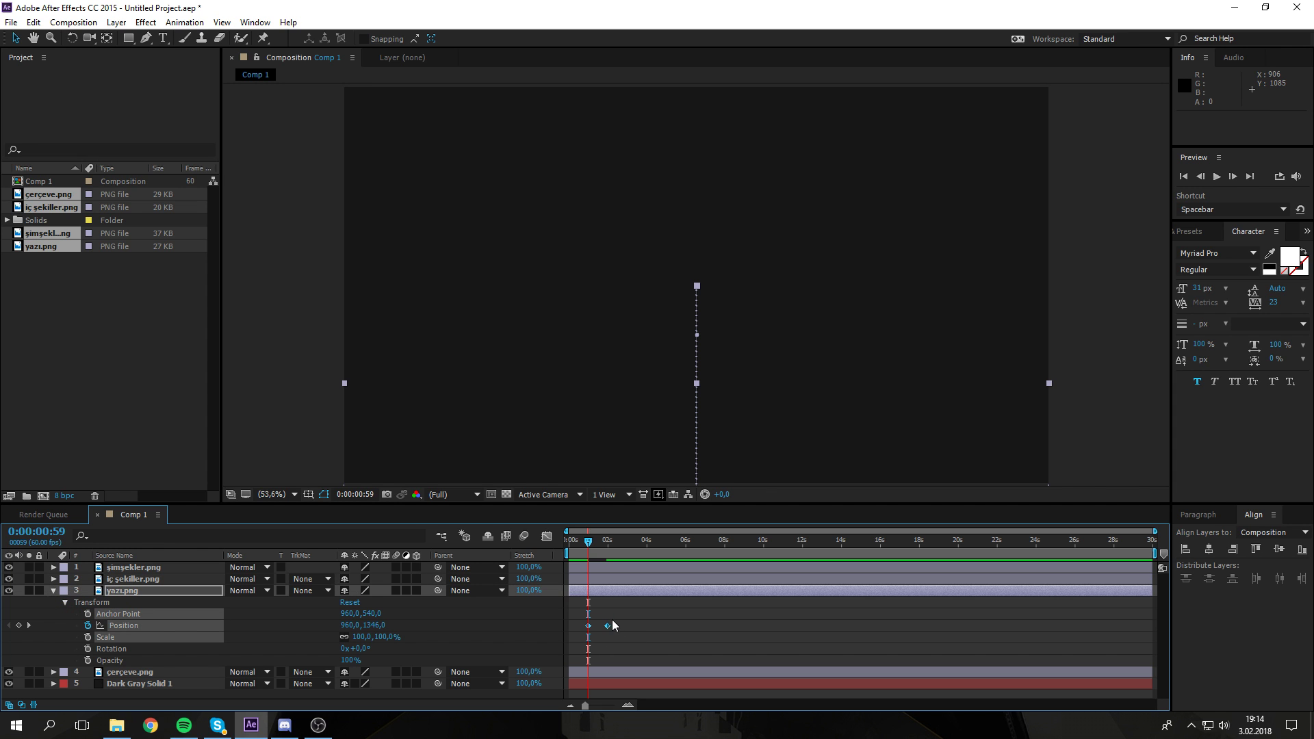
pyautogui.rightClick(607, 625)
pyautogui.moveTo(684, 614)
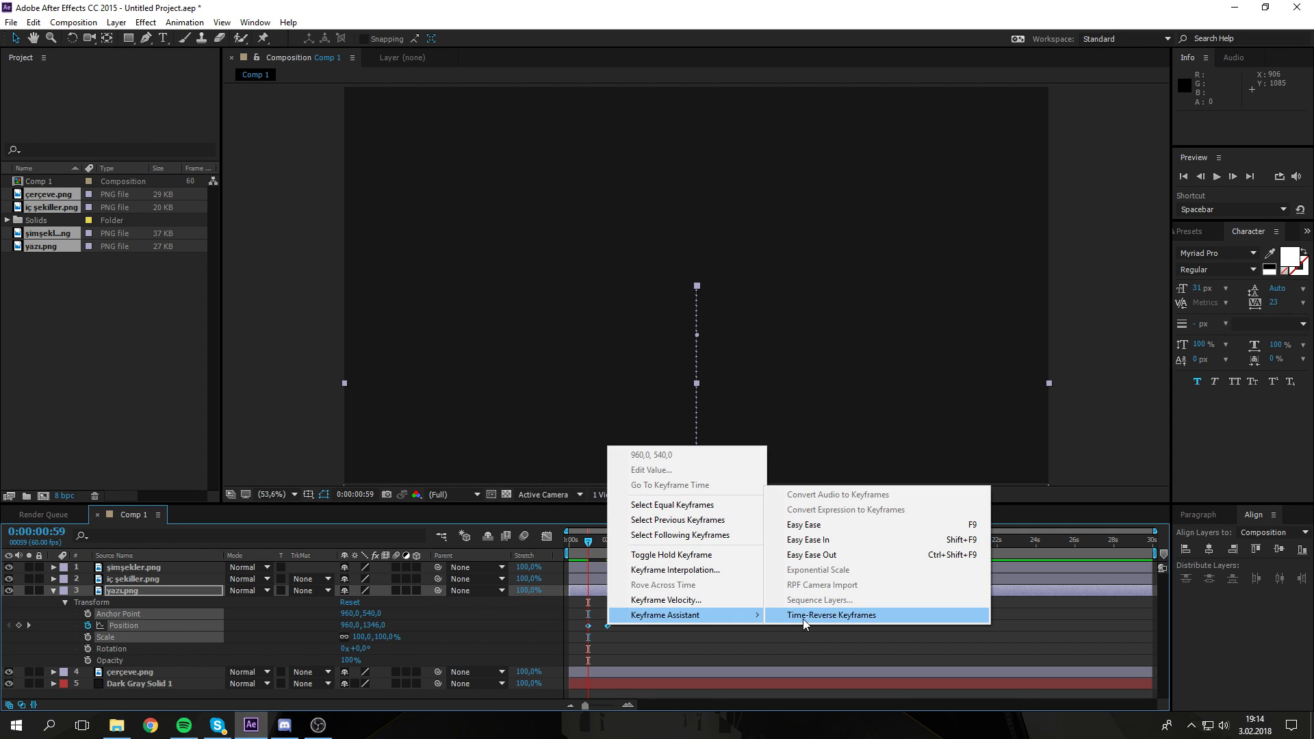
pyautogui.click(810, 540)
pyautogui.click(54, 591)
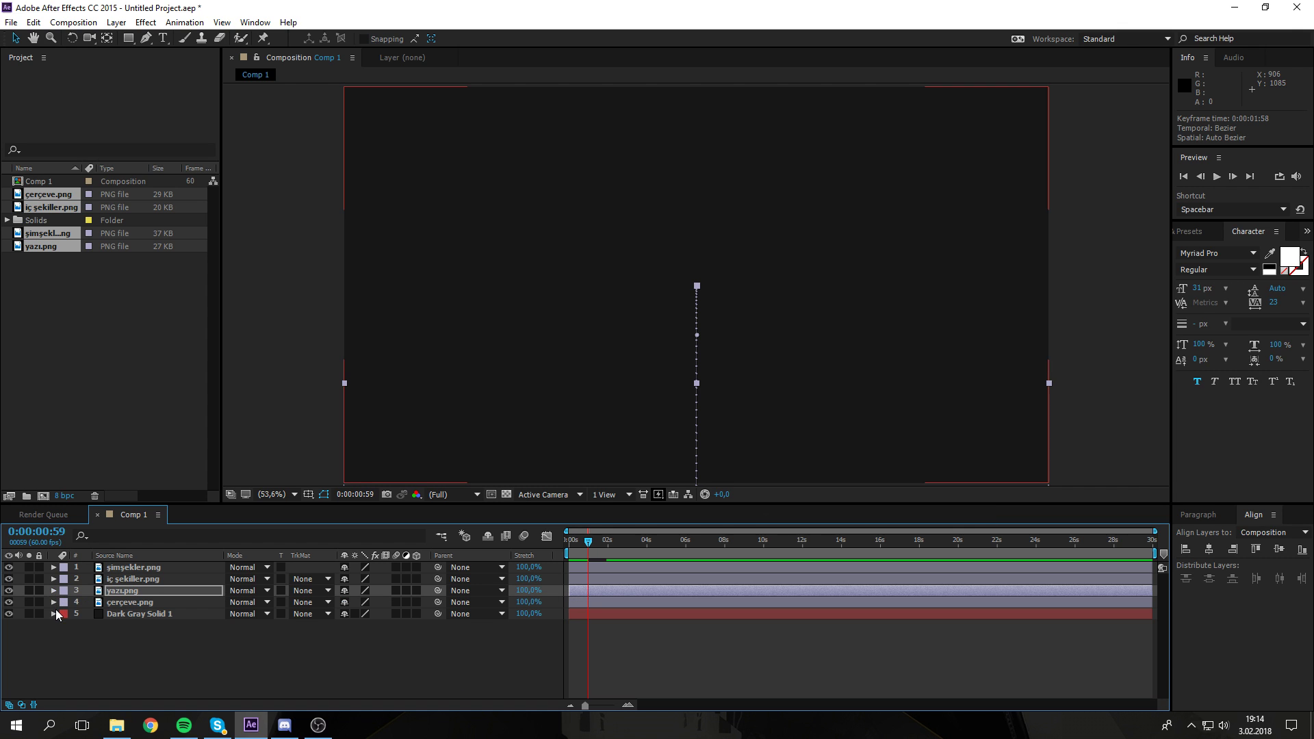
# Step: Apply Easy Ease to both Position keyframes of çerçeve.png and collapse the layer
pyautogui.click(53, 602)
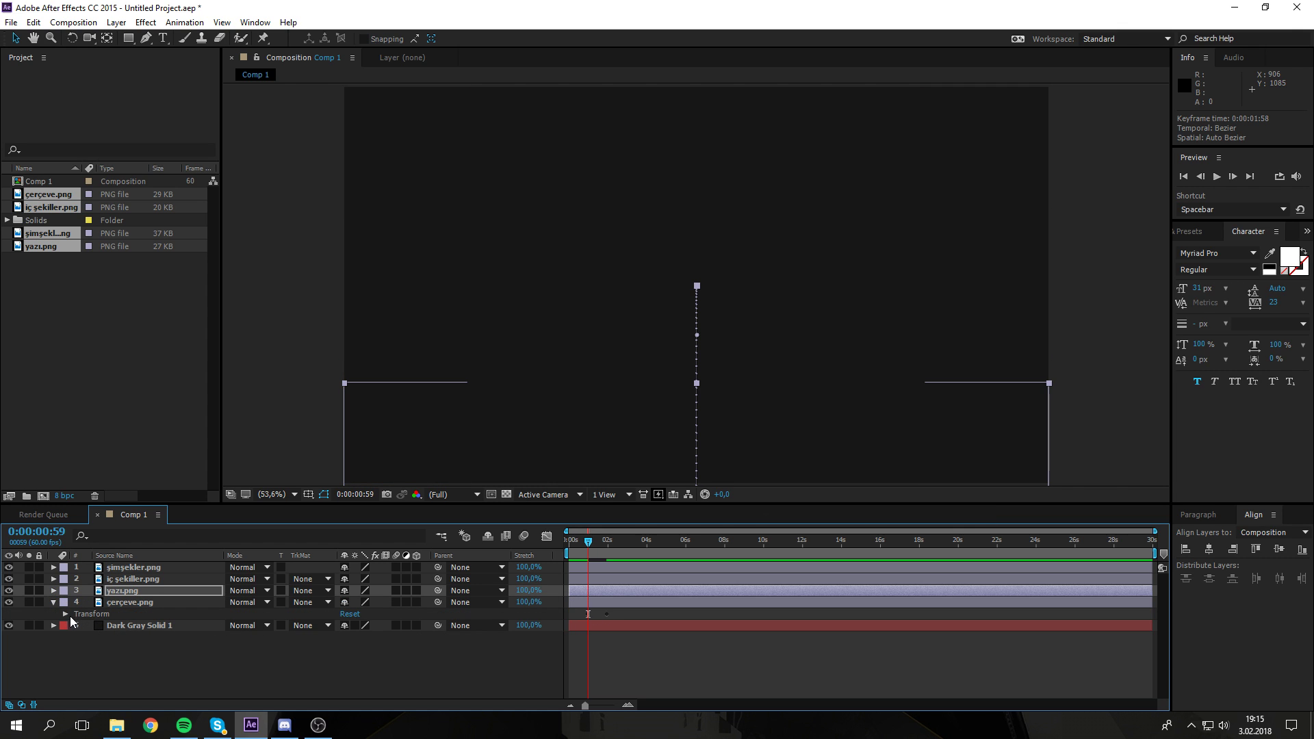
pyautogui.click(65, 614)
pyautogui.moveTo(572, 646); pyautogui.dragTo(614, 634)
pyautogui.rightClick(614, 635)
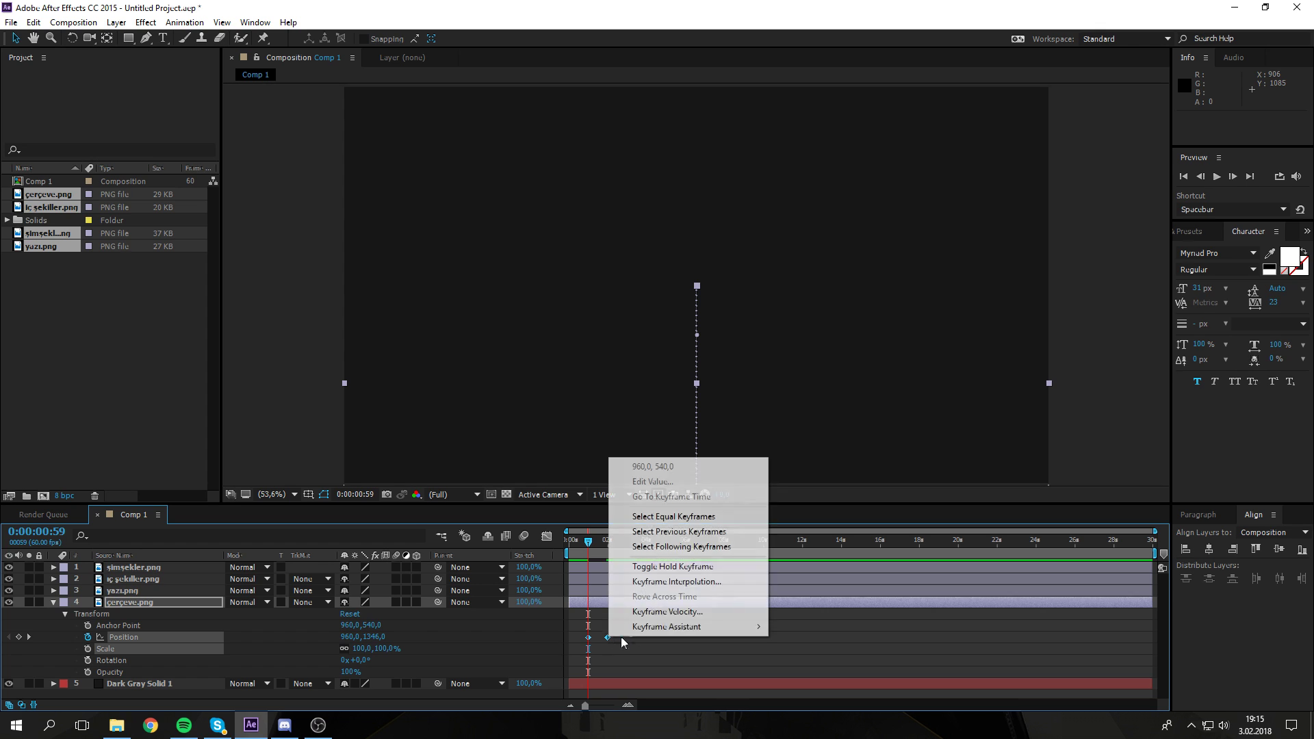
pyautogui.moveTo(658, 625)
pyautogui.click(801, 556)
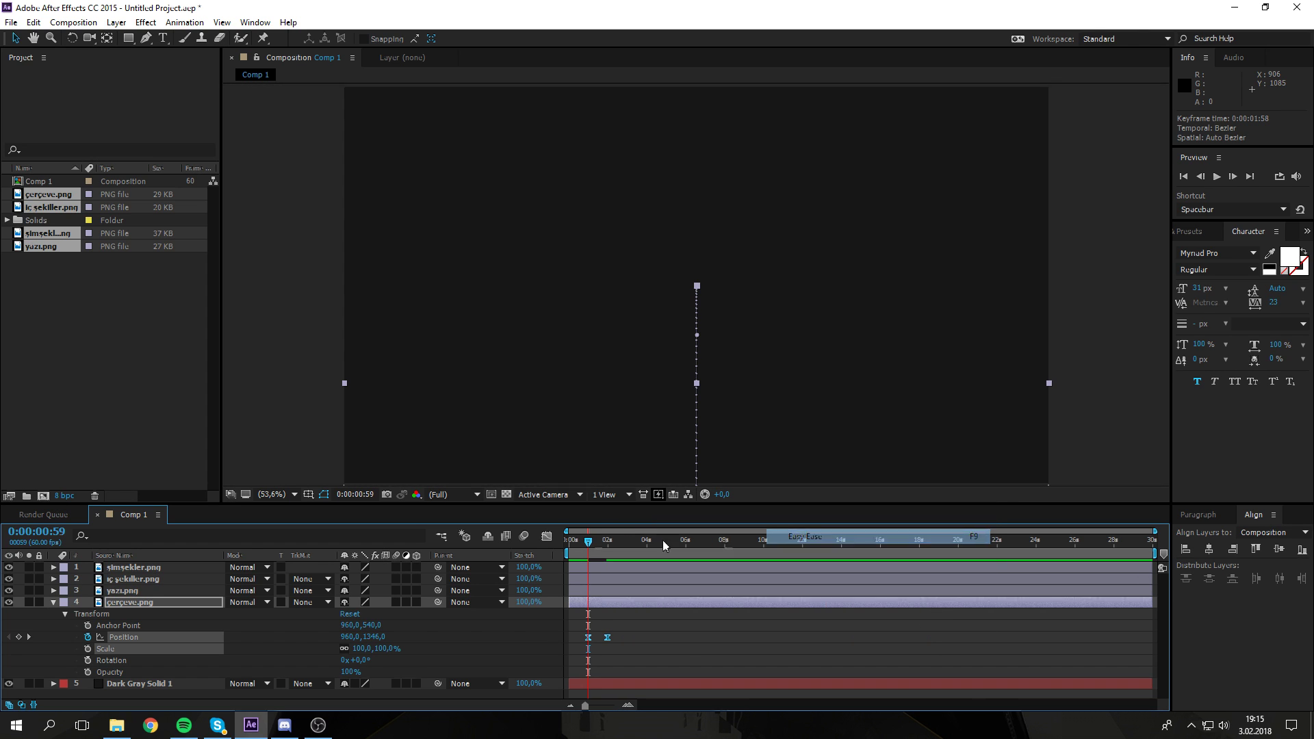
pyautogui.press('F2')
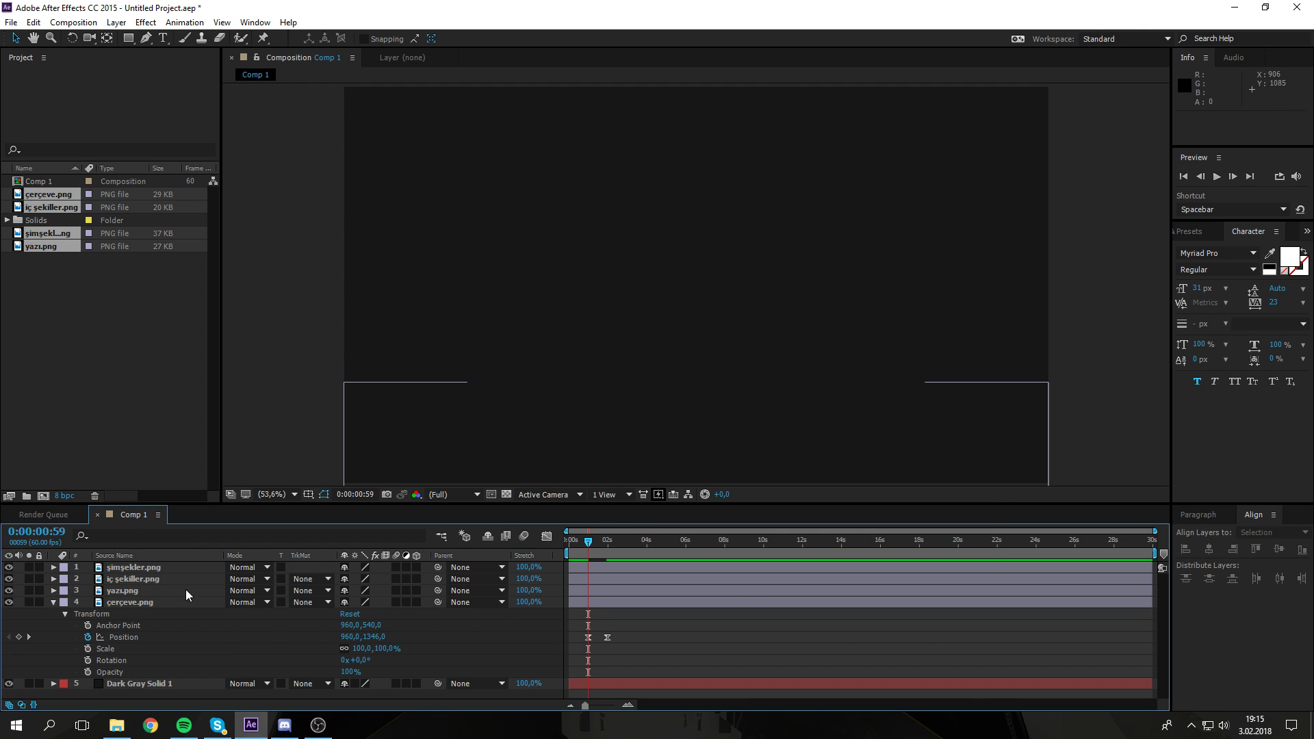
pyautogui.click(53, 602)
# Step: Preview the eased slide-in of the whole logo, replaying it from about 0:00:00:46 and again from 0:00:01:12
pyautogui.press('space')
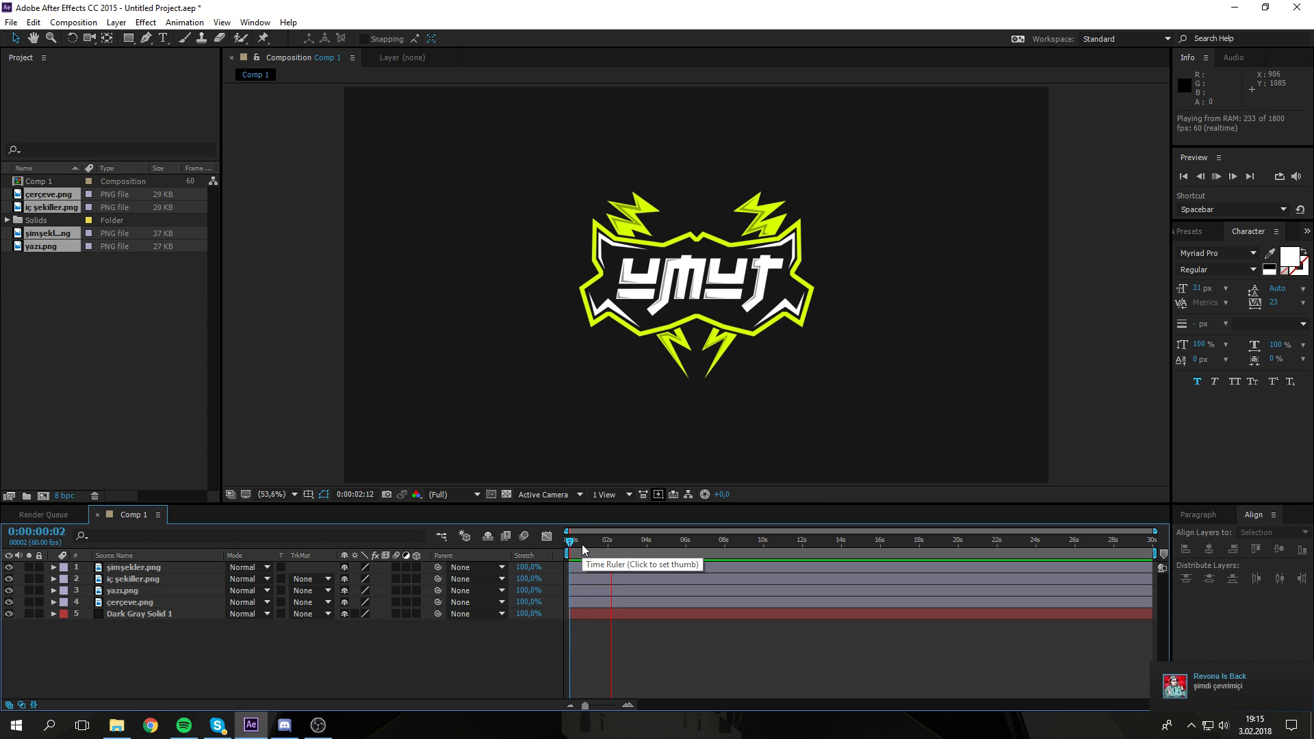
pyautogui.click(585, 544)
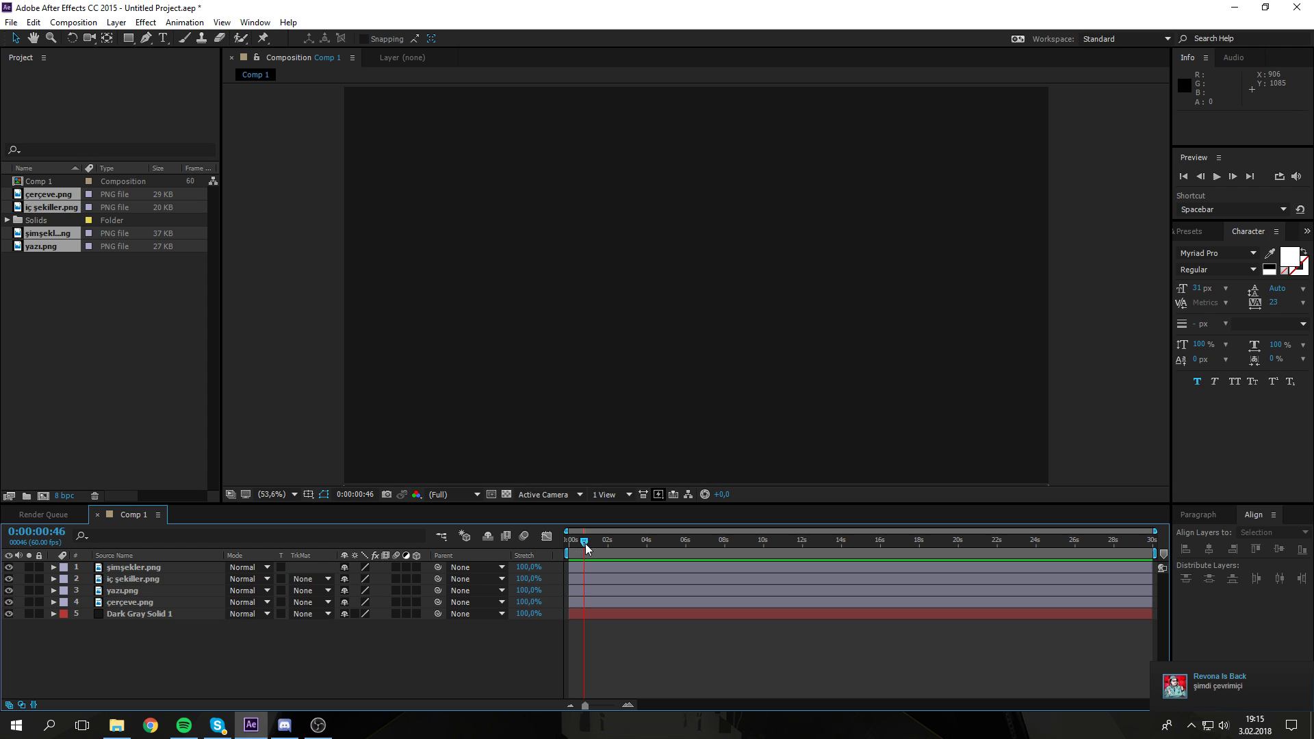
pyautogui.press('space')
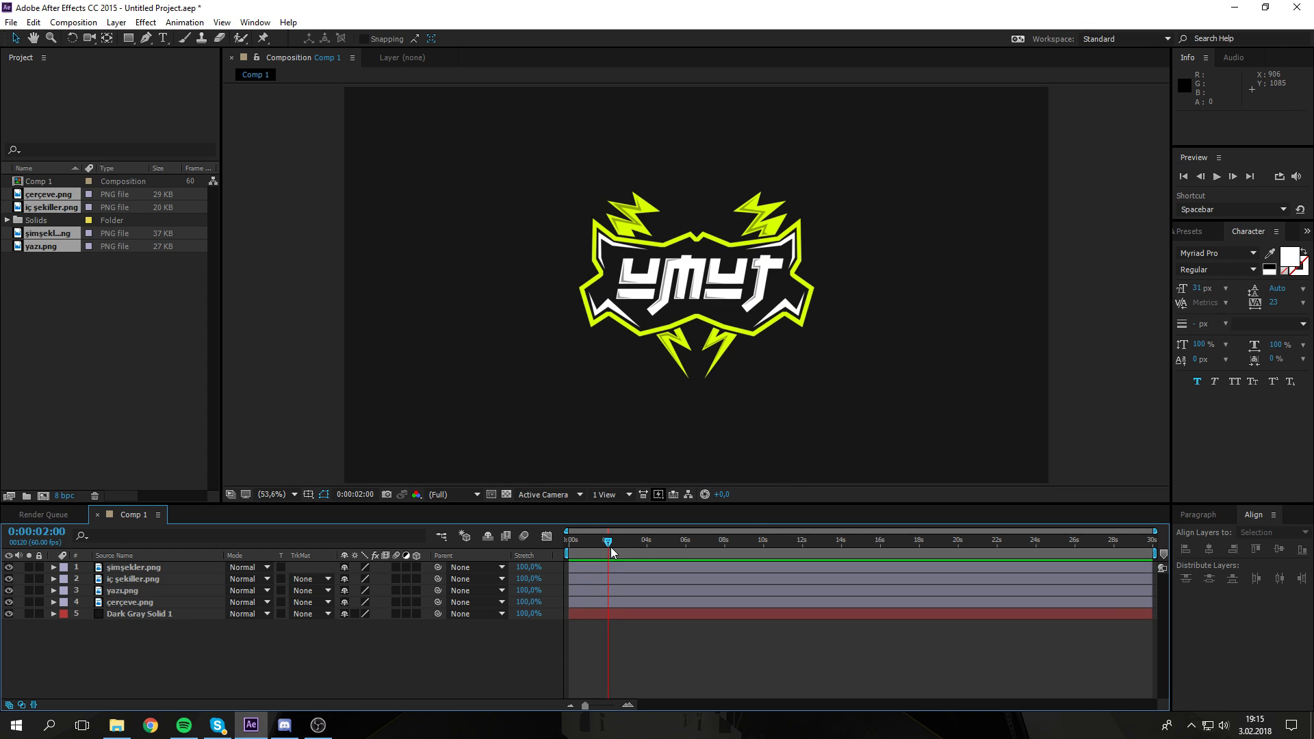
pyautogui.click(596, 542)
pyautogui.click(408, 568)
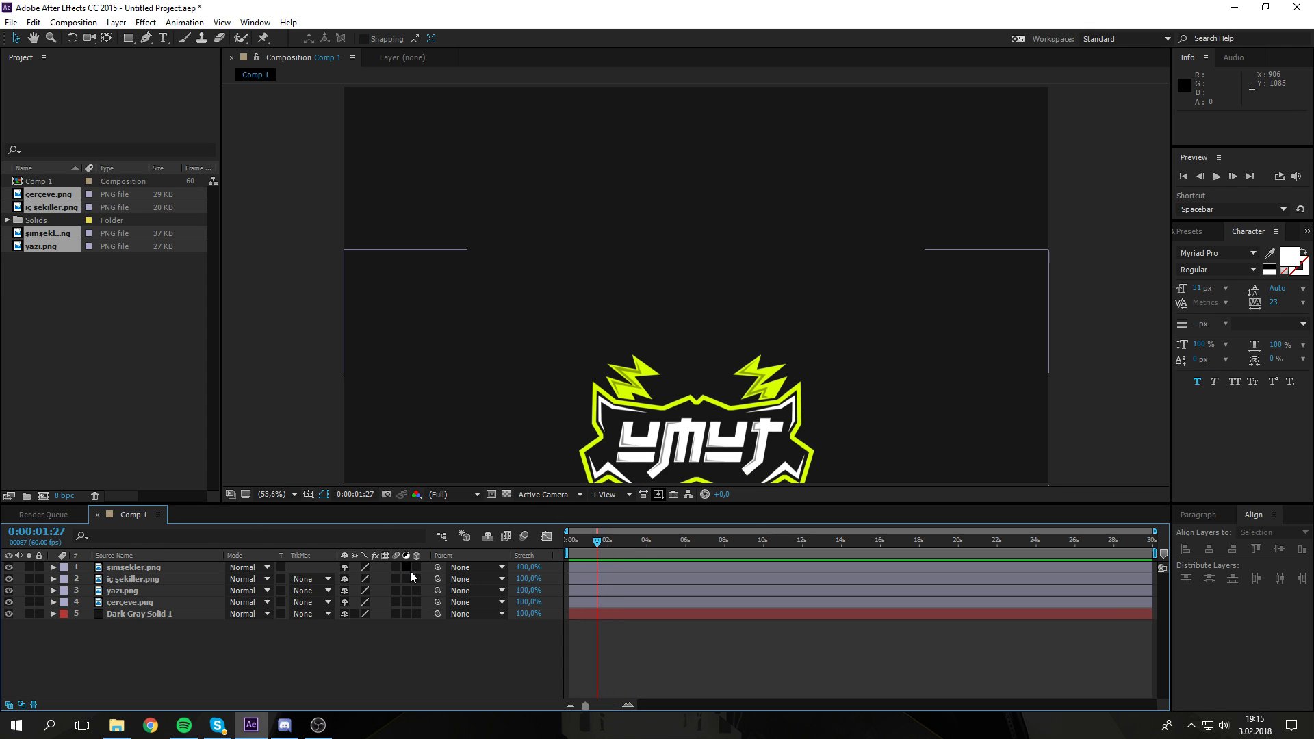
pyautogui.click(408, 590)
pyautogui.moveTo(598, 541)
pyautogui.mouseDown()
pyautogui.moveTo(616, 543)
pyautogui.moveTo(593, 546)
pyautogui.mouseUp()
pyautogui.press('h')
pyautogui.press('space')
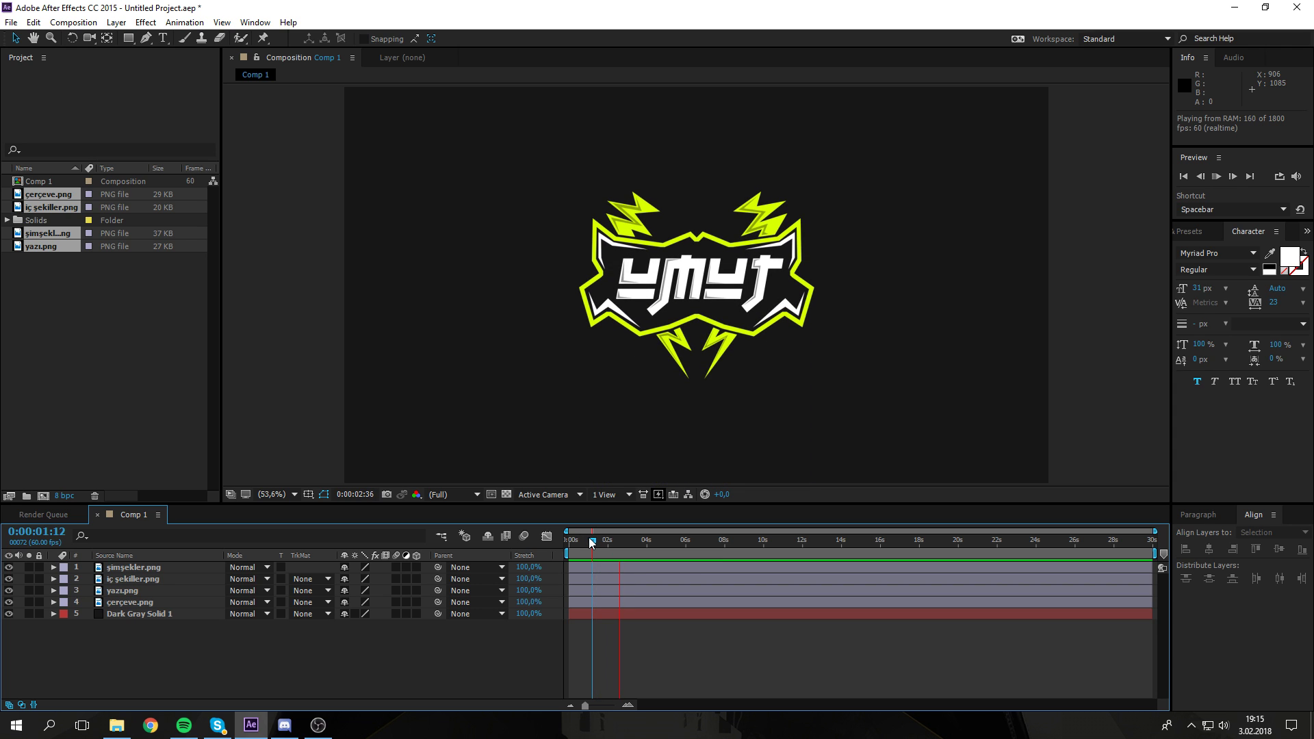
pyautogui.press('space')
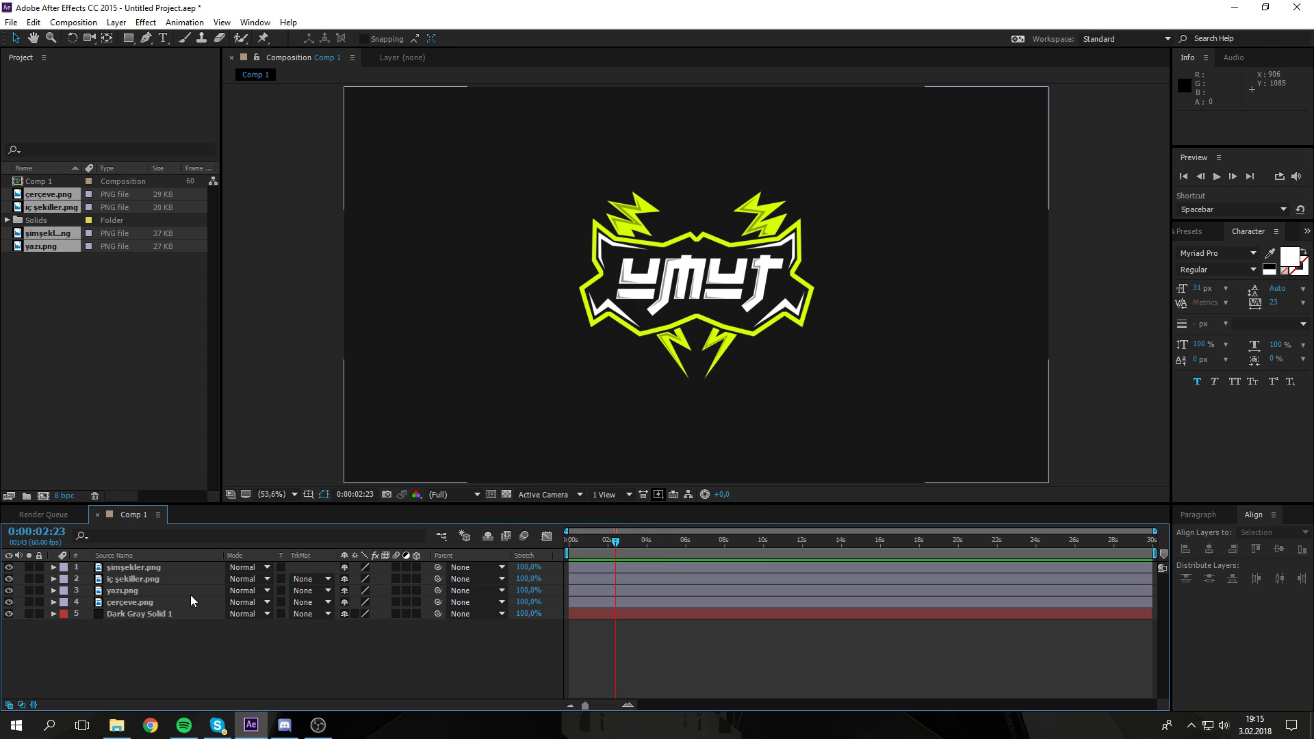
# Step: Show only the Position property of şimşekler.png in the Graph Editor as a speed graph, with the time scale enlarged
pyautogui.click(53, 567)
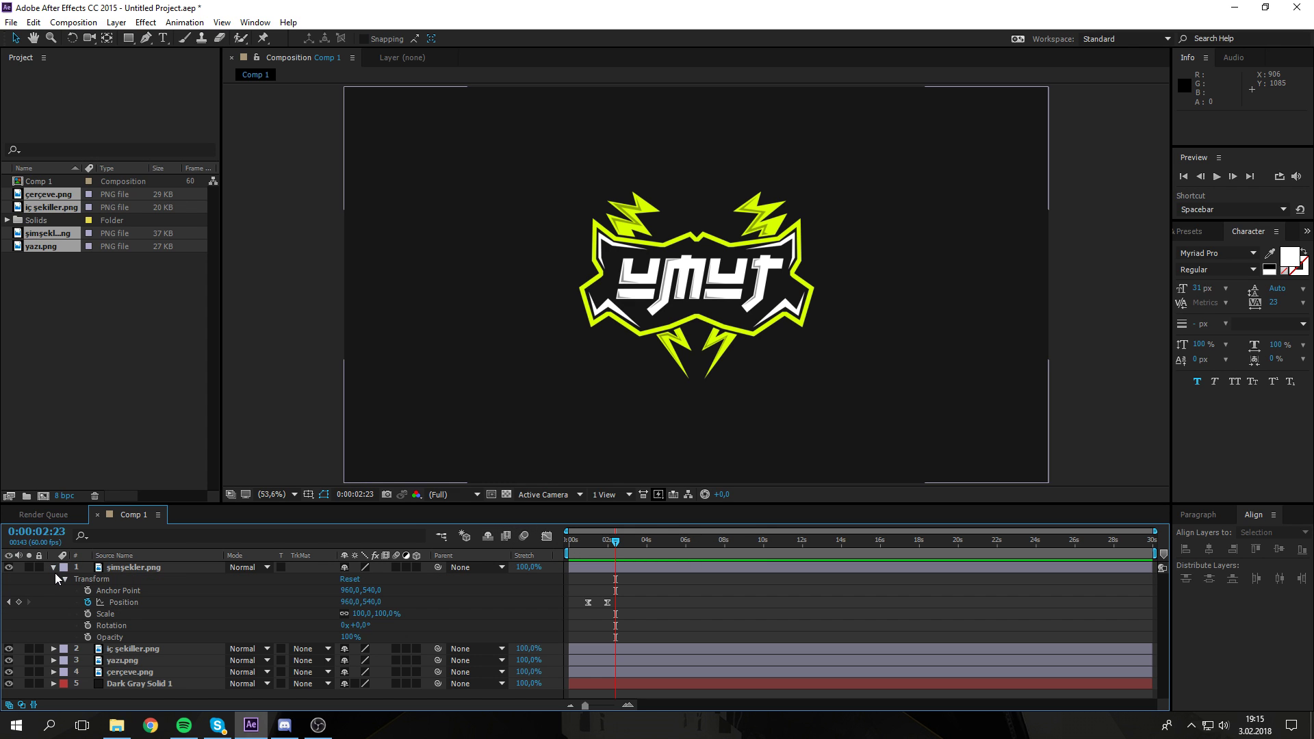
pyautogui.click(618, 594)
pyautogui.moveTo(577, 594); pyautogui.dragTo(619, 611)
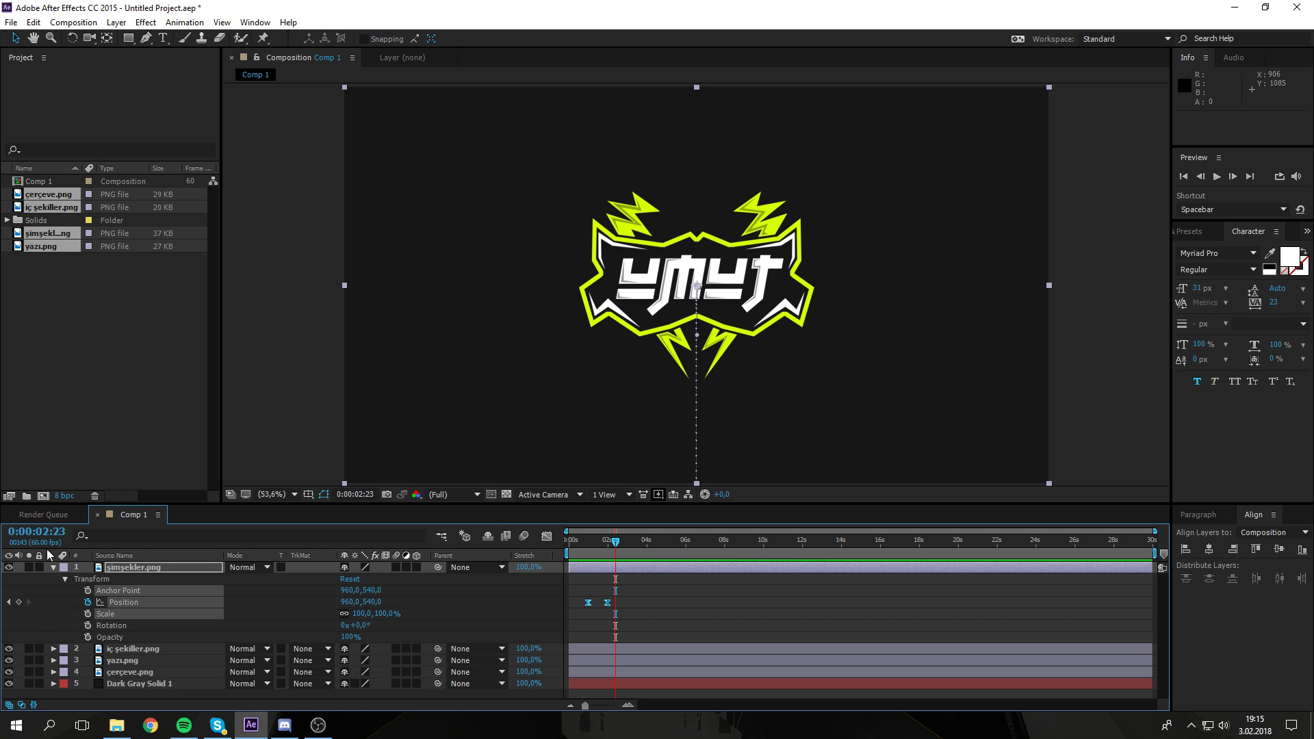
pyautogui.click(546, 538)
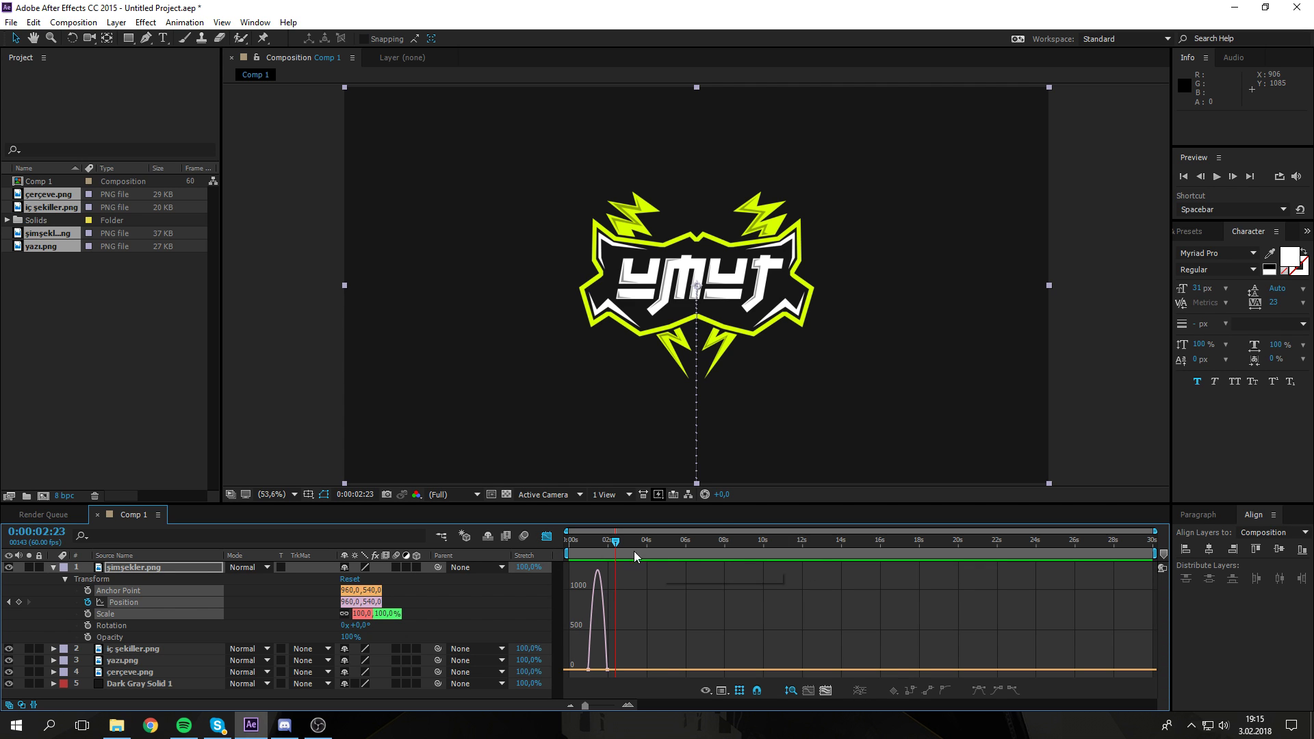
pyautogui.moveTo(585, 709); pyautogui.dragTo(609, 713)
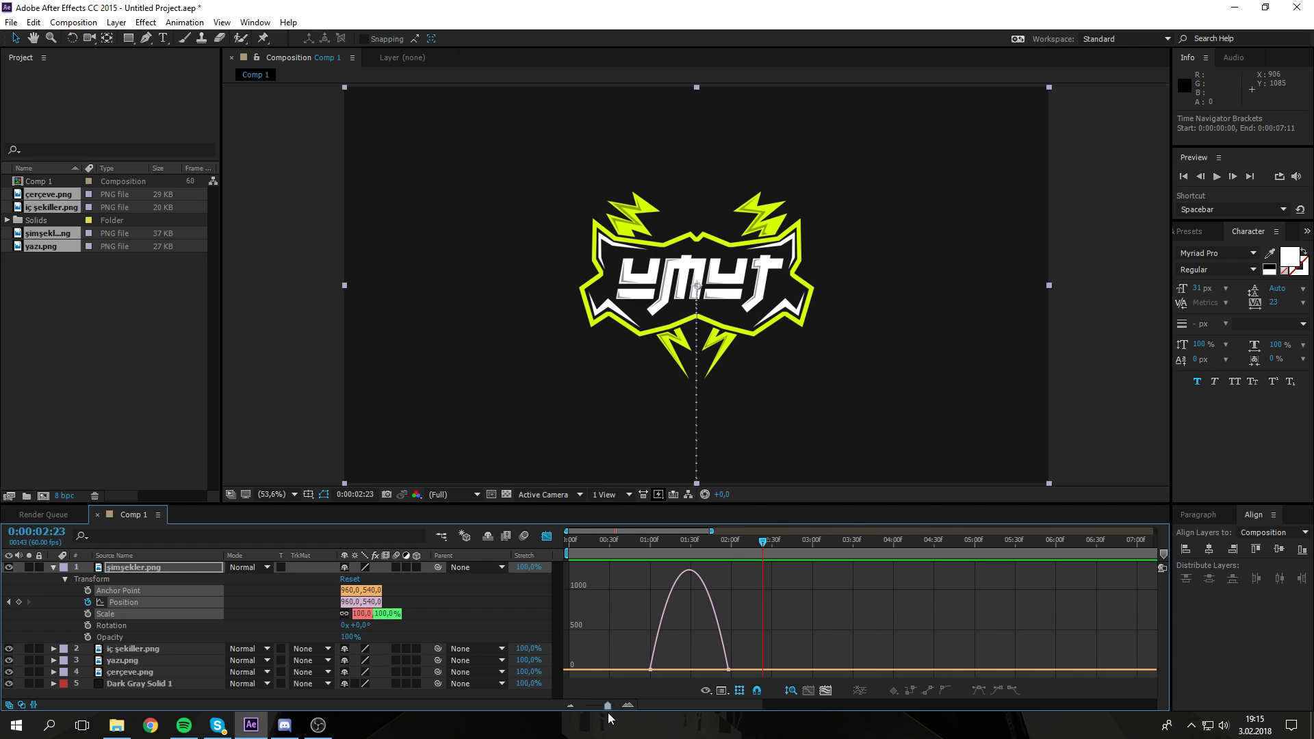
pyautogui.click(525, 535)
pyautogui.moveTo(631, 593); pyautogui.dragTo(750, 611)
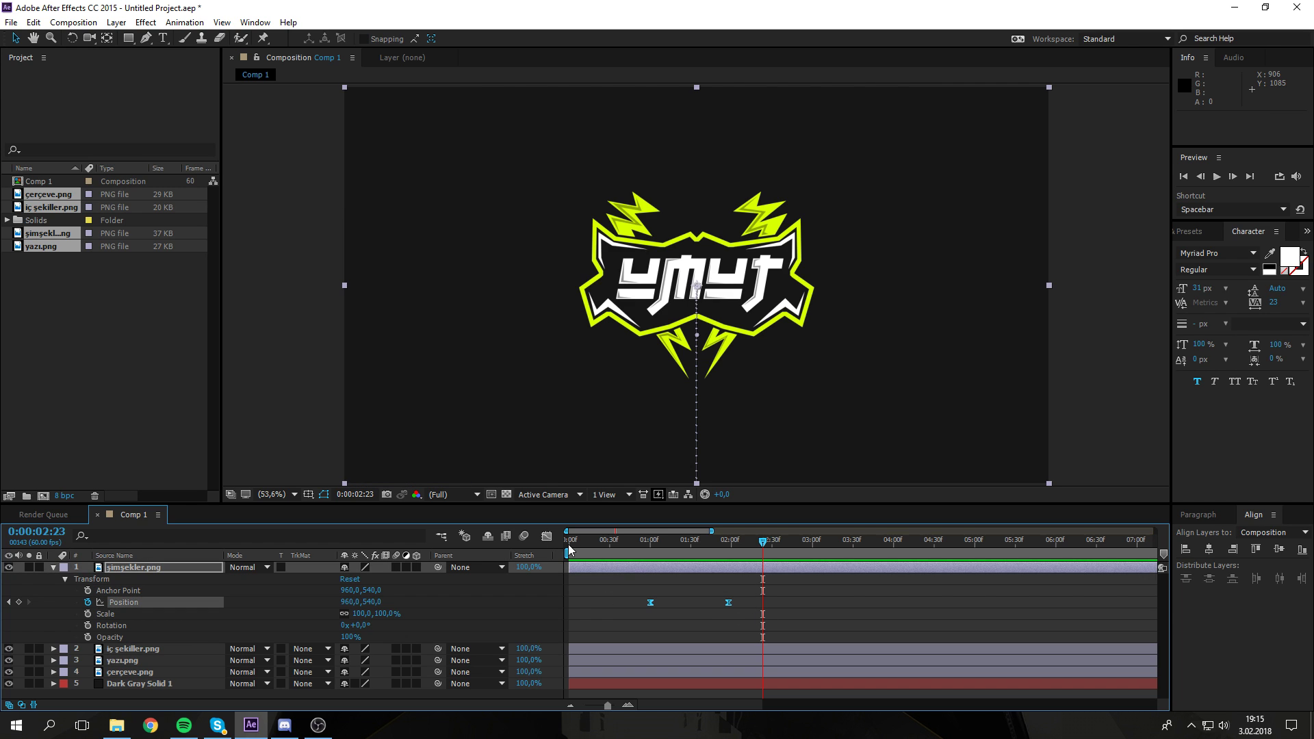
pyautogui.click(548, 537)
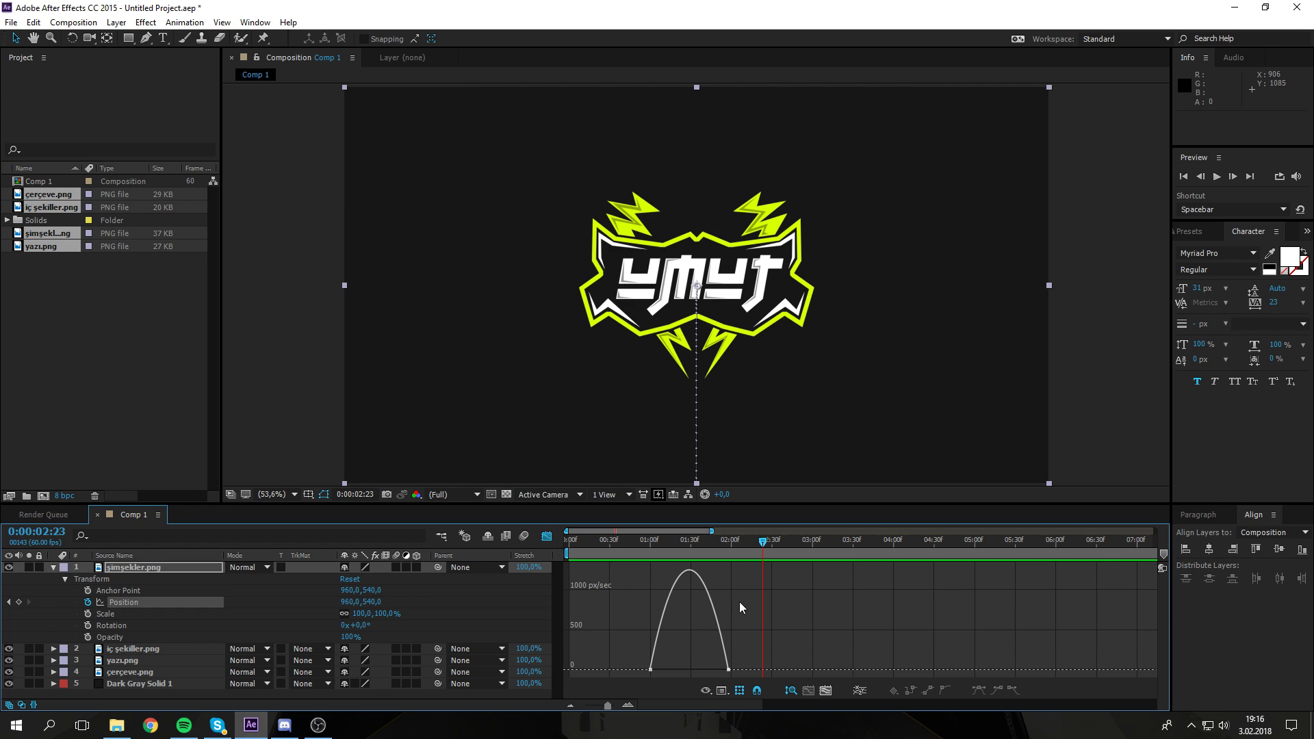
pyautogui.rightClick(723, 639)
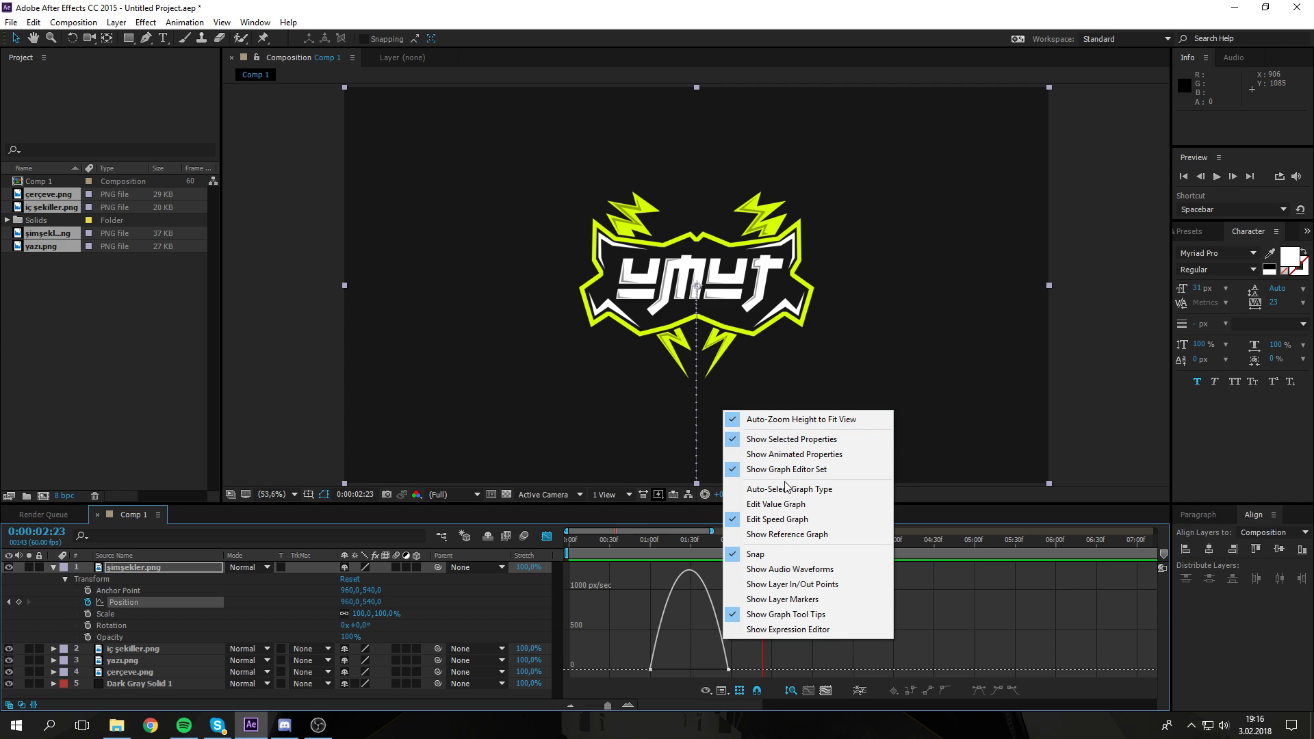
pyautogui.click(811, 520)
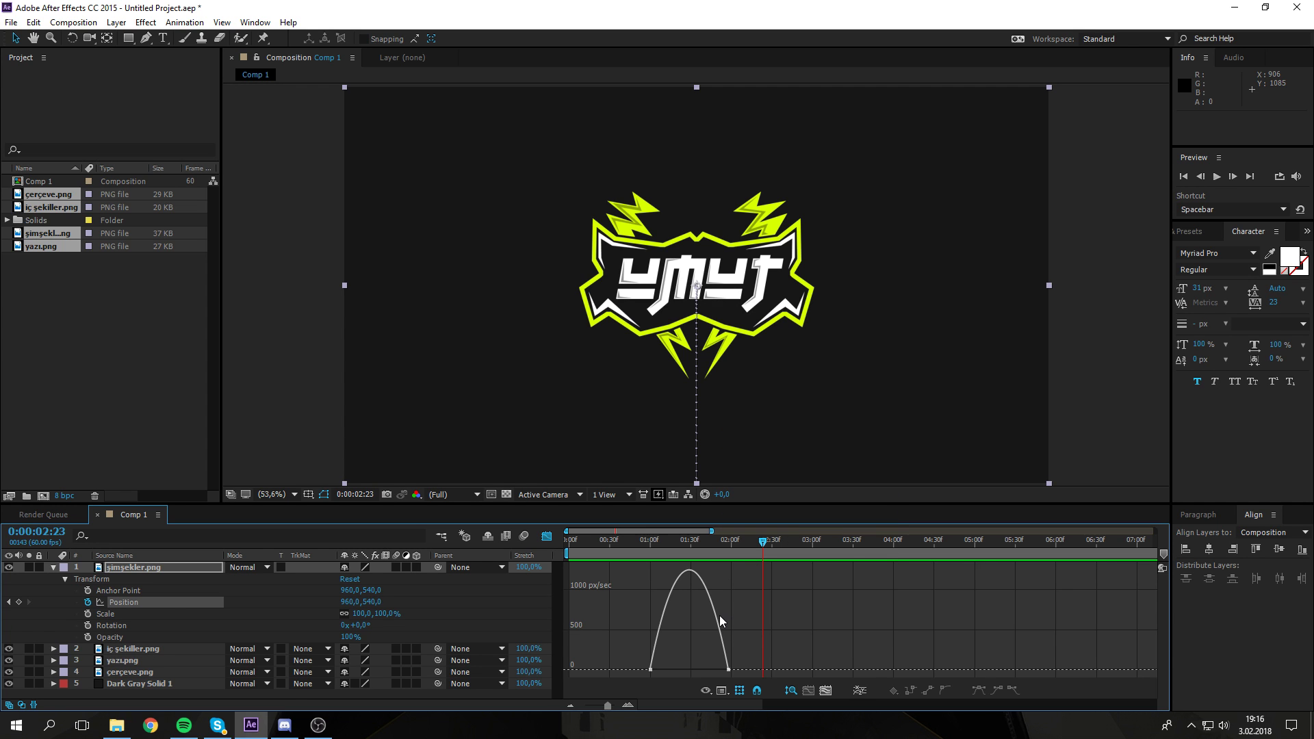
# Step: Select both Position keyframes on the speed curve, make the timeline area taller and frame the whole curve
pyautogui.rightClick(718, 617)
pyautogui.click(718, 625)
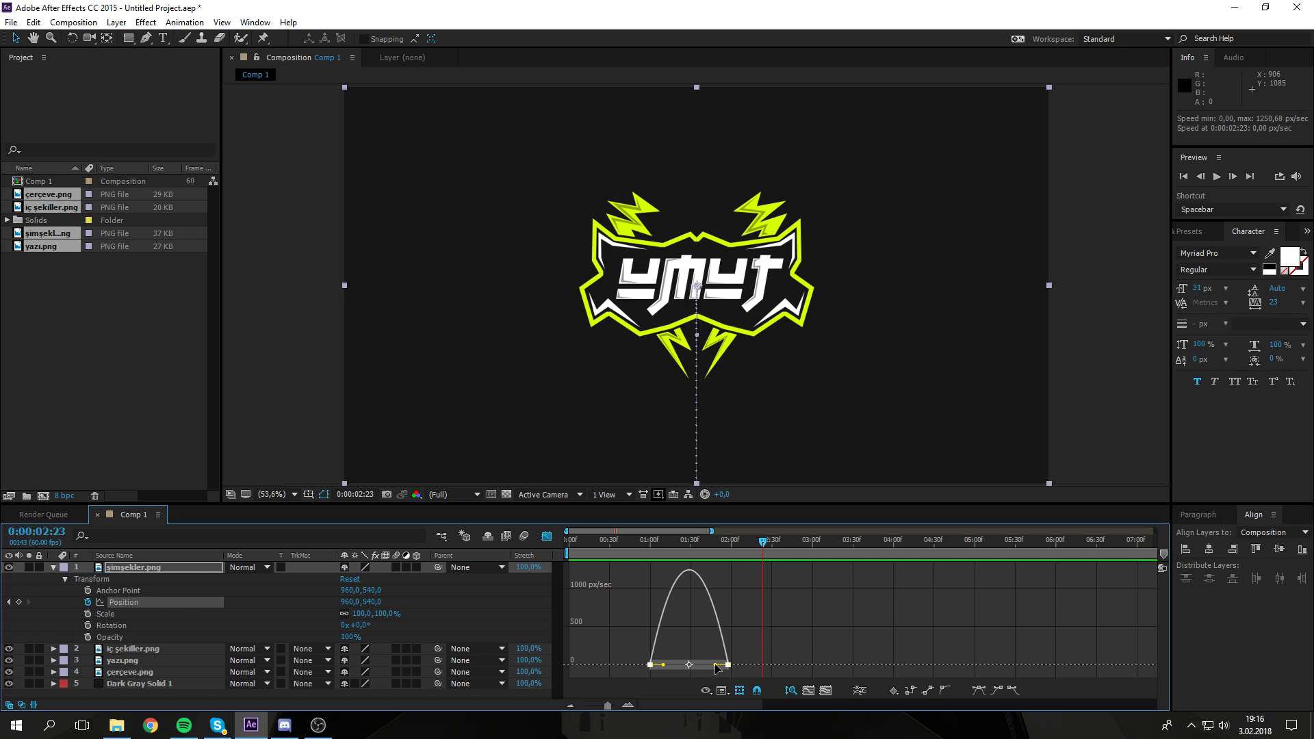
pyautogui.click(627, 705)
pyautogui.click(574, 705)
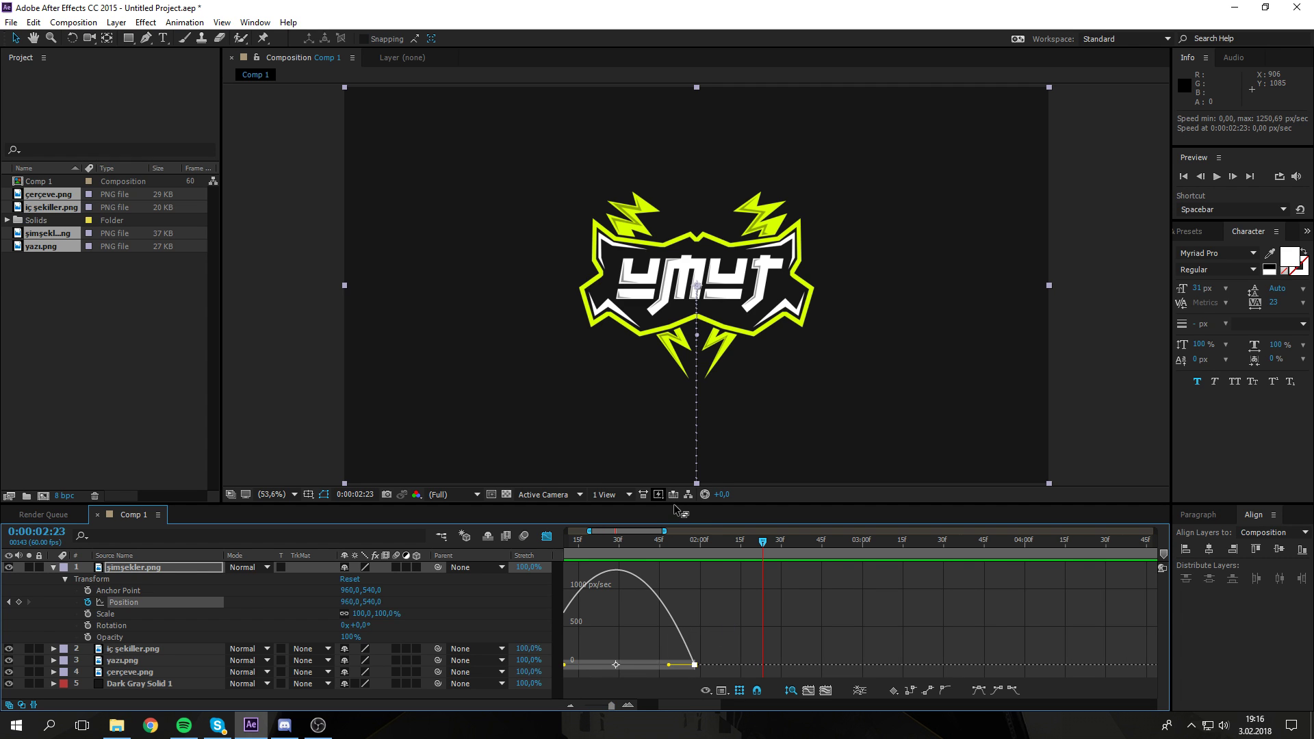
pyautogui.moveTo(674, 505); pyautogui.dragTo(674, 404)
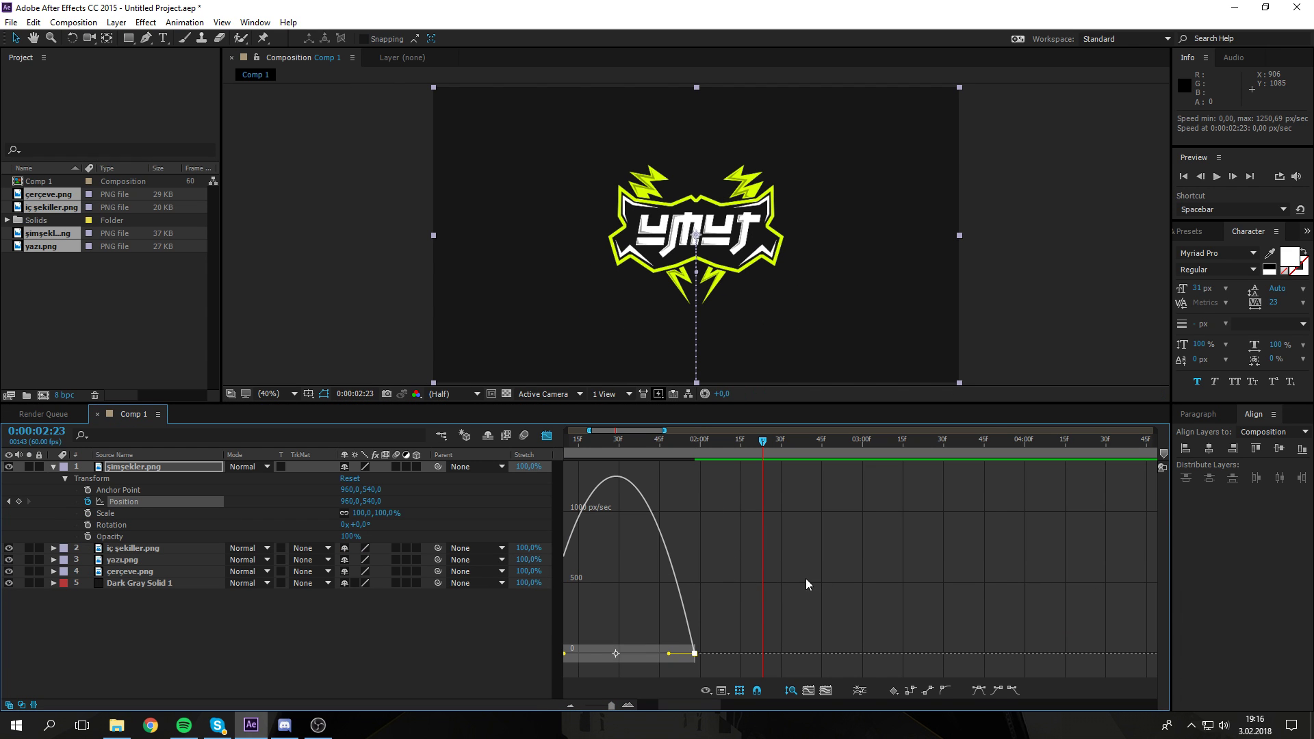
pyautogui.moveTo(611, 706); pyautogui.dragTo(613, 708)
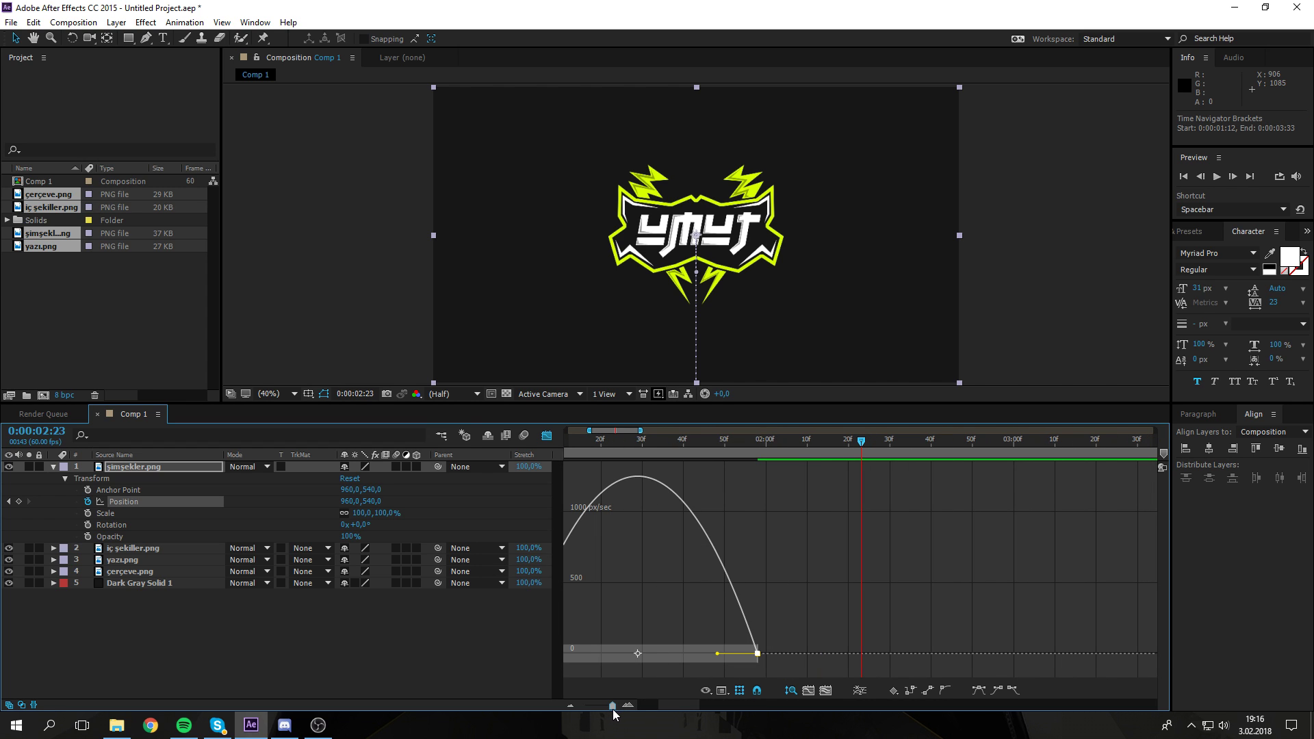
pyautogui.moveTo(708, 589); pyautogui.dragTo(837, 592)
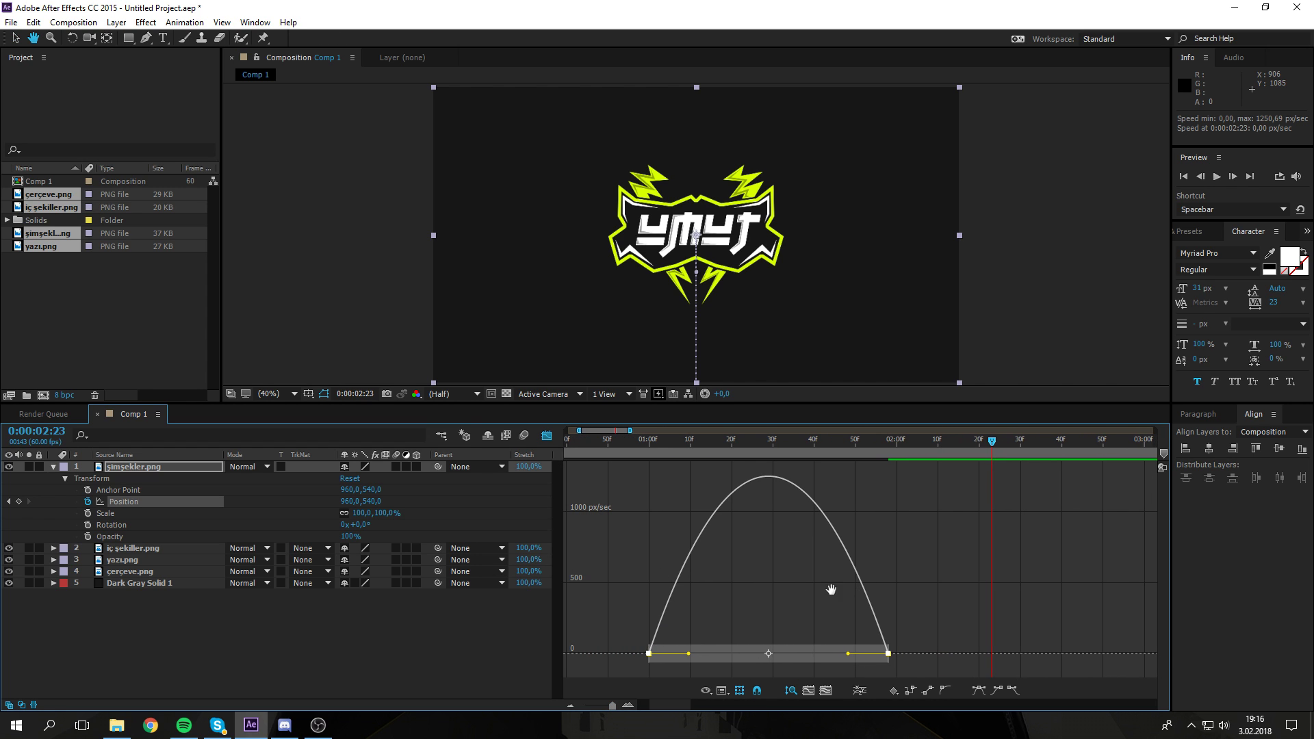
# Step: Try extending the incoming ease handle of the second Position keyframe to 100% influence, undoing and redoing the change to compare
pyautogui.click(702, 663)
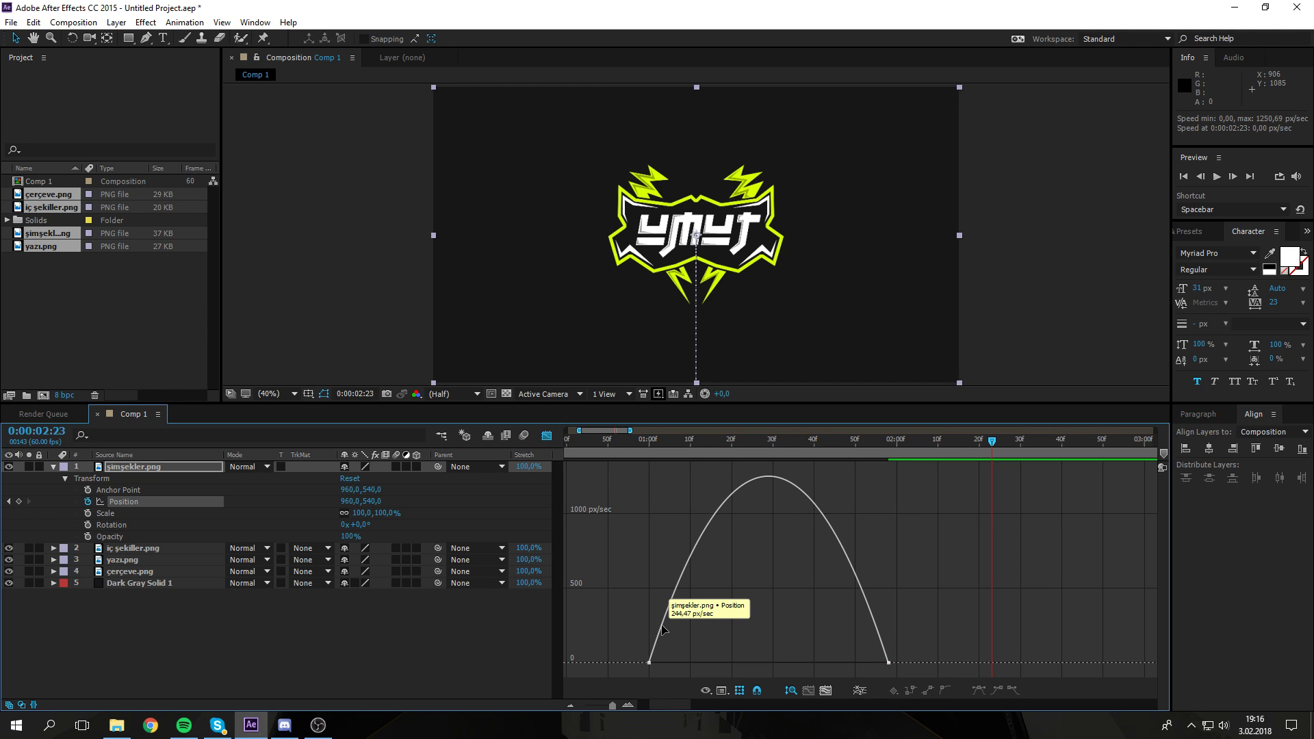
pyautogui.click(742, 485)
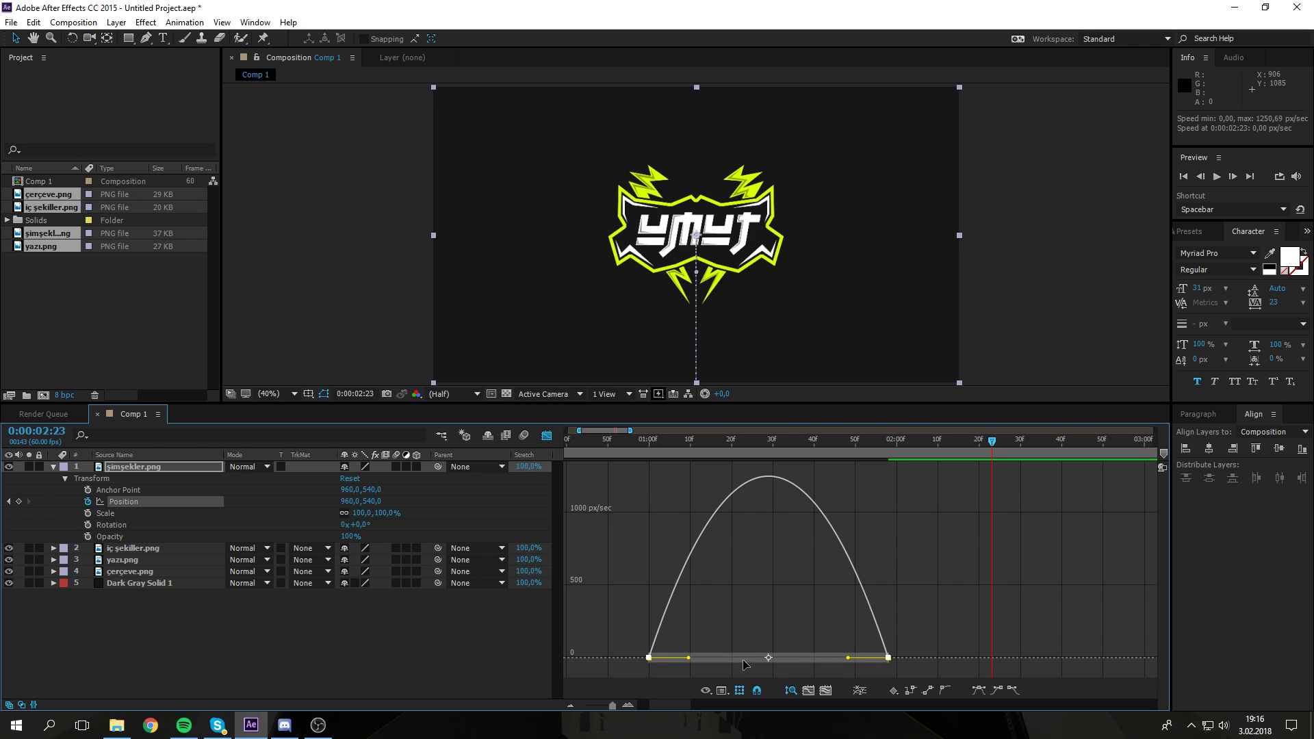
pyautogui.moveTo(849, 658); pyautogui.dragTo(736, 664)
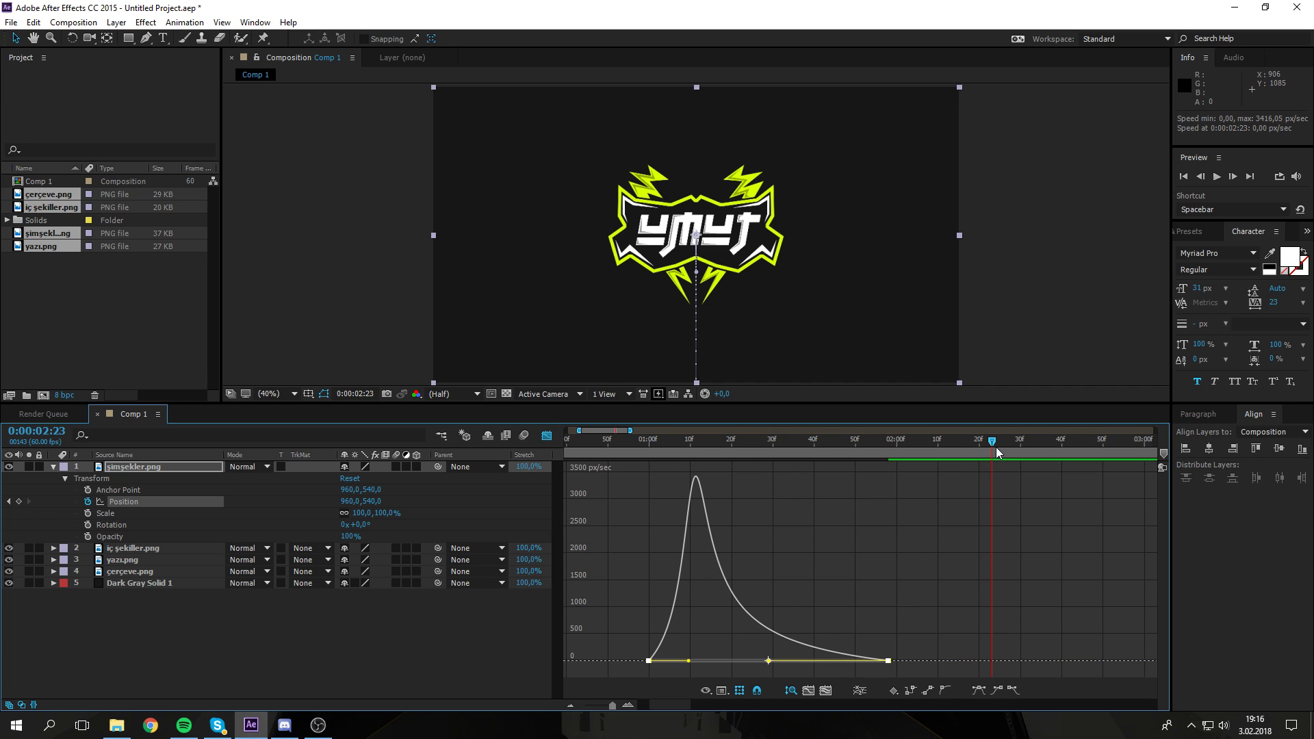
pyautogui.hotkey('ctrl', 'z')
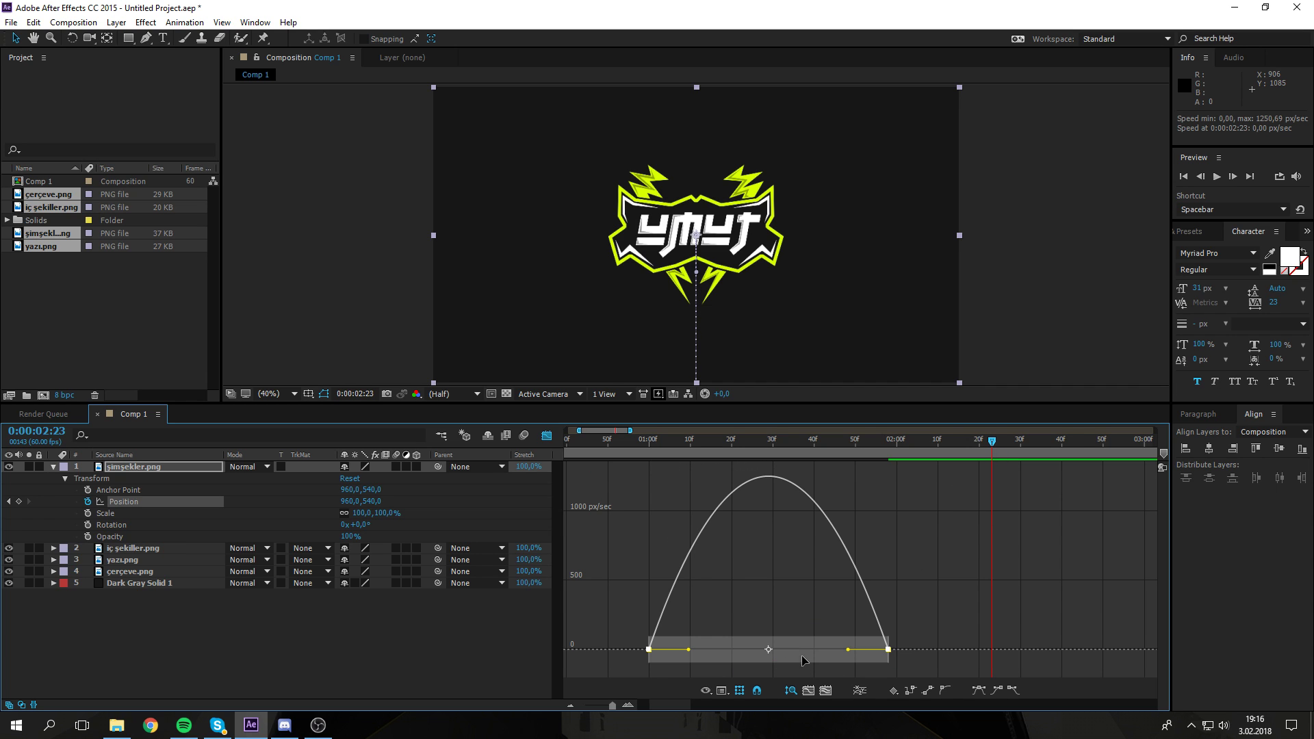
pyautogui.hotkey('ctrl', 'shift', 'z')
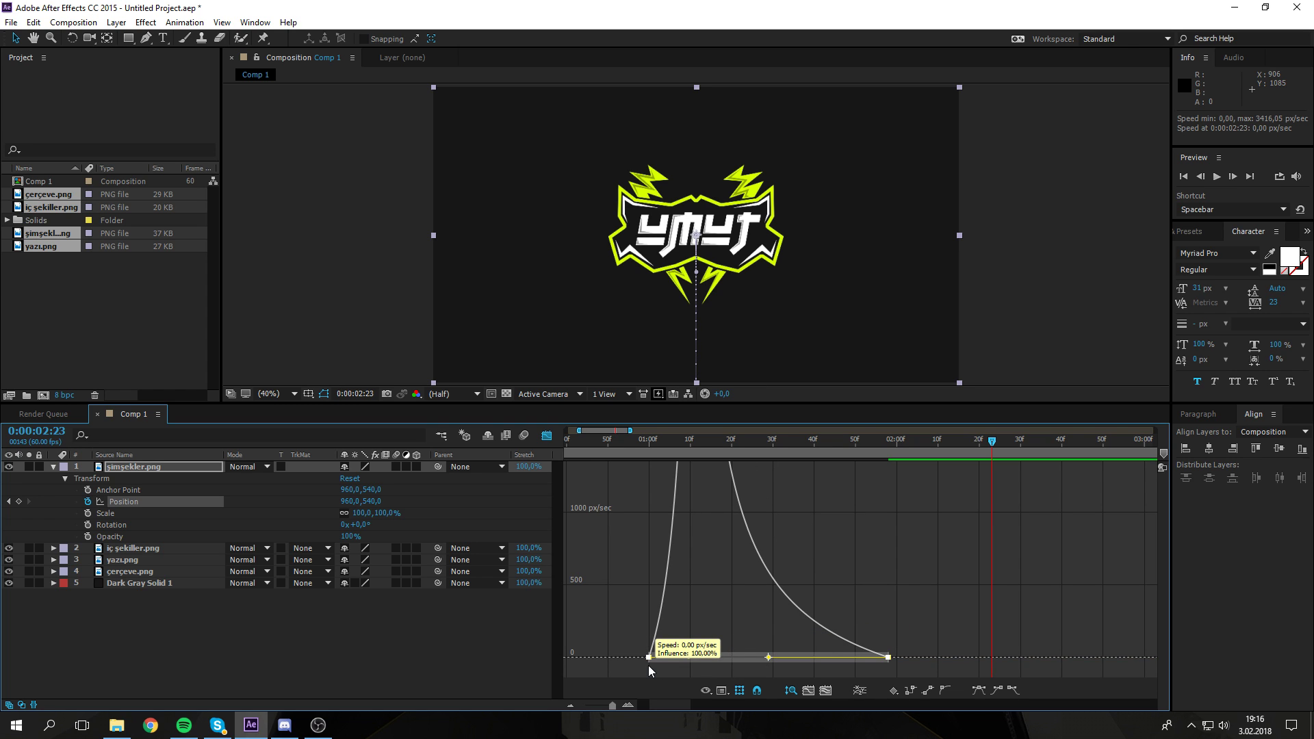
# Step: Preview the slide-in from about 0:00:00:58 to check the reshaped speed curve of şimşekler.png, replaying it once
pyautogui.press('space')
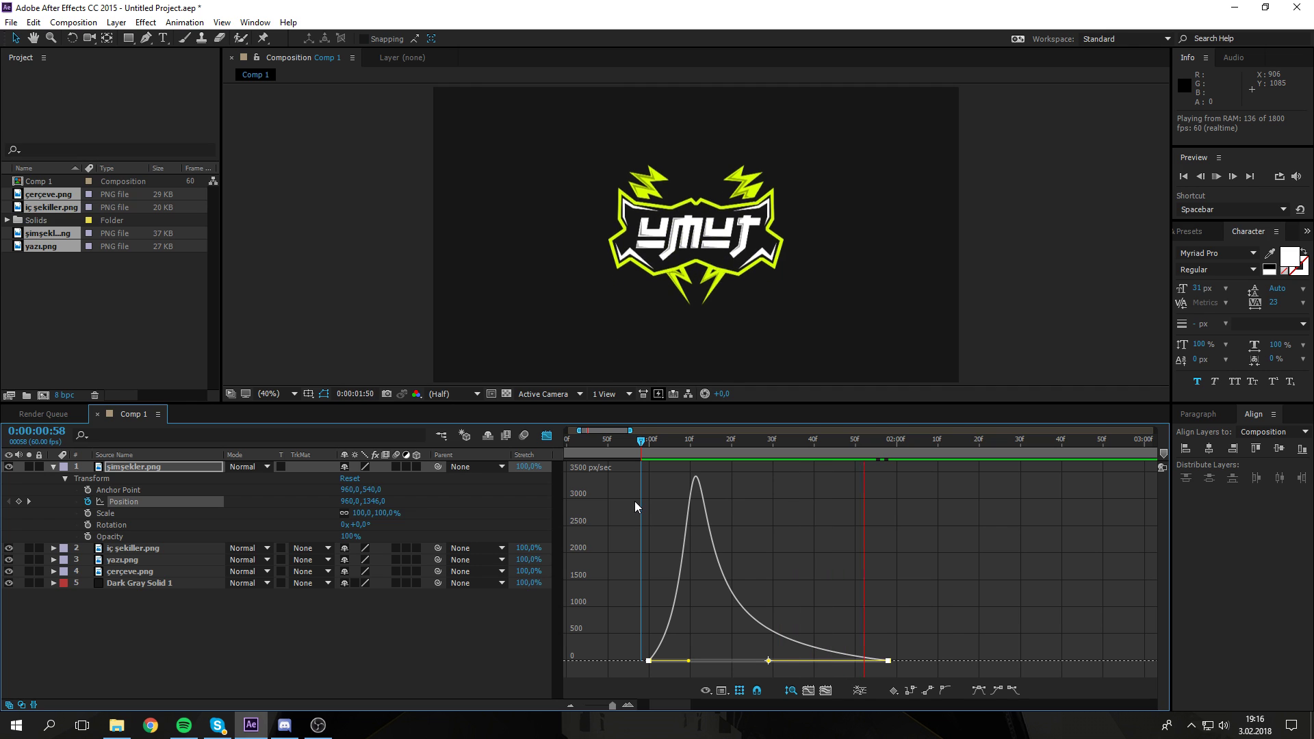
pyautogui.press('space')
pyautogui.press('space')
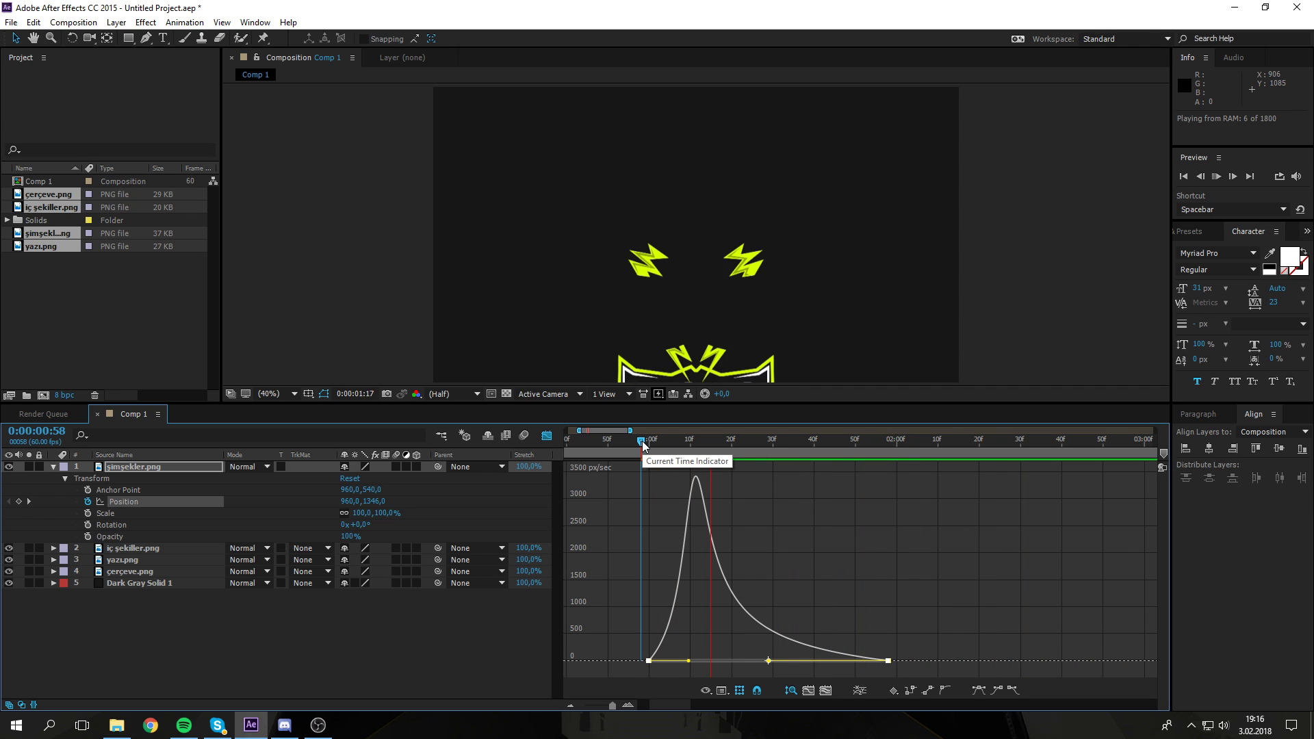
pyautogui.moveTo(642, 440); pyautogui.dragTo(659, 445)
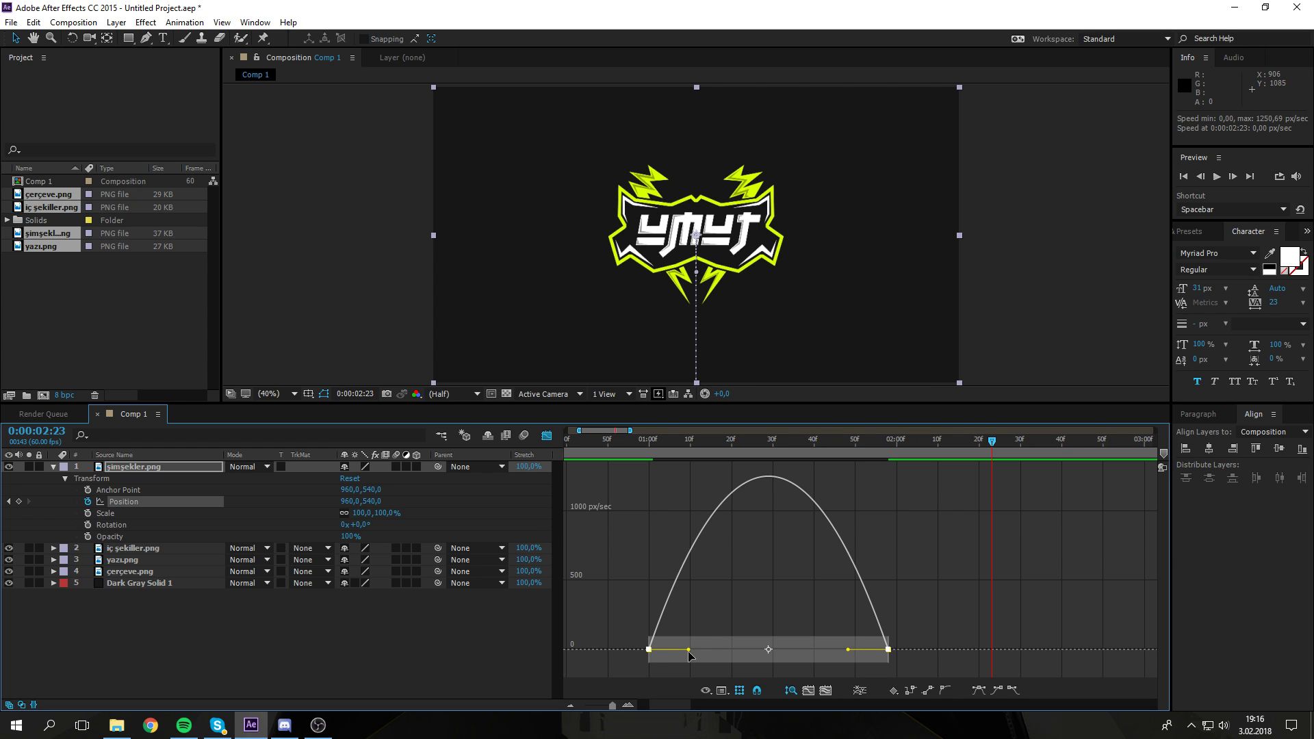
# Step: Reshape the Position speed curve of şimşekler.png by lengthening the end keyframe's influence handle so the motion peaks early
pyautogui.moveTo(849, 652); pyautogui.dragTo(790, 649)
pyautogui.moveTo(691, 661); pyautogui.dragTo(692, 658)
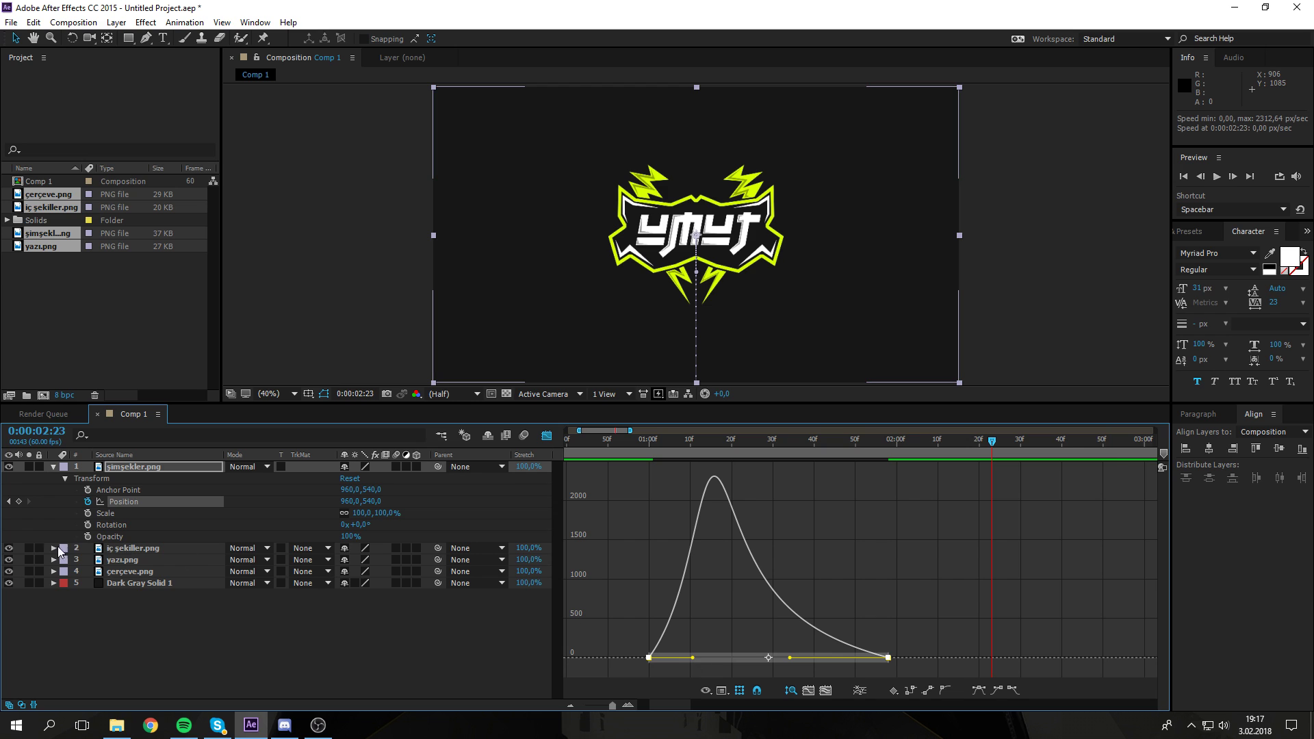
# Step: Hide the iç şekiller.png, yazı.png and çerçeve.png layers so that only the lightning bolts show over the background
pyautogui.click(142, 578)
pyautogui.keyDown('shift'); pyautogui.click(130, 548); pyautogui.keyUp('shift')
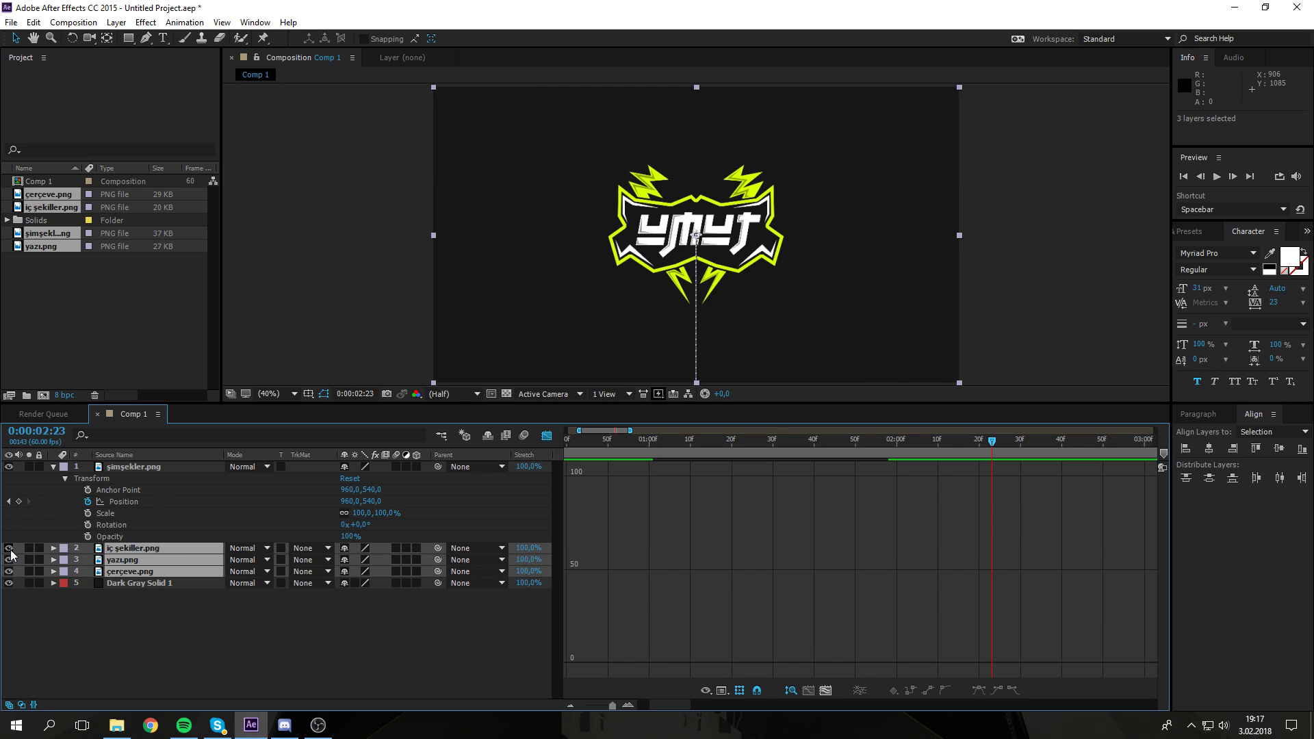
pyautogui.moveTo(9, 549); pyautogui.dragTo(9, 571)
# Step: Select the şimşekler.png Position keyframes, show their speed graph and preview the motion from before the first keyframe
pyautogui.moveTo(579, 447); pyautogui.dragTo(253, 466)
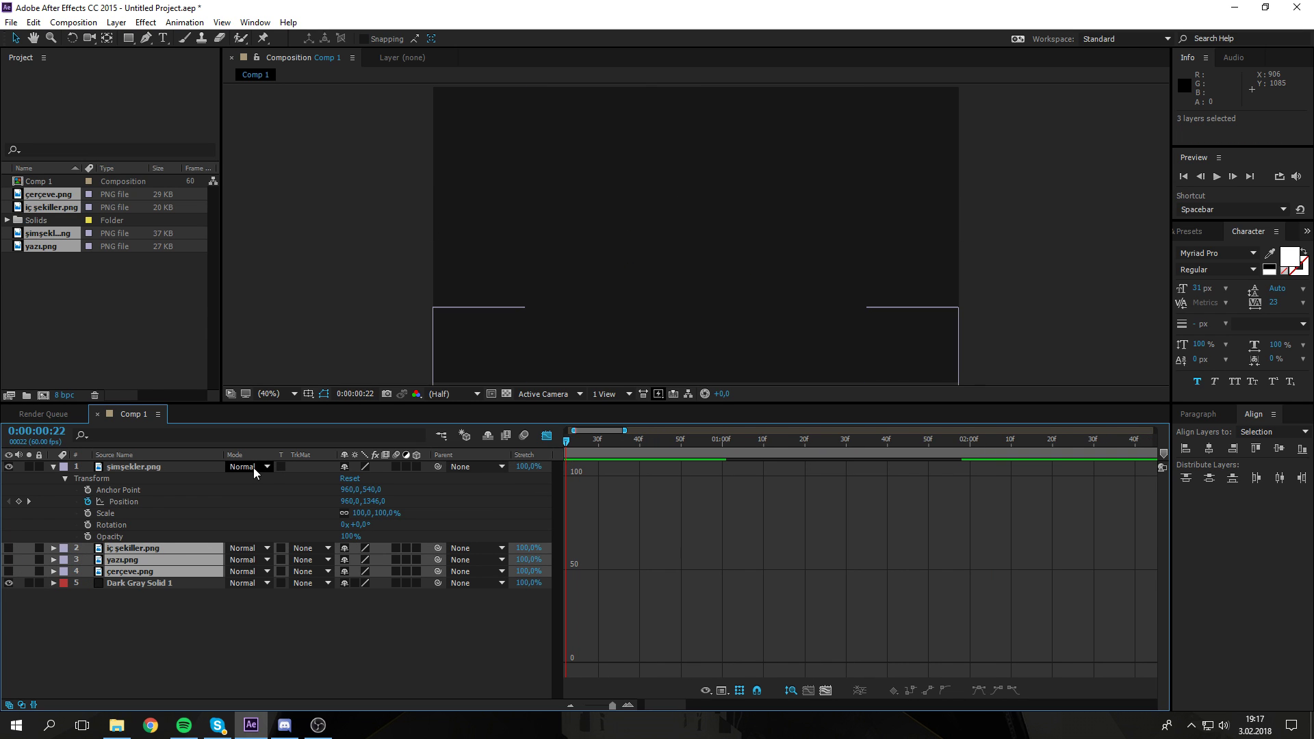
pyautogui.click(173, 465)
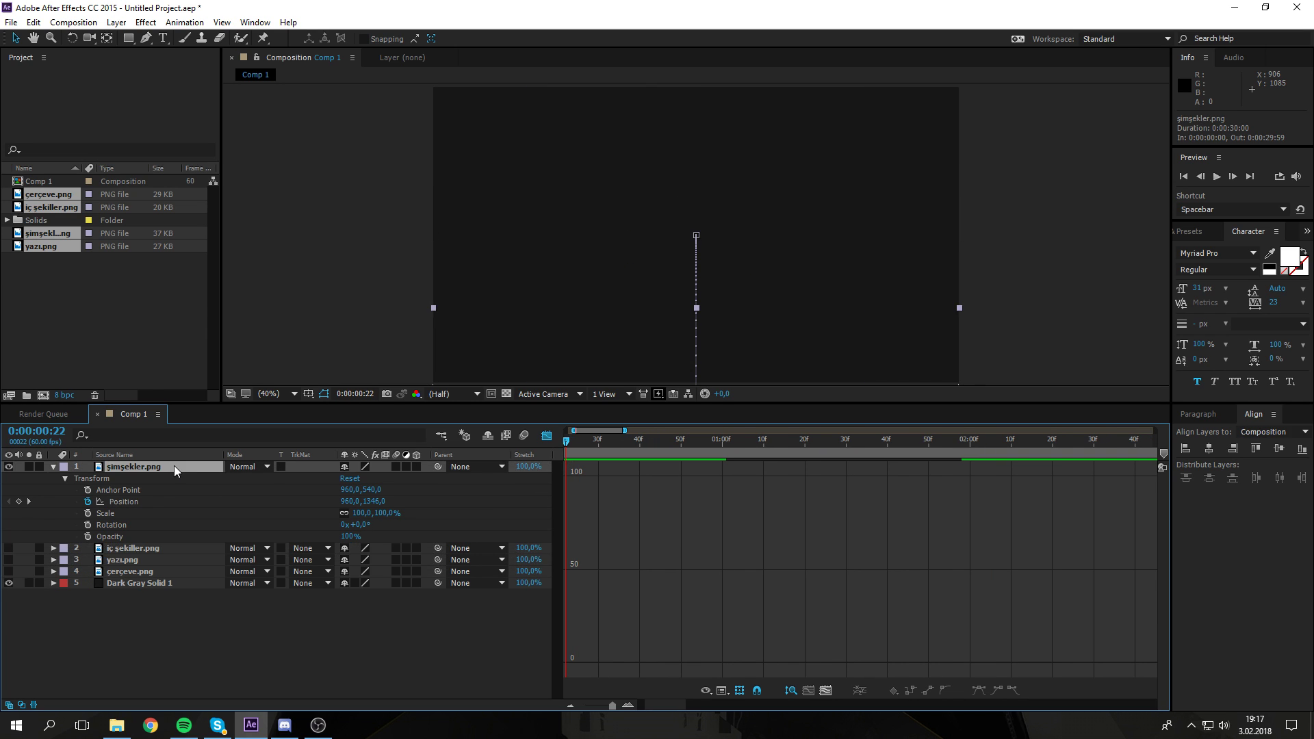
pyautogui.click(547, 436)
pyautogui.moveTo(676, 474); pyautogui.dragTo(973, 523)
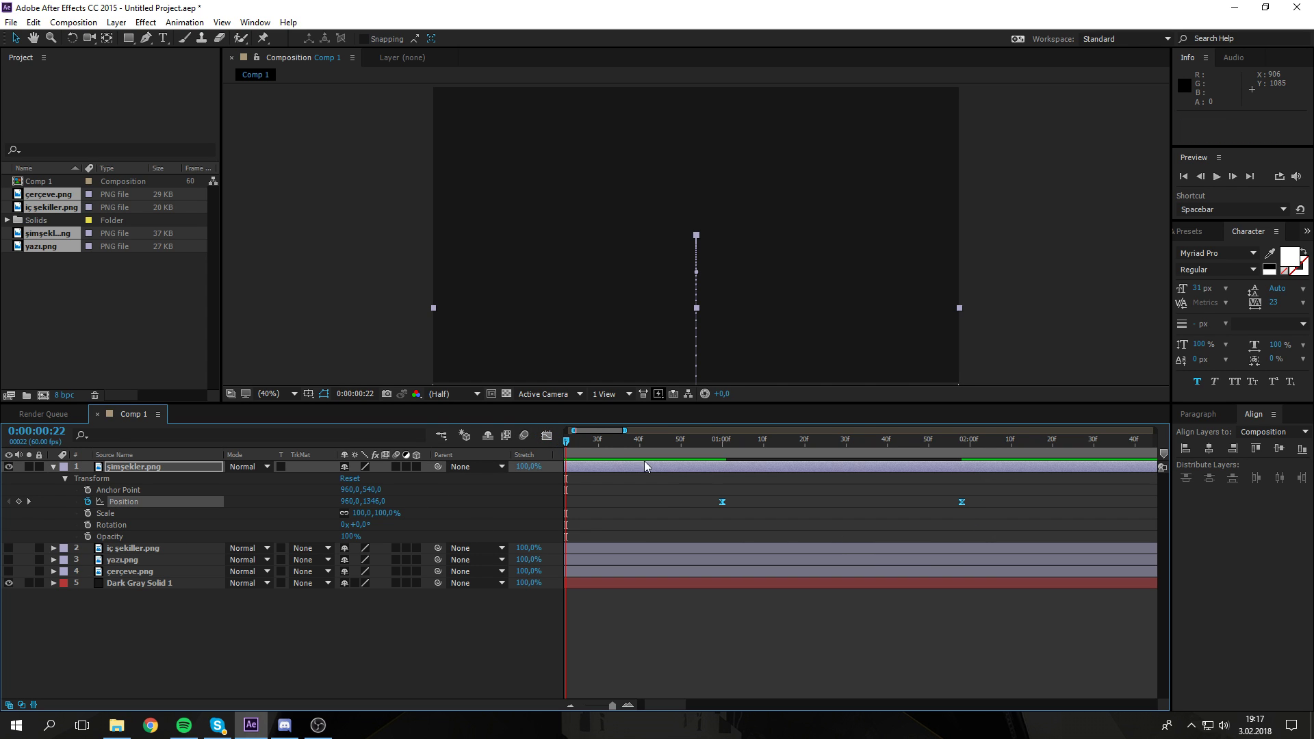
pyautogui.click(546, 436)
pyautogui.press('space')
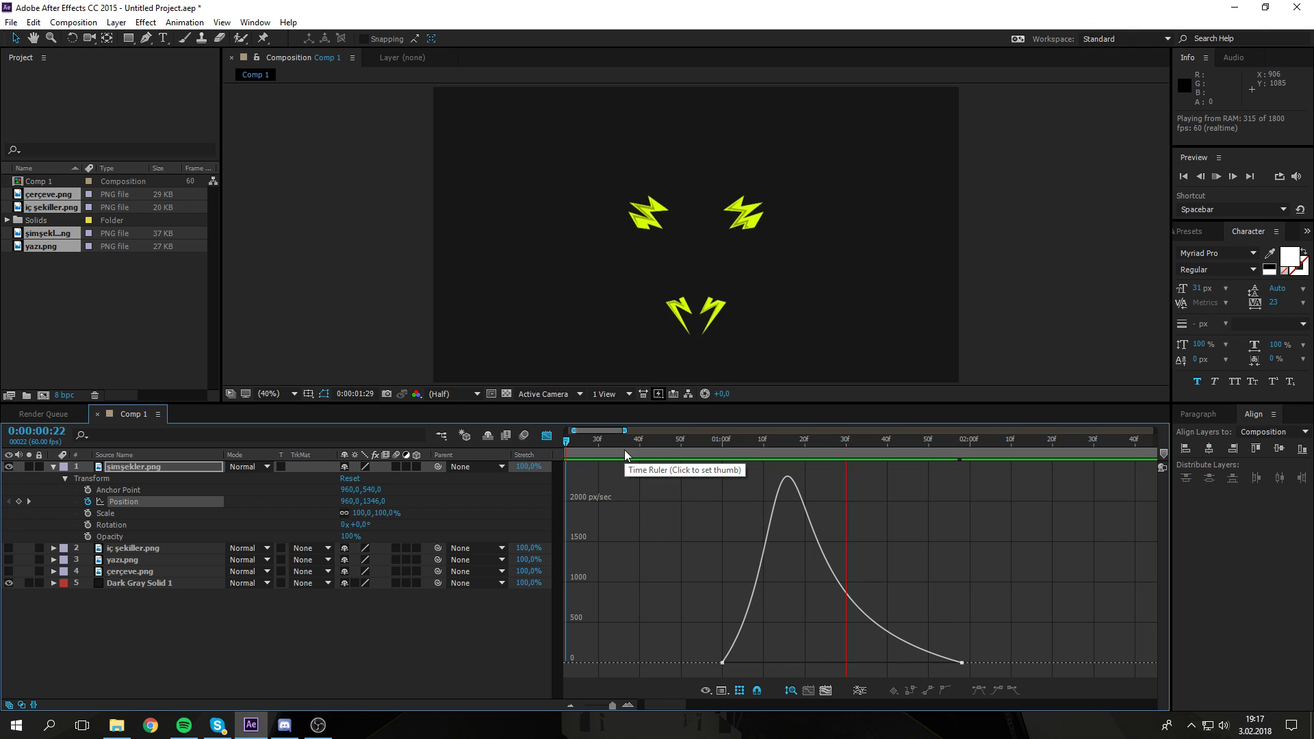
pyautogui.press('space')
pyautogui.moveTo(726, 453); pyautogui.dragTo(628, 455)
pyautogui.press('space')
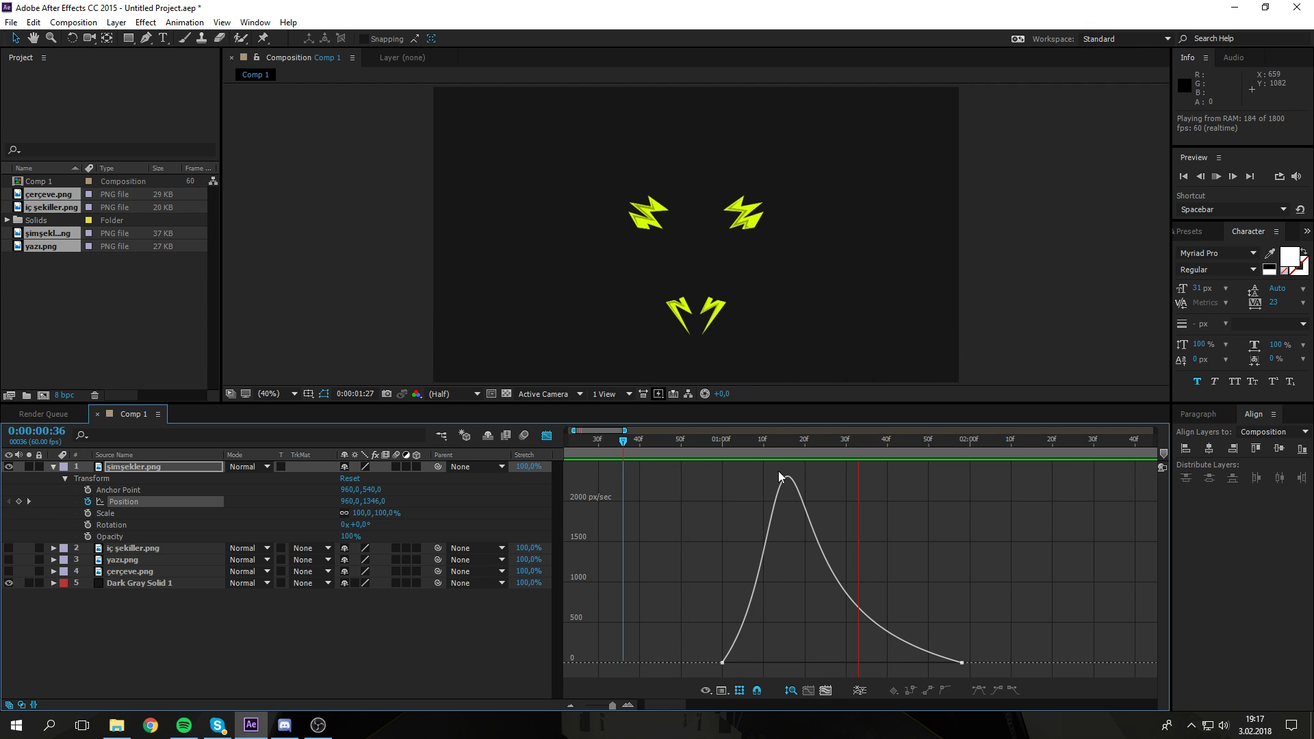
pyautogui.moveTo(622, 441); pyautogui.dragTo(755, 440)
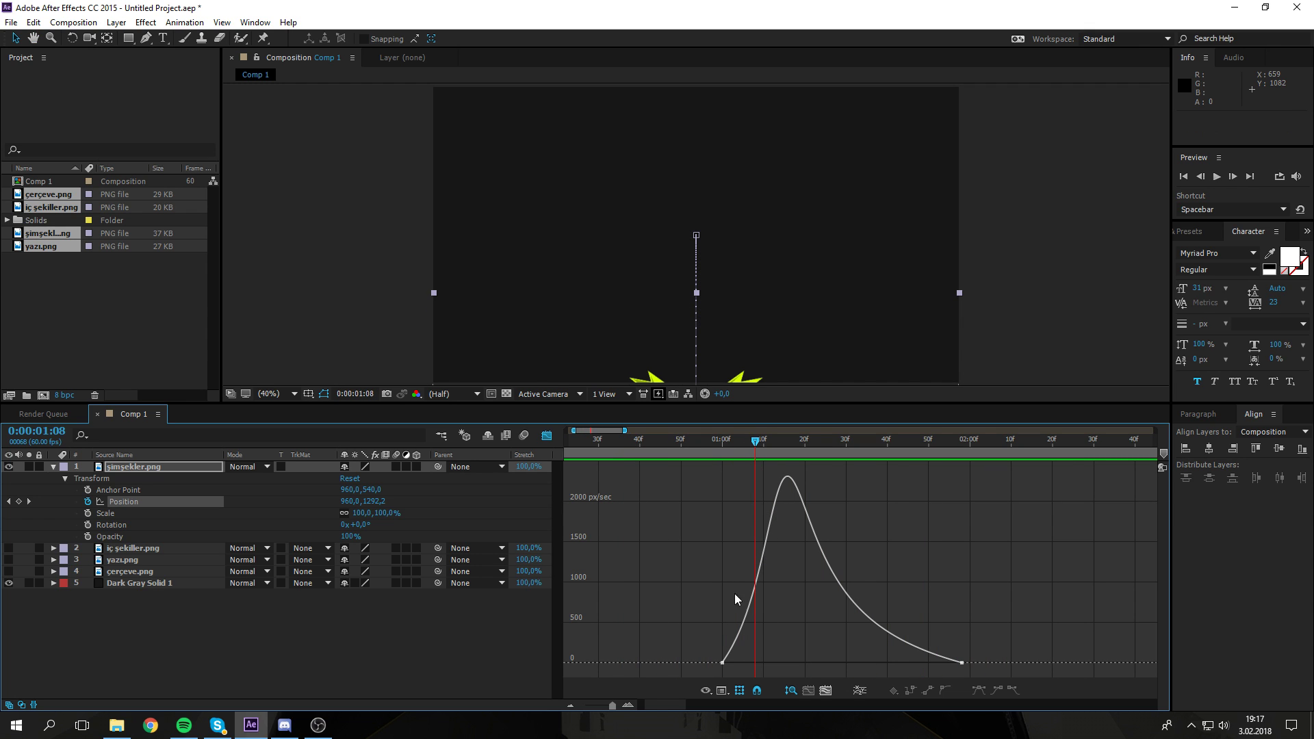
pyautogui.hotkey('ctrl', 'z')
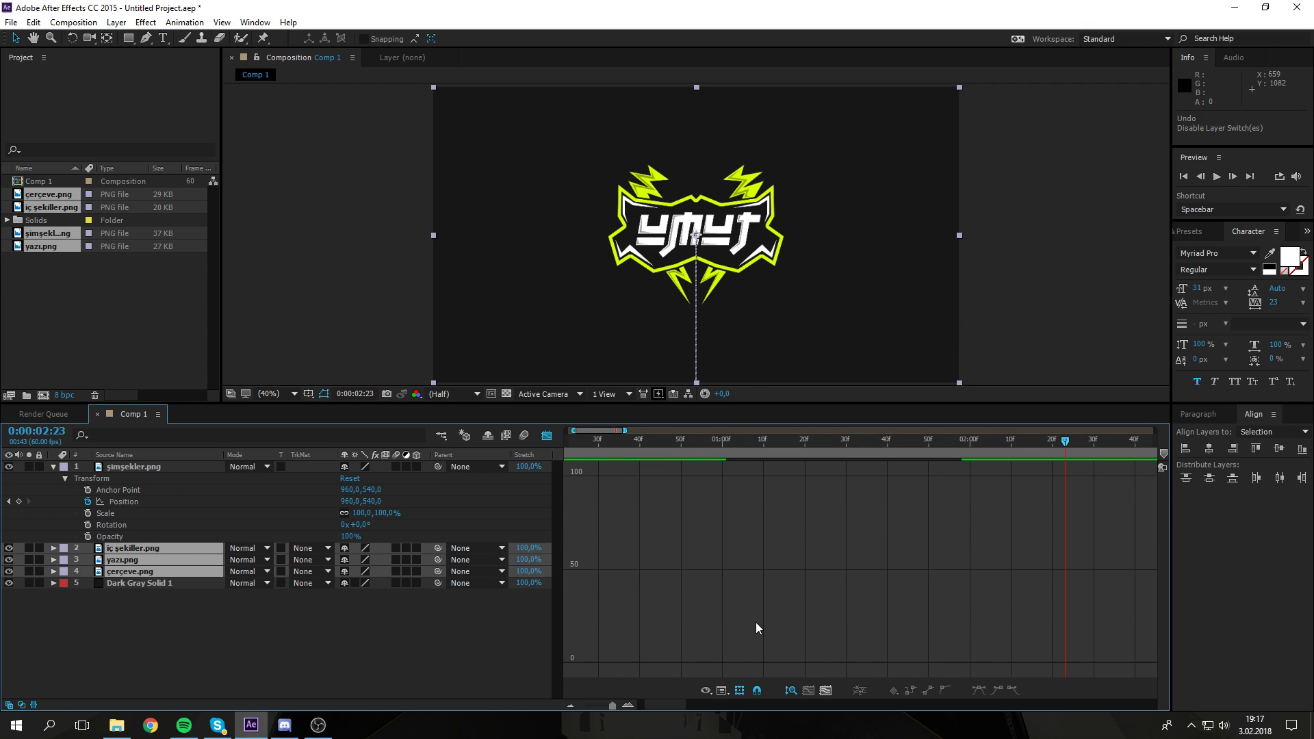
pyautogui.hotkey('ctrl', 'shift', 'z')
# Step: Reselect both Position keyframes of şimşekler.png and display their speed graph
pyautogui.click(547, 435)
pyautogui.click(546, 436)
pyautogui.click(188, 470)
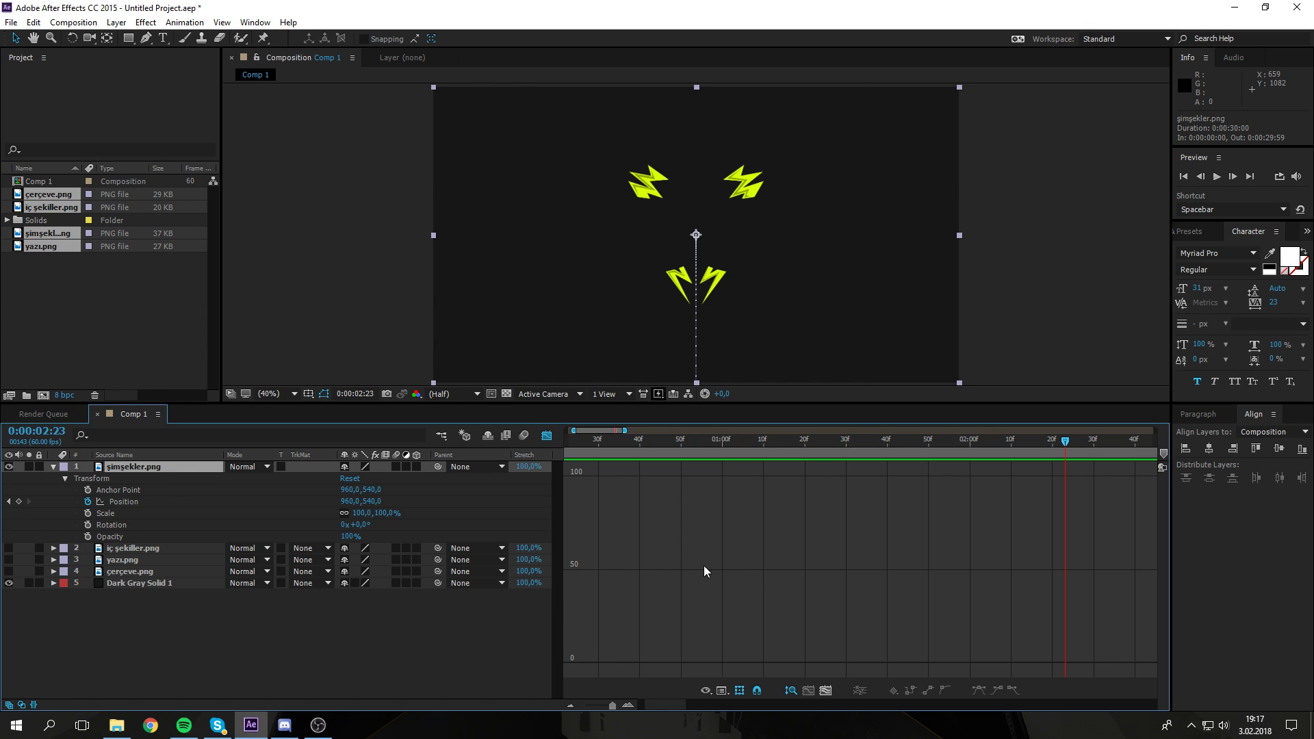
pyautogui.click(546, 435)
pyautogui.moveTo(655, 497); pyautogui.dragTo(1063, 528)
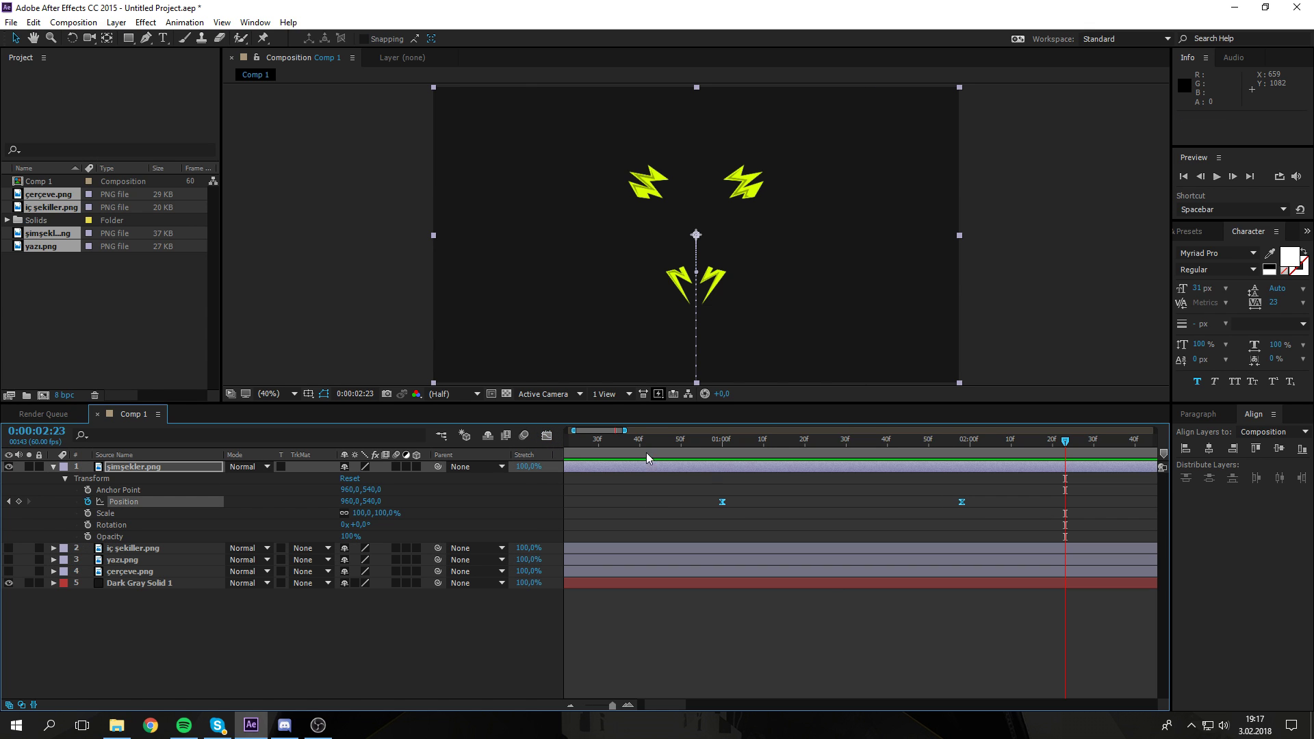
pyautogui.click(546, 435)
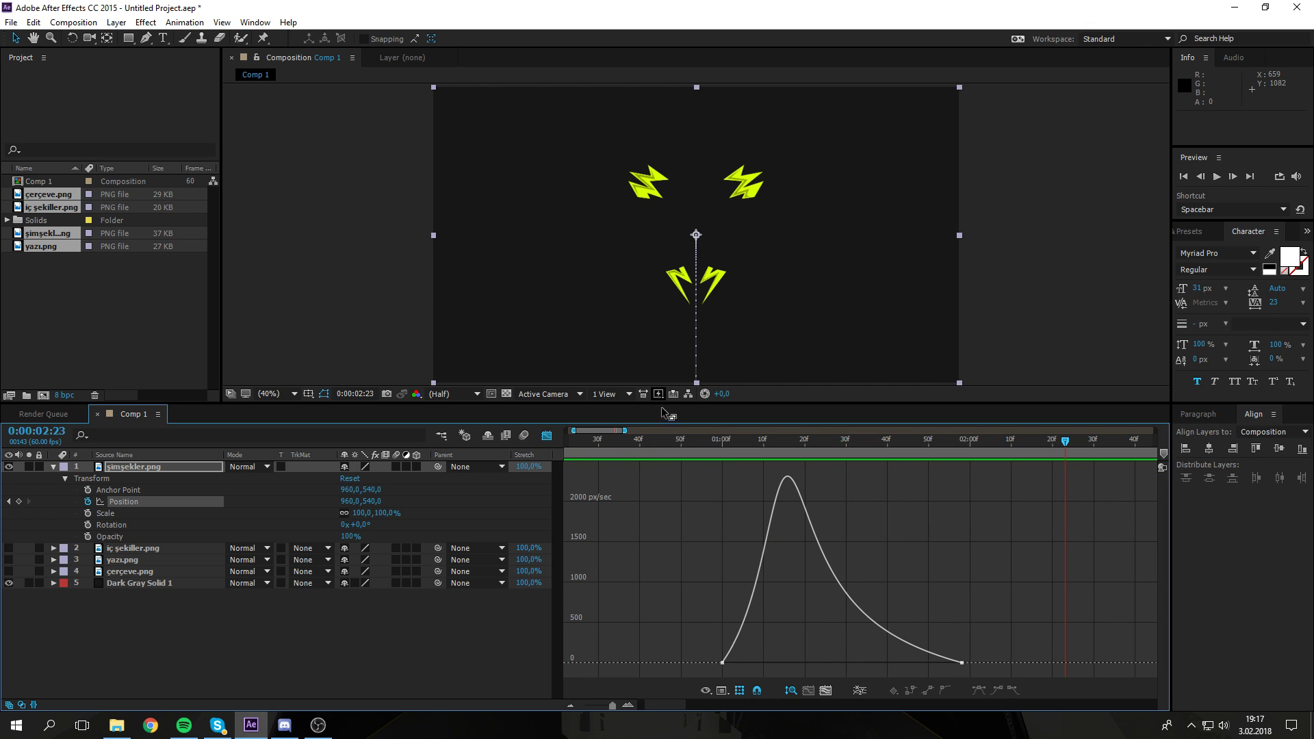
# Step: Lengthen the first Position keyframe's outgoing influence slightly in the speed graph and preview the motion
pyautogui.click(683, 442)
pyautogui.click(742, 660)
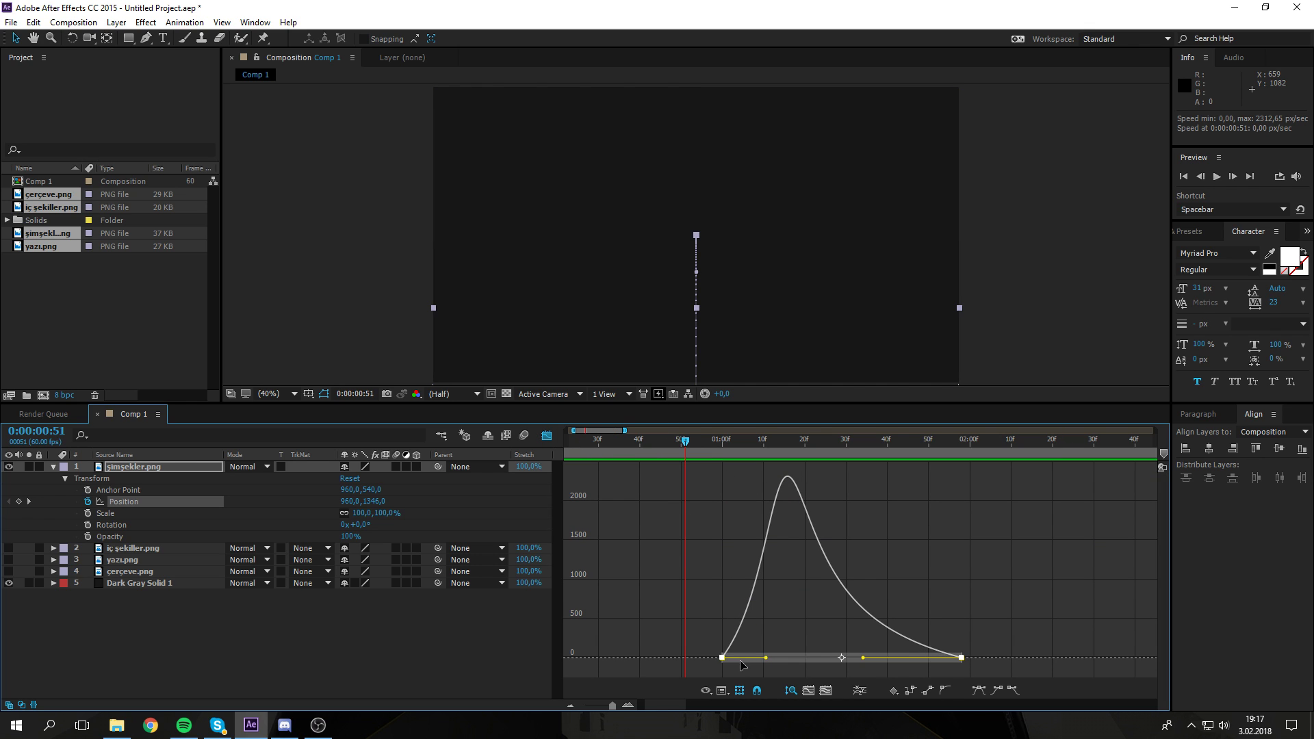
pyautogui.moveTo(766, 660); pyautogui.dragTo(779, 656)
pyautogui.press('space')
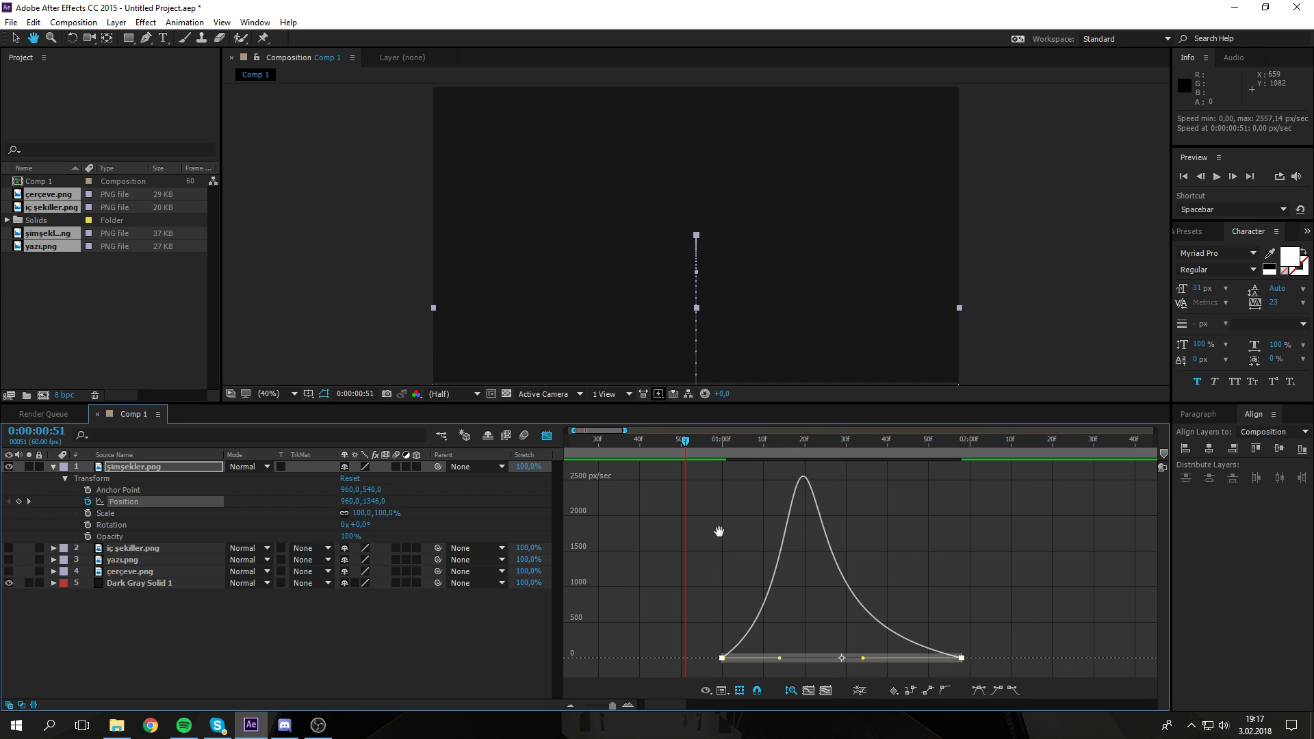
pyautogui.click(709, 441)
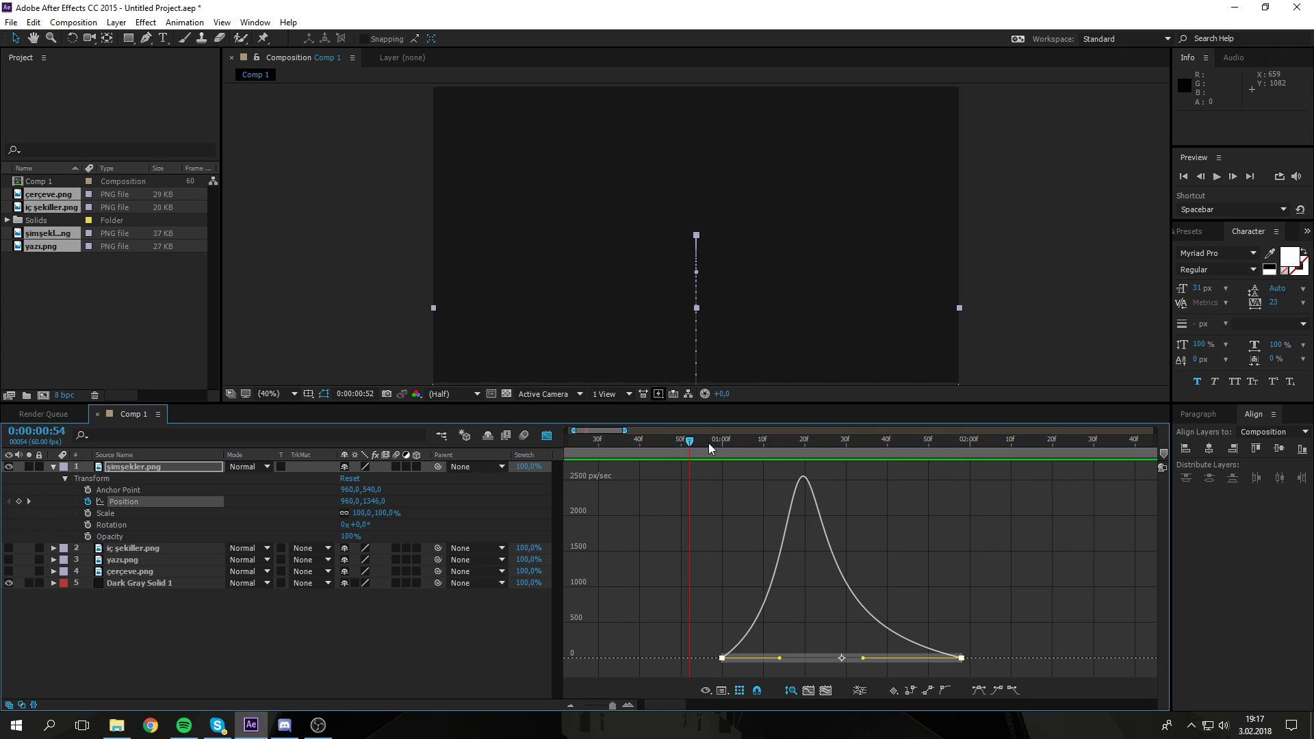
# Step: Shorten the end keyframe's influence to about 62.75%, lengthen the start keyframe's influence towards the middle, and preview the motion
pyautogui.moveTo(862, 661); pyautogui.dragTo(887, 657)
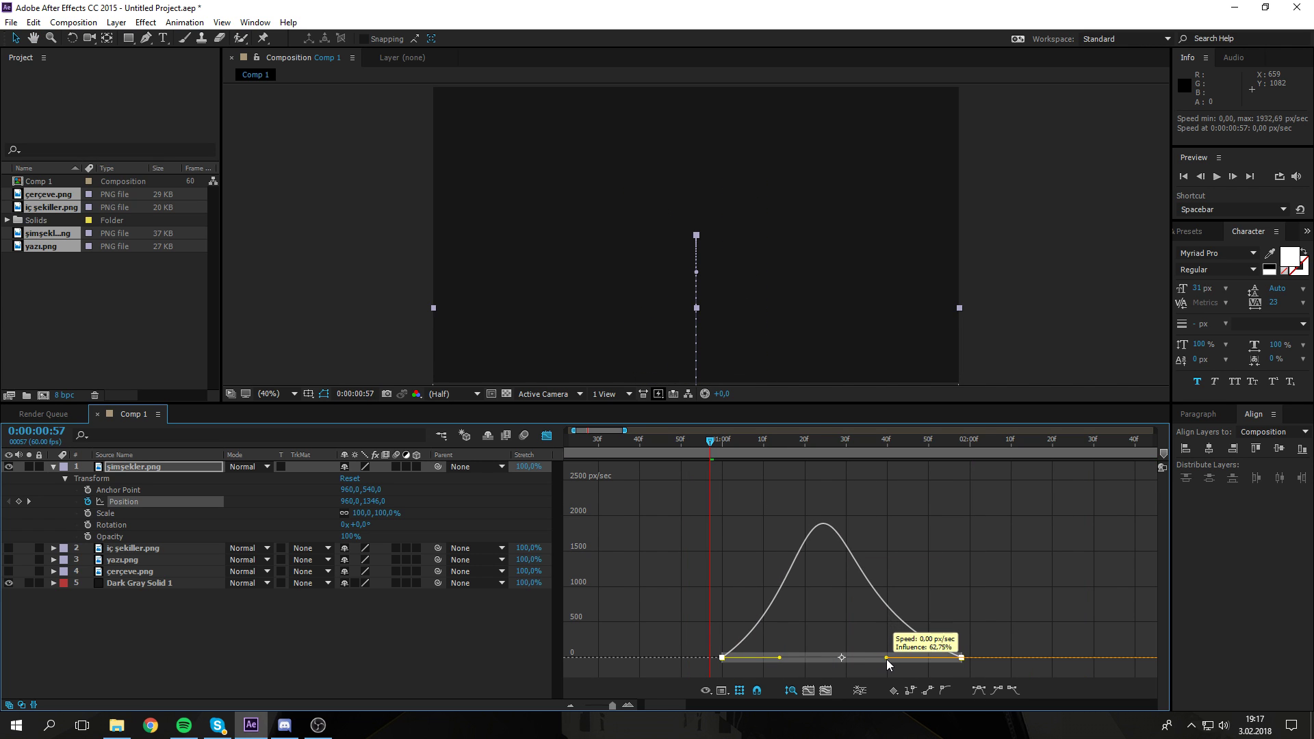
pyautogui.press('space')
pyautogui.click(718, 441)
pyautogui.moveTo(782, 656); pyautogui.dragTo(809, 658)
pyautogui.press('space')
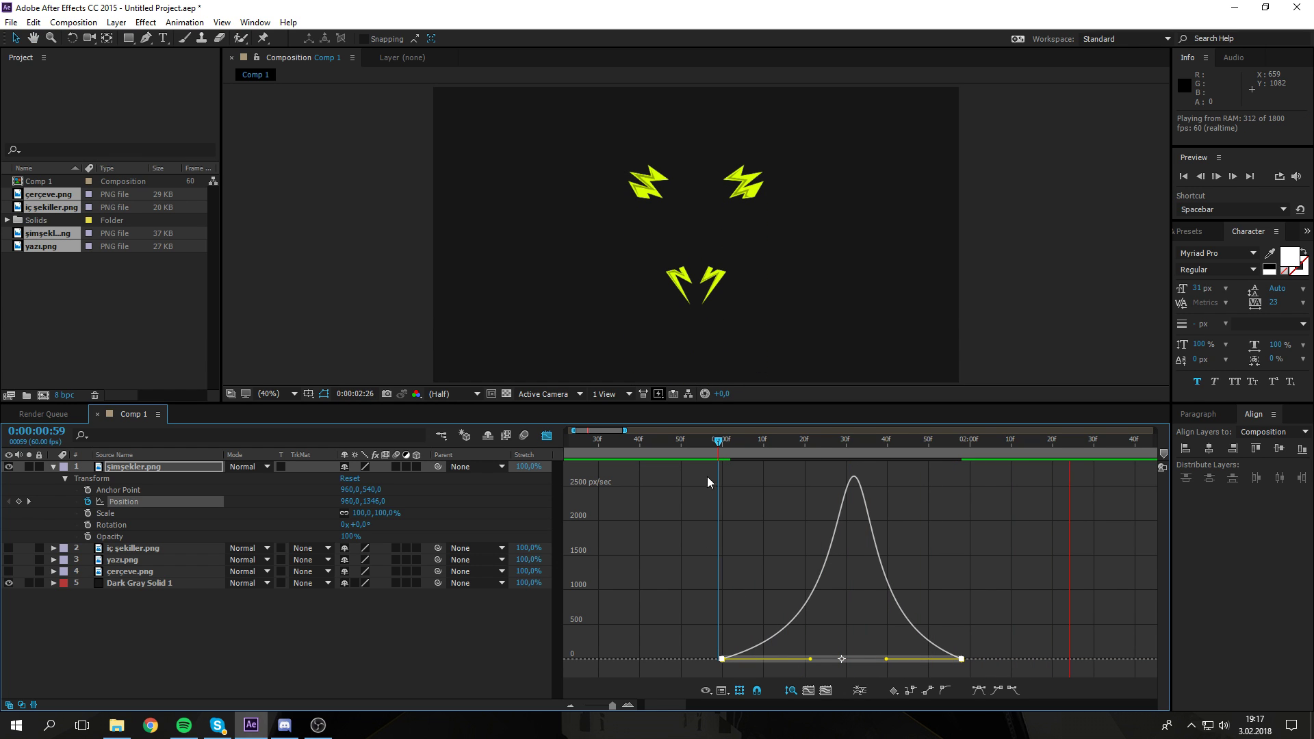
# Step: Shorten the start keyframe's influence handle and lengthen the end keyframe's so the speed peaks early at about 2000 px/sec
pyautogui.click(724, 446)
pyautogui.moveTo(810, 660); pyautogui.dragTo(774, 658)
pyautogui.moveTo(888, 659); pyautogui.dragTo(767, 669)
pyautogui.press('space')
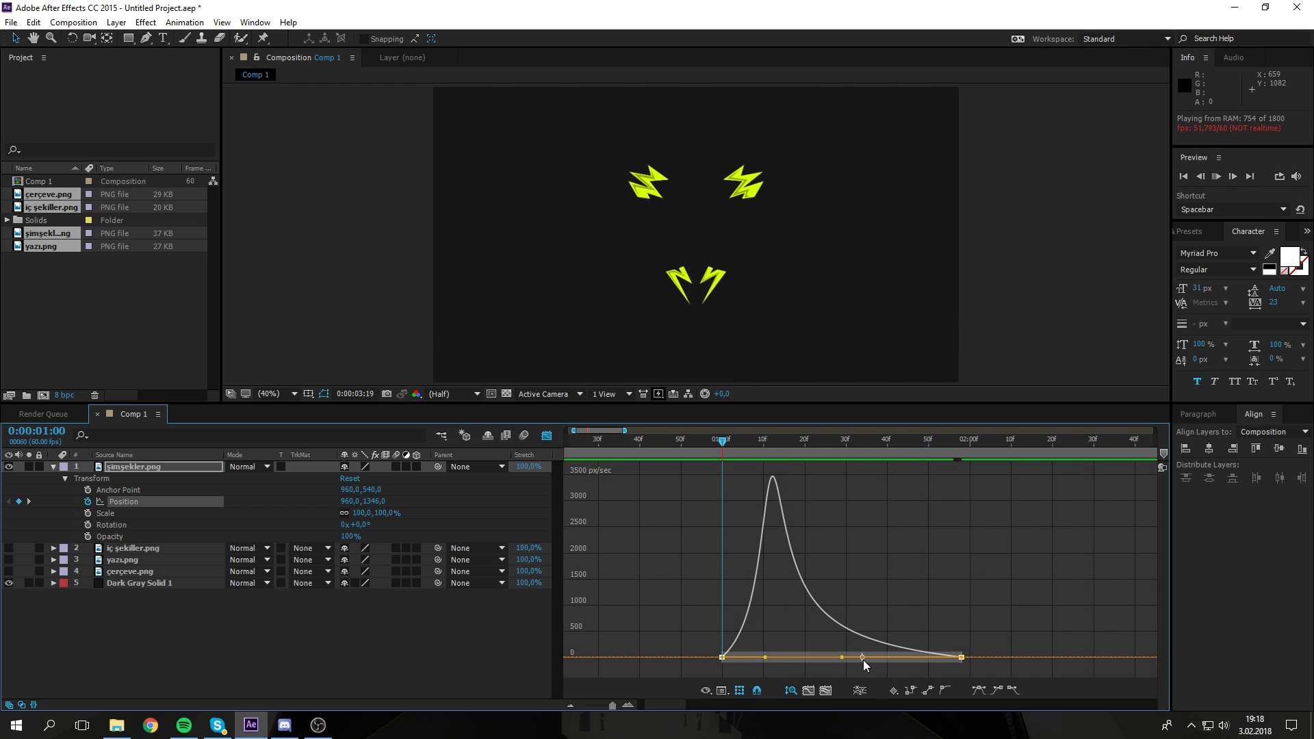
pyautogui.moveTo(845, 658); pyautogui.dragTo(872, 659)
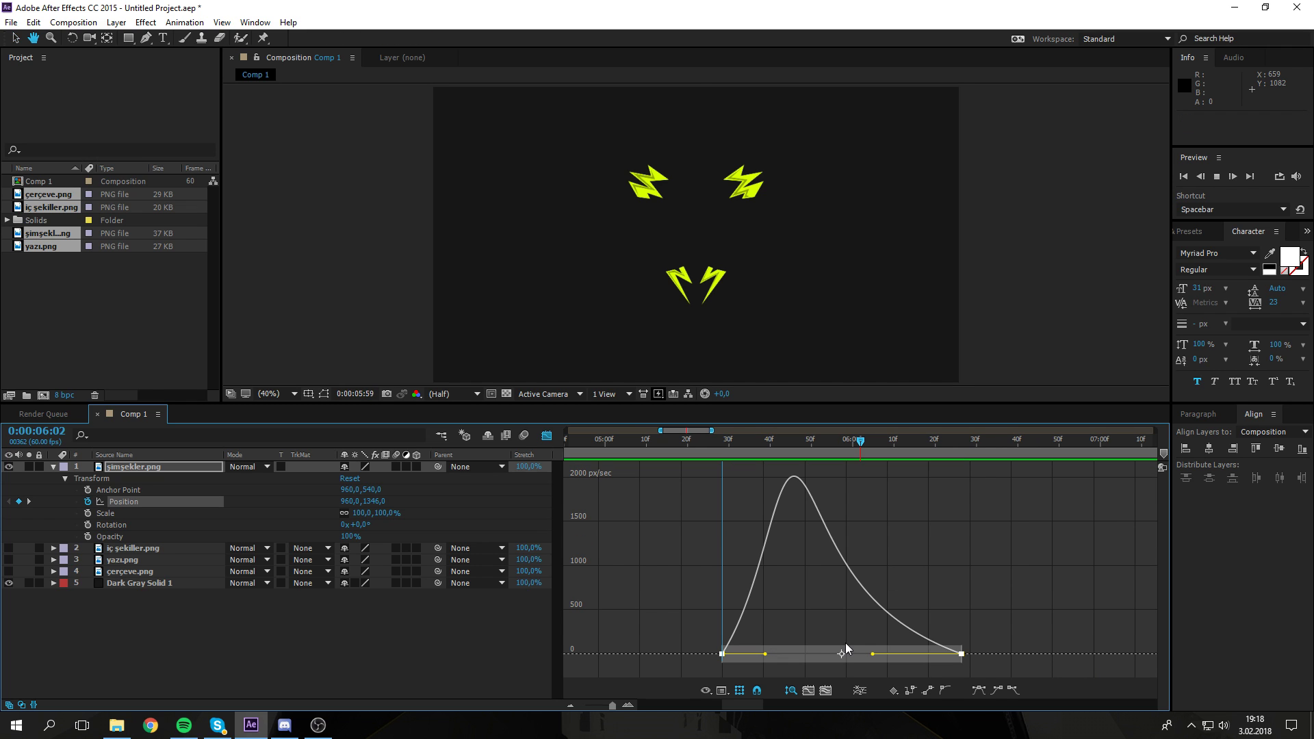
# Step: Preview the lightning bolts' entrance with the reshaped speed curve, starting just before the first Position keyframe
pyautogui.press('space')
pyautogui.hotkey('shift', 'F3')
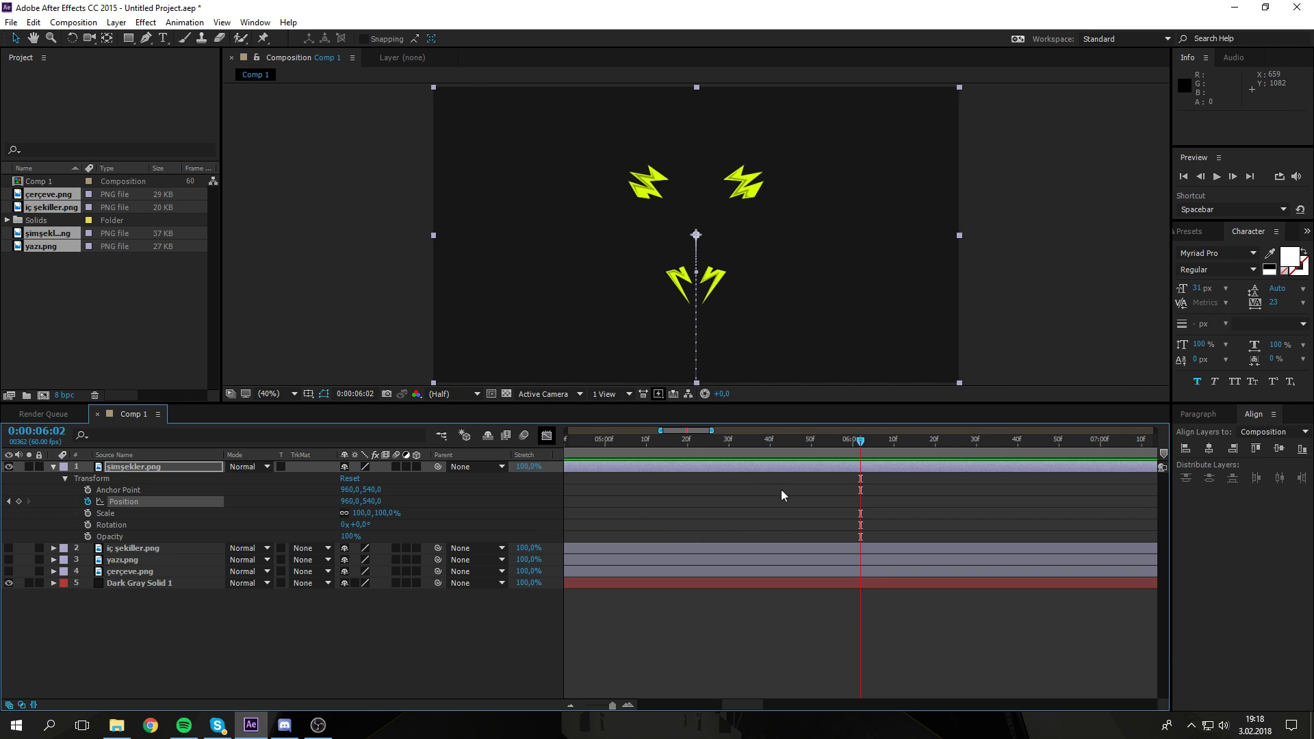
pyautogui.moveTo(604, 708); pyautogui.dragTo(590, 704)
pyautogui.moveTo(703, 442); pyautogui.dragTo(600, 453)
pyautogui.click(547, 435)
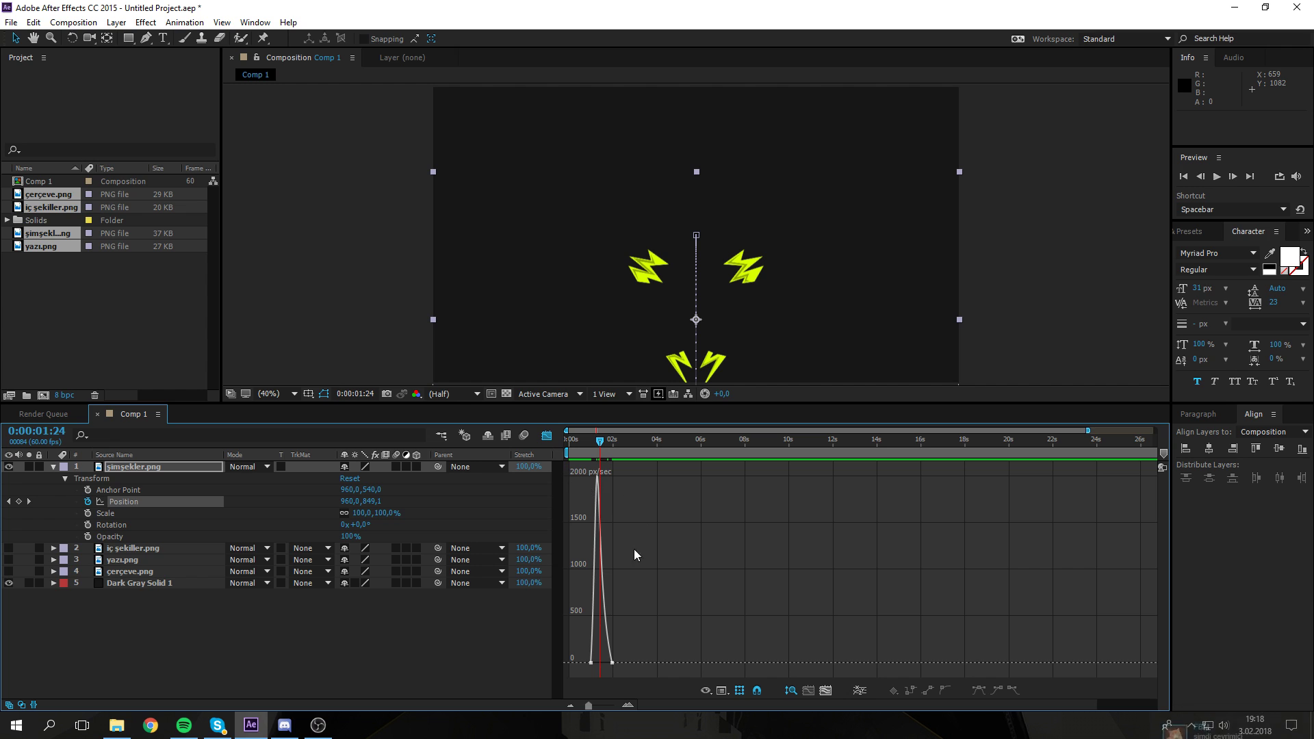
pyautogui.click(593, 445)
pyautogui.press('space')
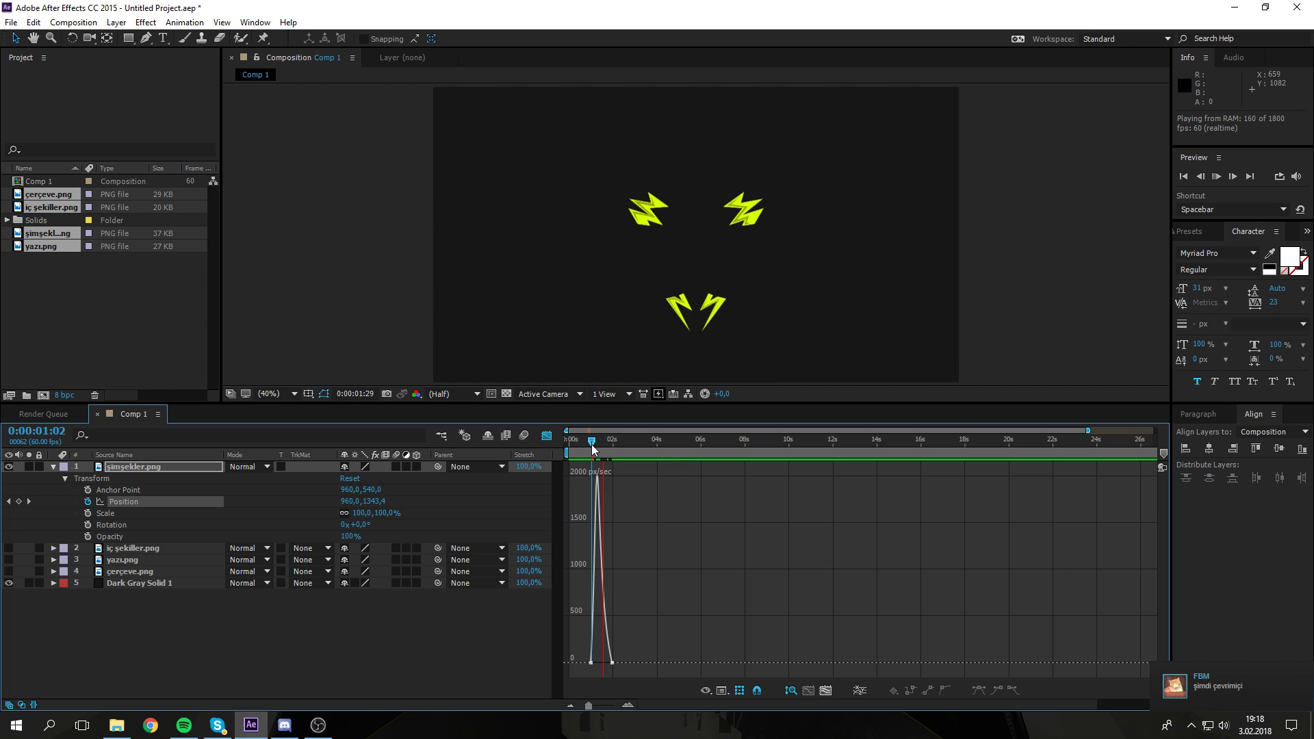
pyautogui.click(585, 445)
pyautogui.click(628, 706)
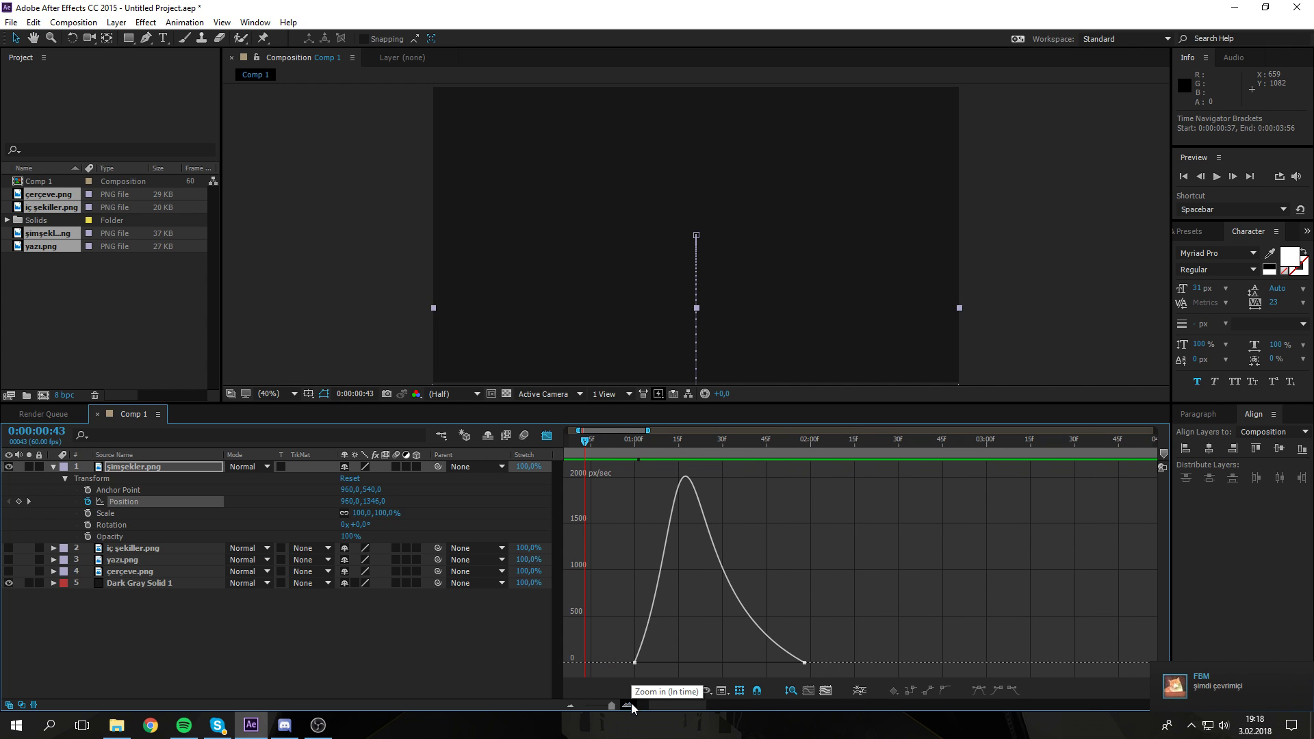
pyautogui.press('space')
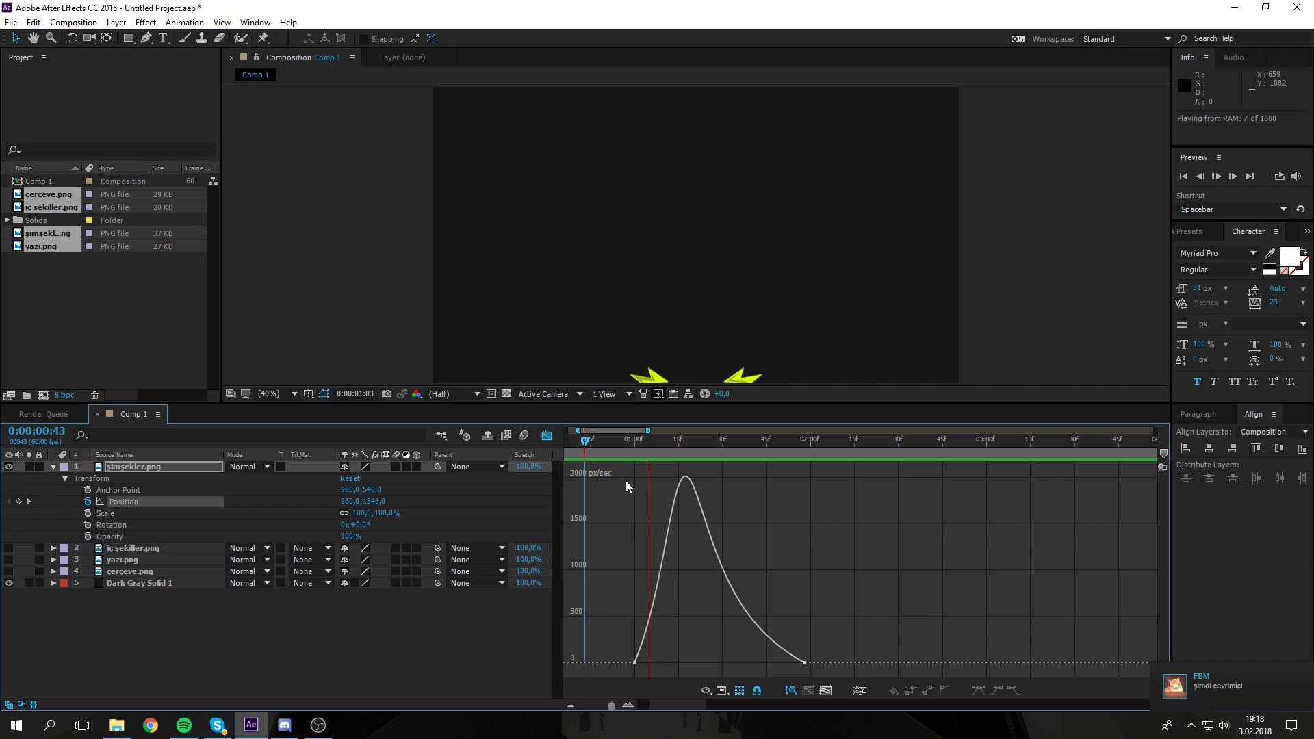
pyautogui.click(589, 439)
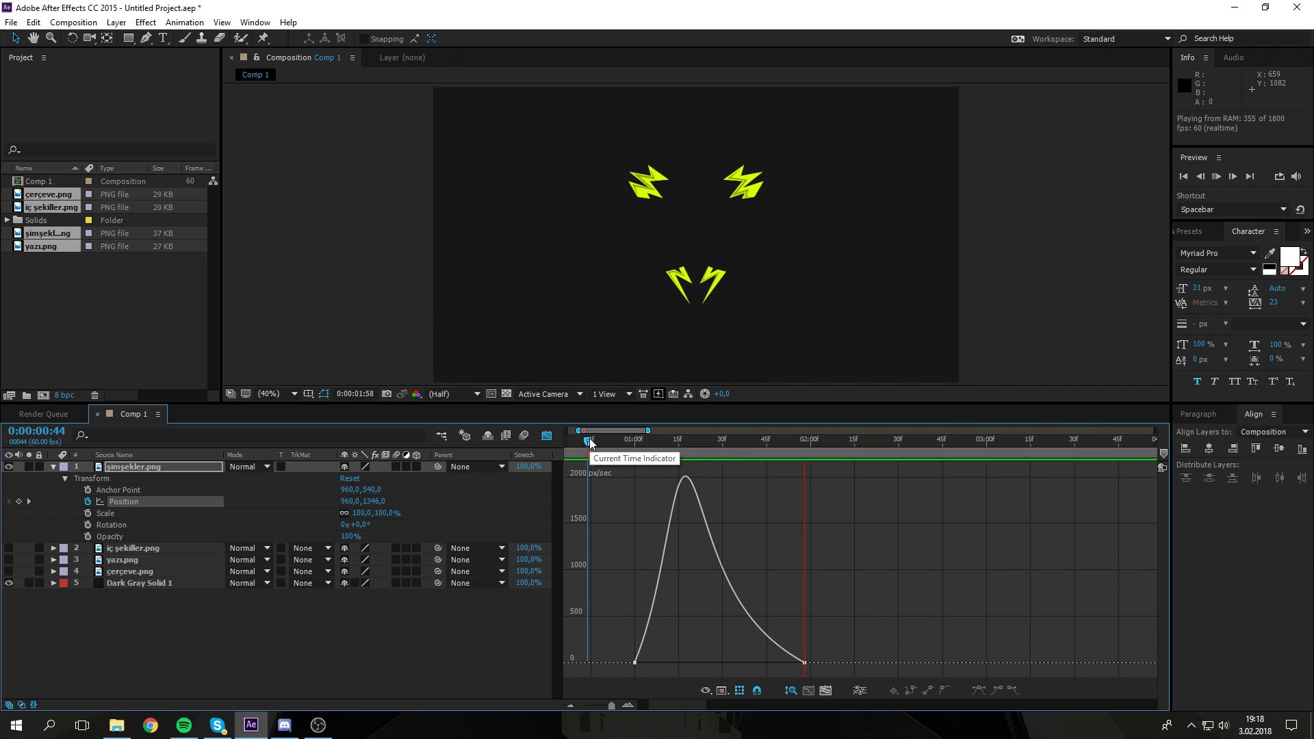
pyautogui.press('space')
pyautogui.moveTo(598, 439); pyautogui.dragTo(609, 438)
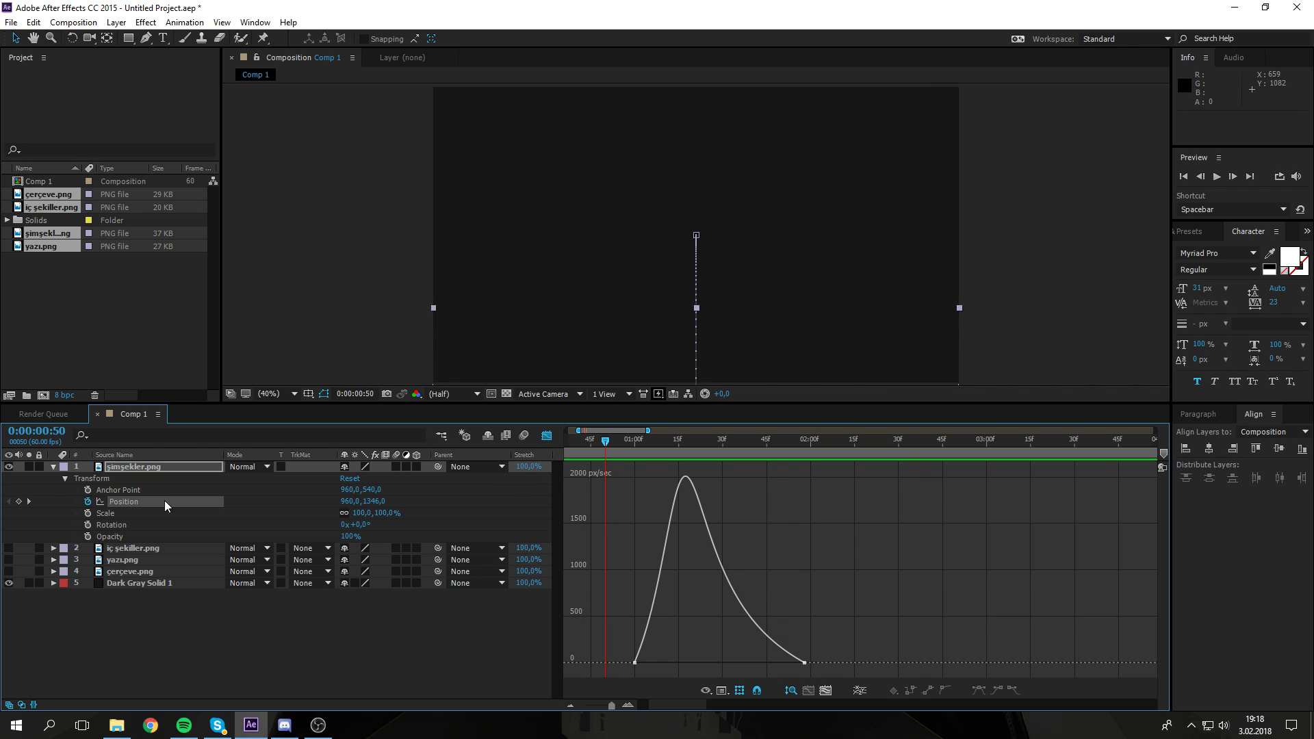
# Step: Collapse the şimşekler.png layer and make iç şekiller.png, yazı.png and çerçeve.png visible again
pyautogui.click(54, 468)
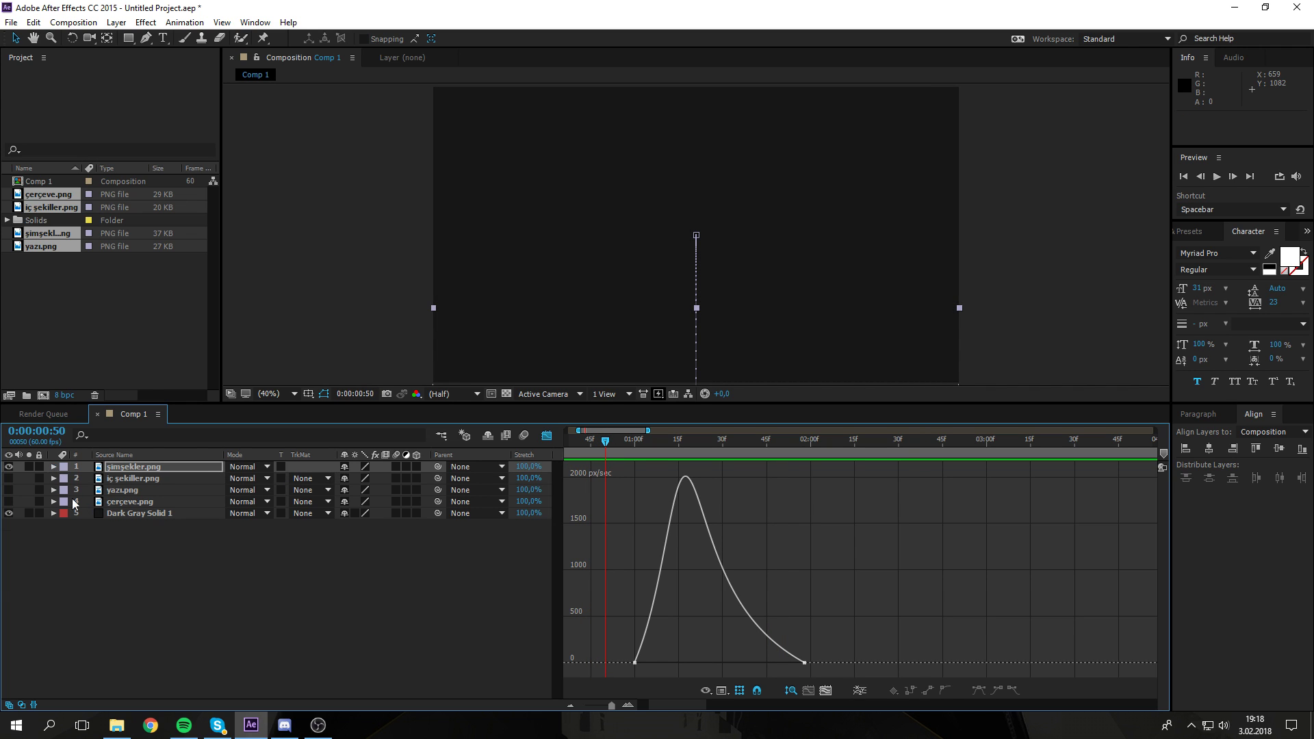
pyautogui.moveTo(9, 479); pyautogui.dragTo(8, 502)
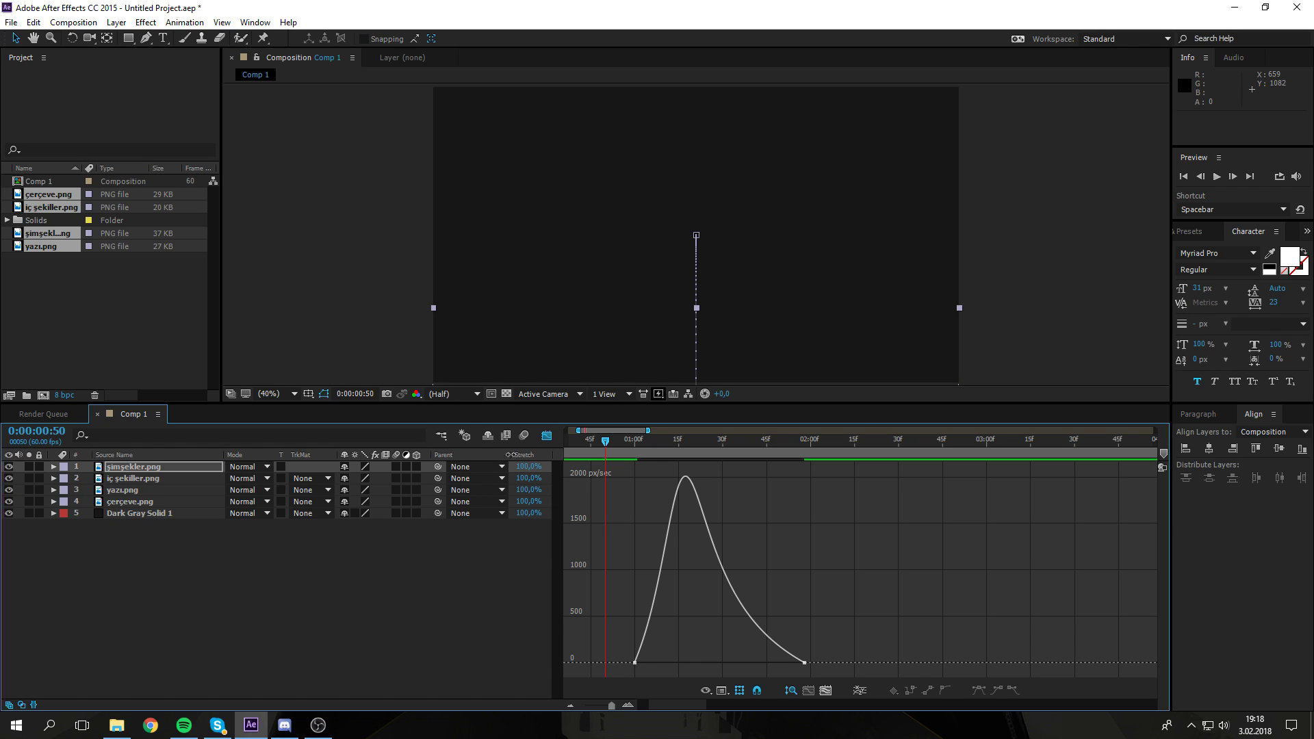
# Step: Return to the layer bar view, expand şimşekler.png and select its Position keyframes with the current time at 0:00:01:00
pyautogui.click(546, 435)
pyautogui.click(154, 471)
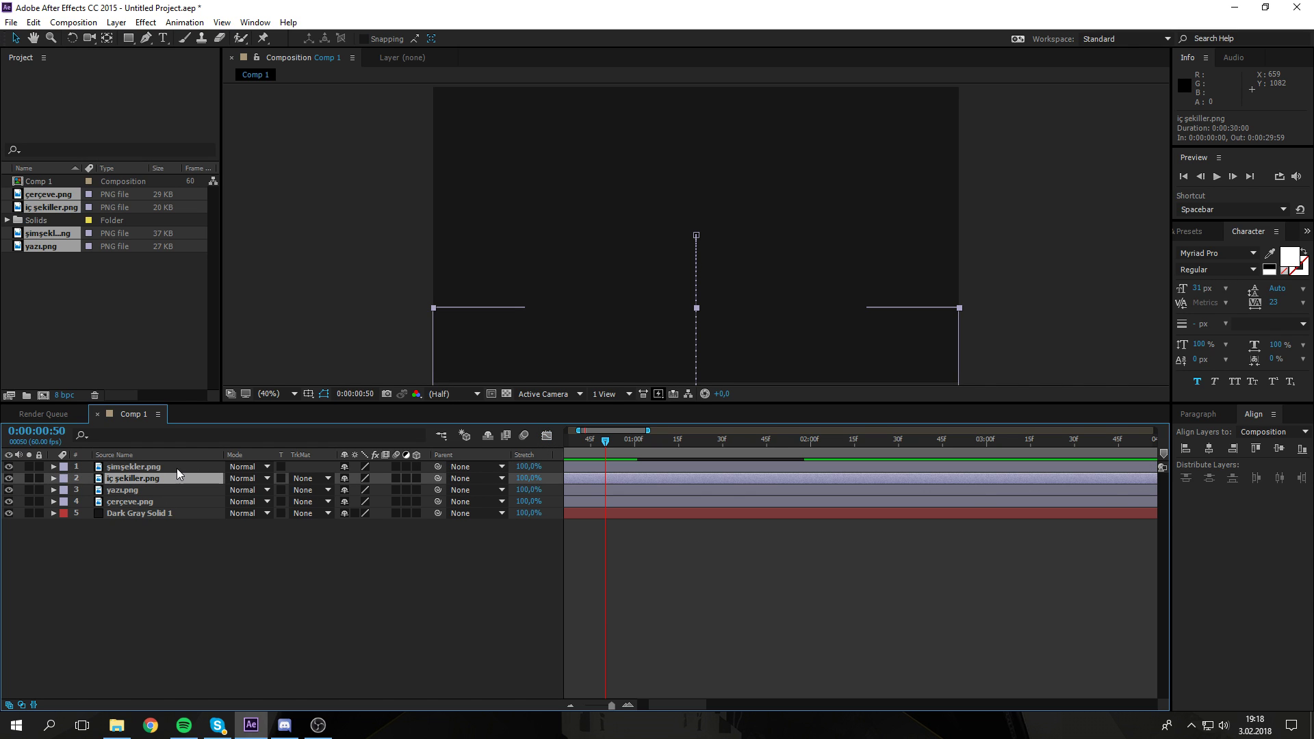
pyautogui.click(54, 467)
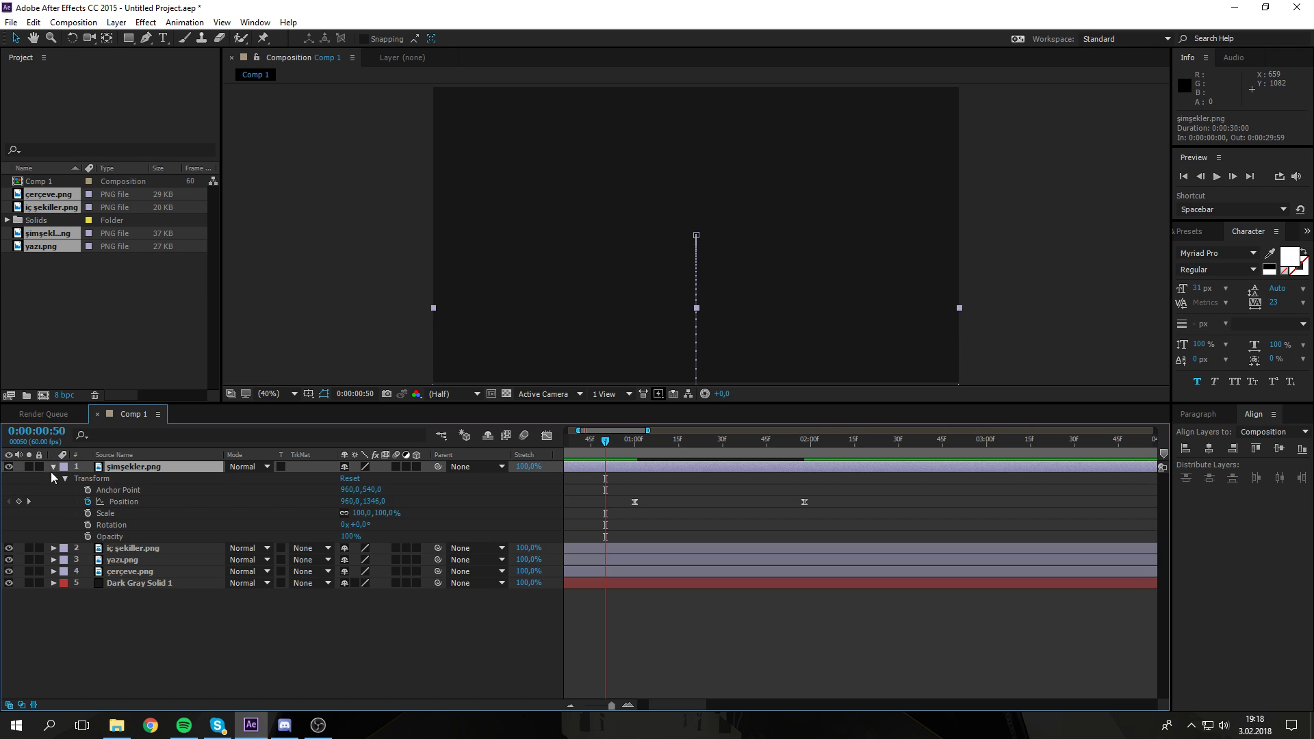
pyautogui.moveTo(606, 445); pyautogui.dragTo(802, 512)
pyautogui.click(659, 493)
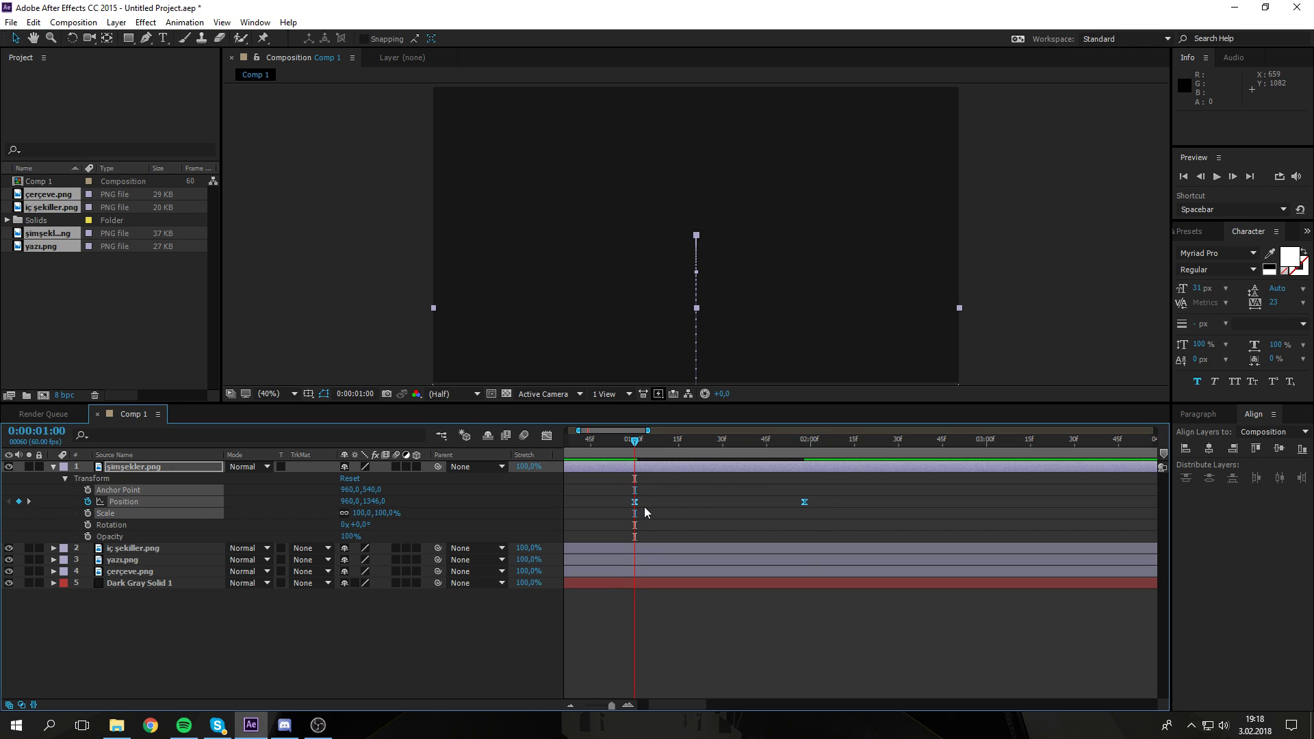
# Step: Align the current time indicator exactly with the first Position keyframe at 0:00:01:00 and reselect both Position keyframes
pyautogui.click(628, 705)
pyautogui.moveTo(658, 444); pyautogui.dragTo(751, 445)
pyautogui.click(629, 707)
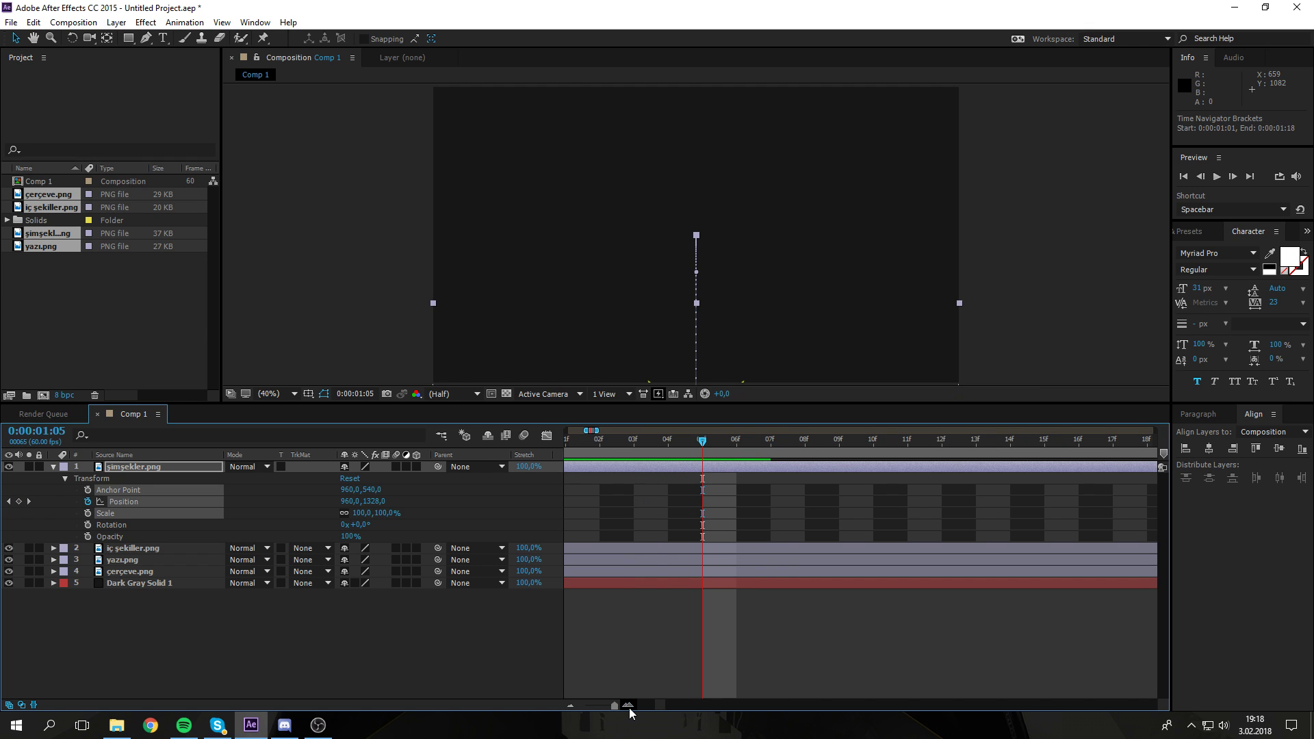
pyautogui.moveTo(647, 596); pyautogui.dragTo(824, 607)
pyautogui.moveTo(883, 446); pyautogui.dragTo(716, 464)
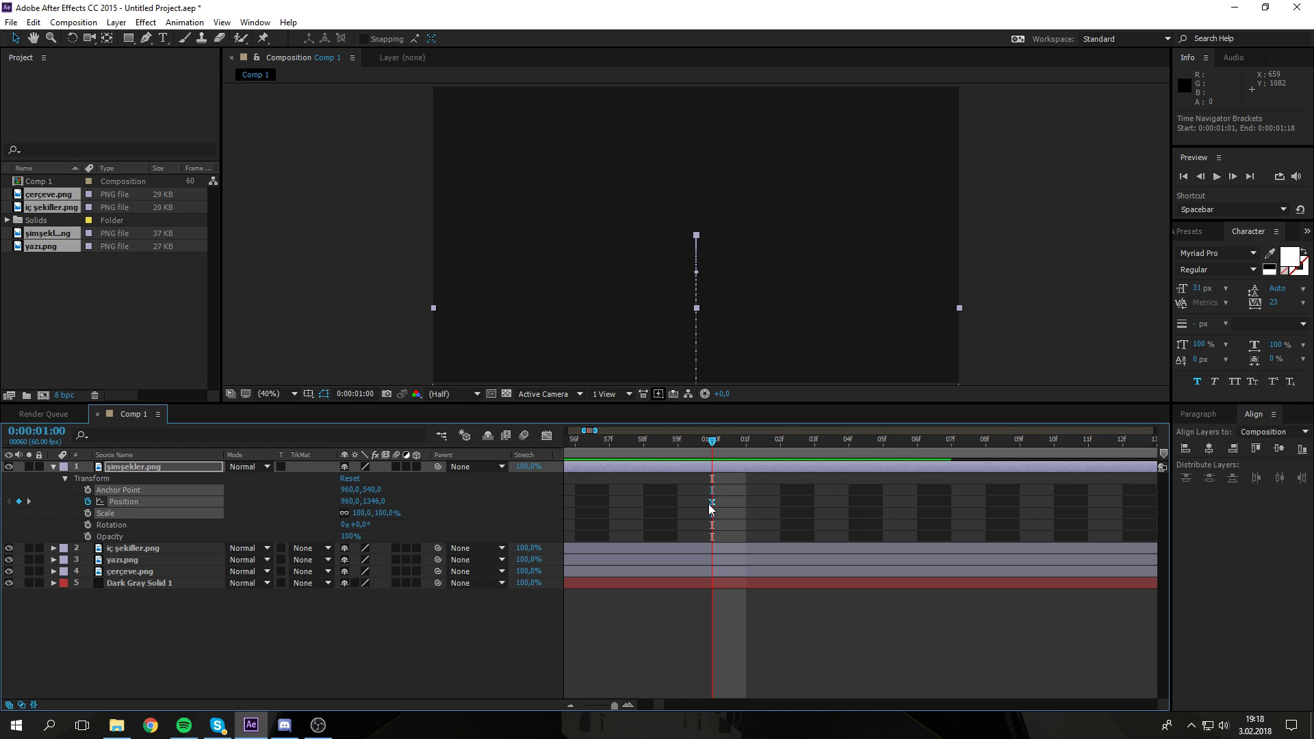
pyautogui.click(571, 706)
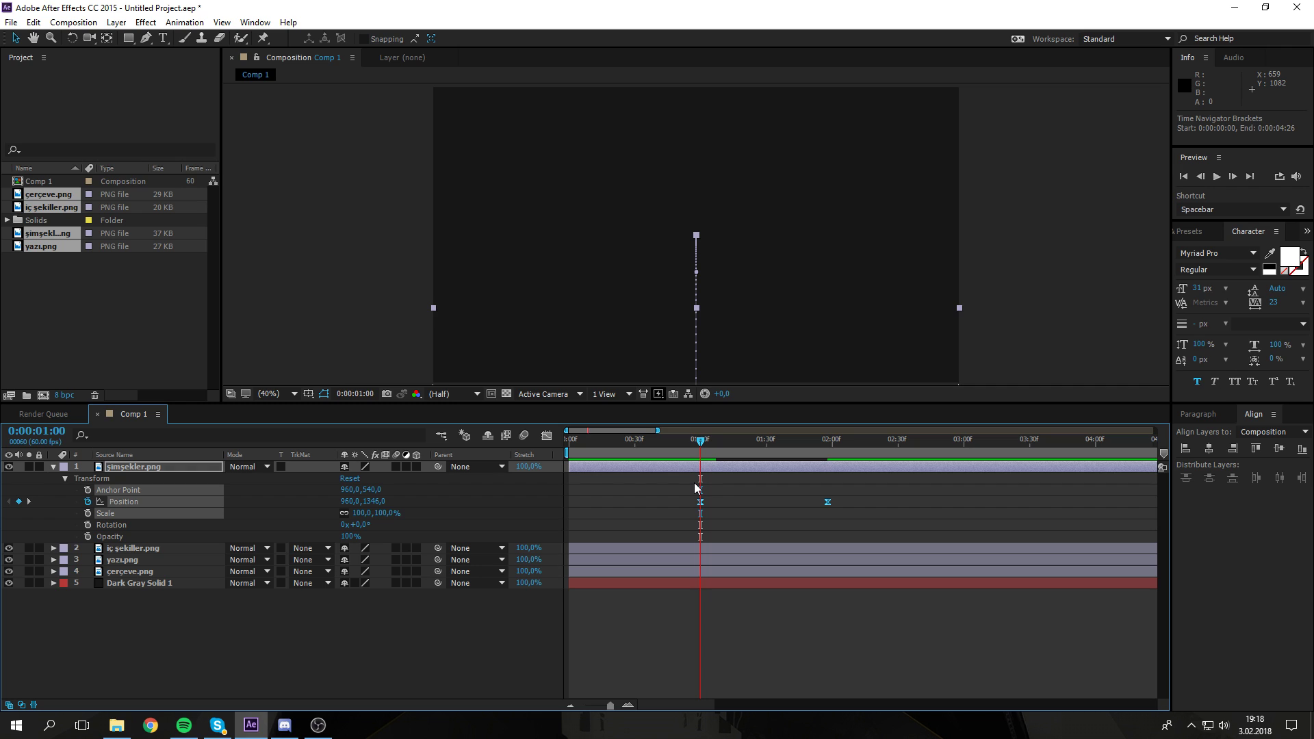
pyautogui.moveTo(676, 490); pyautogui.dragTo(862, 516)
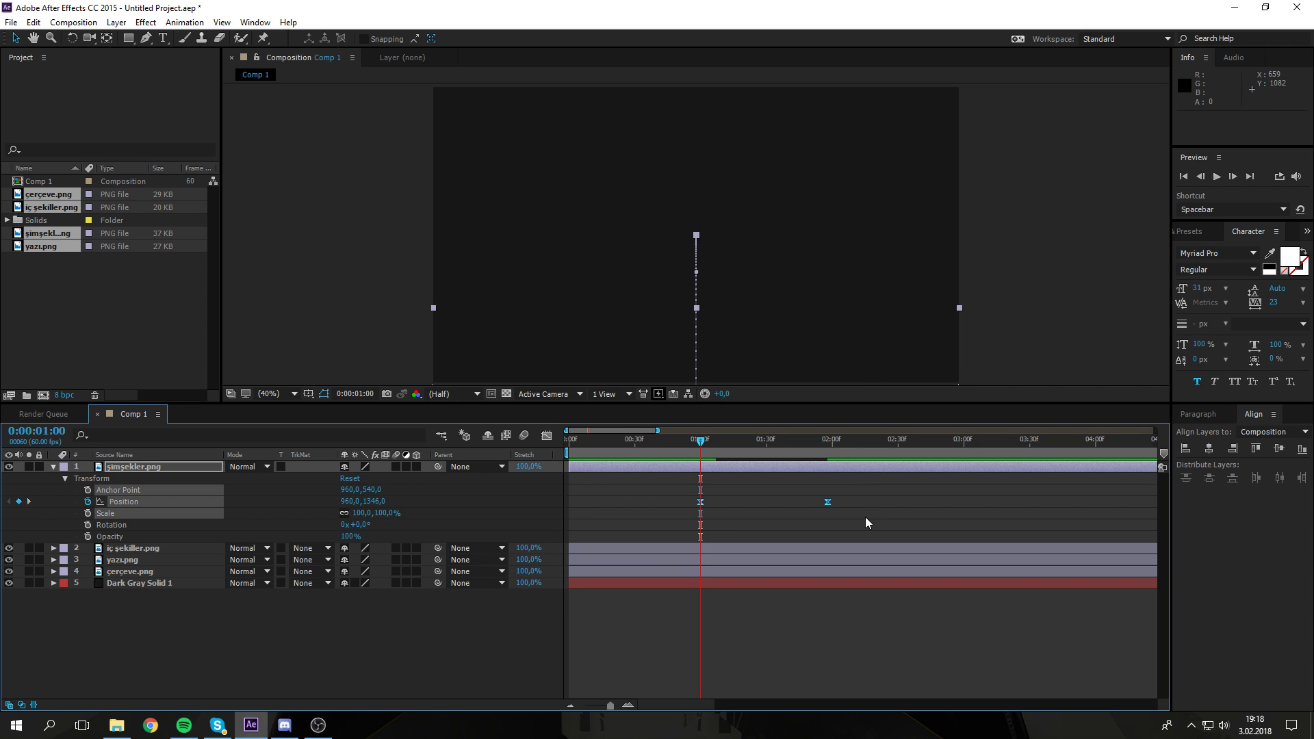
# Step: Copy şimşekler.png's two Position keyframes and replace iç şekiller.png's Position keyframes with them at 0:00:01:00
pyautogui.hotkey('ctrl', 'c')
pyautogui.click(53, 468)
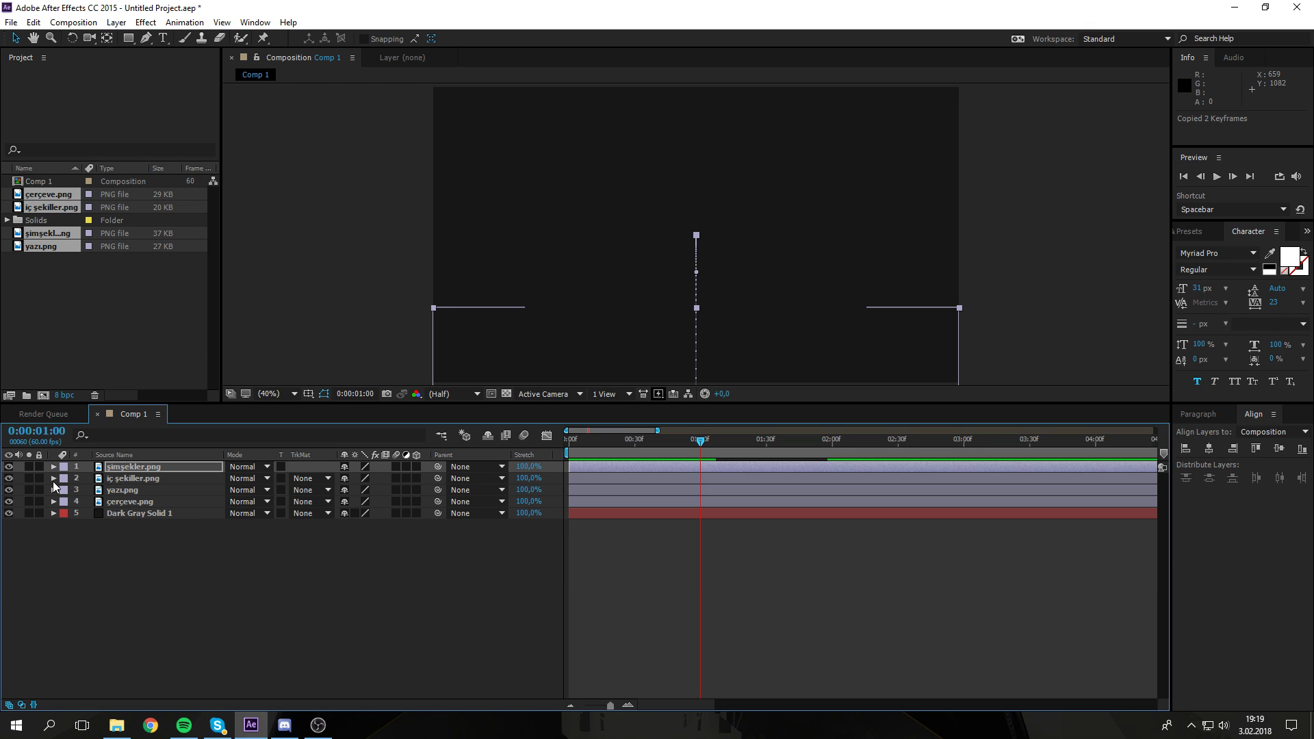
pyautogui.click(53, 479)
pyautogui.moveTo(653, 495); pyautogui.dragTo(868, 531)
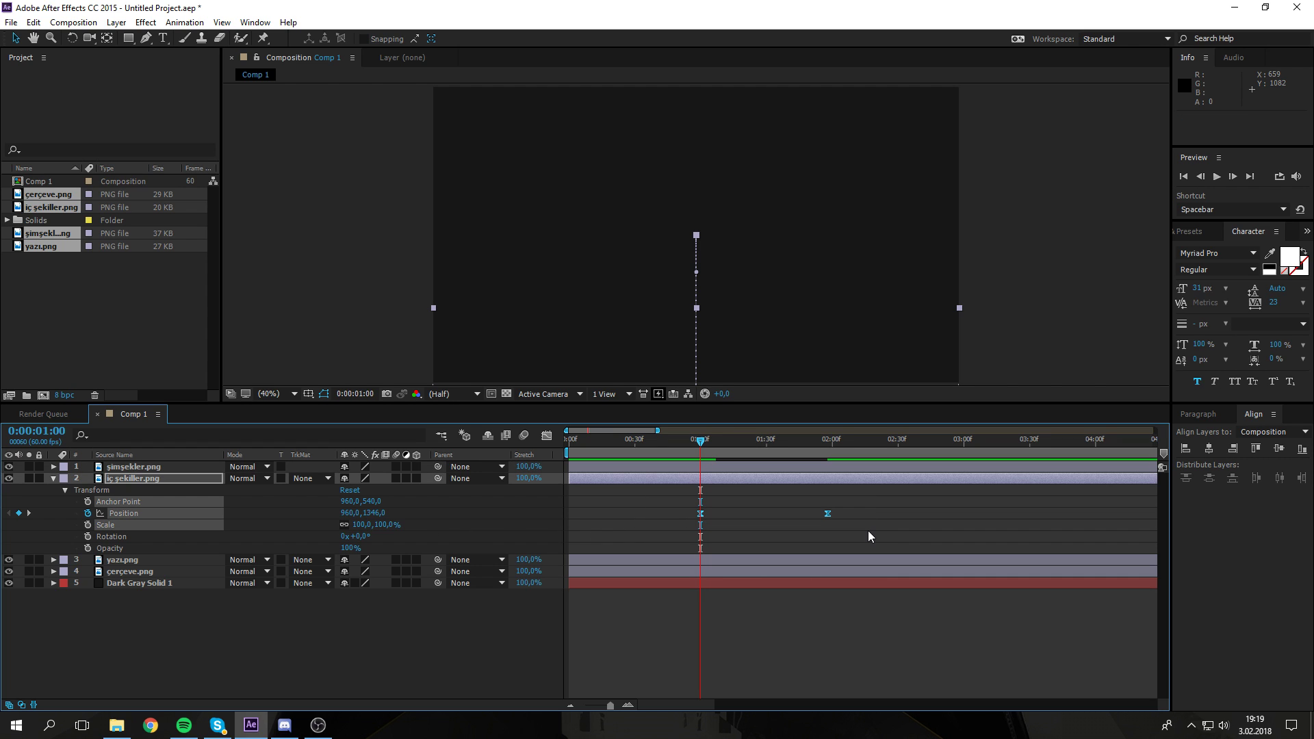
pyautogui.press('Delete')
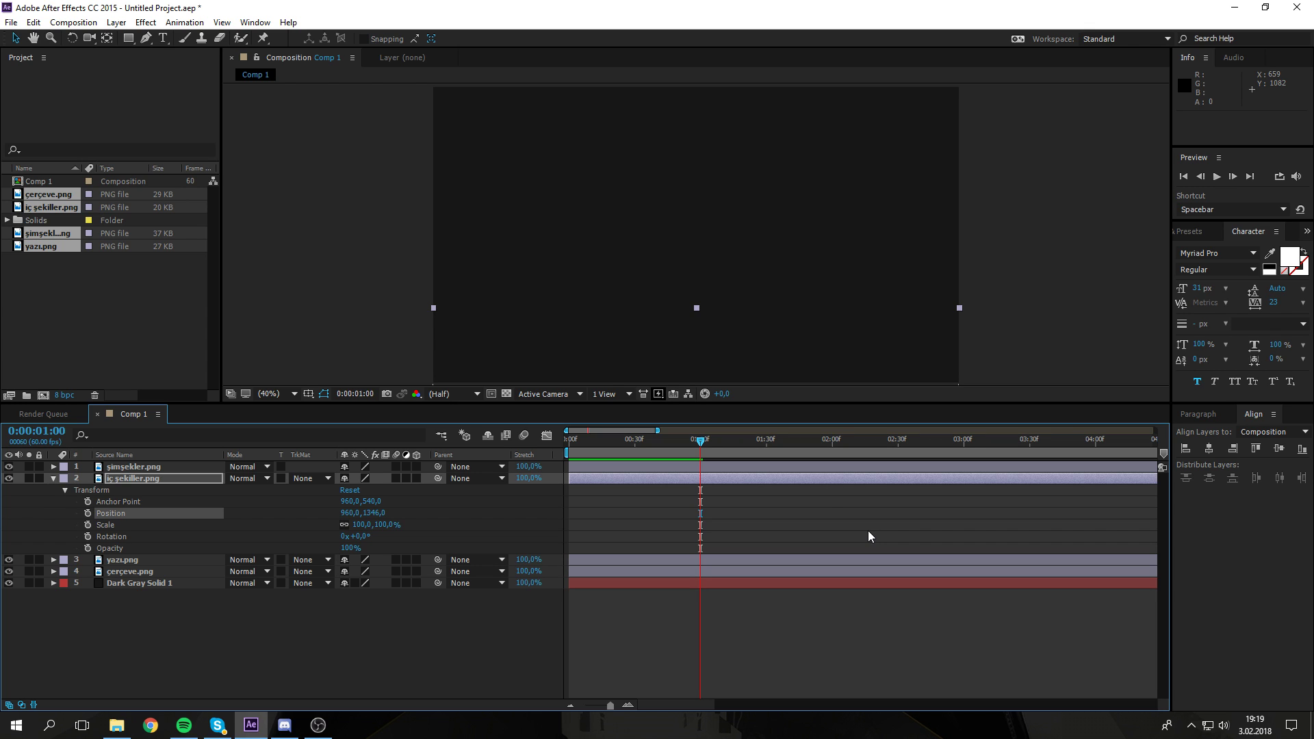
pyautogui.hotkey('ctrl', 'v')
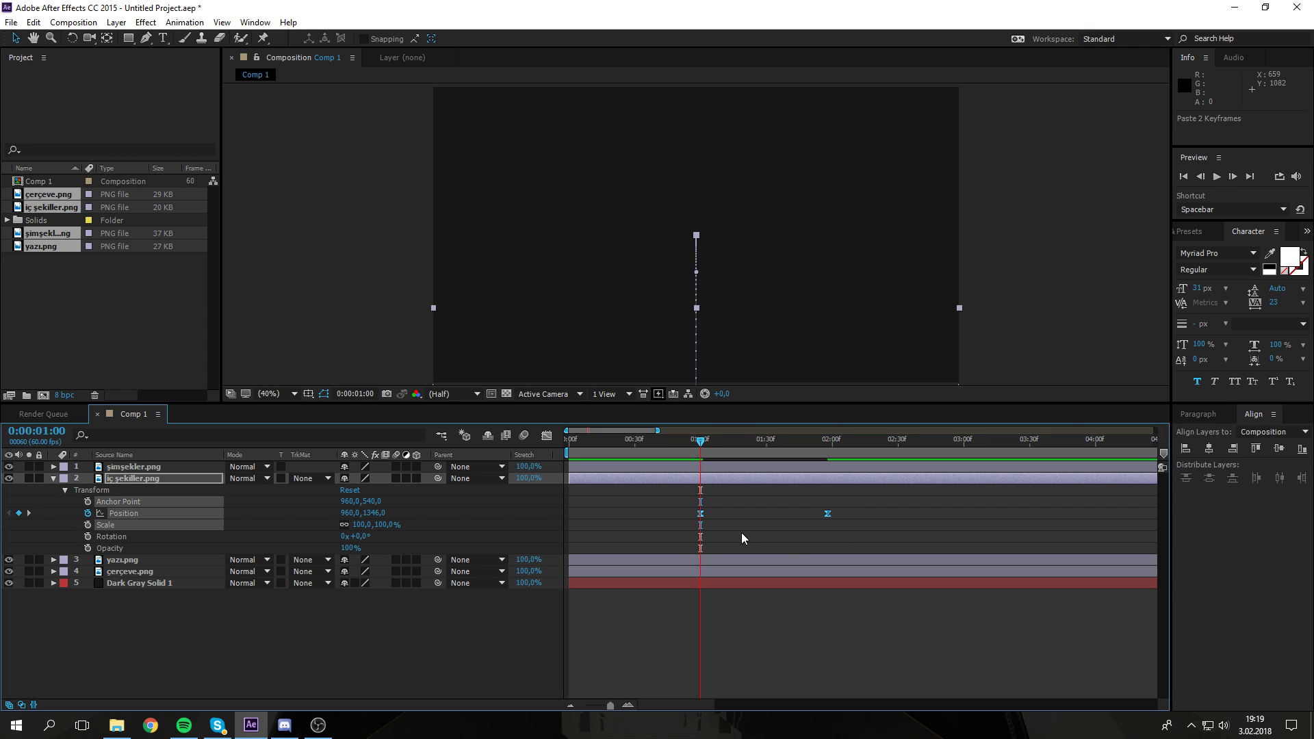
# Step: Replace yazı.png's Position keyframes with the copied pair at 0:00:01:00
pyautogui.click(53, 478)
pyautogui.click(53, 490)
pyautogui.moveTo(672, 505); pyautogui.dragTo(881, 541)
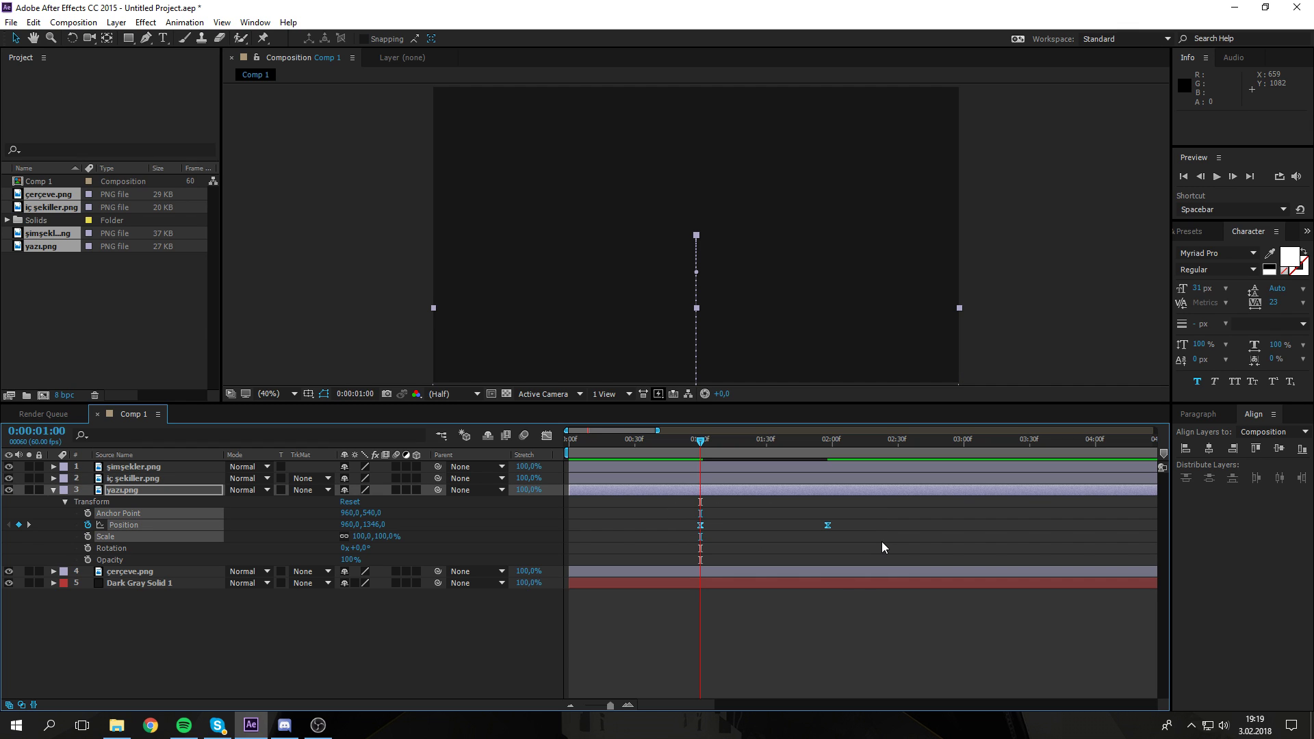
pyautogui.press('Delete')
pyautogui.hotkey('ctrl', 'v')
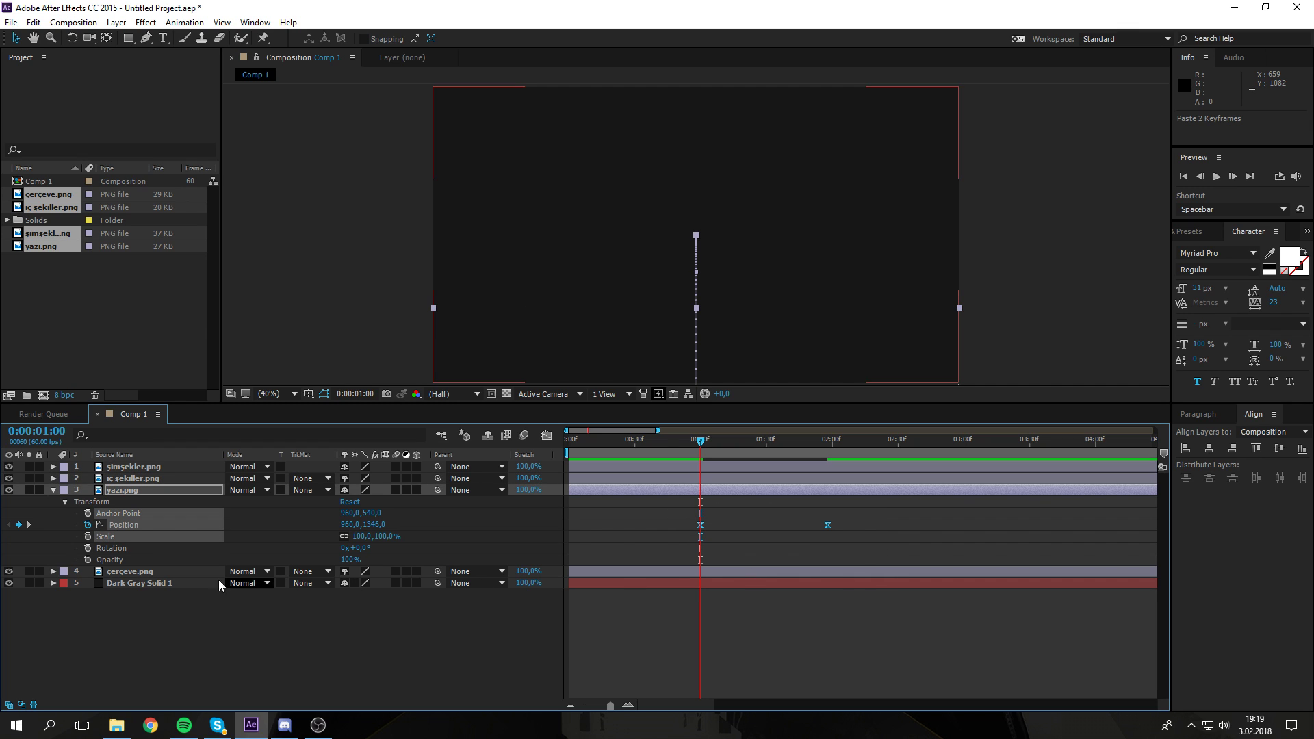
# Step: Paste the copied keyframes over çerçeve.png's Position keyframes at 0:00:01:00 and collapse the layer
pyautogui.click(53, 490)
pyautogui.click(53, 501)
pyautogui.moveTo(646, 520); pyautogui.dragTo(847, 551)
pyautogui.hotkey('ctrl', 'v')
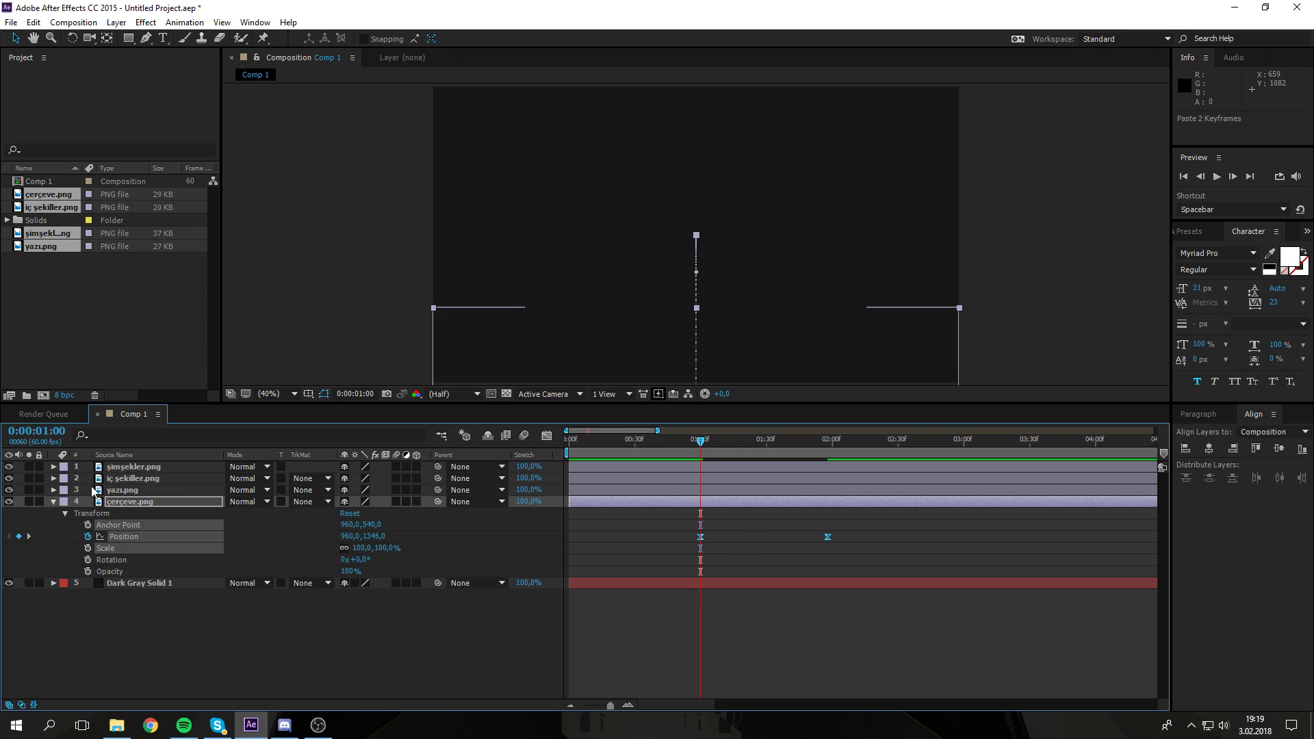
pyautogui.click(691, 568)
pyautogui.click(53, 502)
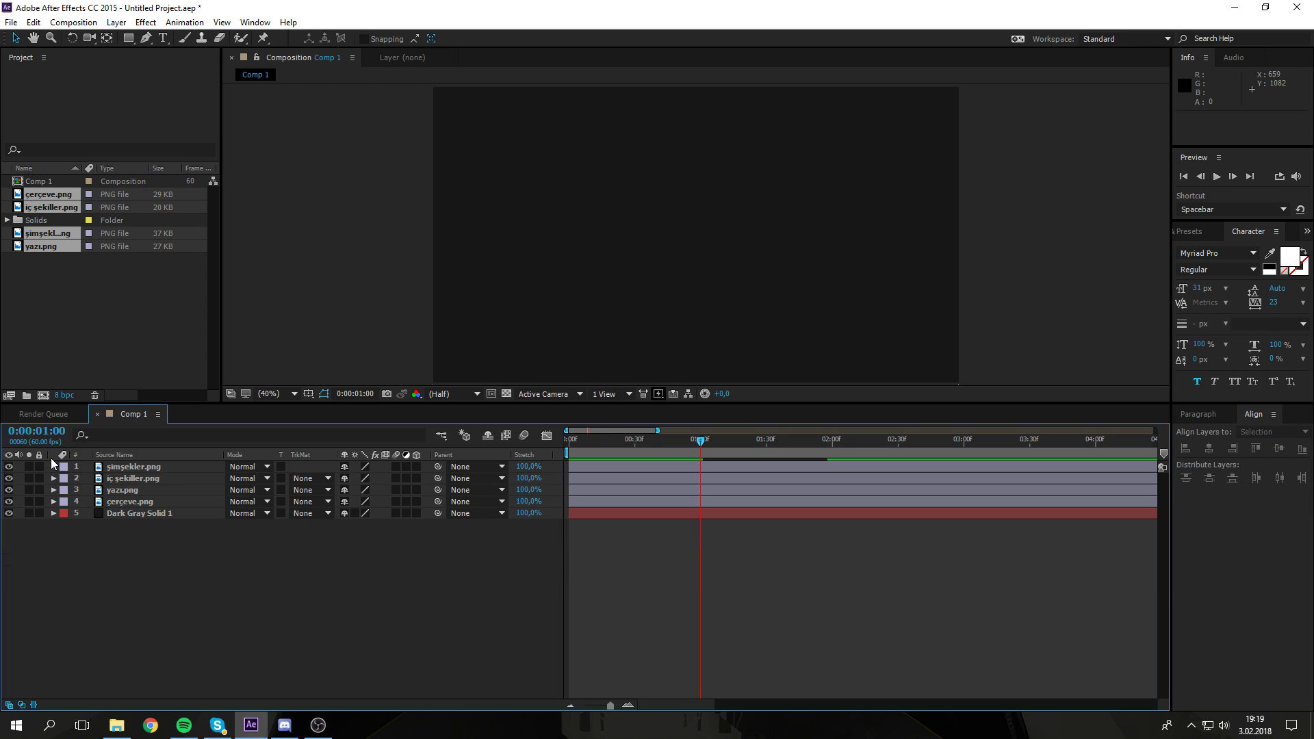
# Step: Inspect şimşekler.png's Position keyframes and scrub through the empty time before the first one
pyautogui.click(53, 466)
pyautogui.moveTo(667, 484); pyautogui.dragTo(868, 524)
pyautogui.press('space')
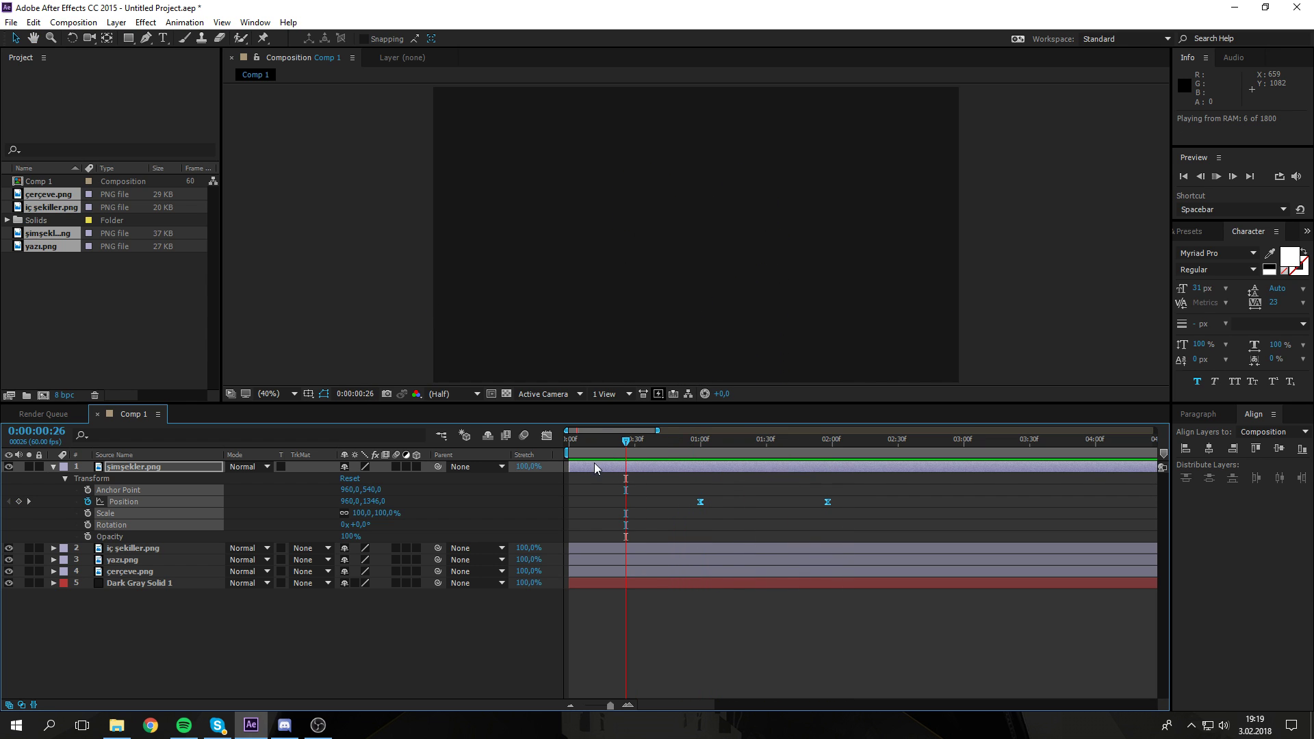
pyautogui.click(54, 466)
pyautogui.moveTo(626, 441); pyautogui.dragTo(607, 445)
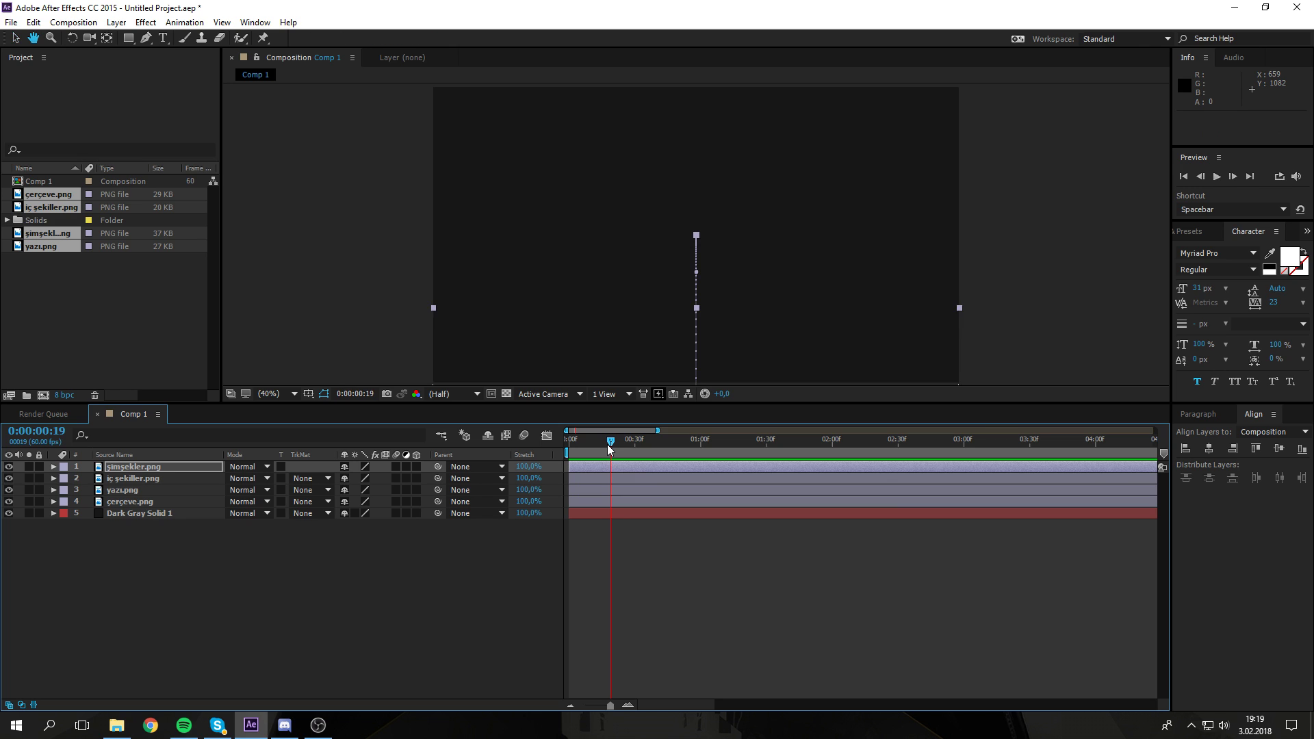
pyautogui.moveTo(608, 445)
pyautogui.mouseDown()
pyautogui.moveTo(782, 453)
pyautogui.moveTo(601, 460)
pyautogui.mouseUp()
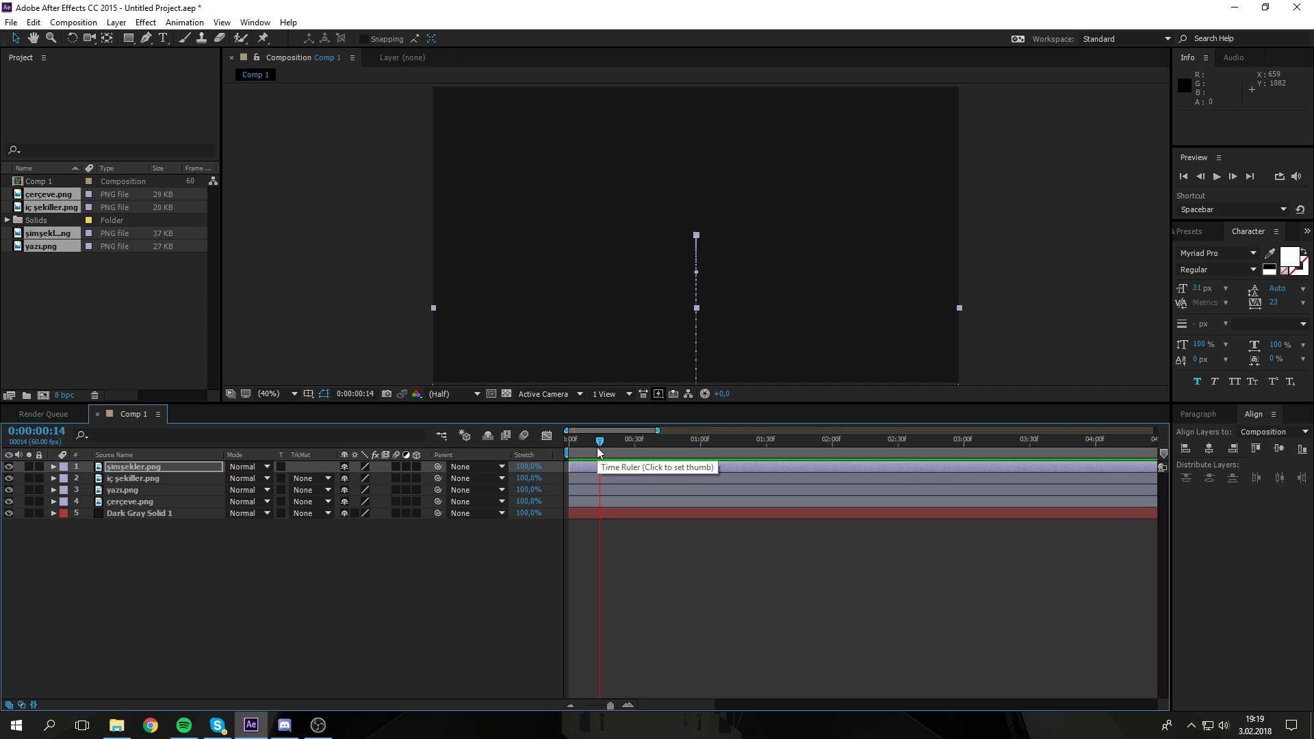
pyautogui.moveTo(600, 446); pyautogui.dragTo(614, 442)
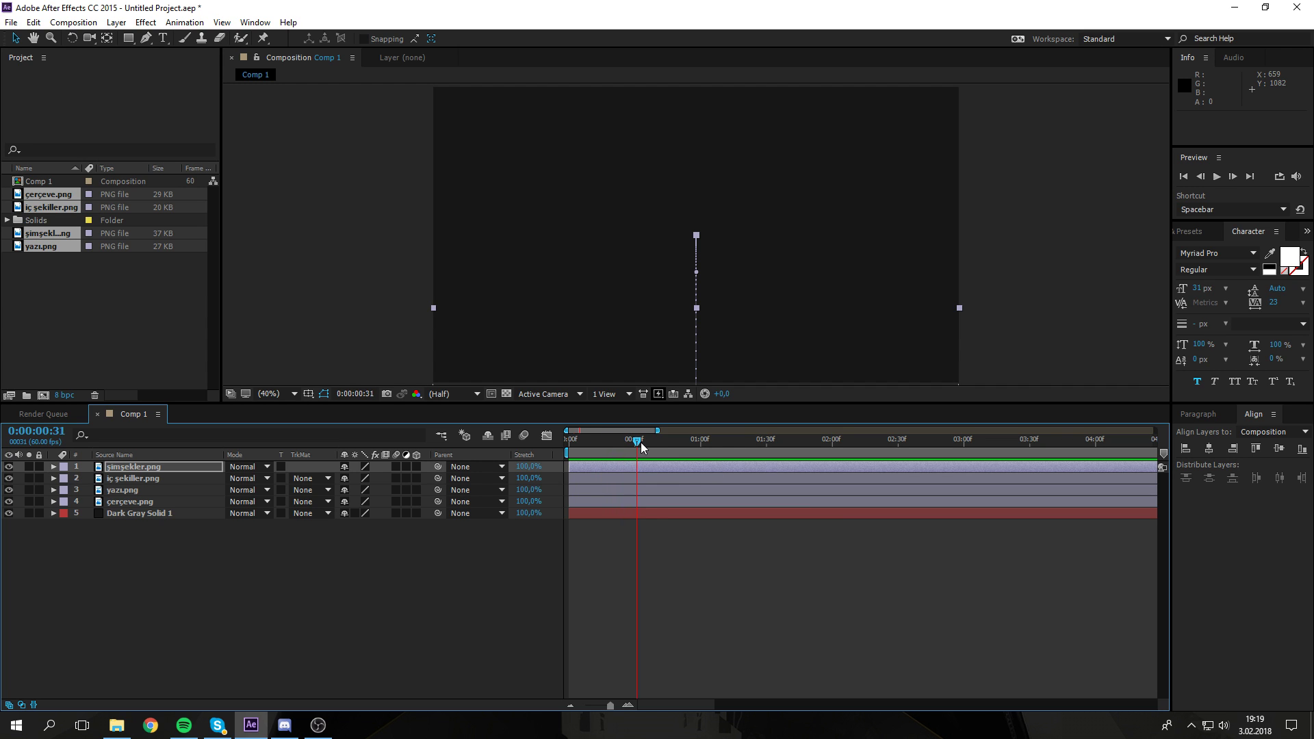
# Step: Place the current time indicator at 0:00:00:59, one frame before şimşekler.png's first Position keyframe
pyautogui.moveTo(696, 443)
pyautogui.mouseDown()
pyautogui.moveTo(771, 442)
pyautogui.moveTo(709, 451)
pyautogui.mouseUp()
pyautogui.click(52, 466)
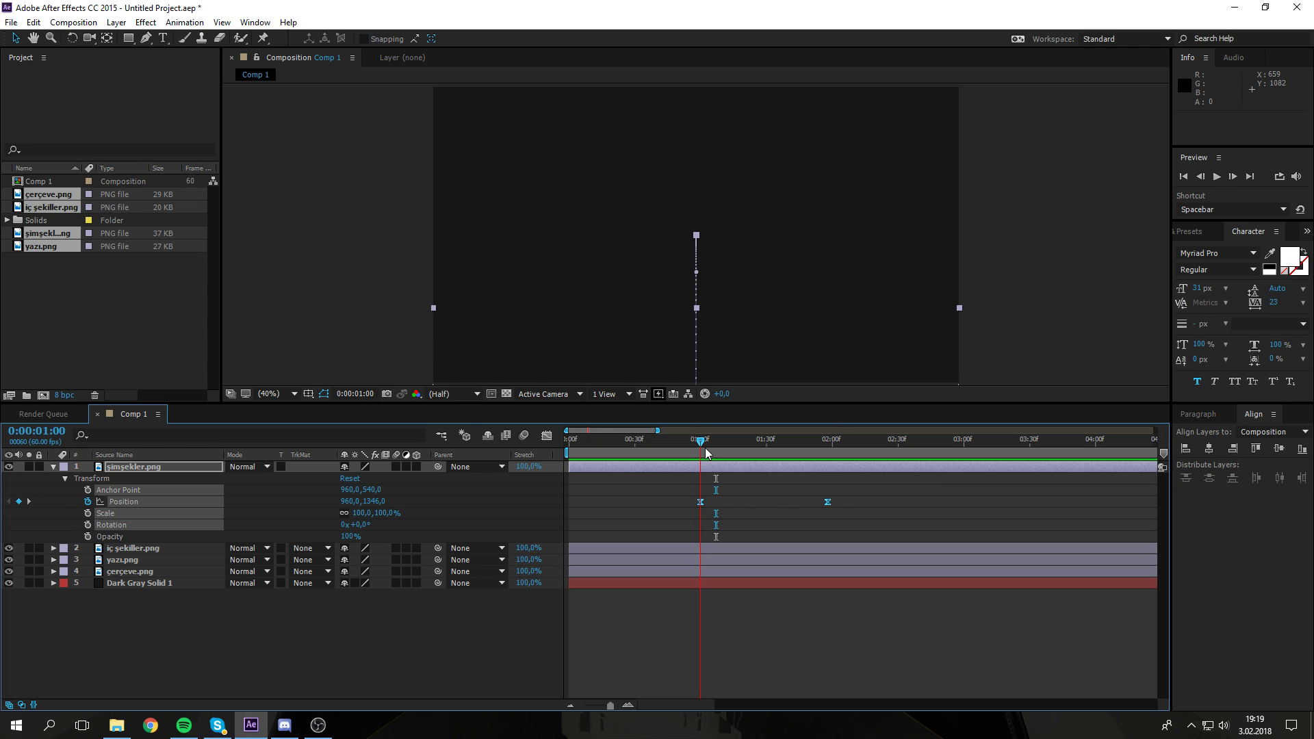
pyautogui.click(629, 706)
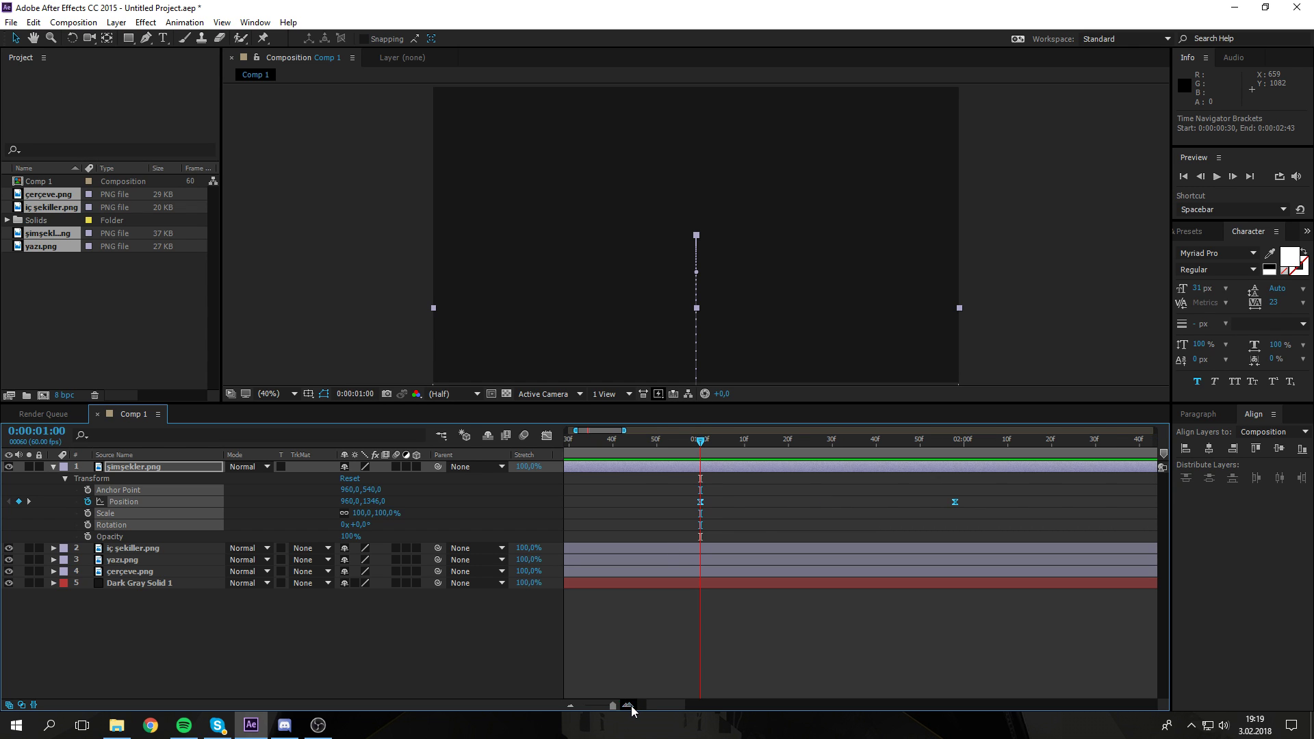
pyautogui.click(679, 444)
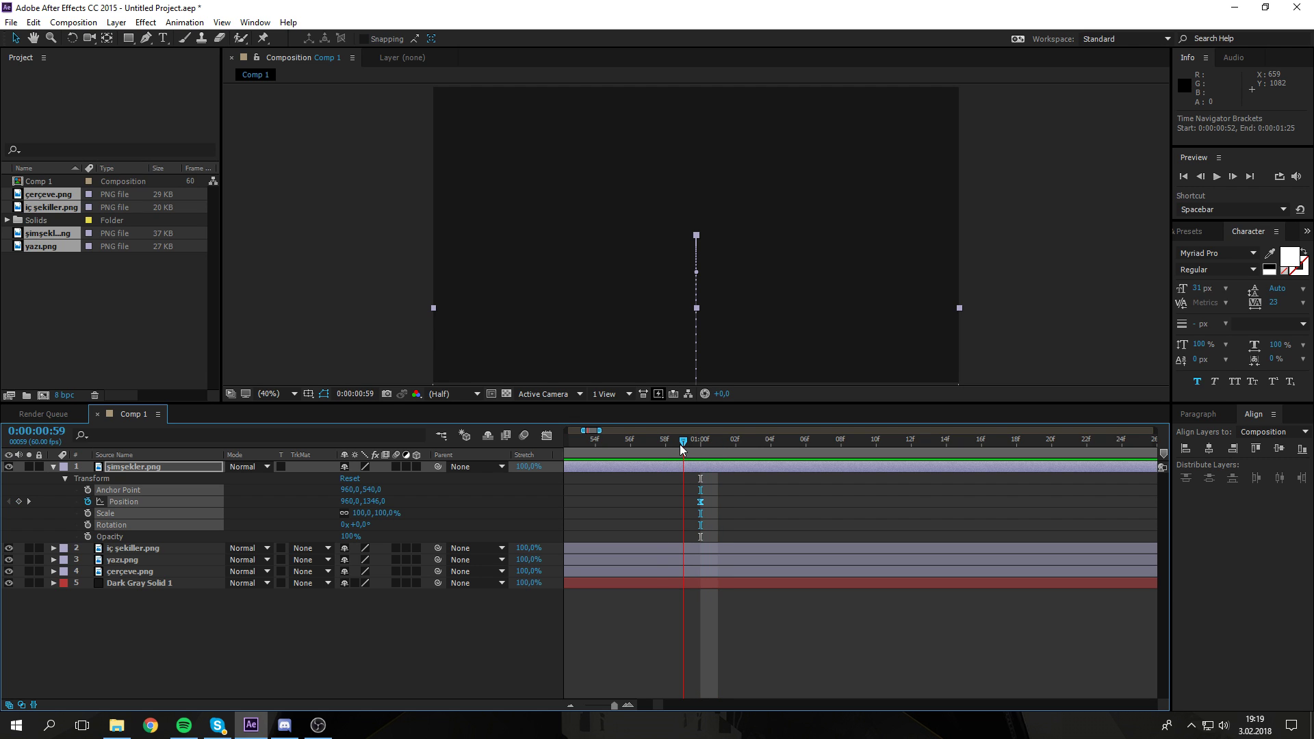
pyautogui.click(572, 703)
pyautogui.click(572, 704)
pyautogui.click(572, 703)
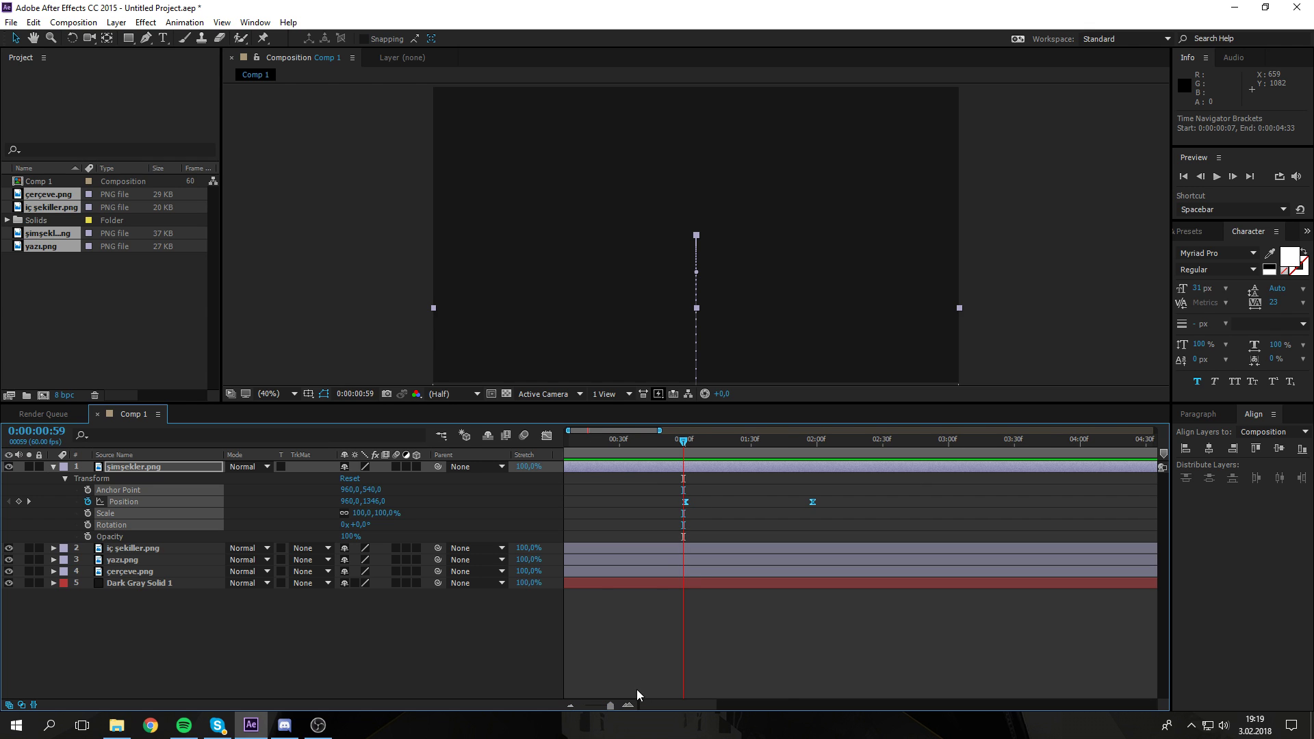
# Step: Split the şimşekler.png, iç şekiller.png, yazı.png and çerçeve.png layers at 0:00:00:59
pyautogui.click(54, 467)
pyautogui.keyDown('ctrl'); pyautogui.click(127, 479); pyautogui.keyUp('ctrl')
pyautogui.click(139, 478)
pyautogui.keyDown('ctrl'); pyautogui.click(142, 470); pyautogui.keyUp('ctrl')
pyautogui.keyDown('ctrl'); pyautogui.click(133, 490); pyautogui.keyUp('ctrl')
pyautogui.keyDown('ctrl'); pyautogui.click(137, 503); pyautogui.keyUp('ctrl')
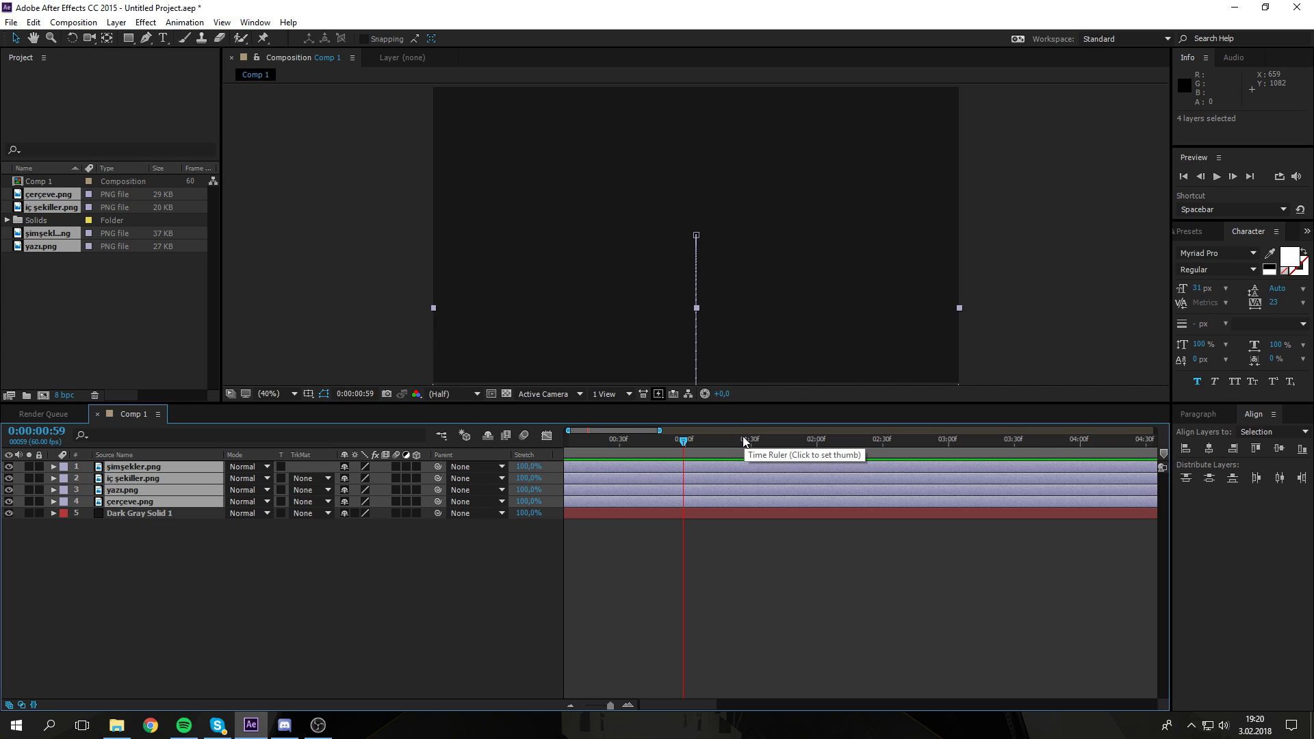
pyautogui.hotkey('ctrl', 'shift', 'd')
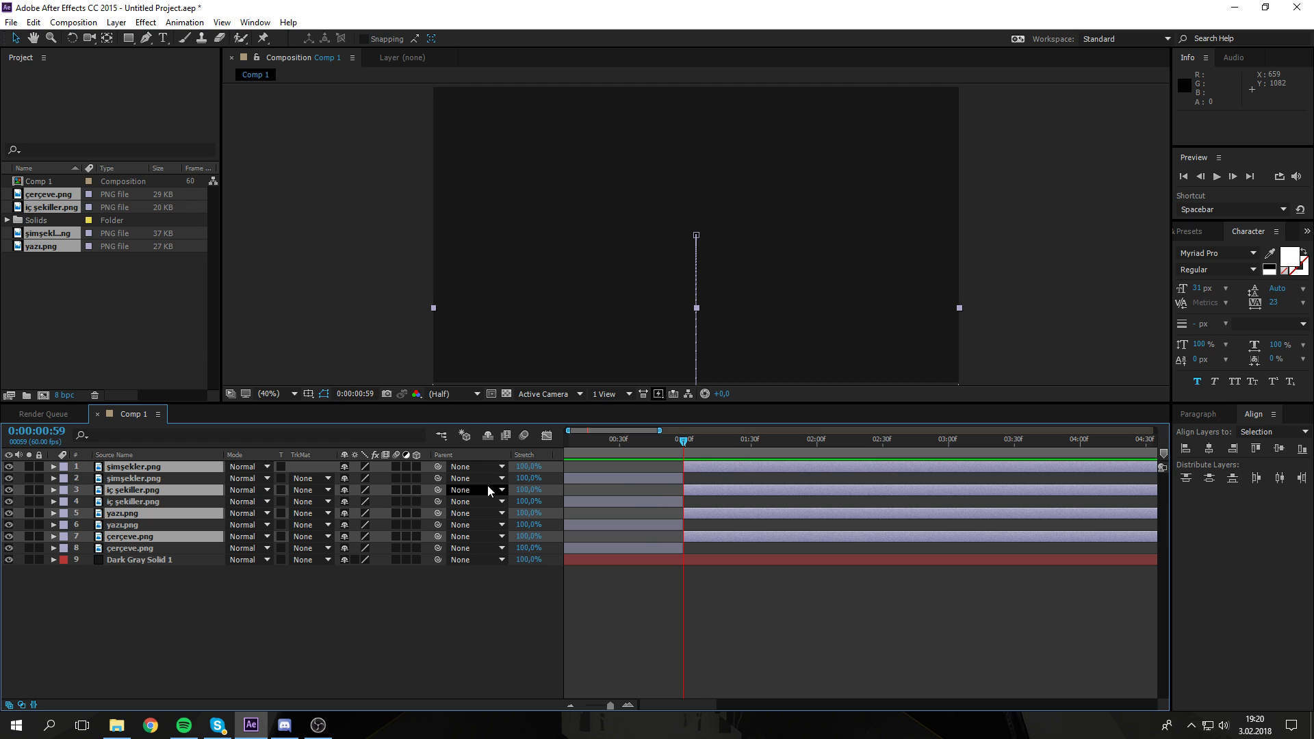
# Step: Delete the portions of all four split logo layers that lie before 0:00:00:59
pyautogui.click(651, 478)
pyautogui.click(647, 502)
pyautogui.click(646, 525)
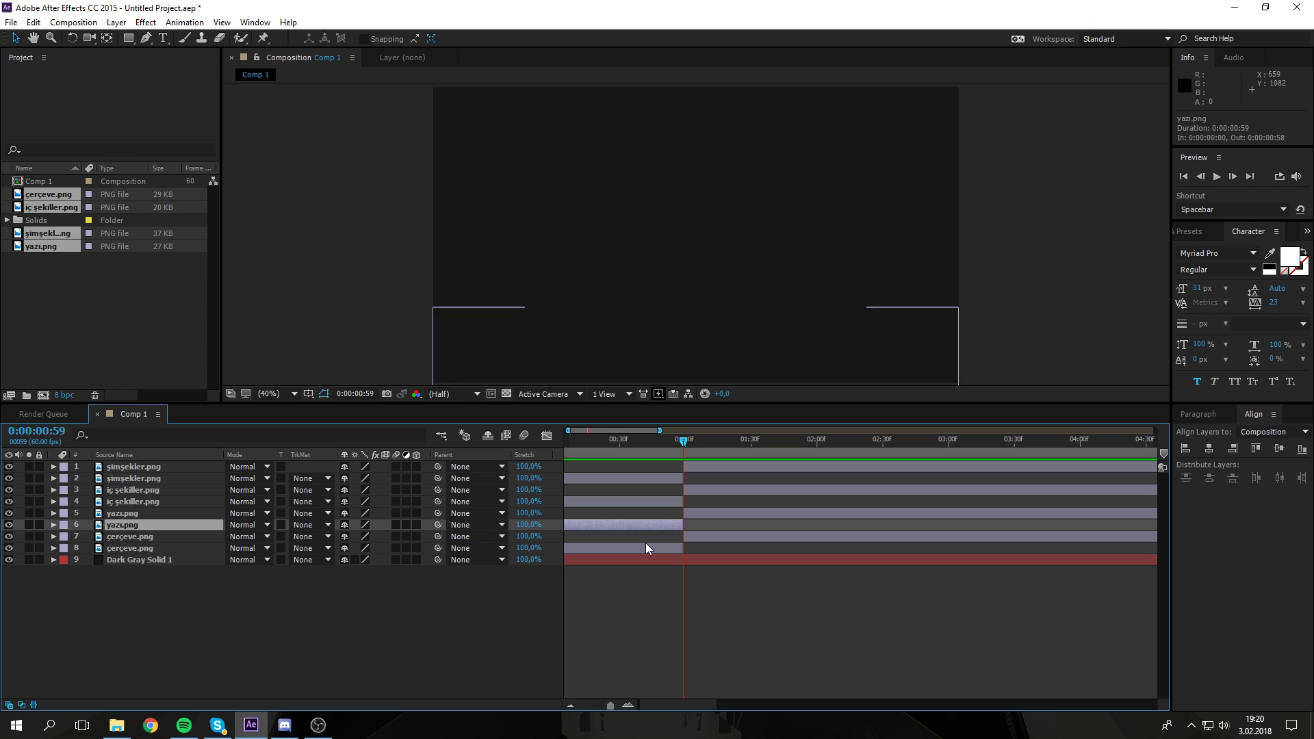
pyautogui.click(646, 549)
pyautogui.press('Delete')
pyautogui.click(637, 524)
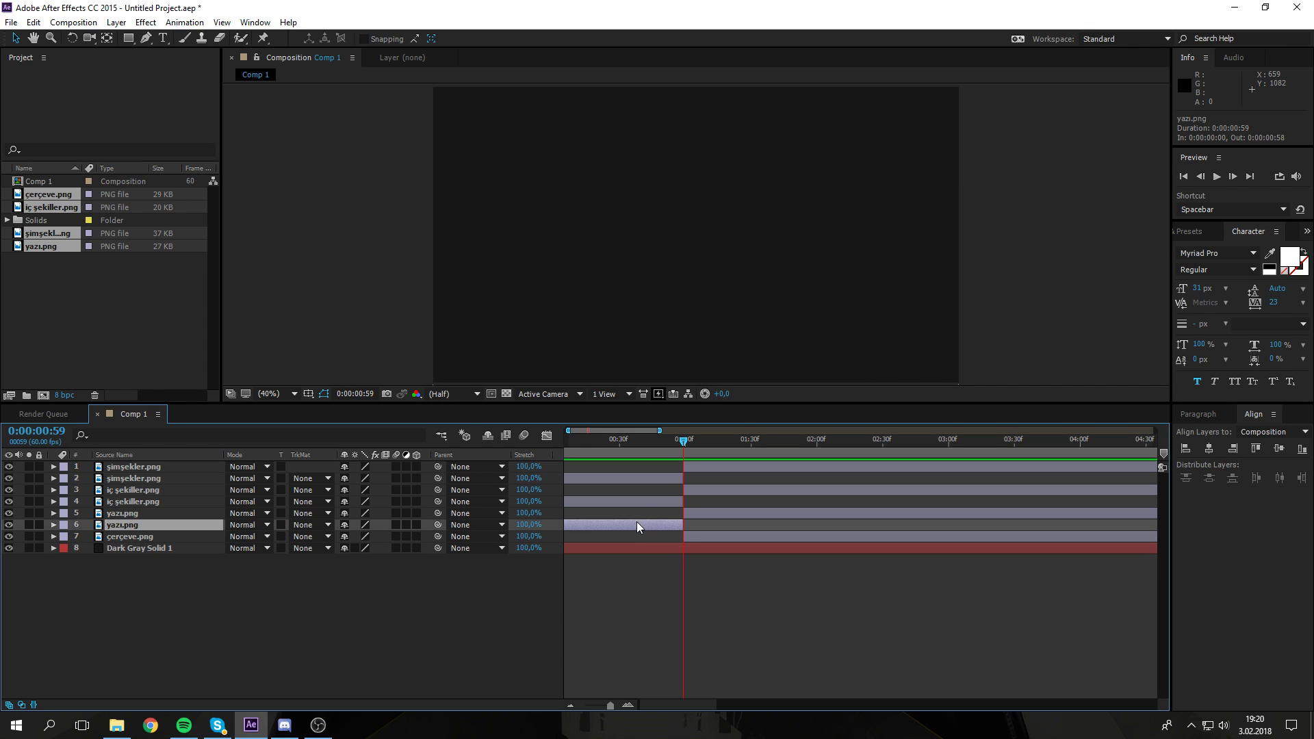
pyautogui.press('Delete')
pyautogui.click(641, 503)
pyautogui.press('Delete')
pyautogui.click(642, 478)
pyautogui.press('Delete')
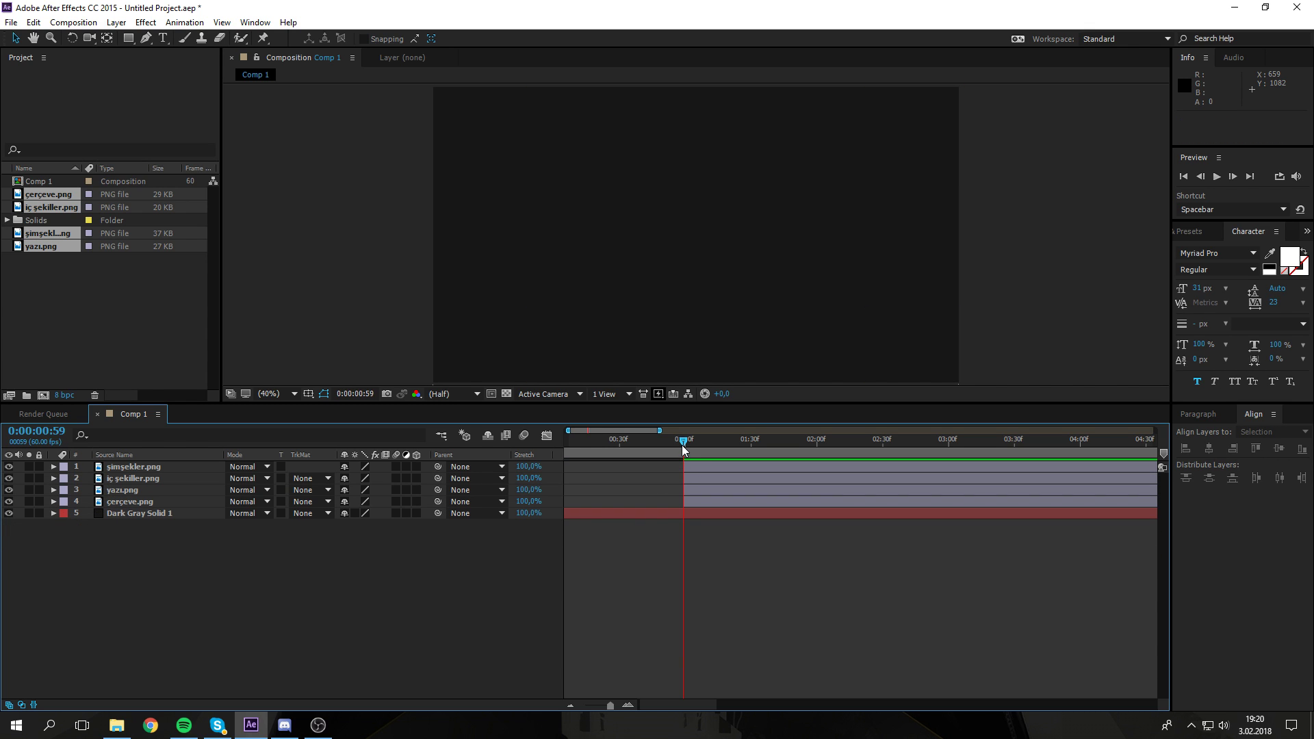
# Step: Preview the trimmed logo animation from the beginning of the composition
pyautogui.moveTo(592, 451); pyautogui.dragTo(659, 446)
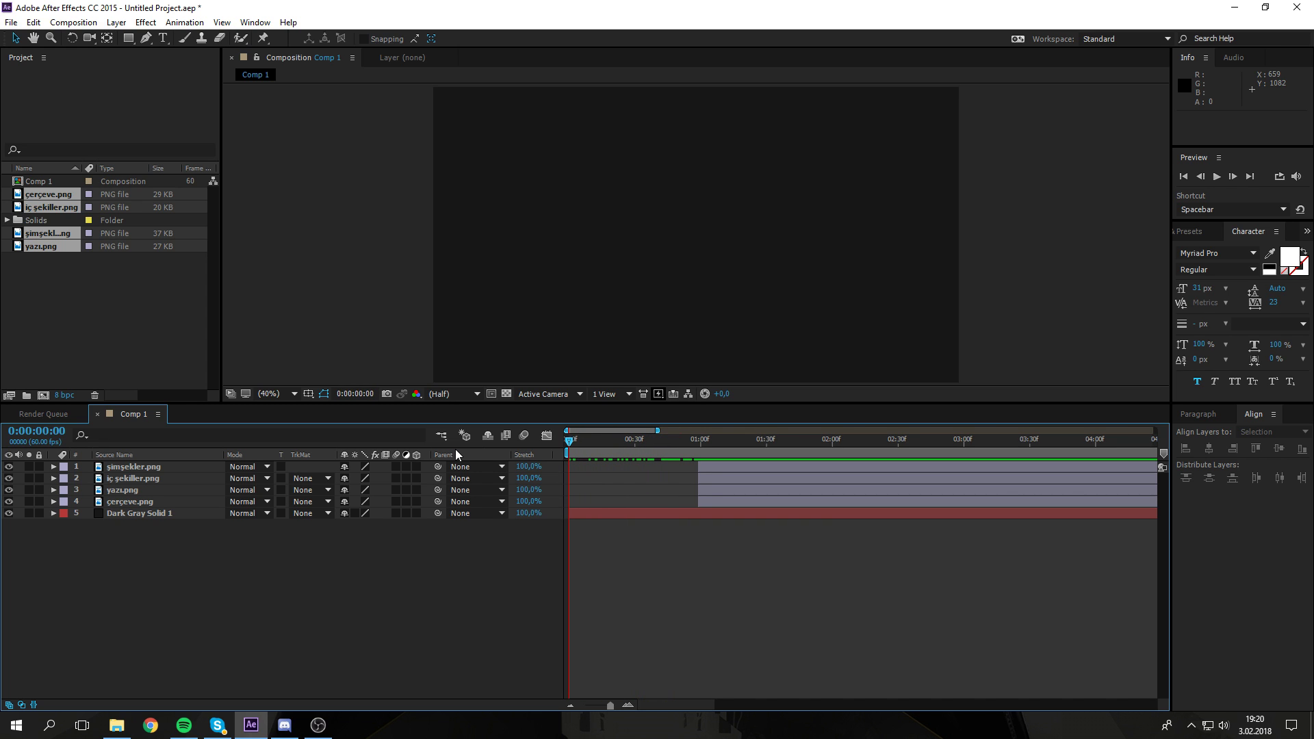
pyautogui.press('space')
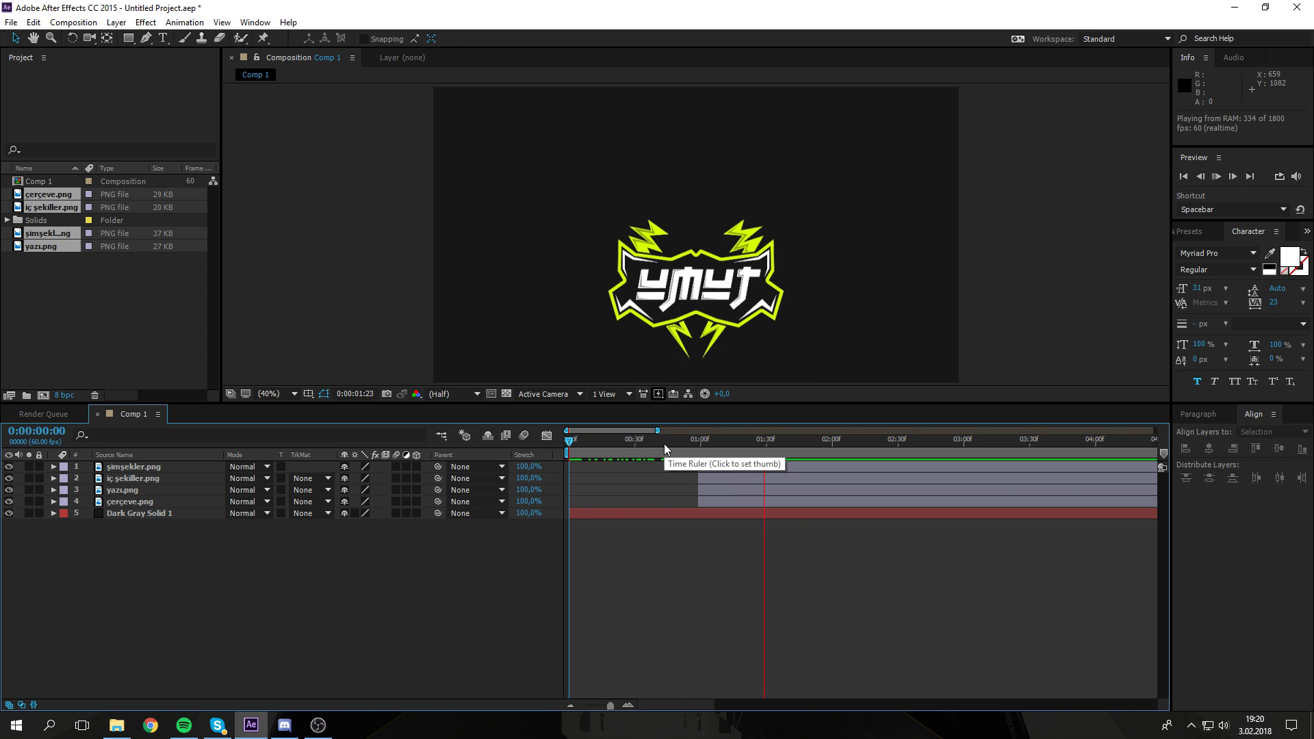
pyautogui.press('space')
# Step: Shift şimşekler.png, iç şekiller.png and yazı.png three frames later so they start at 0:00:01:02
pyautogui.click(697, 440)
pyautogui.click(630, 706)
pyautogui.click(634, 710)
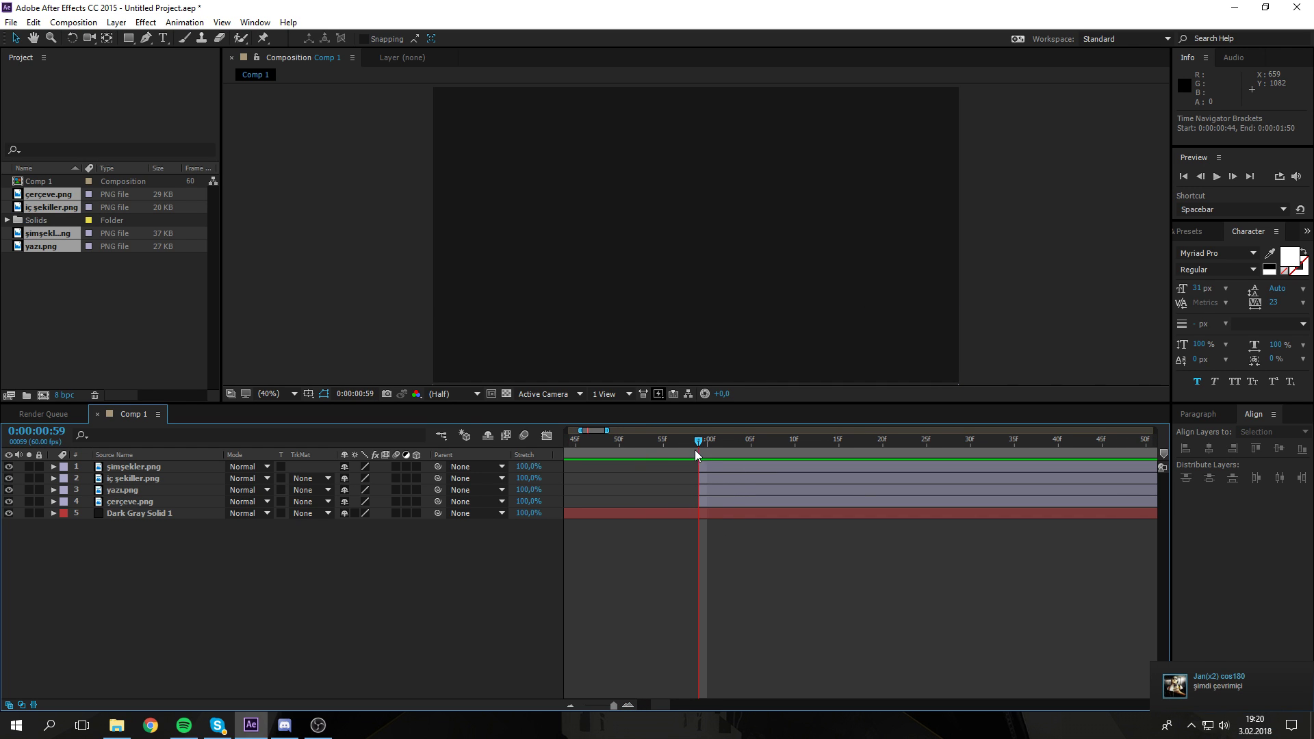
pyautogui.click(631, 706)
pyautogui.click(631, 706)
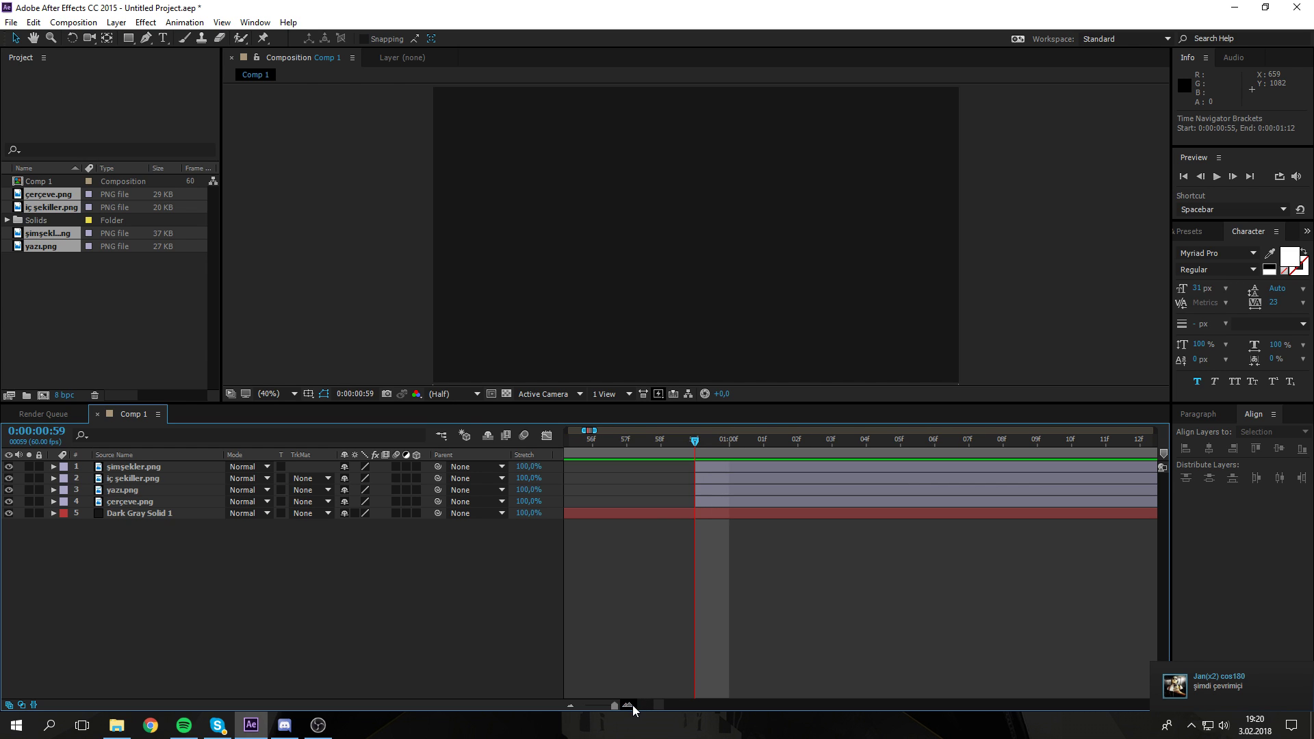
pyautogui.click(572, 704)
pyautogui.click(572, 705)
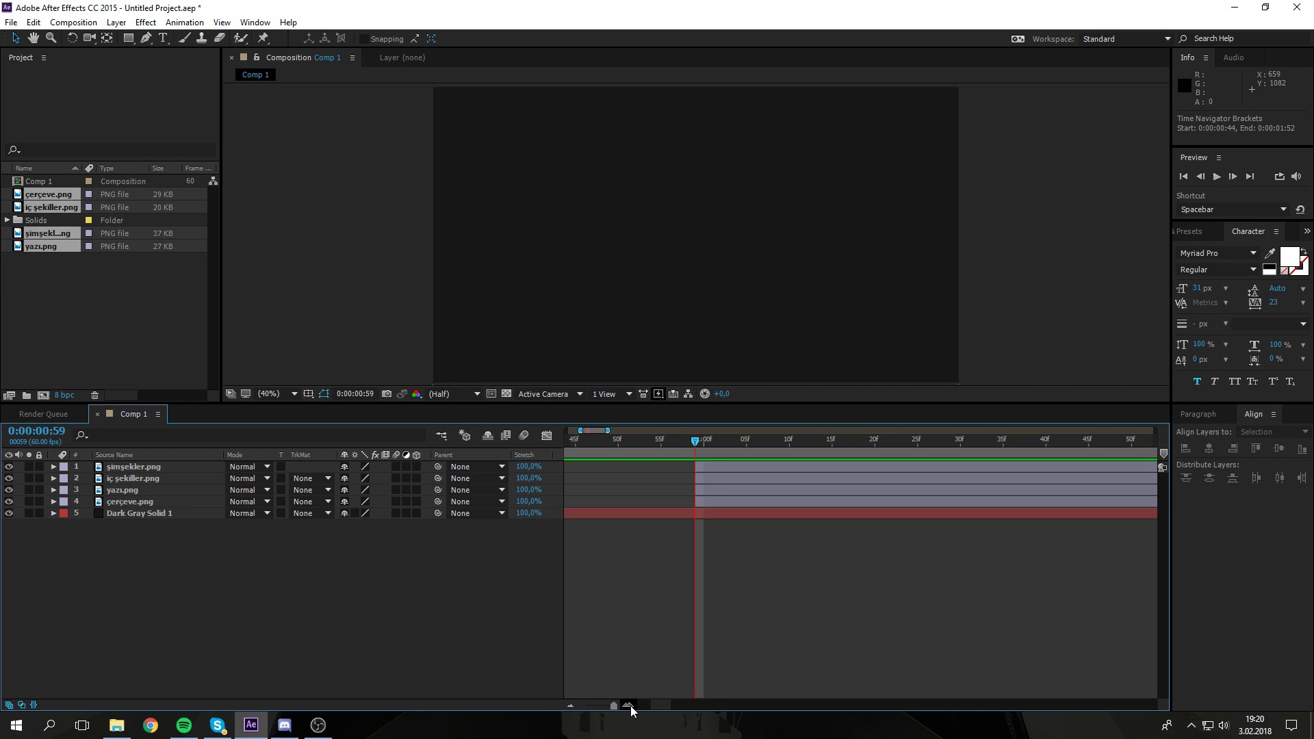
pyautogui.press('=')
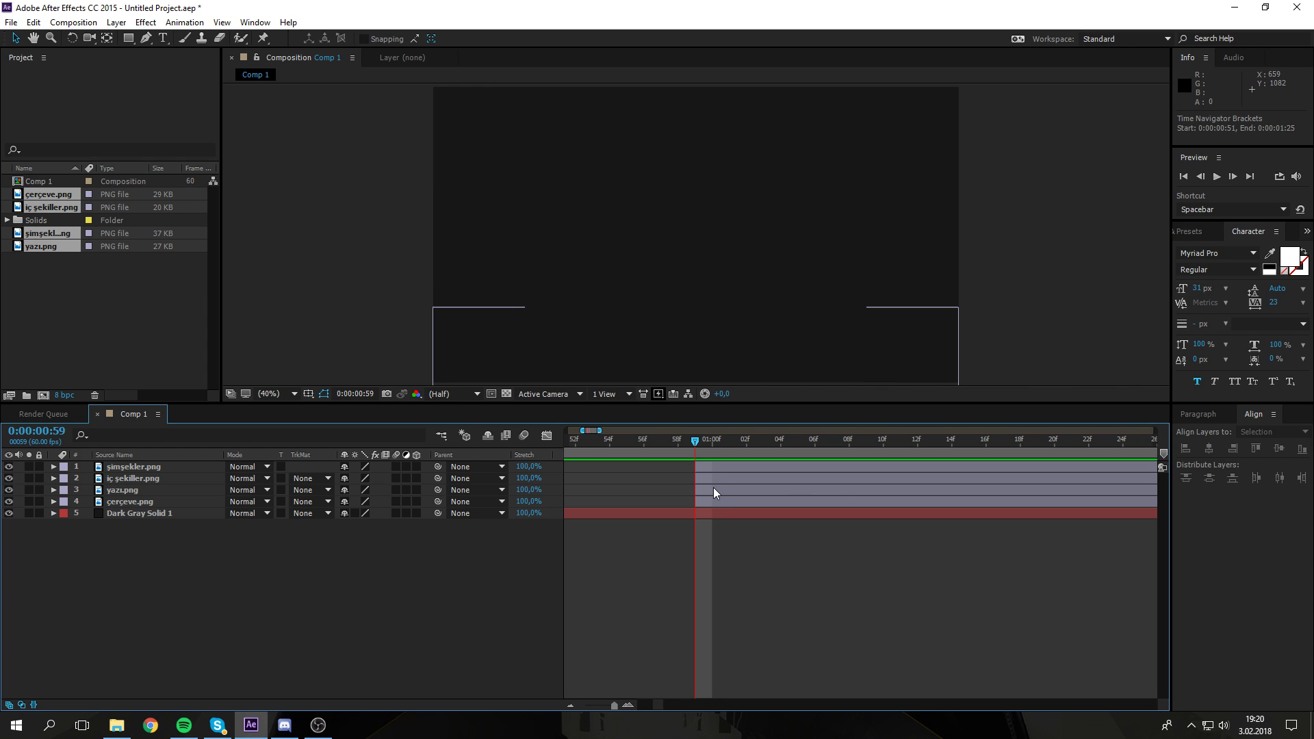
pyautogui.click(714, 493)
pyautogui.keyDown('ctrl'); pyautogui.click(156, 478); pyautogui.keyUp('ctrl')
pyautogui.keyDown('ctrl'); pyautogui.click(156, 467); pyautogui.keyUp('ctrl')
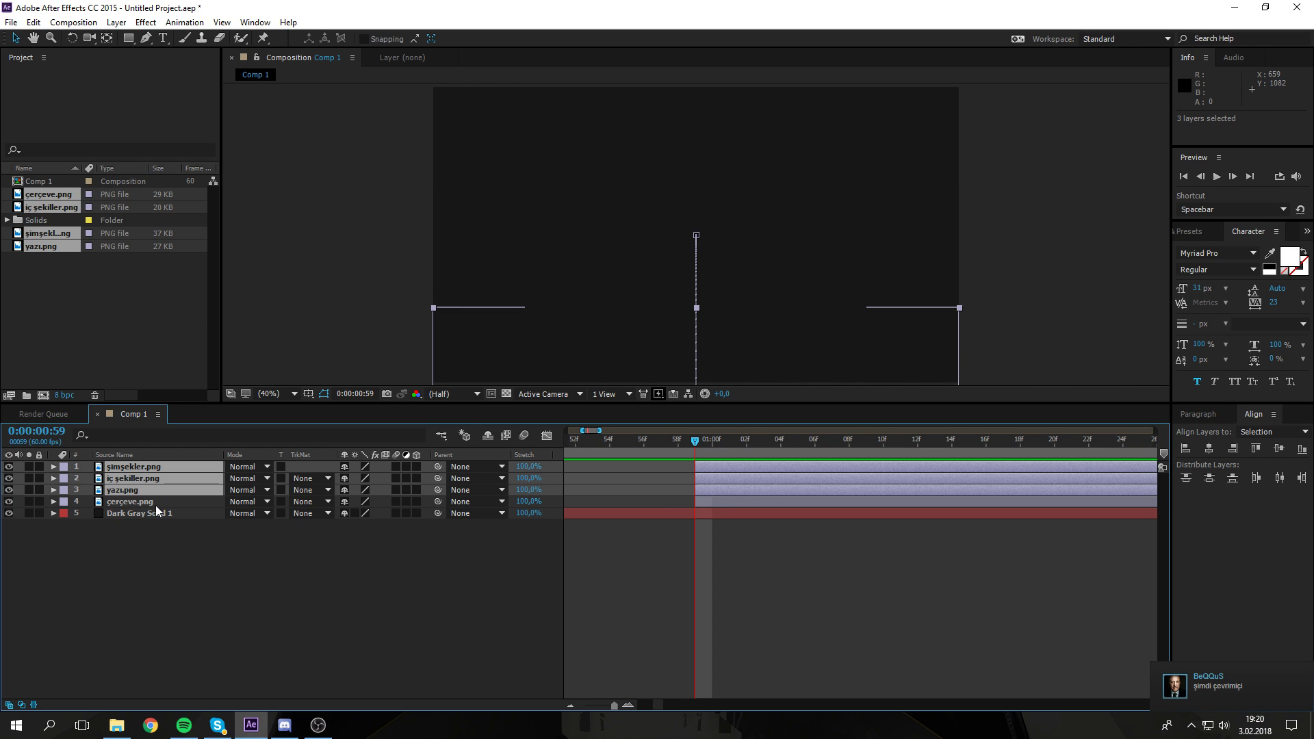
pyautogui.moveTo(732, 485); pyautogui.dragTo(780, 479)
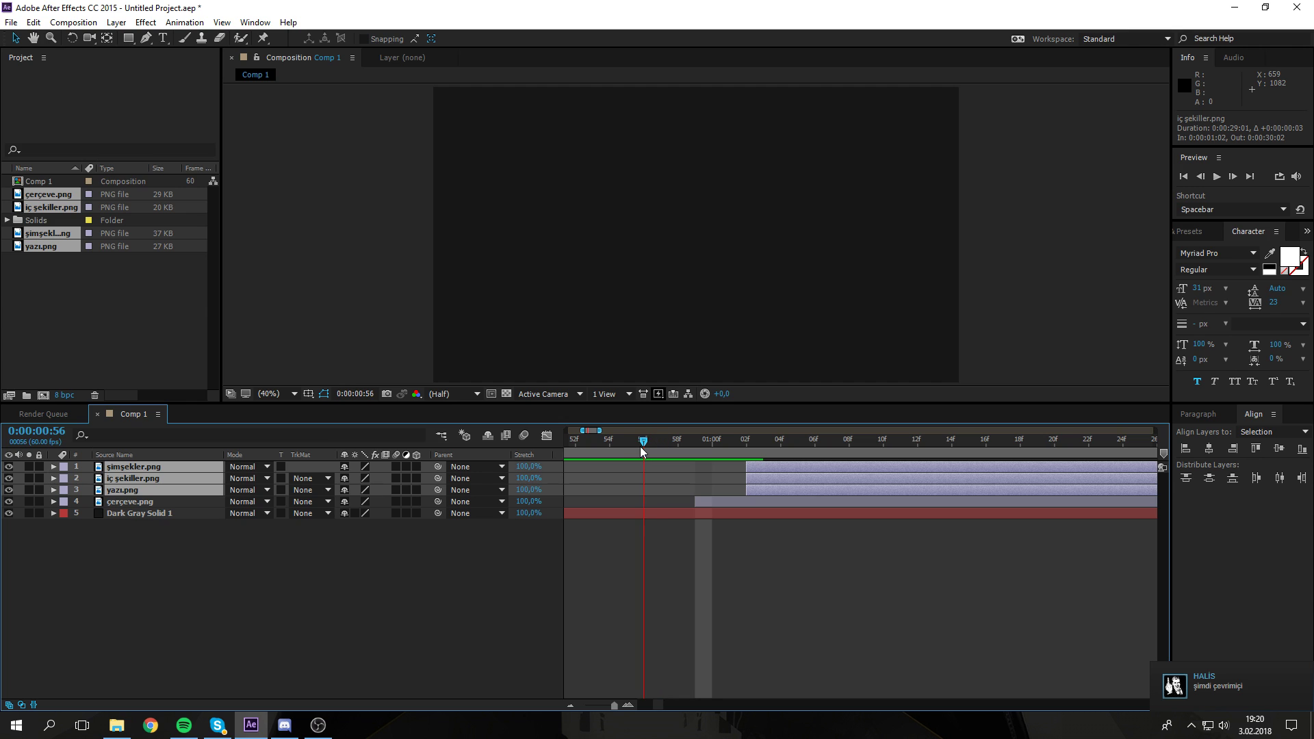
# Step: Stagger the upper two layers by three frames each, starting iç şekiller.png at 0:00:01:05 and şimşekler.png at 0:00:01:08
pyautogui.moveTo(644, 450); pyautogui.dragTo(719, 454)
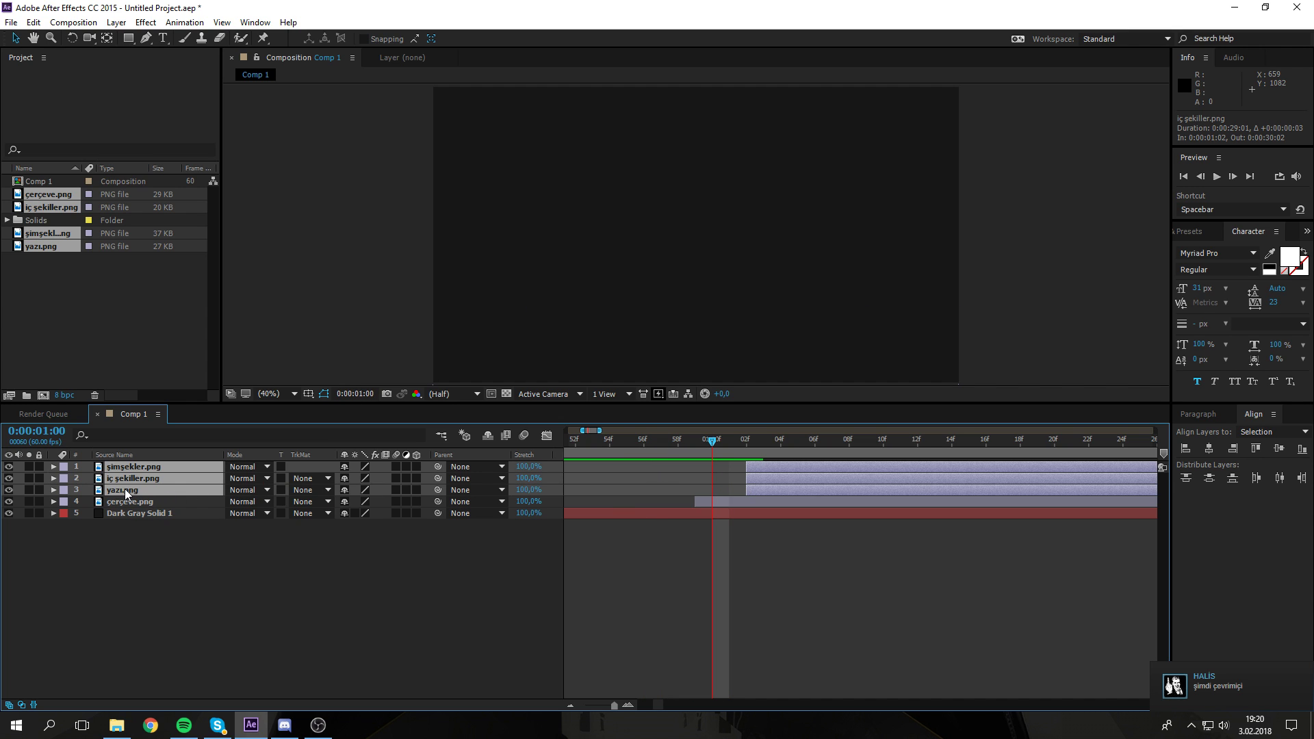
pyautogui.click(137, 526)
pyautogui.click(143, 467)
pyautogui.keyDown('ctrl'); pyautogui.click(147, 479); pyautogui.keyUp('ctrl')
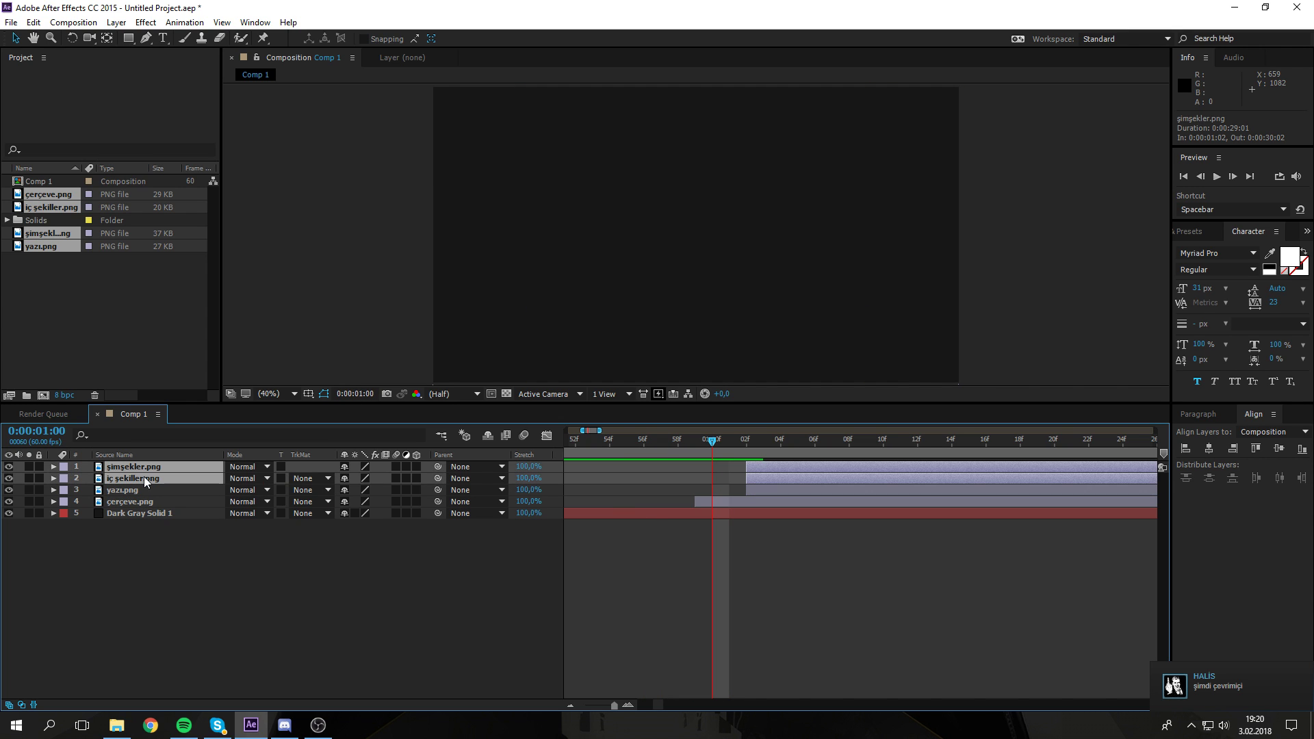
pyautogui.moveTo(774, 474); pyautogui.dragTo(820, 473)
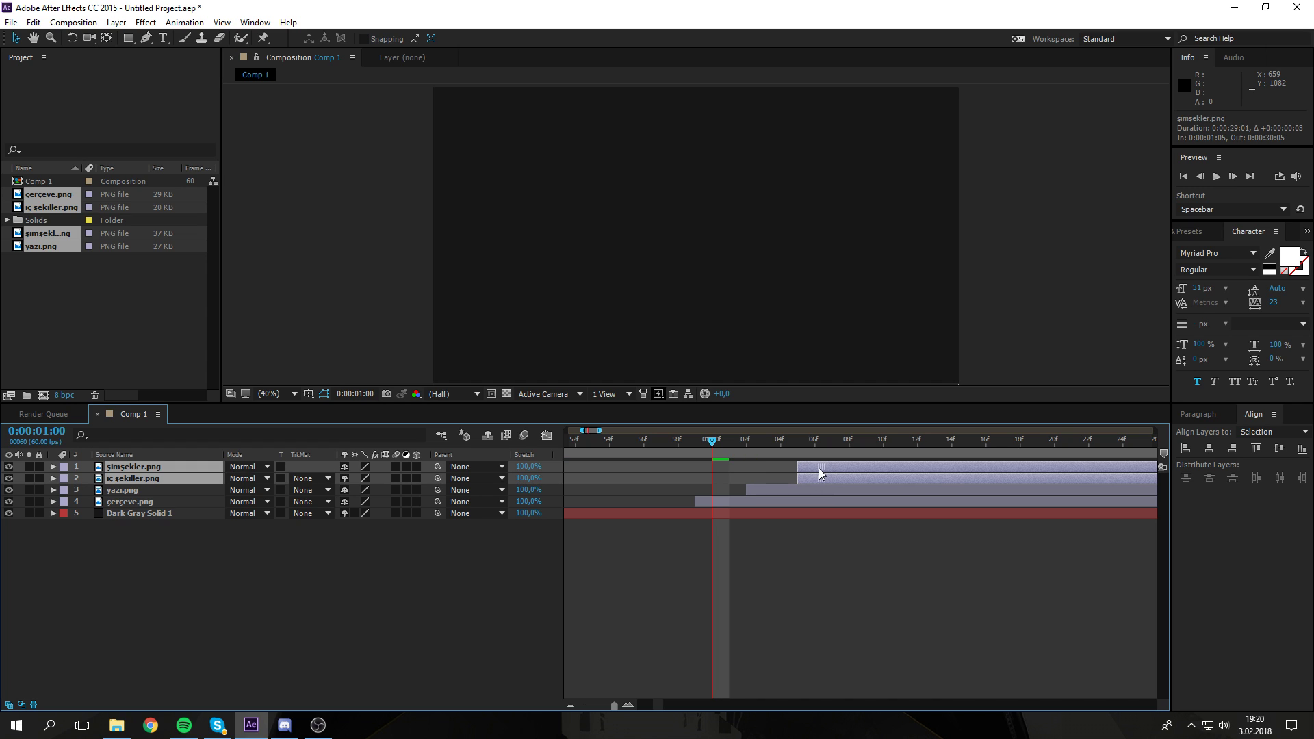
pyautogui.click(126, 601)
pyautogui.click(798, 471)
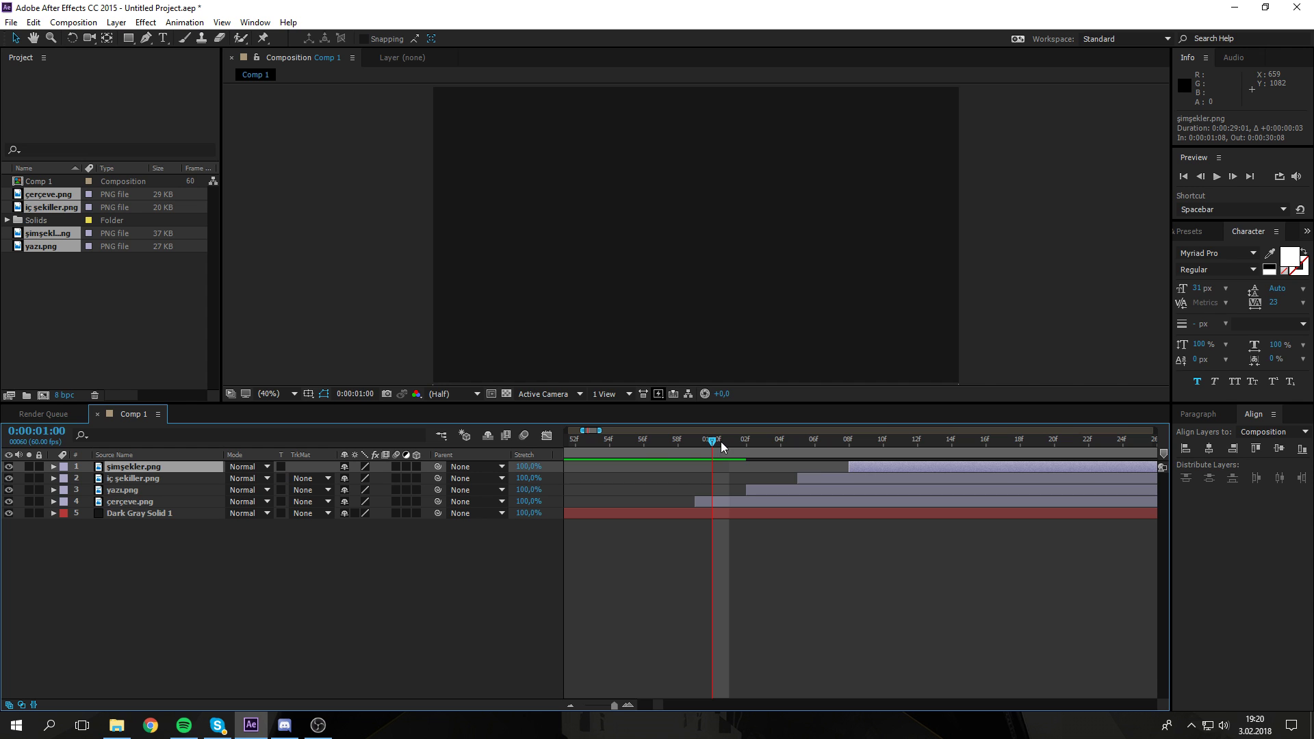
# Step: Preview the staggered logo entrance from just before çerçeve.png starts, with the whole composition duration in view
pyautogui.press('space')
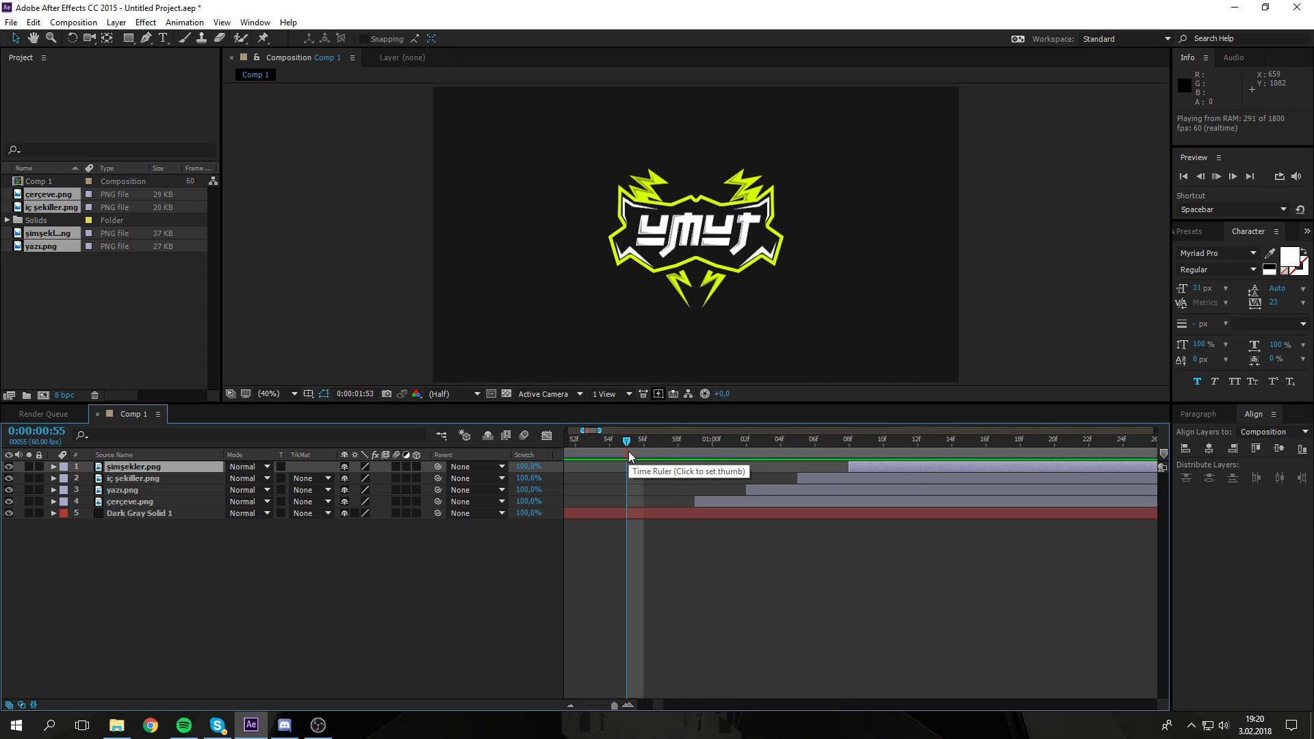
pyautogui.press('space')
pyautogui.moveTo(614, 708); pyautogui.dragTo(585, 705)
pyautogui.press('space')
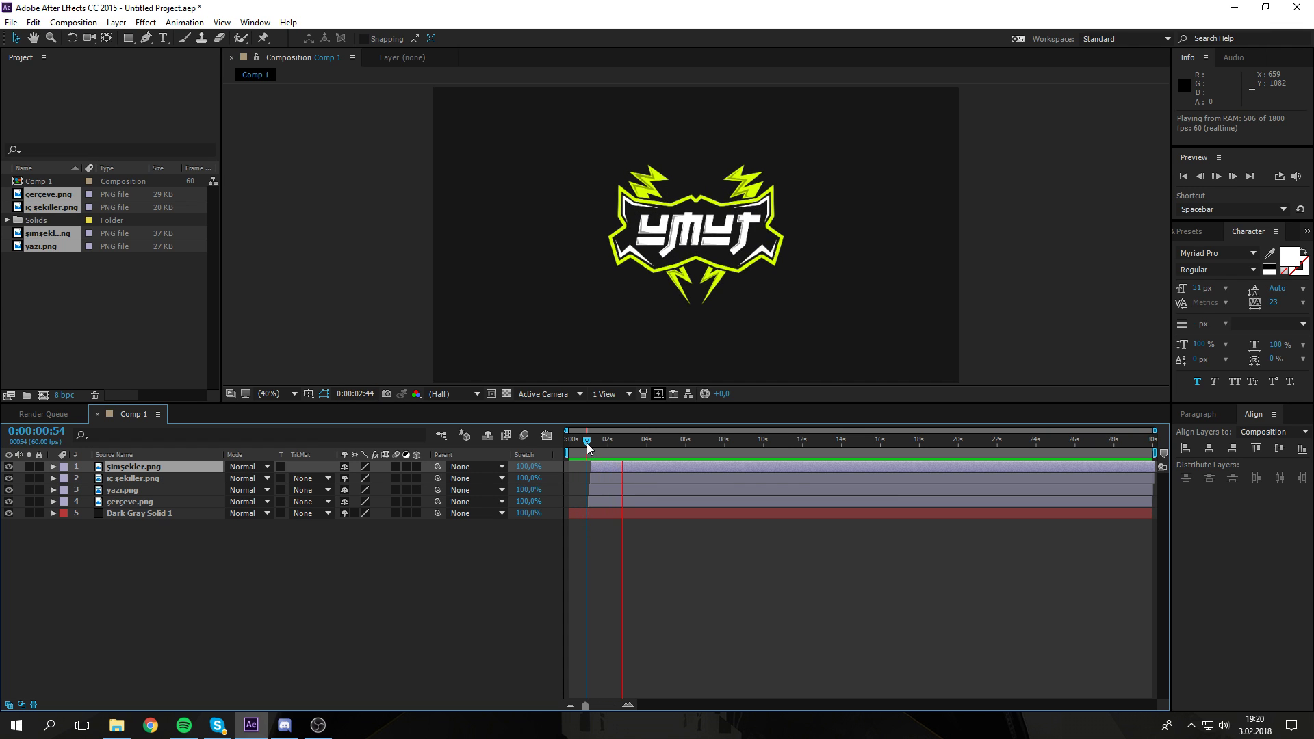
# Step: Preview the staggered logo entrance from the start of the composition
pyautogui.moveTo(587, 446); pyautogui.dragTo(568, 449)
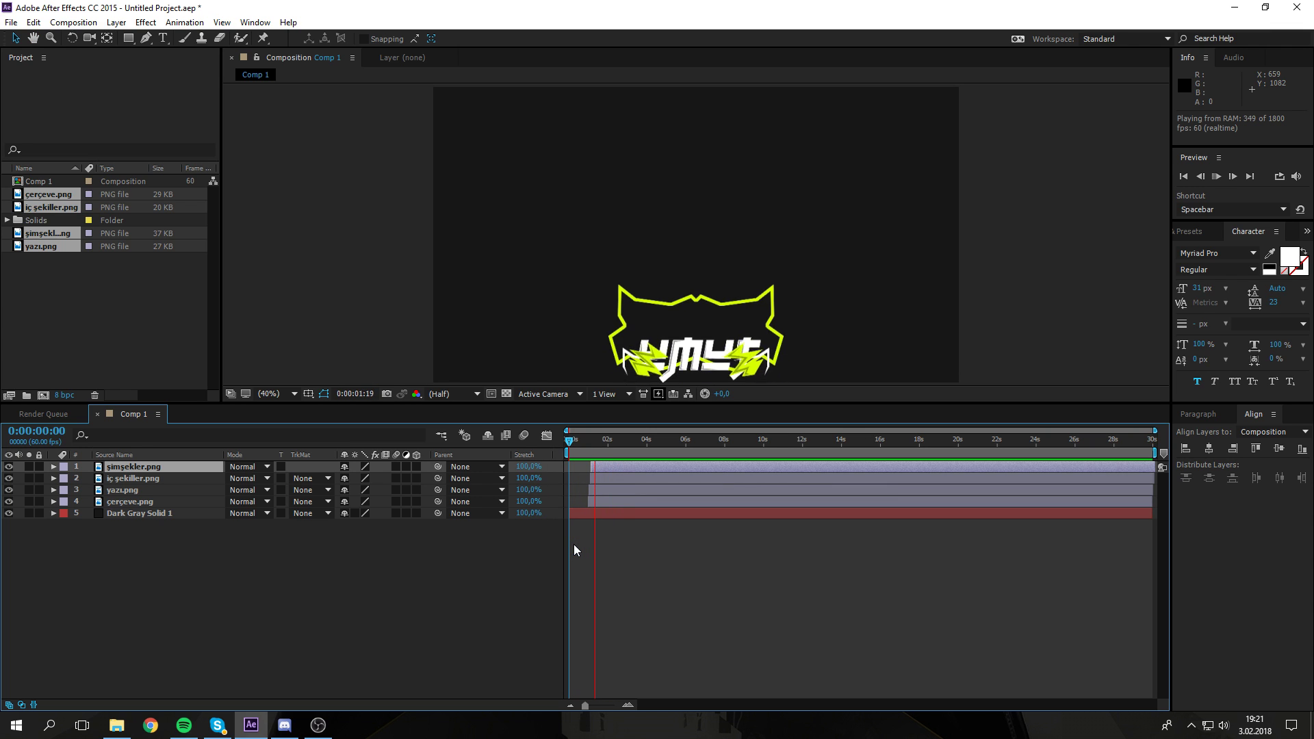
pyautogui.moveTo(593, 450); pyautogui.dragTo(580, 446)
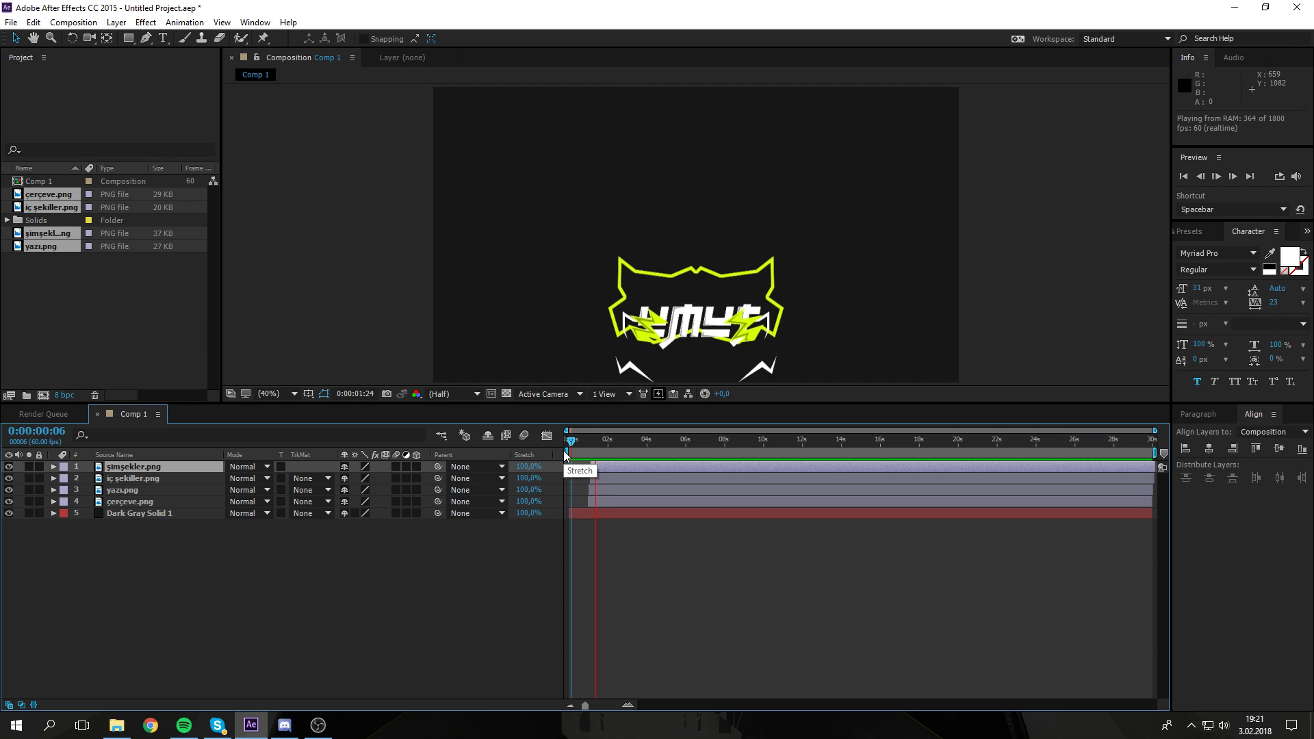
# Step: Shift şimşekler.png a few frames later in the timeline and preview the logo entrance from before the layers start
pyautogui.click(628, 705)
pyautogui.moveTo(740, 462); pyautogui.dragTo(768, 470)
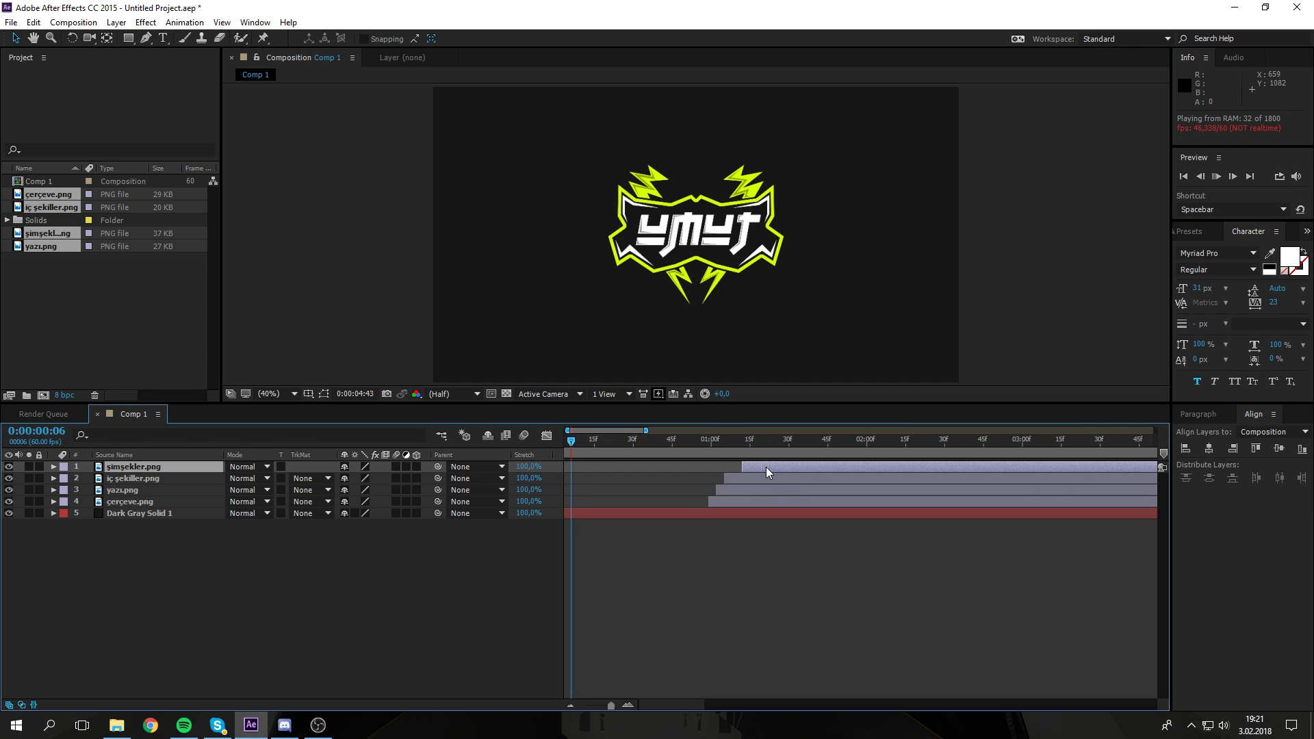
pyautogui.click(597, 440)
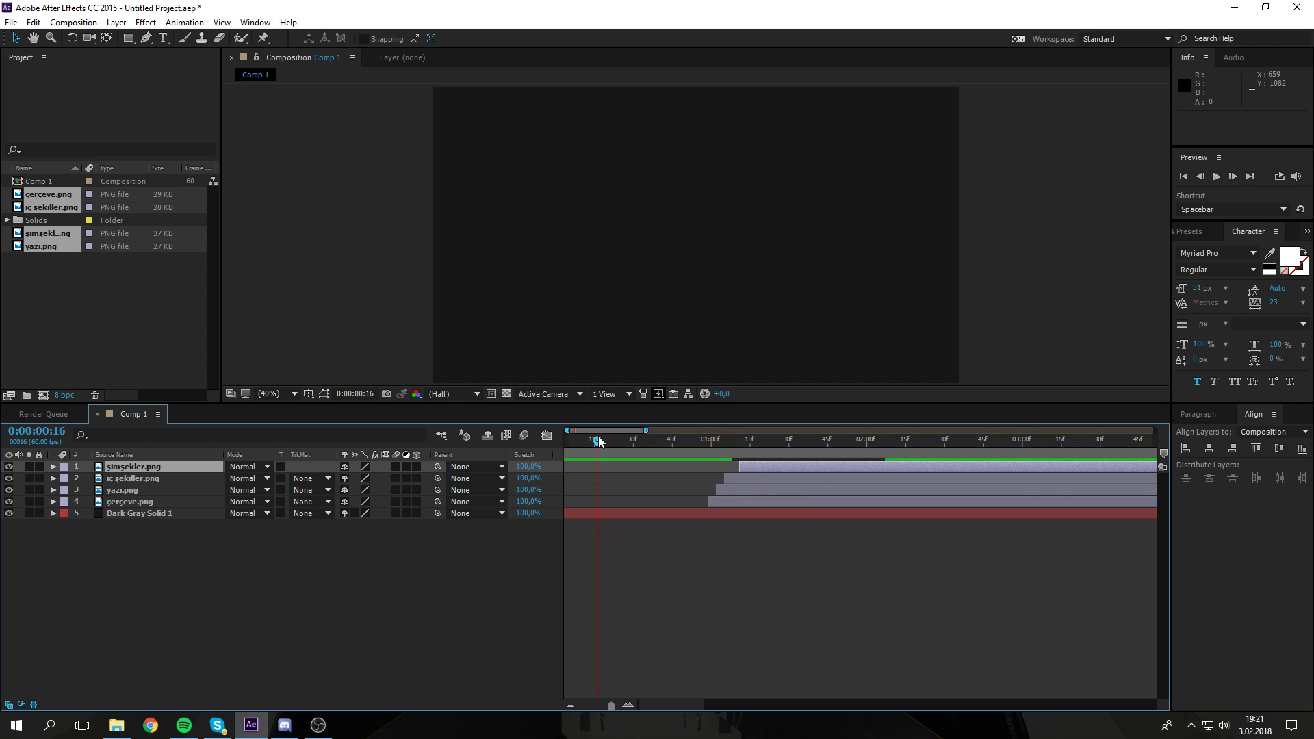
pyautogui.click(630, 441)
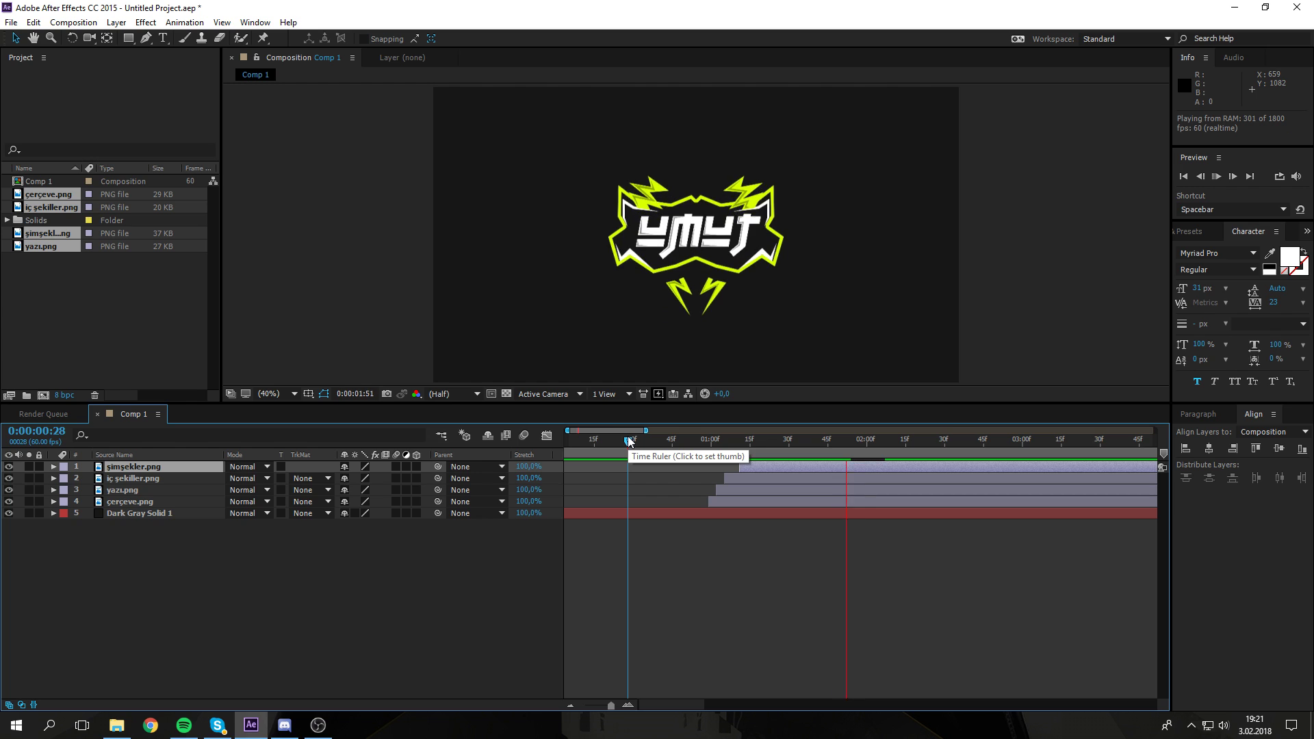
pyautogui.click(636, 442)
# Step: Nudge şimşekler.png and iç şekiller.png one frame later each, preview the entrance, and place the current time at 0:00:00:59
pyautogui.moveTo(761, 472); pyautogui.dragTo(764, 472)
pyautogui.click(750, 481)
pyautogui.press('space')
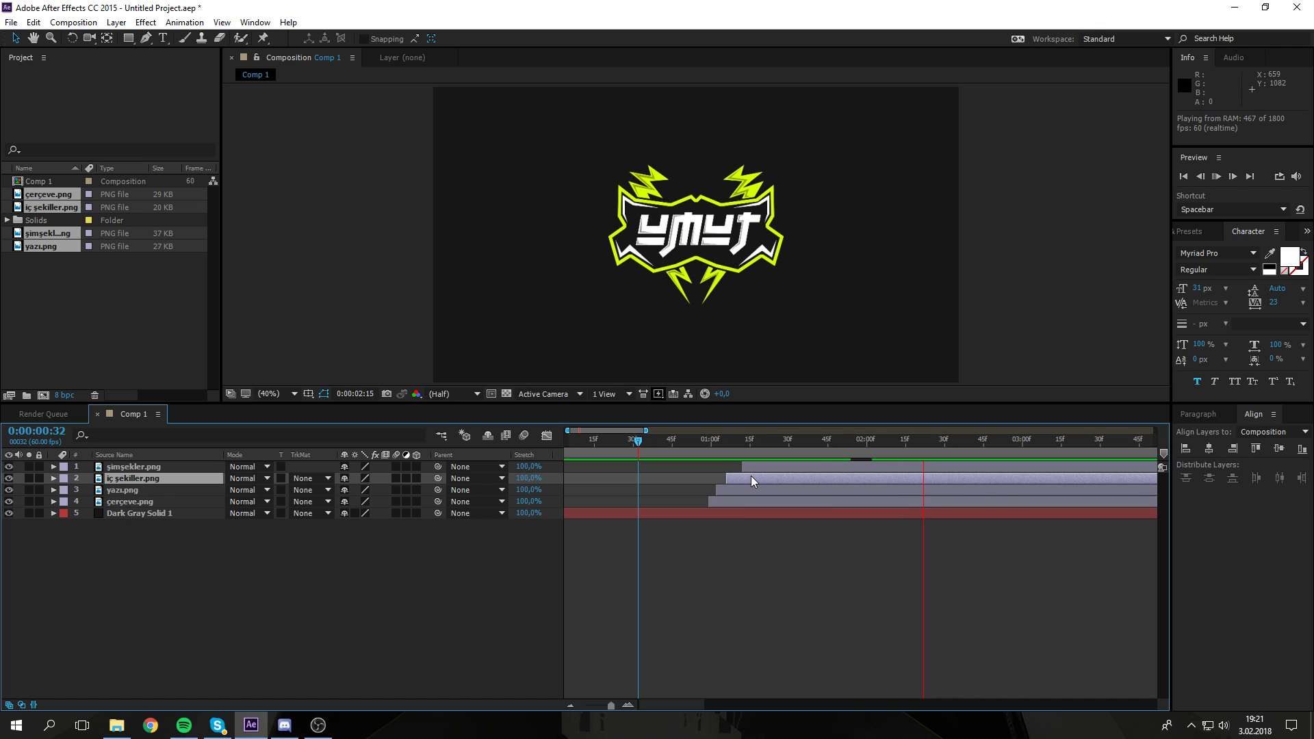
pyautogui.moveTo(636, 448); pyautogui.dragTo(654, 449)
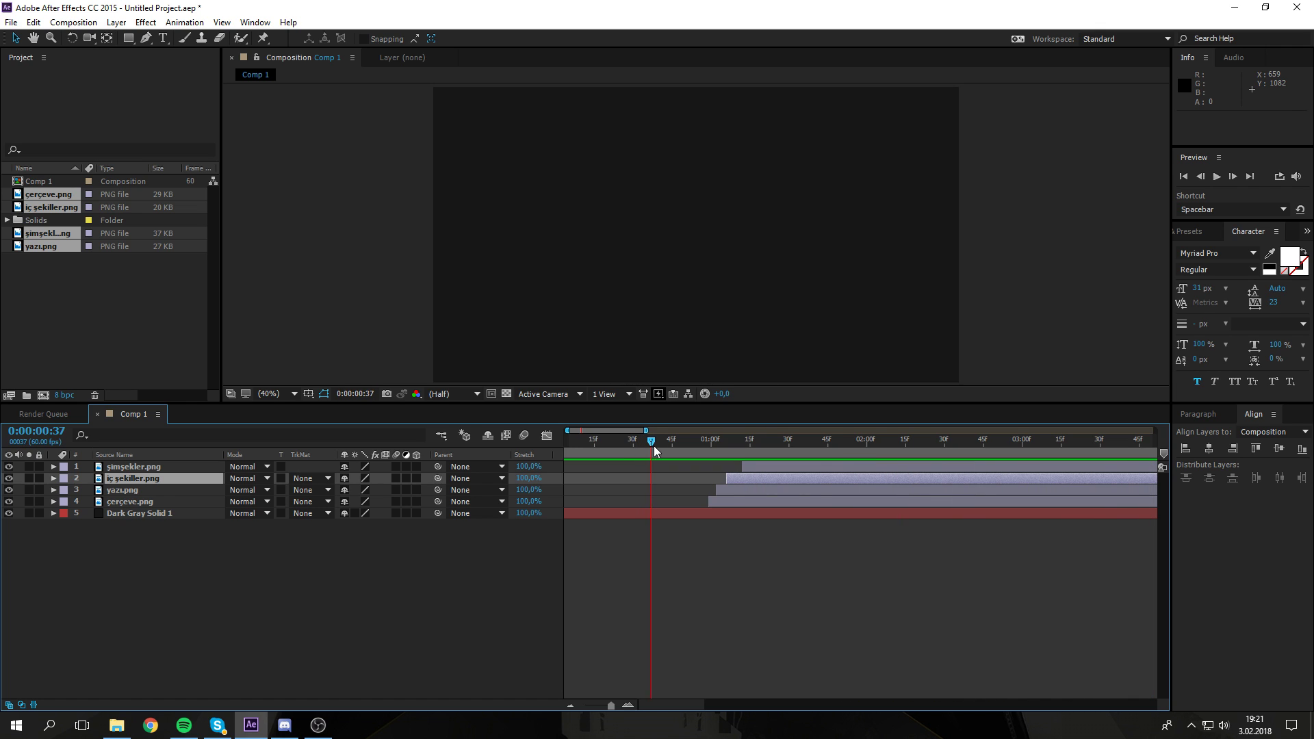
pyautogui.moveTo(738, 452); pyautogui.dragTo(703, 461)
# Step: Save the project as "tut logointroooo" in the Hydra Edits folder
pyautogui.hotkey('ctrl', 's')
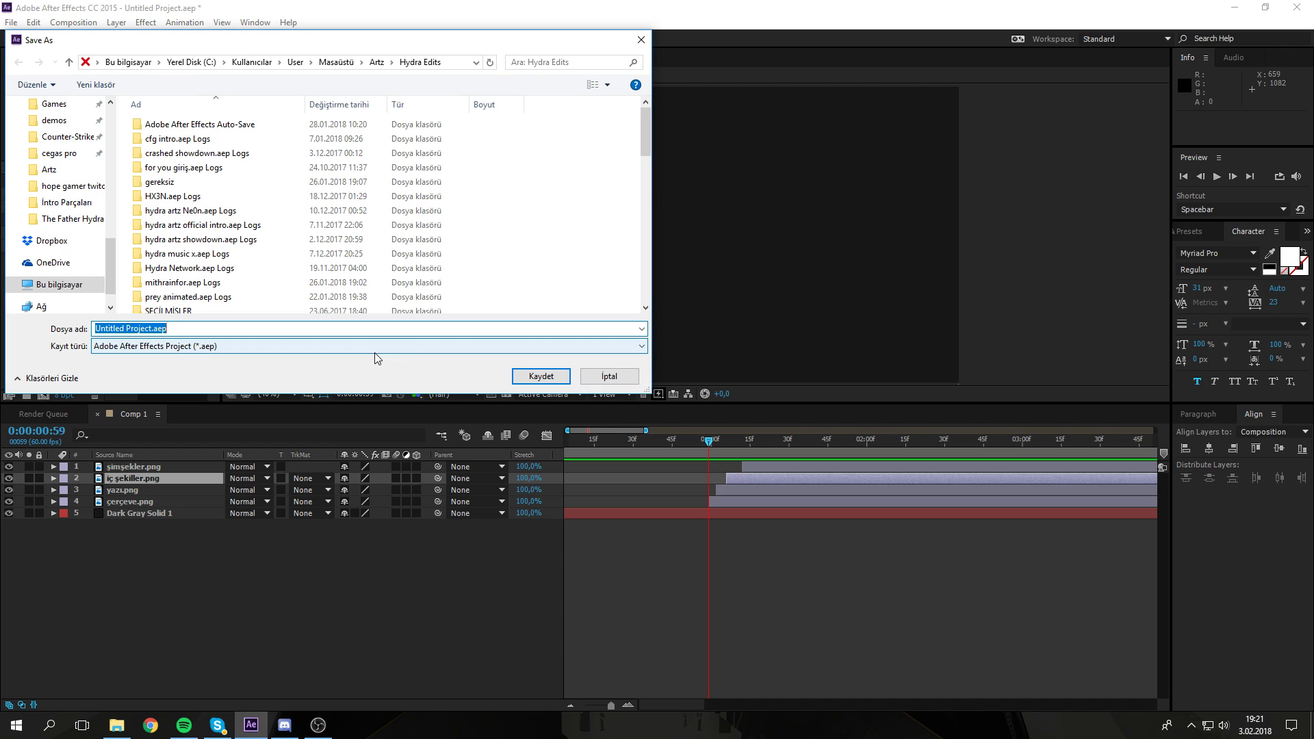
pyautogui.write('tut logo')
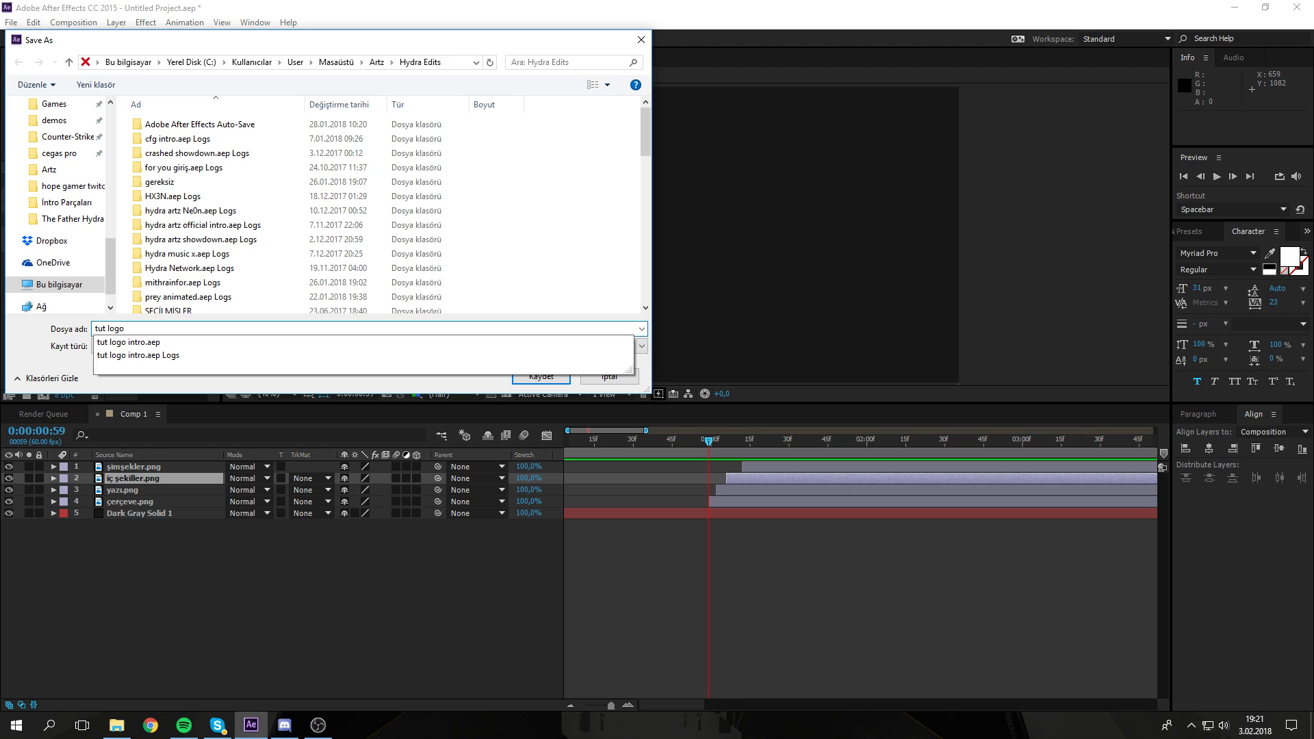
pyautogui.write('int')
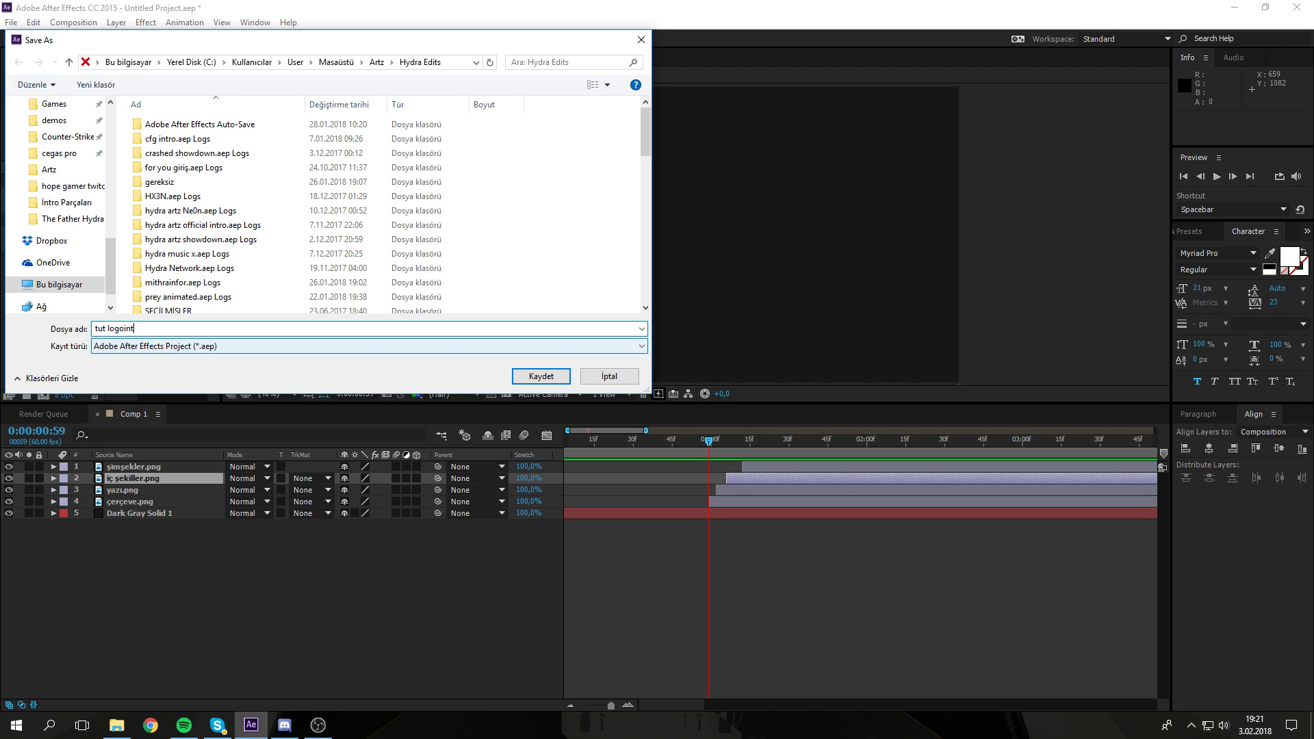
pyautogui.write('roooo')
pyautogui.press('Return')
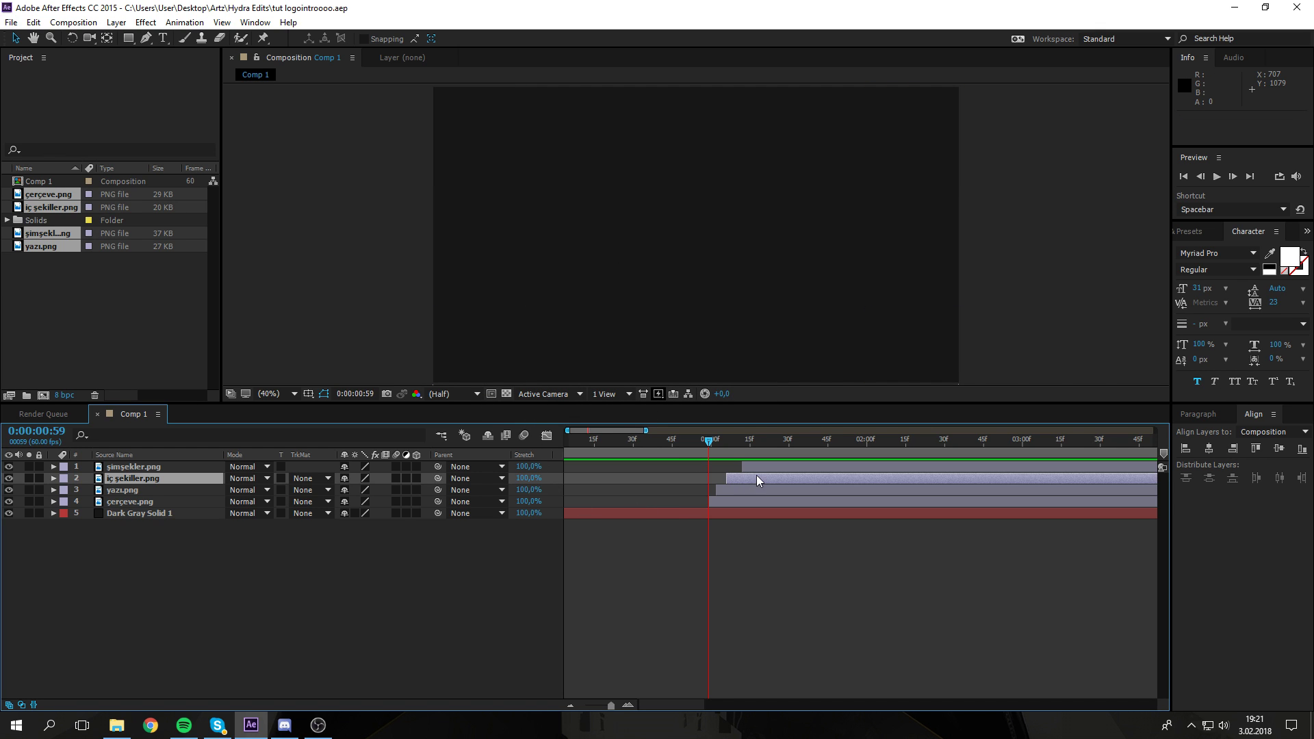
# Step: Set the current time to 0:00:01:01 and start importing a file from the desktop folder (Masaüstü)
pyautogui.moveTo(601, 449); pyautogui.dragTo(578, 455)
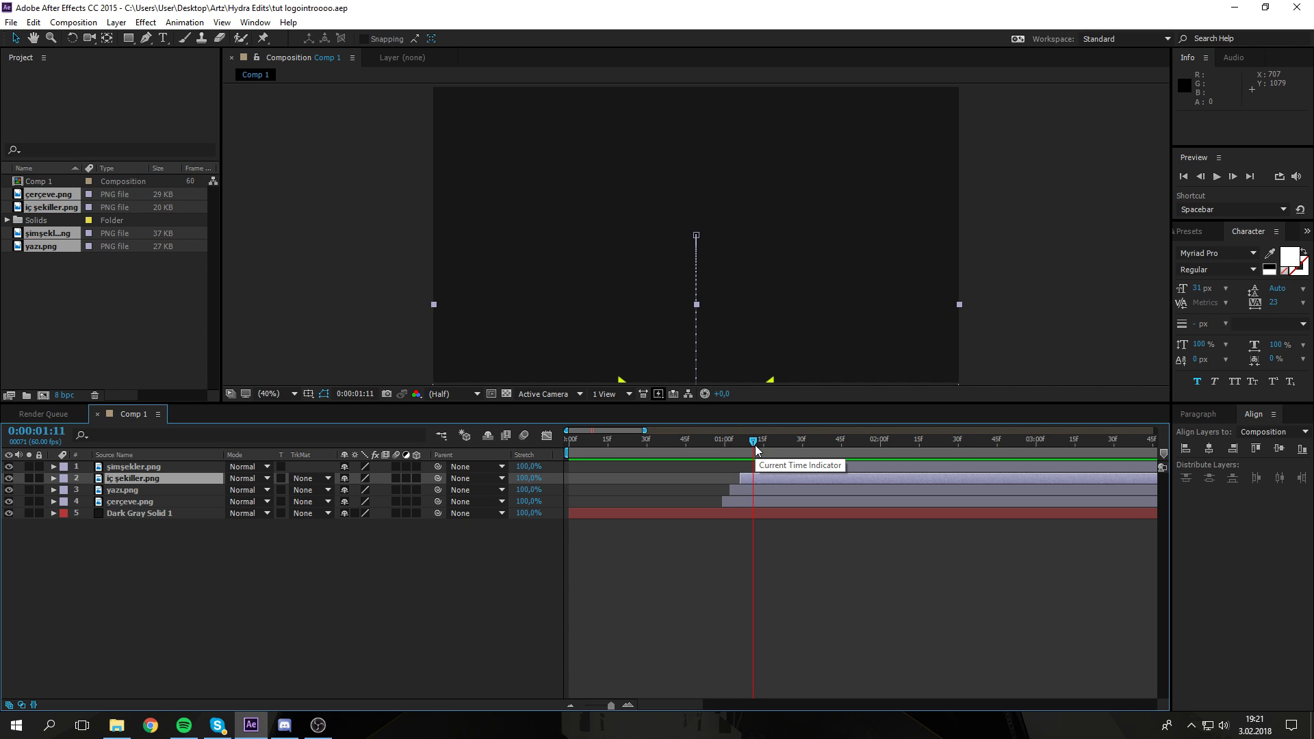
pyautogui.moveTo(753, 444)
pyautogui.mouseDown()
pyautogui.moveTo(720, 445)
pyautogui.moveTo(731, 446)
pyautogui.mouseUp()
pyautogui.doubleClick(43, 262)
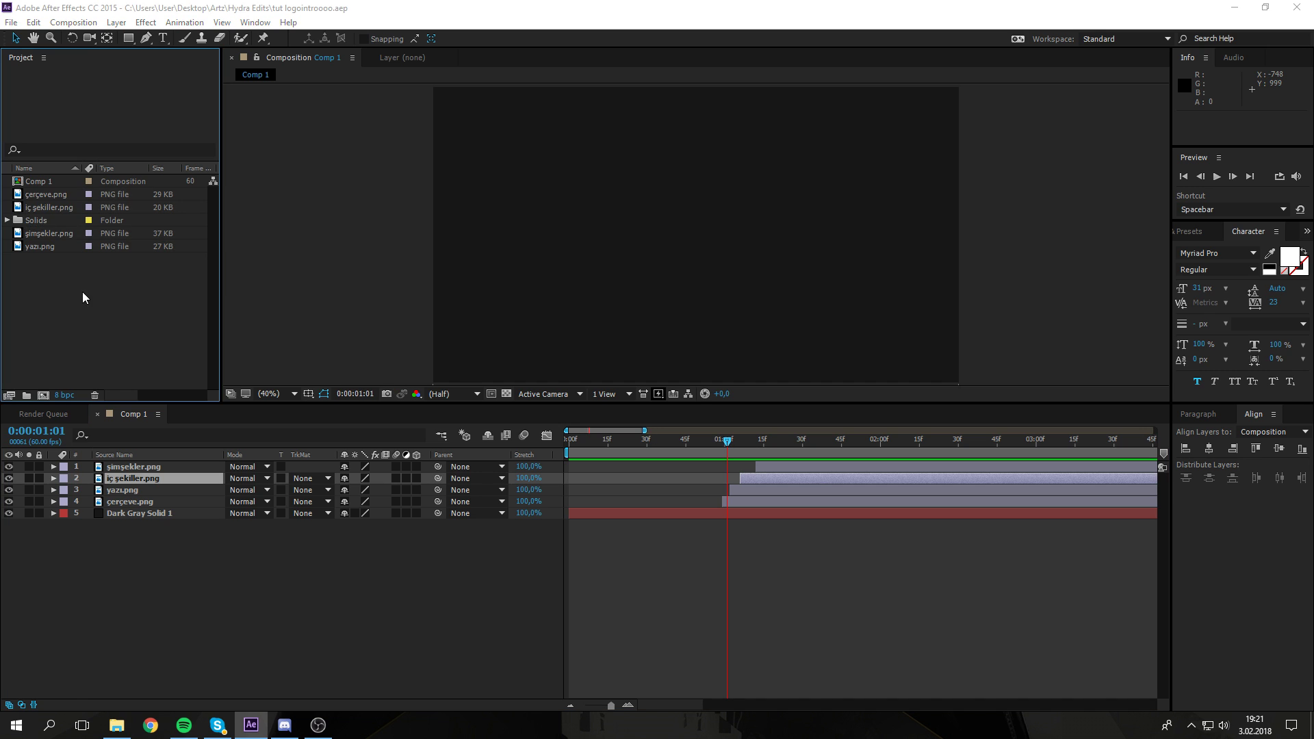
pyautogui.click(198, 62)
pyautogui.click(181, 140)
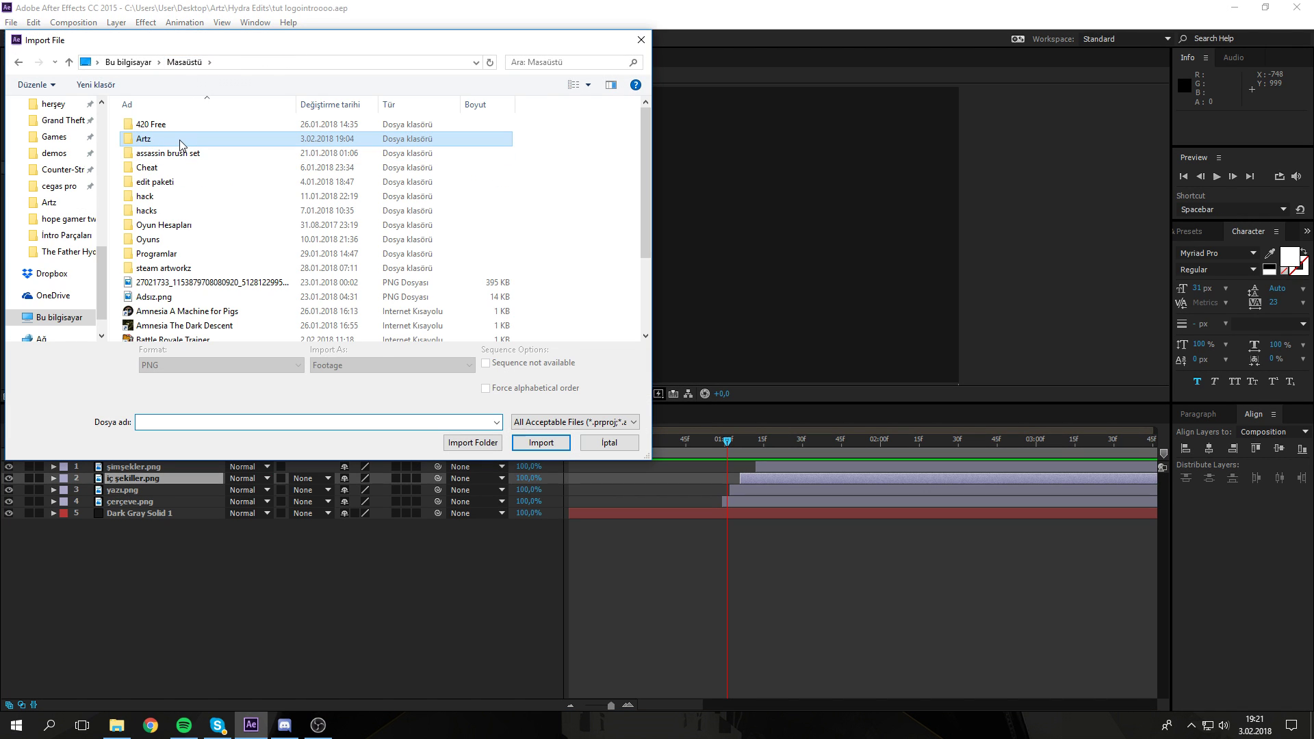
pyautogui.scroll(4, 68, 267)
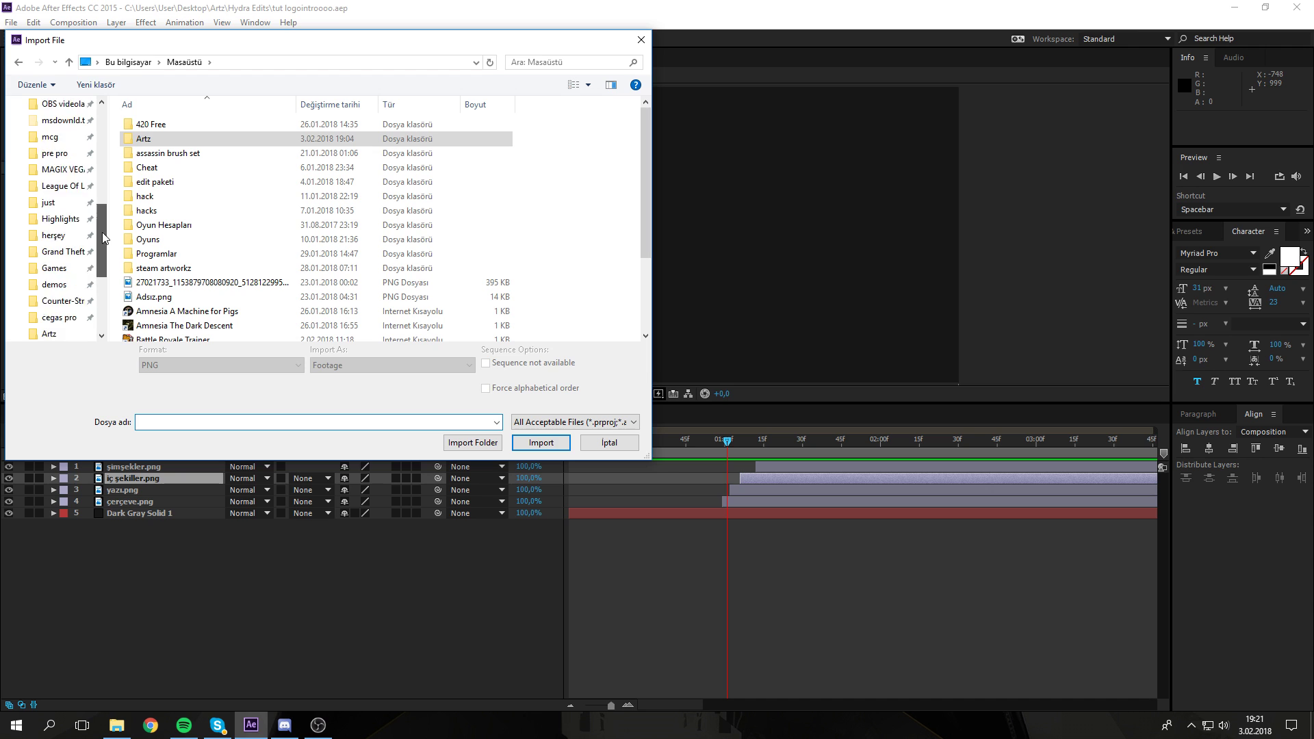
pyautogui.scroll(-4, 108, 229)
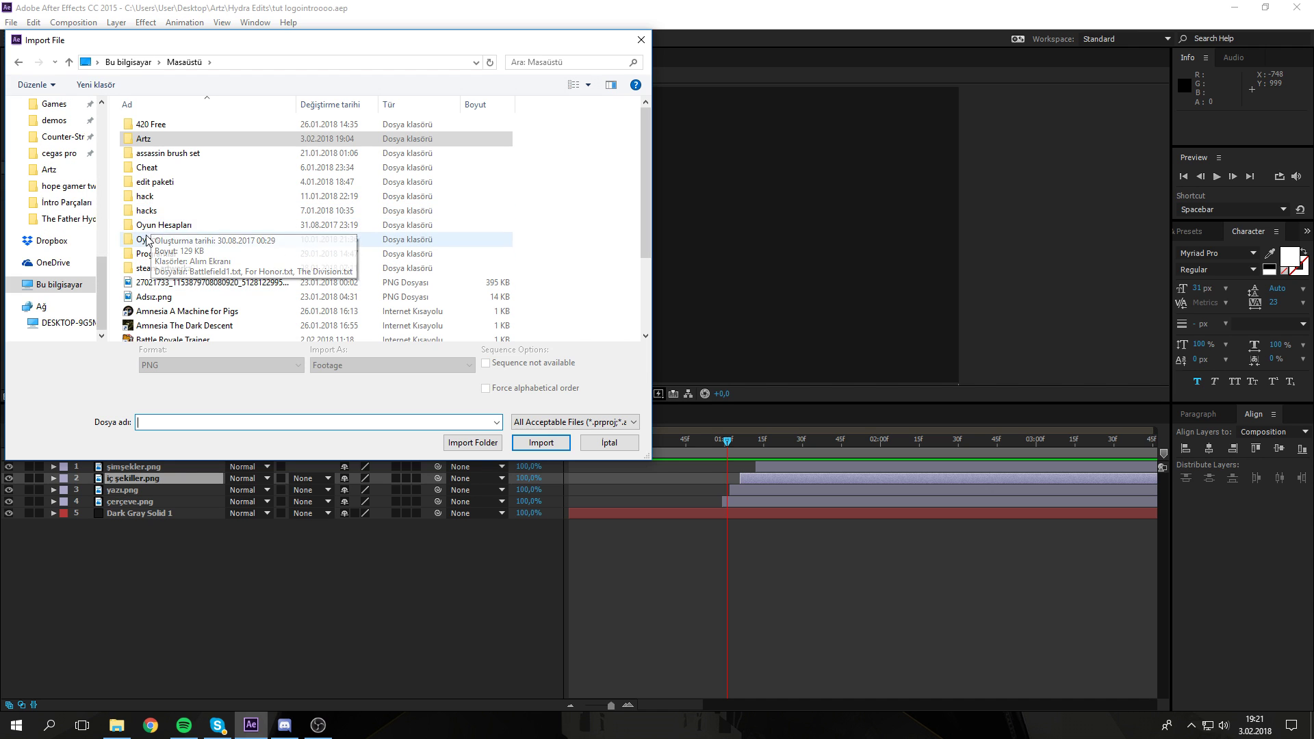
pyautogui.doubleClick(152, 141)
pyautogui.scroll(-1, 219, 321)
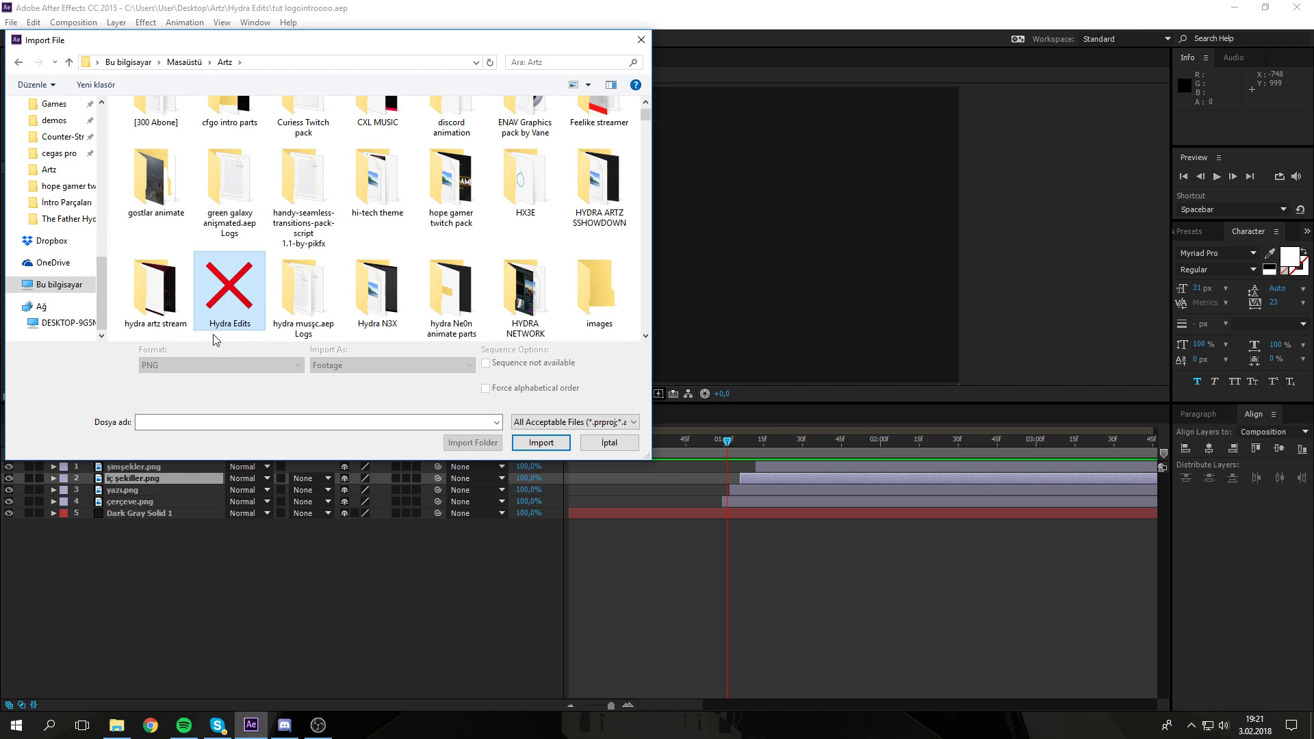
pyautogui.doubleClick(228, 313)
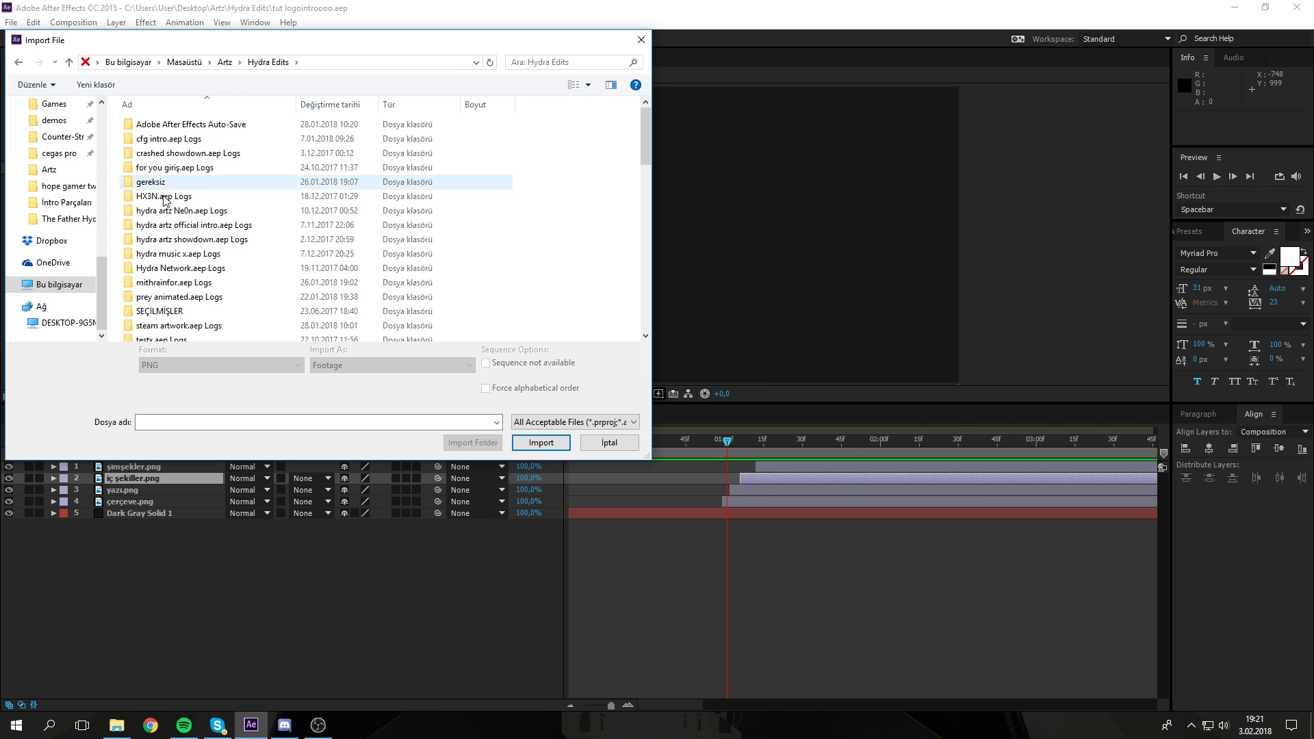
pyautogui.doubleClick(162, 311)
pyautogui.doubleClick(195, 126)
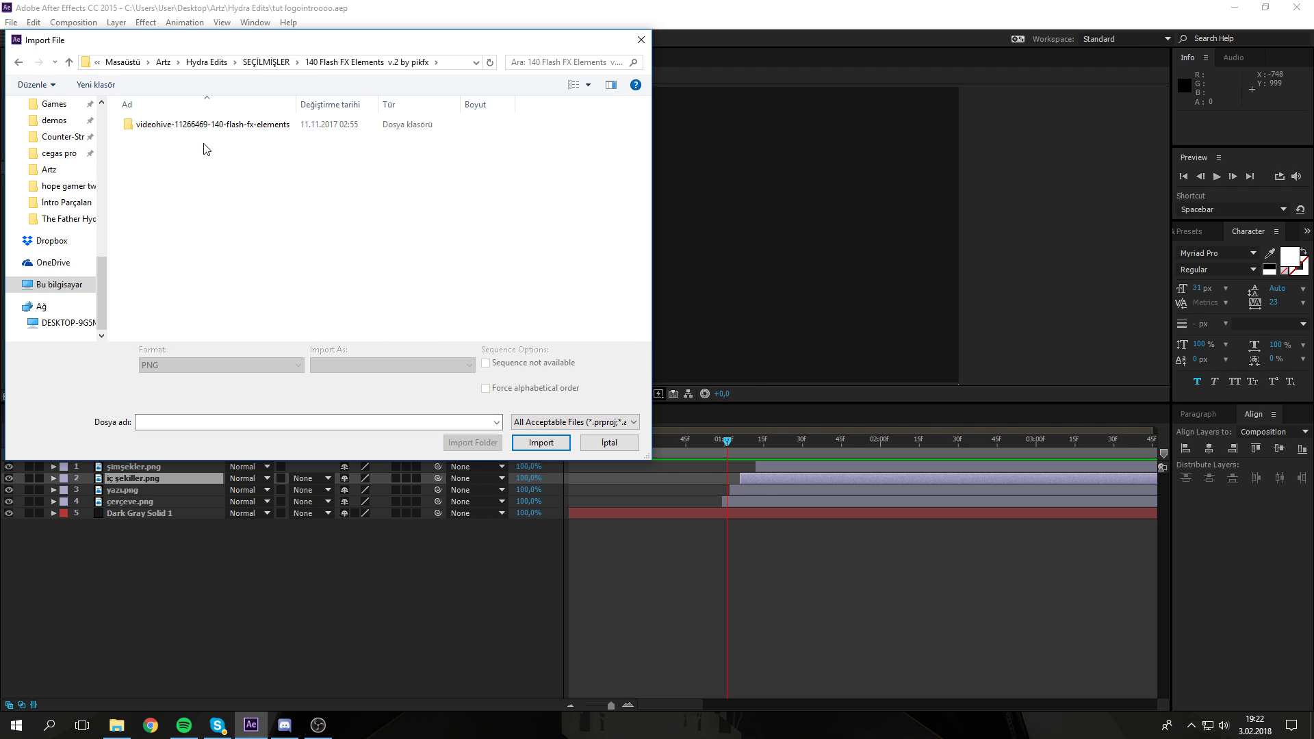
pyautogui.doubleClick(205, 125)
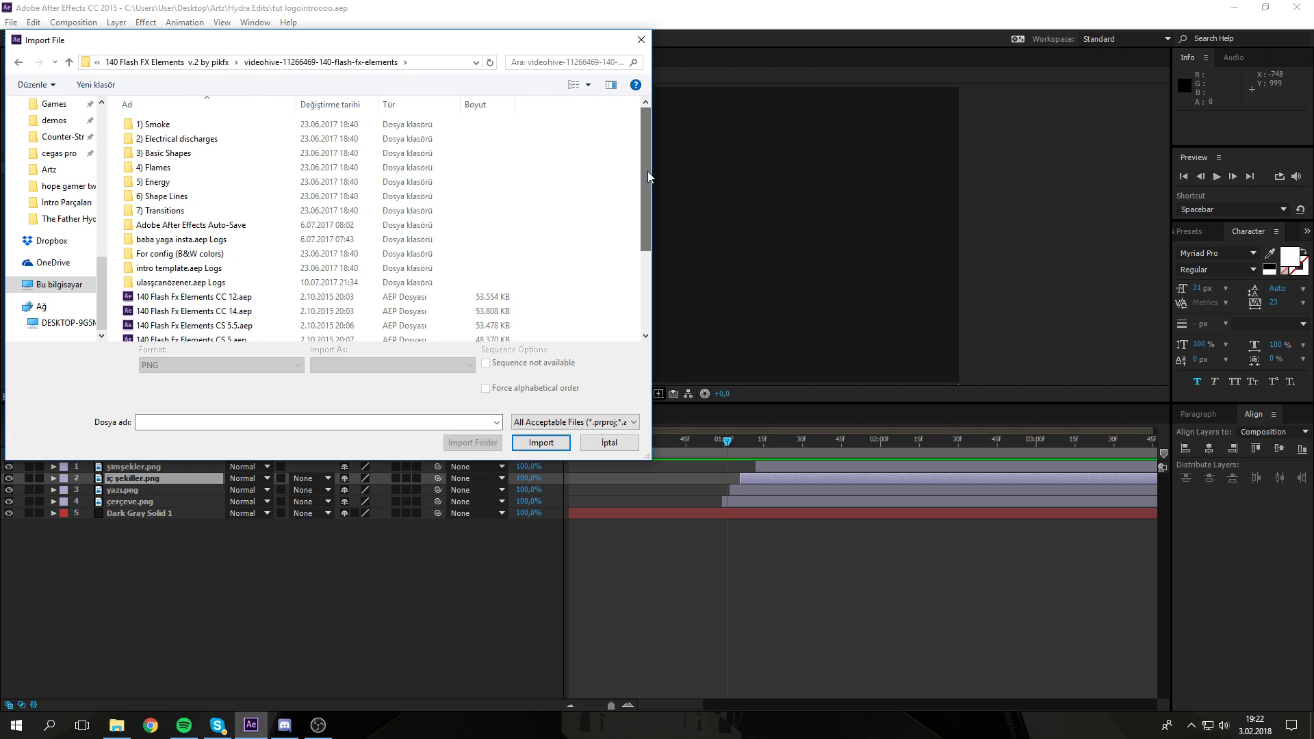
# Step: Import 140 Flash Fx Elements CC 14.aep as a project
pyautogui.moveTo(646, 178); pyautogui.dragTo(642, 219)
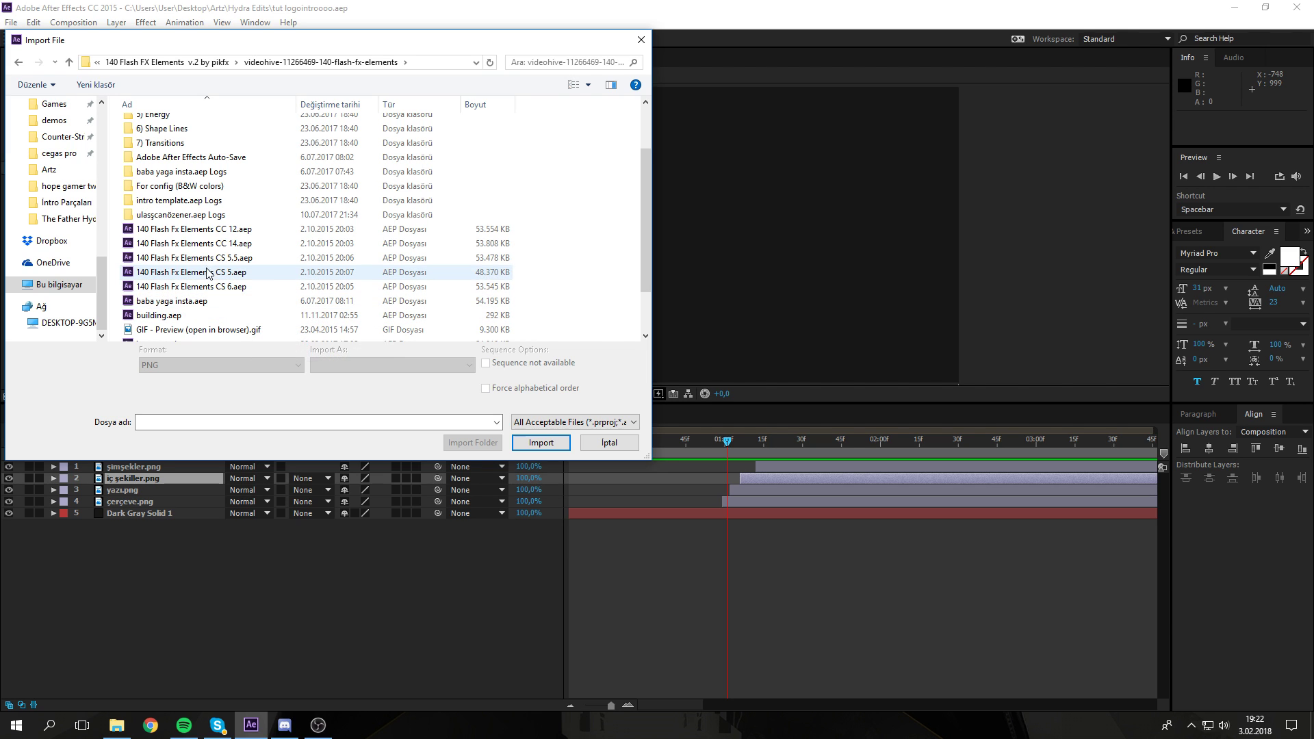
pyautogui.click(209, 245)
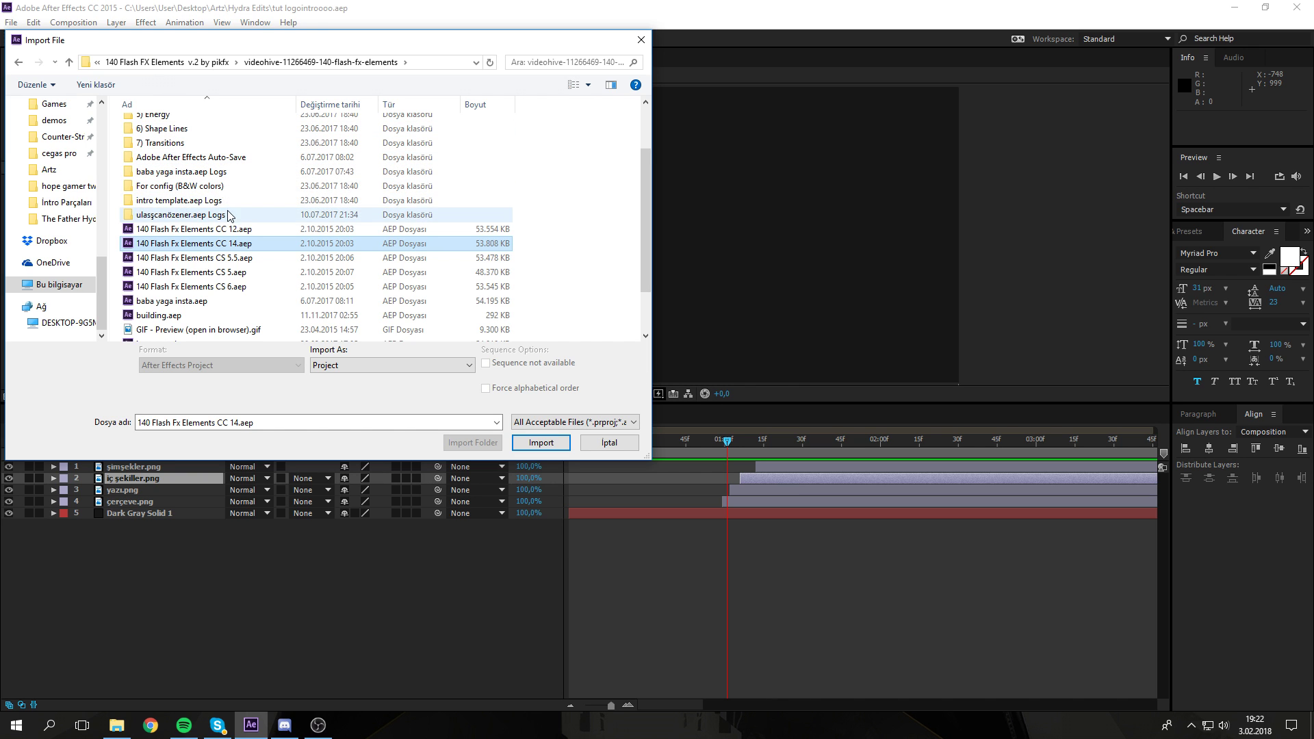
pyautogui.click(534, 443)
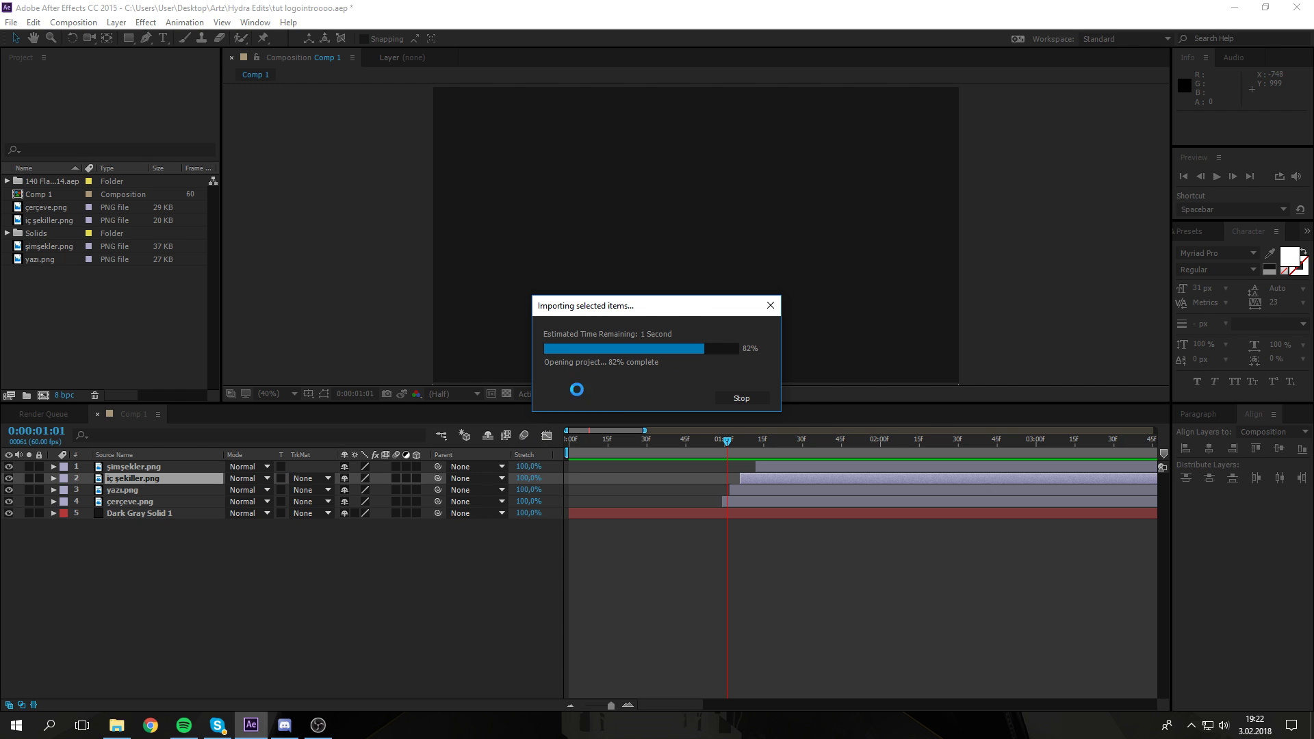
pyautogui.click(319, 731)
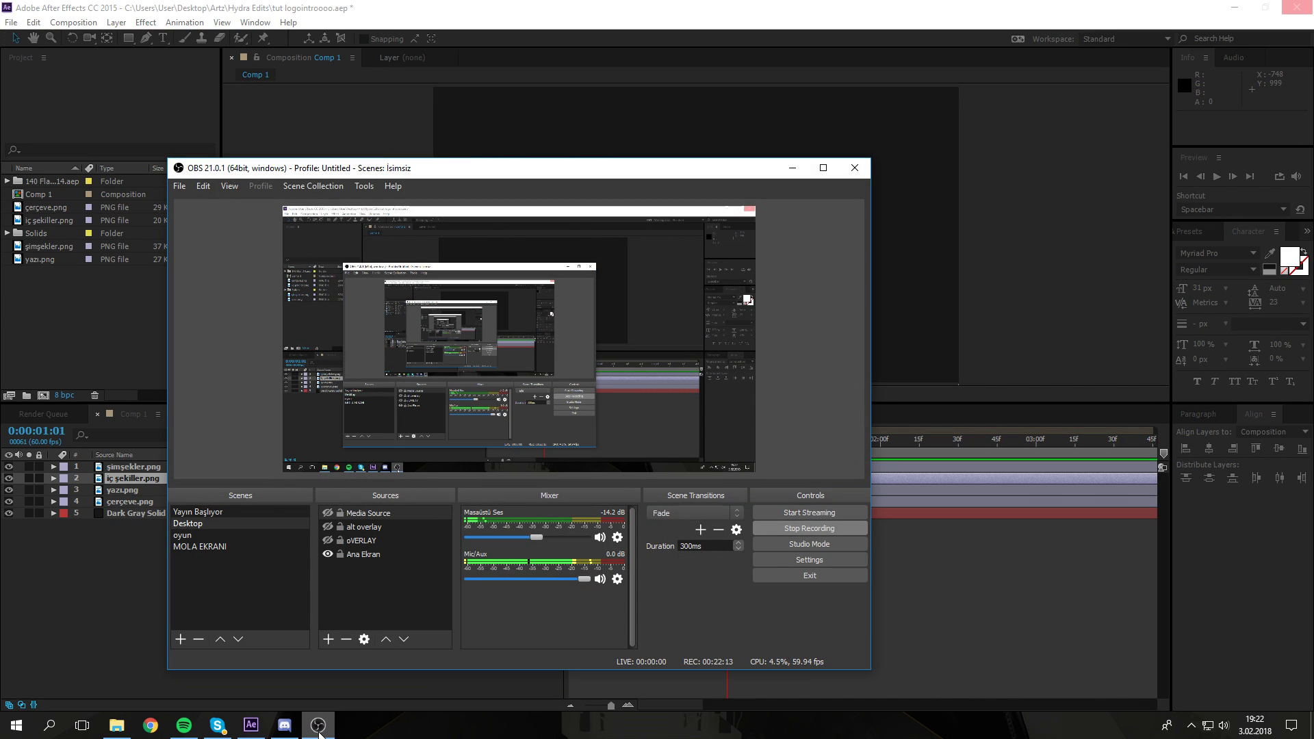
pyautogui.click(320, 731)
pyautogui.click(319, 731)
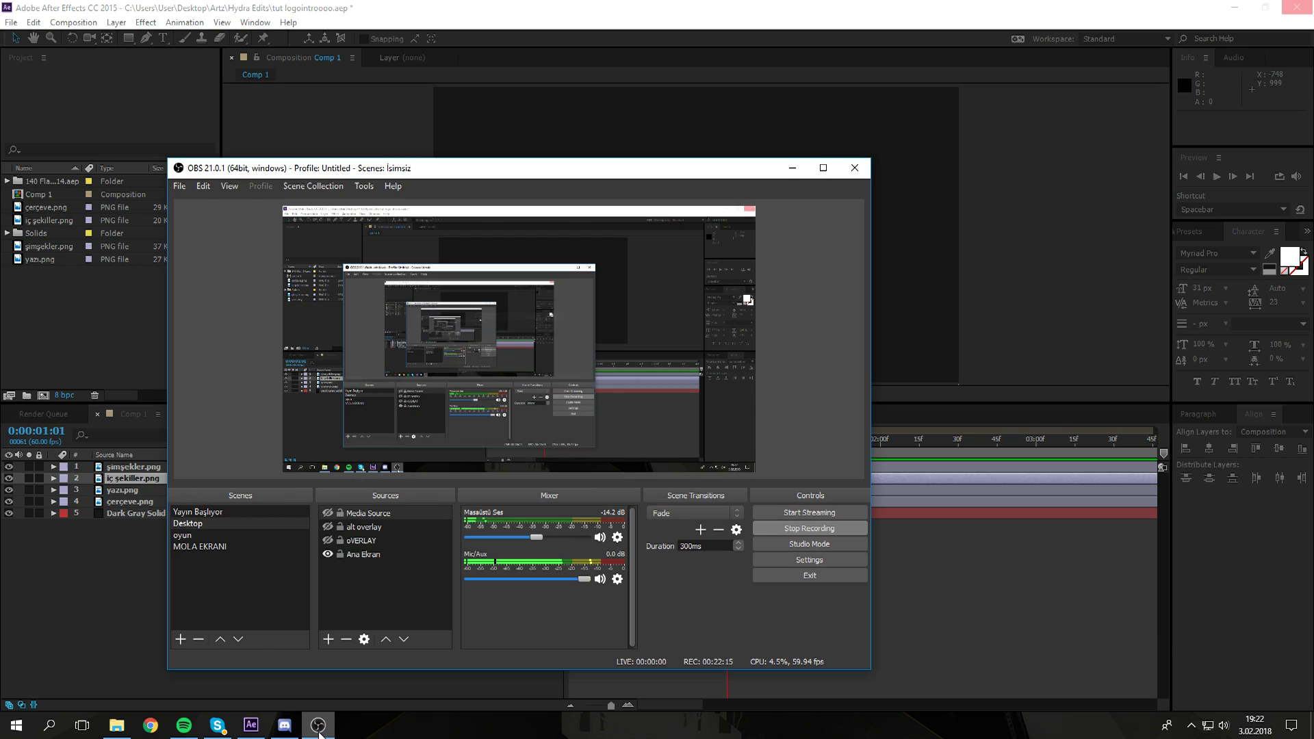
pyautogui.click(320, 731)
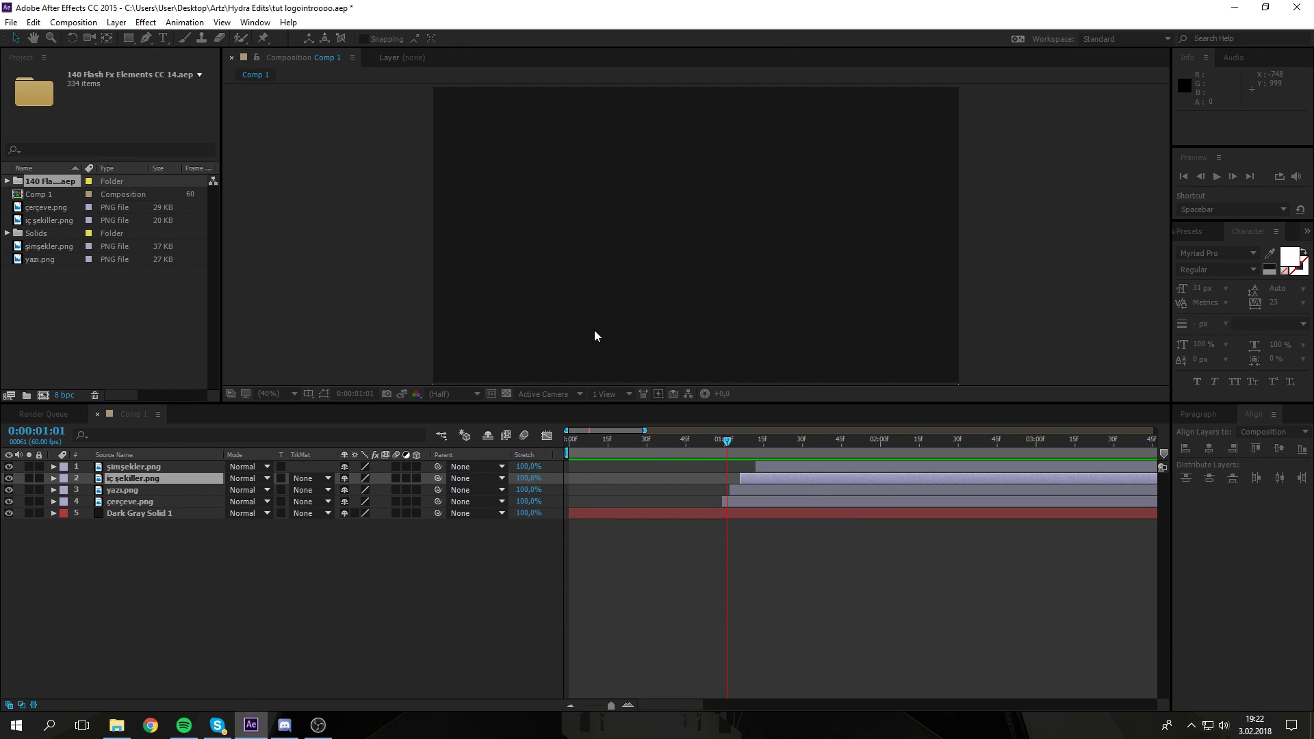
pyautogui.click(816, 391)
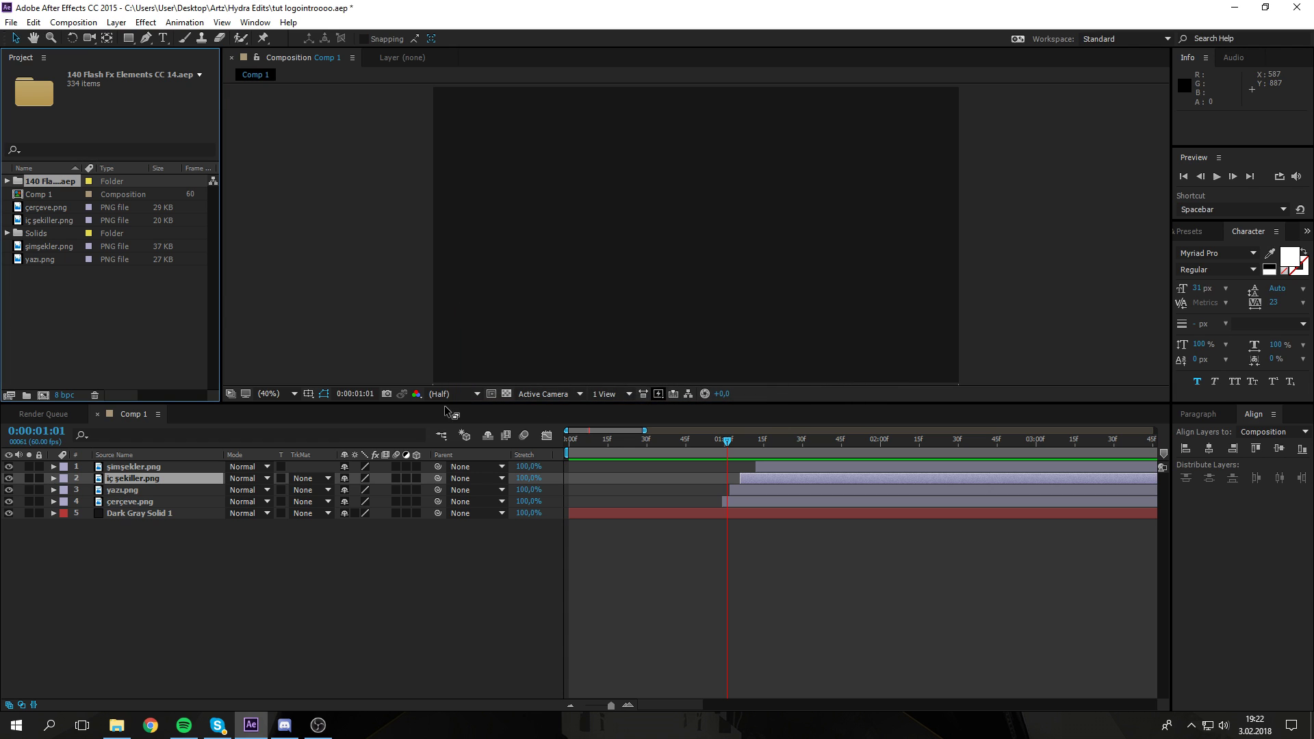
# Step: Look through the subfolders of the imported 140 Flash Fx Elements CC 14.aep folder and collapse it again
pyautogui.click(103, 287)
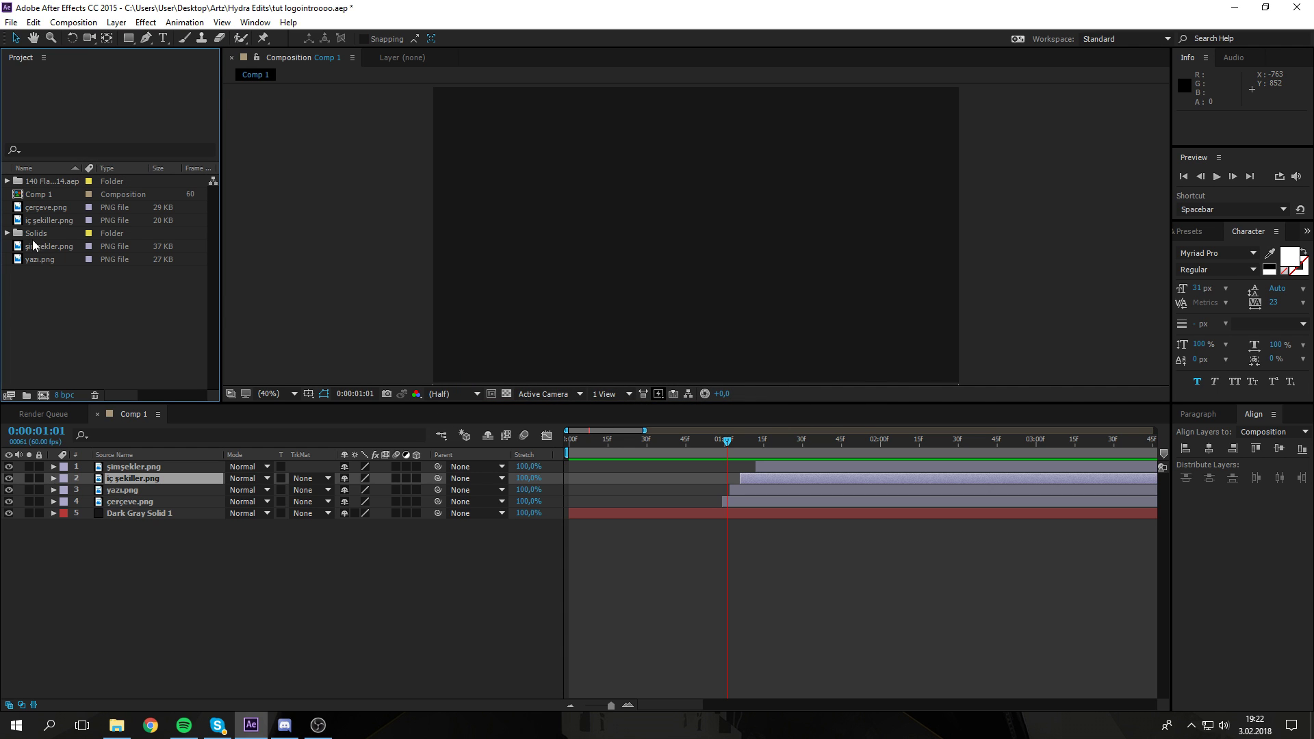
pyautogui.click(7, 182)
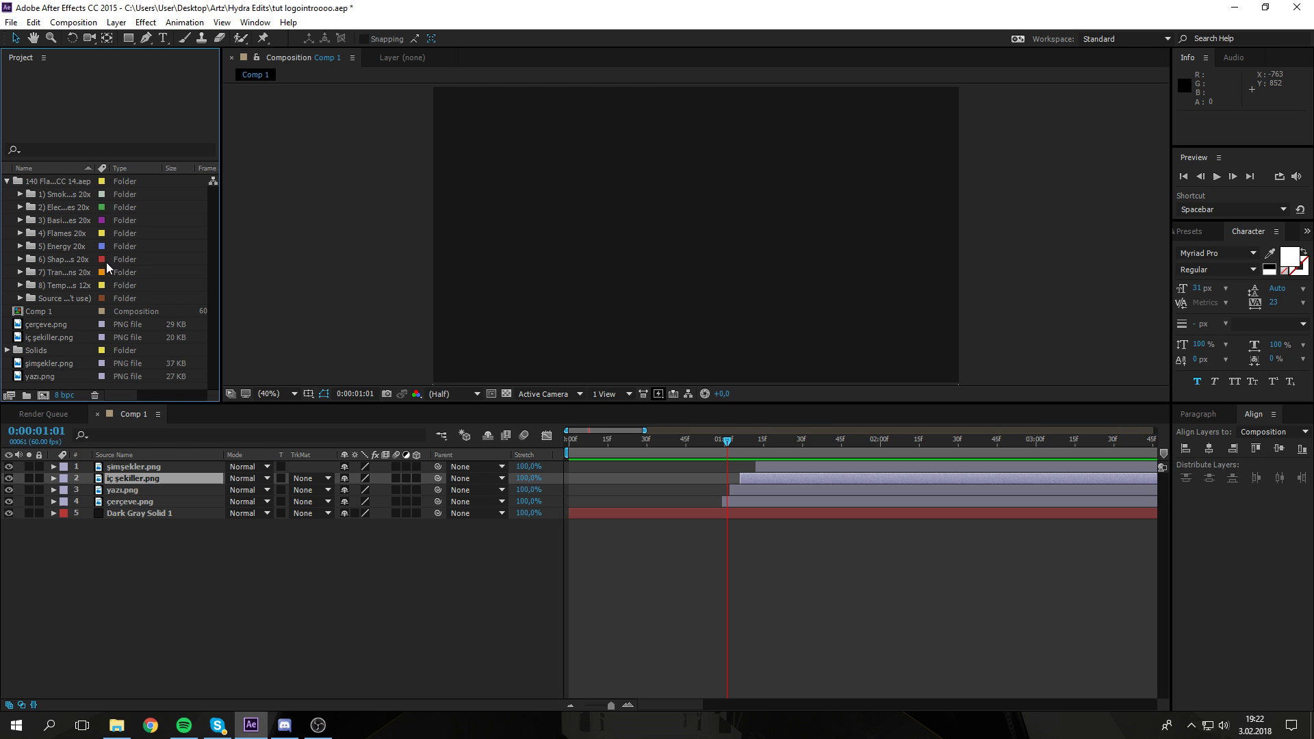
pyautogui.doubleClick(30, 197)
pyautogui.hotkey('ctrl', 'i')
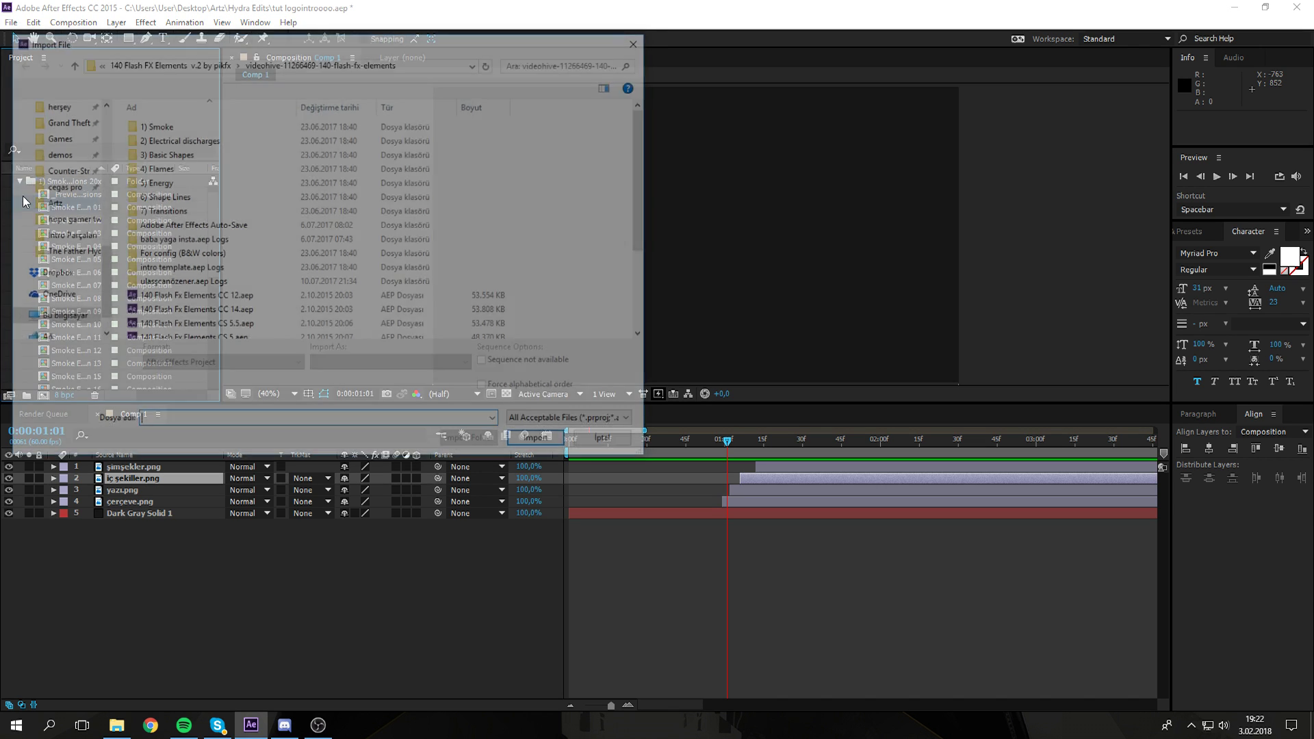
pyautogui.press('Escape')
pyautogui.click(21, 193)
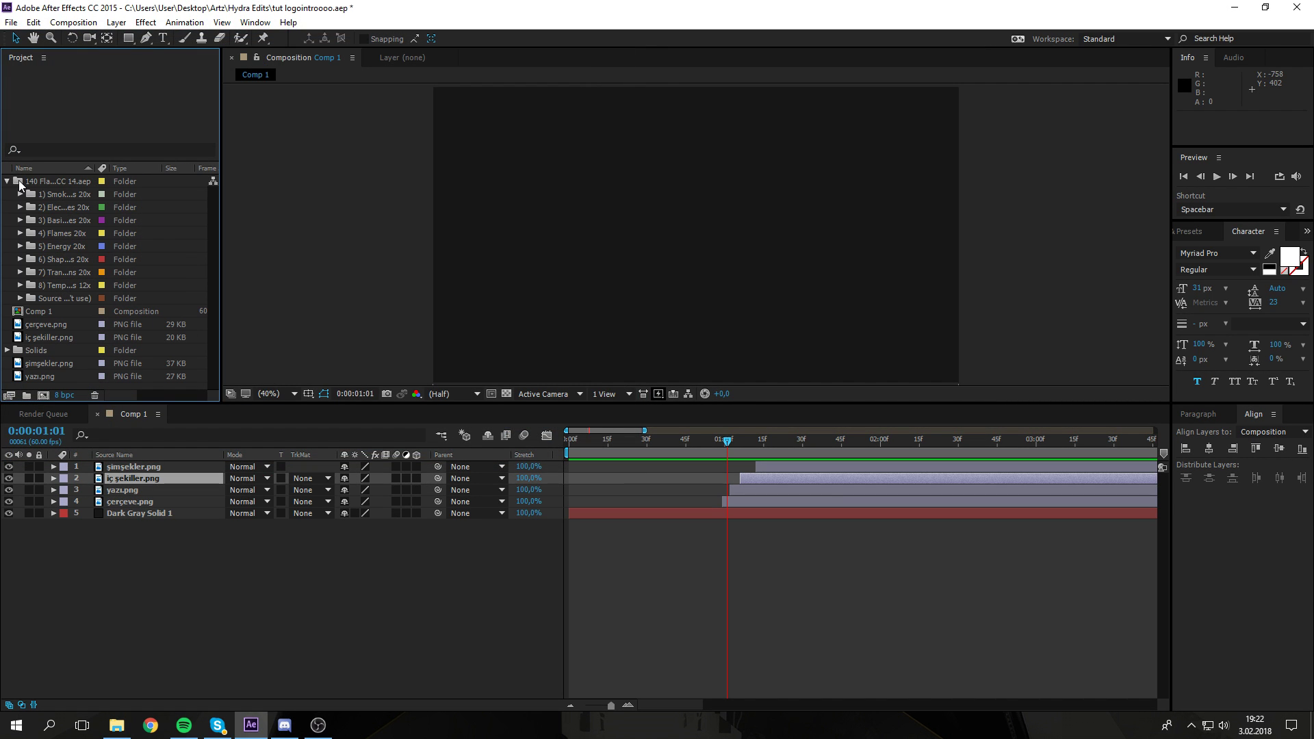
pyautogui.click(7, 182)
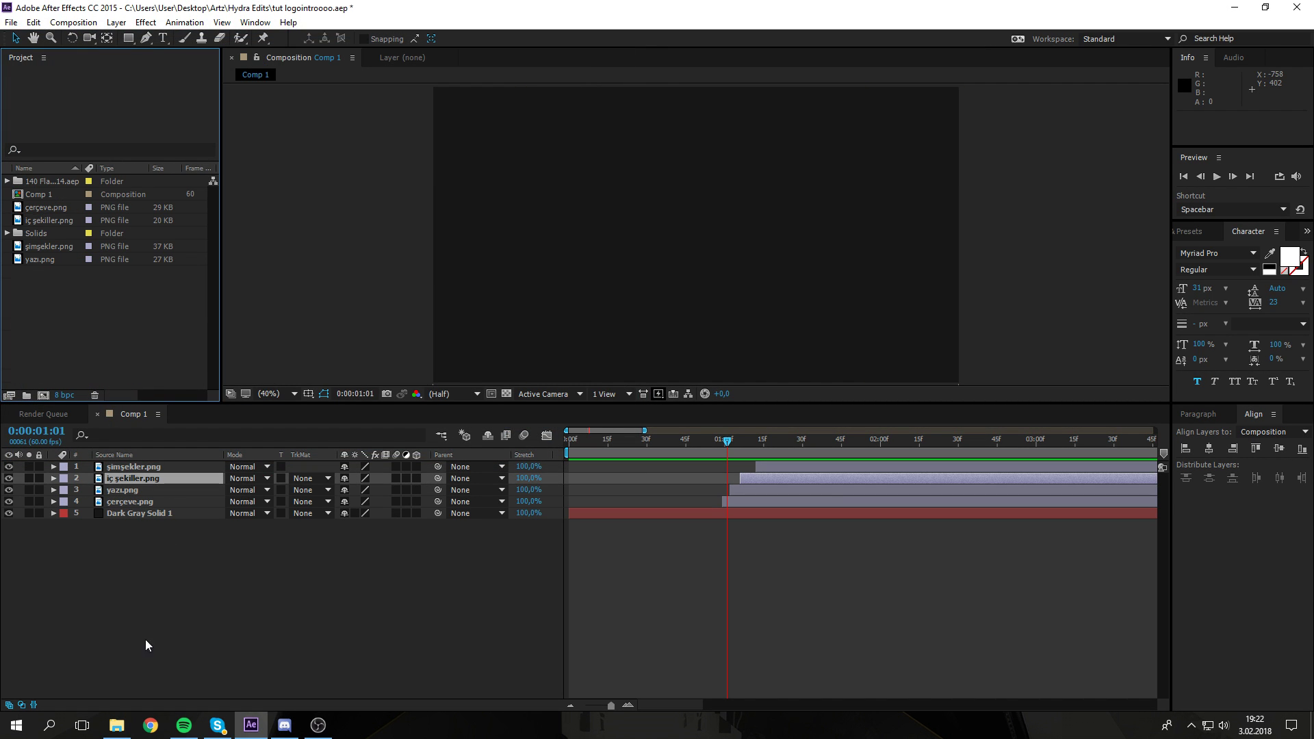
pyautogui.click(119, 726)
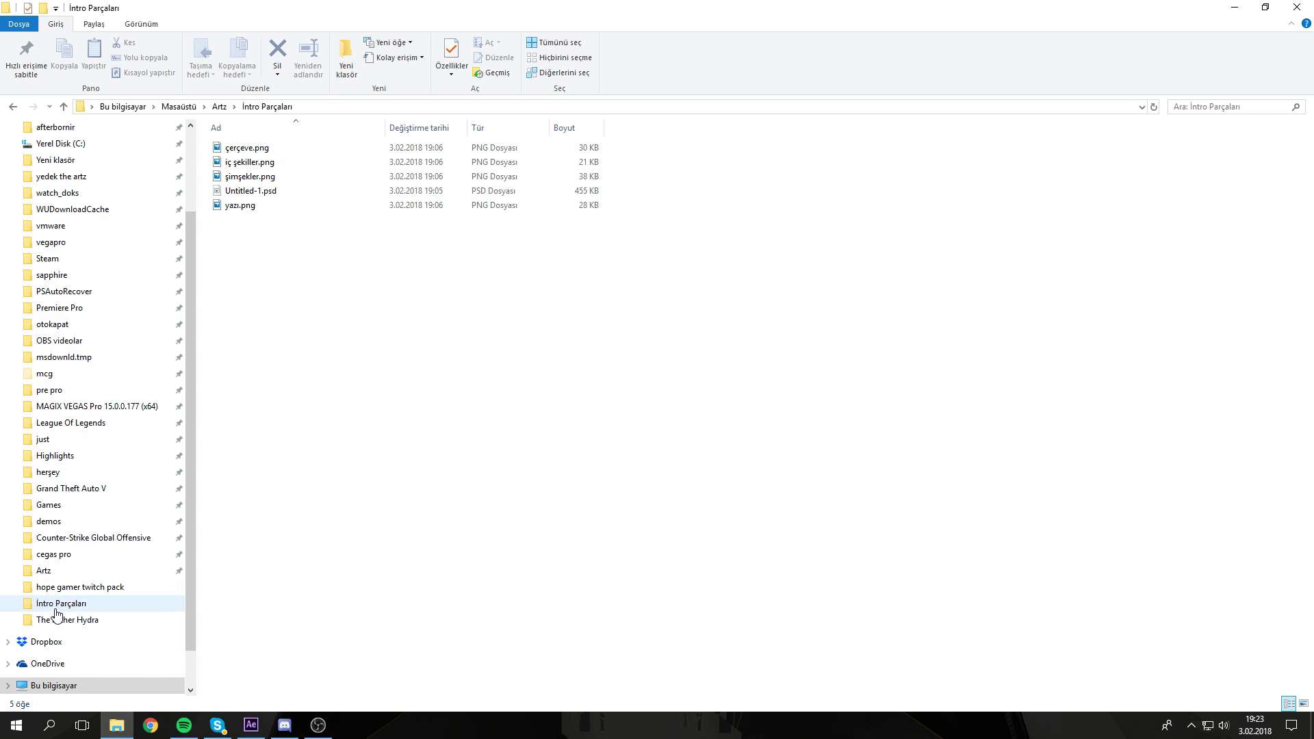
pyautogui.click(44, 571)
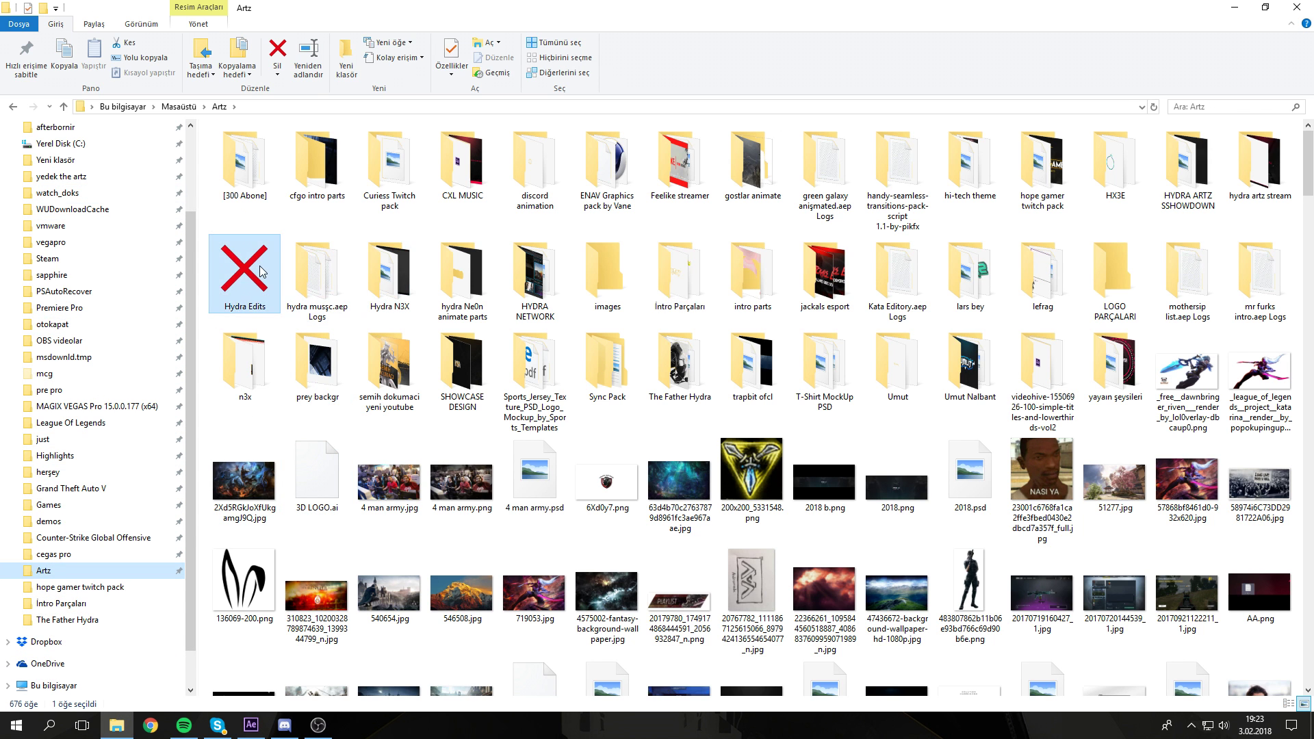
pyautogui.doubleClick(260, 267)
pyautogui.doubleClick(252, 334)
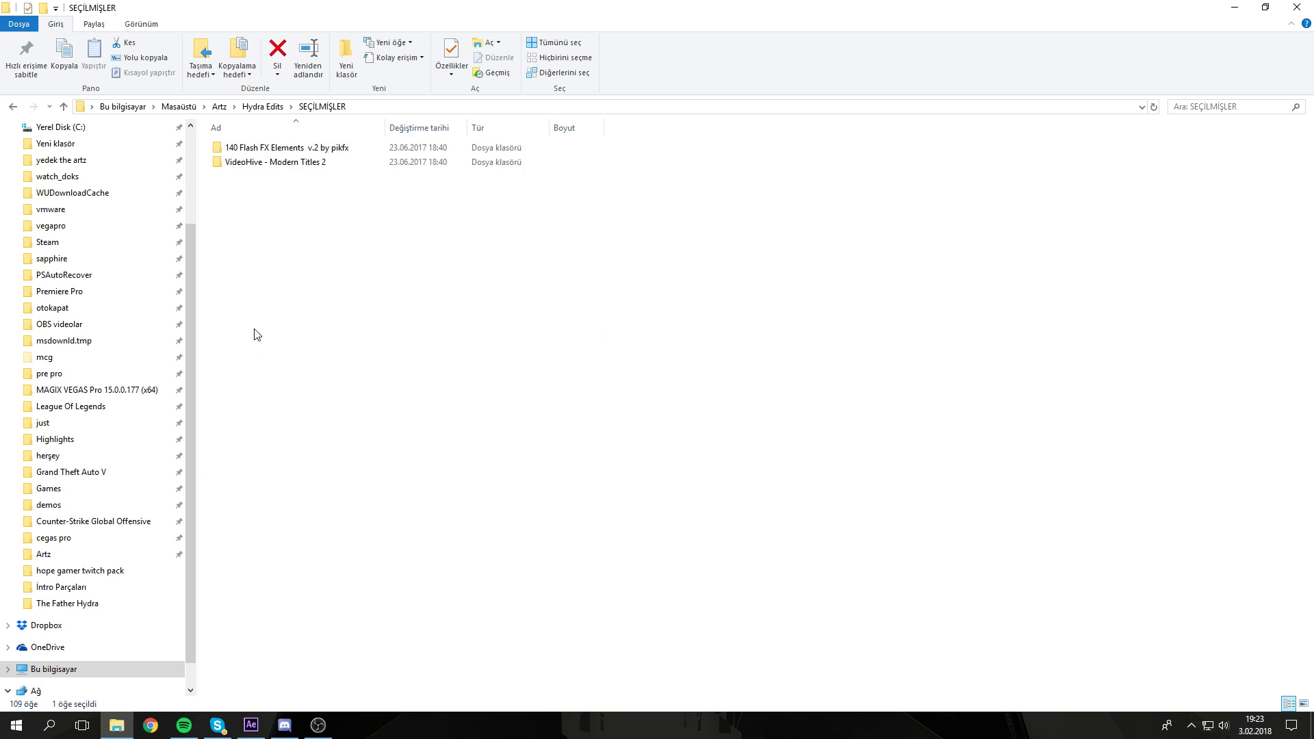
pyautogui.doubleClick(262, 149)
pyautogui.doubleClick(259, 147)
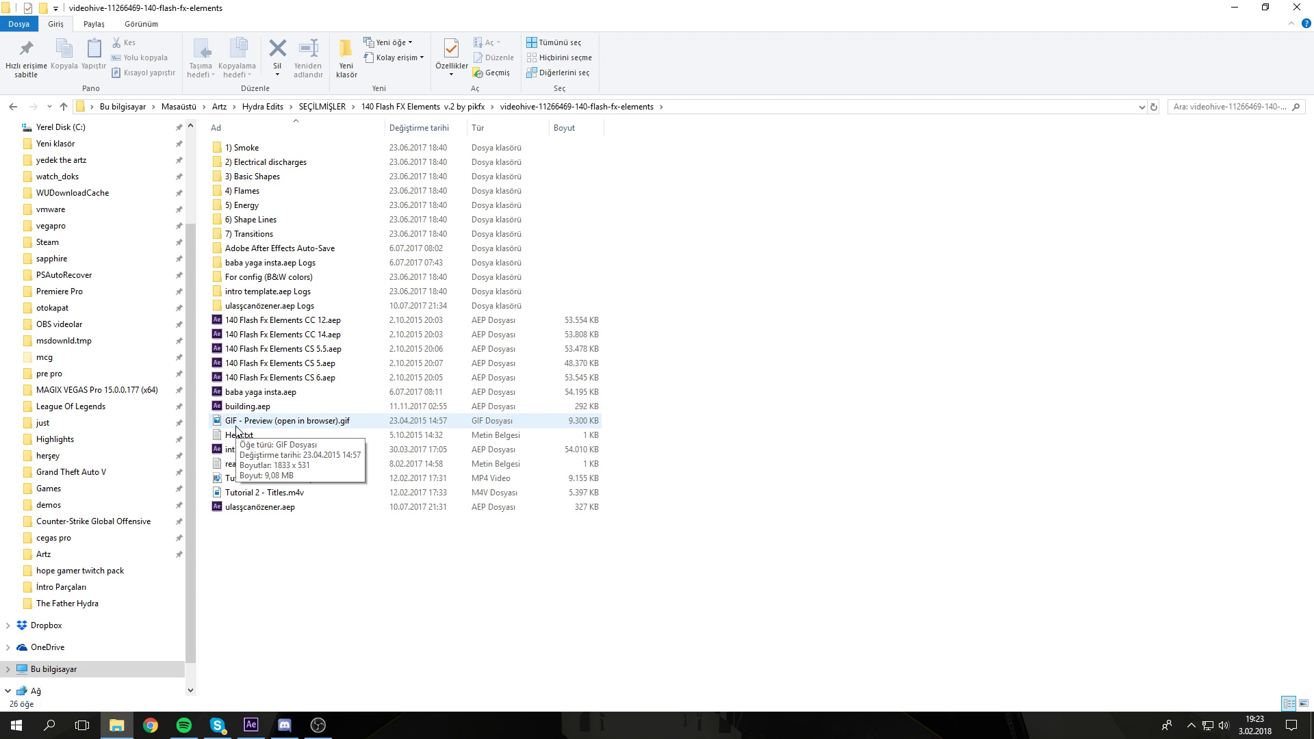
# Step: Open GIF - Preview (open in browser).gif in a maximized Chrome window to view the available elements, and dismiss the Facebook notification
pyautogui.click(324, 423)
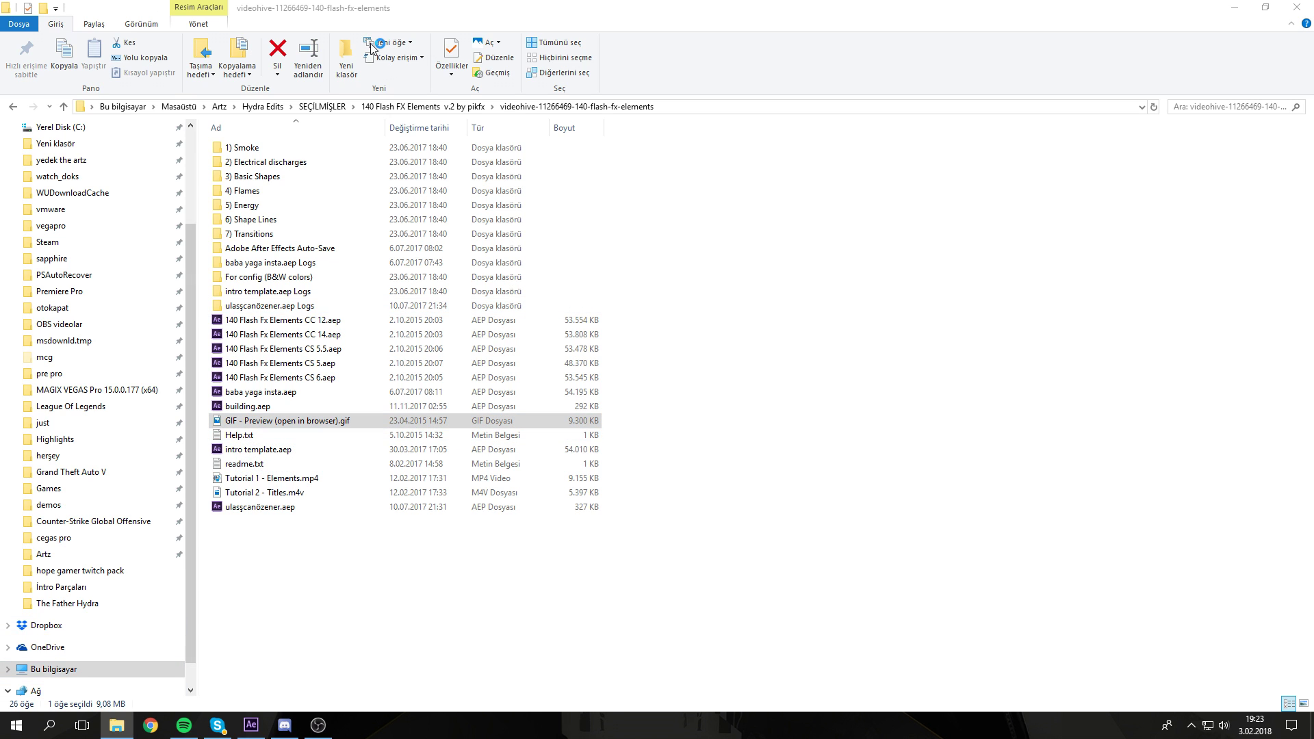
pyautogui.press('super+2')
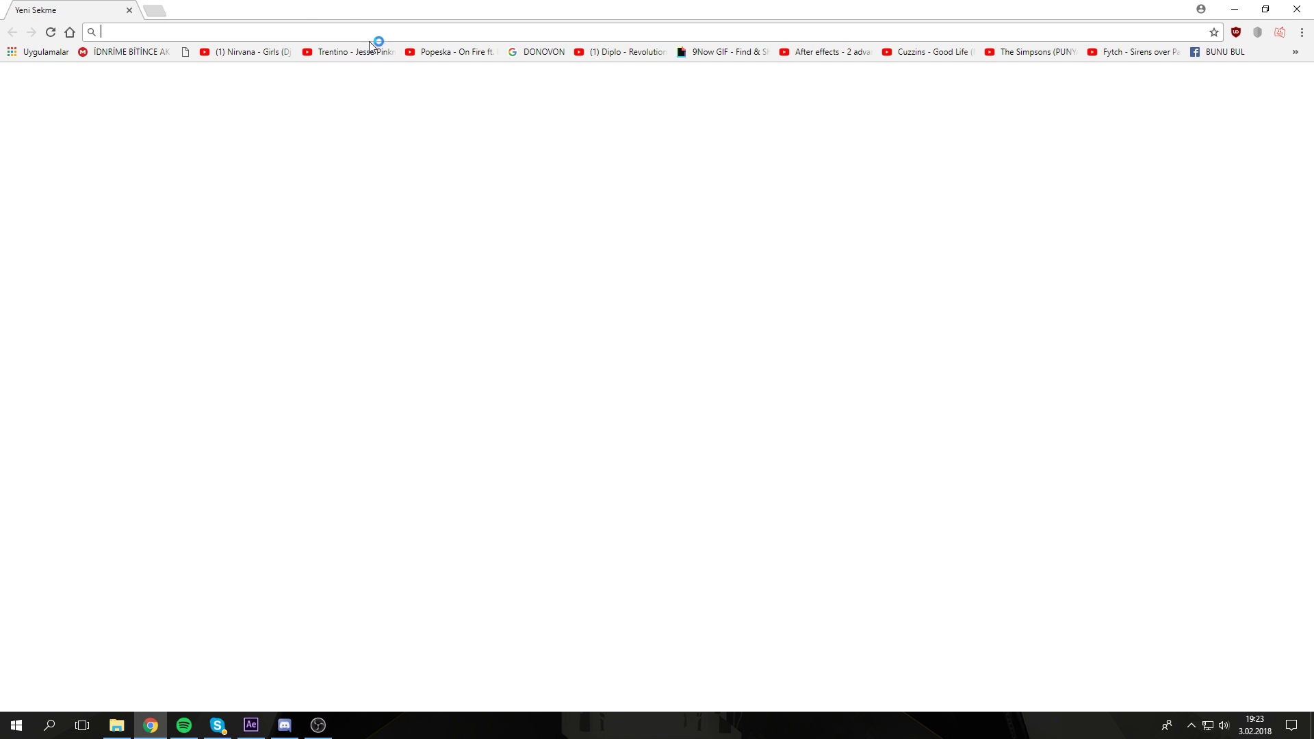
pyautogui.moveTo(299, 6); pyautogui.dragTo(712, 130)
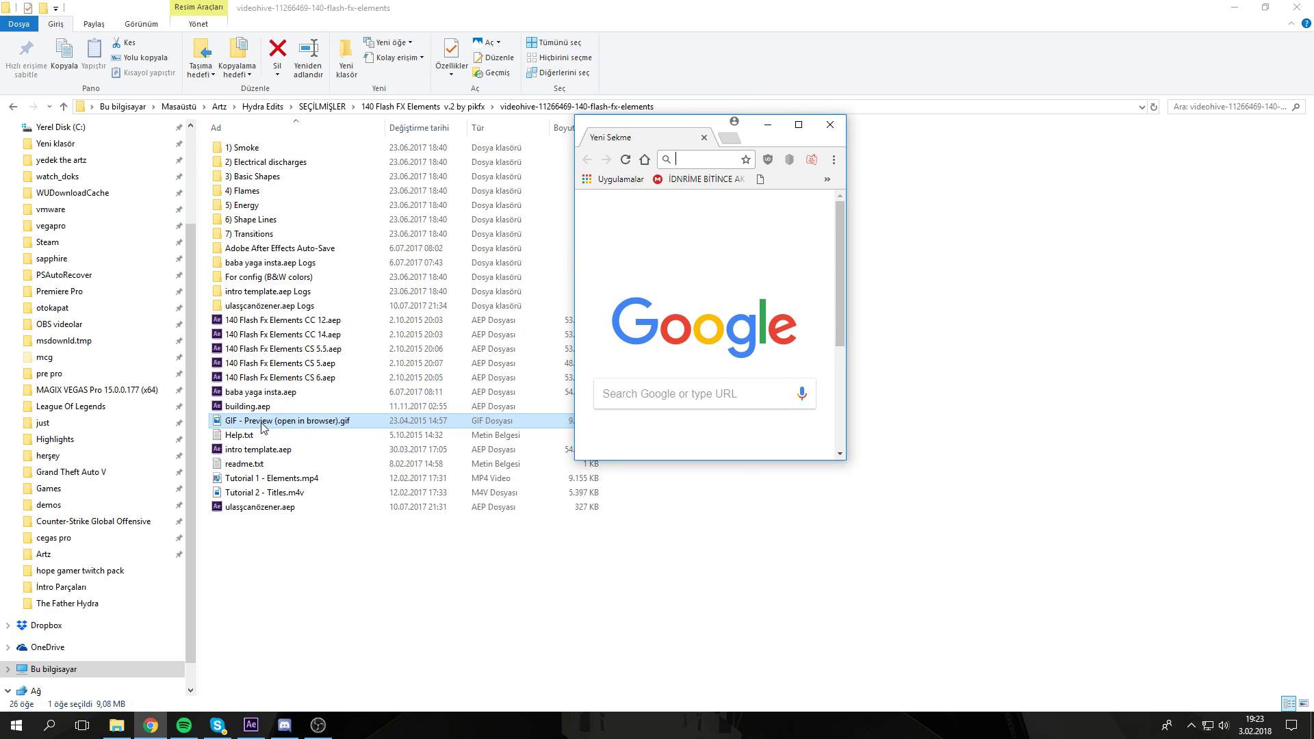
pyautogui.moveTo(233, 428); pyautogui.dragTo(708, 164)
pyautogui.click(798, 125)
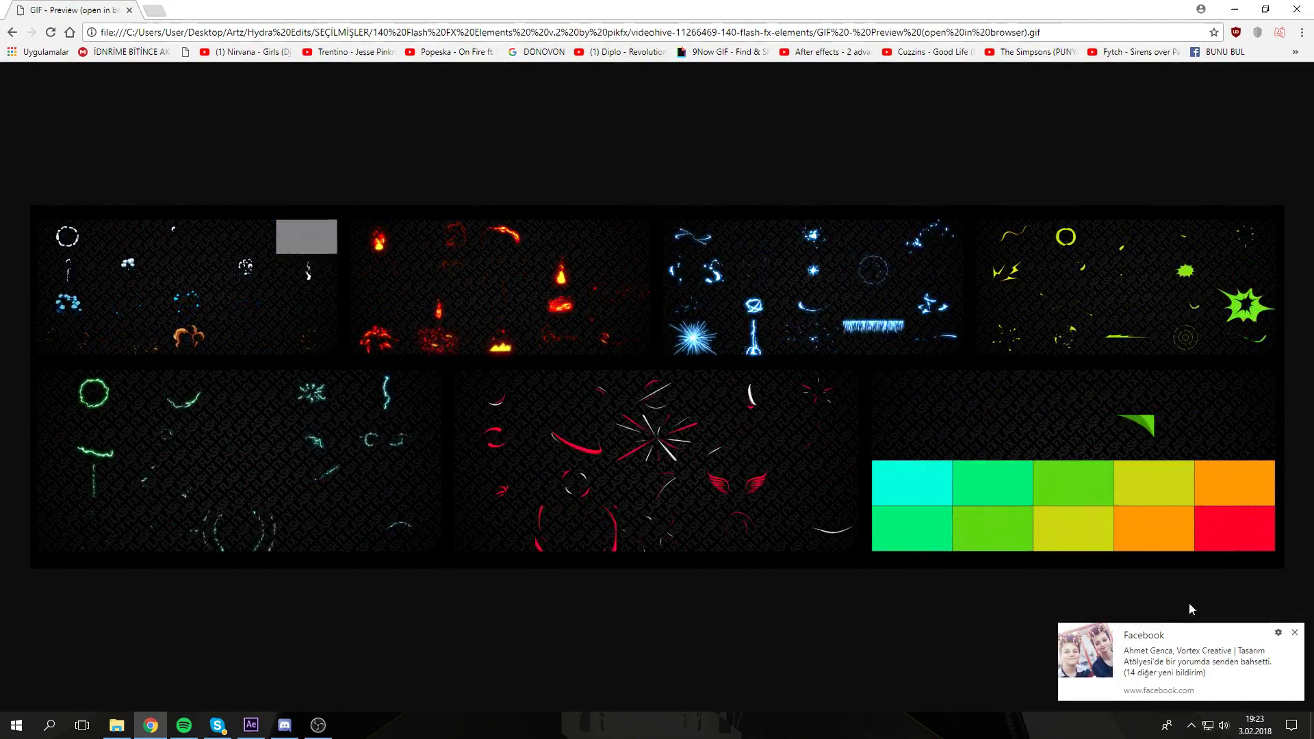
pyautogui.click(1294, 633)
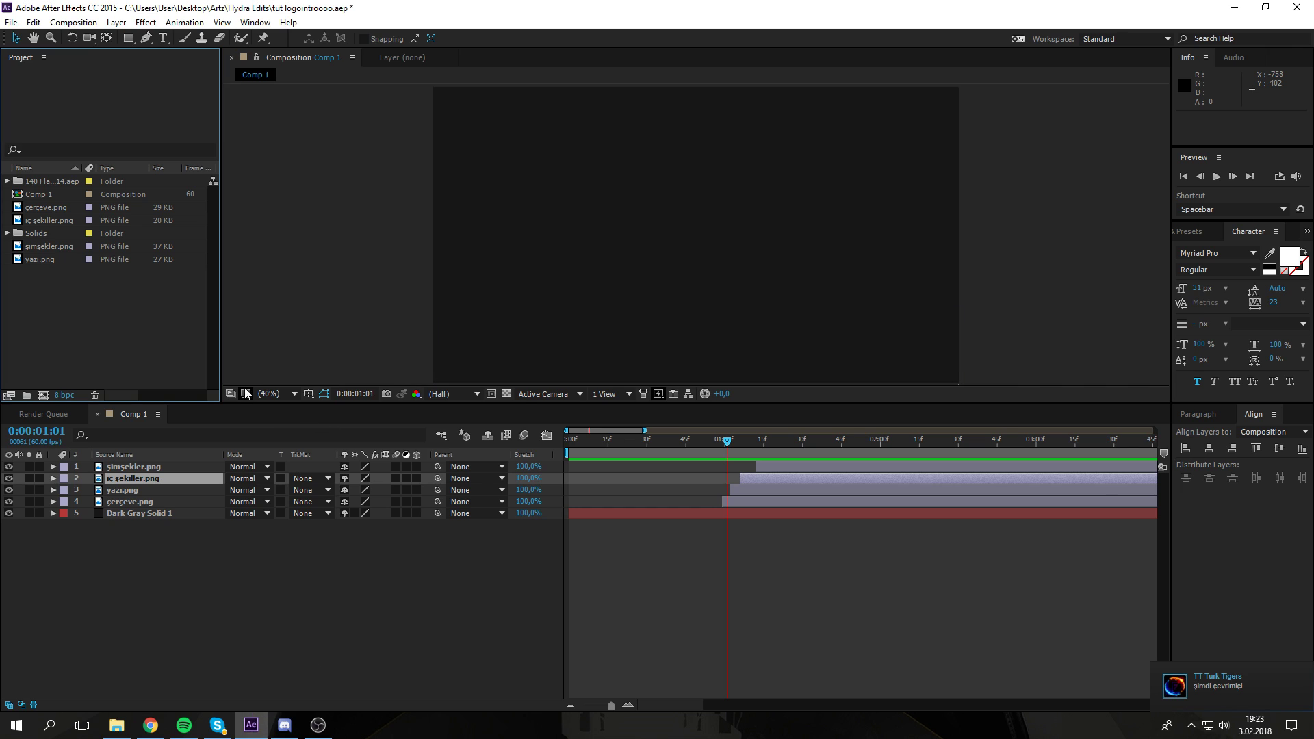
# Step: Back in After Effects, add Electric discharge 15 from 2) Electrical Discharges 20x as Comp 1's top layer, preview it and collapse the imported folder
pyautogui.click(8, 182)
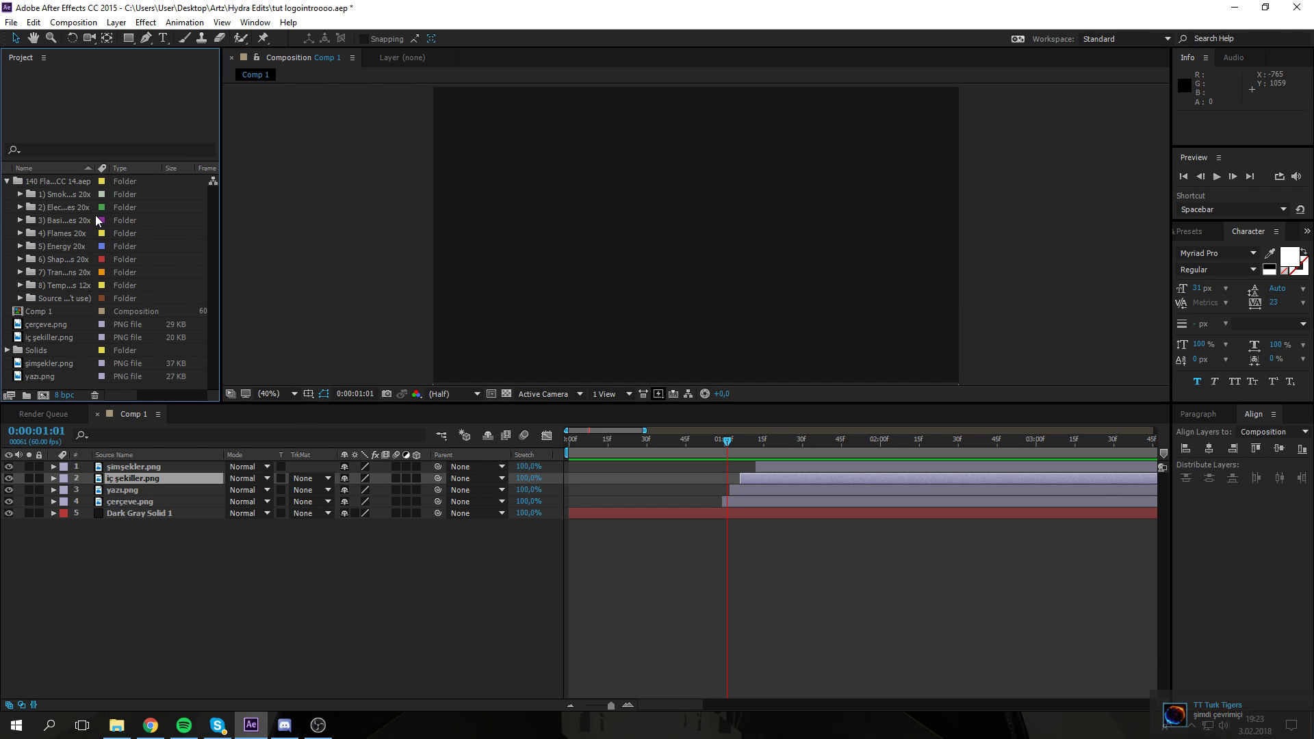
pyautogui.click(67, 207)
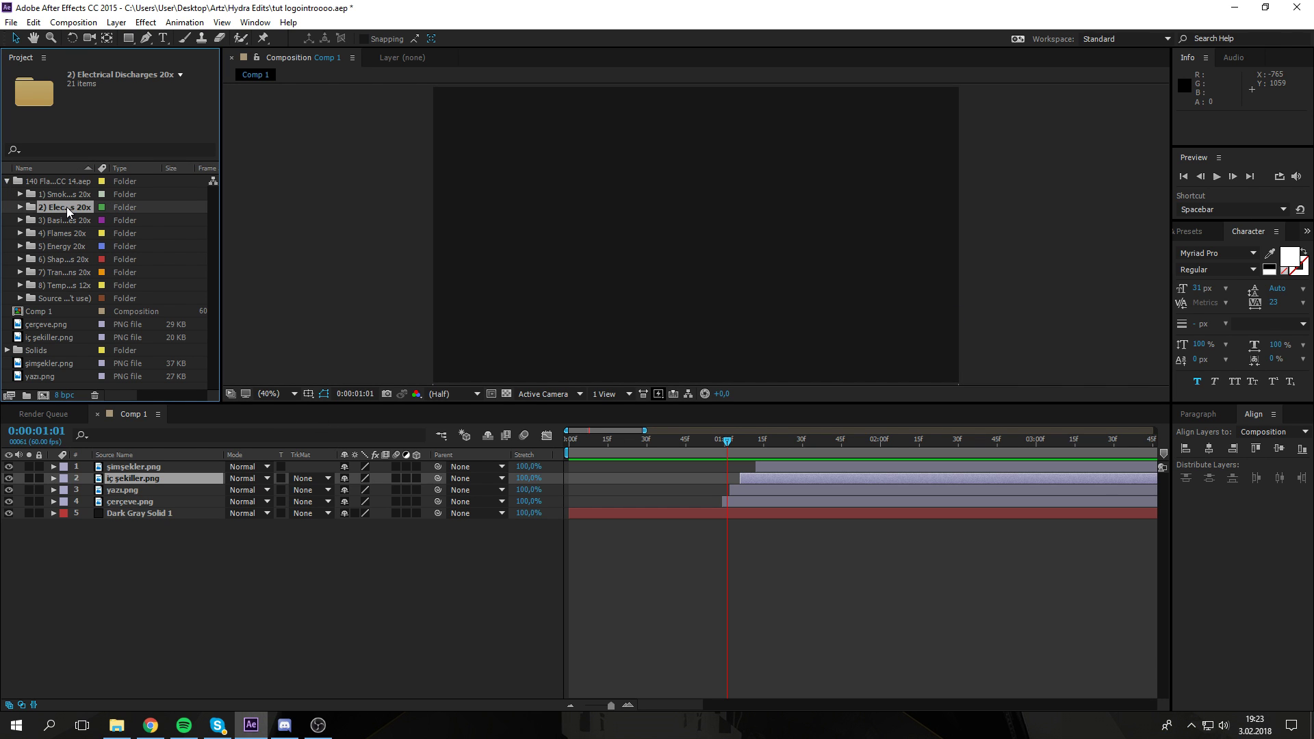
pyautogui.click(20, 207)
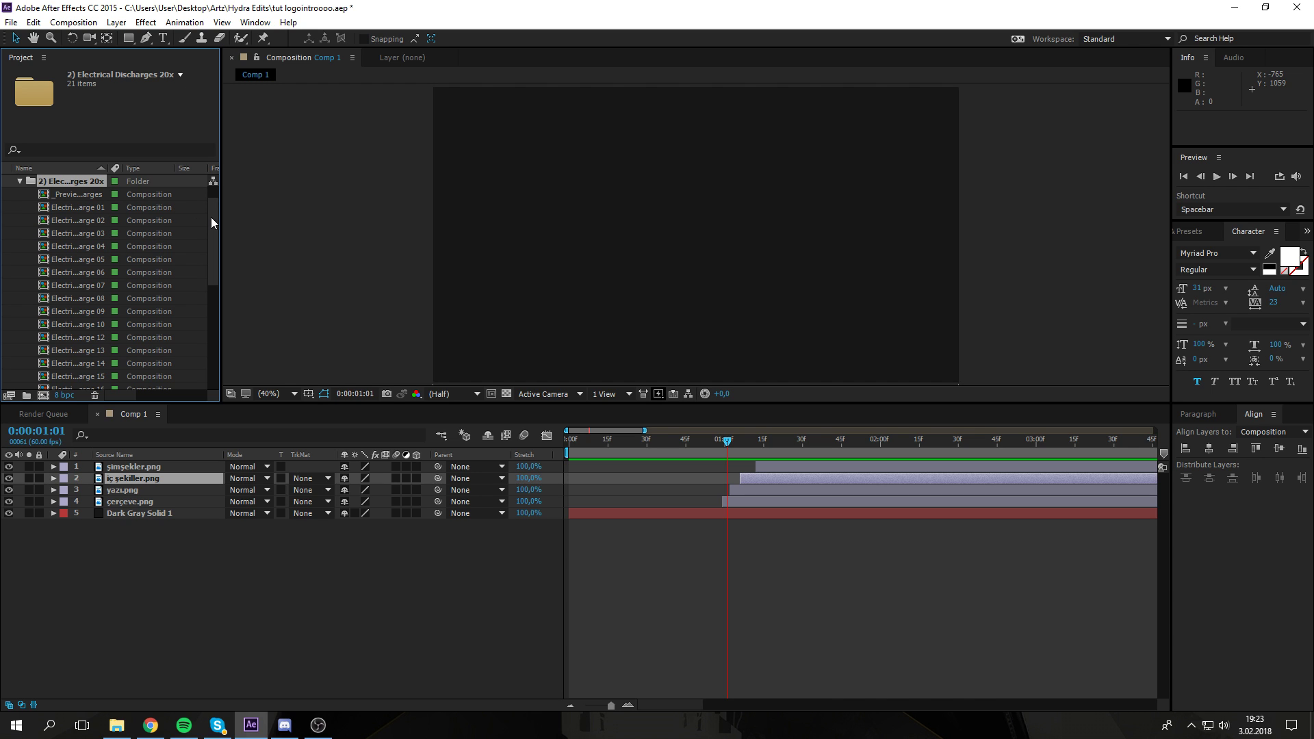
pyautogui.moveTo(210, 216); pyautogui.dragTo(213, 257)
pyautogui.click(98, 284)
pyautogui.moveTo(72, 282); pyautogui.dragTo(180, 470)
pyautogui.press('space')
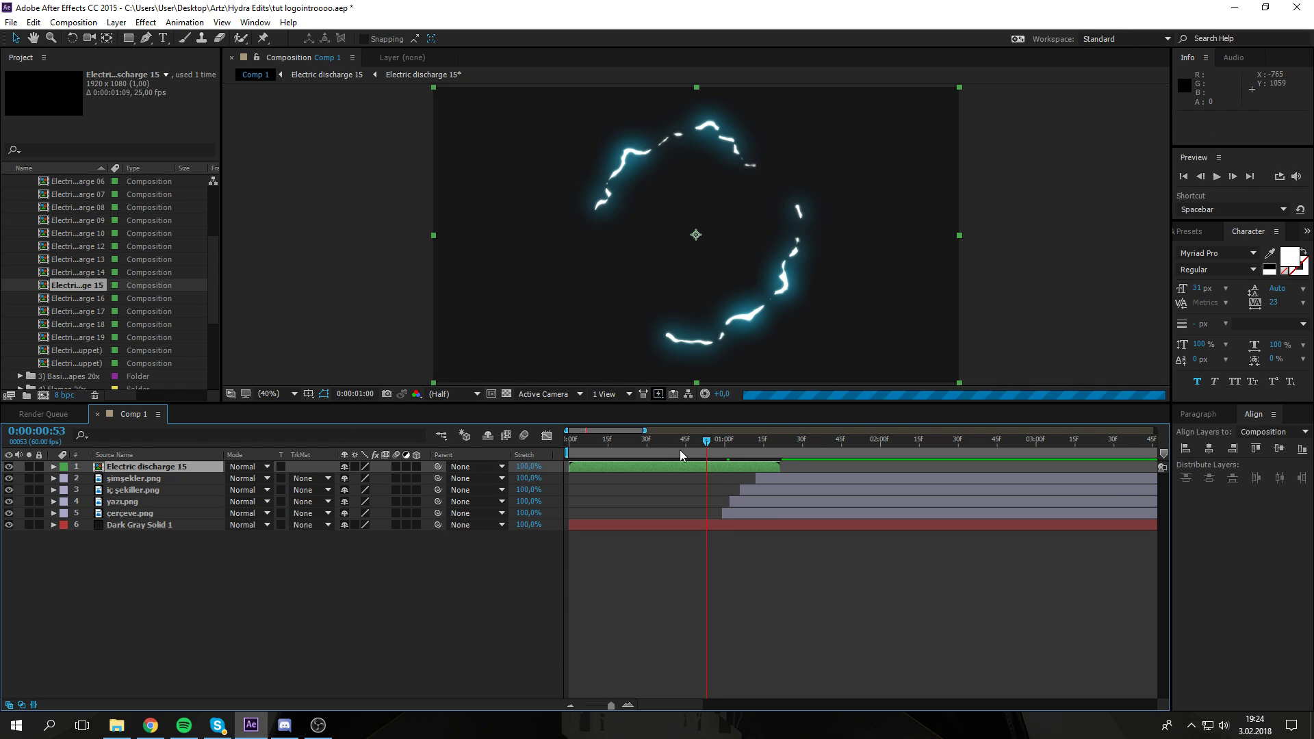
pyautogui.click(210, 222)
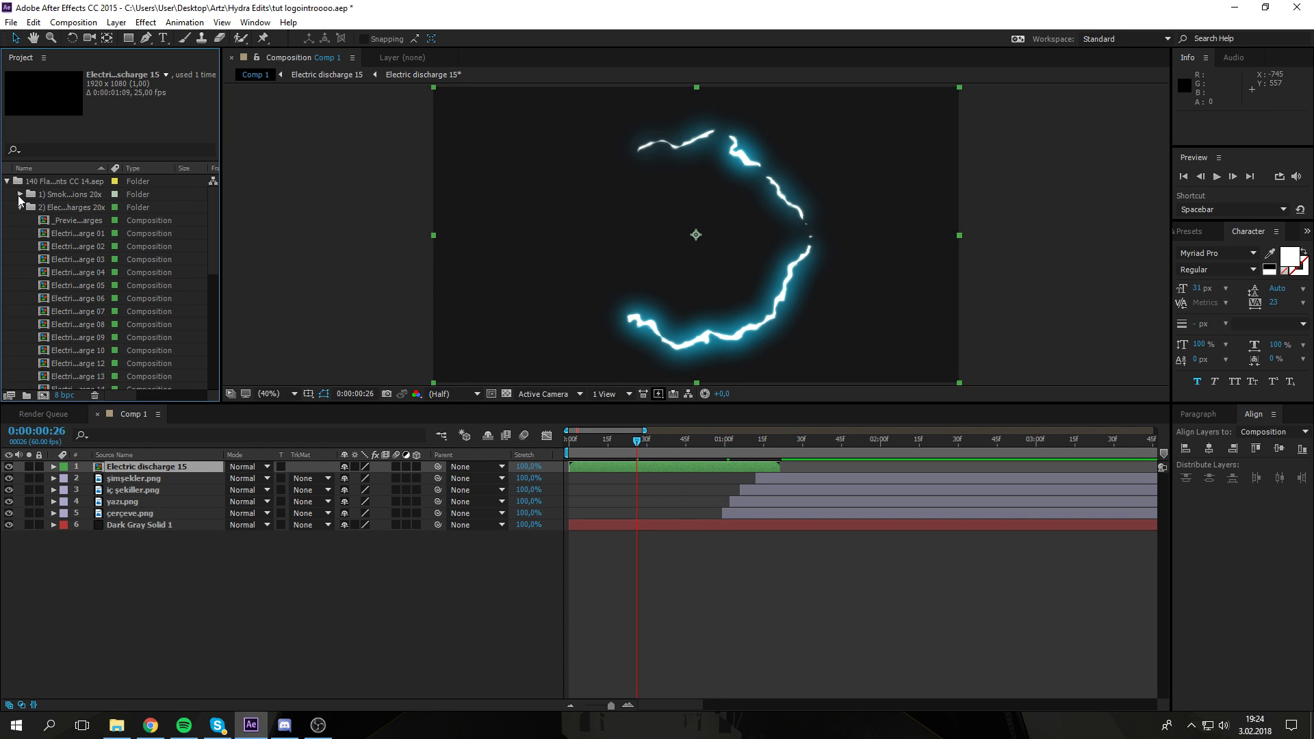
pyautogui.click(8, 181)
# Step: Shift the Electric discharge 15 layer in time so that it starts at 0:00:02:00
pyautogui.press('space')
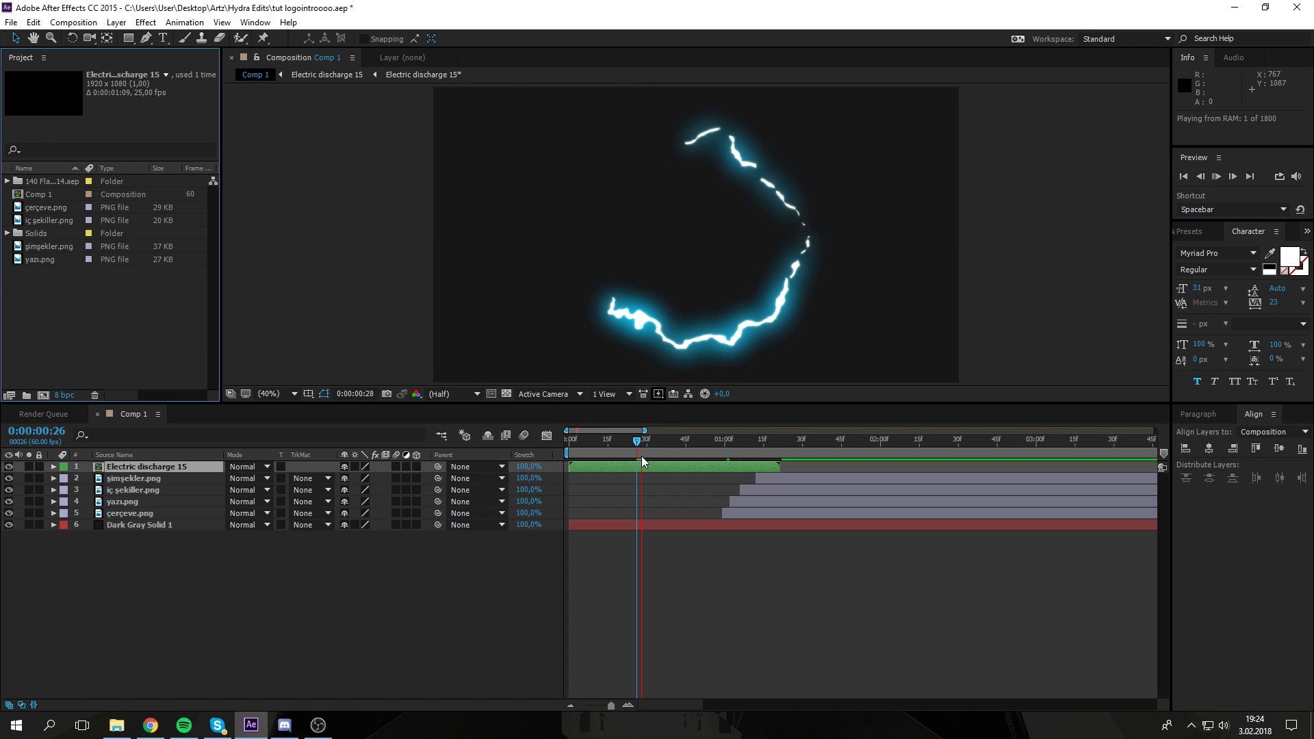
pyautogui.moveTo(642, 441); pyautogui.dragTo(903, 443)
pyautogui.moveTo(738, 466); pyautogui.dragTo(1004, 457)
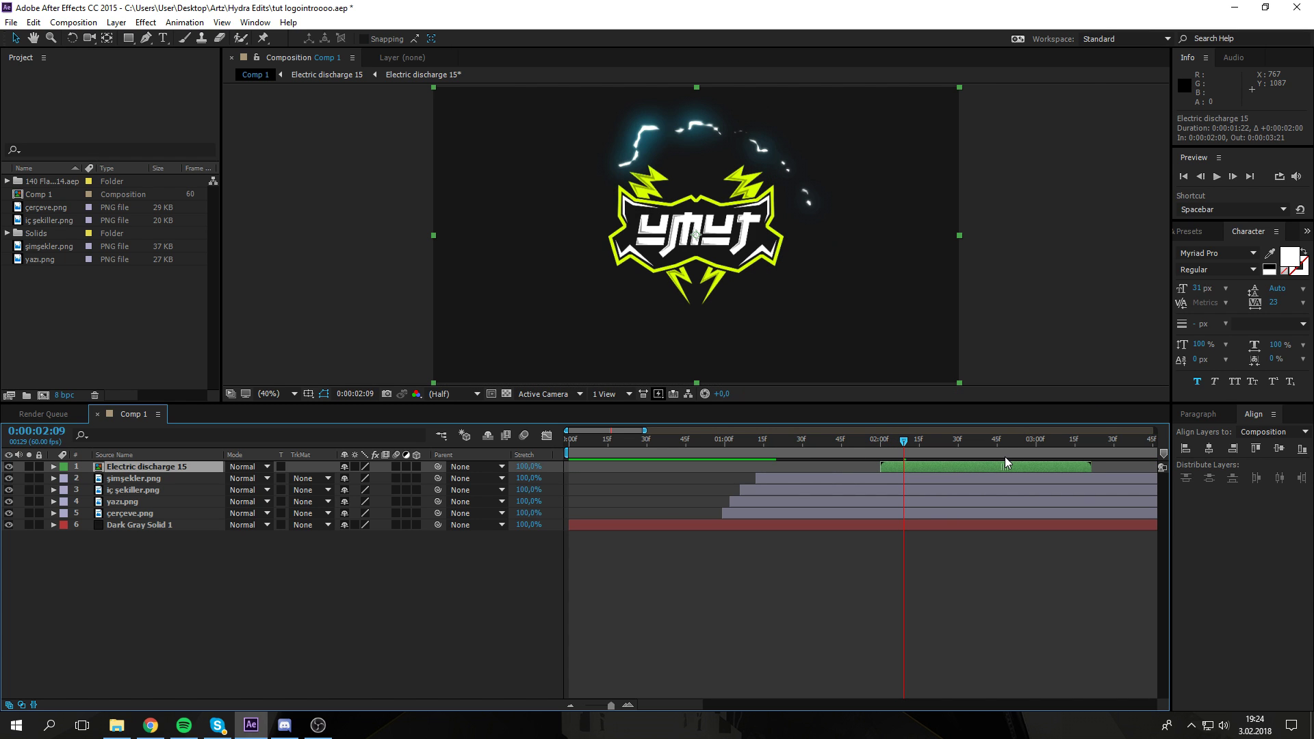
# Step: Move the Electric discharge 15 layer slightly up around the logo to position 962,5 by 517,5 and check it at 0:00:02:25
pyautogui.hscroll(3, 704, 579)
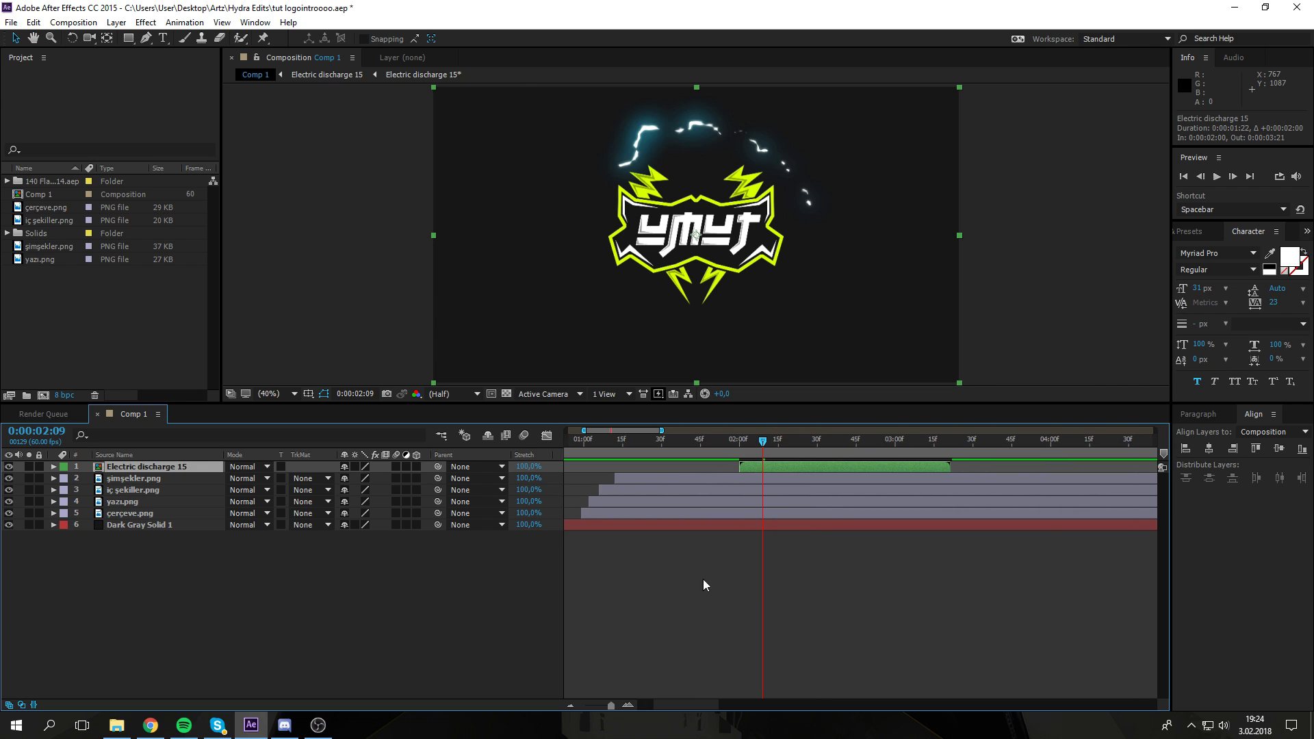
pyautogui.moveTo(766, 443); pyautogui.dragTo(828, 460)
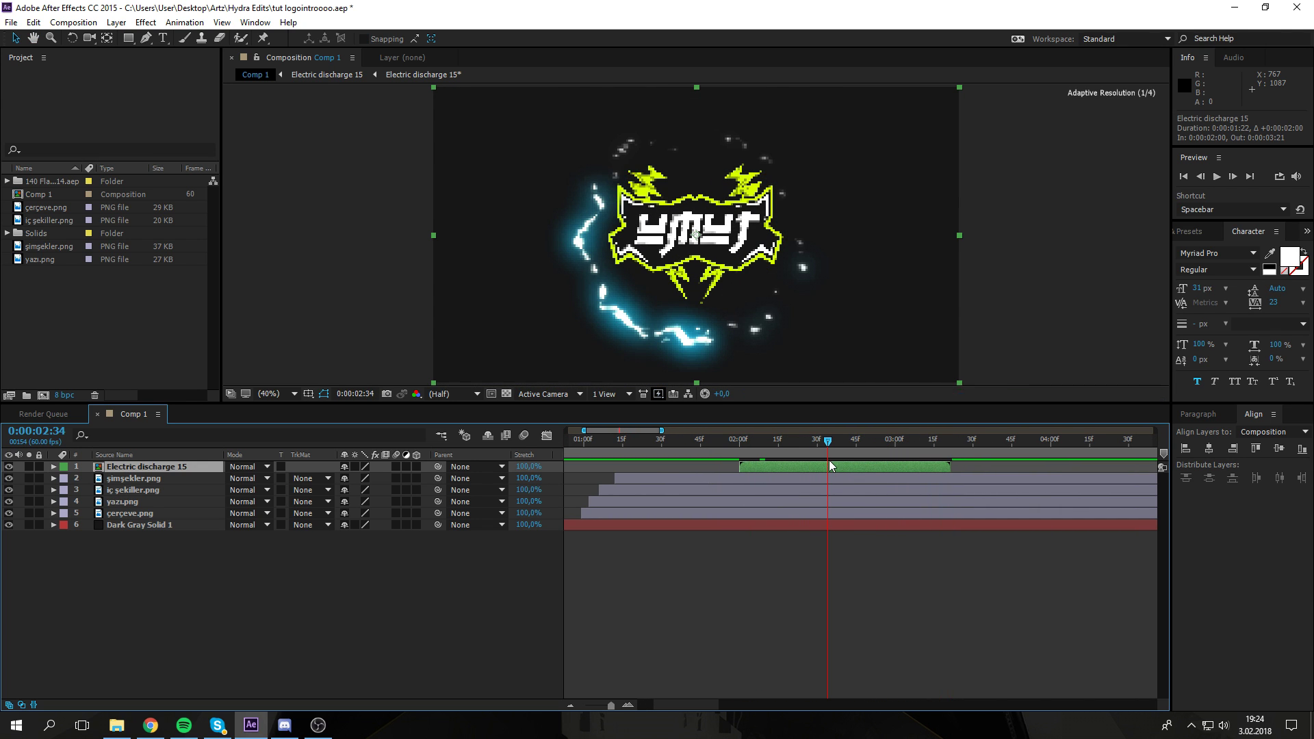
pyautogui.moveTo(717, 327); pyautogui.dragTo(719, 316)
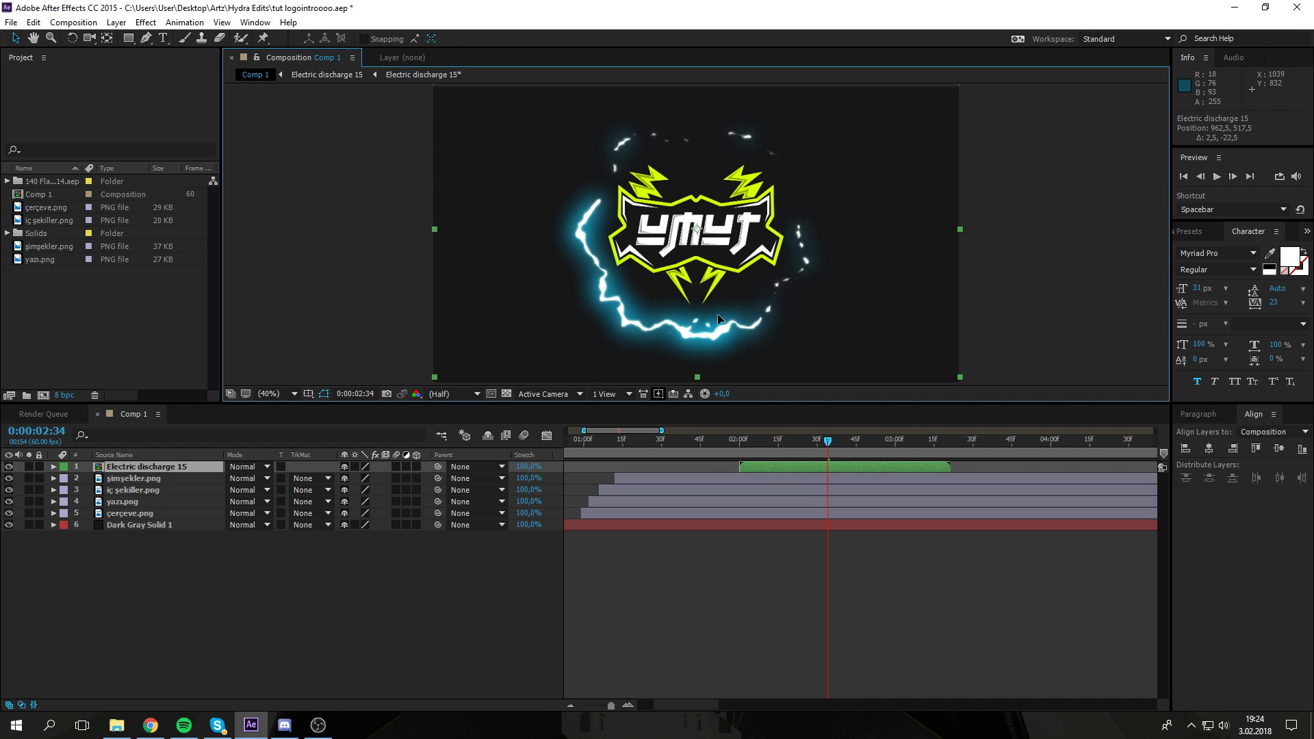
pyautogui.moveTo(828, 439); pyautogui.dragTo(803, 446)
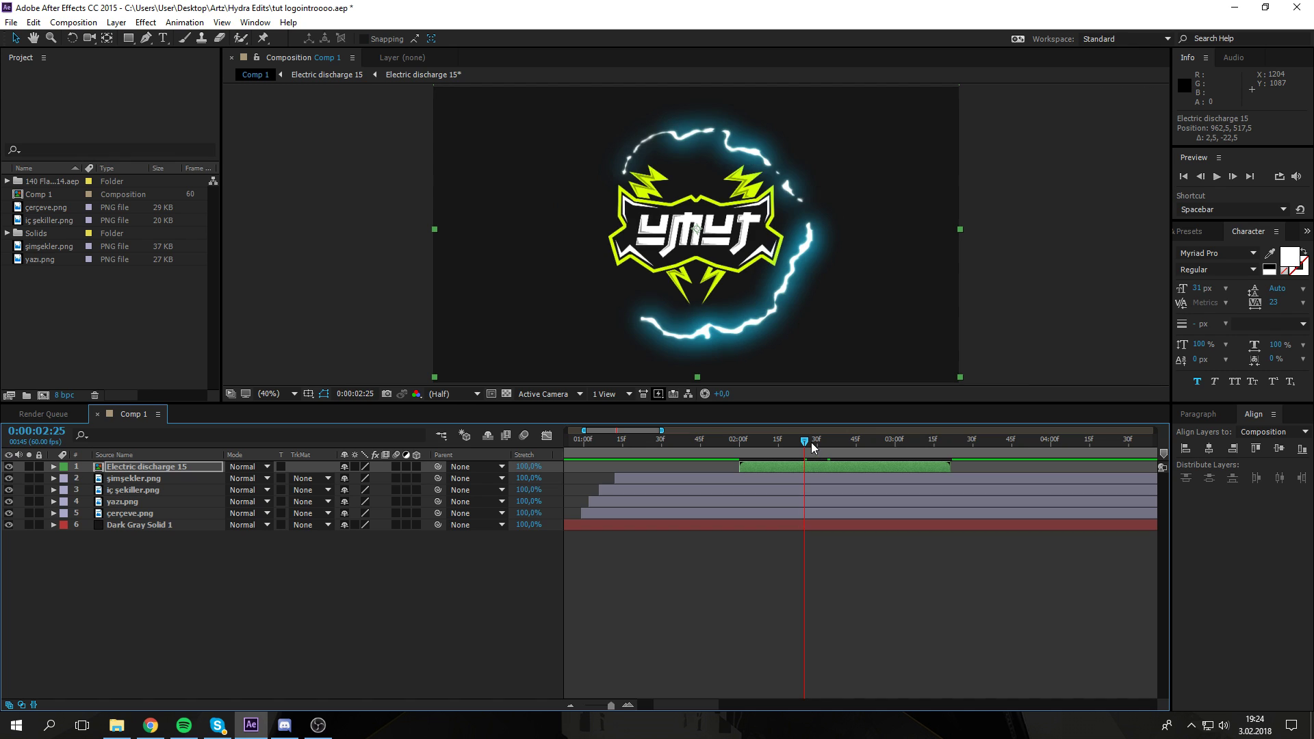
# Step: Try scaling the Electric discharge 15 layer to 129% in its transform properties, and undo the change
pyautogui.click(53, 466)
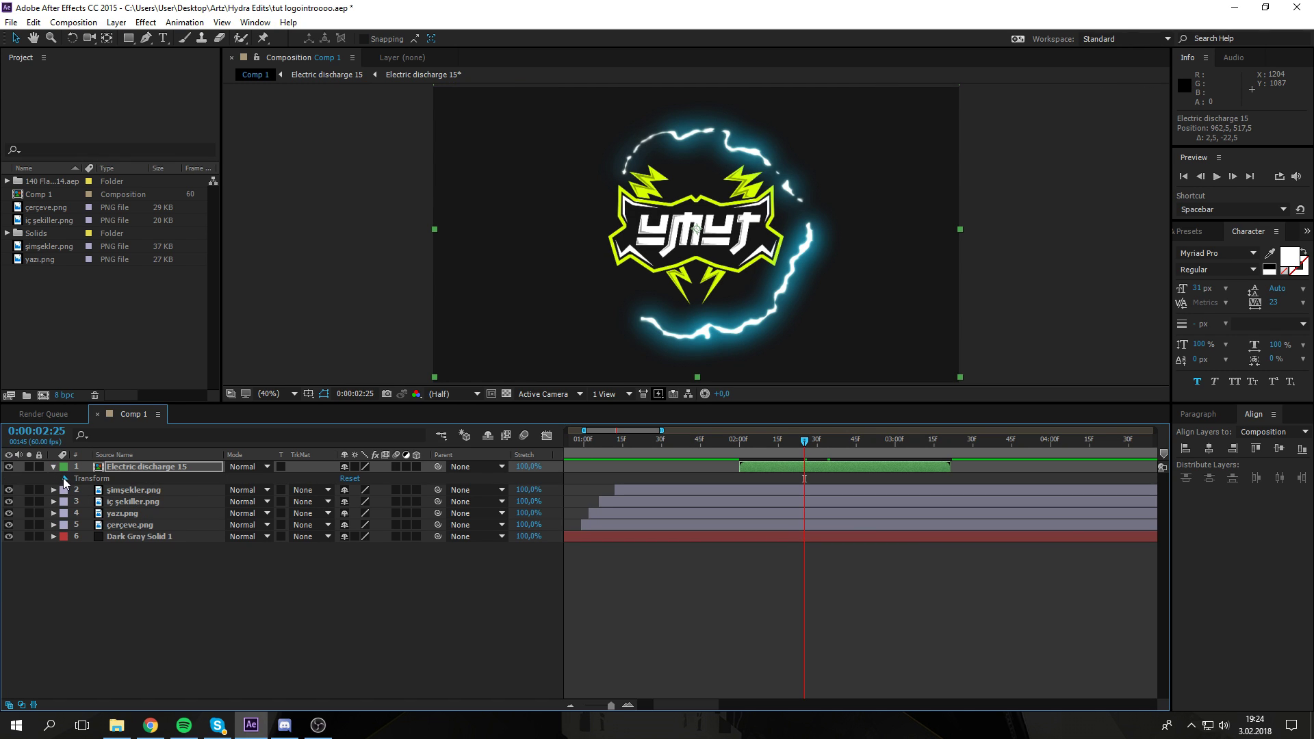
pyautogui.click(65, 479)
pyautogui.click(209, 513)
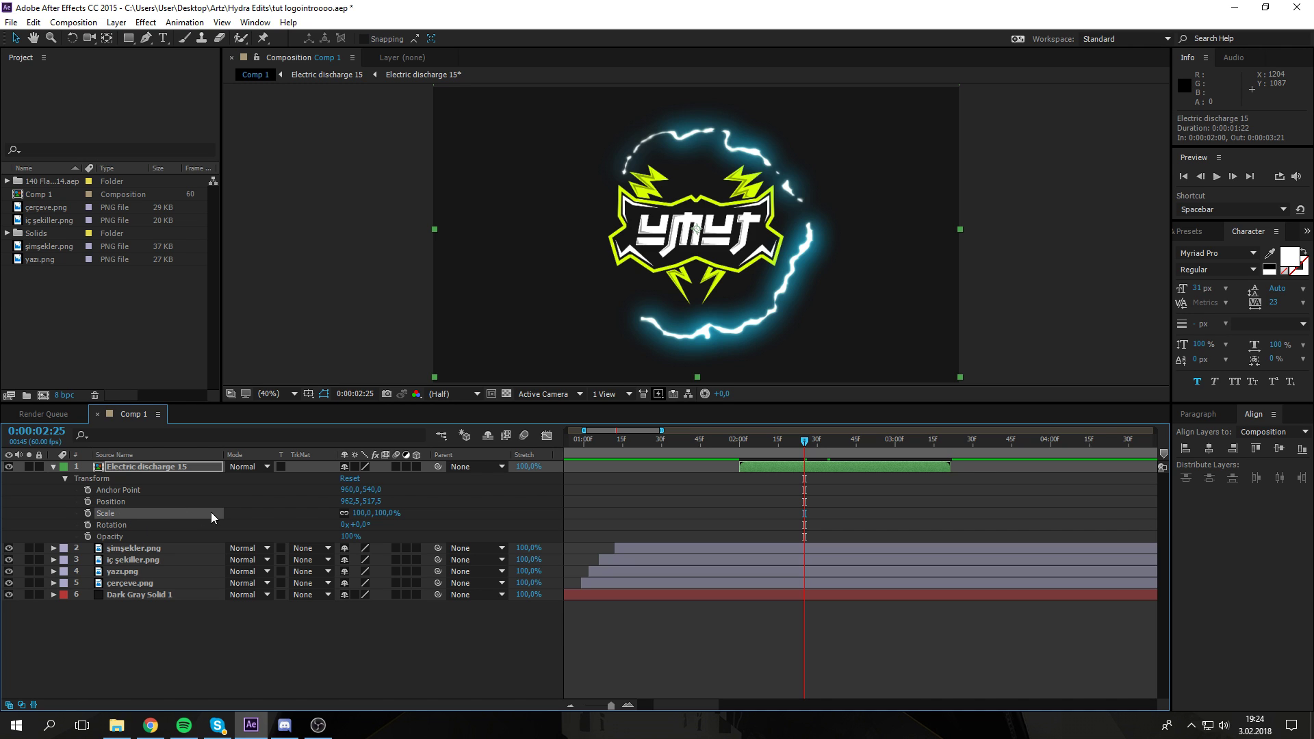
pyautogui.click(338, 516)
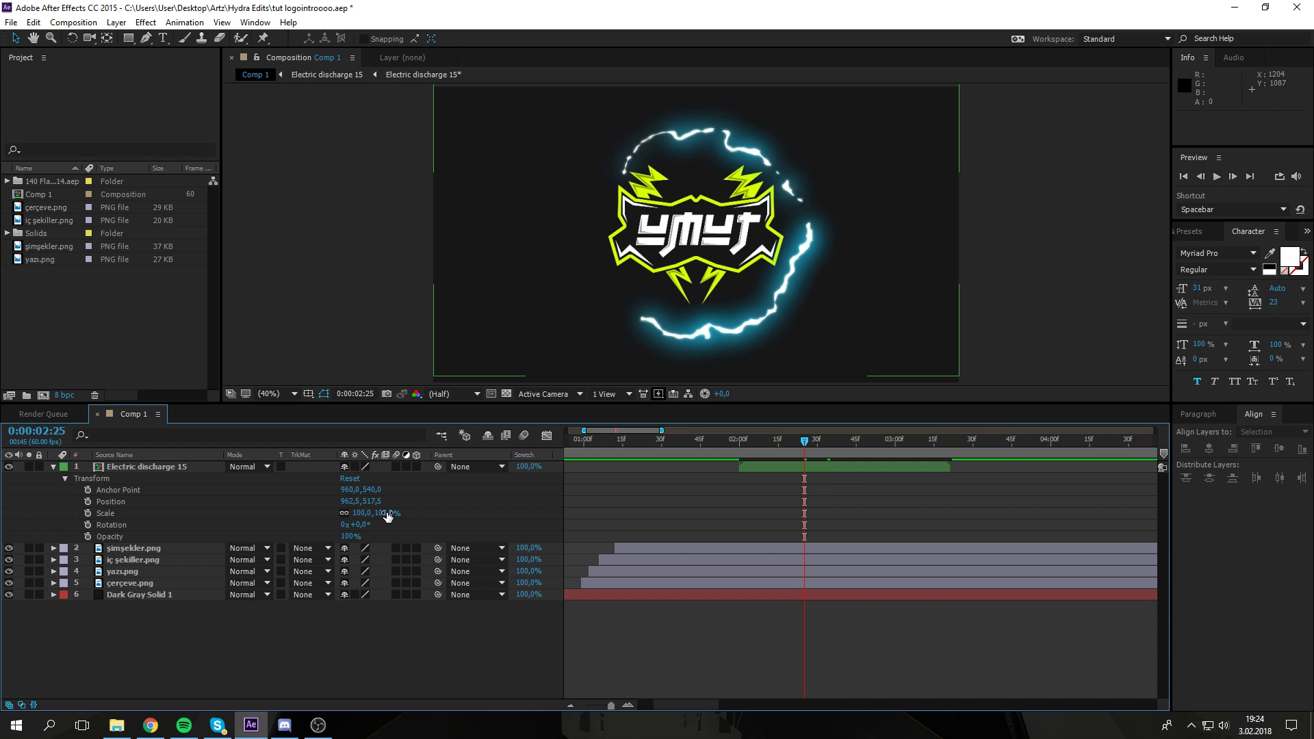
pyautogui.moveTo(388, 516); pyautogui.dragTo(419, 538)
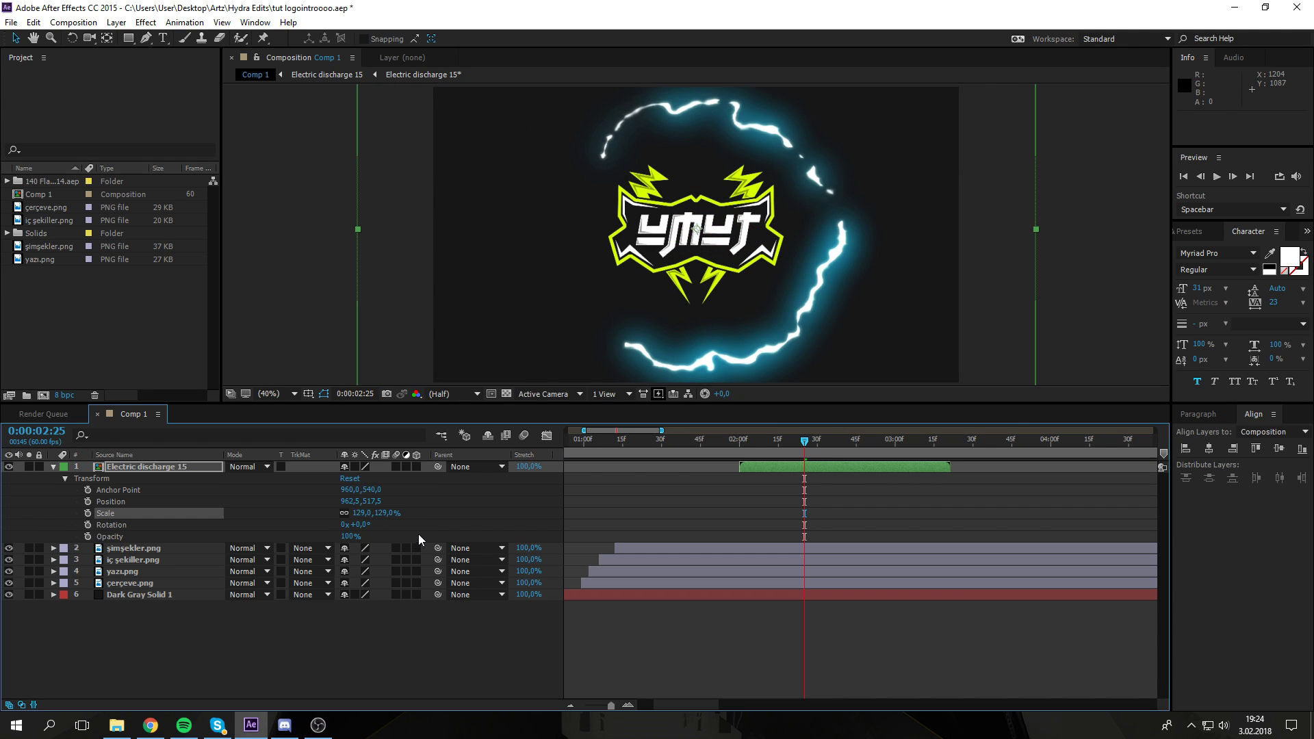
pyautogui.hotkey('ctrl', 'z')
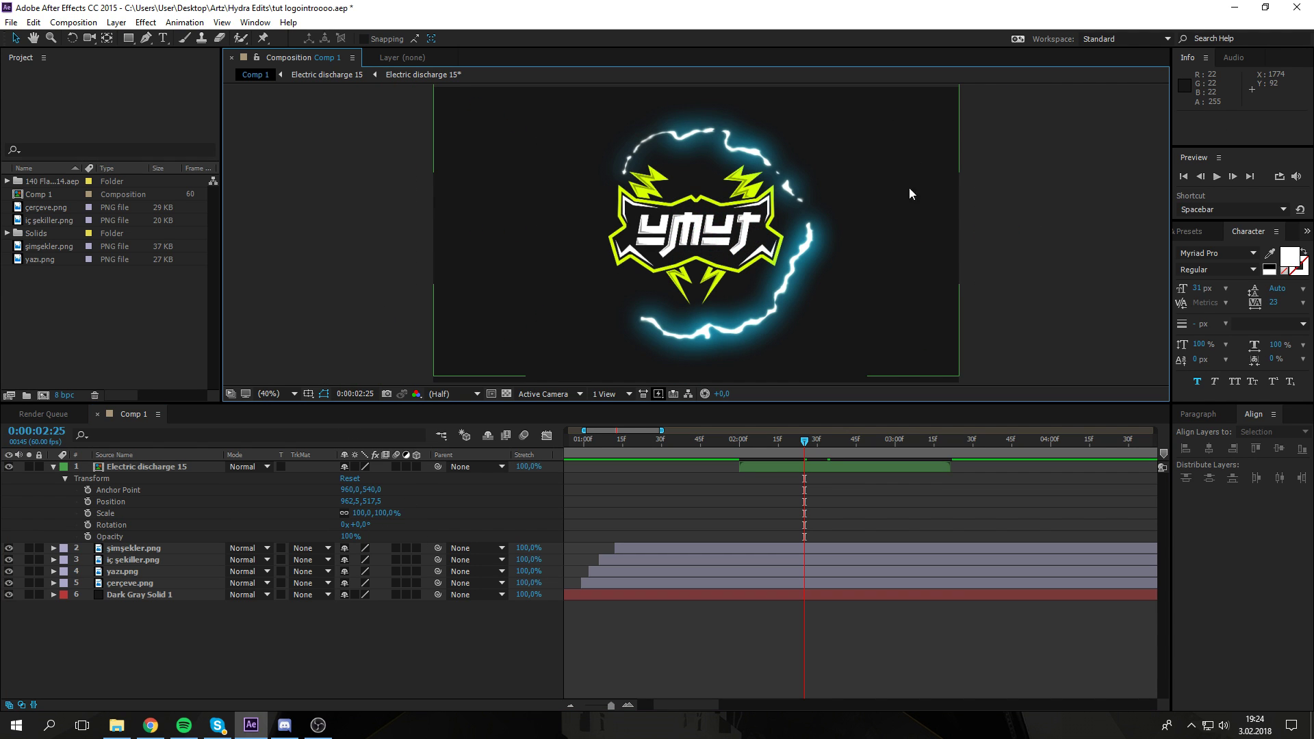
# Step: Move the Electric discharge 15 layer to position 960 by 505 and check its fit around the logo at 0:00:02:34
pyautogui.moveTo(805, 439); pyautogui.dragTo(818, 441)
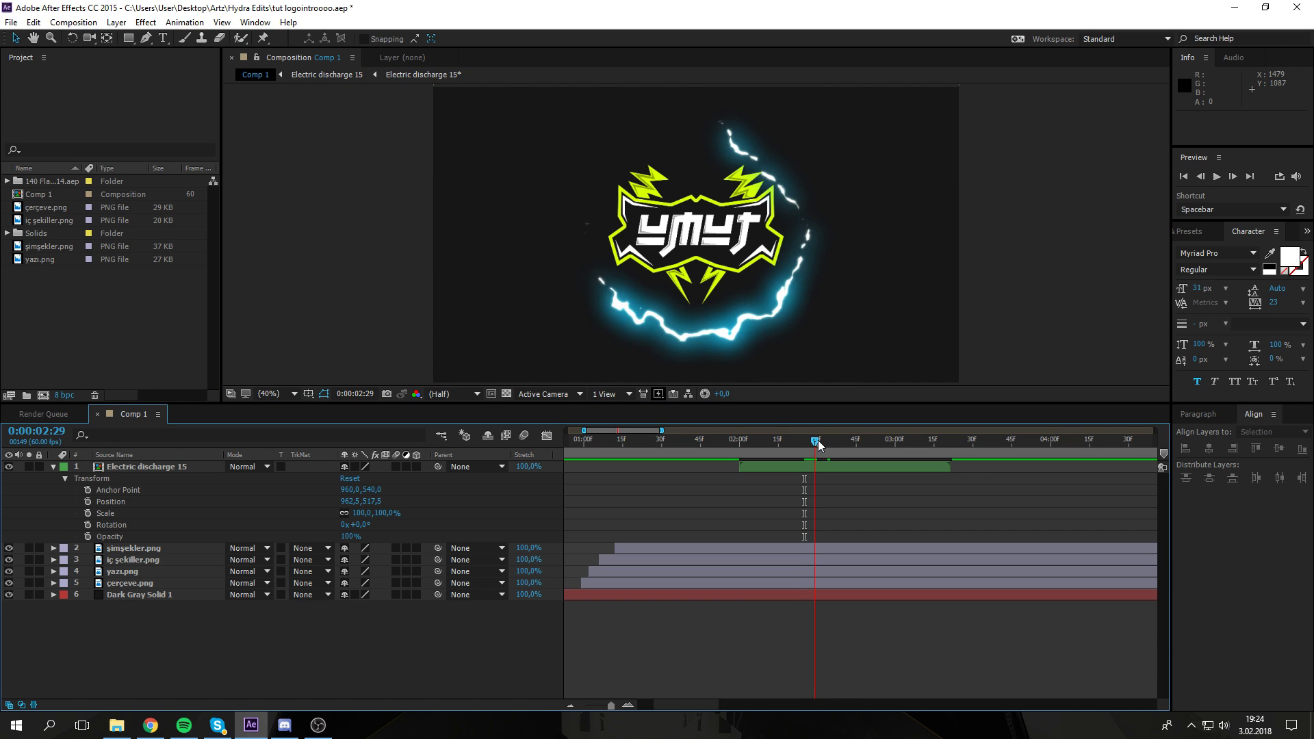
pyautogui.press('pagedown')
pyautogui.click(754, 266)
pyautogui.moveTo(753, 267); pyautogui.dragTo(752, 263)
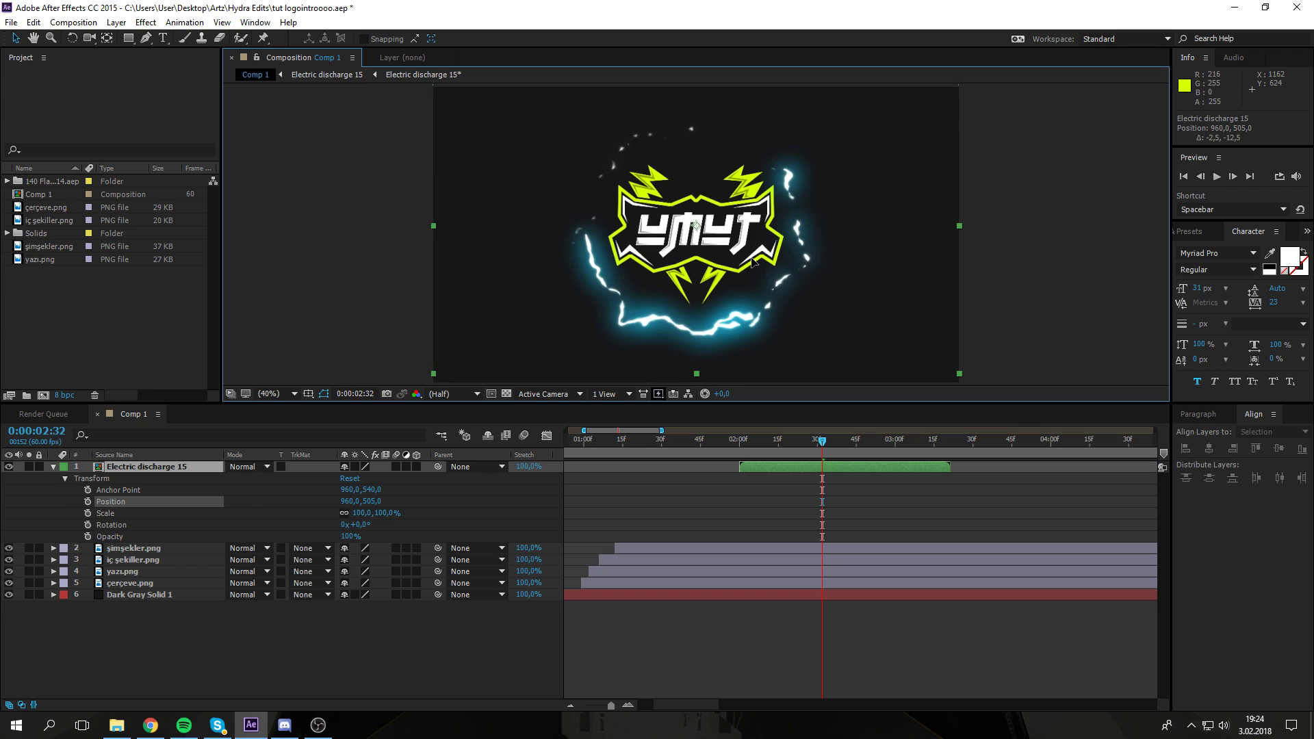
pyautogui.moveTo(831, 440)
pyautogui.mouseDown()
pyautogui.moveTo(844, 442)
pyautogui.moveTo(828, 443)
pyautogui.mouseUp()
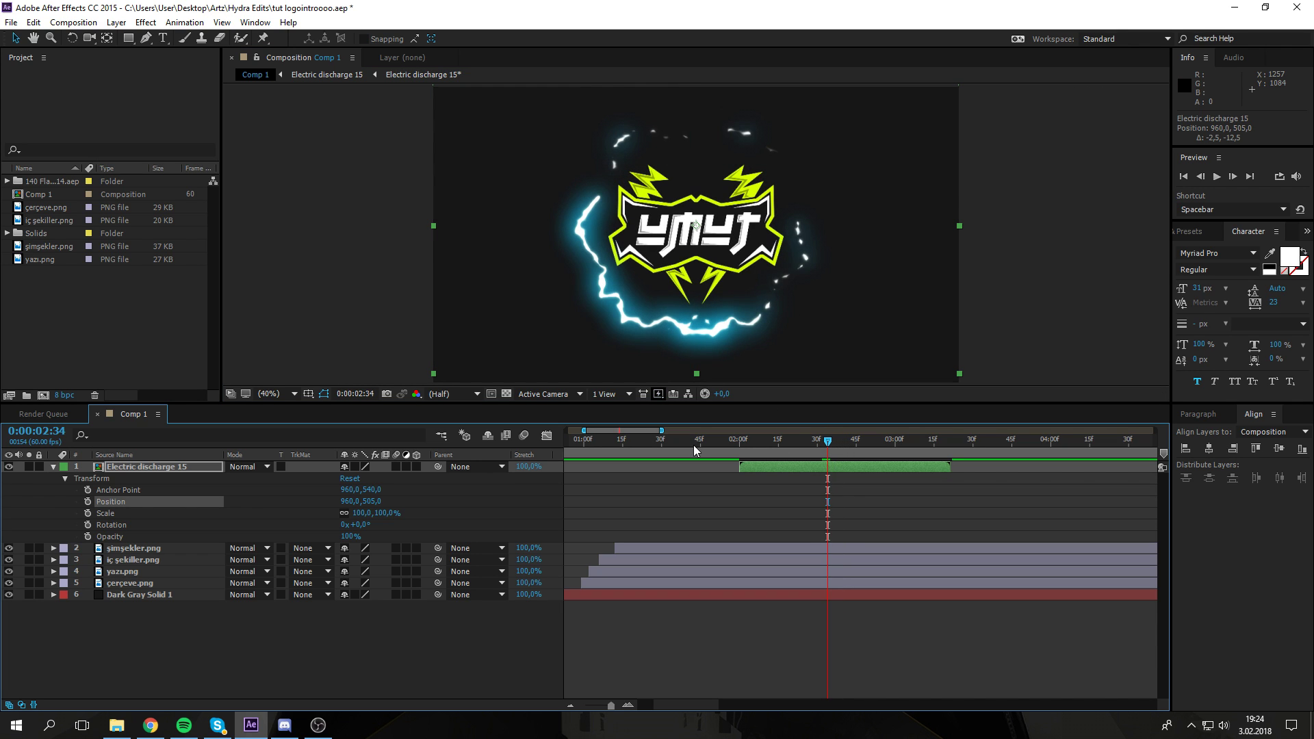
# Step: Open the Electric discharge 15 composition and show the effect controls of its Electric discharge 15* layer
pyautogui.doubleClick(146, 466)
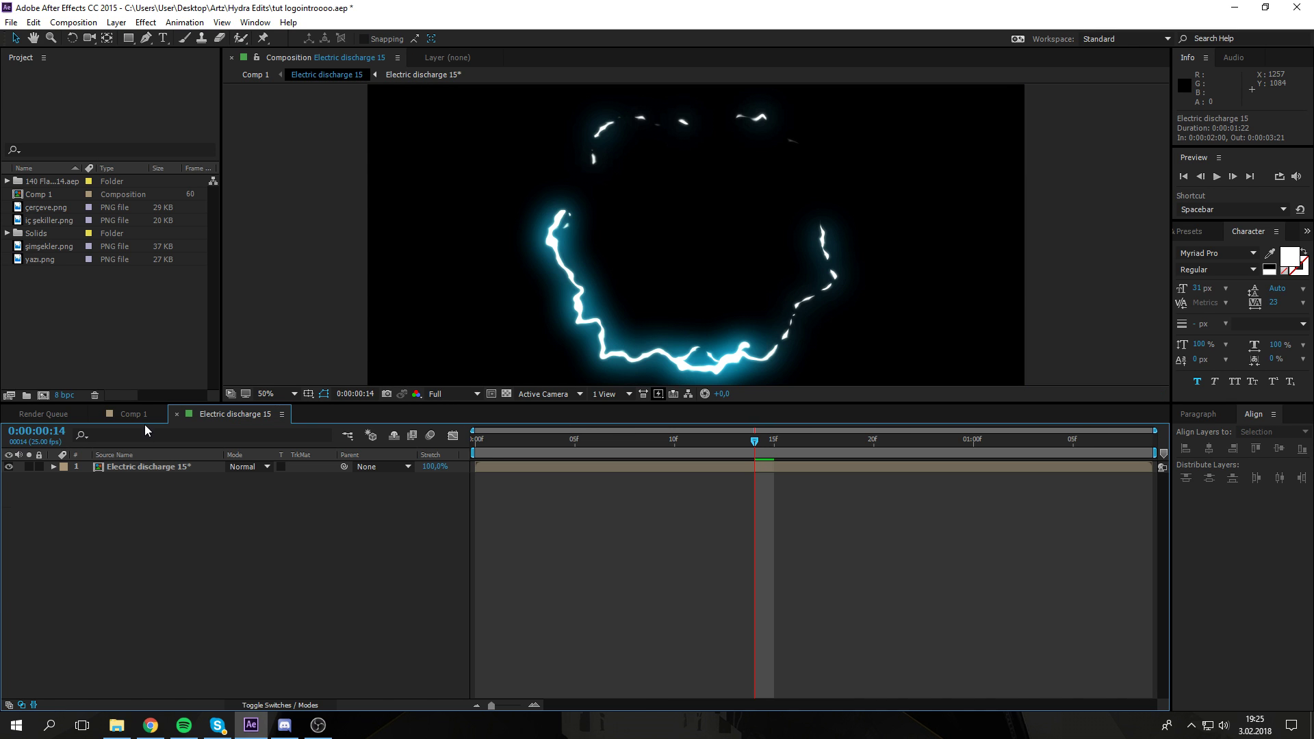
pyautogui.click(137, 416)
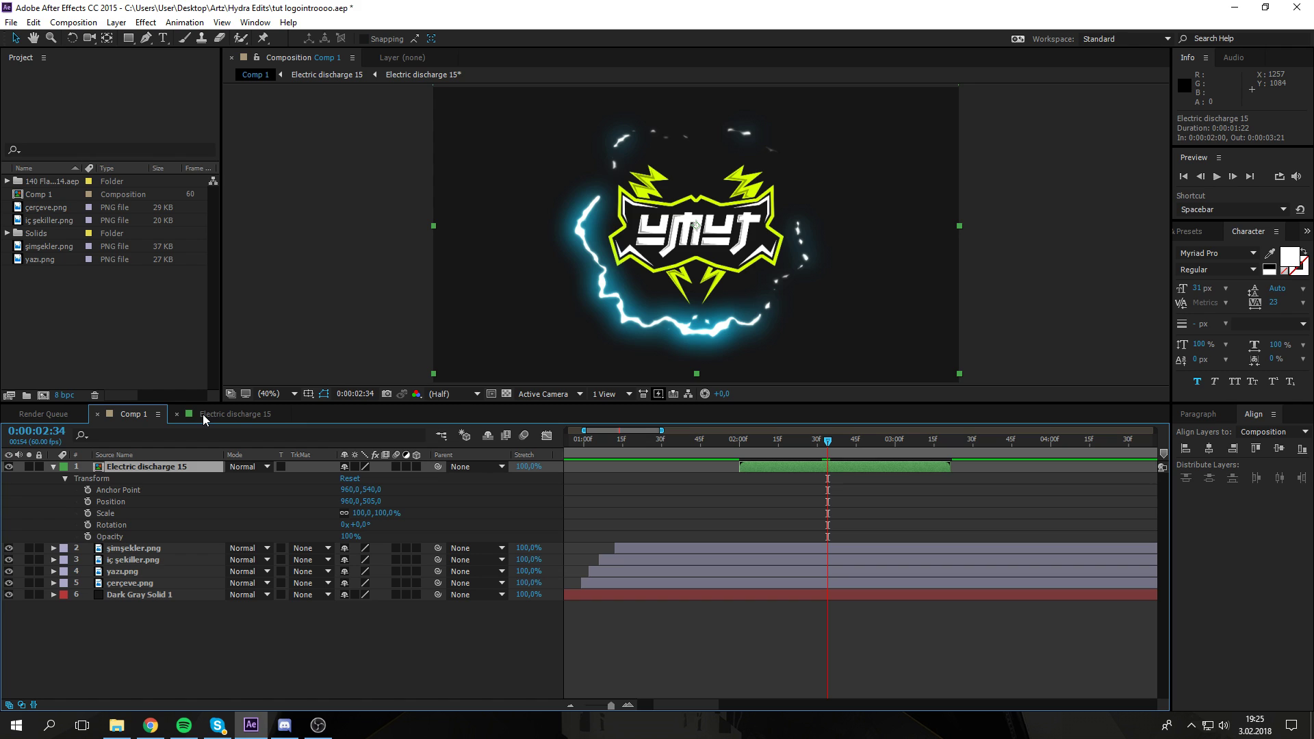
pyautogui.click(203, 414)
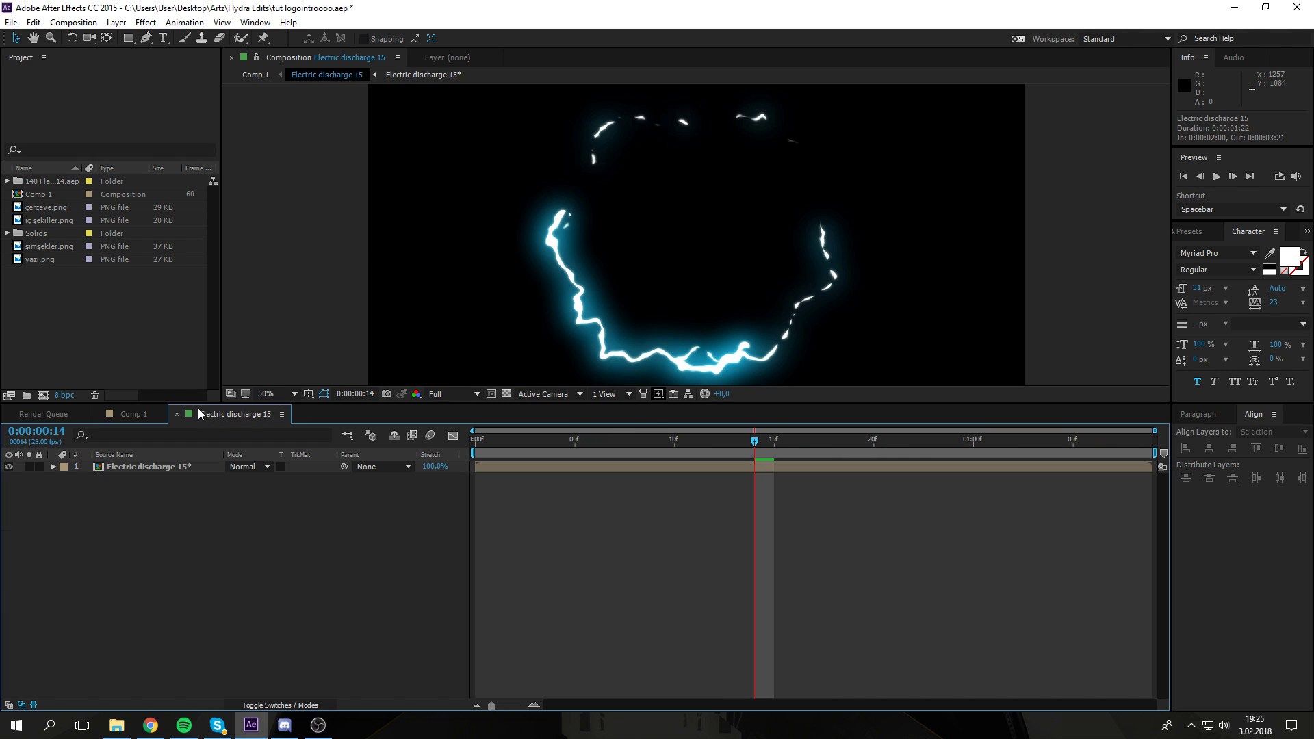
pyautogui.click(137, 469)
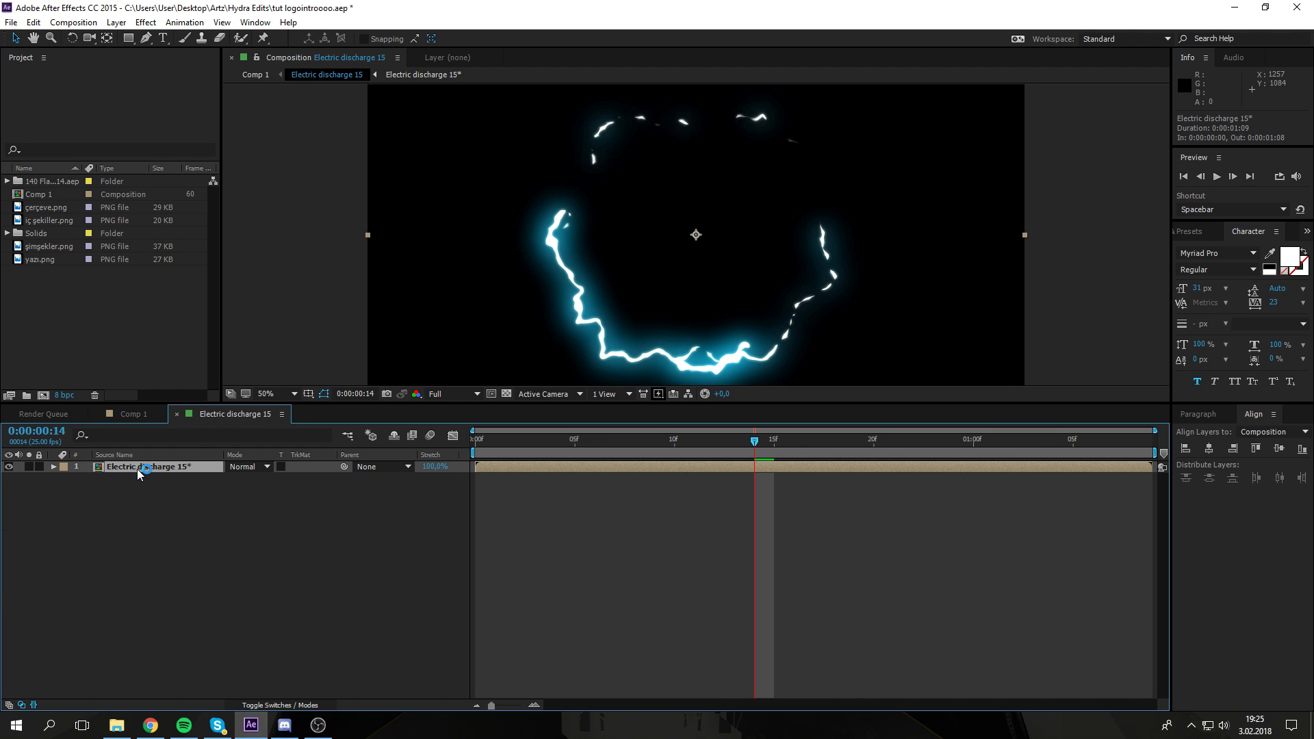
pyautogui.rightClick(136, 469)
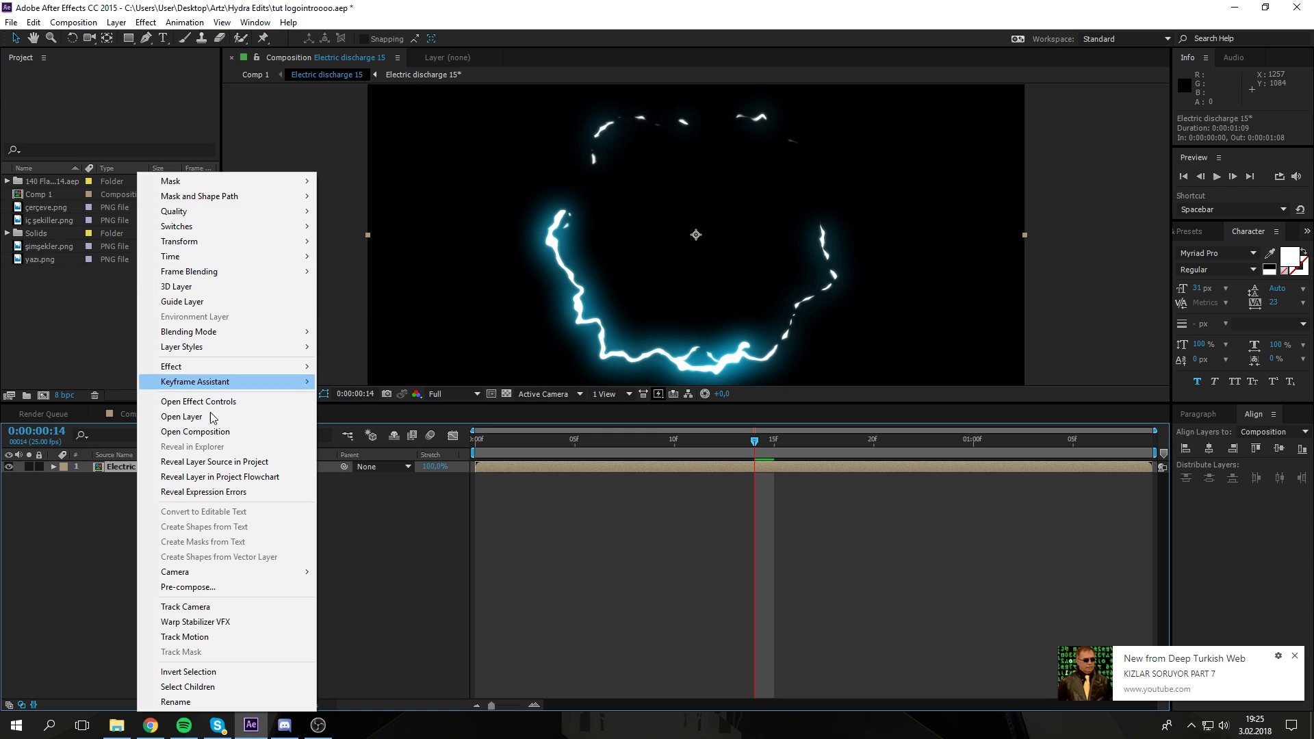
pyautogui.moveTo(204, 371)
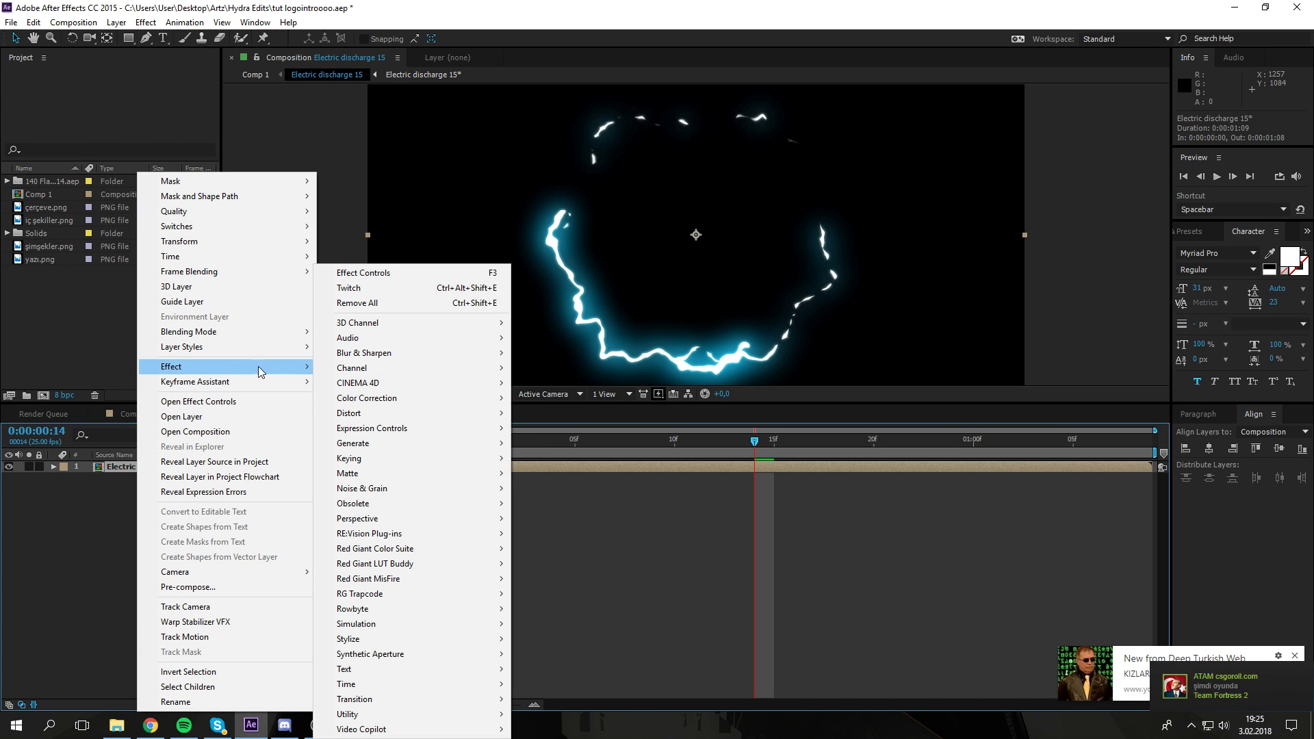
pyautogui.click(381, 279)
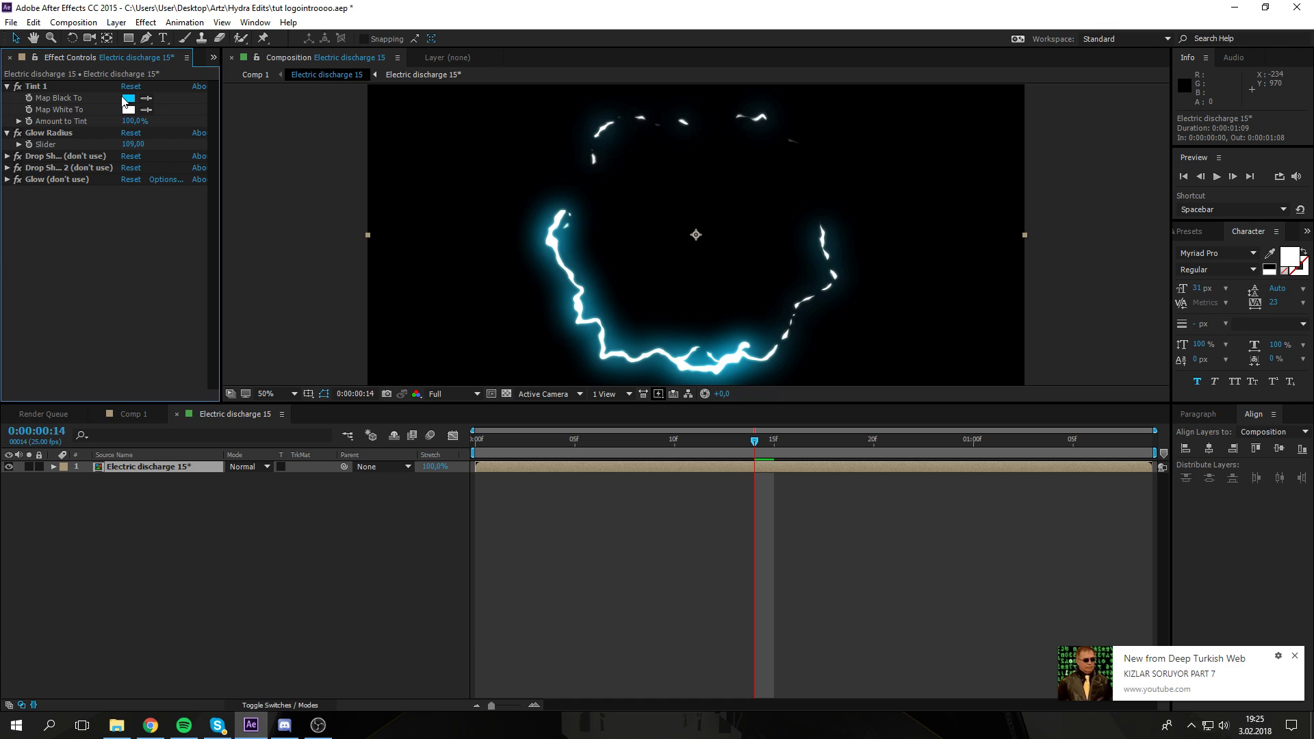
# Step: Set the Tint effect's Map Black To color to yellow FFE400 and check the discharge around the logo in Comp 1
pyautogui.click(8, 134)
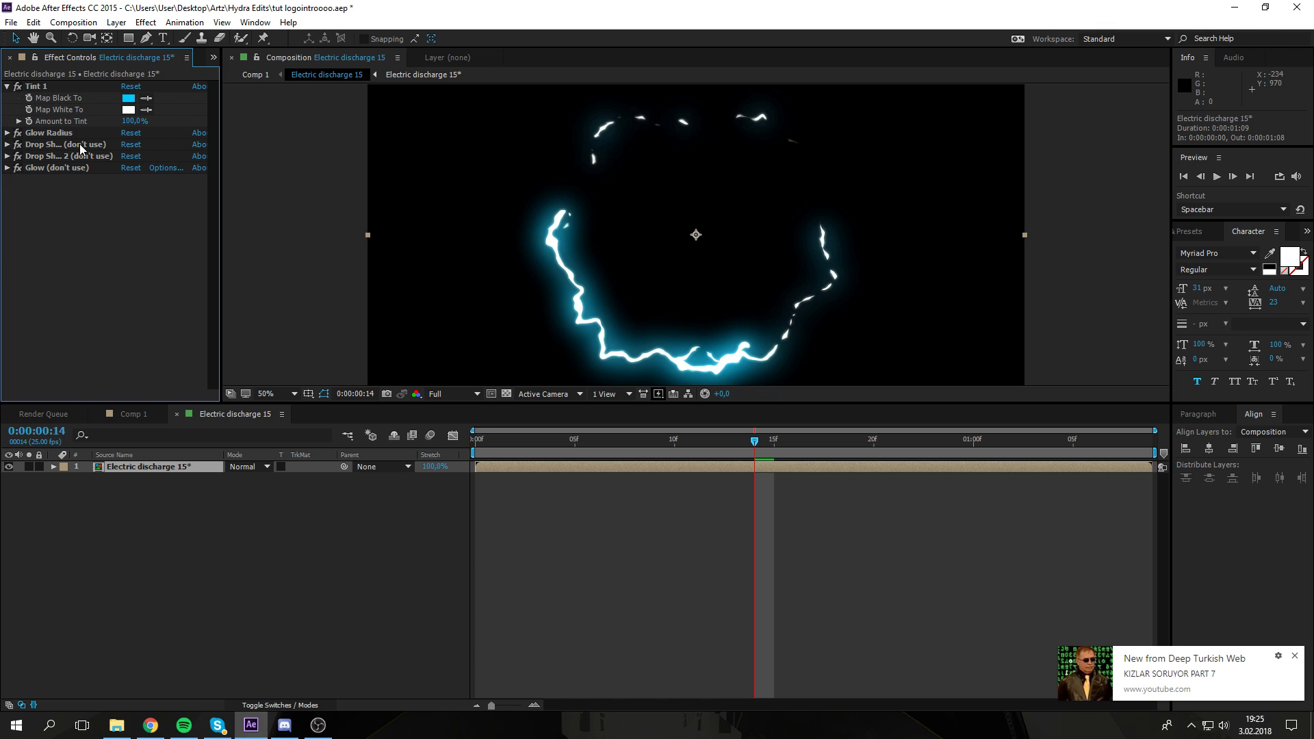
pyautogui.click(129, 99)
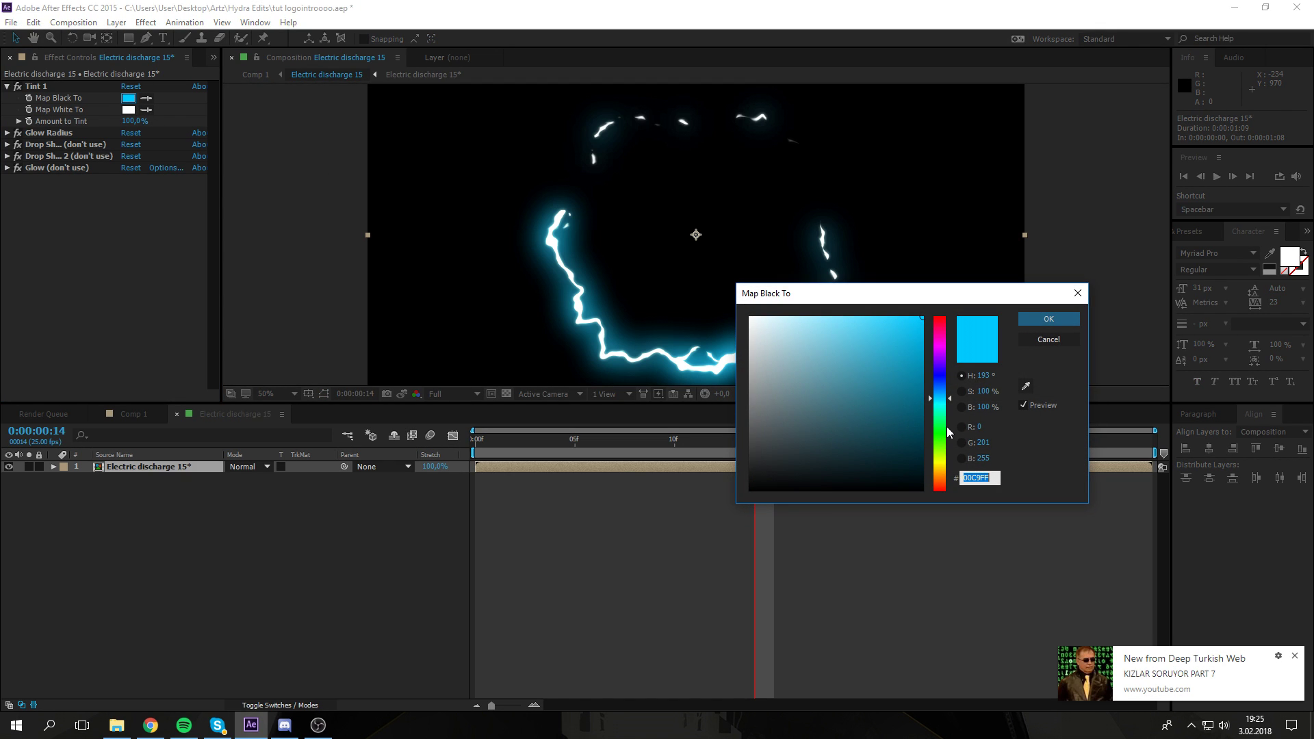
pyautogui.click(1294, 655)
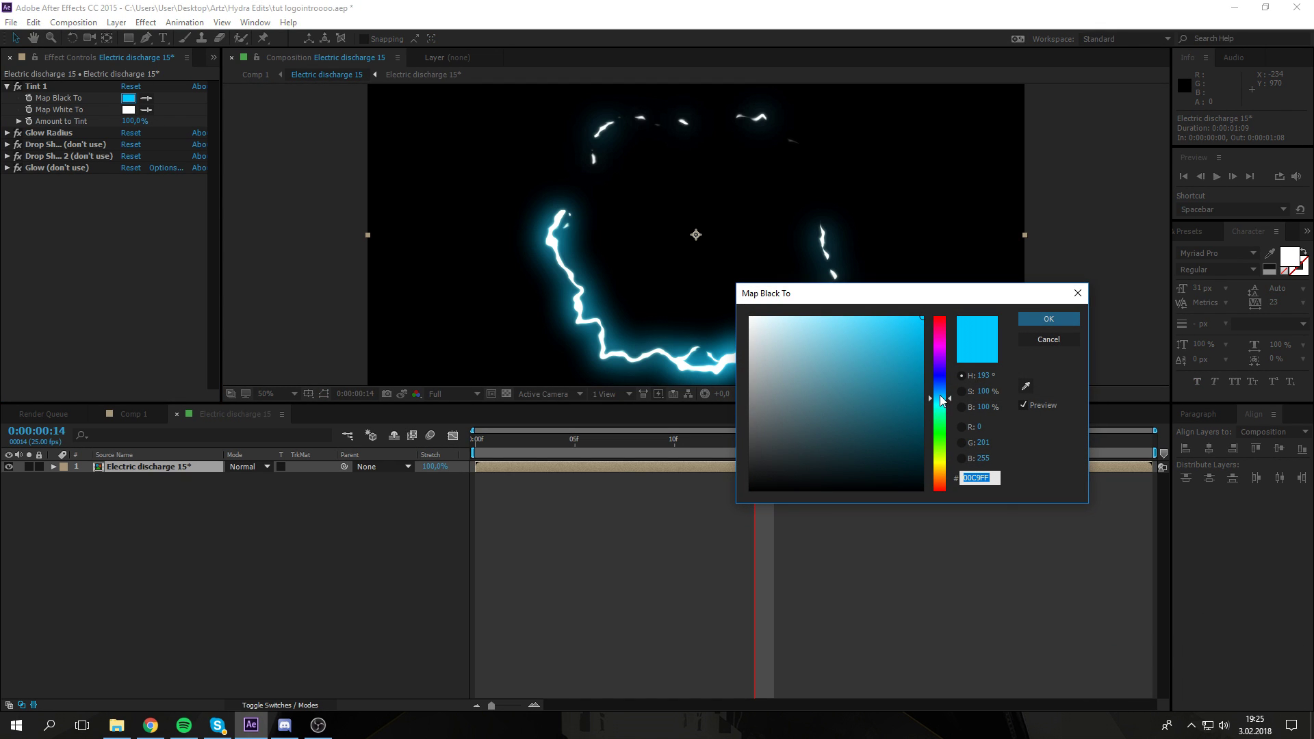
pyautogui.click(943, 465)
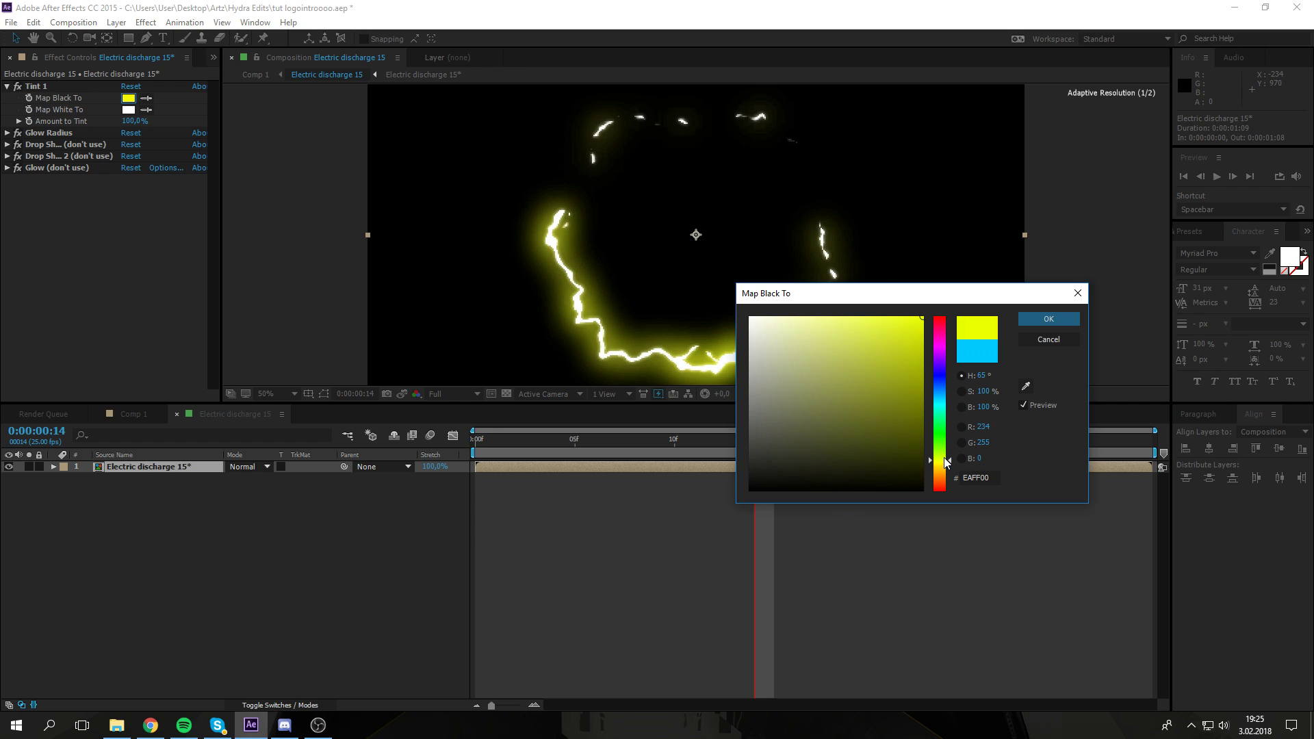
pyautogui.moveTo(946, 462); pyautogui.dragTo(948, 466)
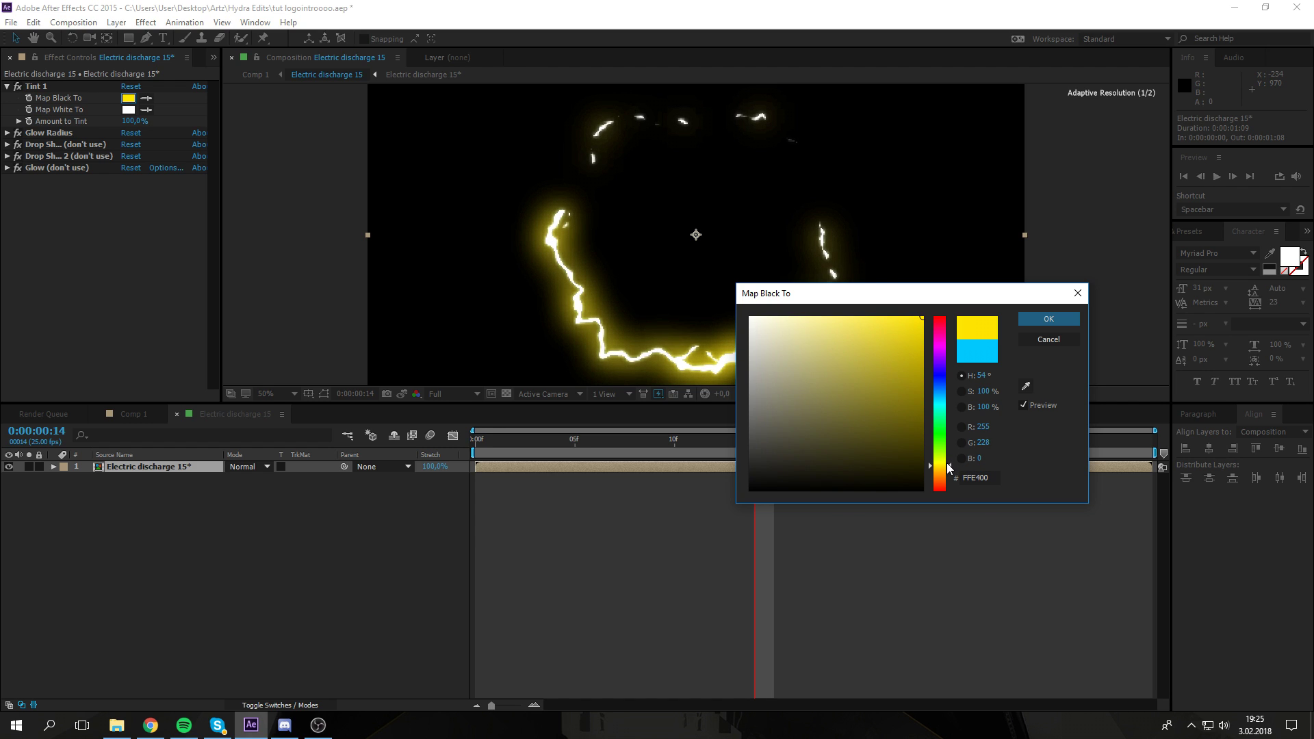
pyautogui.click(1049, 319)
pyautogui.click(117, 419)
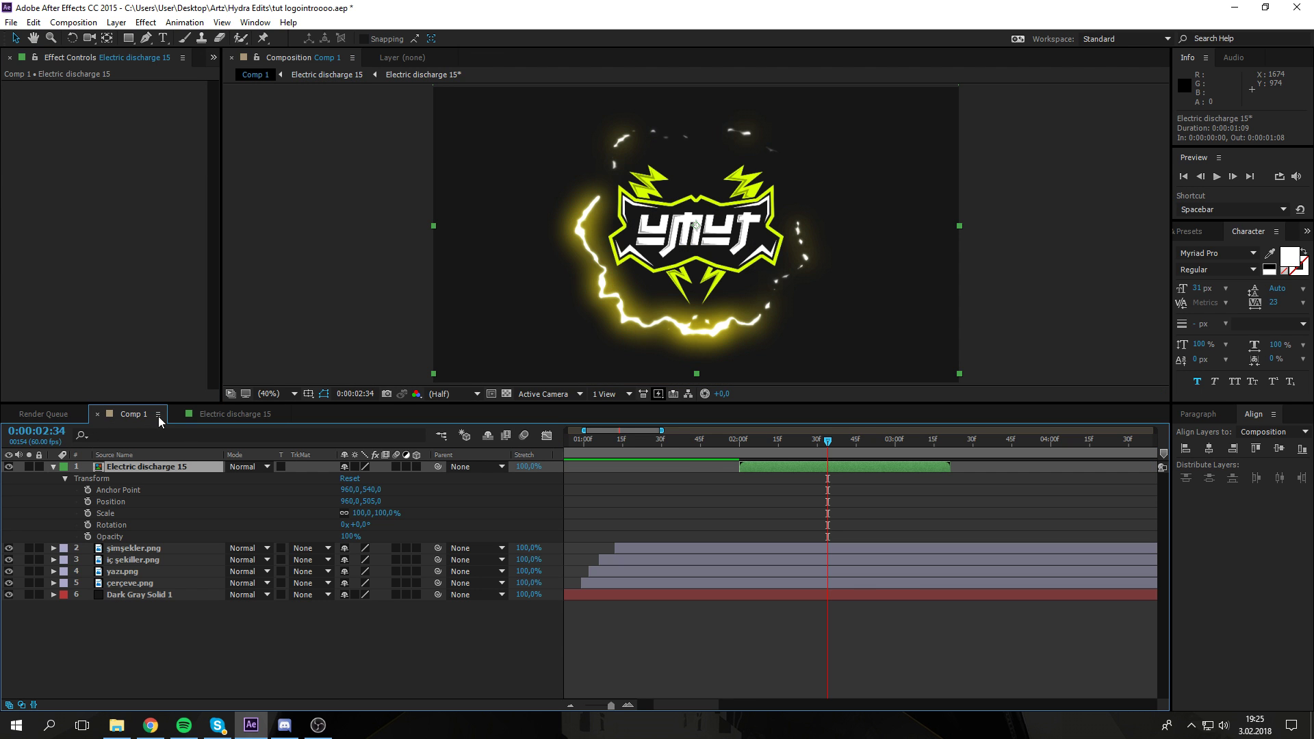
pyautogui.moveTo(828, 441); pyautogui.dragTo(799, 442)
# Step: Soften the Electric discharge 15* layer's Map Black To color to FFE932 and return to Comp 1 at 0:00:01:58
pyautogui.click(250, 416)
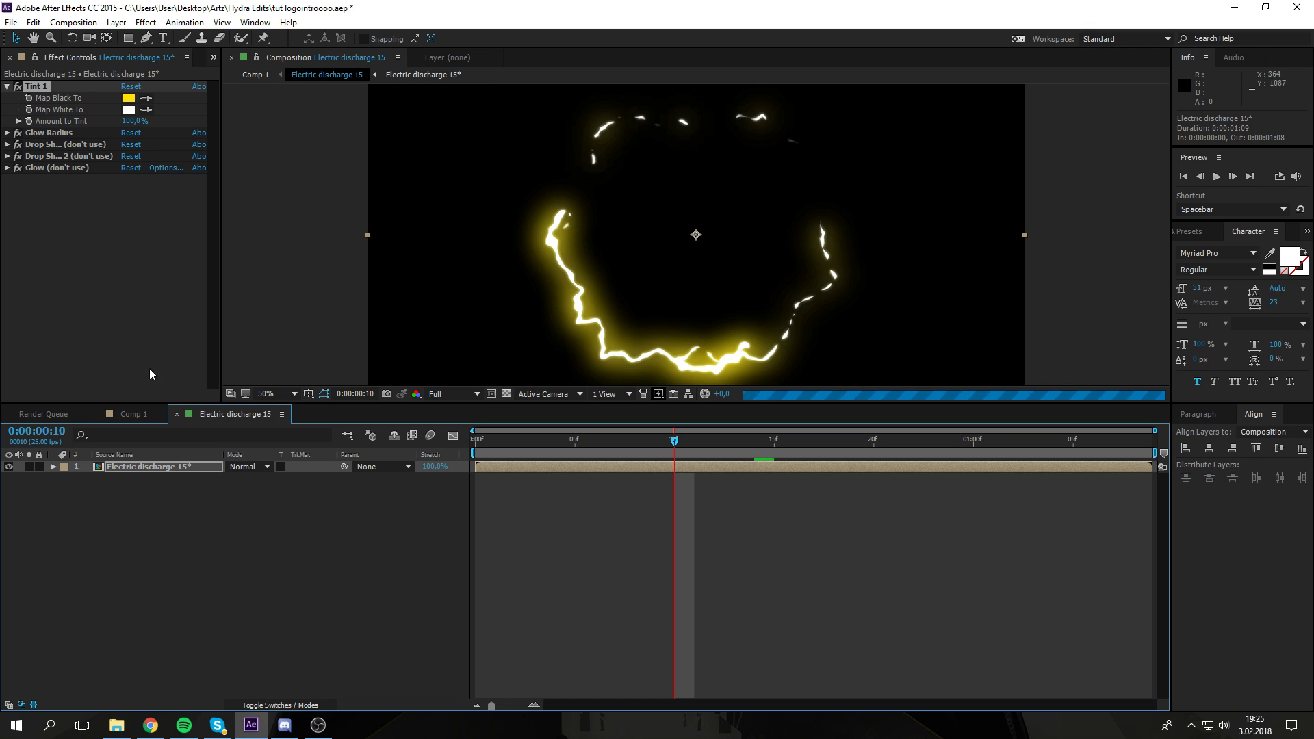
pyautogui.click(128, 98)
pyautogui.moveTo(919, 332); pyautogui.dragTo(889, 316)
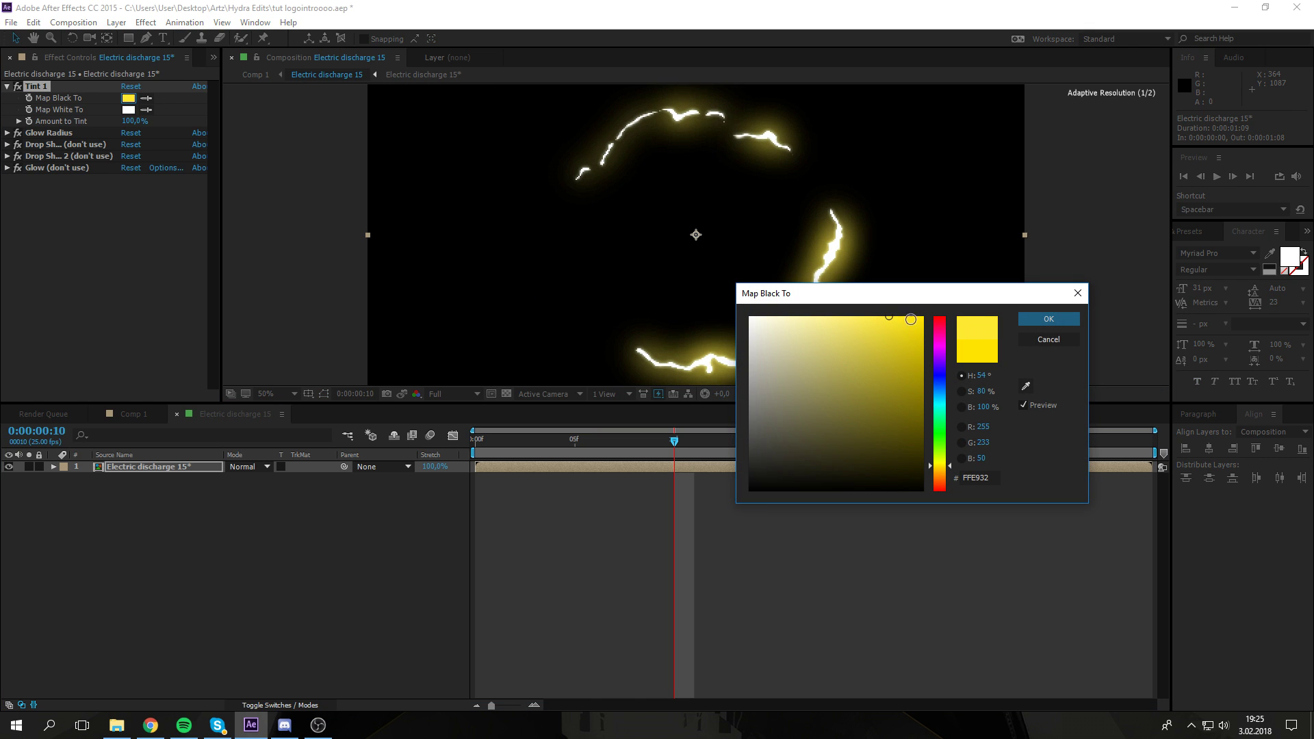
pyautogui.click(1048, 320)
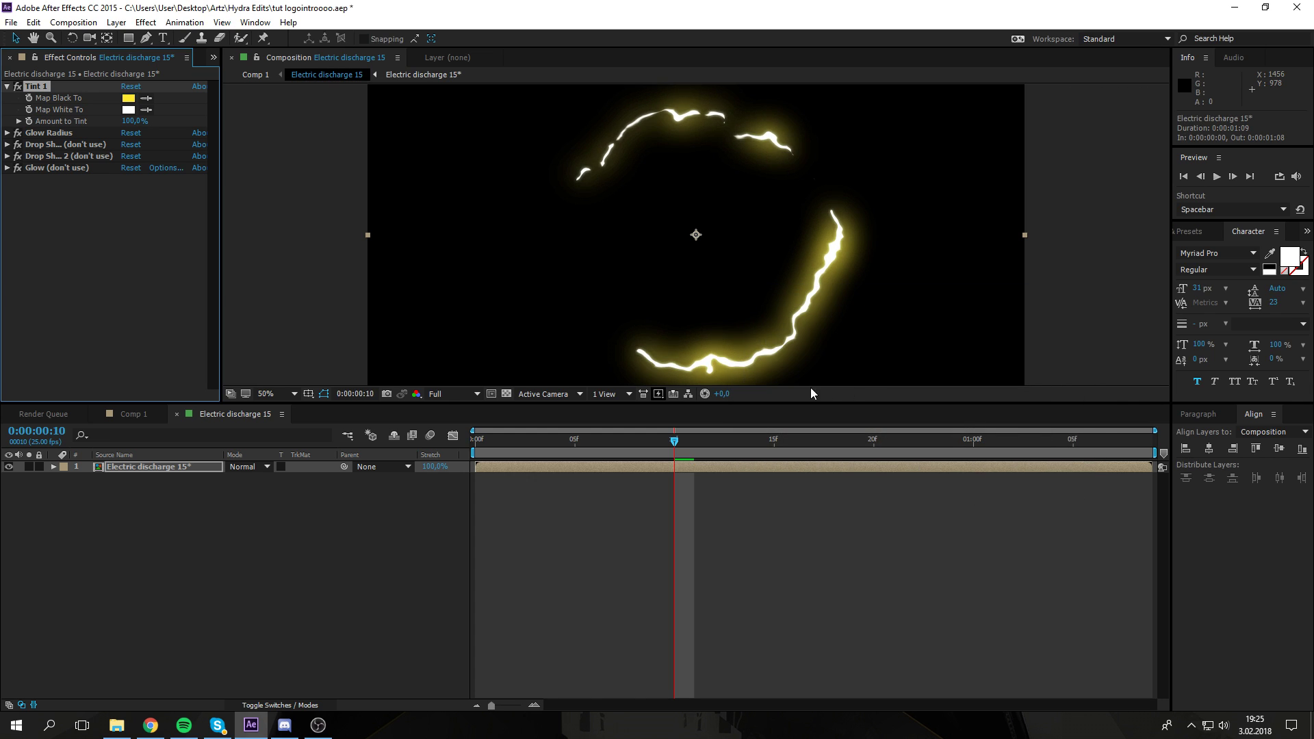
pyautogui.click(111, 415)
pyautogui.moveTo(786, 444); pyautogui.dragTo(733, 459)
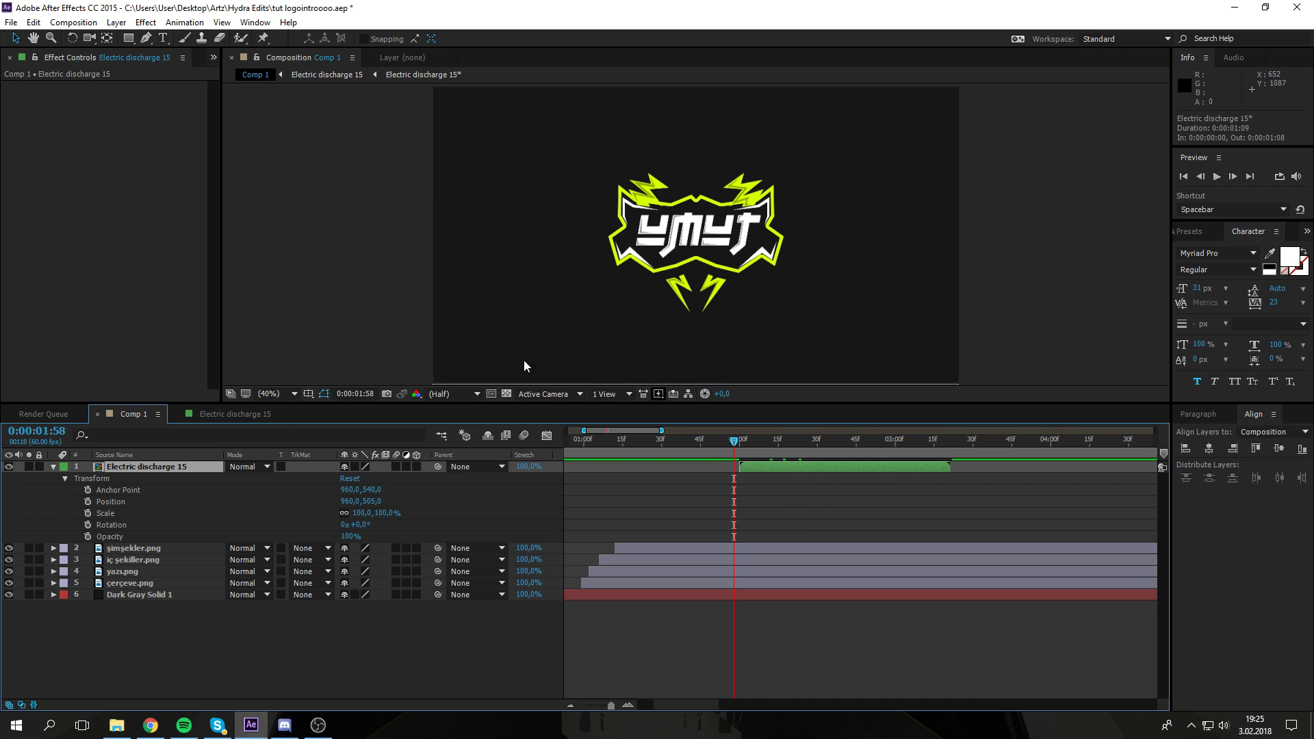
# Step: Preview the Comp 1 intro from 0:00:01:58 and from the beginning, and scrub through the logo's slide-in
pyautogui.click(1216, 176)
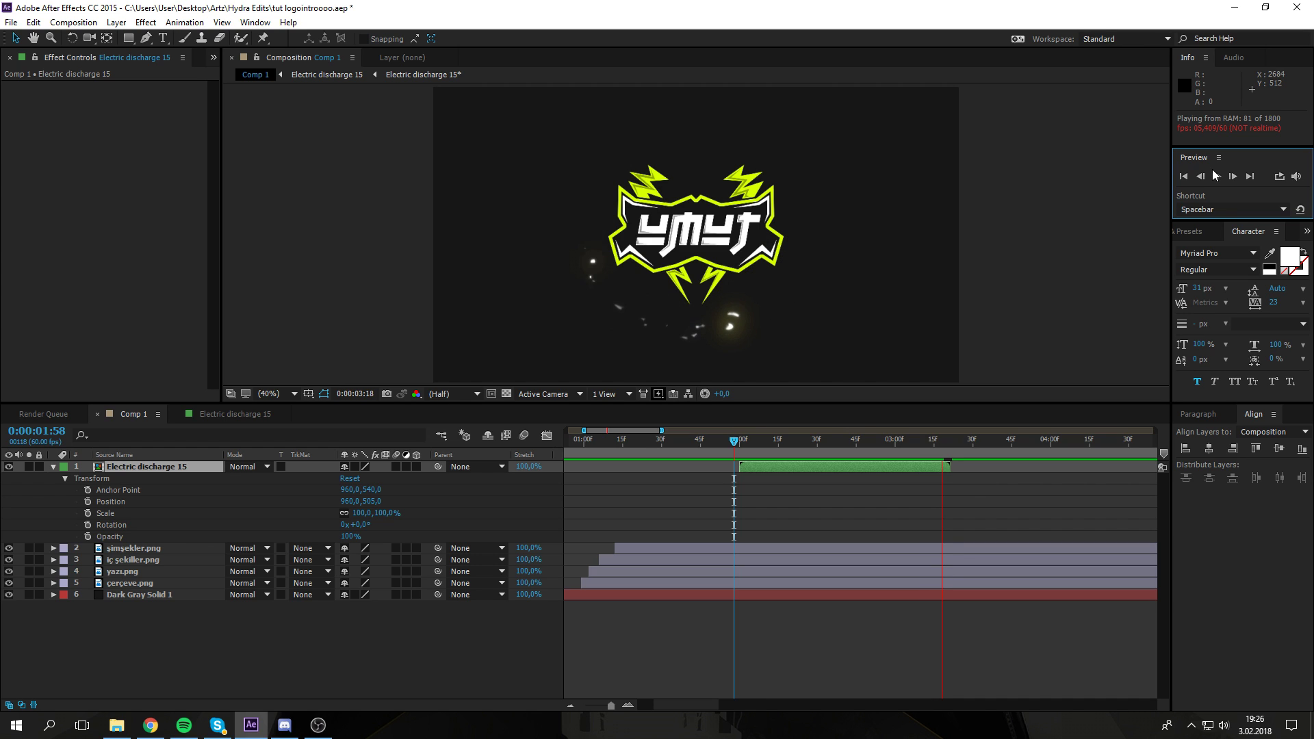
pyautogui.click(1213, 170)
pyautogui.moveTo(674, 448); pyautogui.dragTo(572, 442)
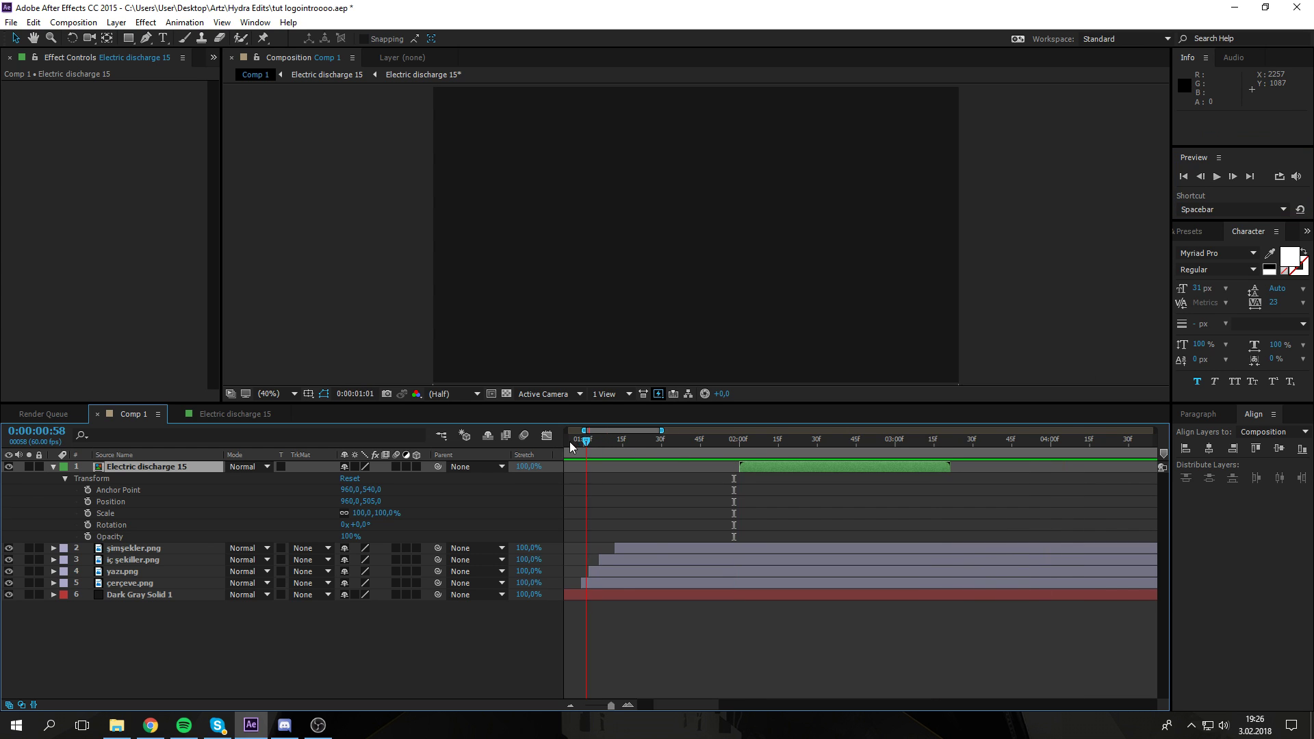
pyautogui.click(1215, 178)
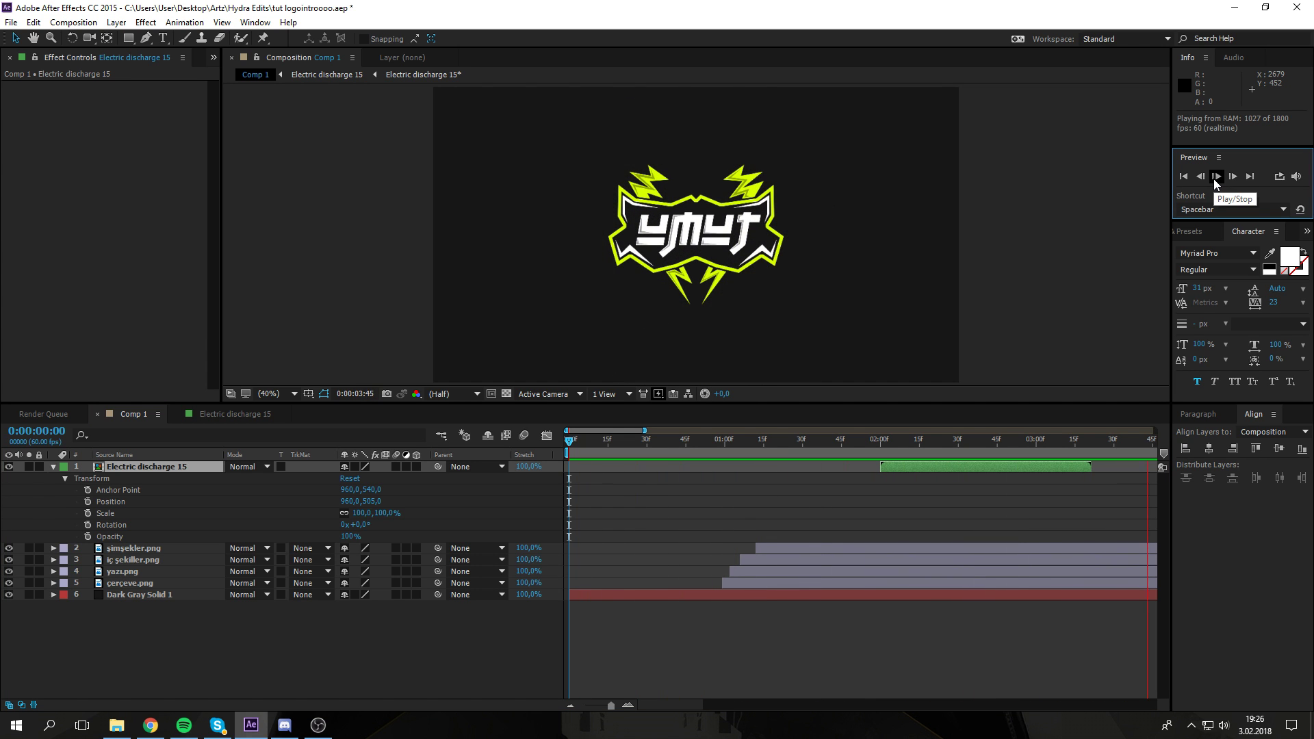
pyautogui.click(573, 441)
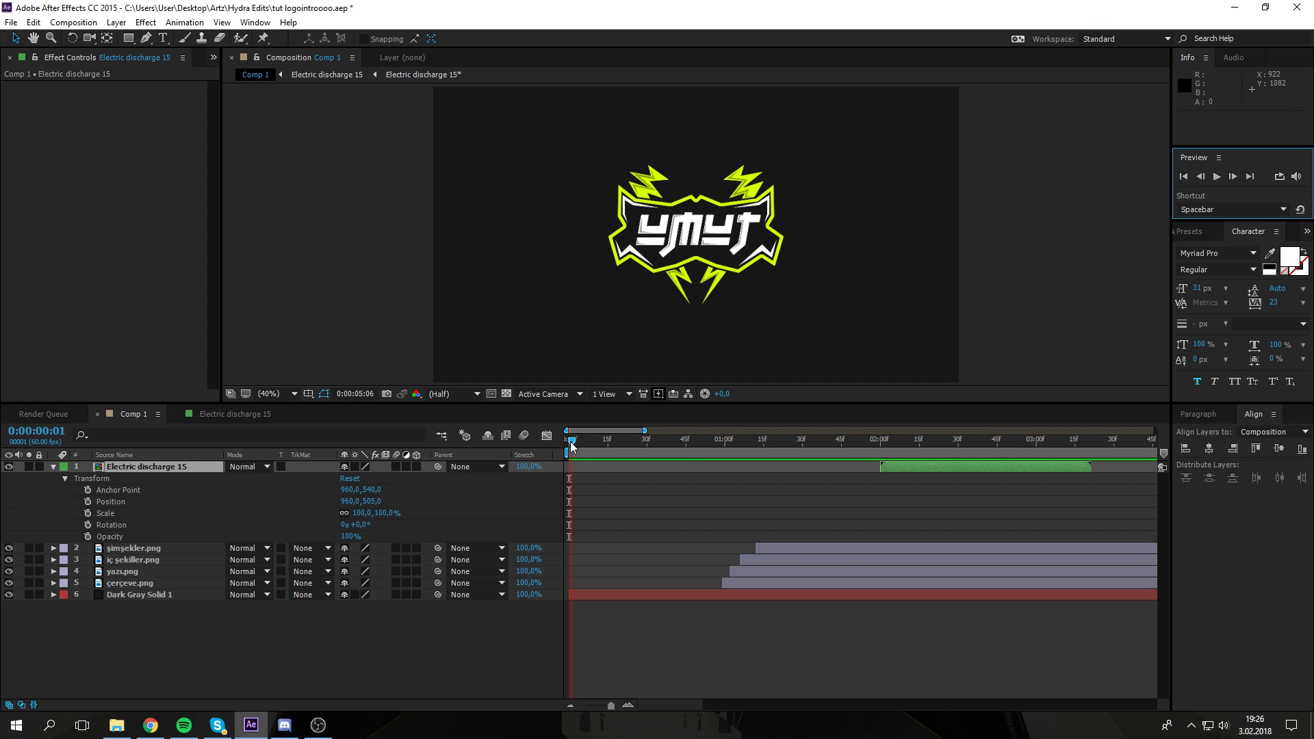
pyautogui.moveTo(581, 446); pyautogui.dragTo(813, 446)
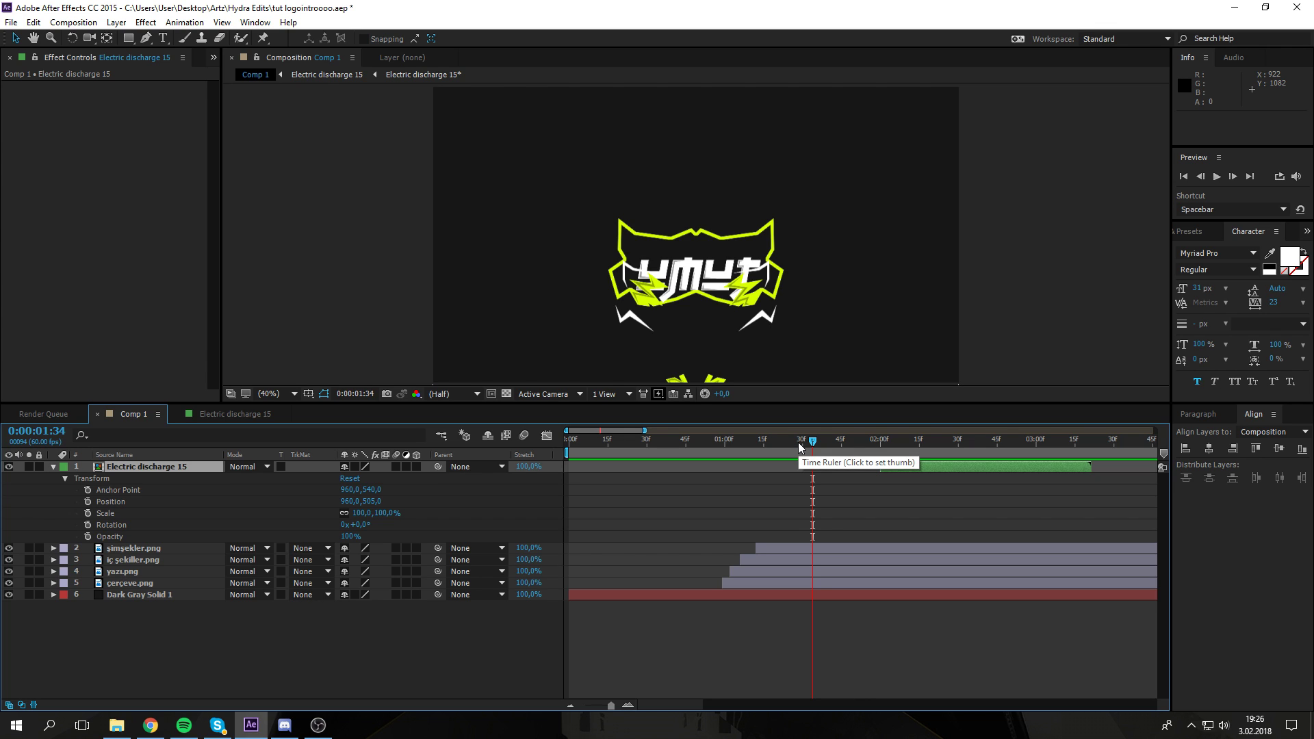
pyautogui.moveTo(812, 441); pyautogui.dragTo(762, 467)
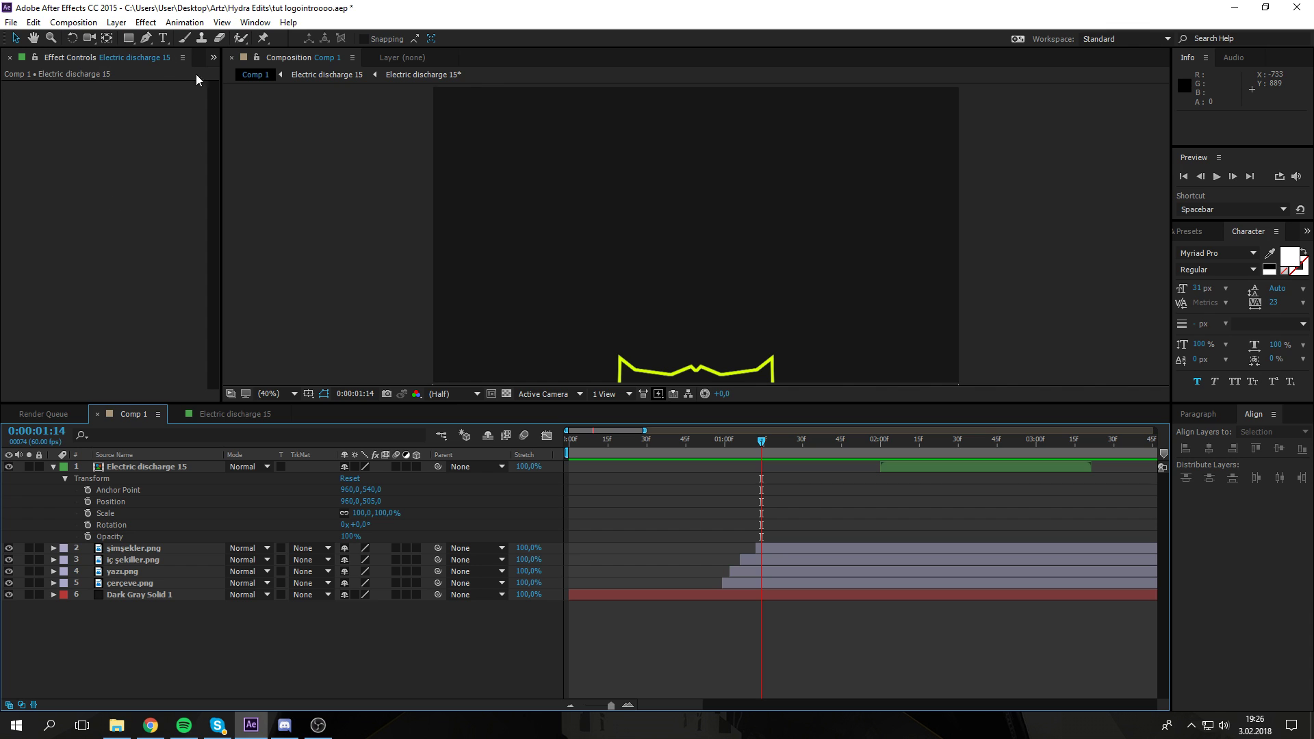
# Step: Add Comp 1 to the render queue and go through its render settings for frame rate, quality and resolution
pyautogui.click(73, 23)
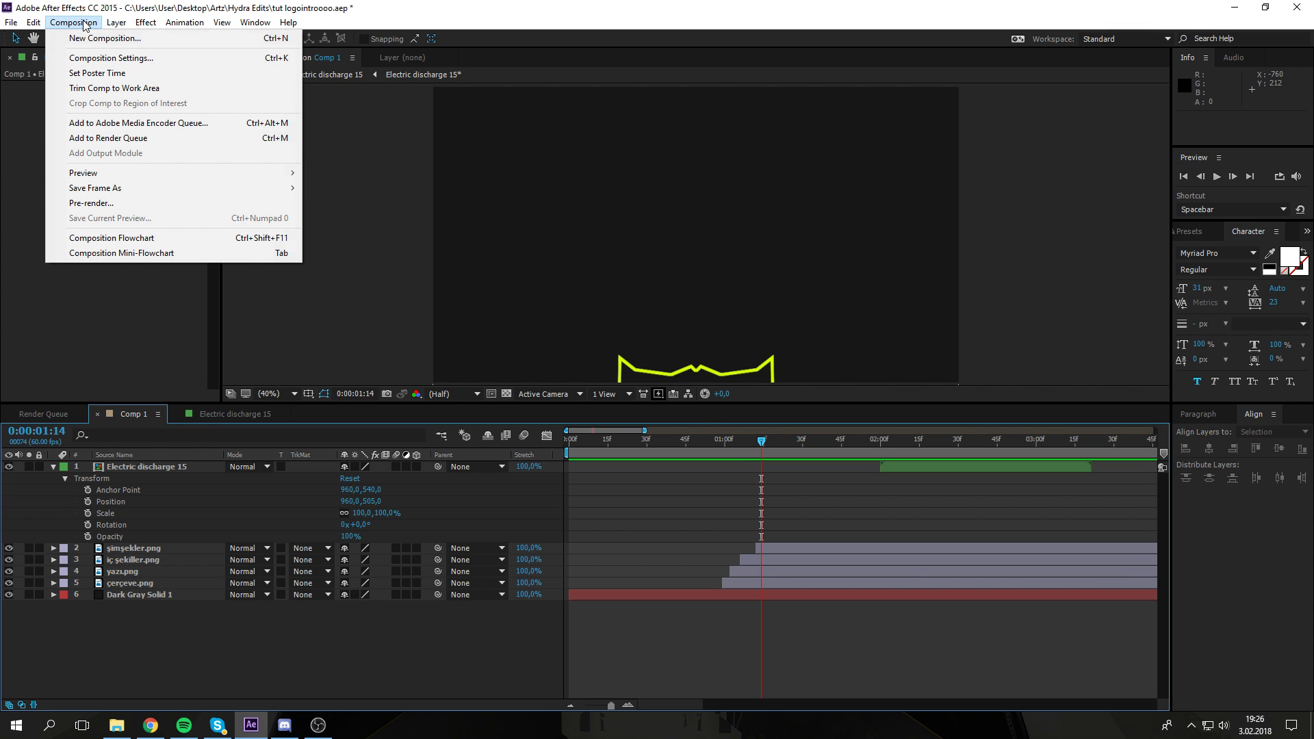
pyautogui.click(142, 137)
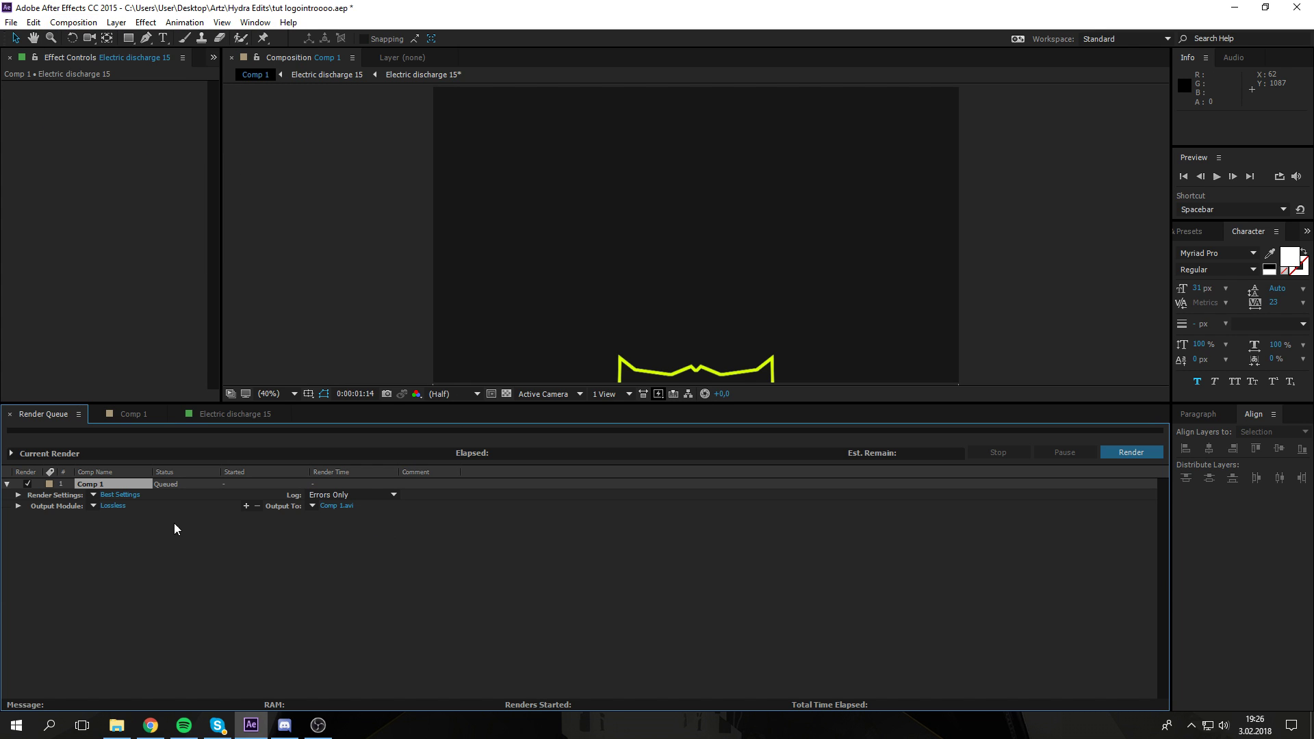
pyautogui.click(122, 495)
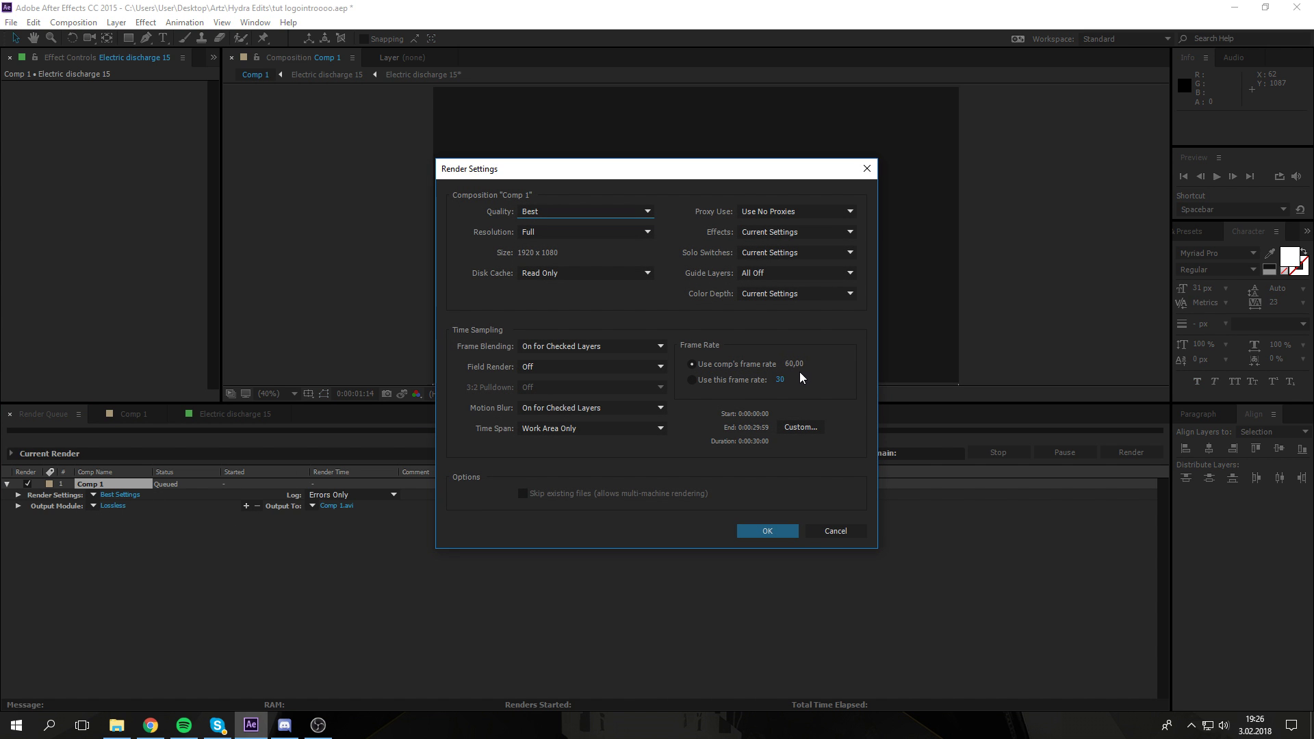
pyautogui.click(717, 382)
pyautogui.moveTo(779, 380); pyautogui.dragTo(789, 380)
pyautogui.click(556, 218)
pyautogui.click(562, 235)
pyautogui.click(560, 231)
pyautogui.click(561, 235)
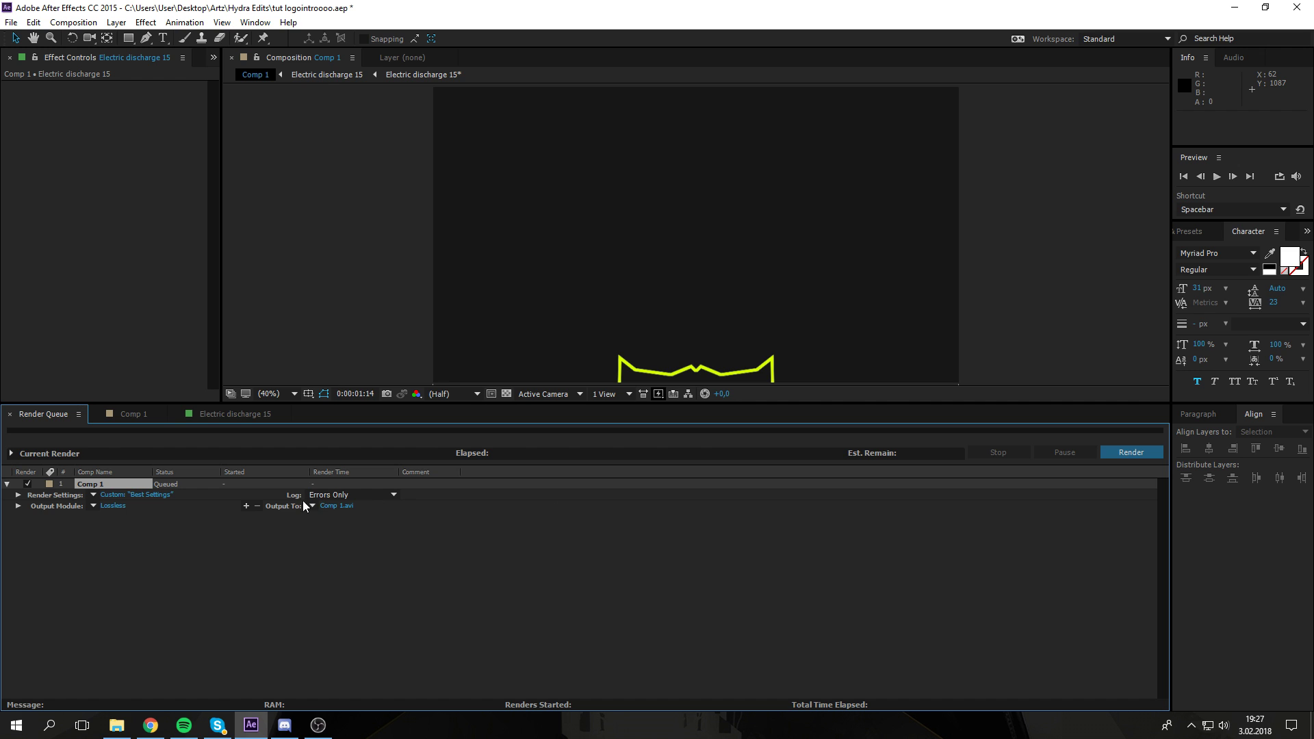
# Step: Configure Comp 1's output module with the AVI format and Audio Output Auto
pyautogui.click(114, 507)
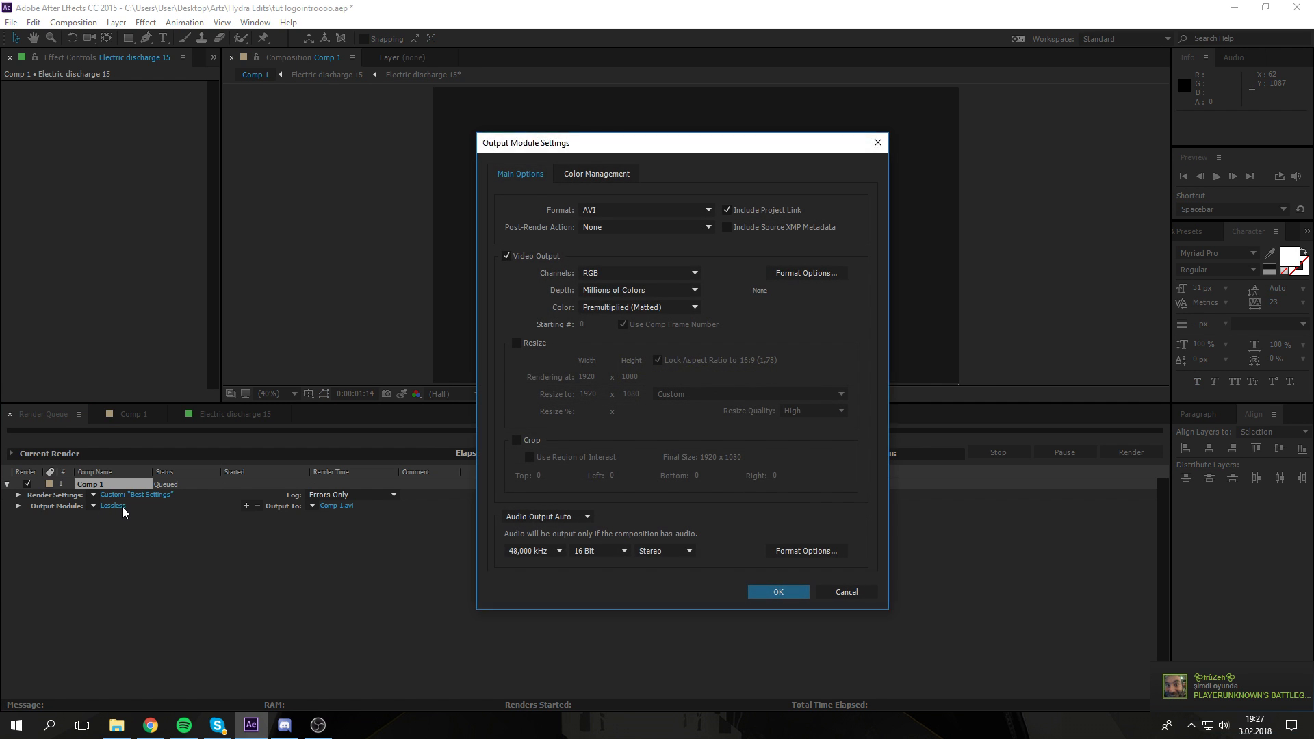
pyautogui.click(637, 211)
pyautogui.click(637, 236)
pyautogui.click(568, 526)
pyautogui.click(647, 536)
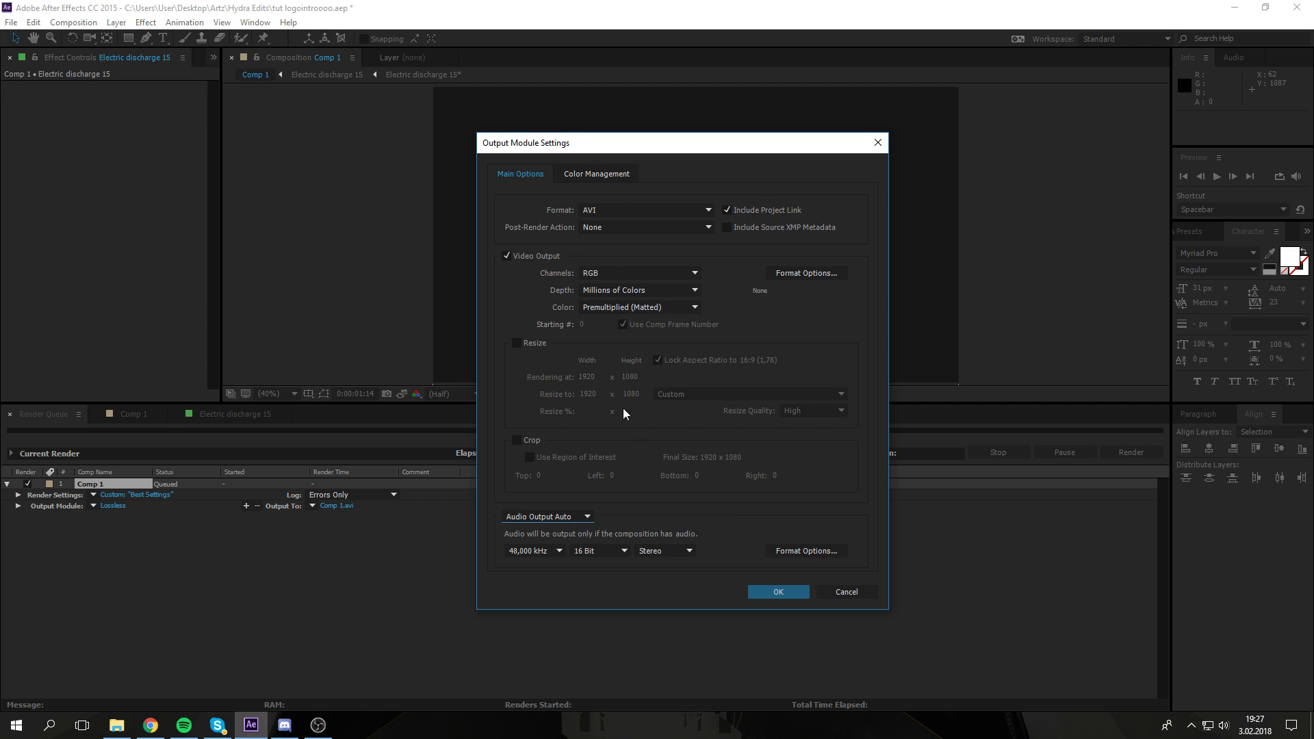
pyautogui.click(771, 595)
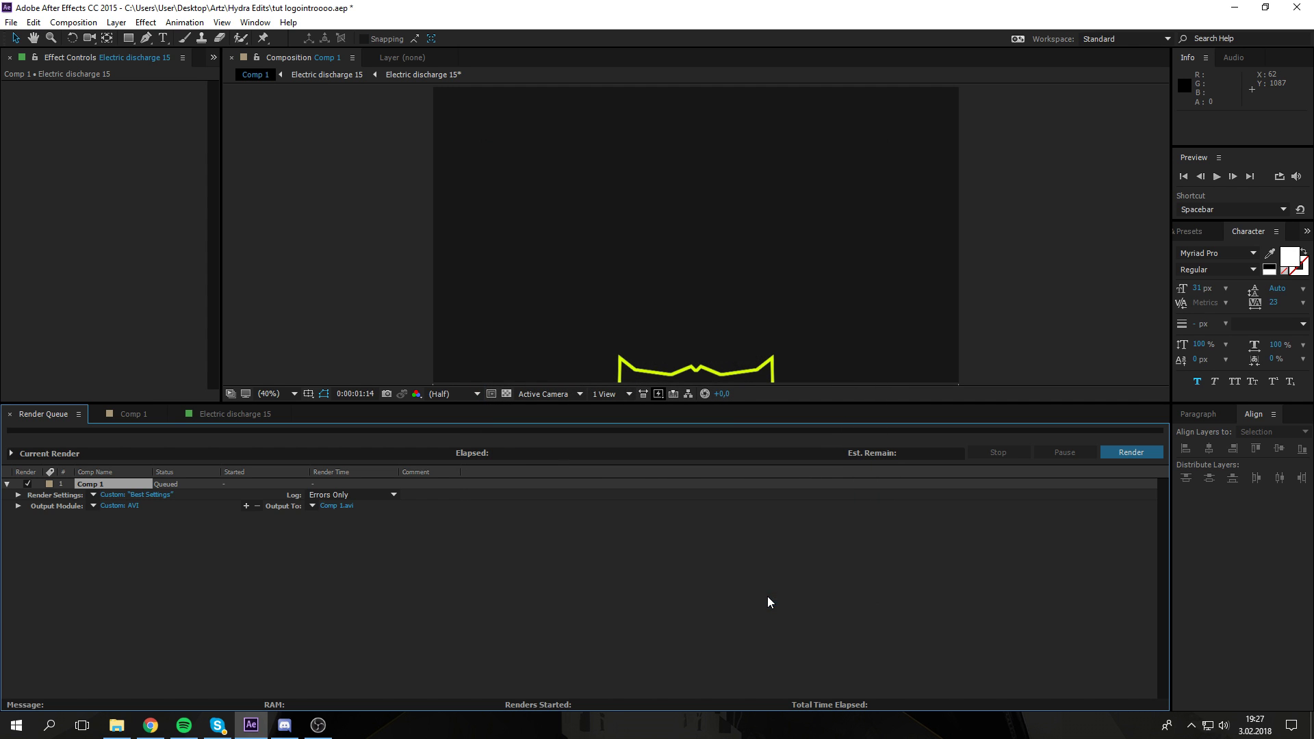
# Step: Set the output file to deneme introsu in the yedek the artz folder and start rendering Comp 1
pyautogui.click(338, 506)
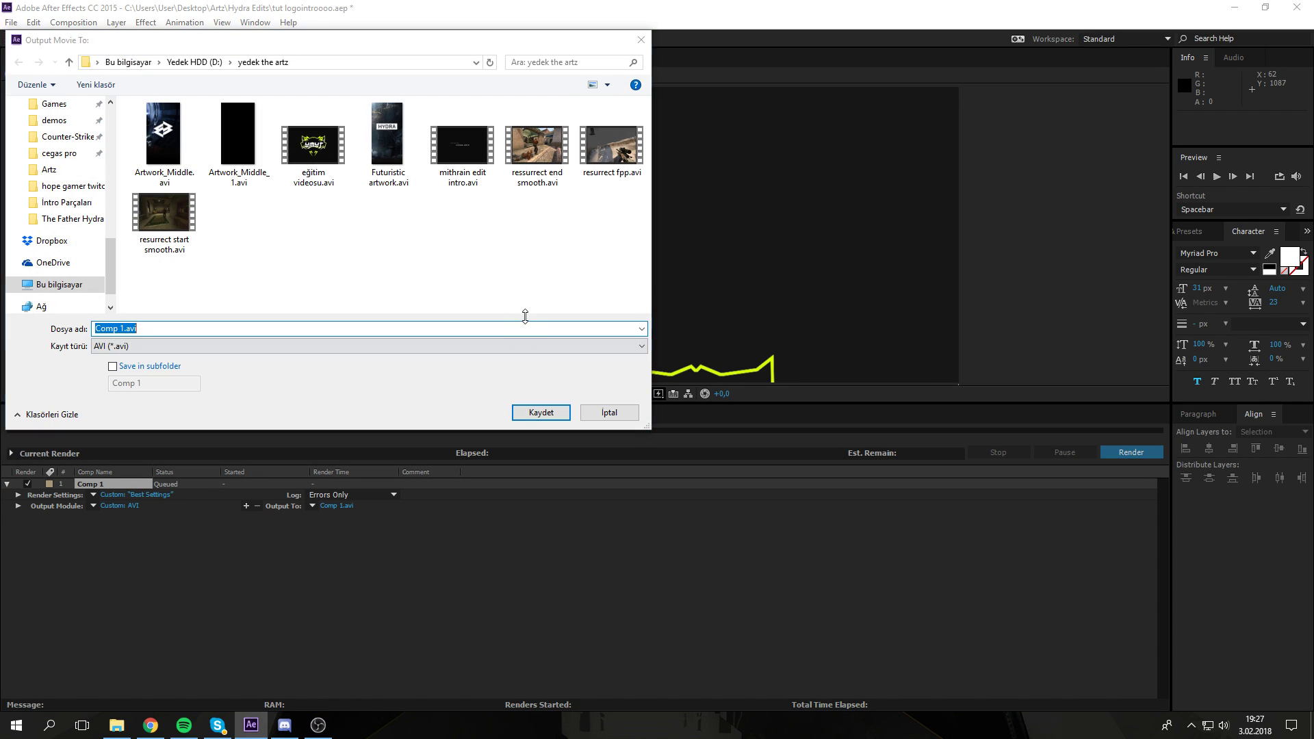
pyautogui.click(416, 246)
pyautogui.click(218, 329)
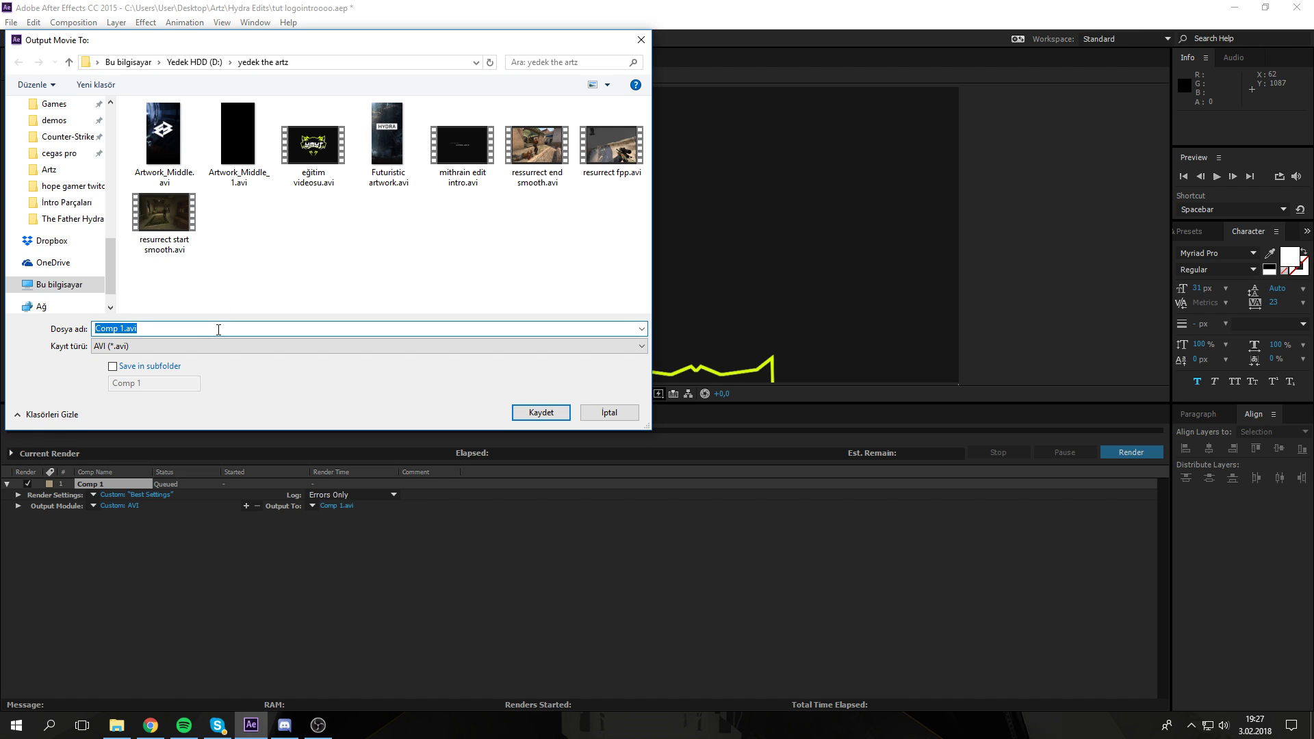
pyautogui.write('deneme introsu')
pyautogui.press('Return')
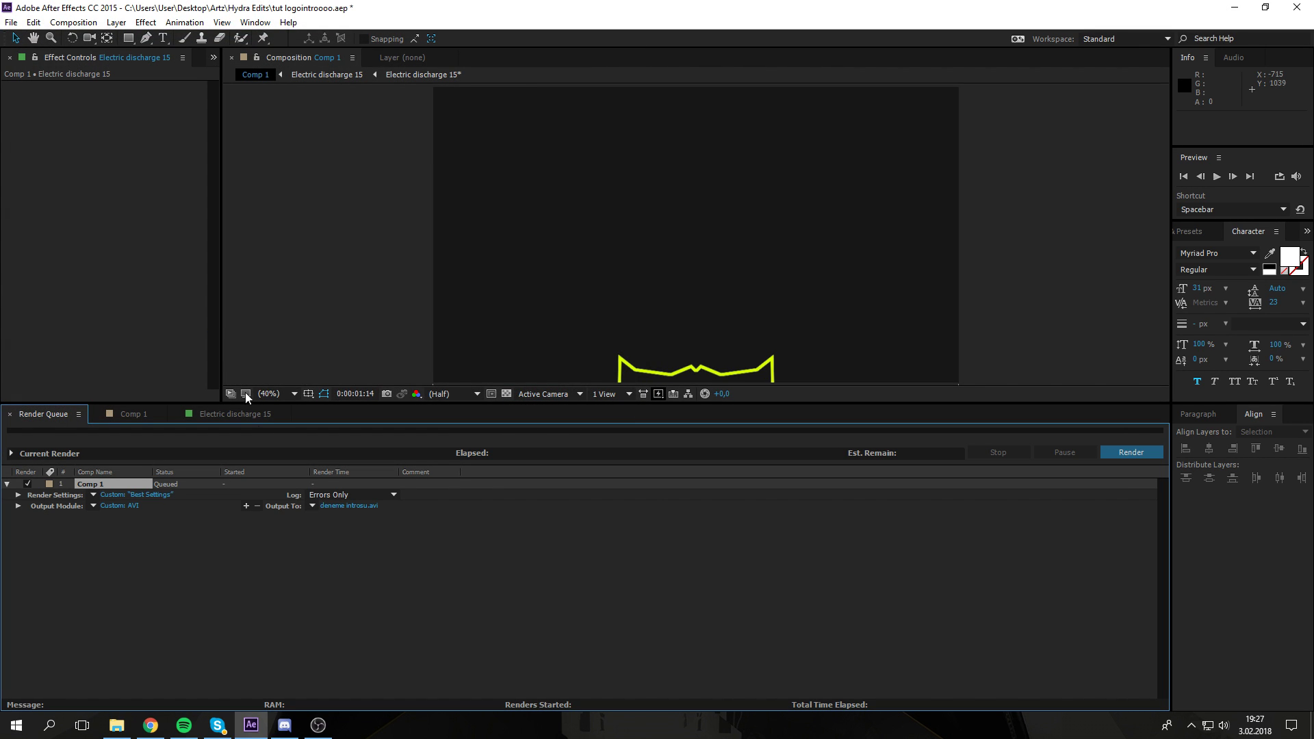
pyautogui.click(1129, 453)
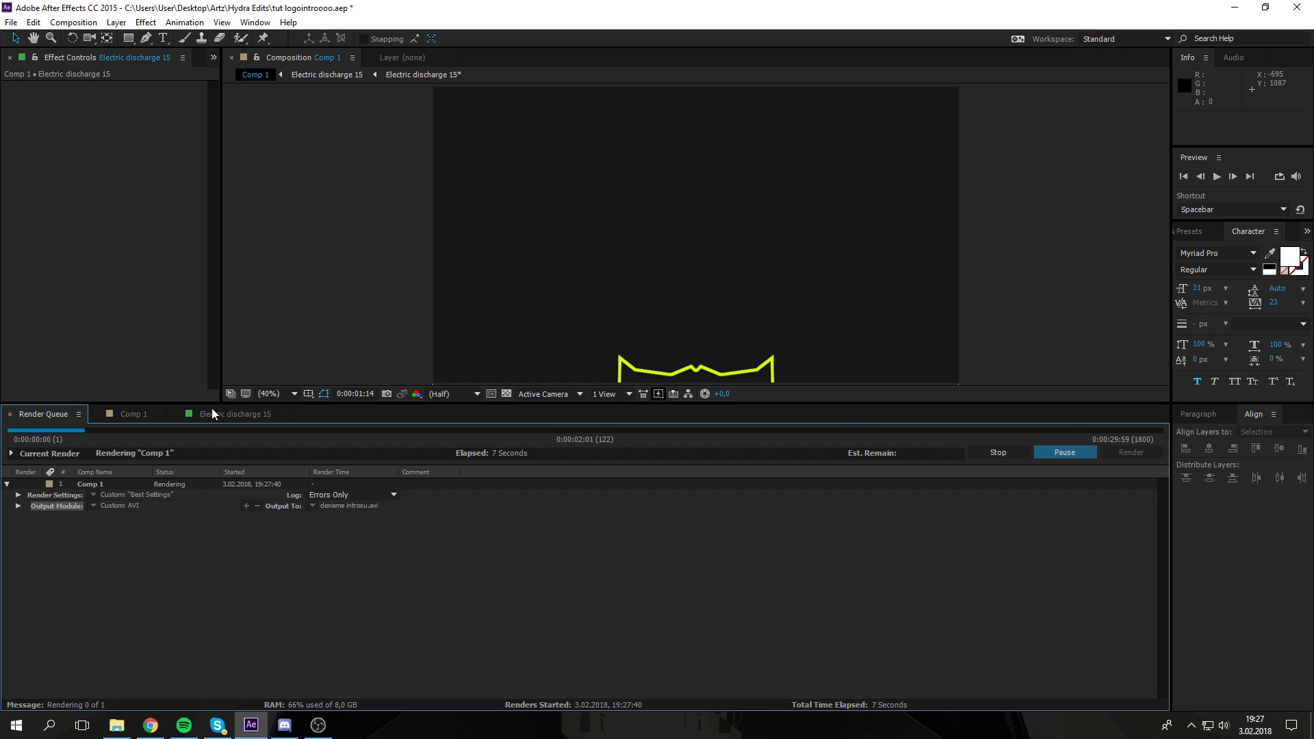
pyautogui.moveTo(225, 5); pyautogui.dragTo(282, 53)
pyautogui.moveTo(68, 302); pyautogui.dragTo(483, 310)
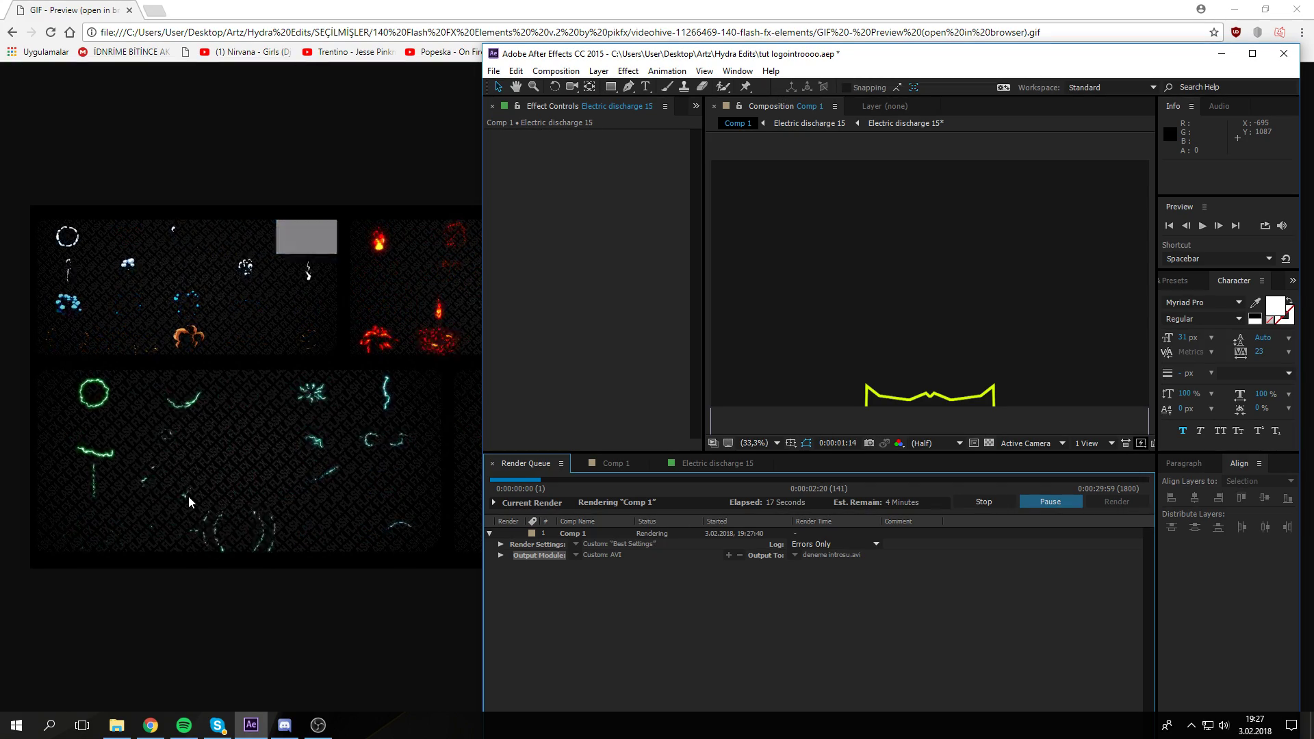
pyautogui.moveTo(890, 59); pyautogui.dragTo(703, 41)
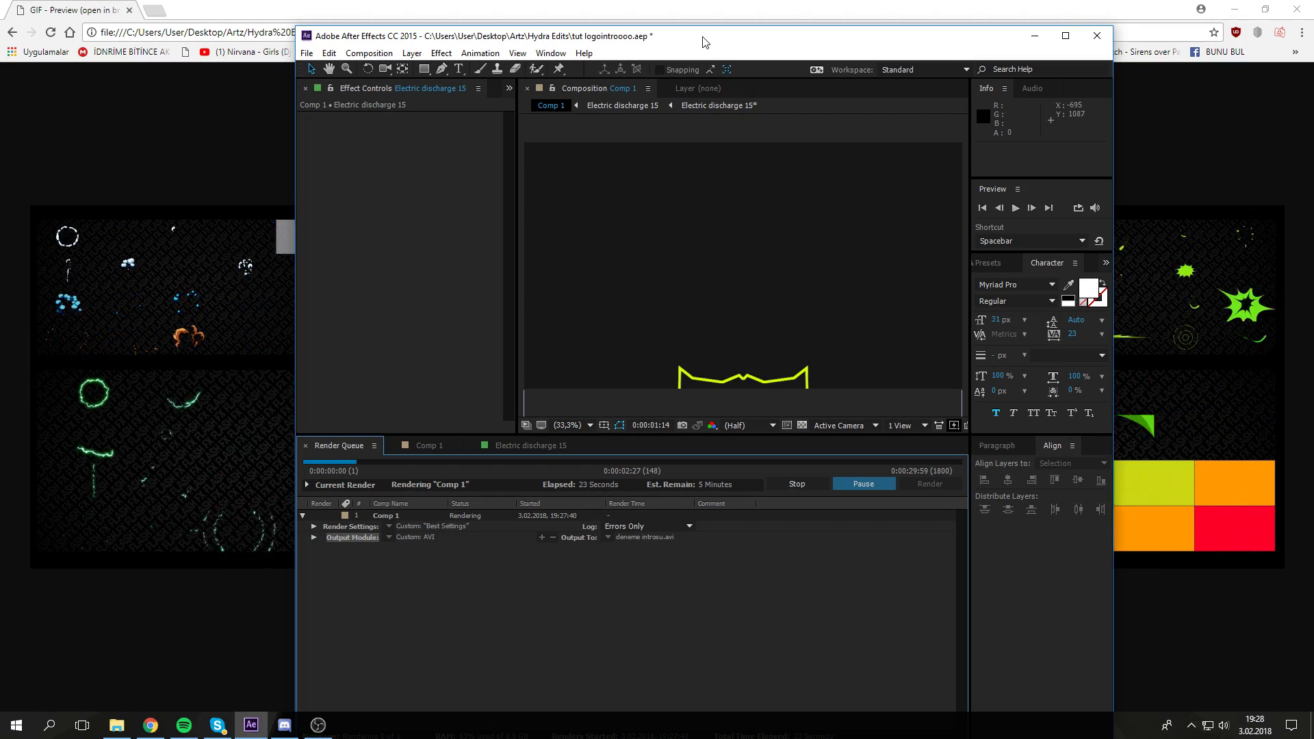
# Step: Switch to File Explorer, open the yedek the artz folder, view resurrect fpp.avi in the video player and leave full screen
pyautogui.click(116, 725)
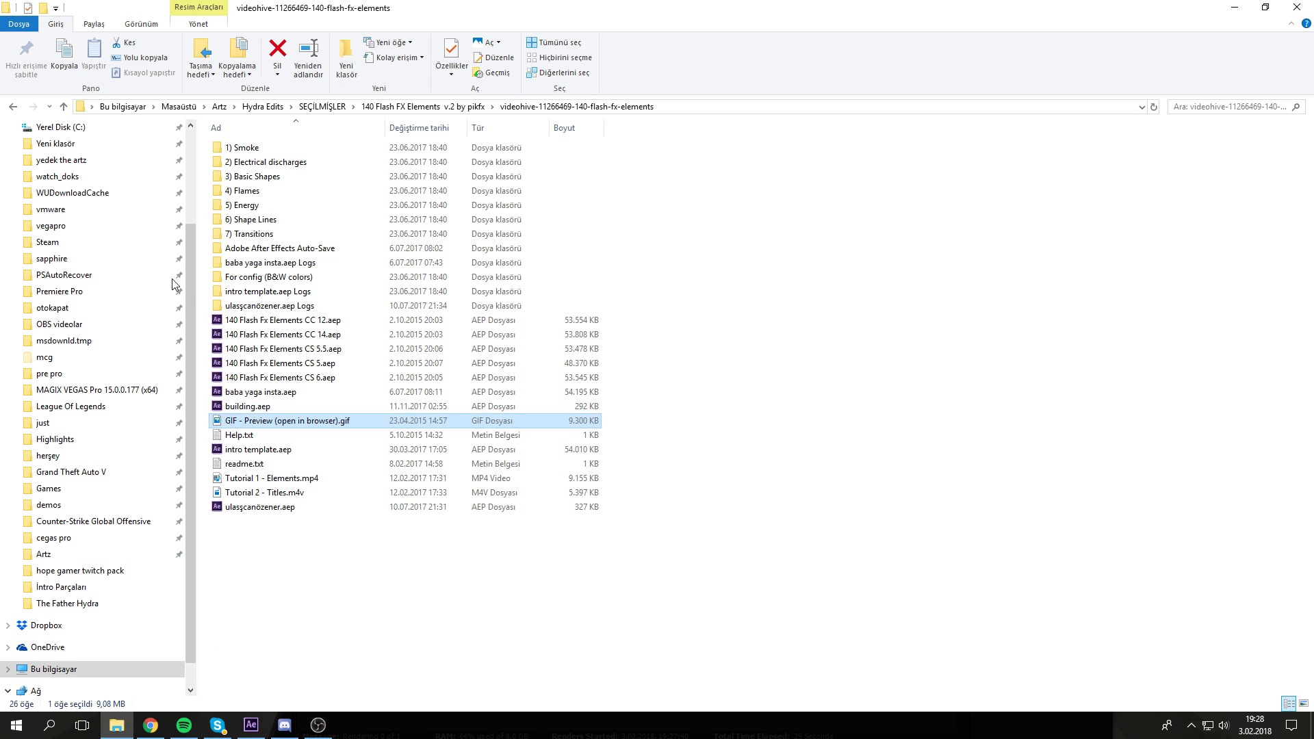
pyautogui.click(62, 159)
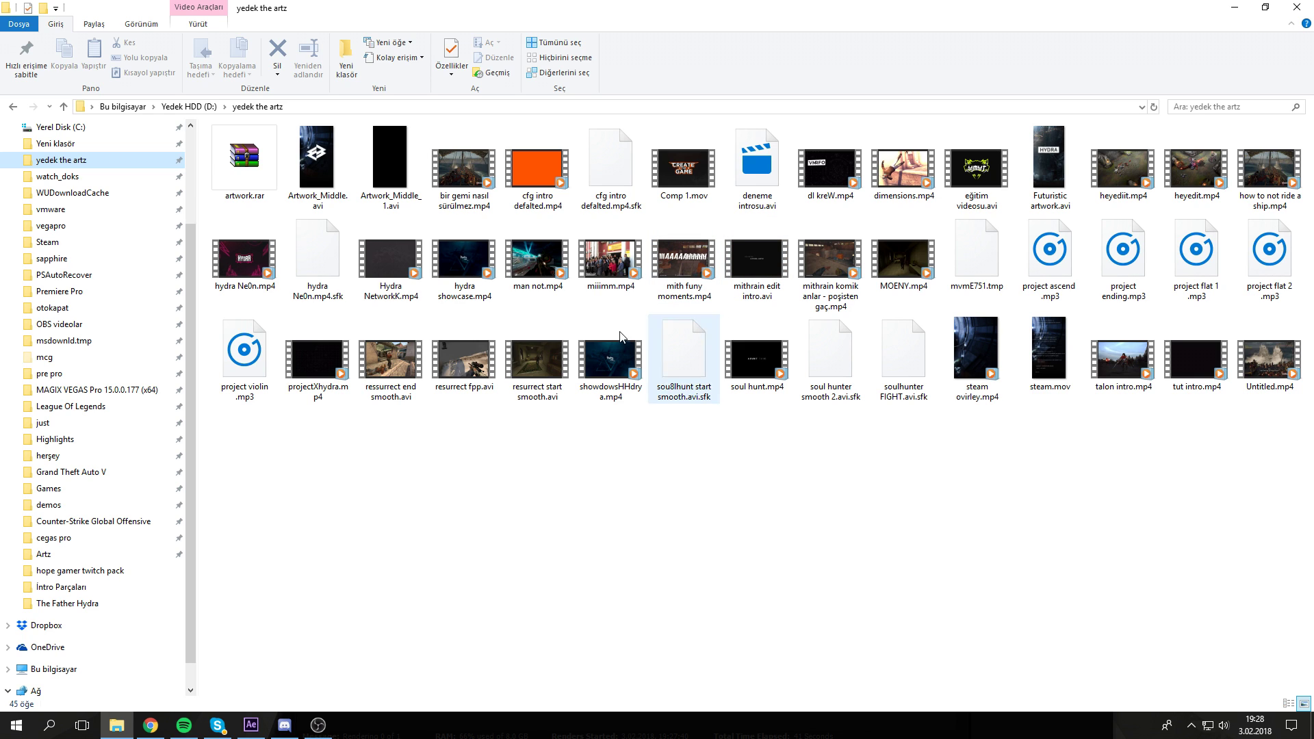
pyautogui.doubleClick(471, 370)
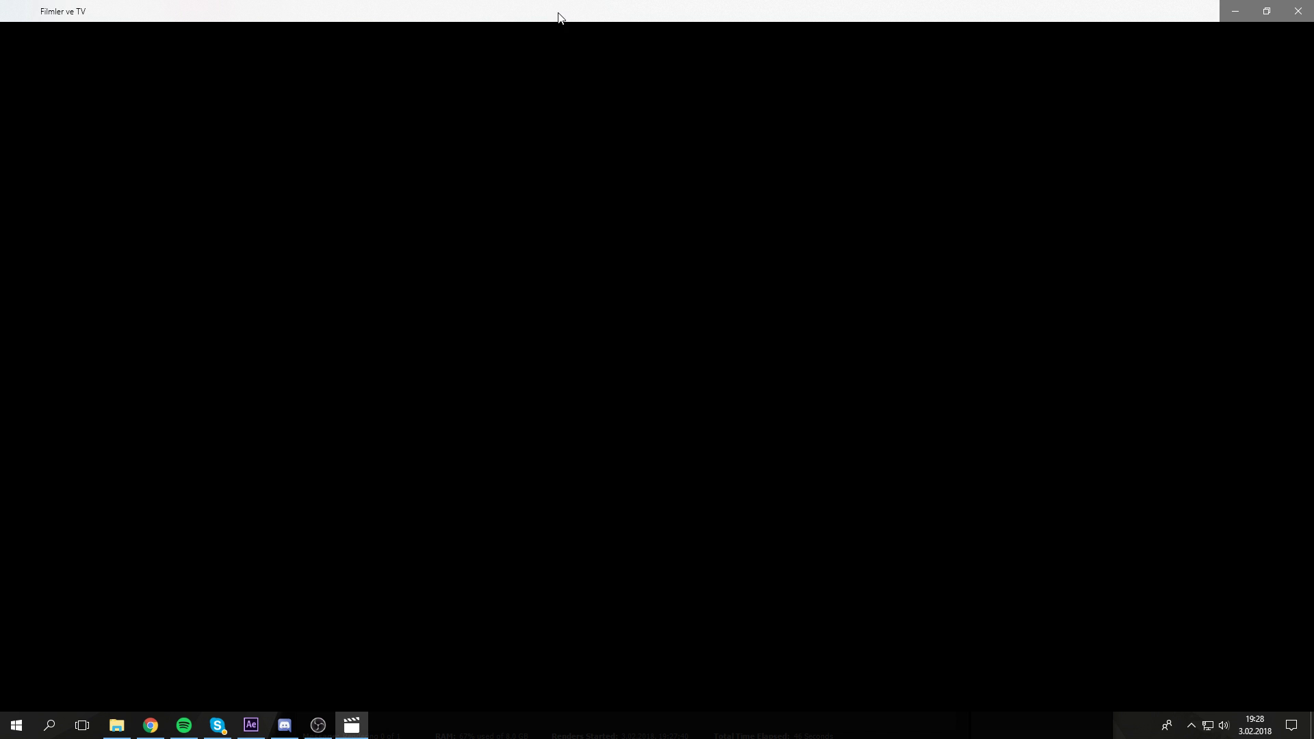
pyautogui.moveTo(558, 17); pyautogui.dragTo(572, 56)
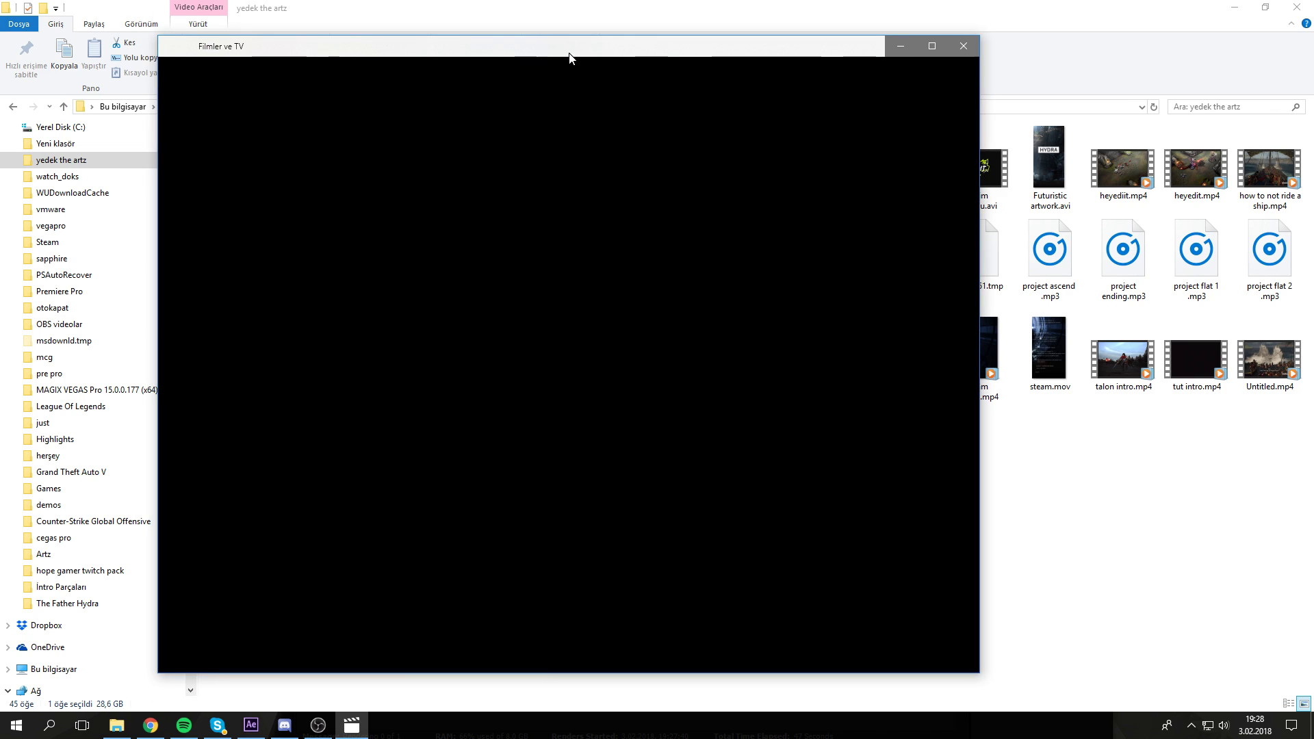
pyautogui.doubleClick(539, 369)
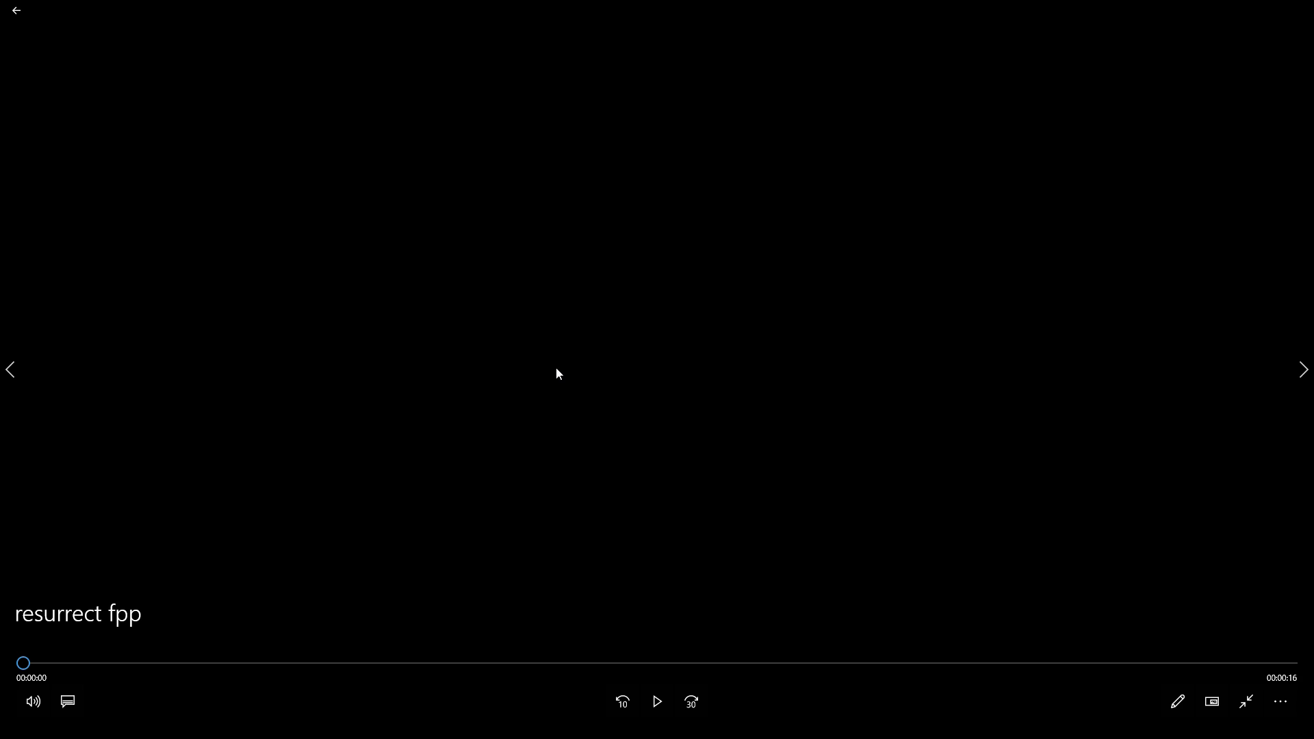
pyautogui.press('Escape')
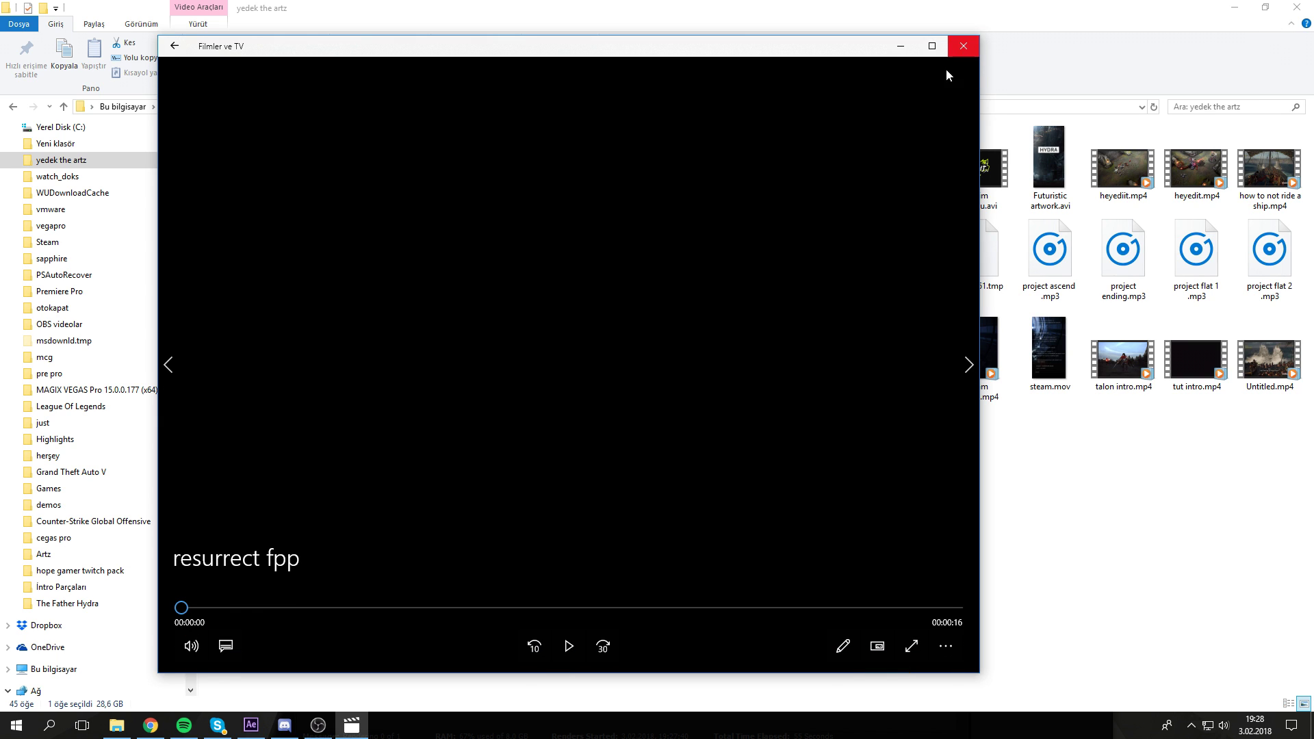
# Step: Close the resurrect fpp video and check the progress of the Comp 1 render in After Effects
pyautogui.click(963, 46)
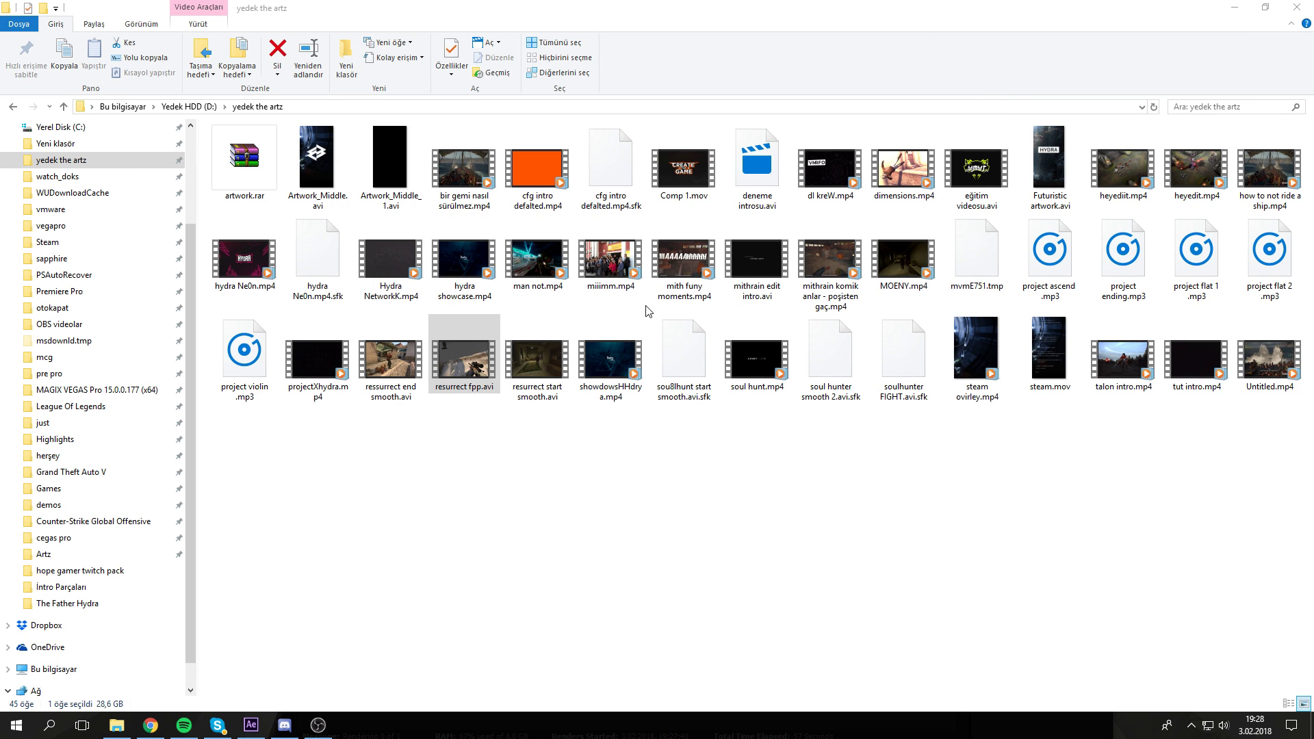
pyautogui.click(317, 725)
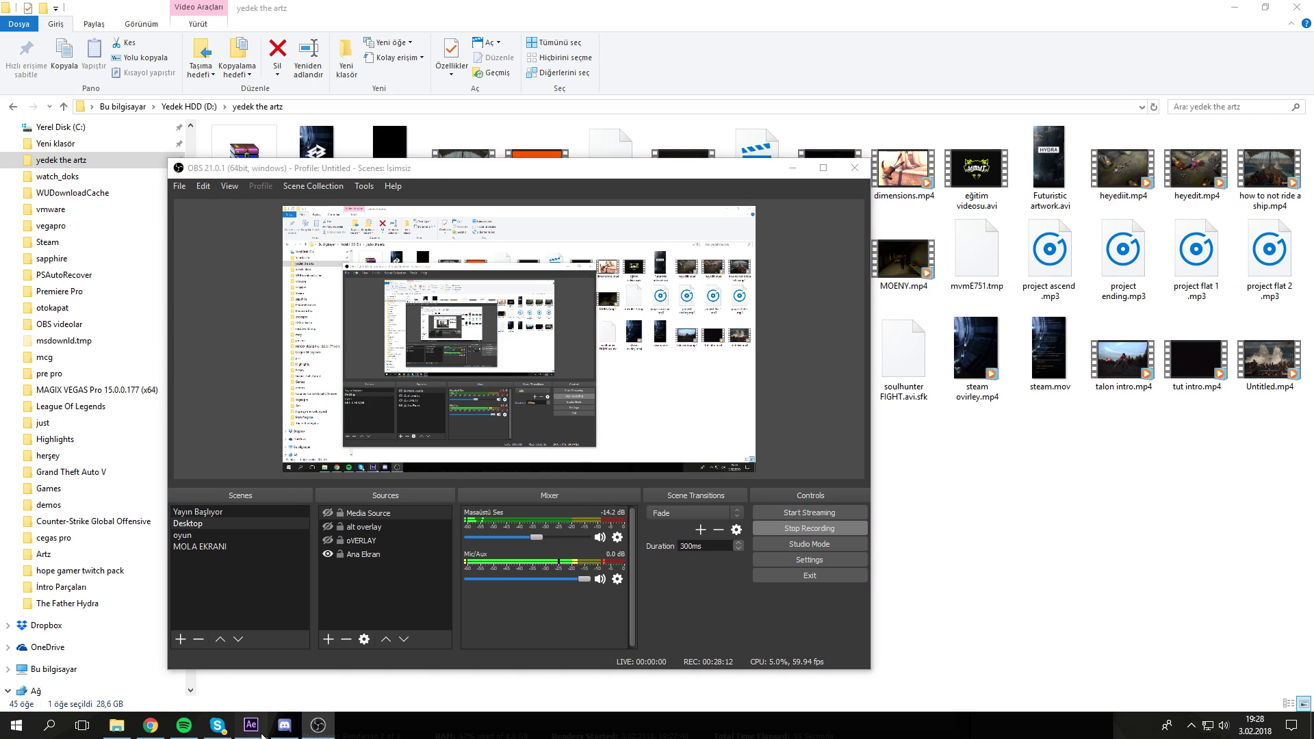
pyautogui.click(262, 732)
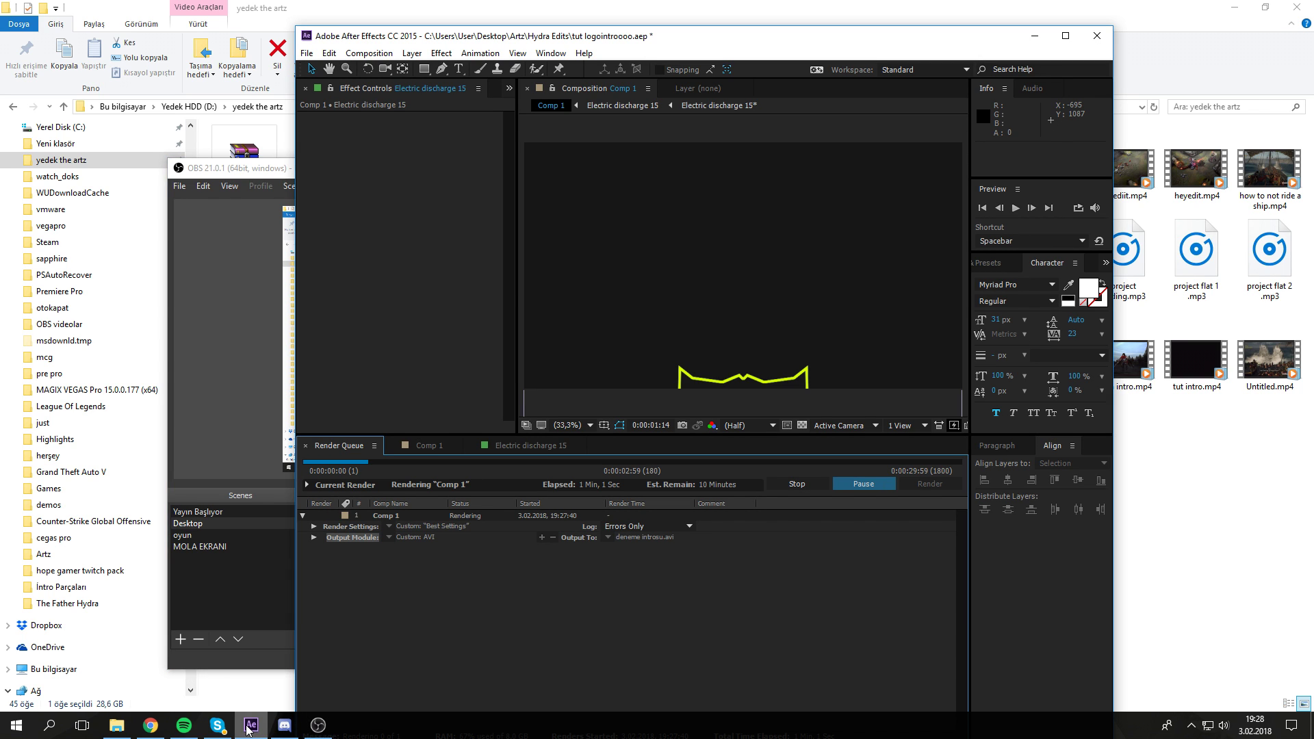
pyautogui.click(250, 727)
# Step: Find and launch HandBrake from the Windows search and minimise the OBS window
pyautogui.click(49, 725)
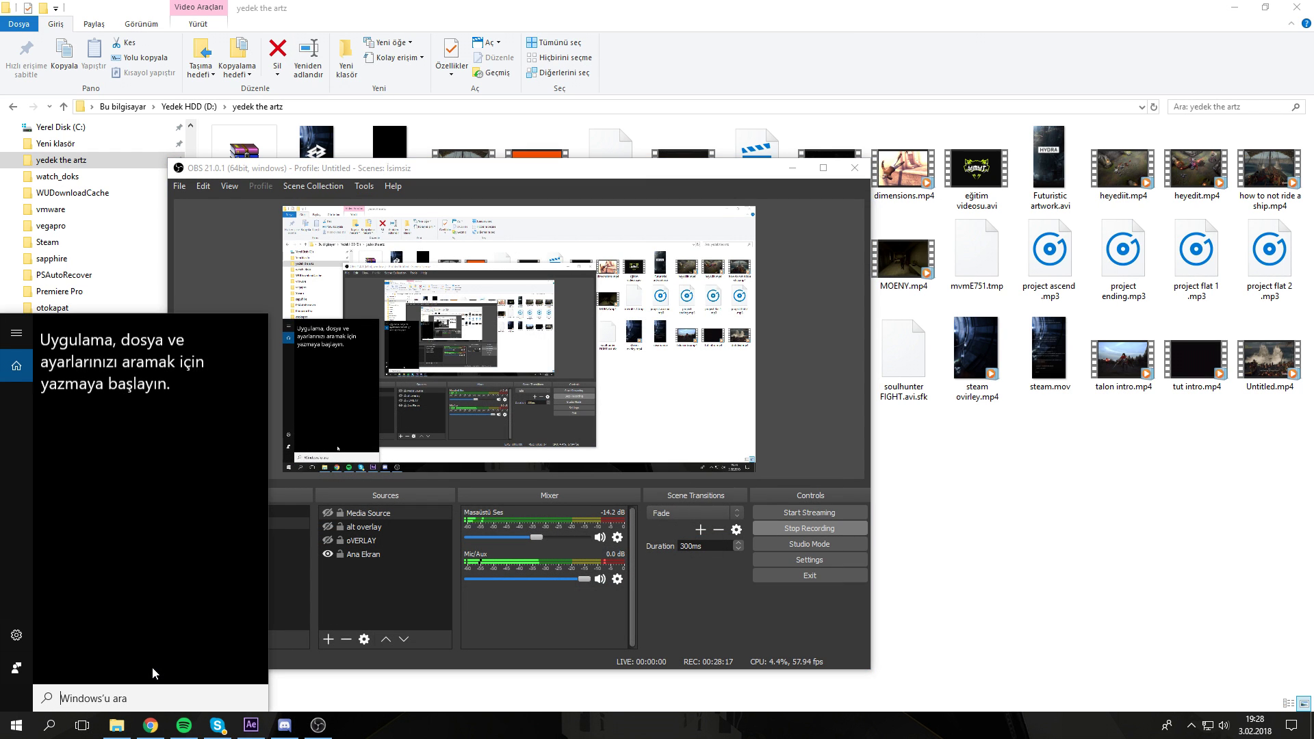
pyautogui.write('handbrake')
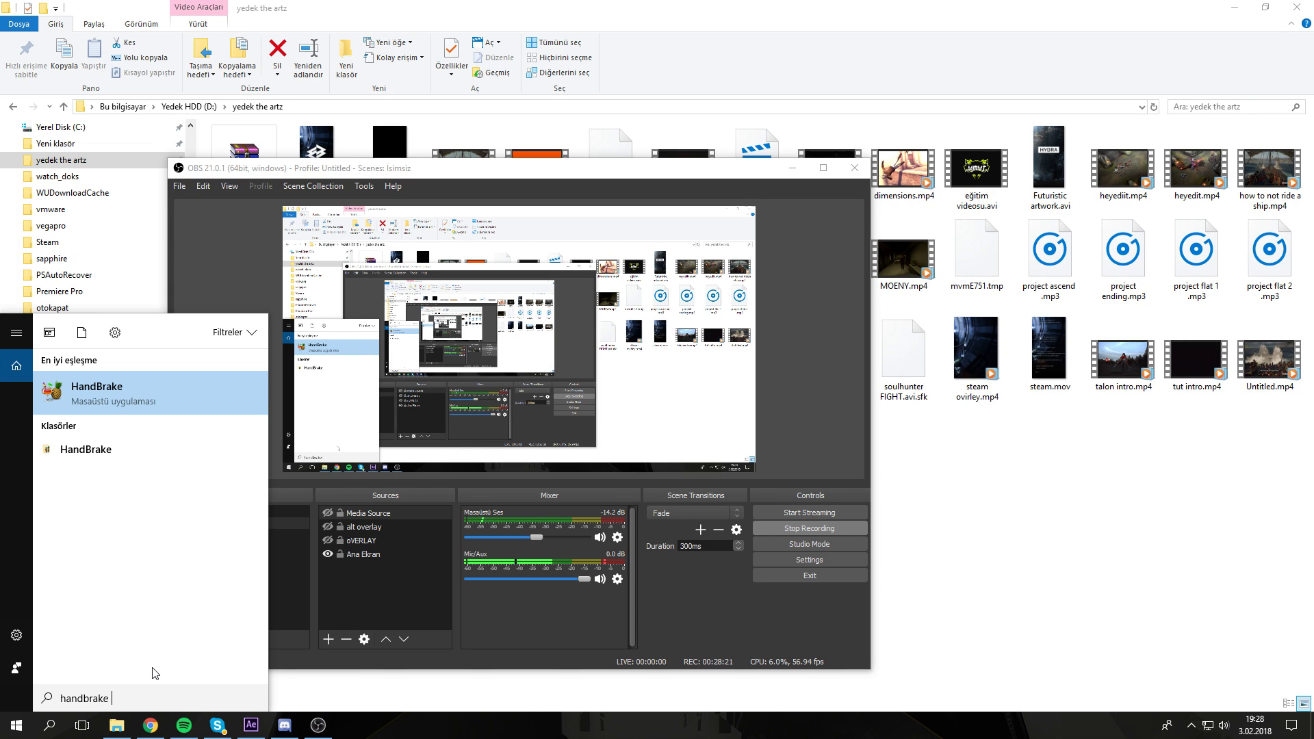
pyautogui.click(132, 397)
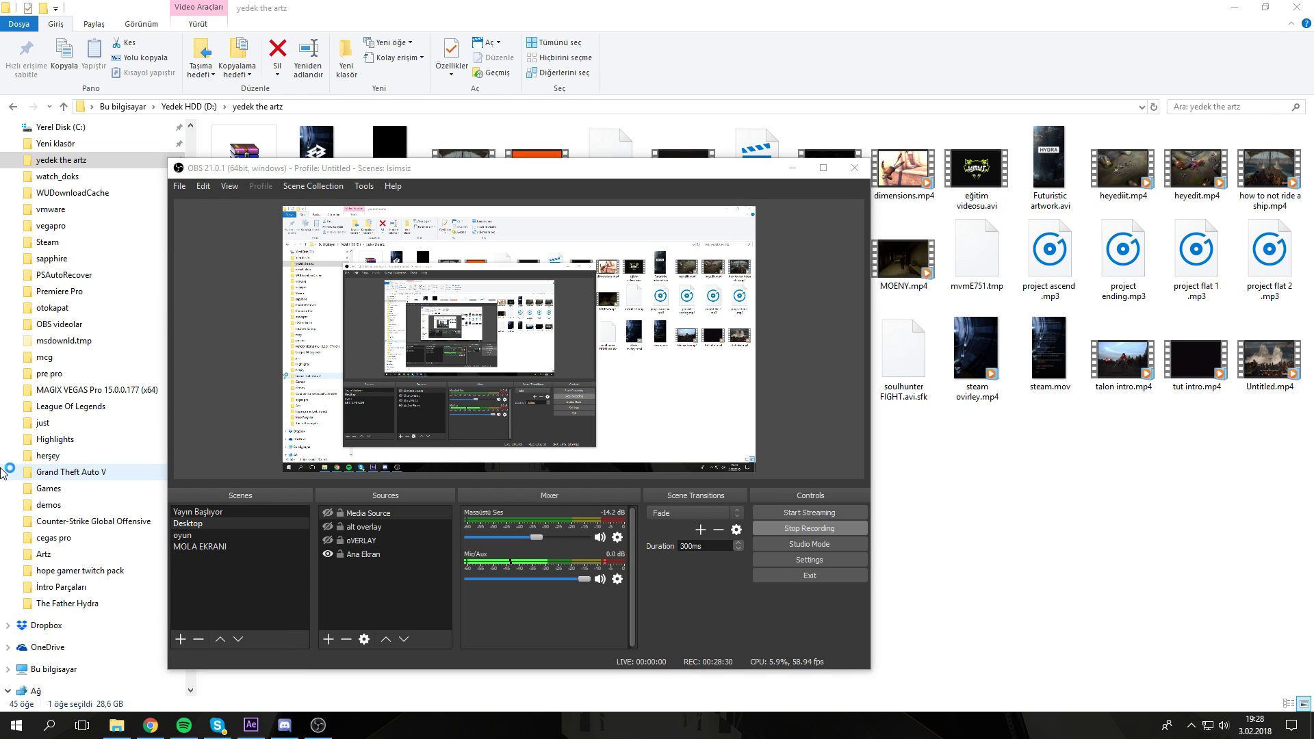
pyautogui.click(792, 168)
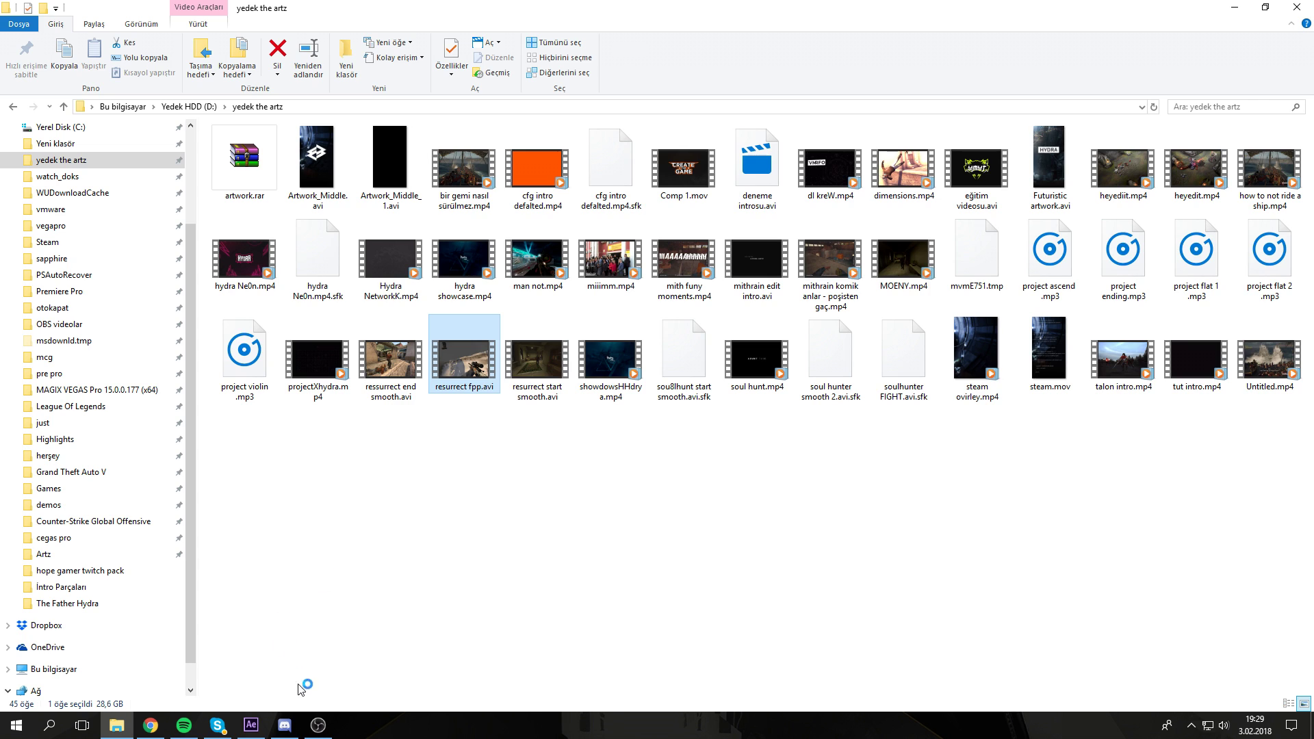
# Step: Stop the Comp 1 render in After Effects and switch to HandBrake
pyautogui.click(251, 725)
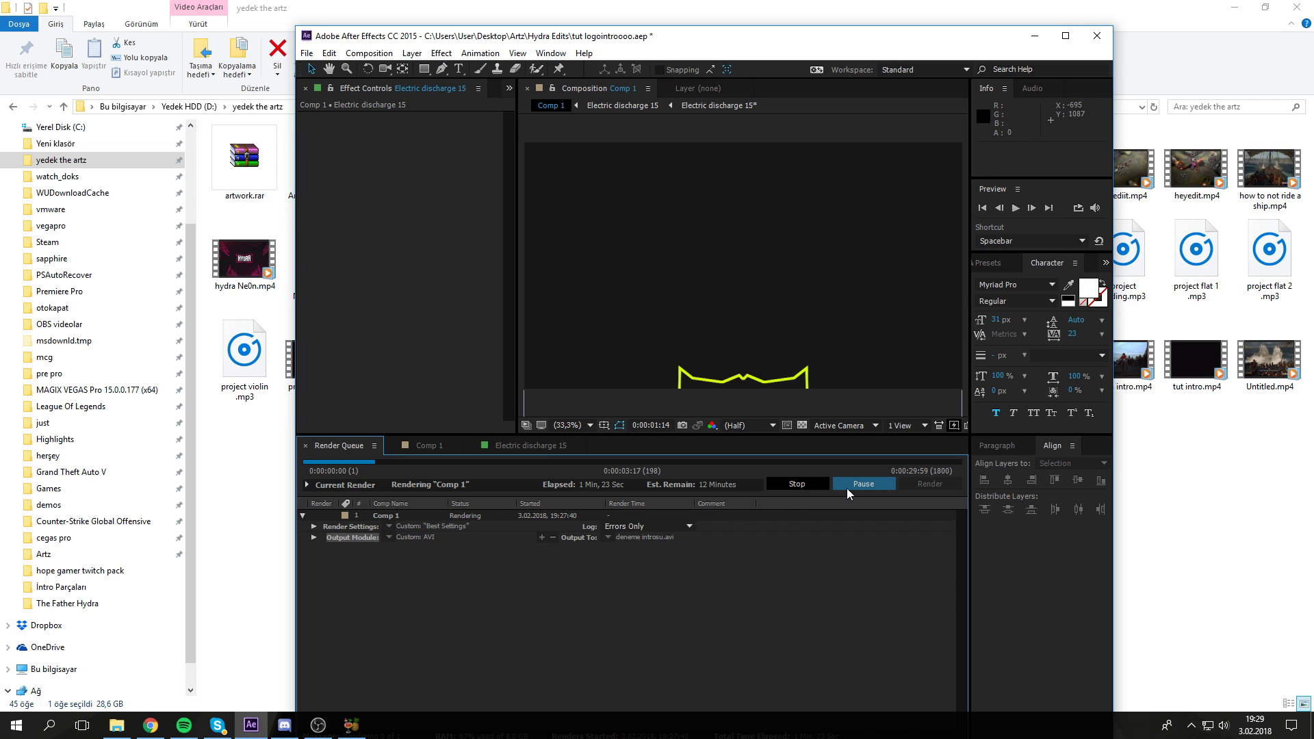
pyautogui.click(812, 488)
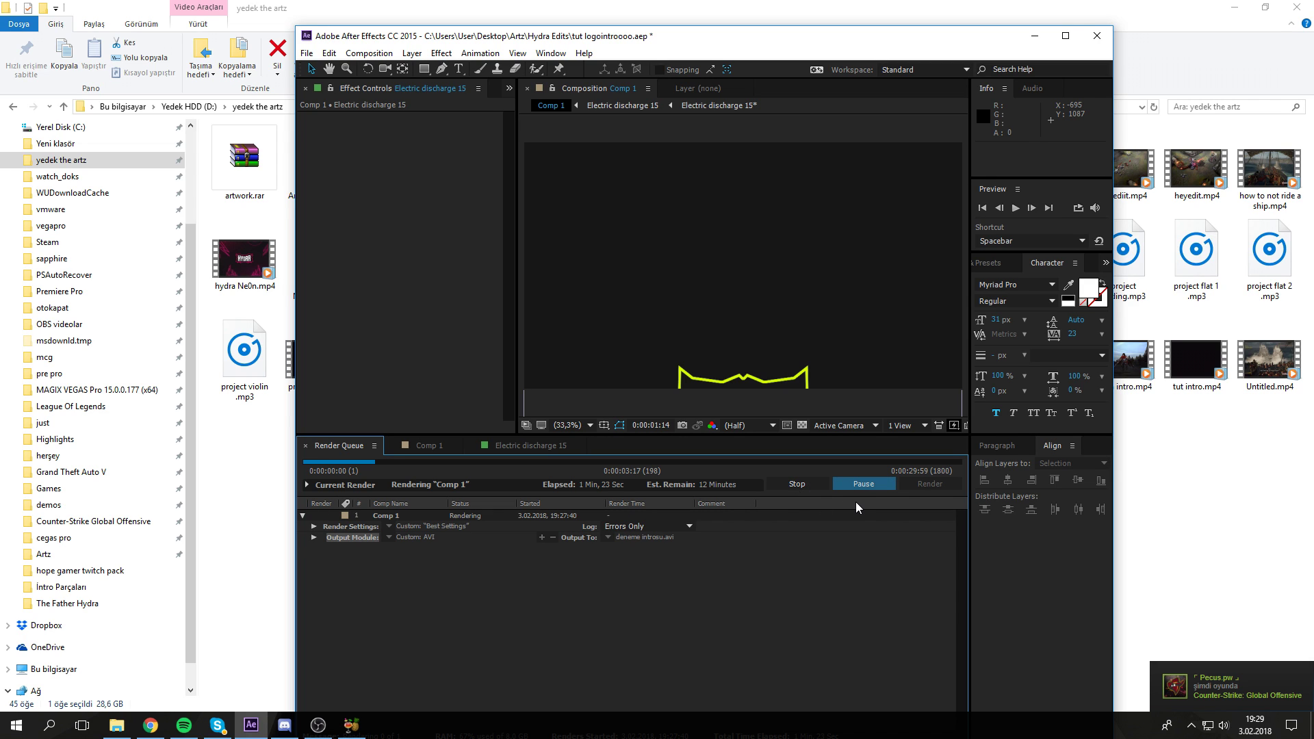
pyautogui.click(251, 725)
pyautogui.click(352, 724)
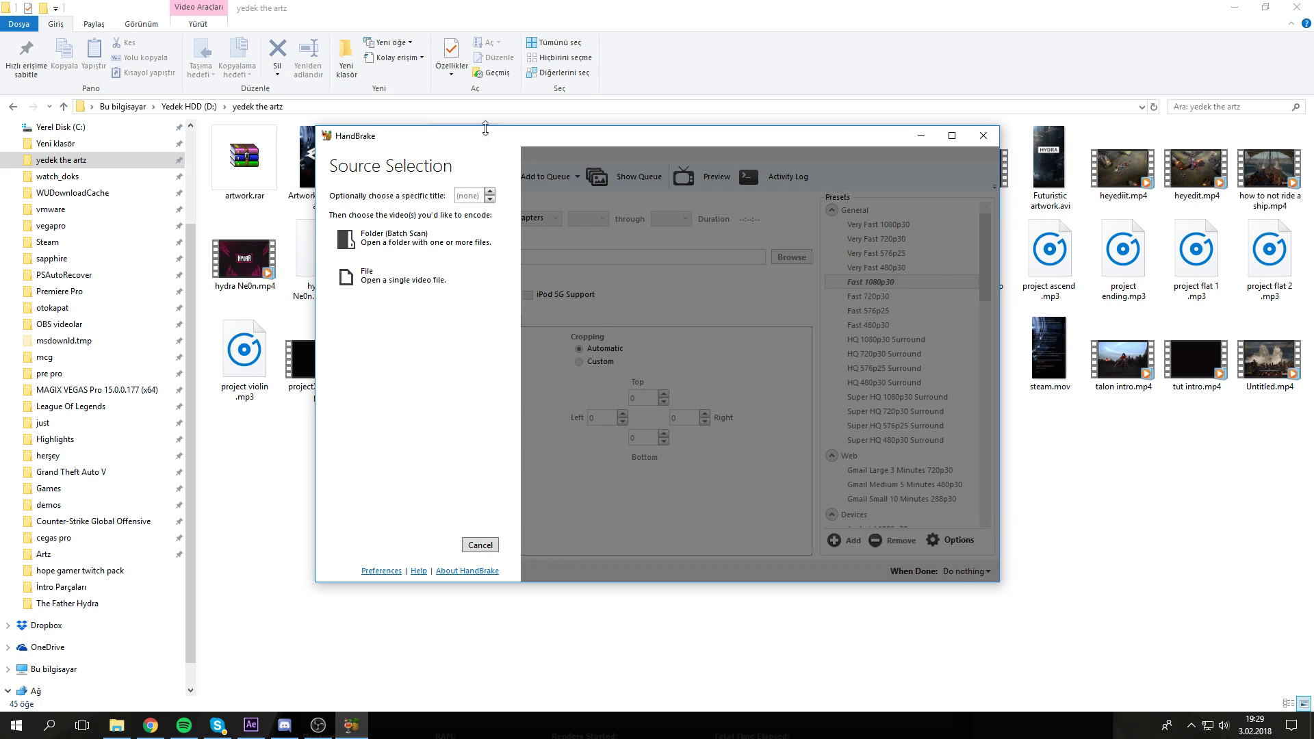
# Step: Try to load Artwork_Middle.avi from the yedek the artz folder as the single-file source
pyautogui.click(356, 277)
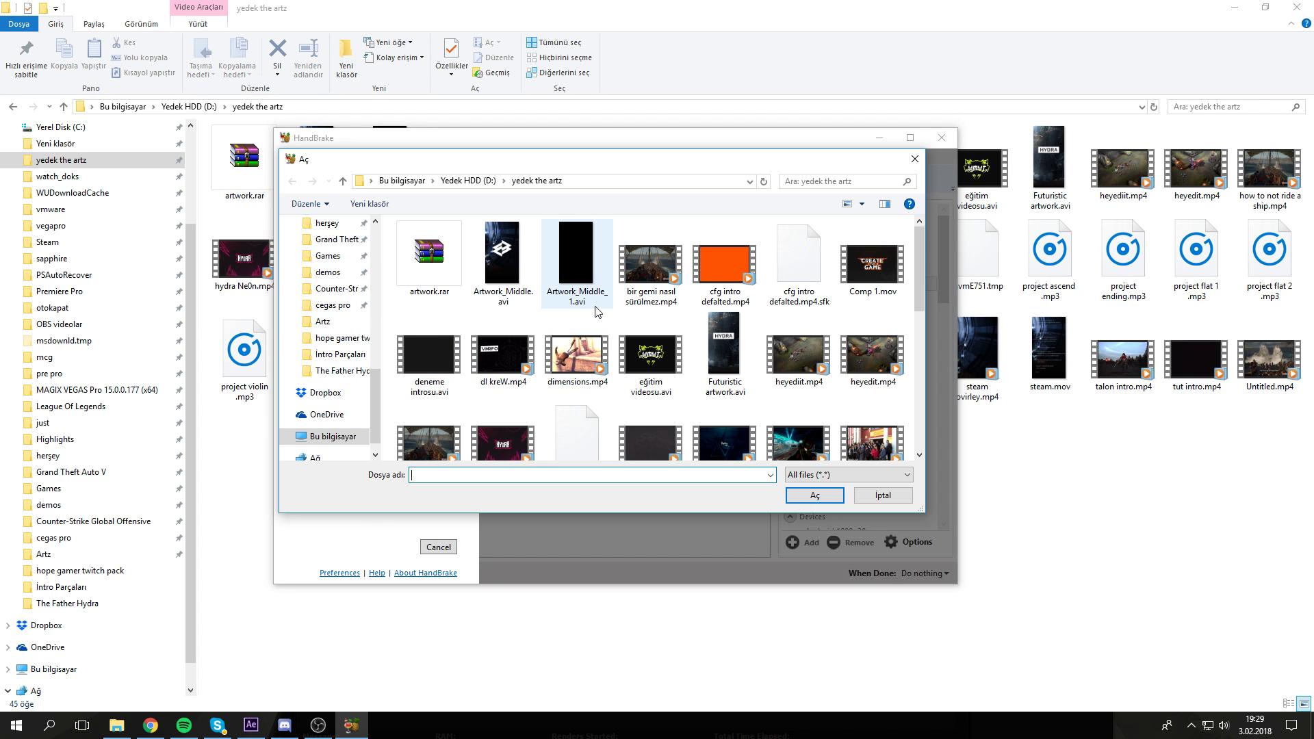
pyautogui.doubleClick(503, 264)
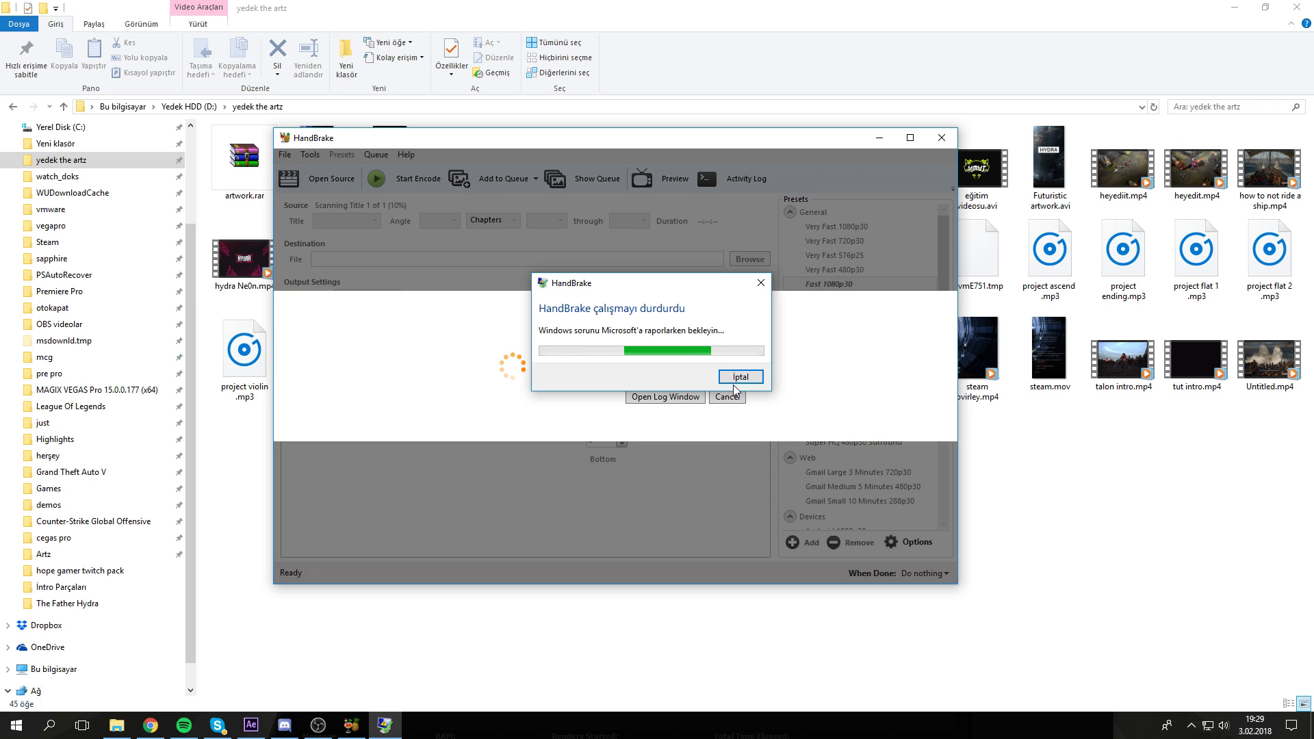
pyautogui.click(739, 377)
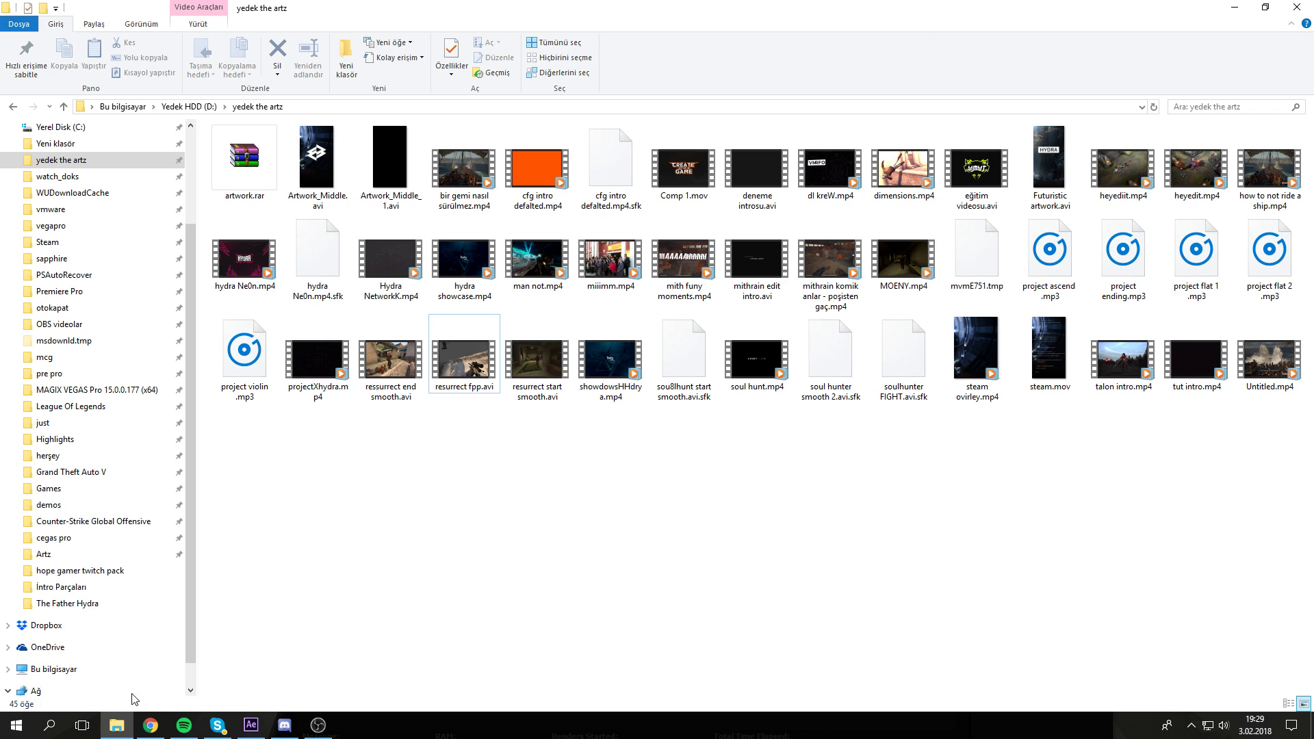
# Step: Relaunch HandBrake and load dimensions.mp4 from the yedek the artz folder as the single-file source
pyautogui.click(50, 727)
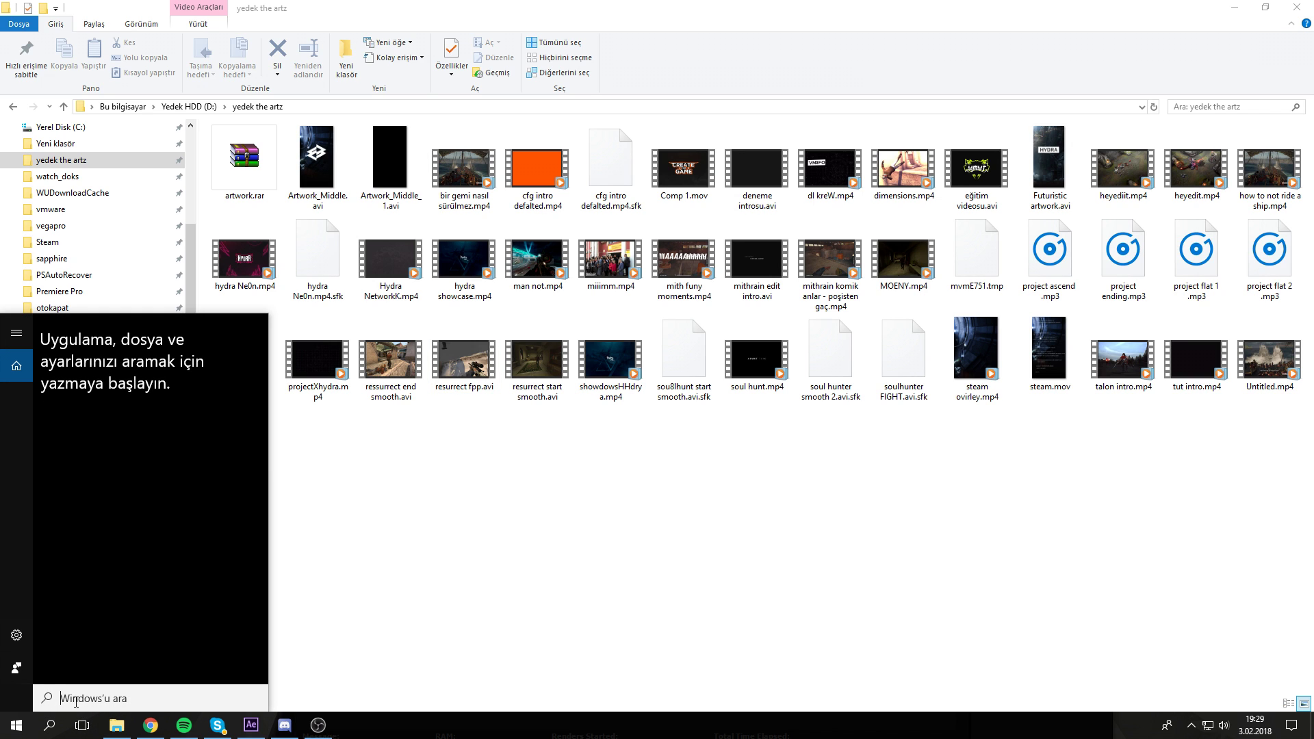
pyautogui.write('hand')
pyautogui.press('Return')
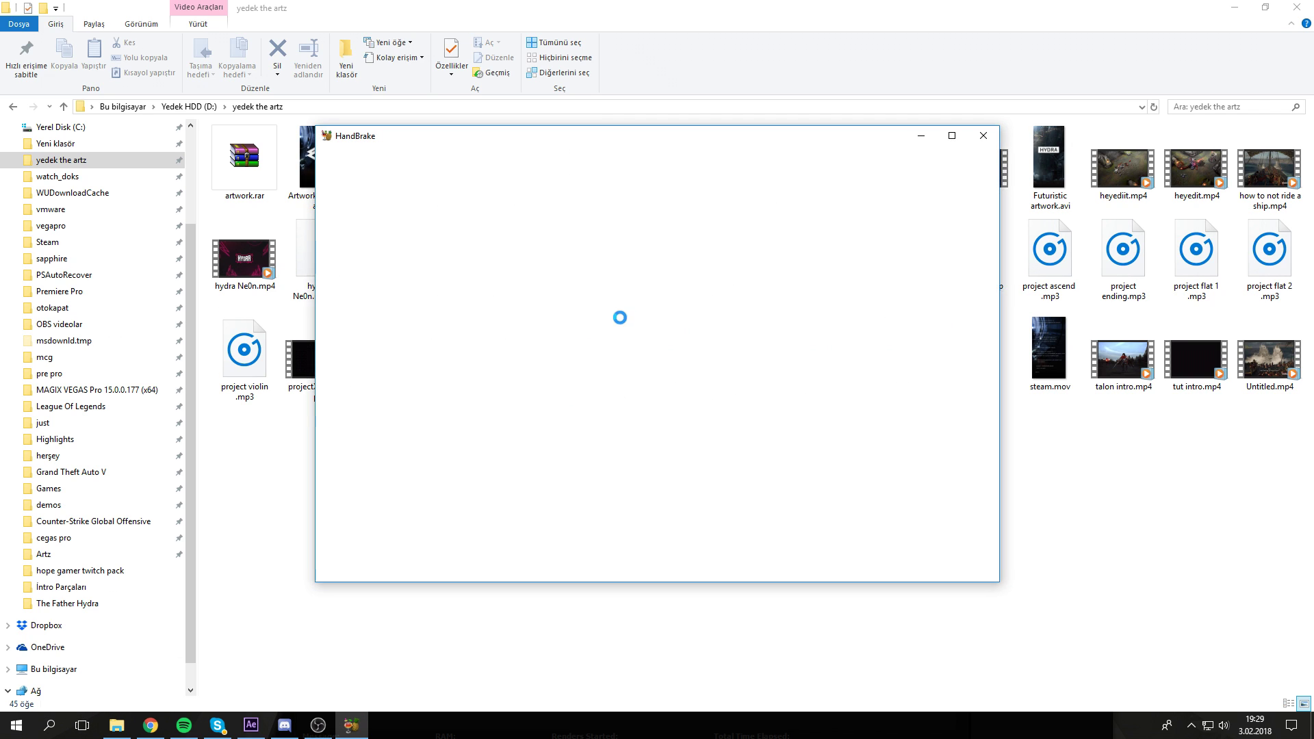
pyautogui.click(403, 279)
pyautogui.click(628, 358)
pyautogui.click(857, 492)
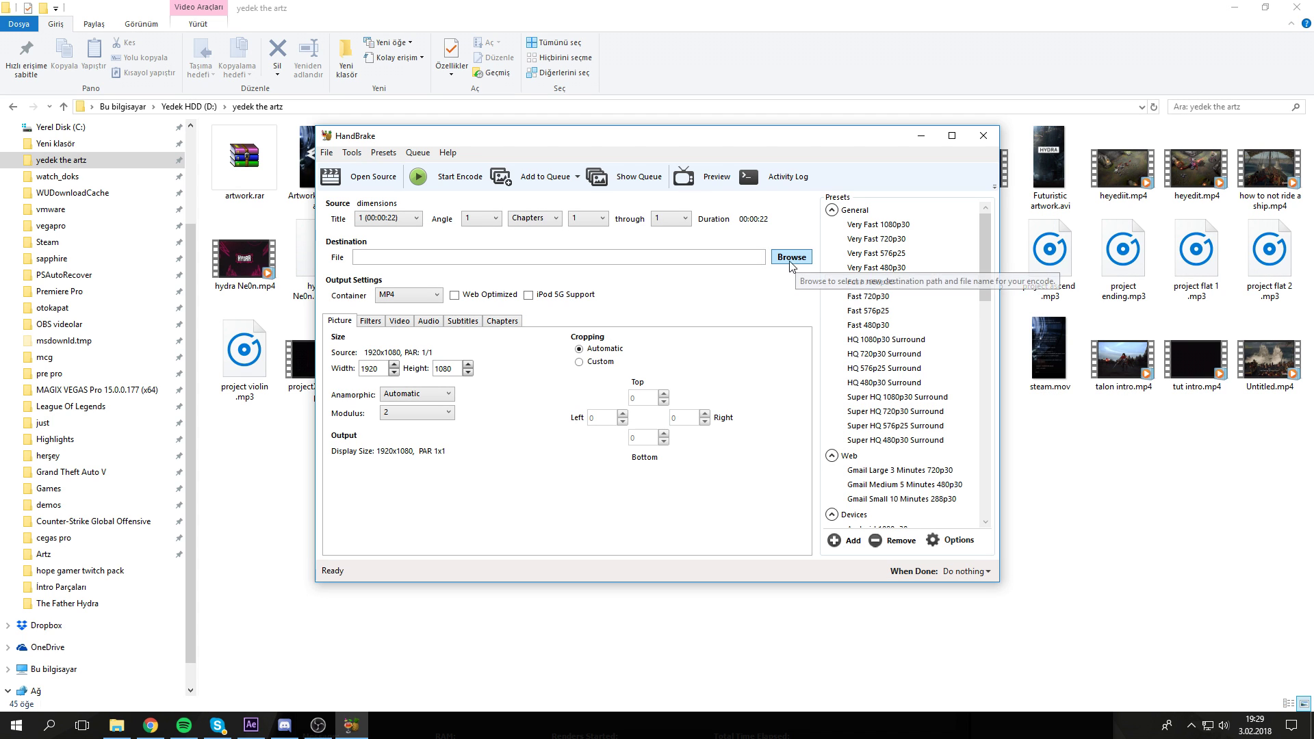
# Step: Set the destination file to ajxajhajjaxxa.mp4 in the yedek the artz folder
pyautogui.click(548, 263)
pyautogui.click(795, 261)
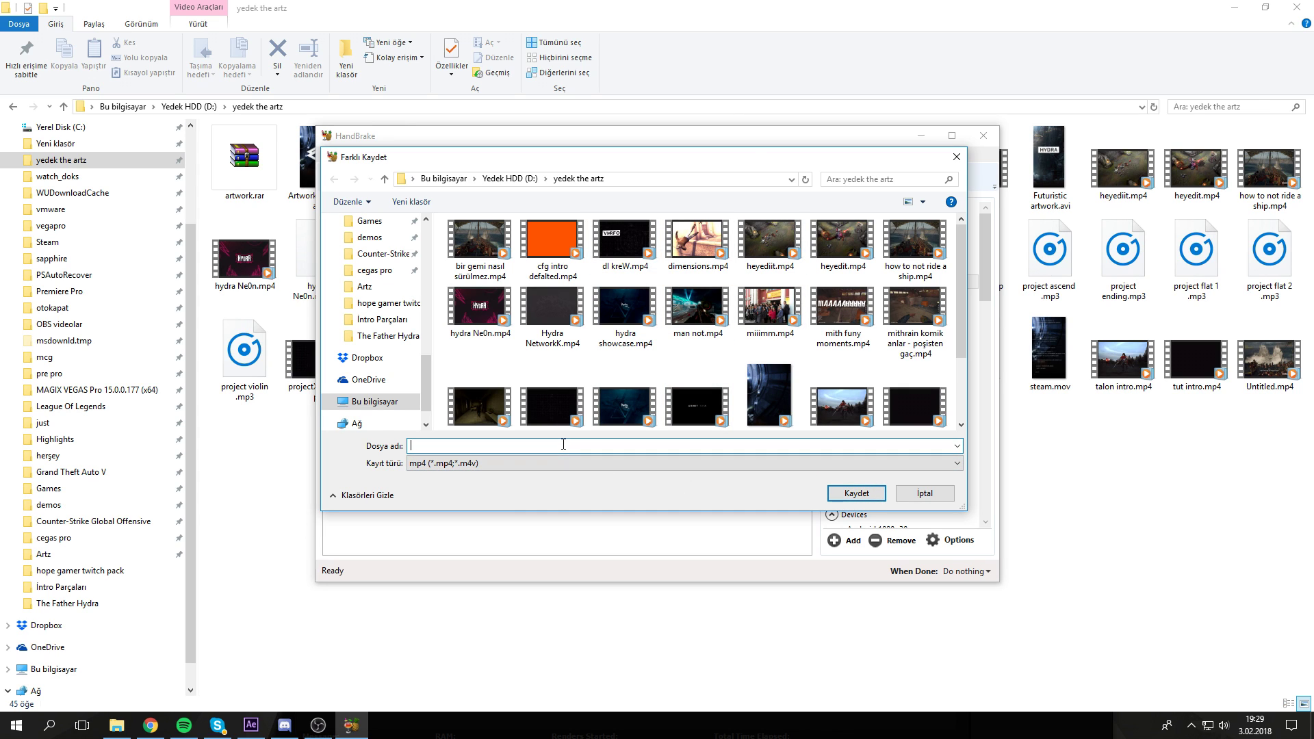
pyautogui.write('ajxajhajjaxxa')
pyautogui.press('Return')
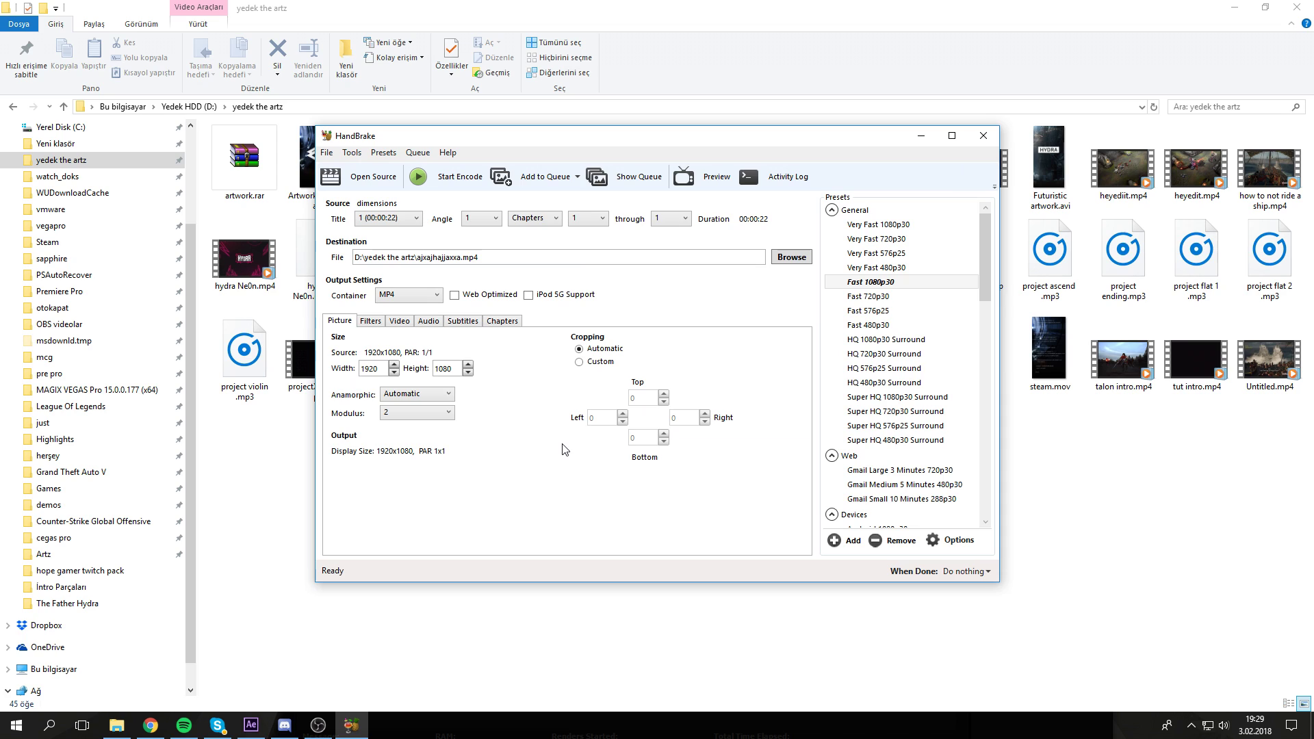
# Step: Go through the picture width and height settings and set the cropping to Custom
pyautogui.click(384, 370)
pyautogui.click(454, 370)
pyautogui.click(590, 361)
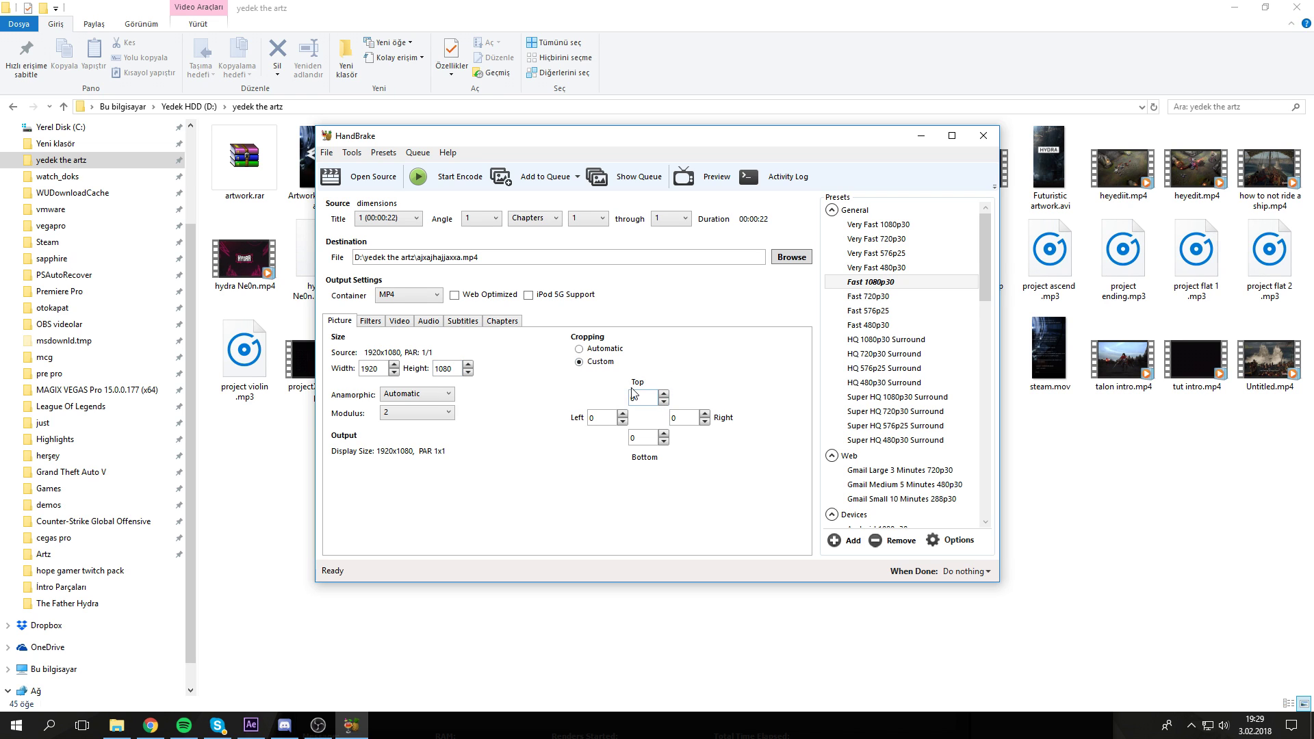
pyautogui.click(601, 351)
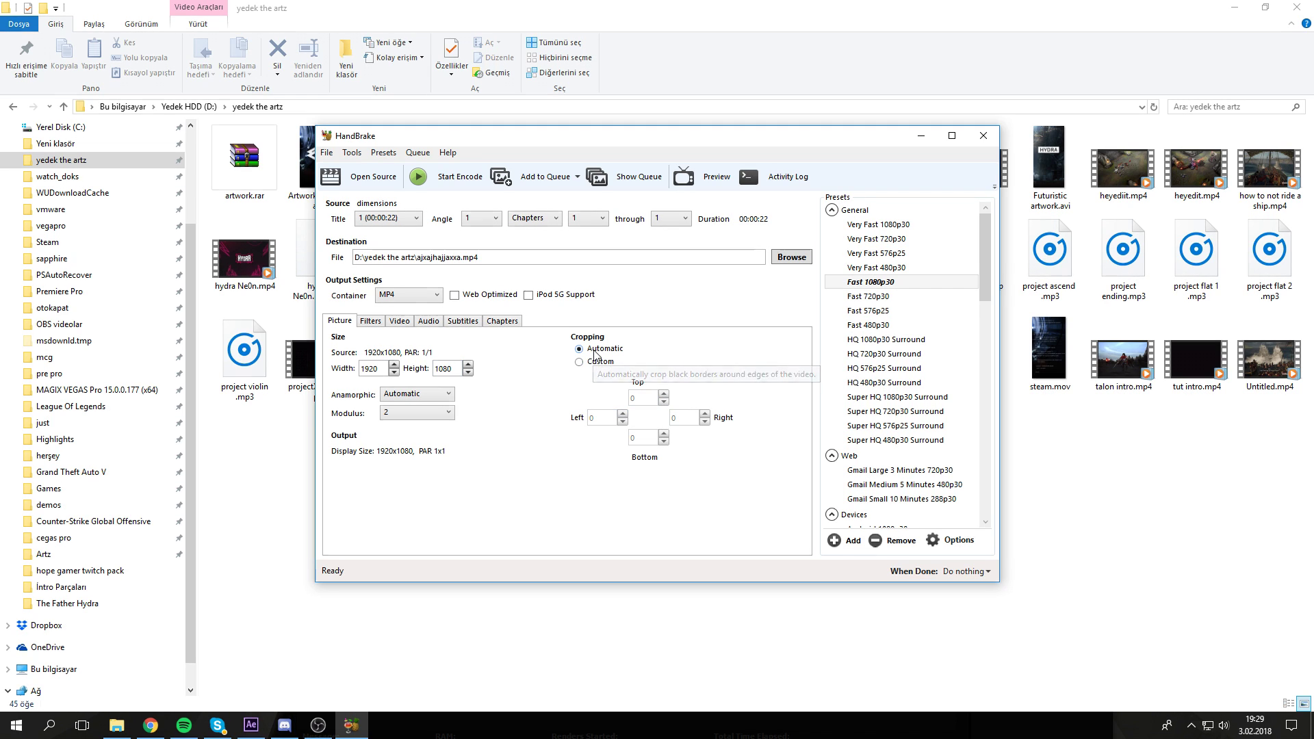
pyautogui.click(595, 363)
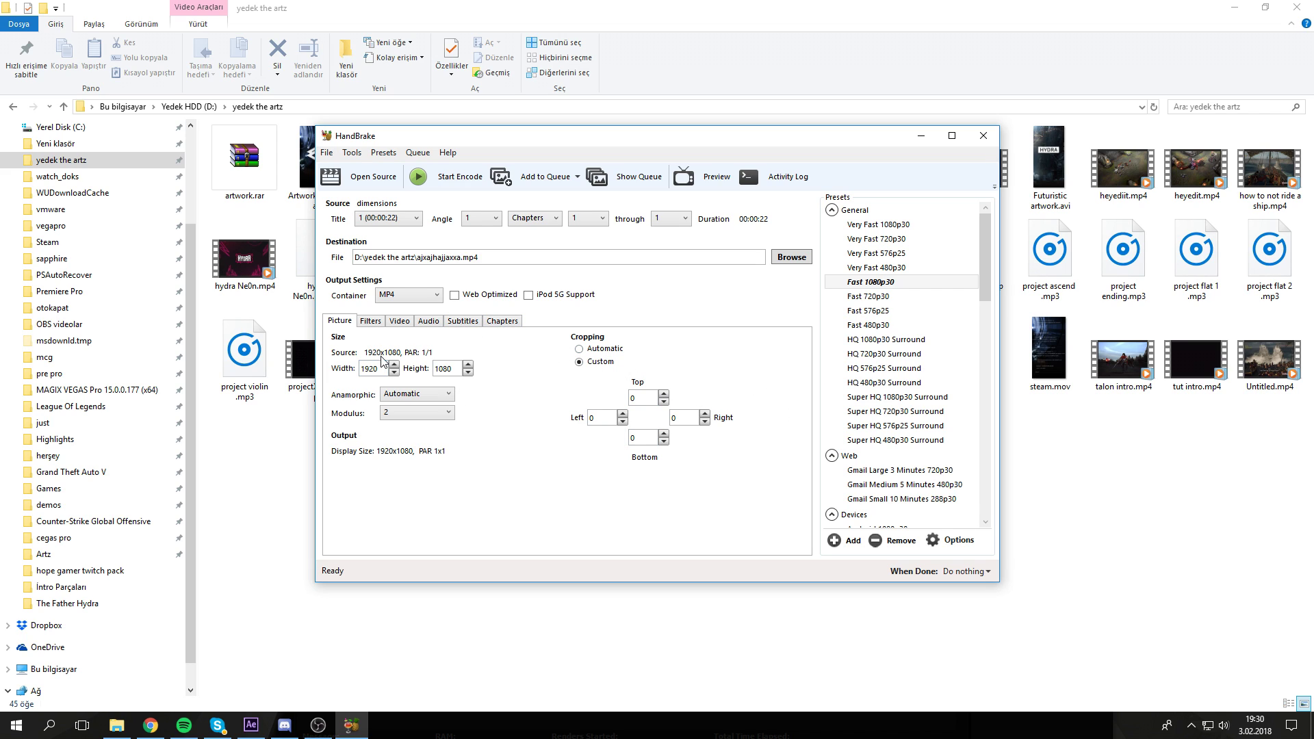
# Step: Set the video's constant quality to RF 0 and its framerate to 60 FPS
pyautogui.click(373, 323)
pyautogui.click(403, 323)
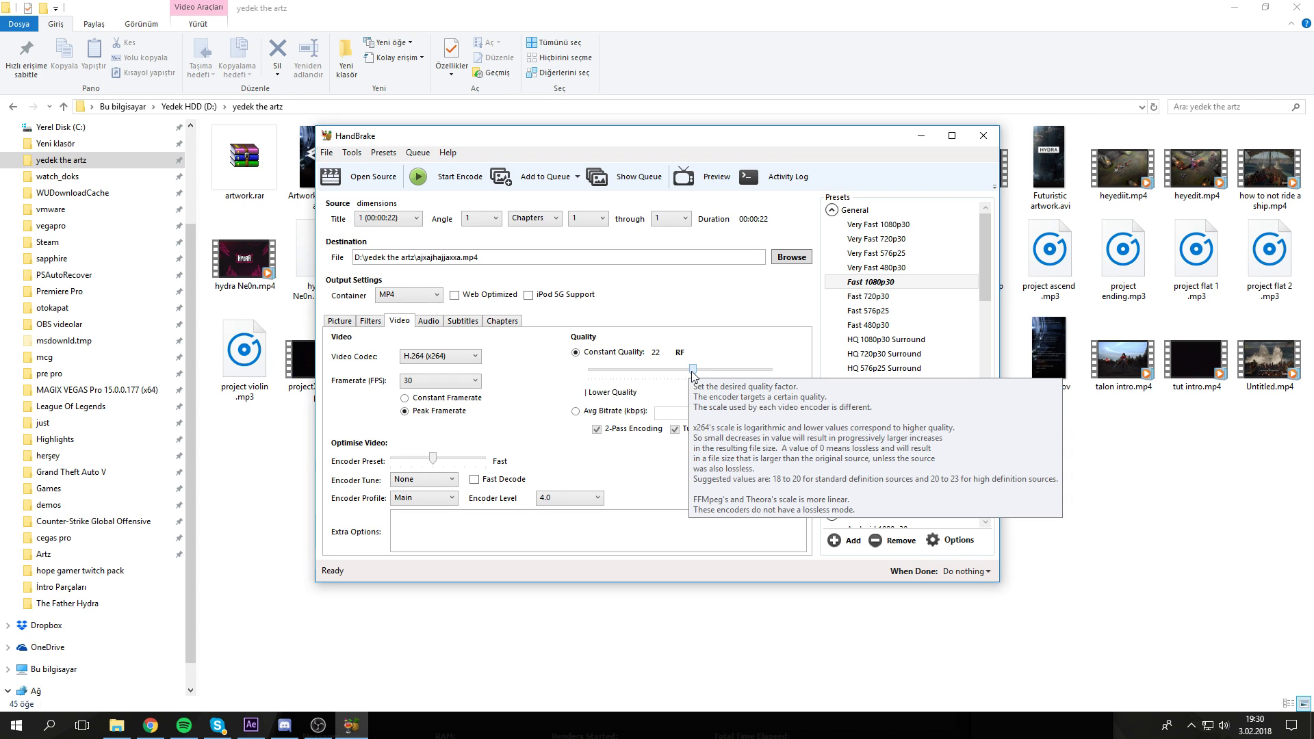
pyautogui.moveTo(693, 370); pyautogui.dragTo(772, 370)
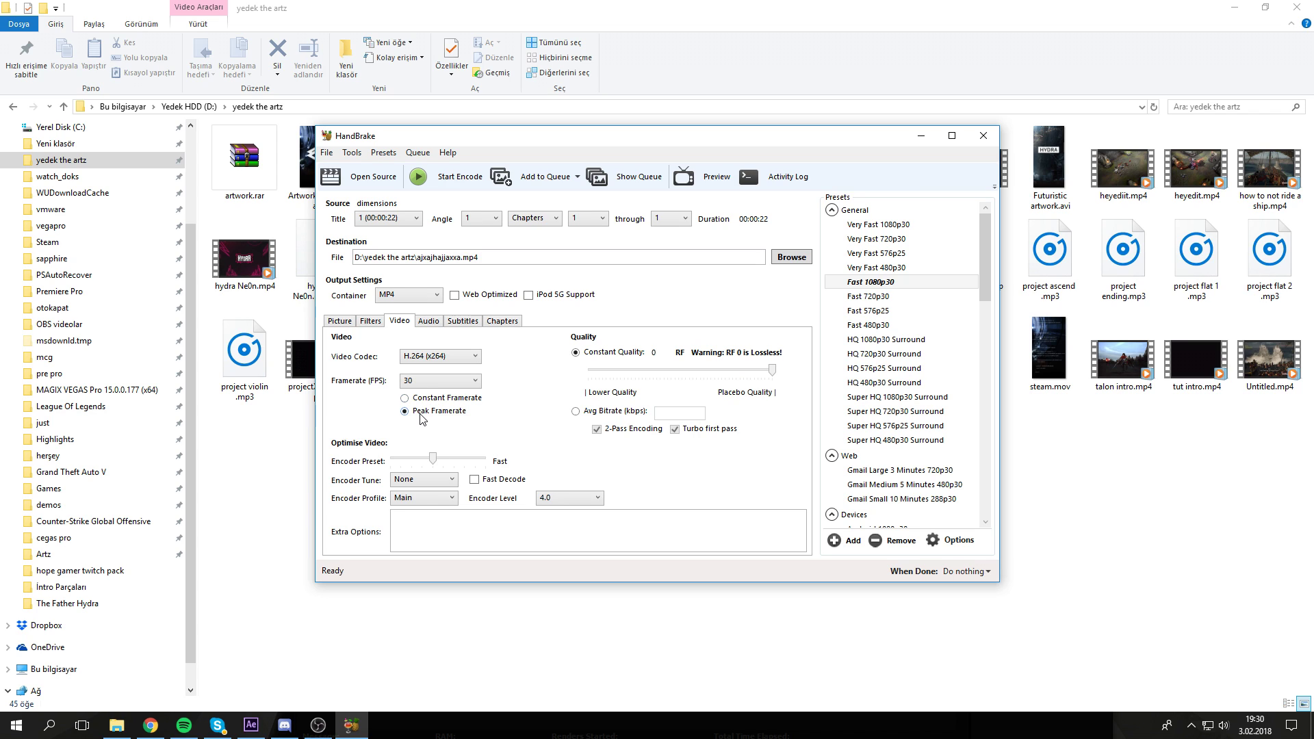
pyautogui.click(442, 383)
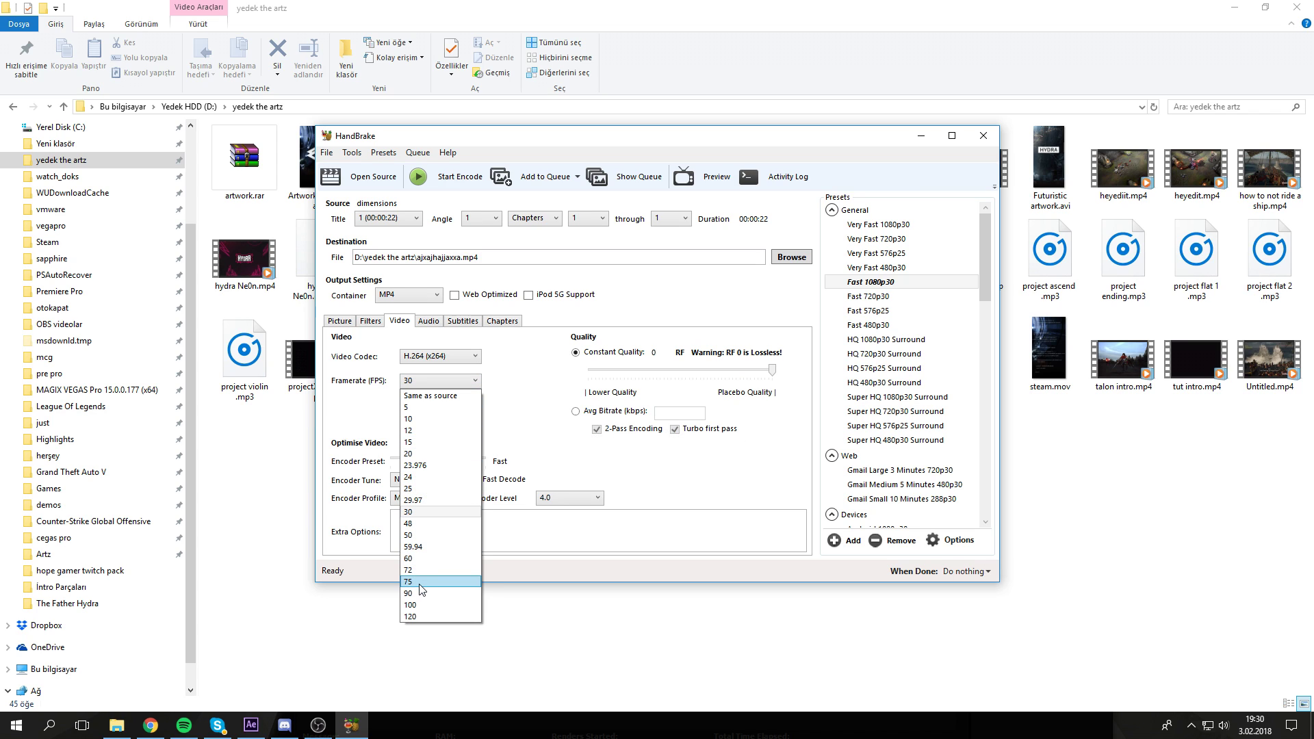
pyautogui.click(444, 578)
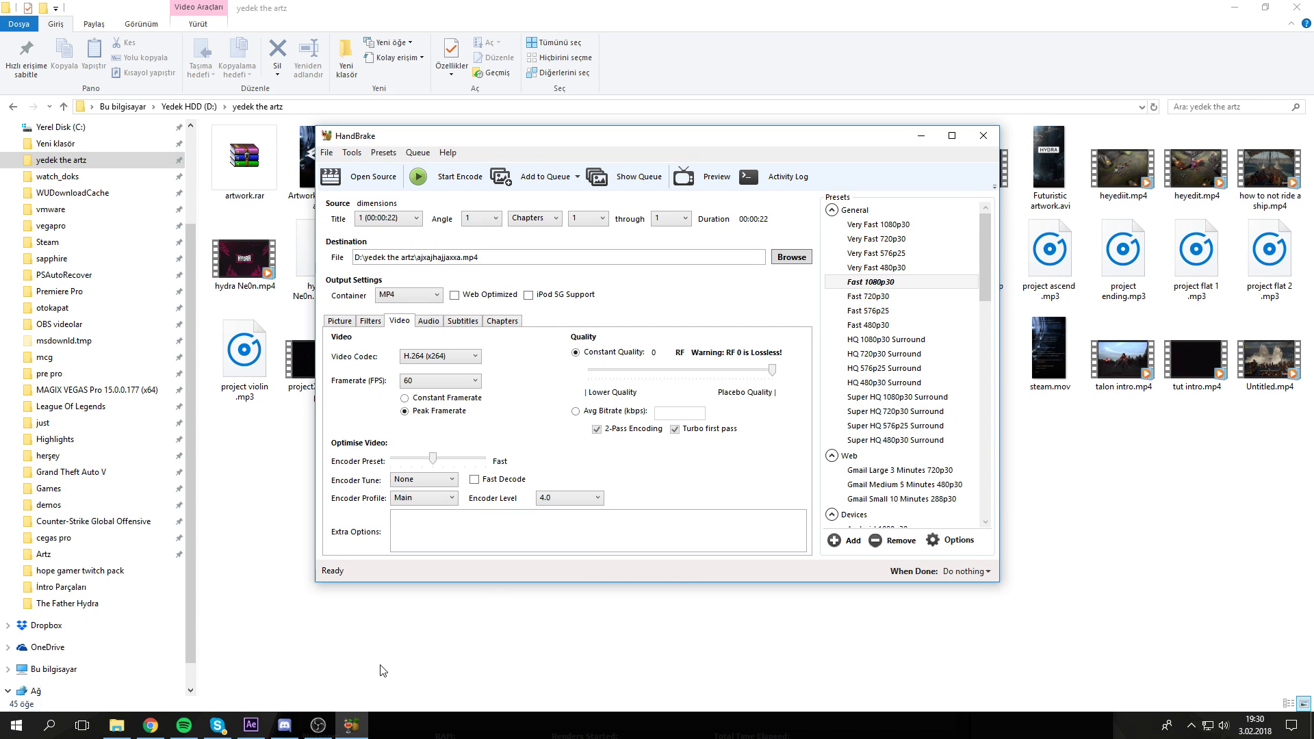
# Step: Lower the constant quality from its maximum and close HandBrake without encoding
pyautogui.click(724, 370)
pyautogui.moveTo(760, 372); pyautogui.dragTo(721, 373)
pyautogui.click(983, 135)
pyautogui.moveTo(891, 629); pyautogui.dragTo(276, 531)
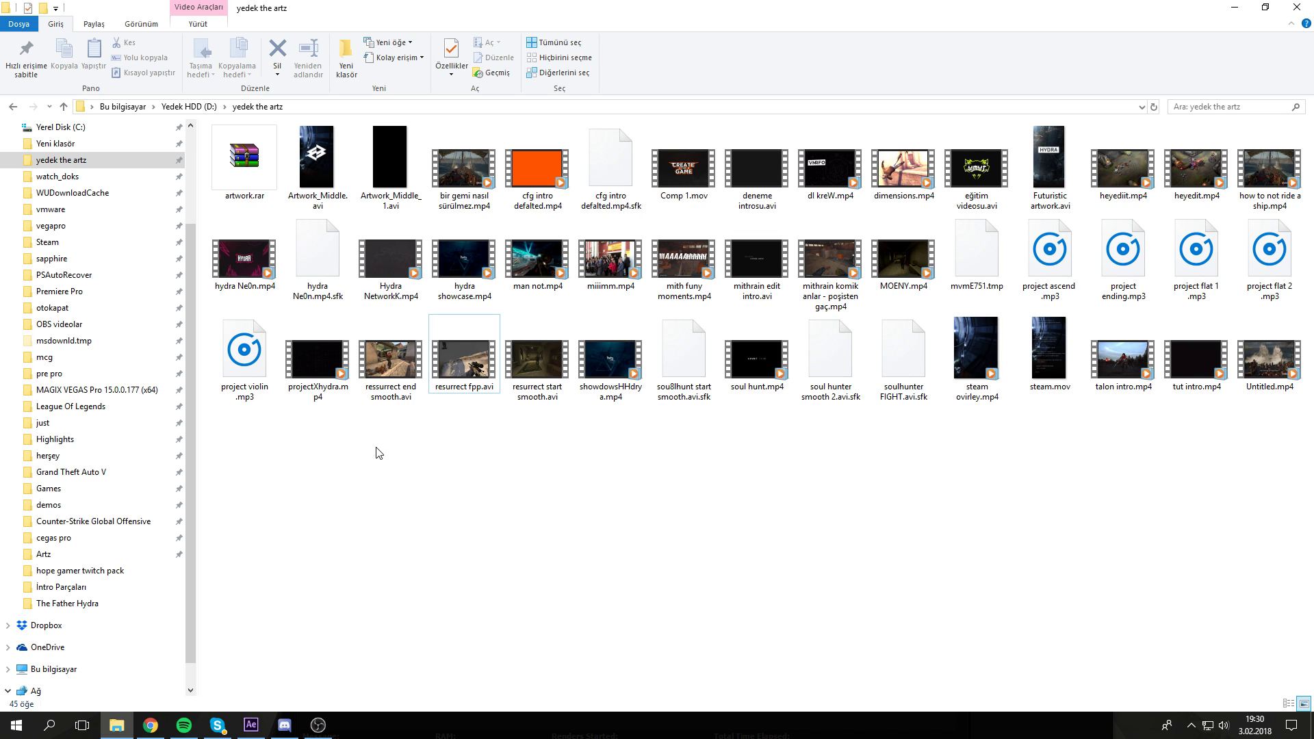
# Step: Switch to OBS, dismiss the YouTube notification and move the OBS window towards the middle of the screen
pyautogui.click(318, 724)
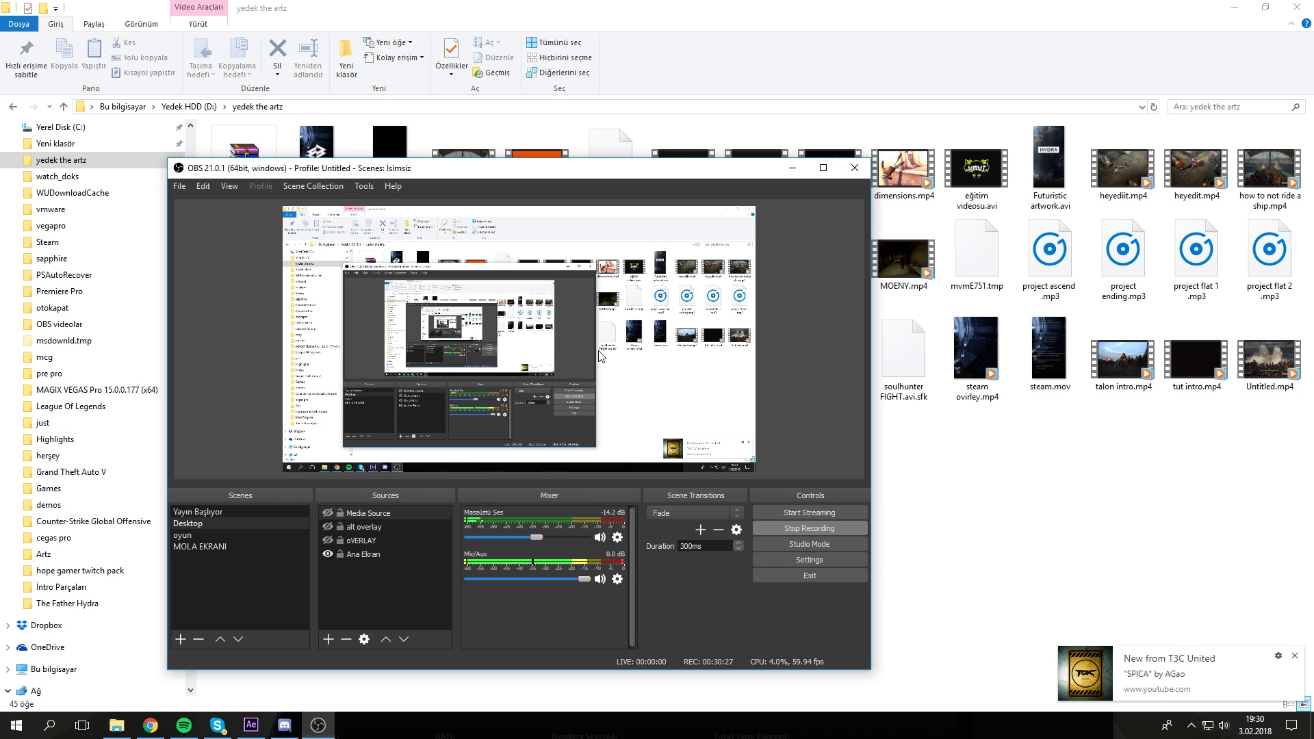
pyautogui.click(1296, 659)
pyautogui.moveTo(553, 168); pyautogui.dragTo(707, 128)
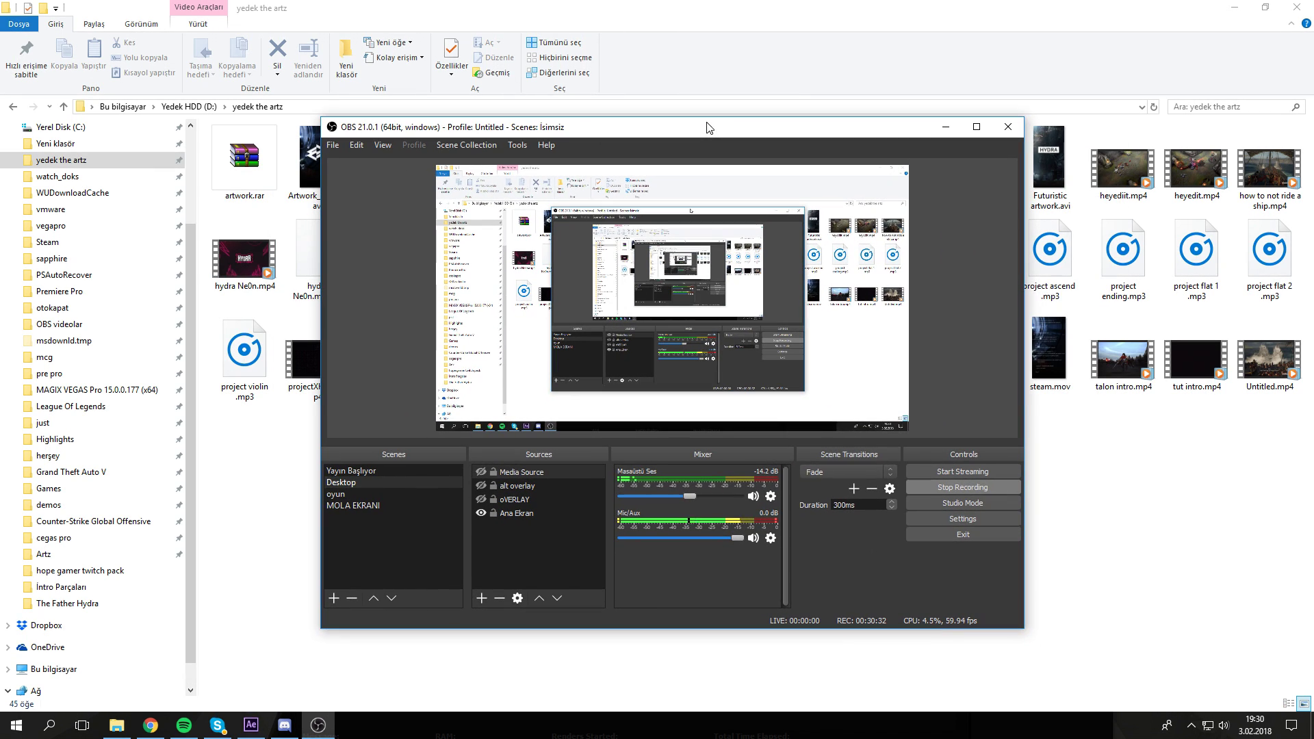
# Step: Switch to Discord, open the Hydra Network server to view its terminal channel, and minimise Discord
pyautogui.click(37, 727)
pyautogui.click(38, 727)
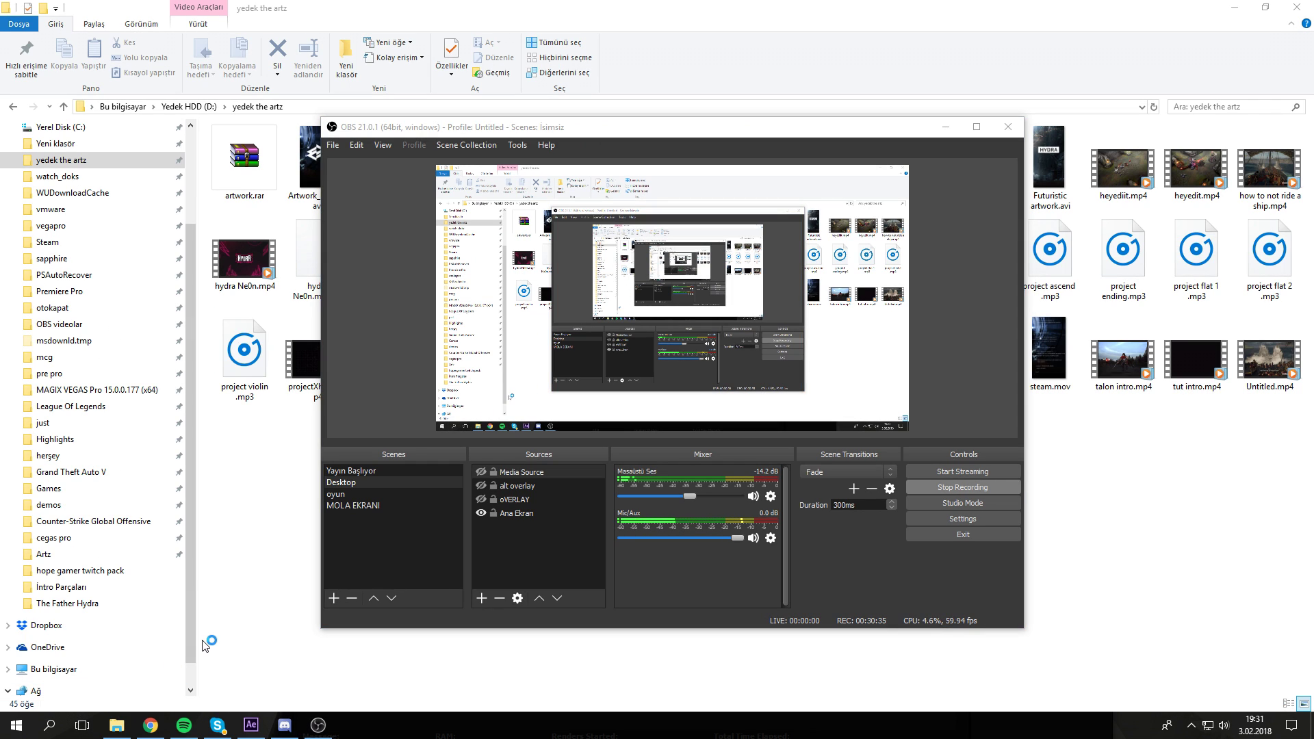
pyautogui.hotkey('alt', 'Tab')
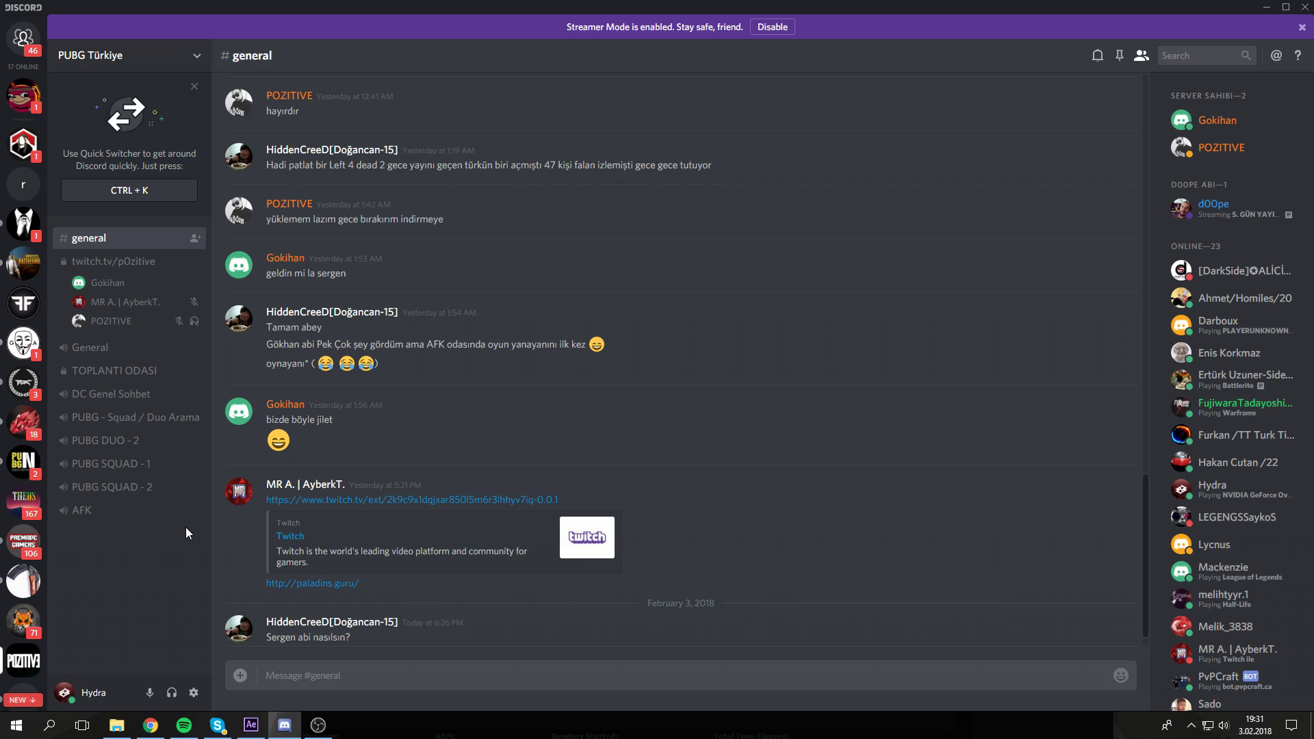
pyautogui.scroll(-7, 13, 501)
pyautogui.click(23, 488)
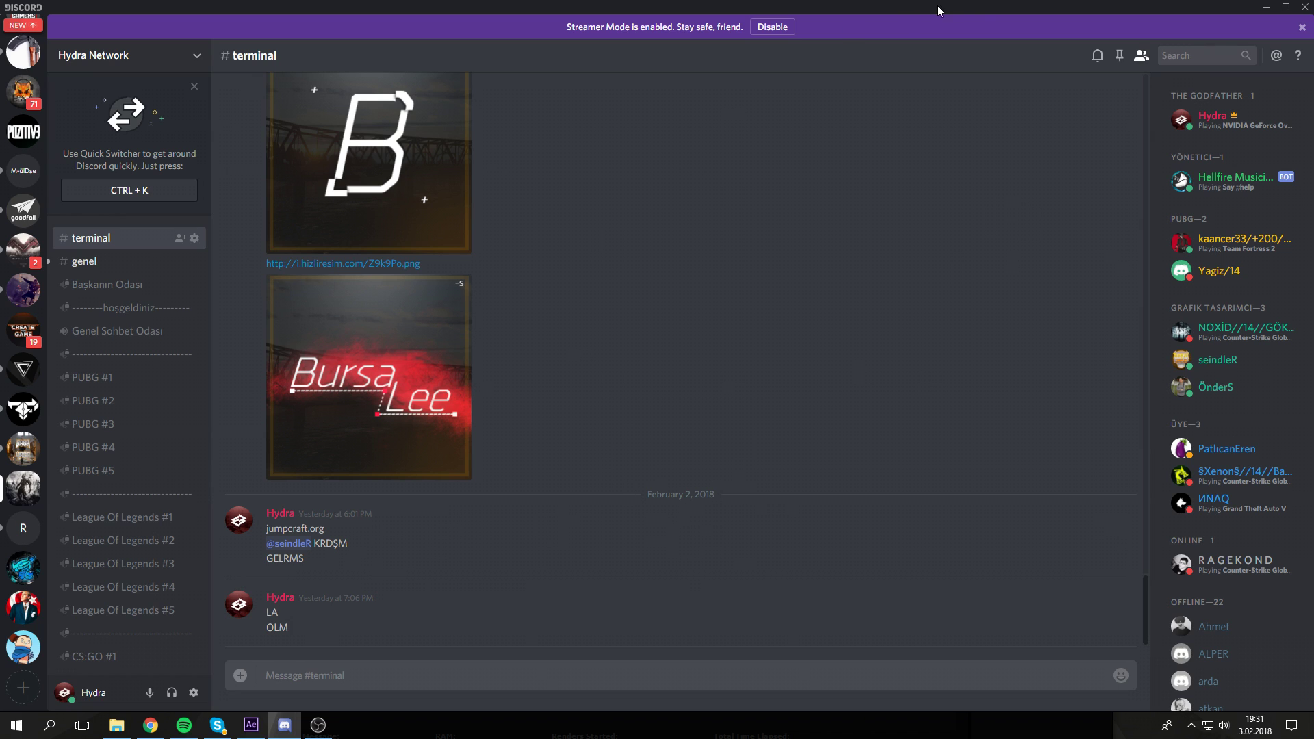
pyautogui.click(1263, 8)
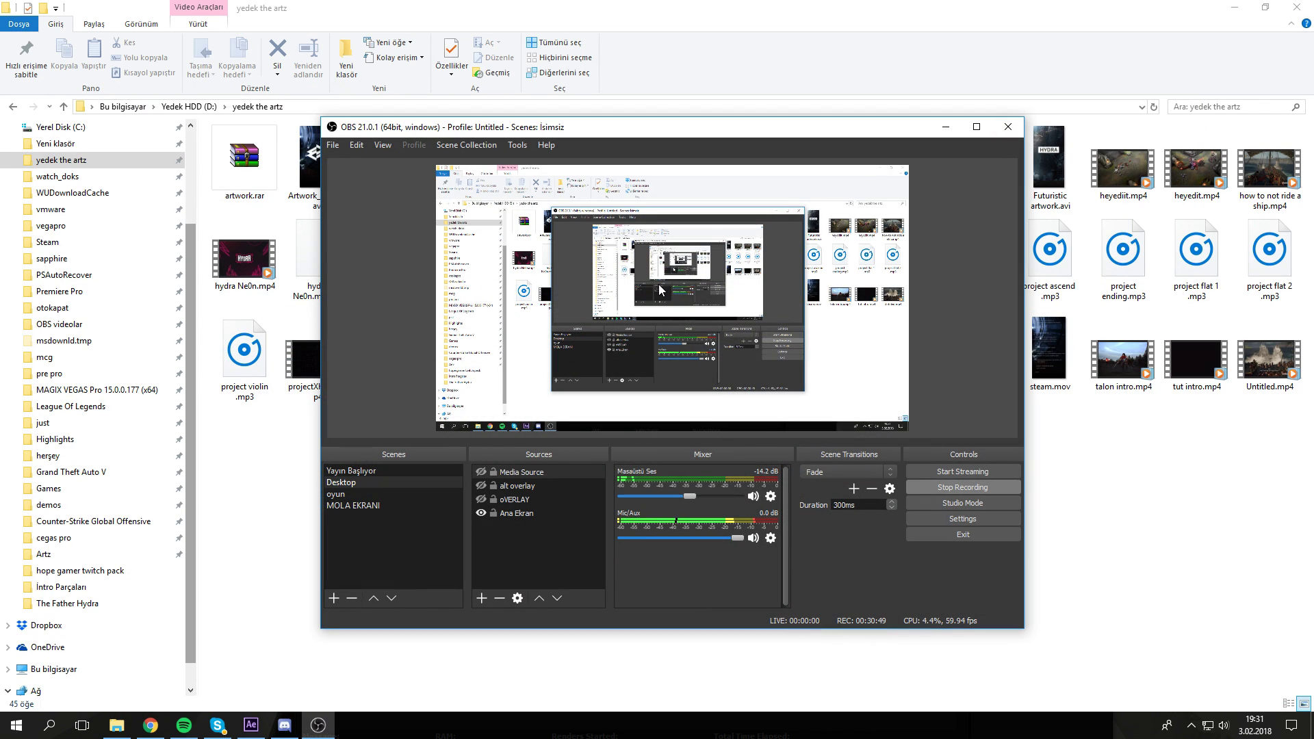